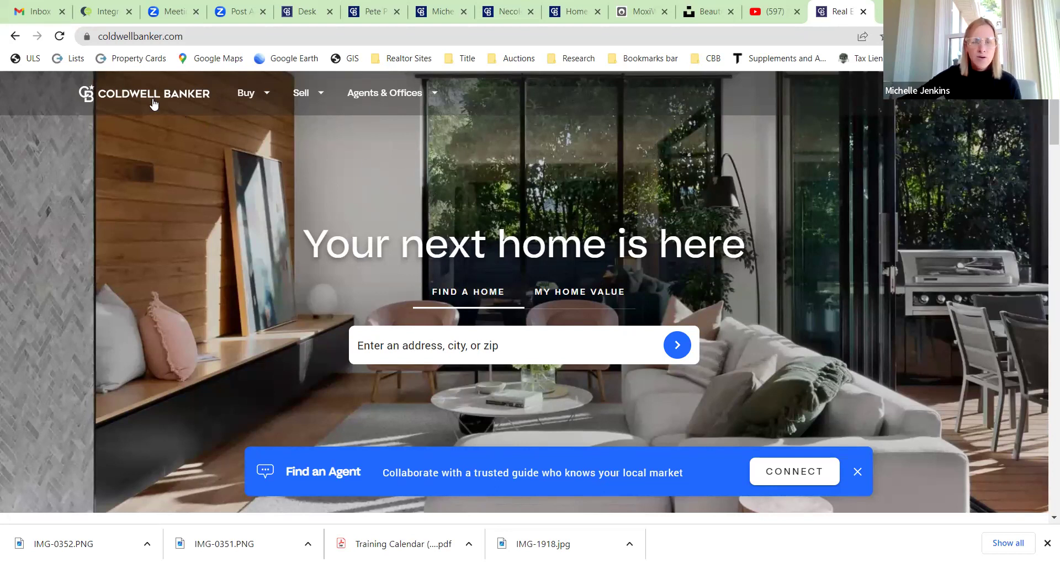
Step: Open the office search page and look up offices in Nashville Davidson, TN
click(418, 95)
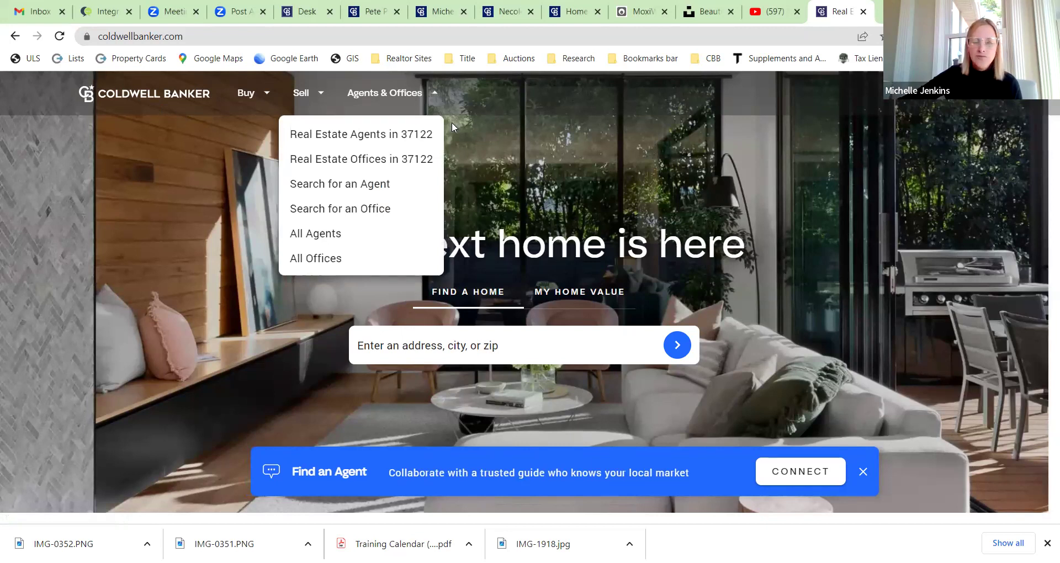
click(359, 209)
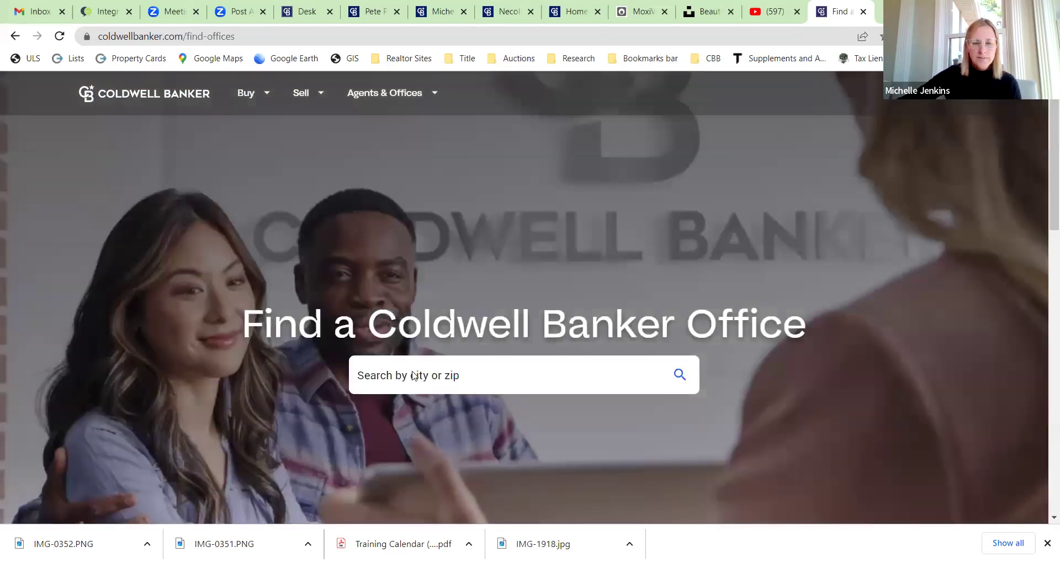
click(414, 377)
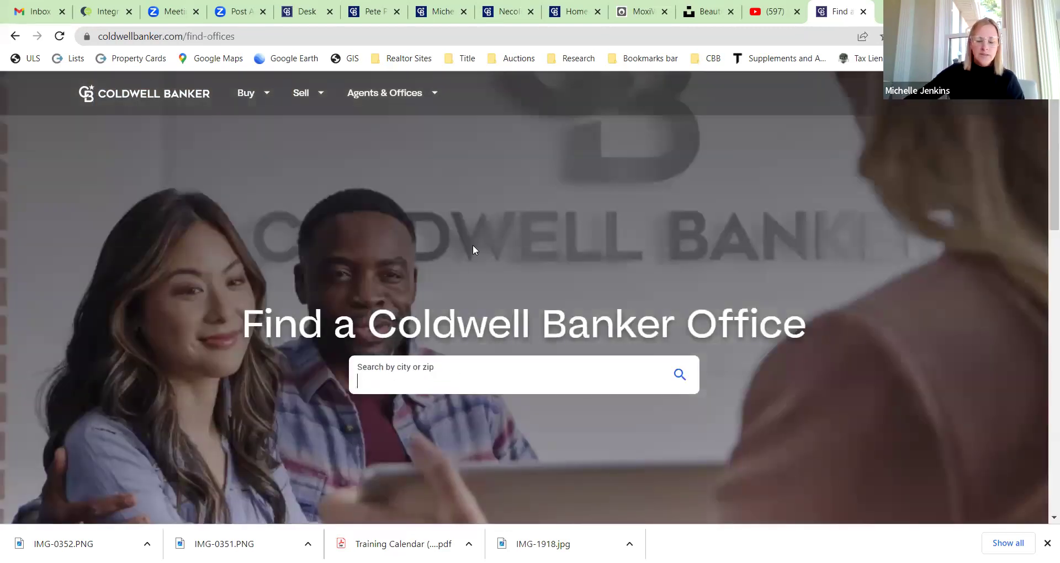
text(nashville)
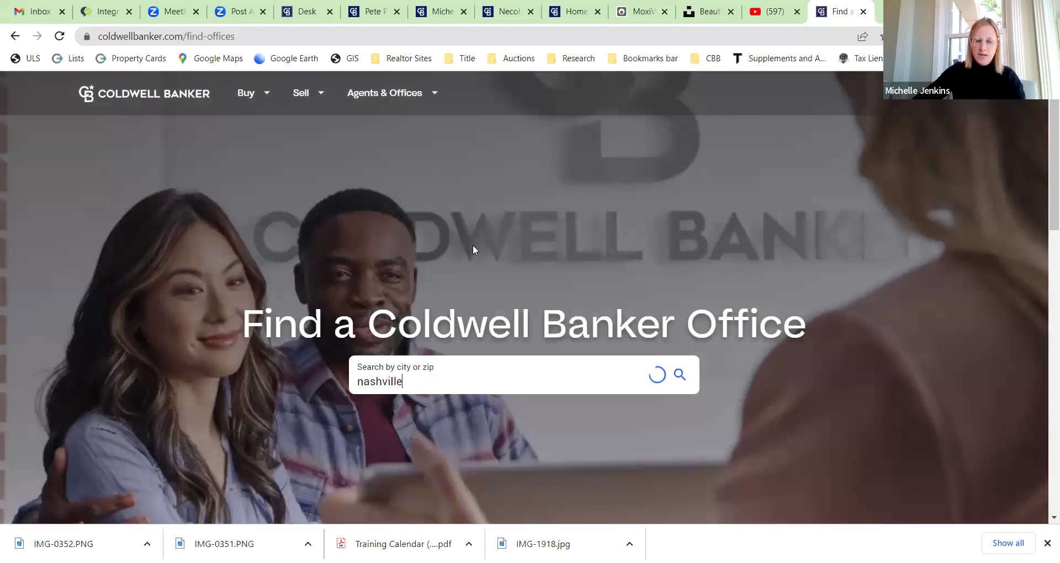
click(452, 445)
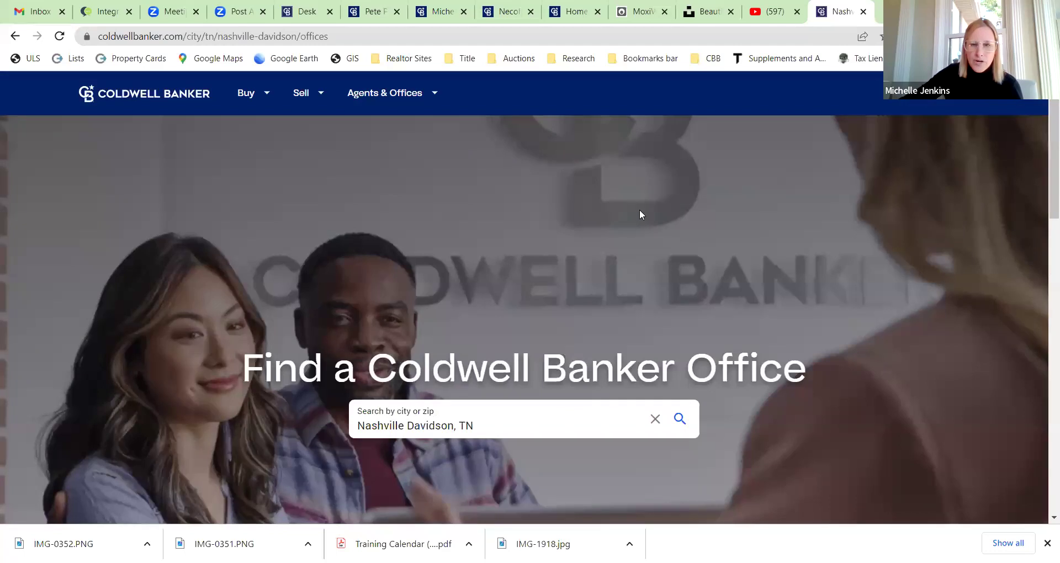
scroll(572, 216, down, 8)
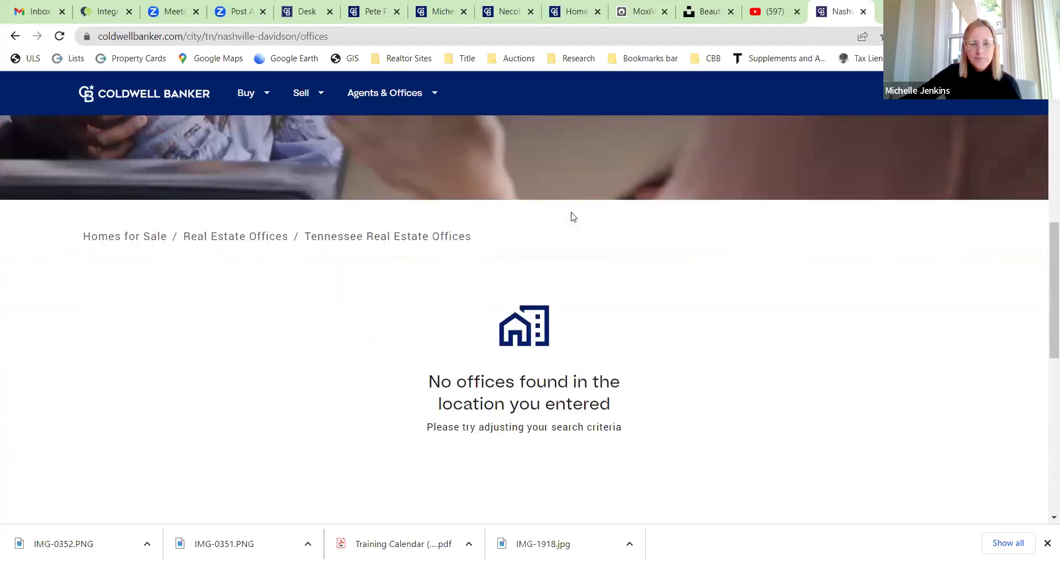
scroll(577, 256, up, 10)
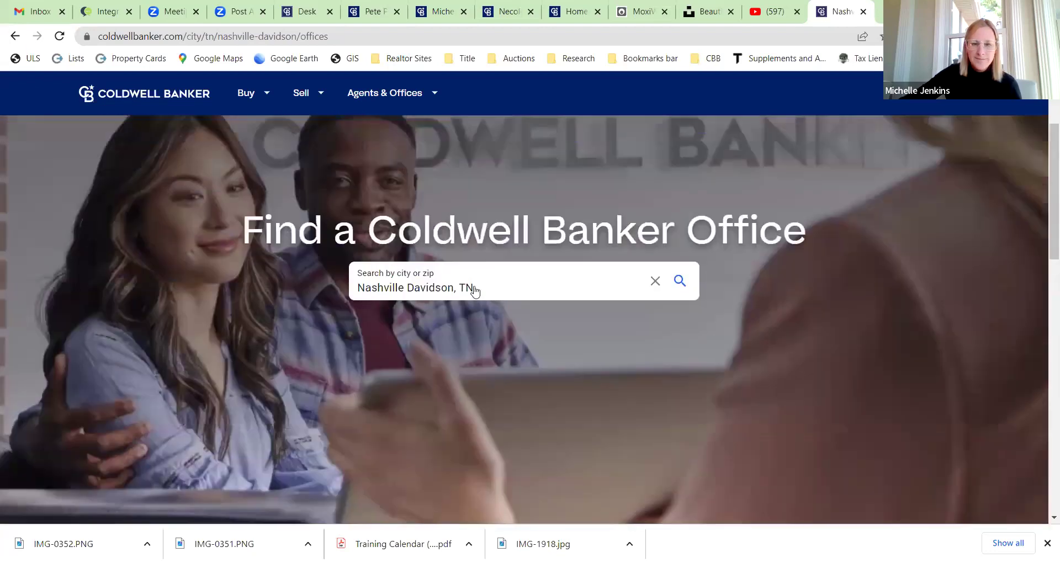
Step: Try to search for offices using "nashville, tn" as the location, and clear the query
triple_click(486, 291)
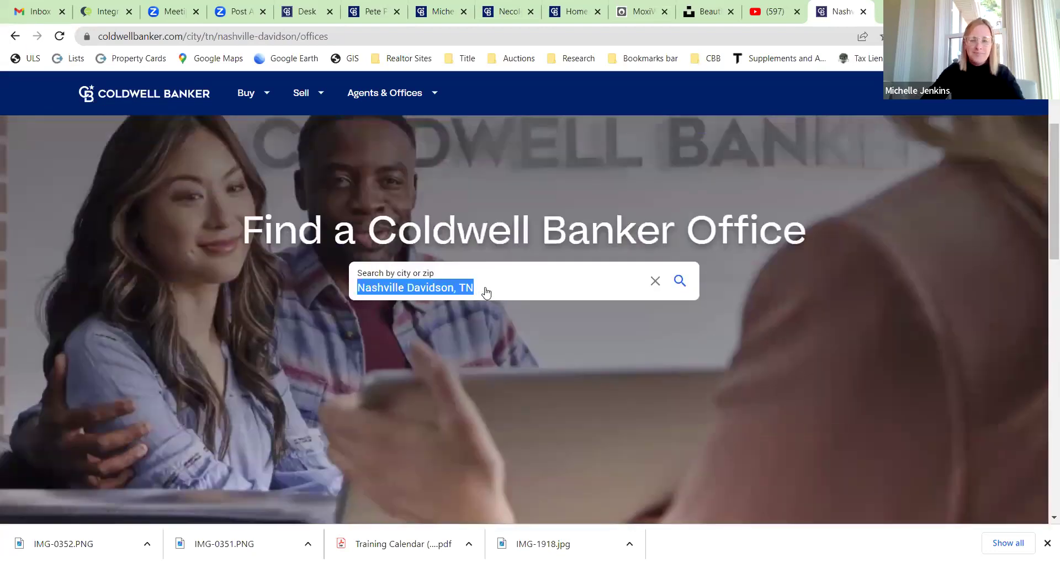
text(nashville,tn)
key(BackSpace)
key(BackSpace)
text(tn)
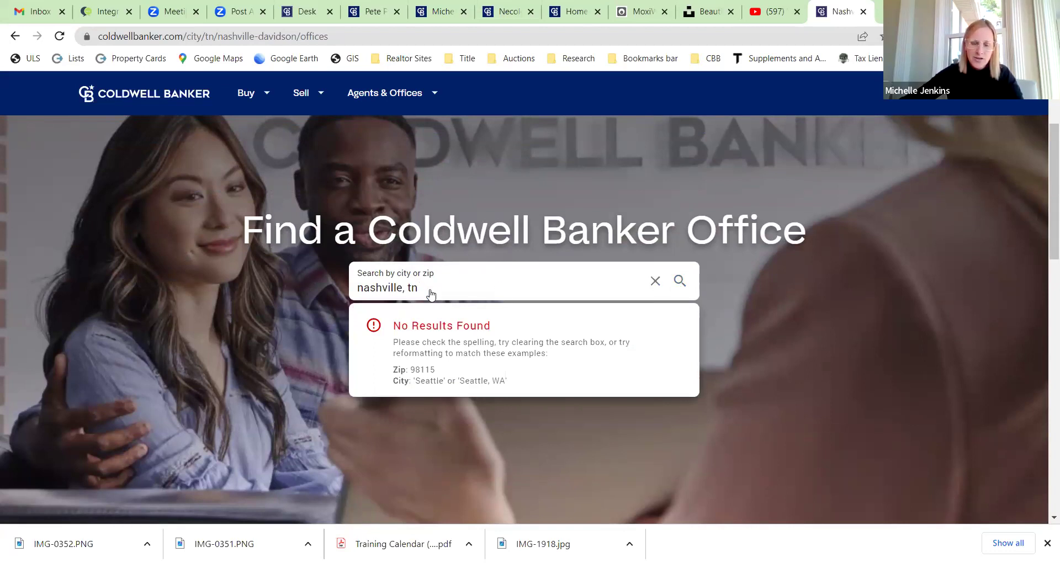
click(656, 281)
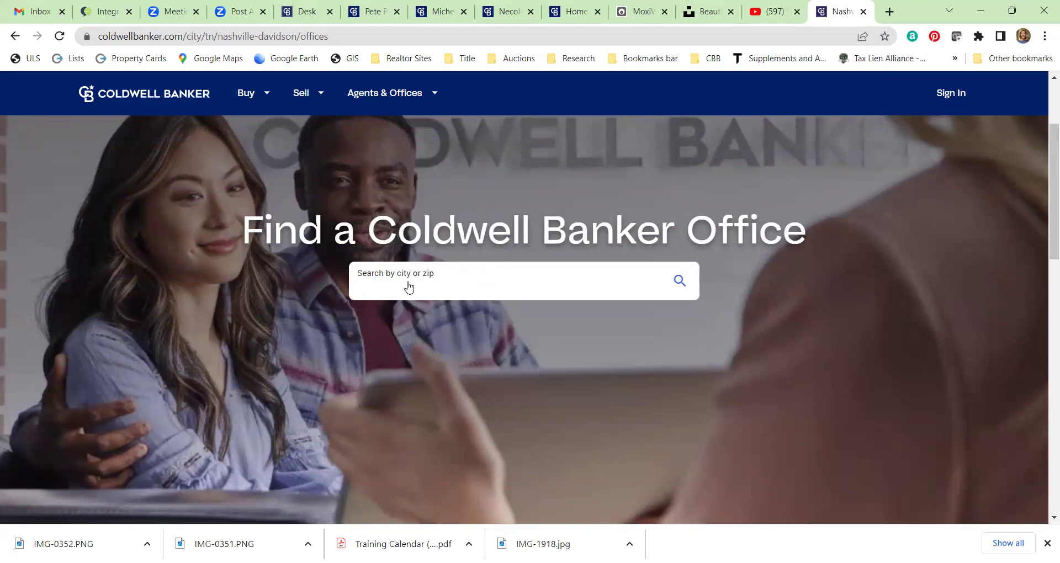
Step: Search for offices in ZIP code 37122 and open the Mount Juliet office's page
text(37122)
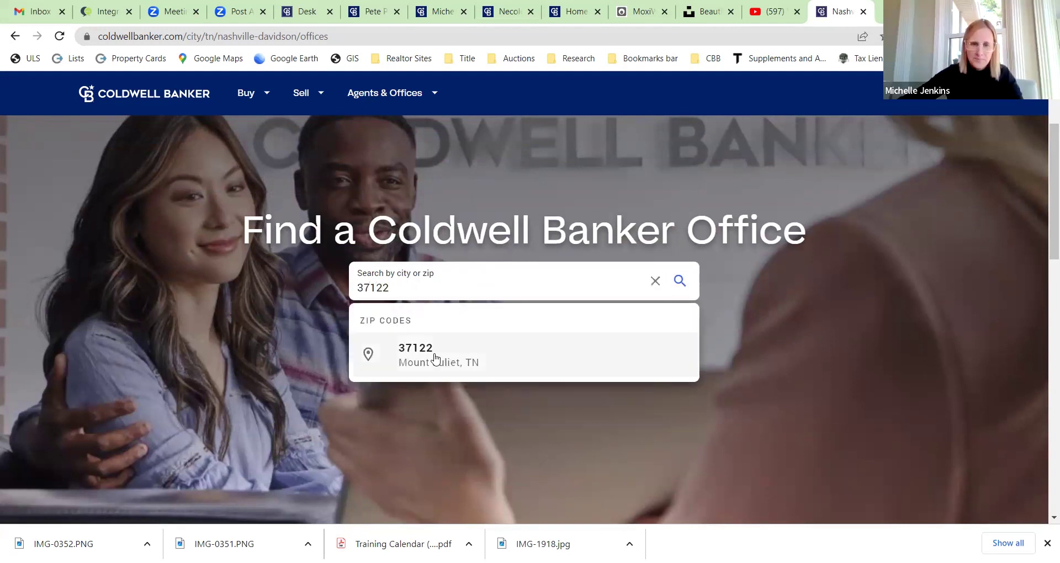
click(436, 357)
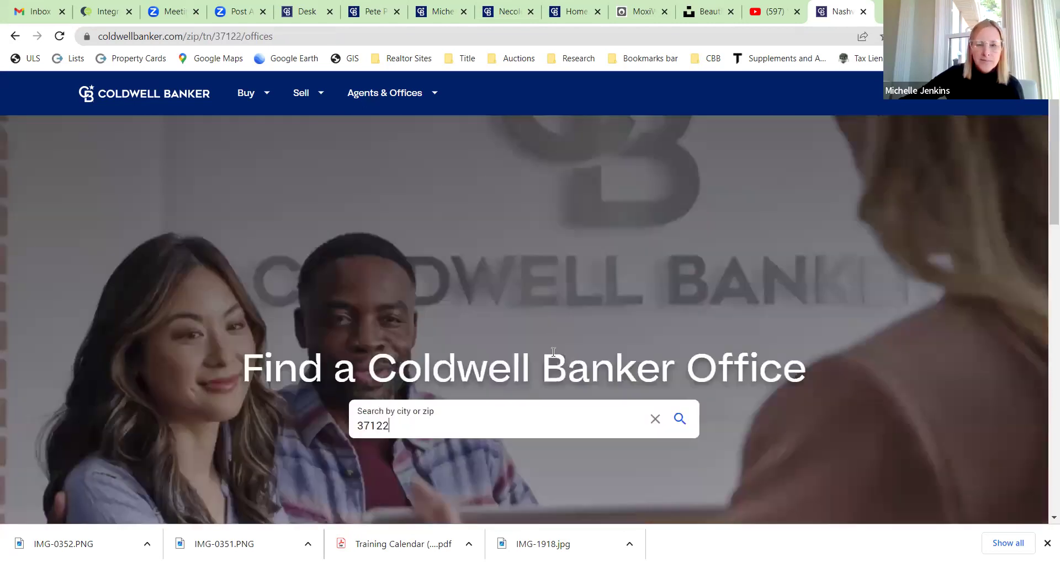
scroll(552, 327, down, 9)
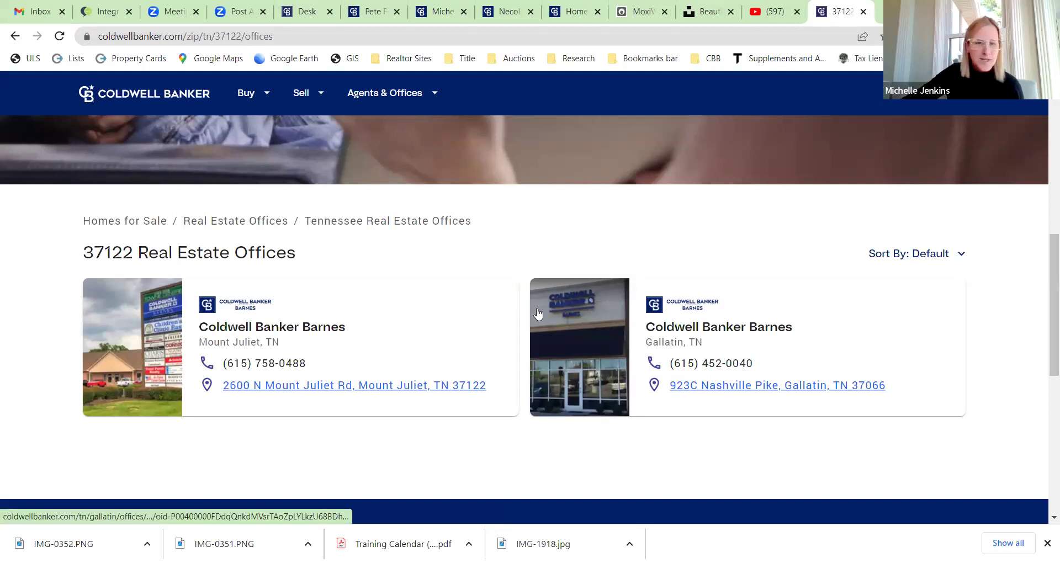
click(348, 294)
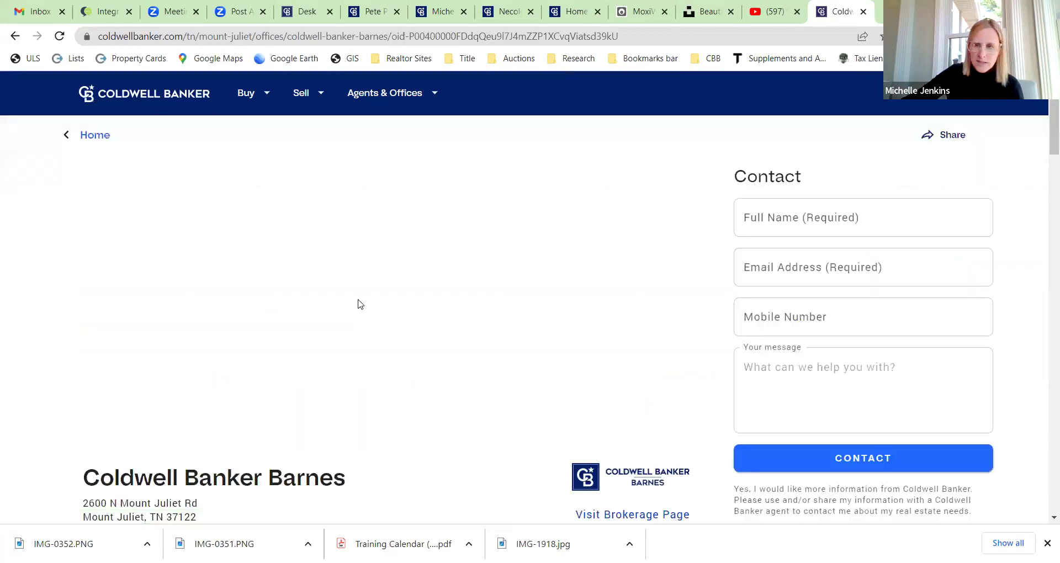
Step: Review the Mount Juliet office's photo, About Us text and homes for sale
scroll(273, 386, down, 5)
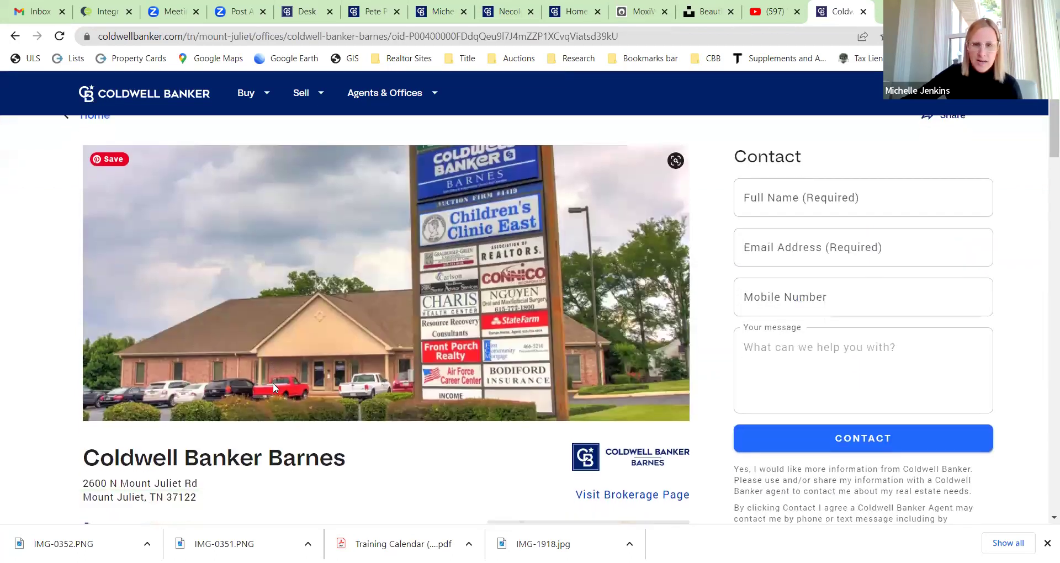
scroll(638, 271, up, 5)
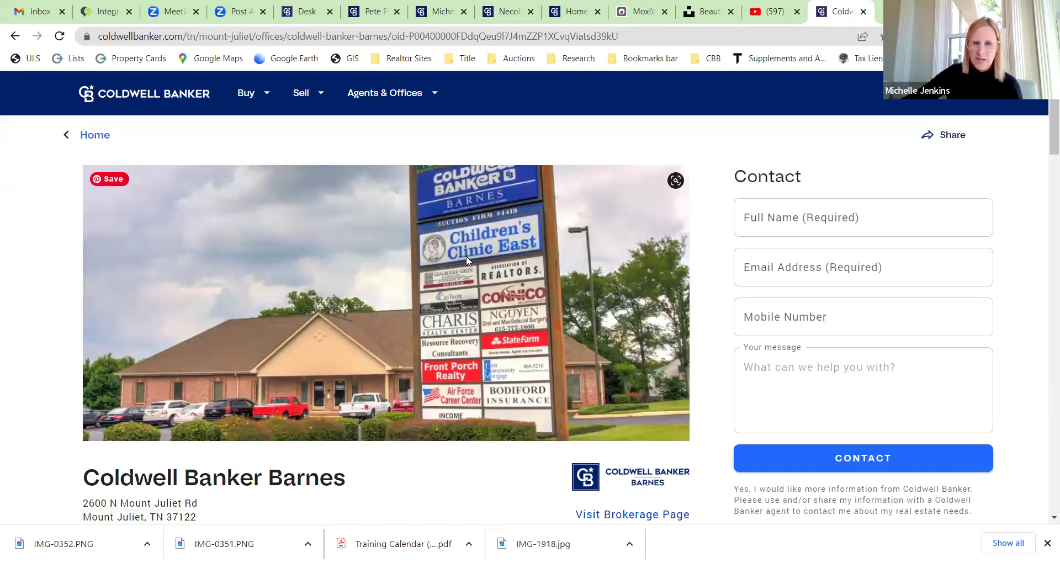
scroll(402, 264, down, 10)
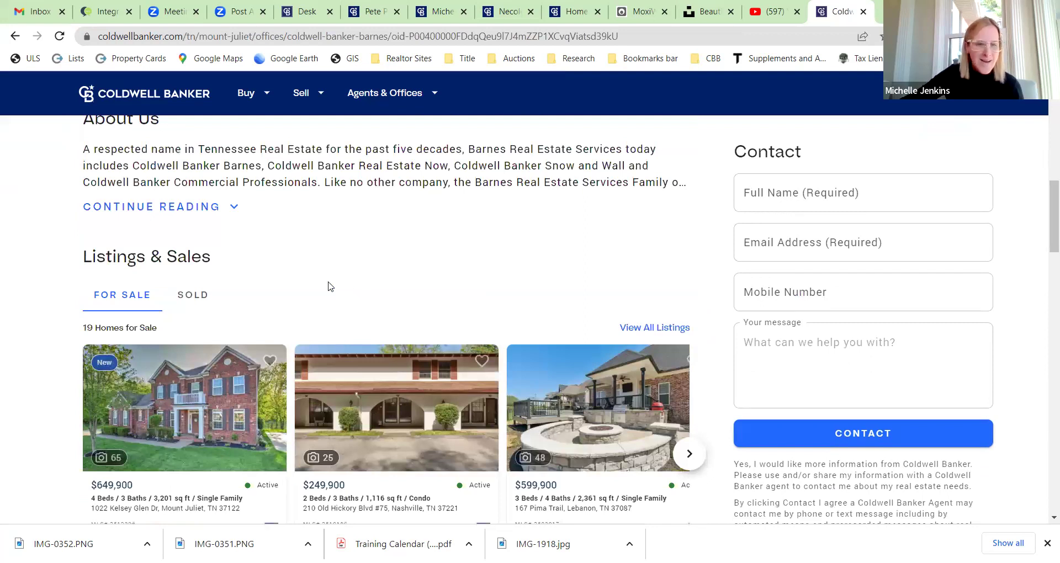
scroll(322, 304, down, 7)
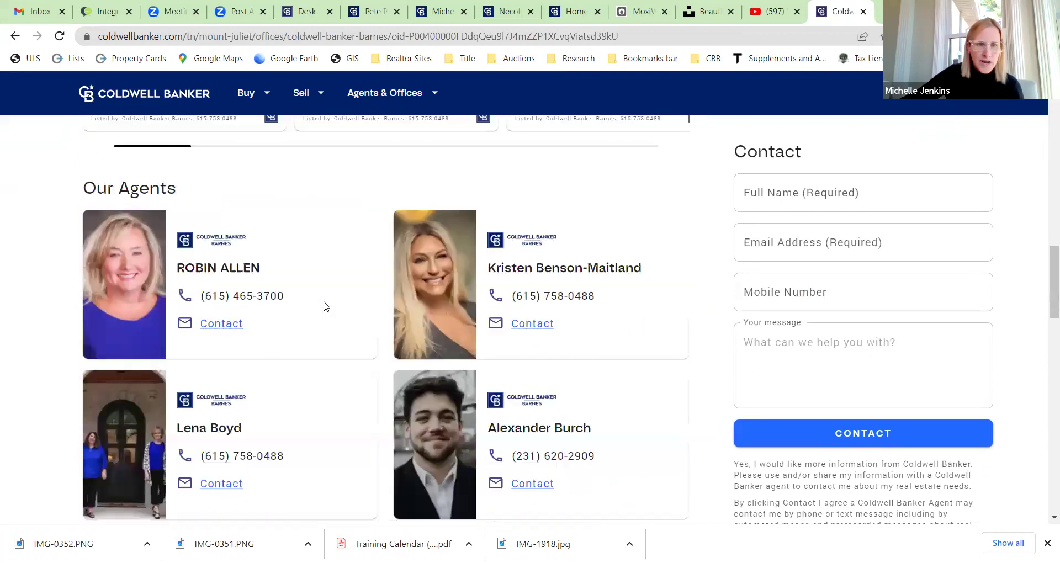
Step: Look through the agents of the Mount Juliet office, with the complete list expanded
scroll(325, 308, down, 1)
scroll(249, 276, up, 3)
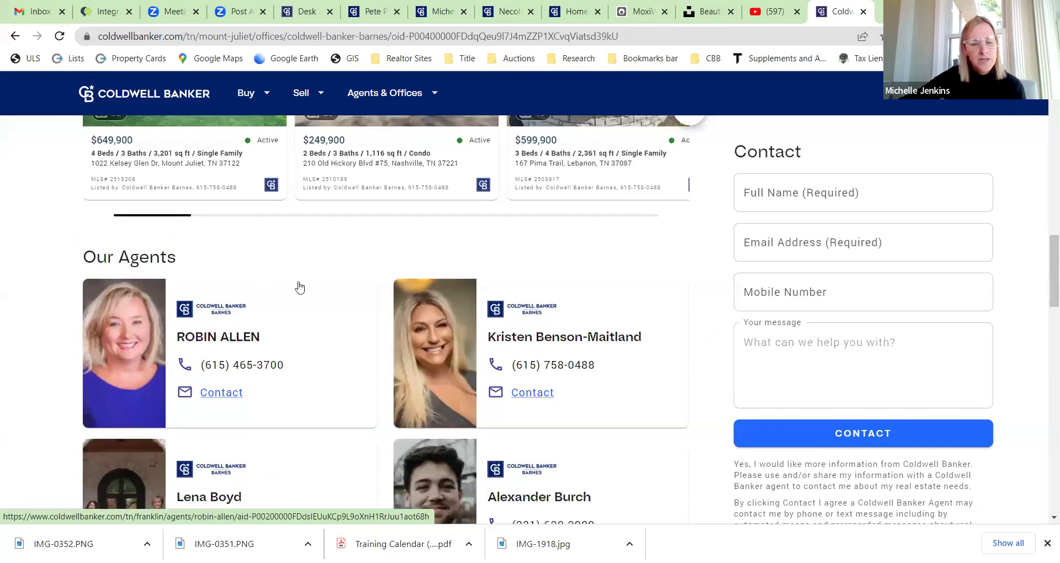
scroll(315, 292, down, 1)
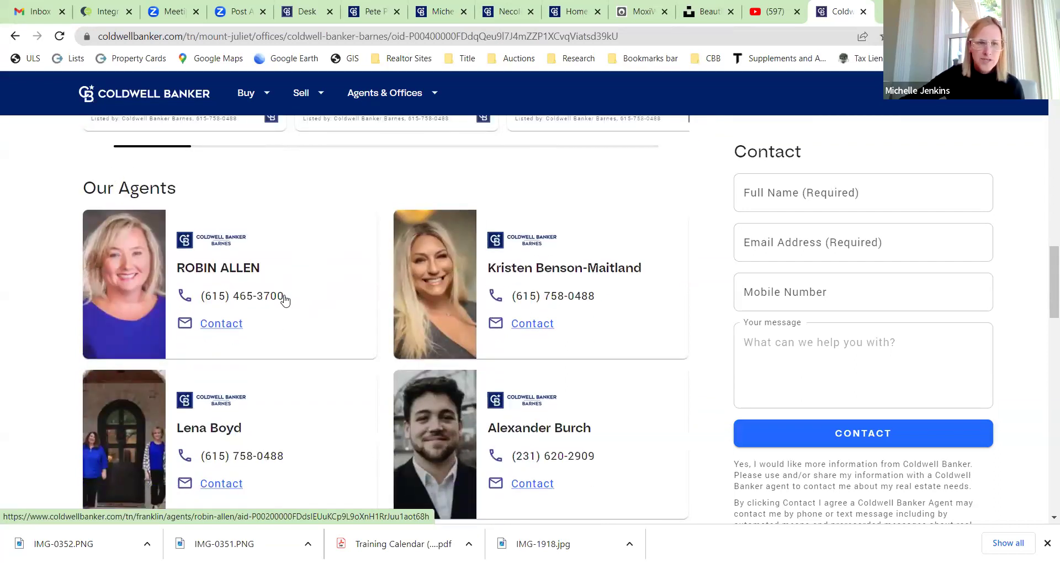
scroll(287, 298, down, 2)
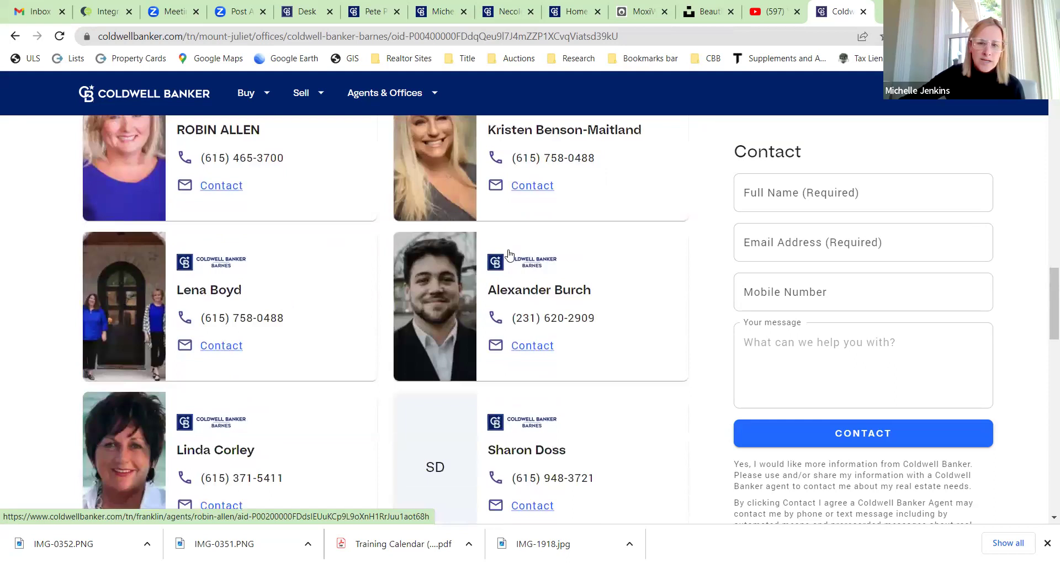
scroll(313, 329, down, 3)
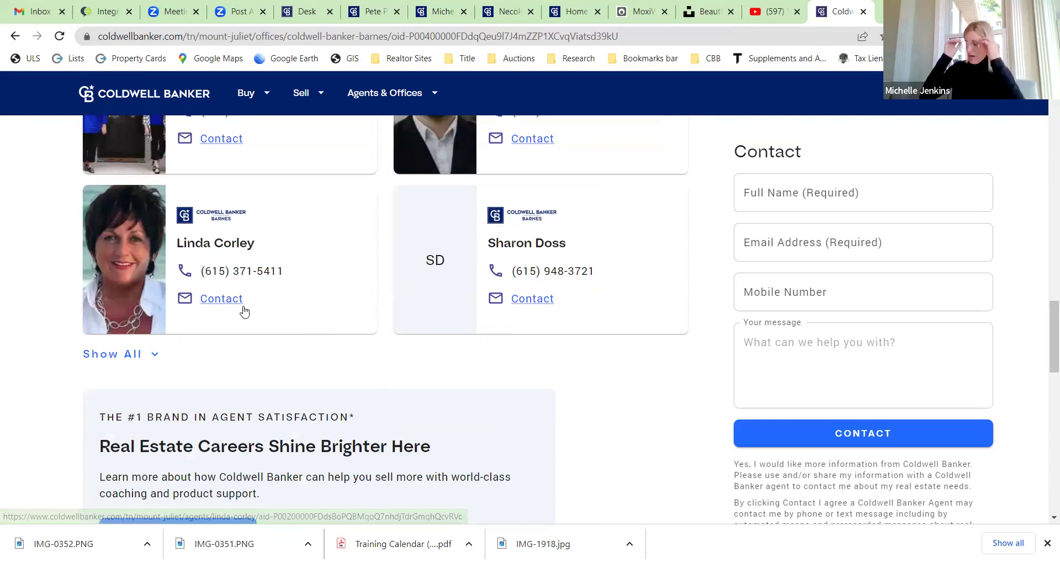
scroll(245, 312, down, 2)
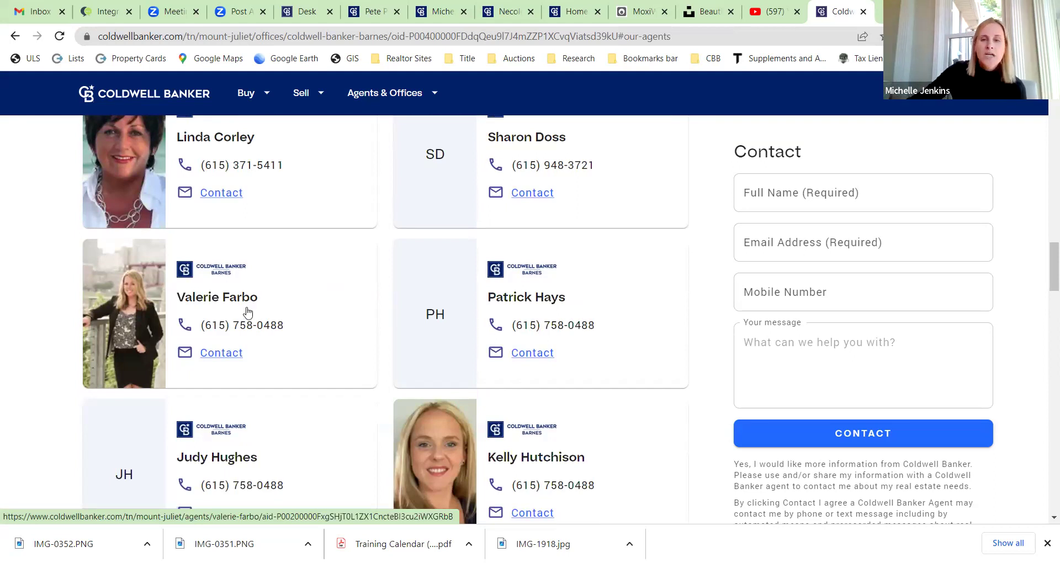
scroll(644, 319, up, 3)
scroll(644, 318, up, 4)
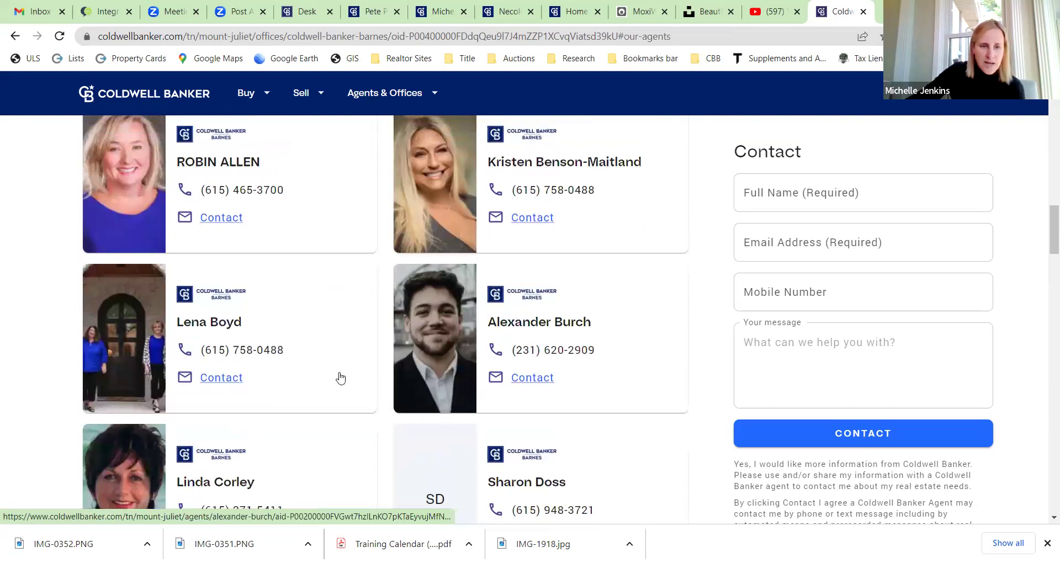
Step: Open the profile of the agent pictured with a partner before an arched door and scan its About section and listings
scroll(338, 326, down, 1)
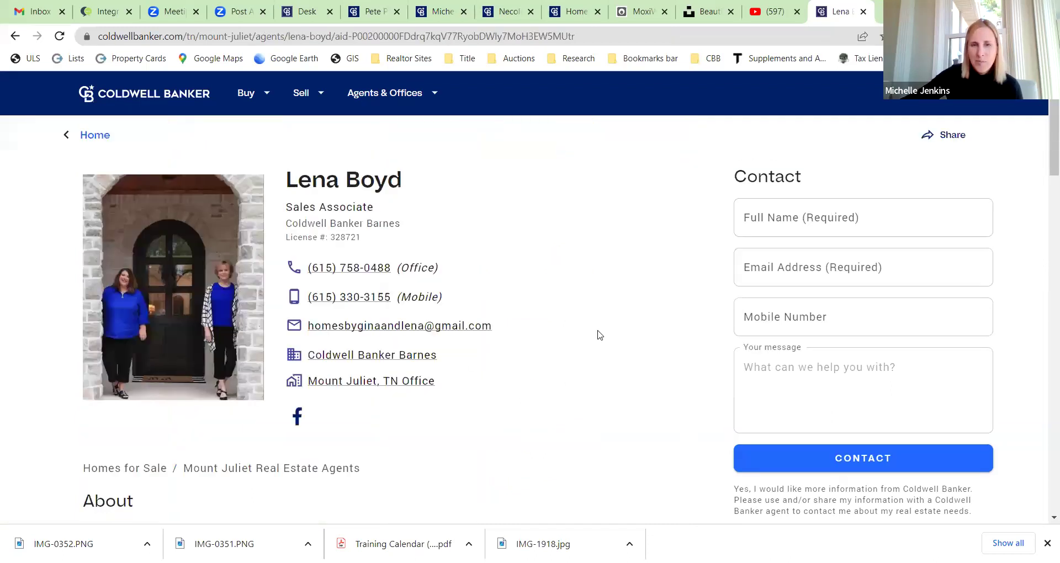
scroll(597, 331, down, 6)
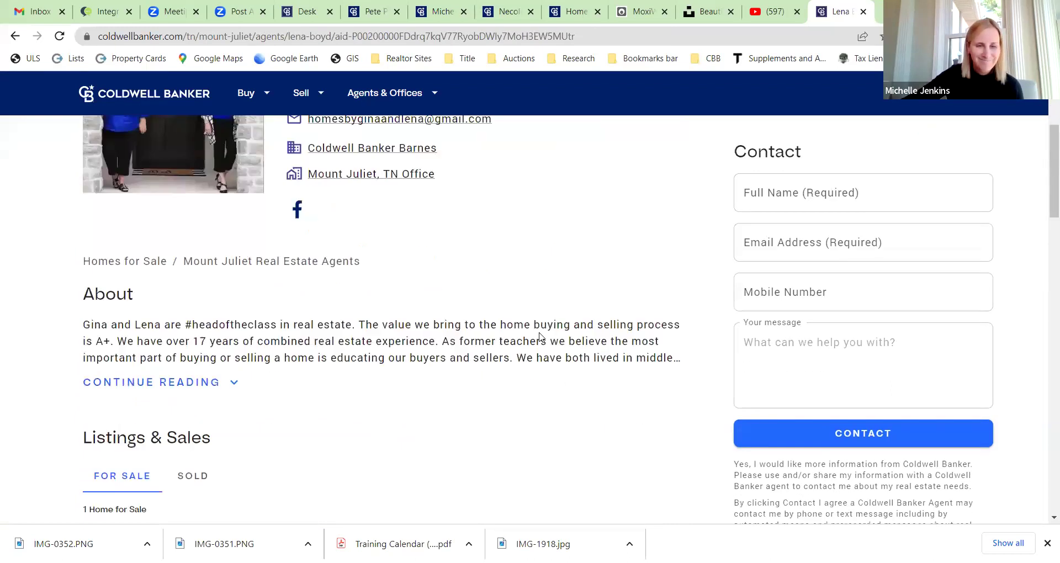
scroll(473, 355, down, 3)
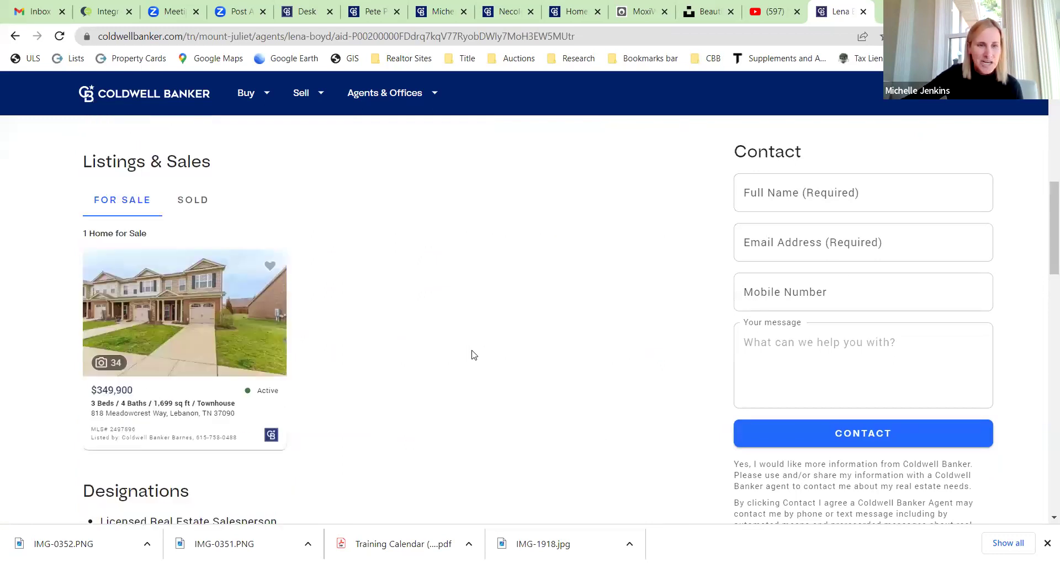
scroll(473, 355, down, 6)
scroll(473, 354, up, 7)
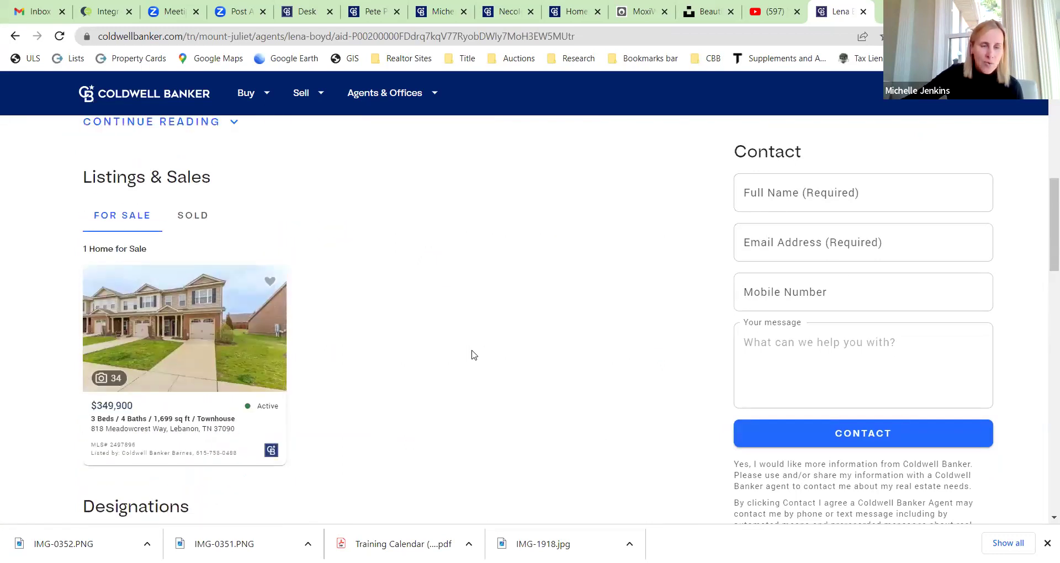
scroll(472, 355, up, 3)
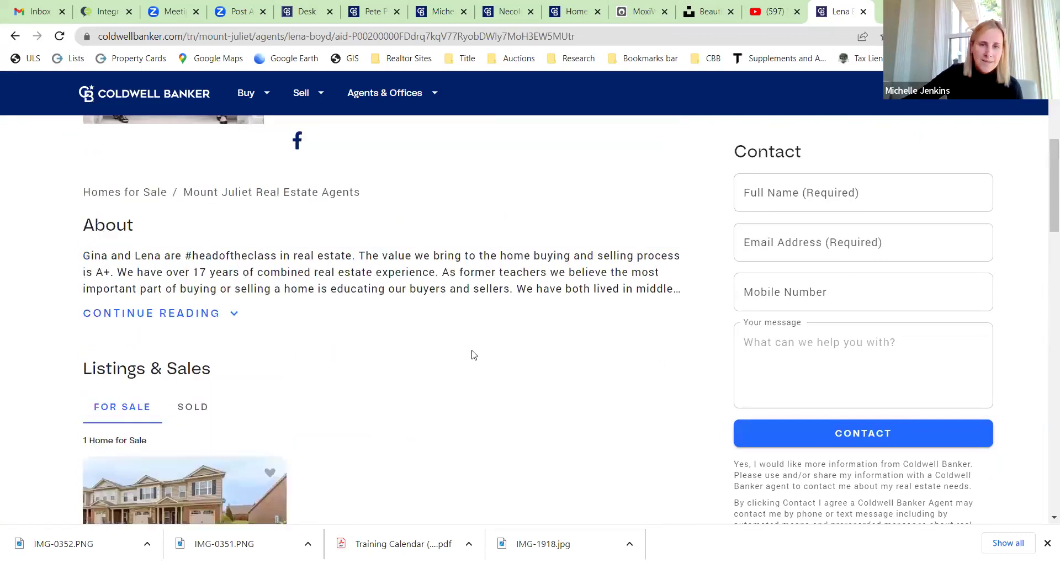
Step: Expand the agent's full About text and read it along with the profile photo and contact details
click(235, 313)
scroll(500, 239, up, 3)
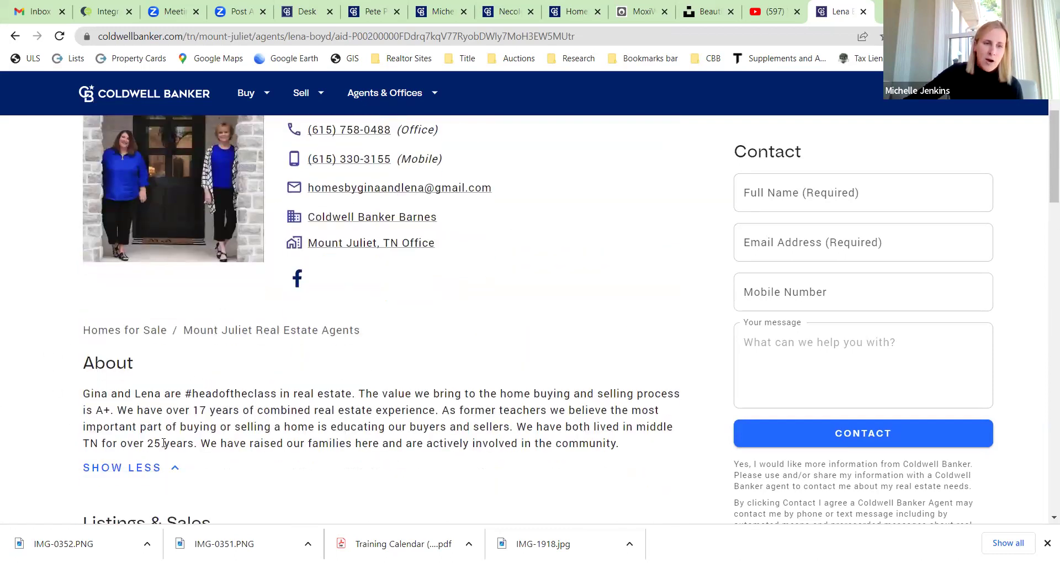
scroll(381, 348, down, 3)
scroll(415, 322, up, 5)
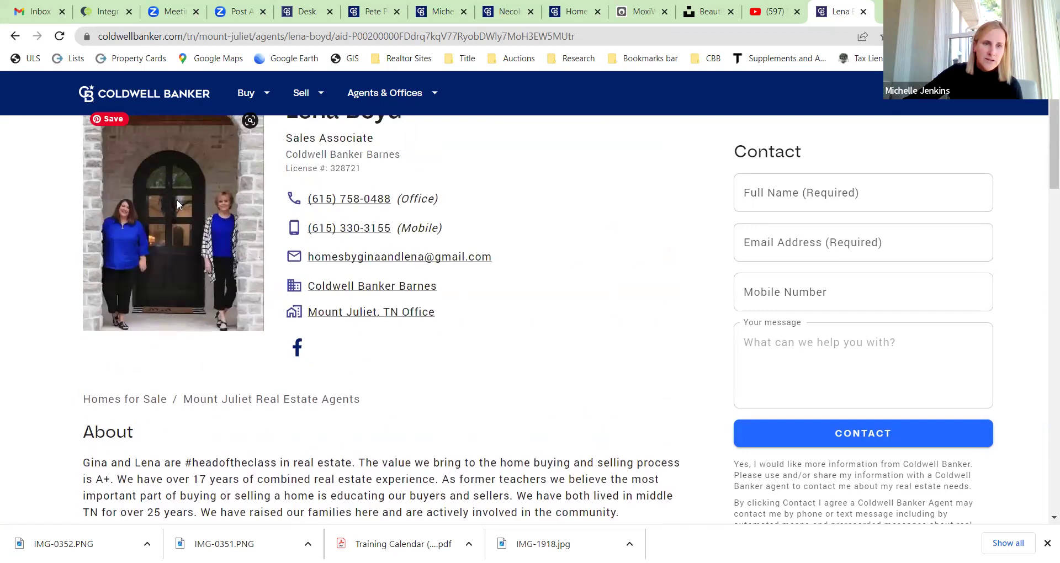
Step: Examine the agent profile's listings, designations, spoken languages, team and office sections
scroll(413, 324, down, 5)
scroll(413, 325, down, 4)
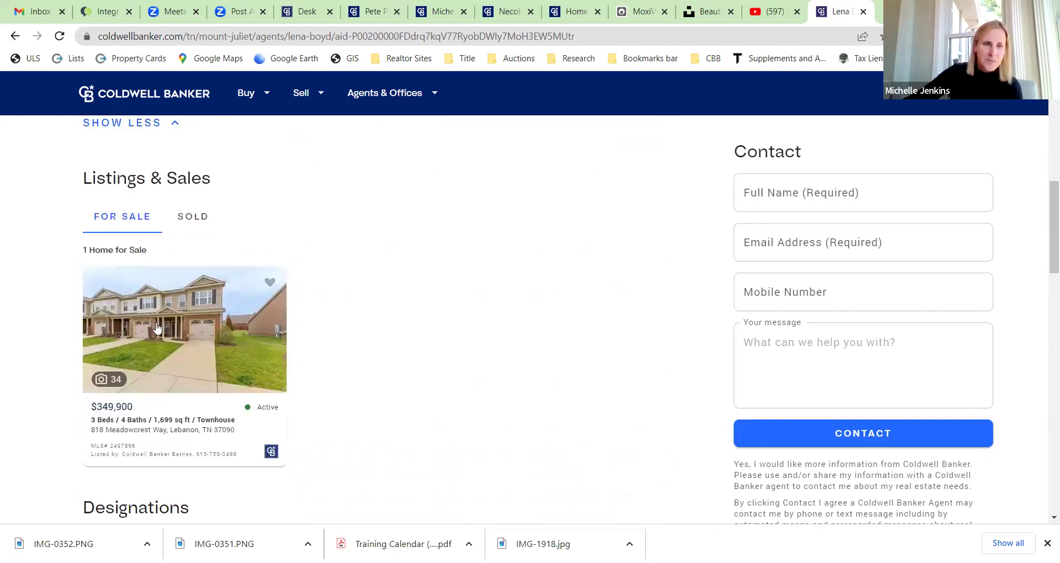
scroll(441, 261, down, 4)
scroll(440, 261, down, 3)
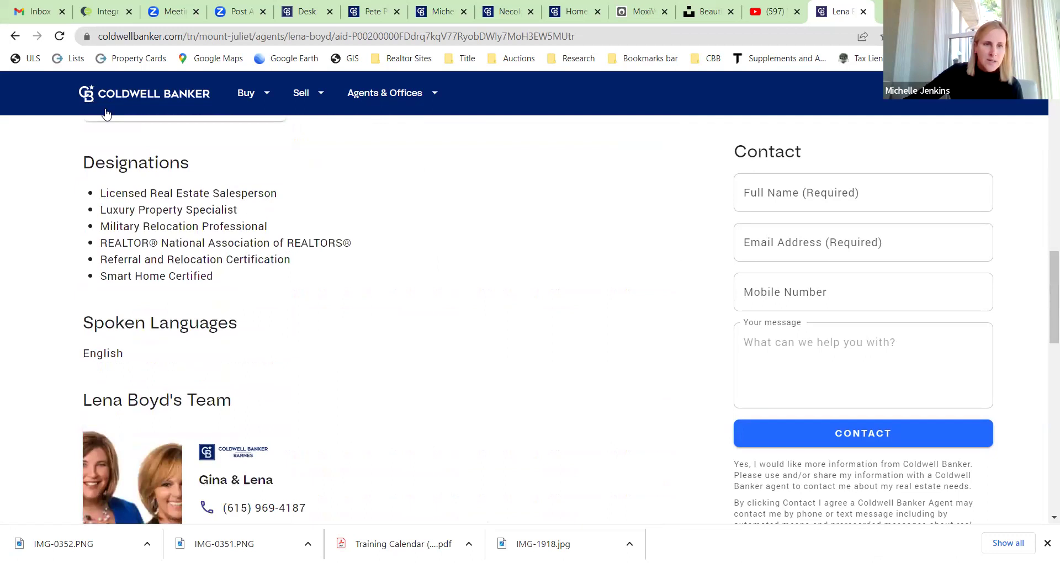
scroll(502, 395, down, 9)
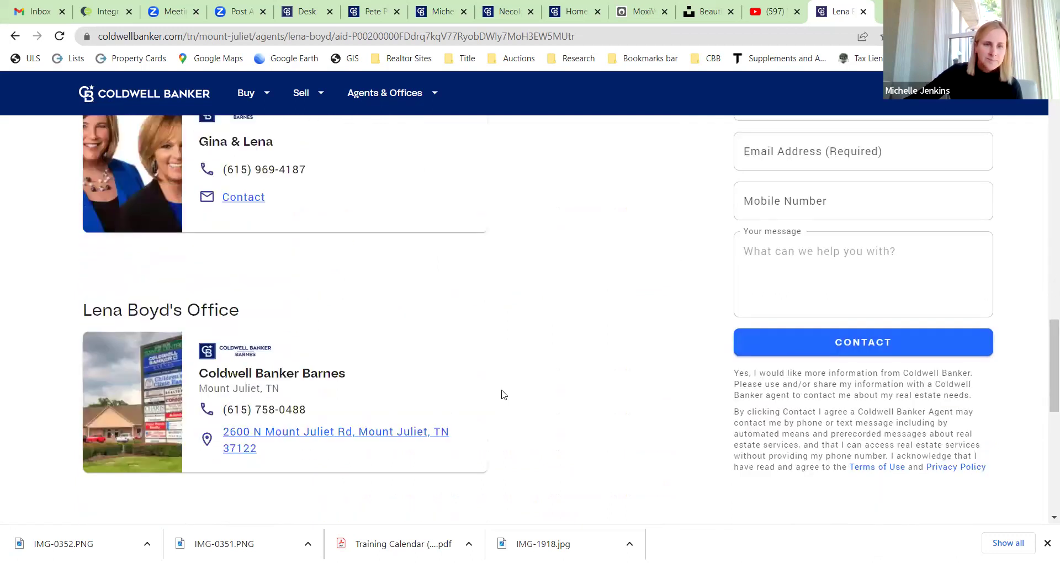
scroll(501, 394, up, 4)
scroll(501, 394, up, 15)
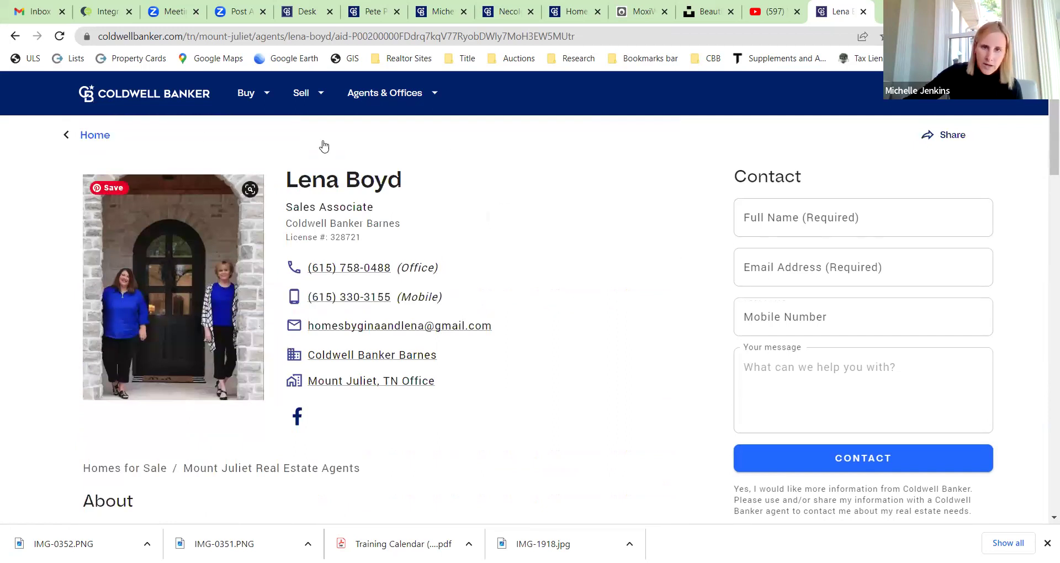
Step: Return to the site's home page and search homes for sale in zip code 37122, looking over the newest listings
click(94, 134)
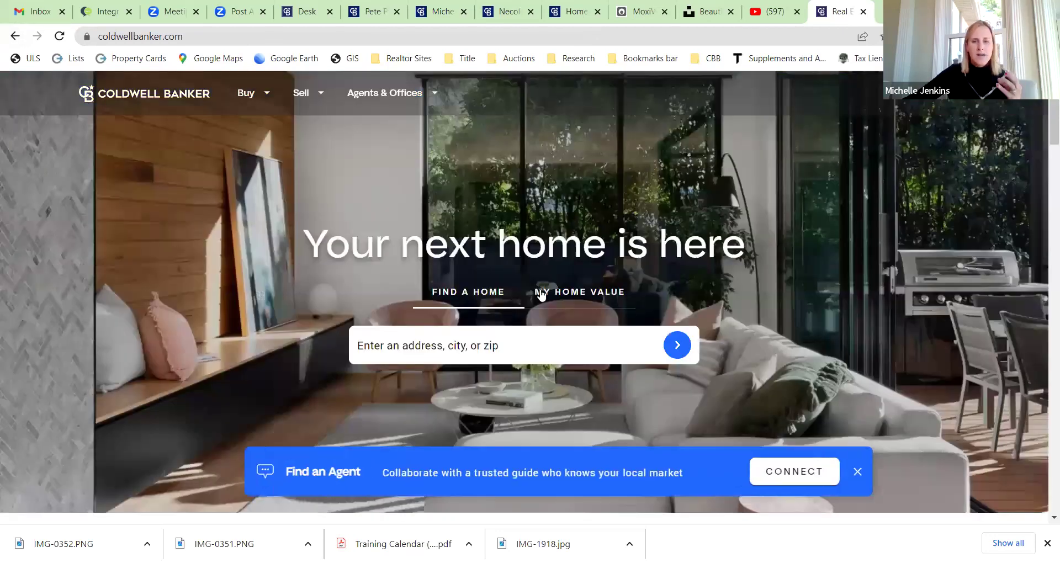
scroll(540, 293, down, 3)
scroll(506, 339, up, 3)
click(507, 343)
text(37122)
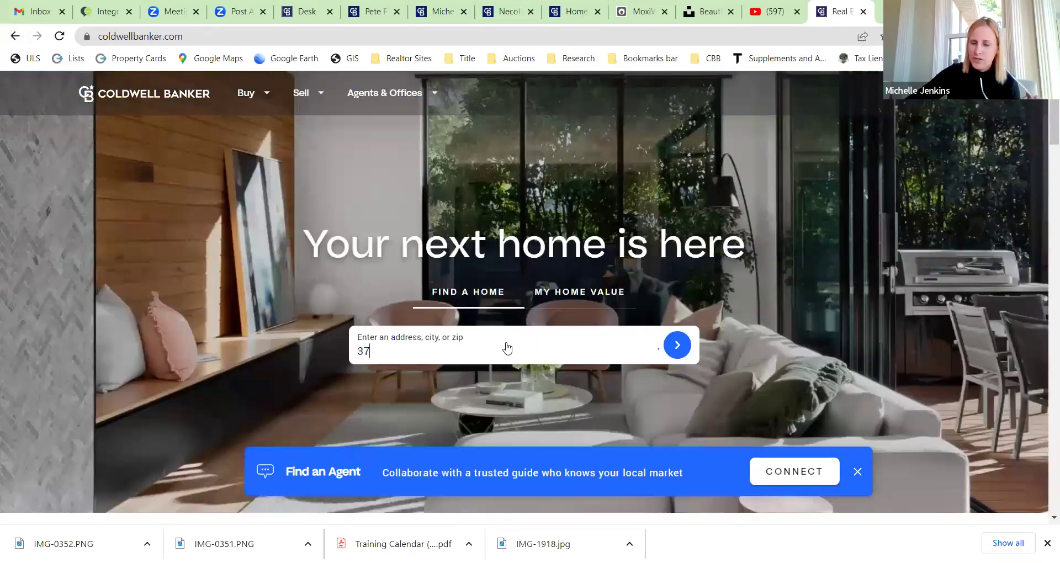
key(Return)
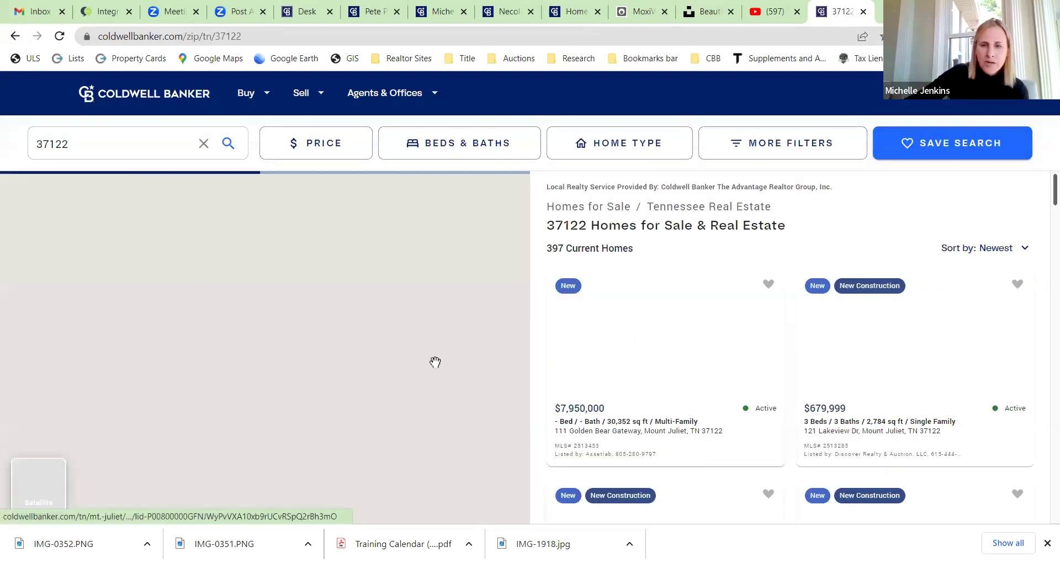
scroll(433, 360, down, 3)
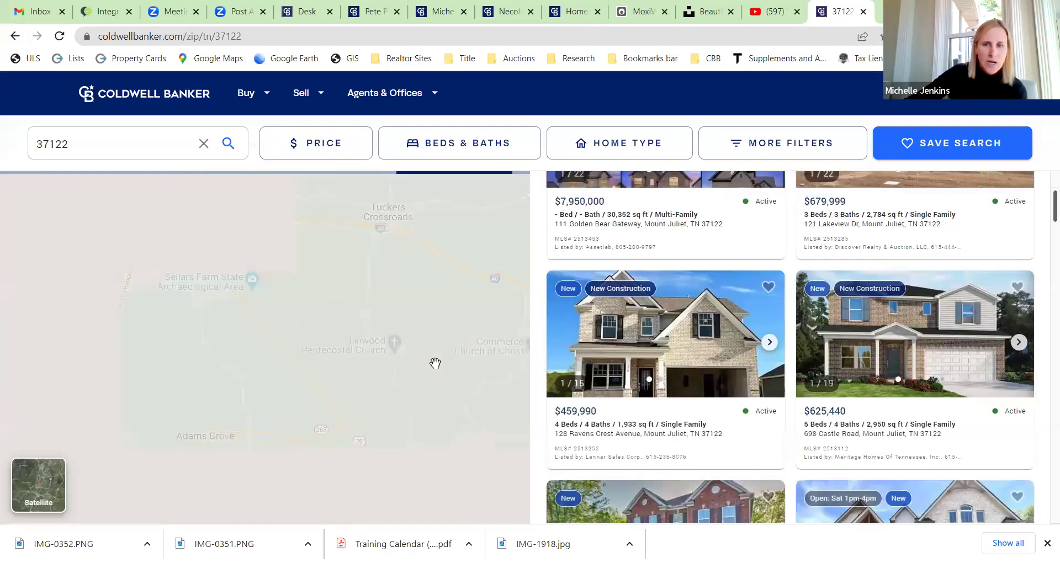
Step: Search for Coldwell Banker offices in zip code 37122 (Mount Juliet, TN) and bring up the matching offices
click(389, 92)
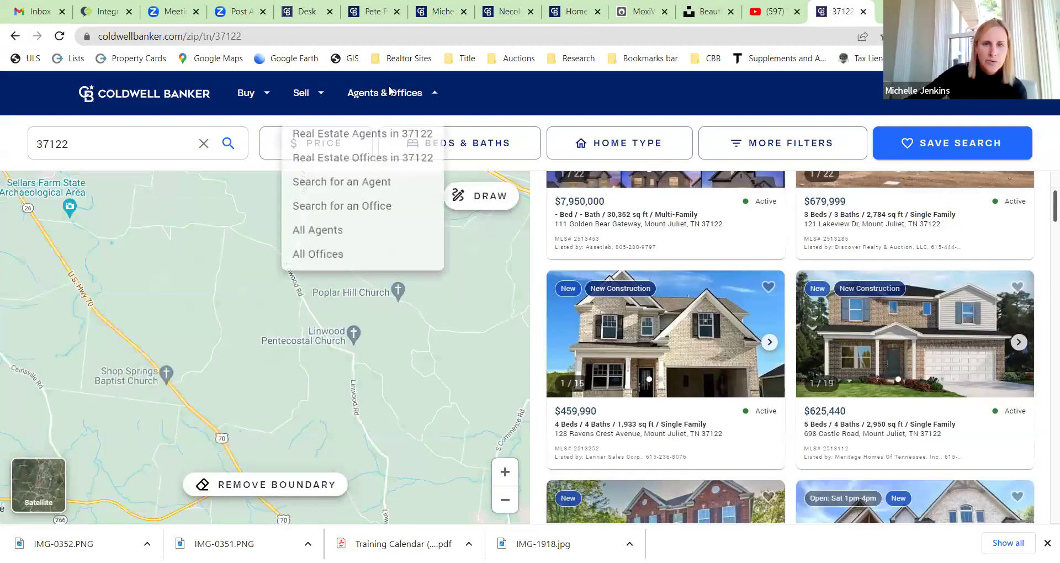
click(354, 211)
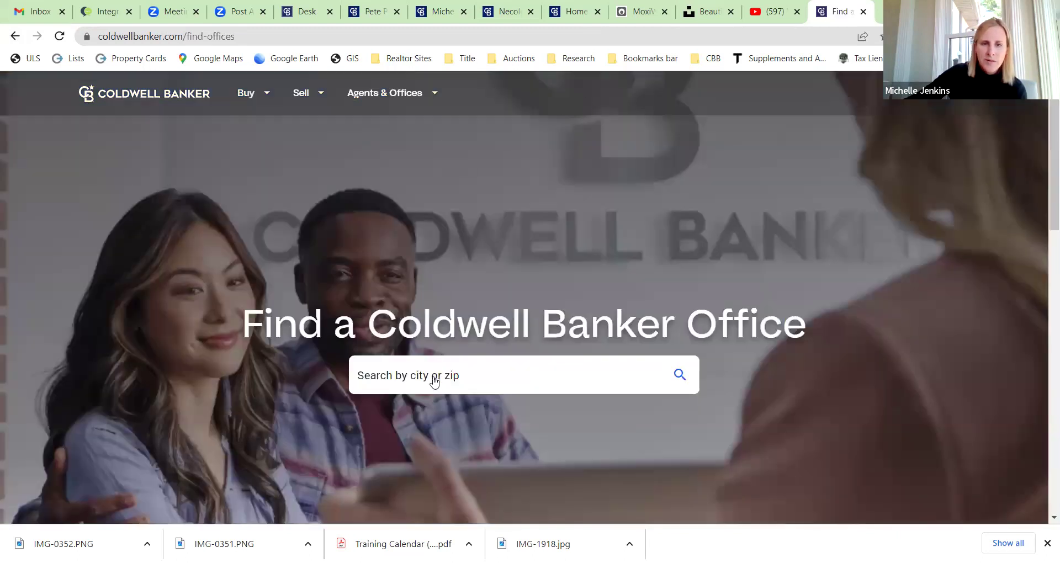
click(442, 371)
text(37122)
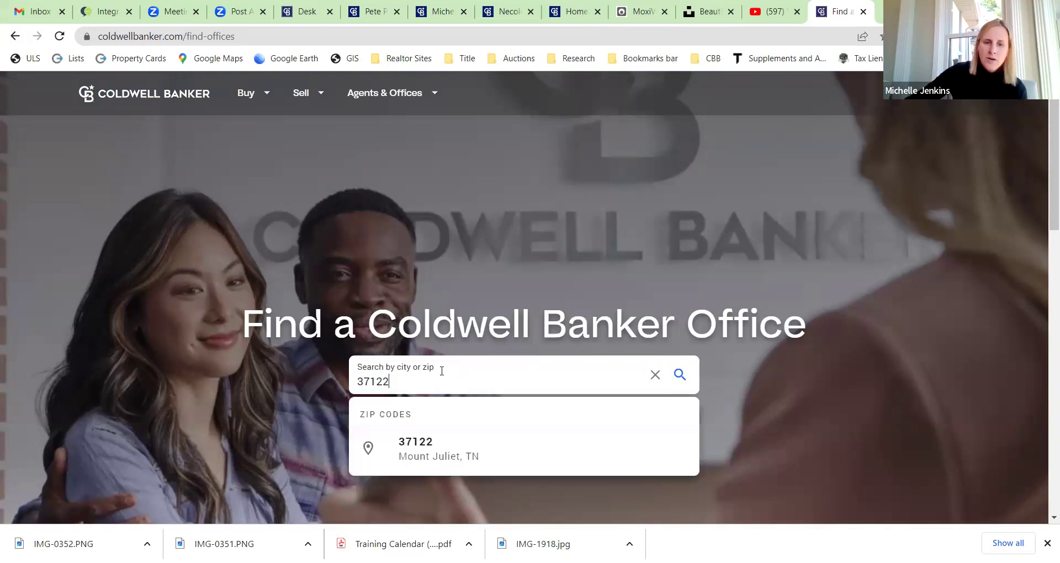
click(434, 450)
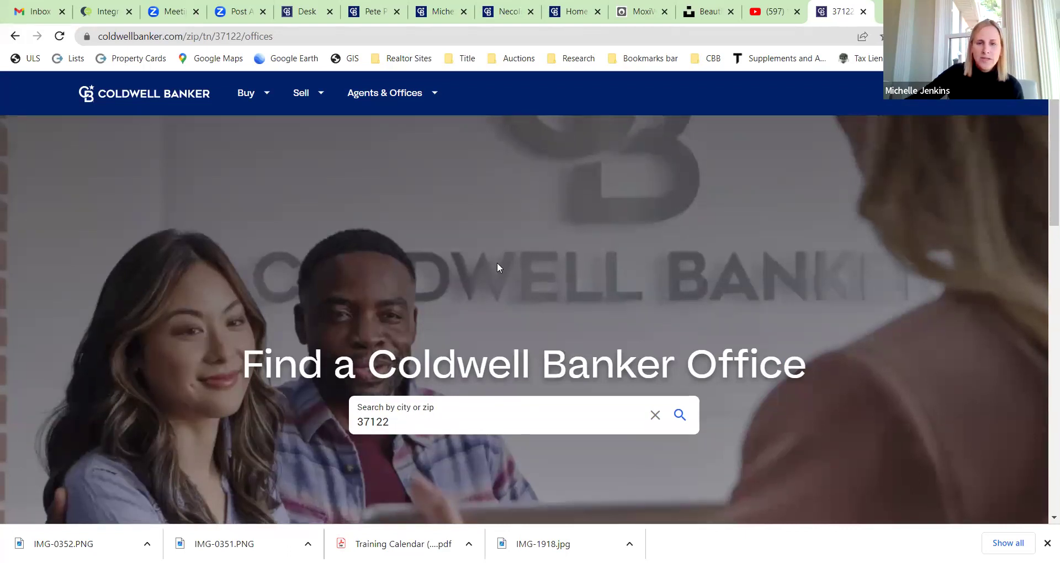
scroll(497, 265, down, 5)
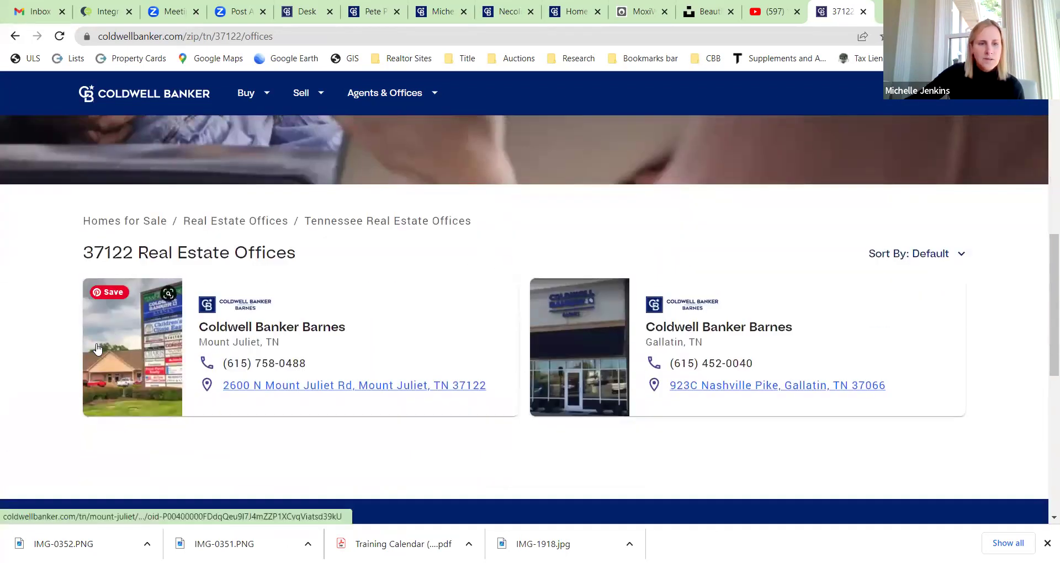
Step: Open the Mount Juliet office page and look over its listings and agents
click(96, 349)
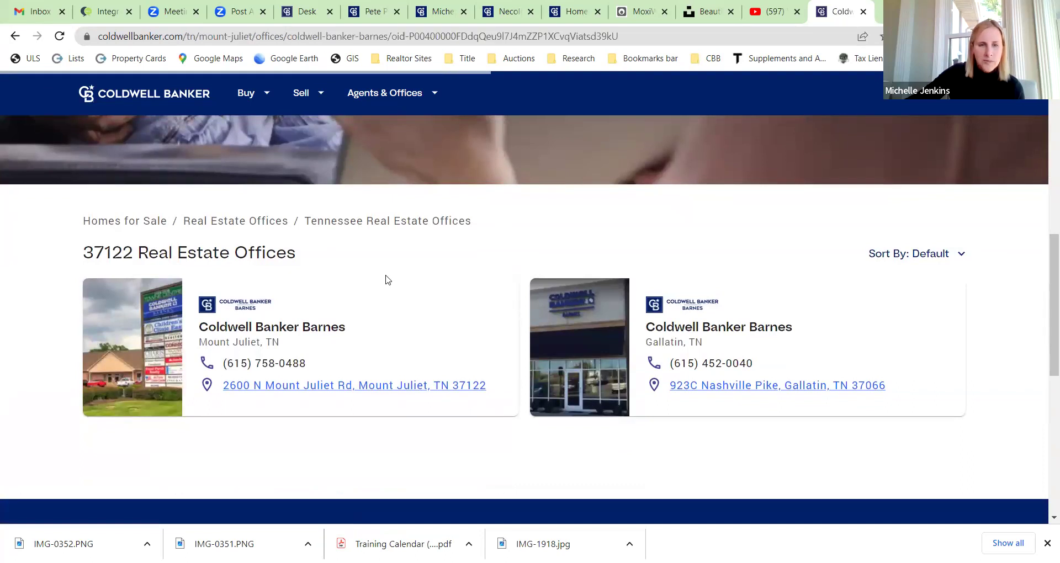
scroll(386, 278, down, 5)
scroll(387, 278, down, 15)
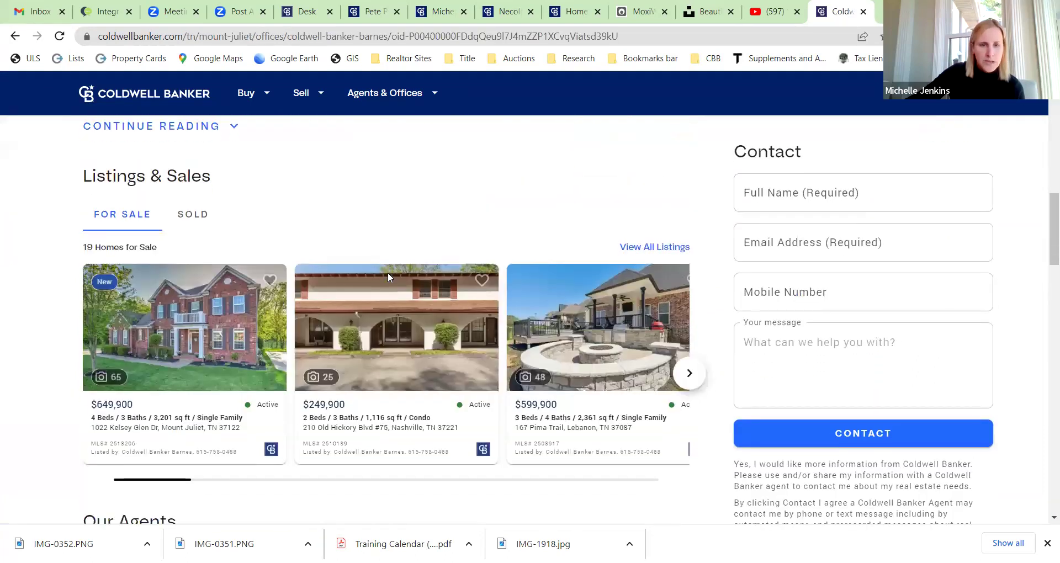
scroll(388, 278, down, 6)
scroll(232, 384, up, 7)
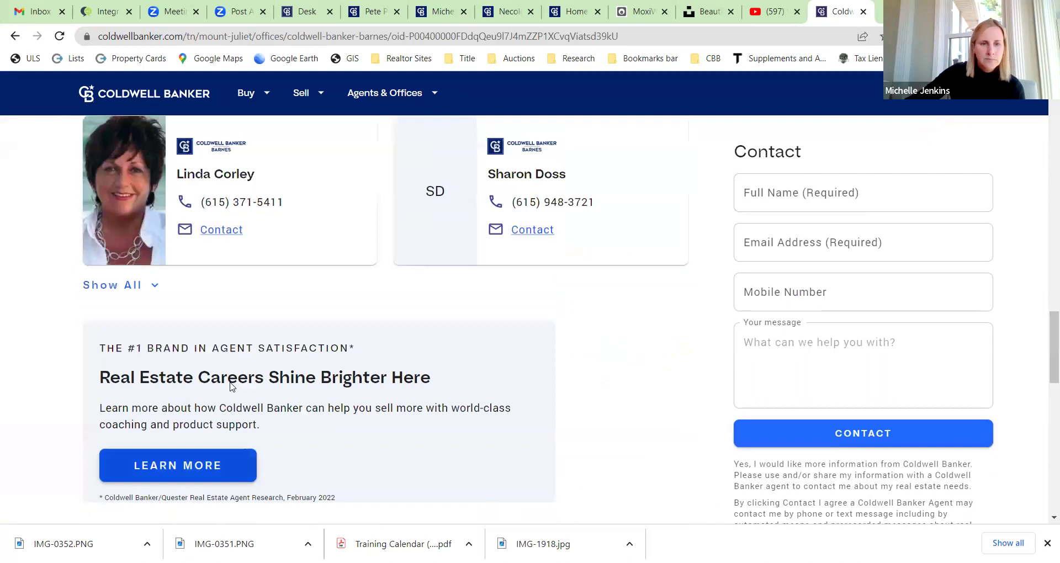
Step: Expand the Mount Juliet office's complete agent list and open the broker's own profile
click(134, 286)
scroll(335, 299, down, 13)
scroll(331, 301, down, 10)
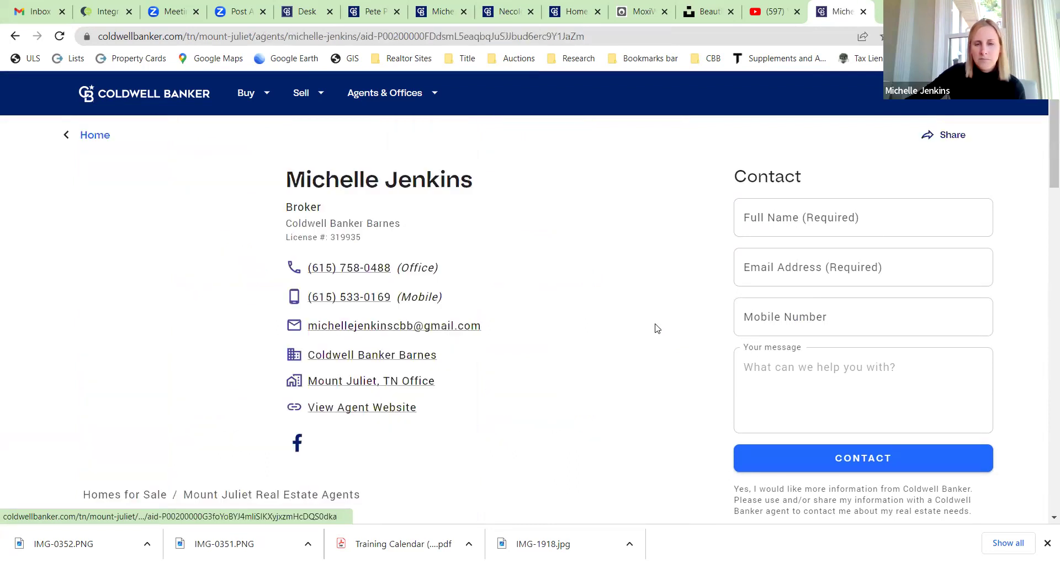
Step: Review the broker profile's About text, listings, contact details, website link and social media links
scroll(579, 339, down, 8)
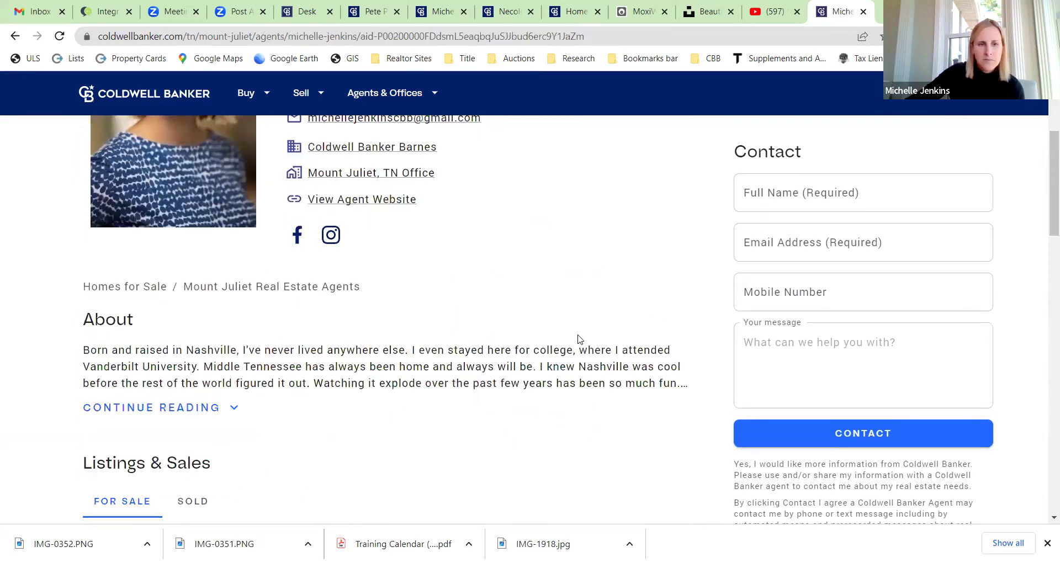
scroll(579, 339, down, 10)
scroll(578, 334, up, 12)
scroll(577, 333, up, 3)
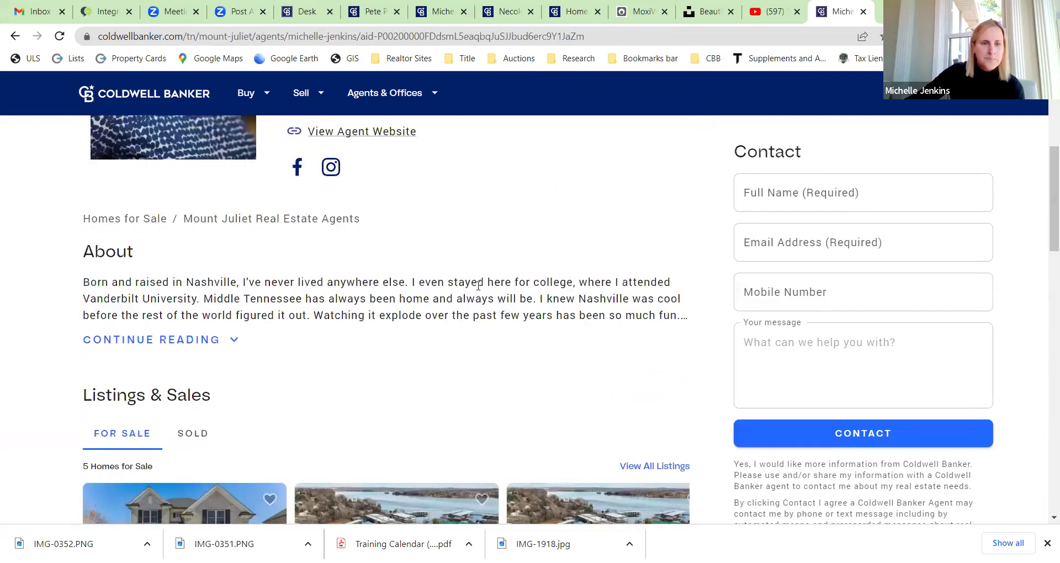
scroll(478, 371, up, 1)
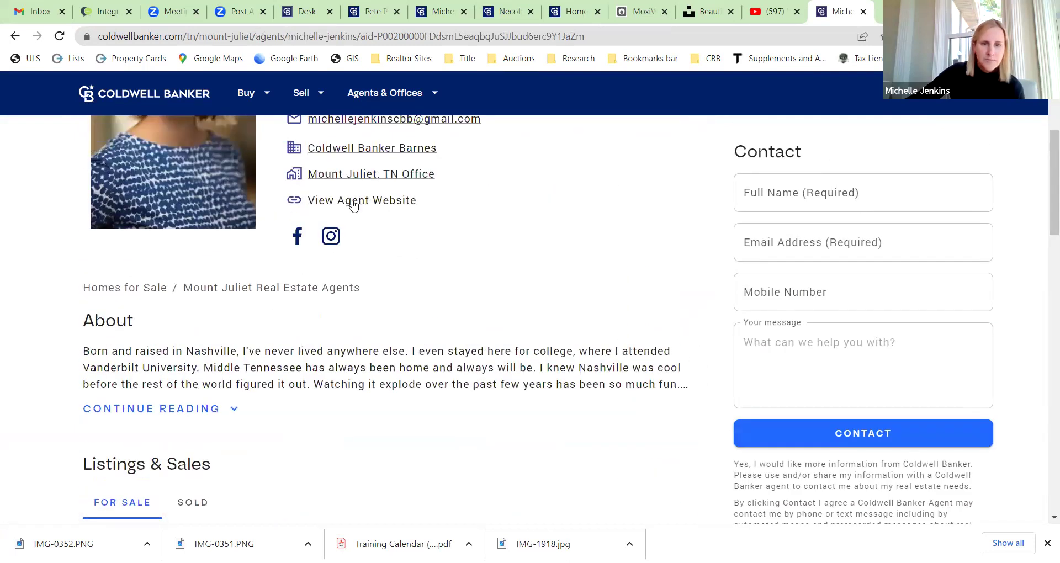
scroll(500, 293, up, 2)
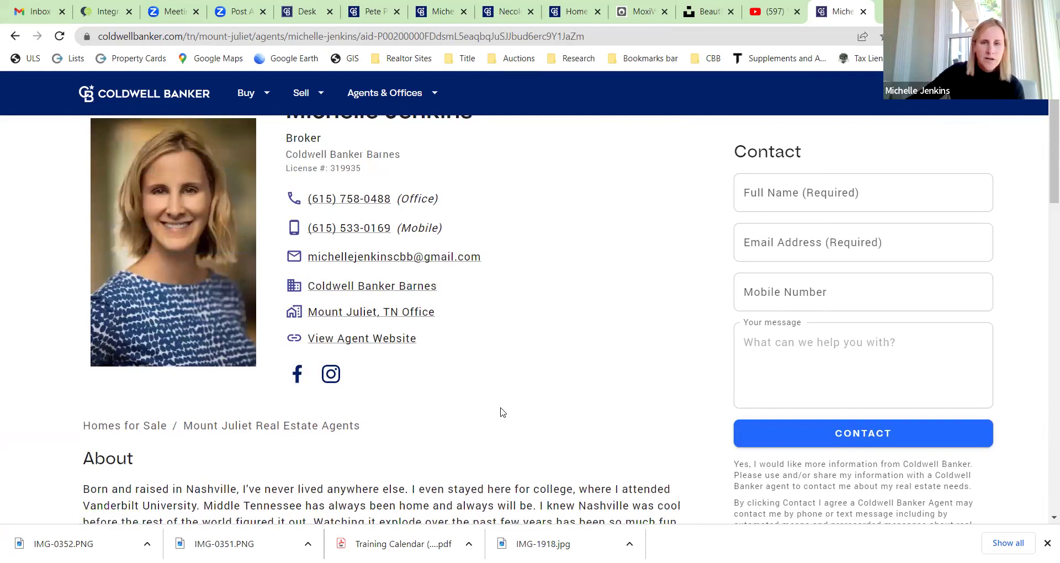
scroll(503, 412, up, 2)
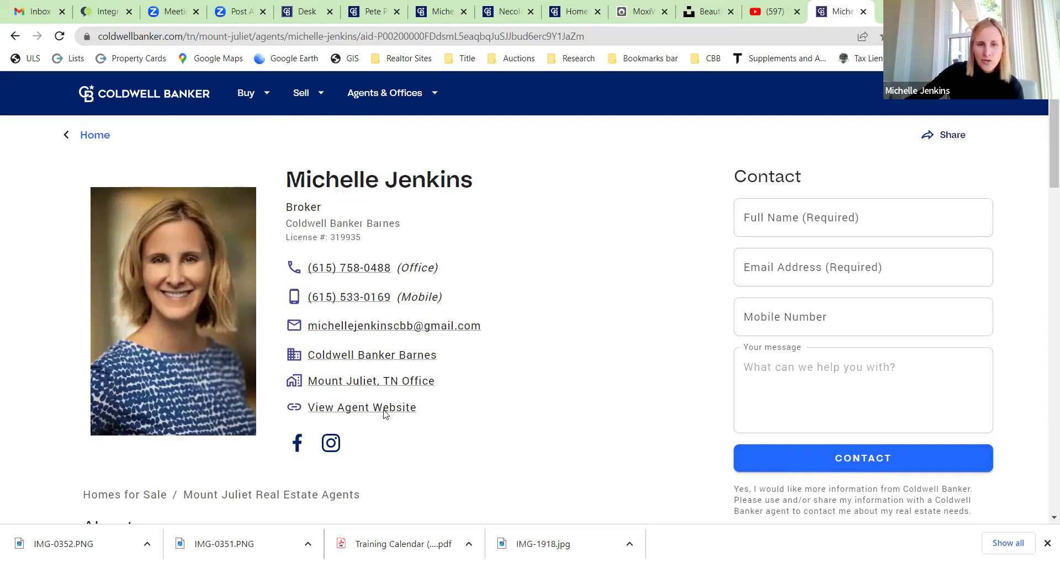
Step: View the agent website linked from the broker's profile, and close both the website and the profile
click(407, 408)
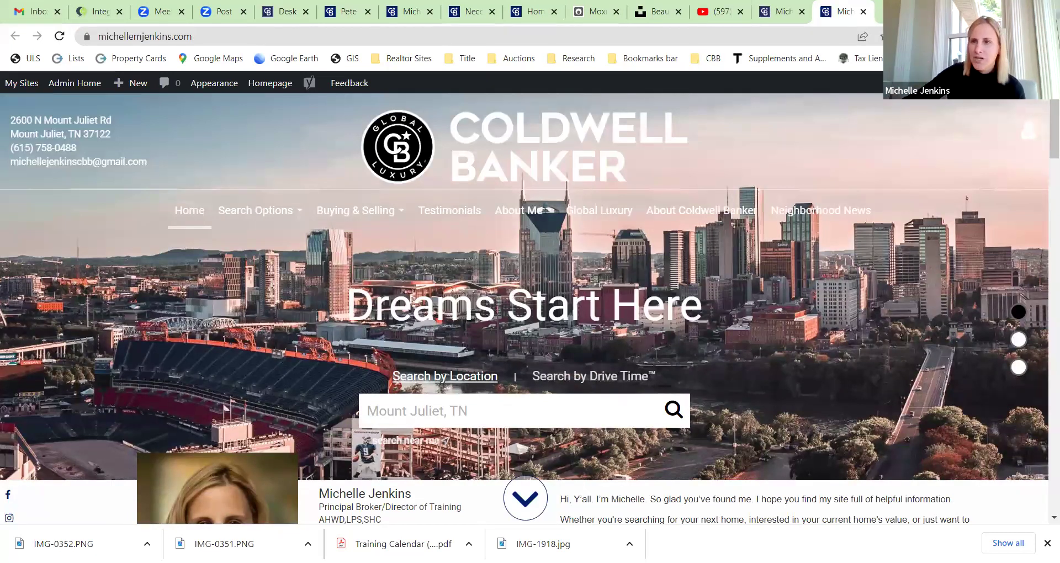
click(865, 15)
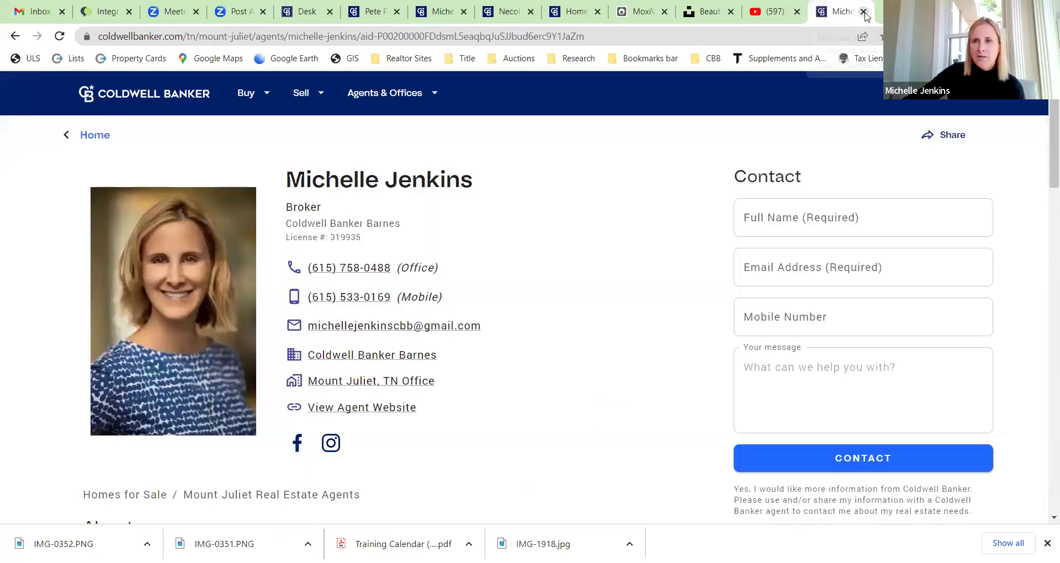
click(864, 12)
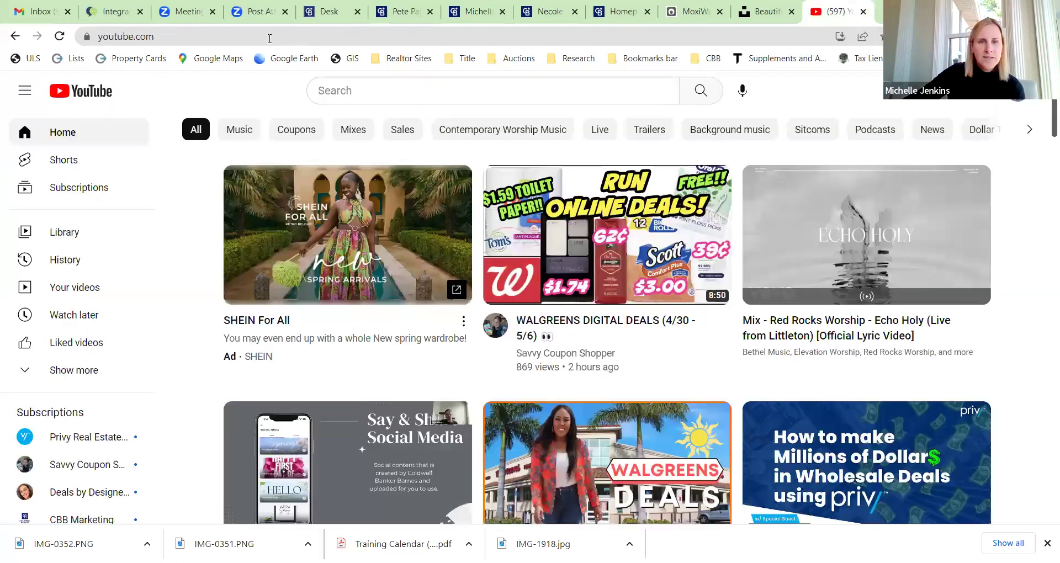
Step: Switch to the Coldwell Banker Desk and open the My Profile page of the signed-in account
click(328, 13)
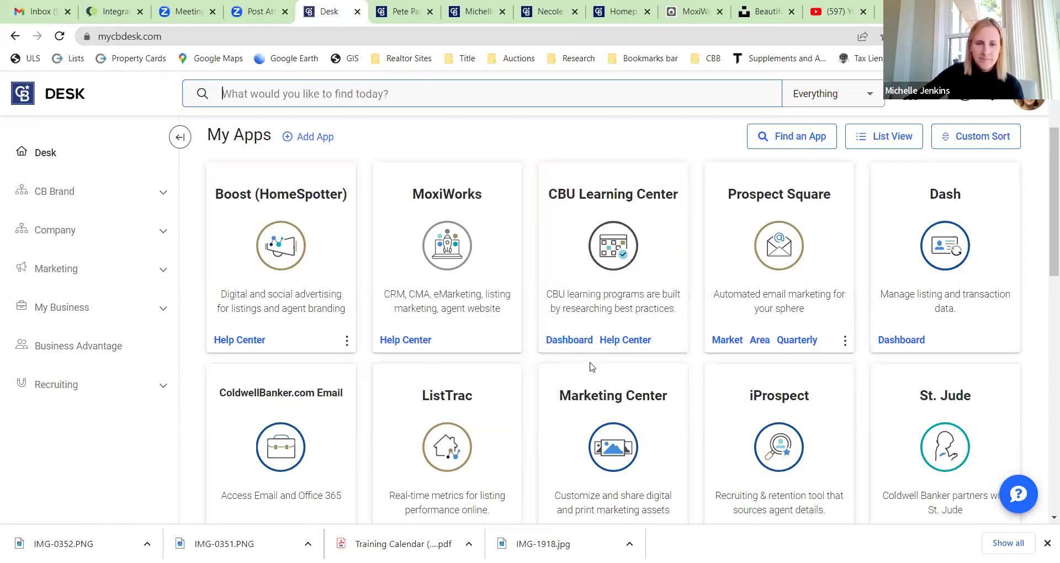
mouse_move(685, 183)
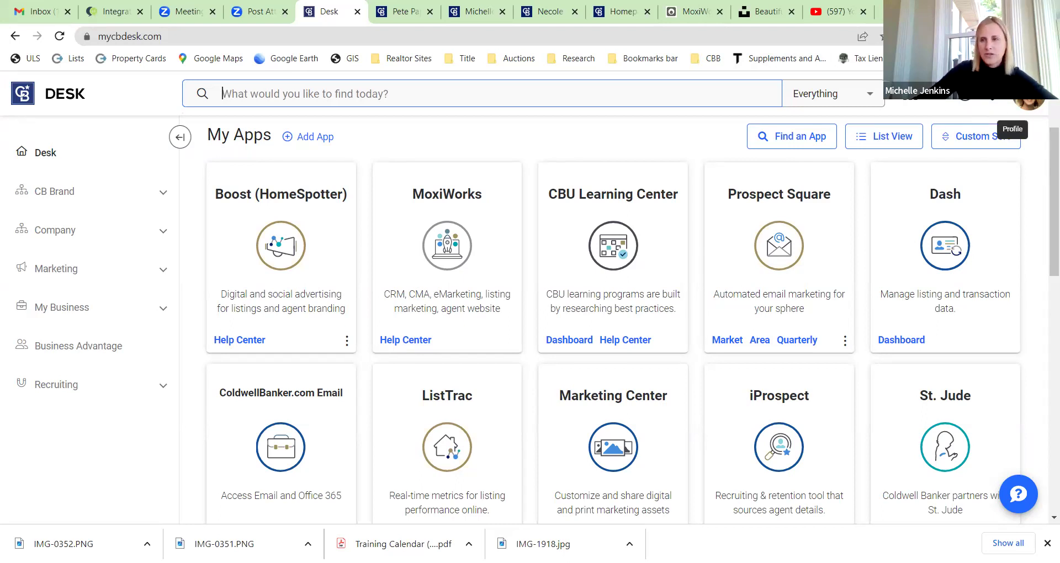
click(1029, 104)
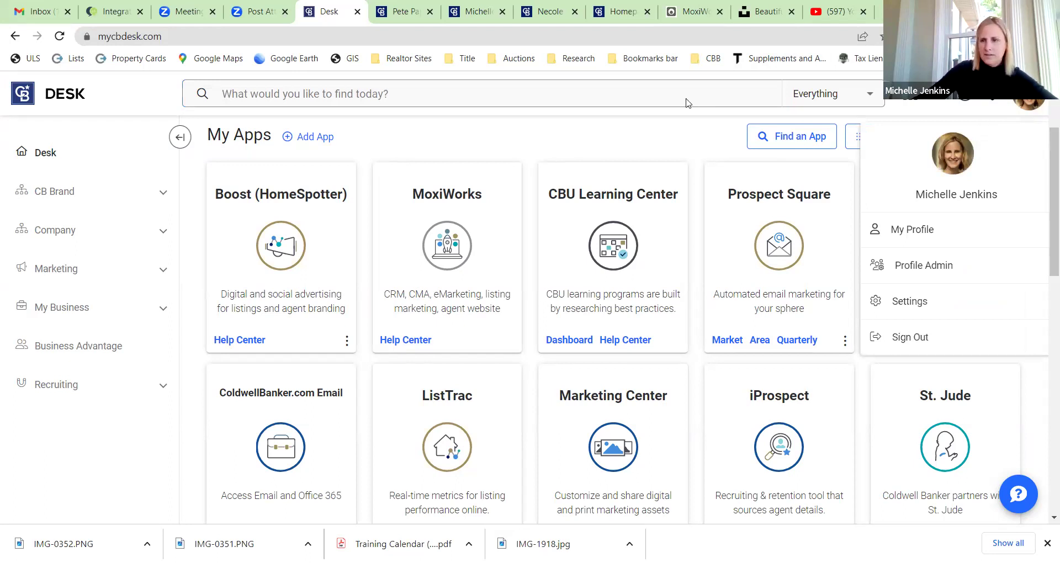
scroll(928, 235, up, 3)
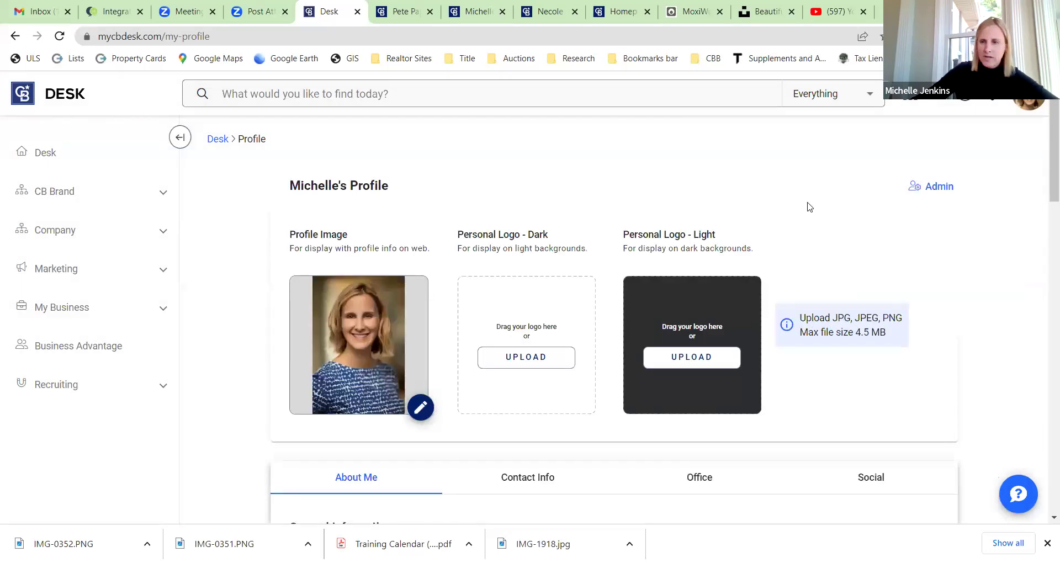
Step: Look through the profile's images, general information and bio, reading the bio text to its end
scroll(955, 236, down, 3)
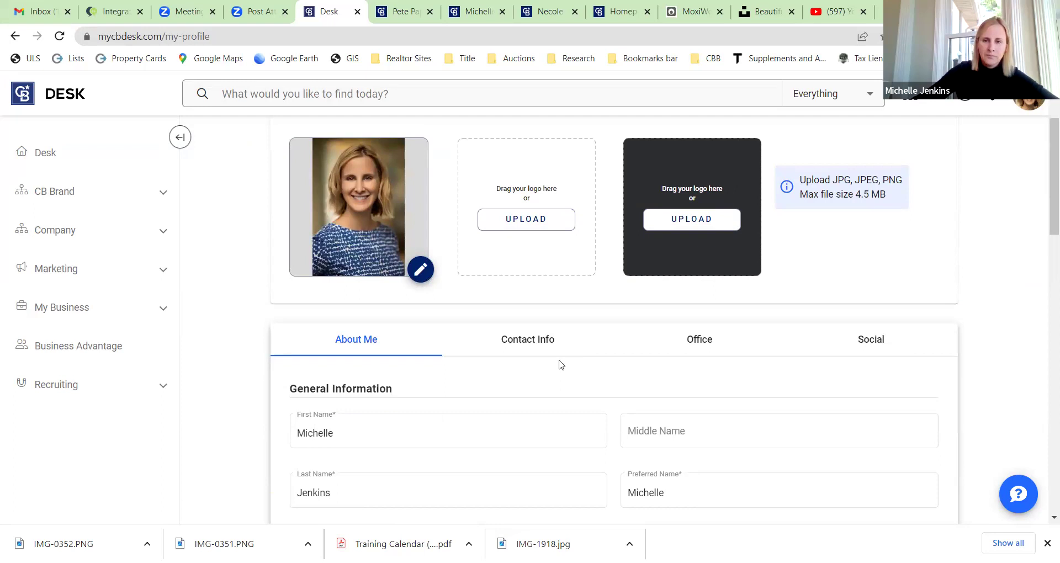
scroll(561, 365, down, 5)
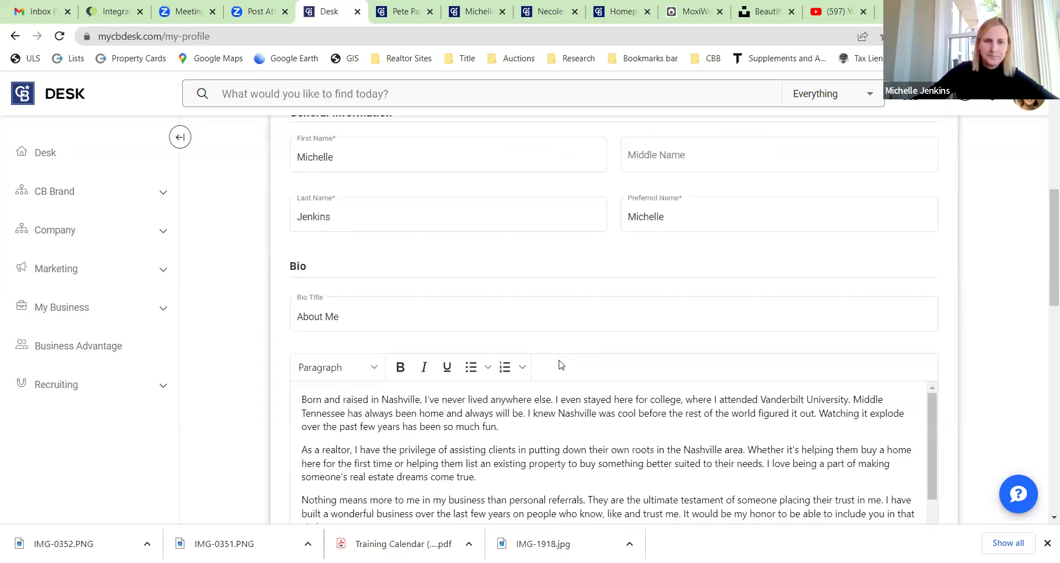
scroll(561, 364, down, 3)
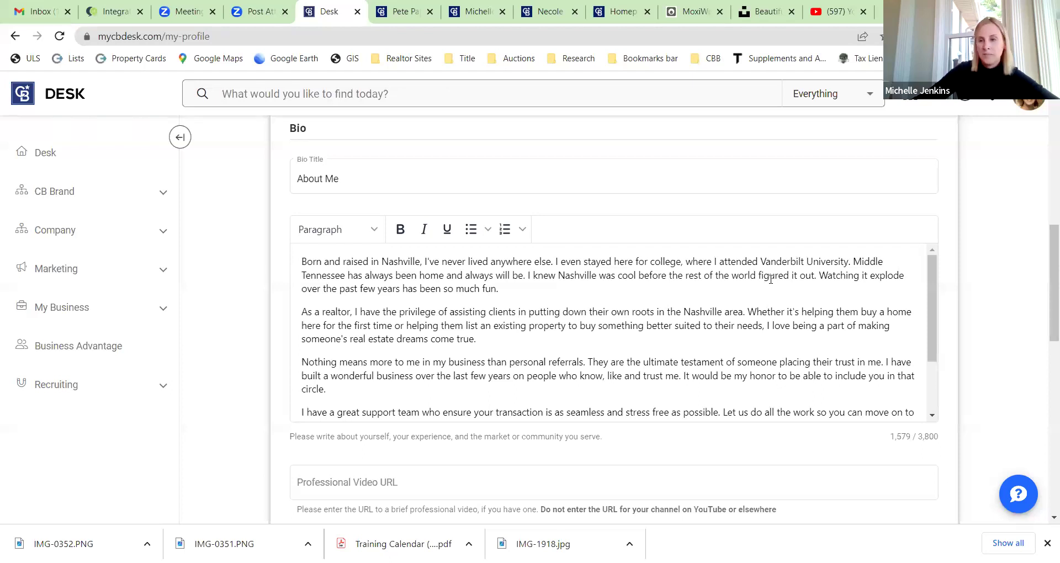
mouse_move(933, 263)
mouse_down()
mouse_move(936, 314)
mouse_move(933, 254)
mouse_up()
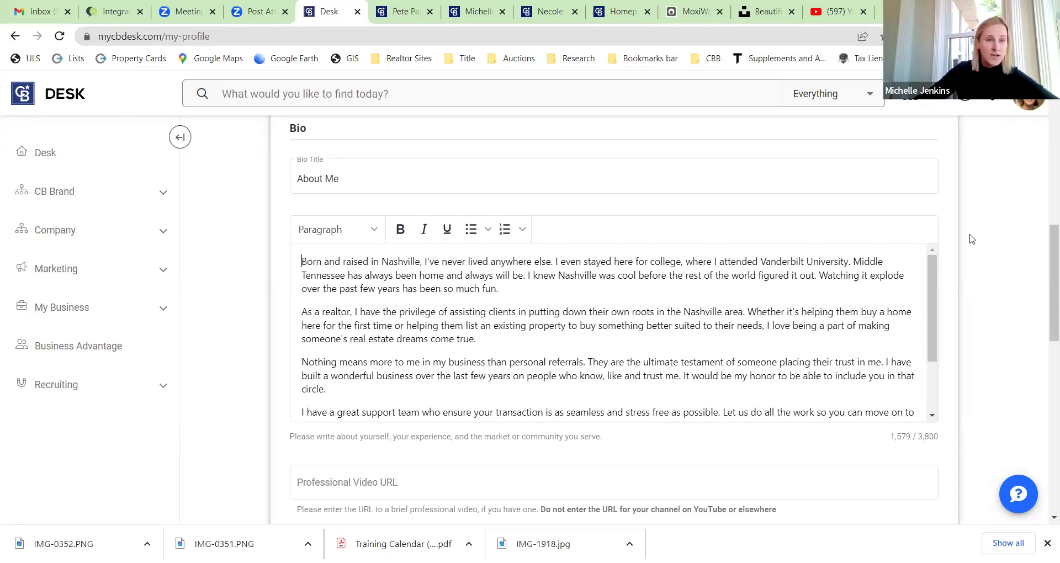
drag(935, 264, 939, 342)
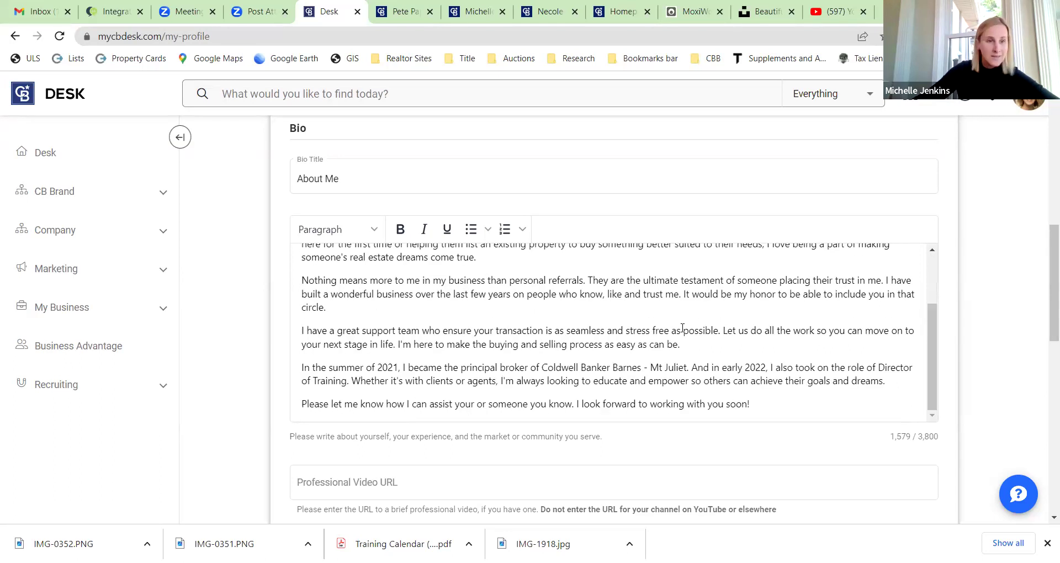
Step: Examine the profile's video URL field, spoken languages, designations and specializations, and return to the profile images
scroll(1020, 257, down, 5)
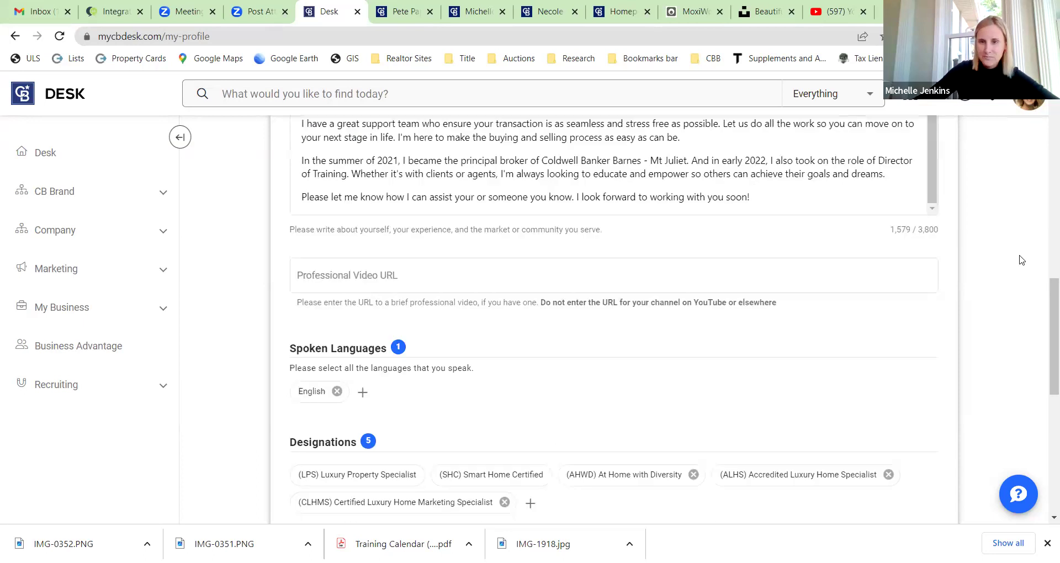
scroll(891, 274, up, 1)
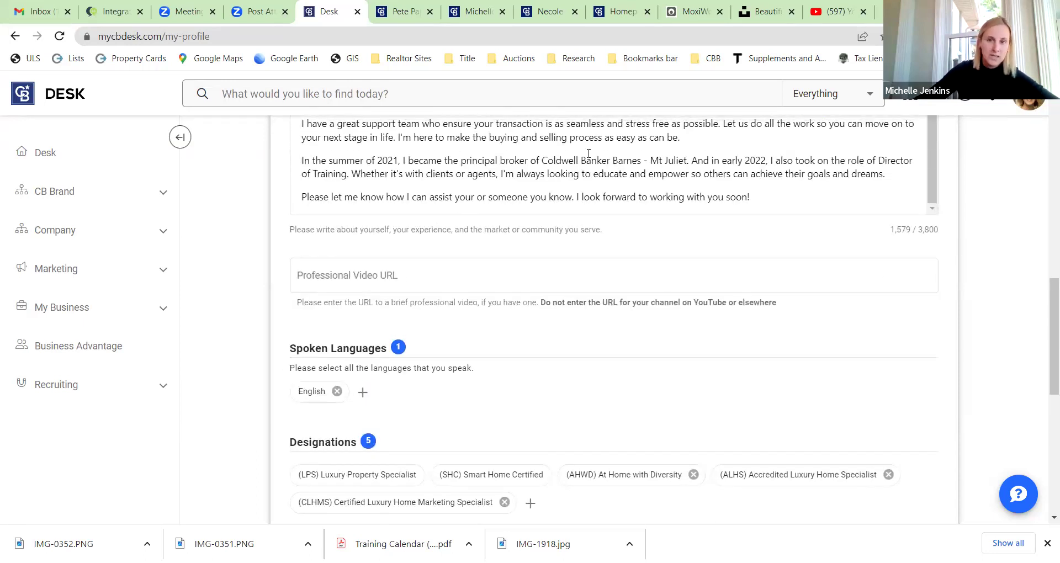
scroll(1022, 271, down, 4)
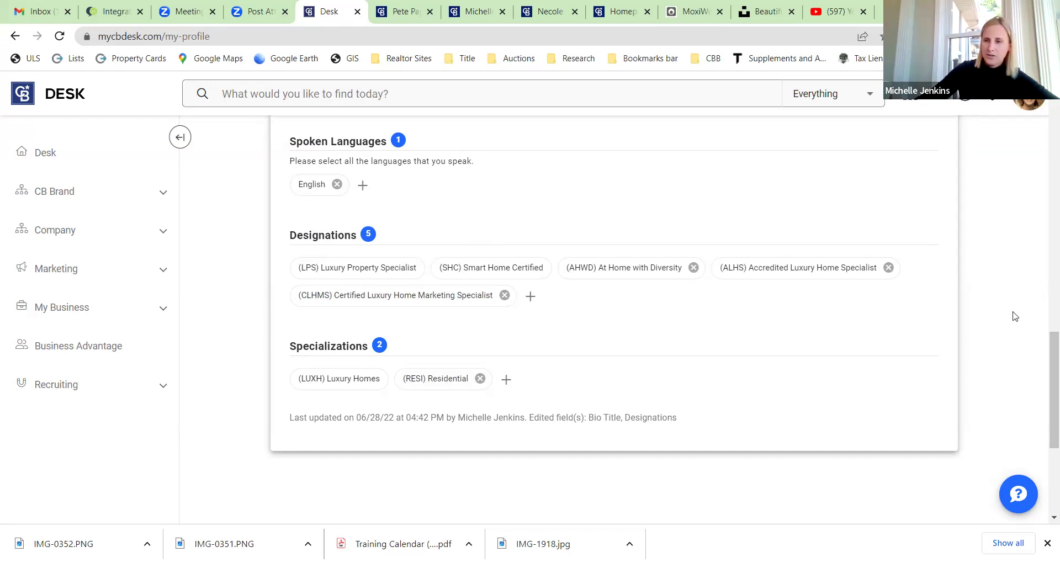
scroll(1015, 317, down, 4)
scroll(1015, 316, up, 12)
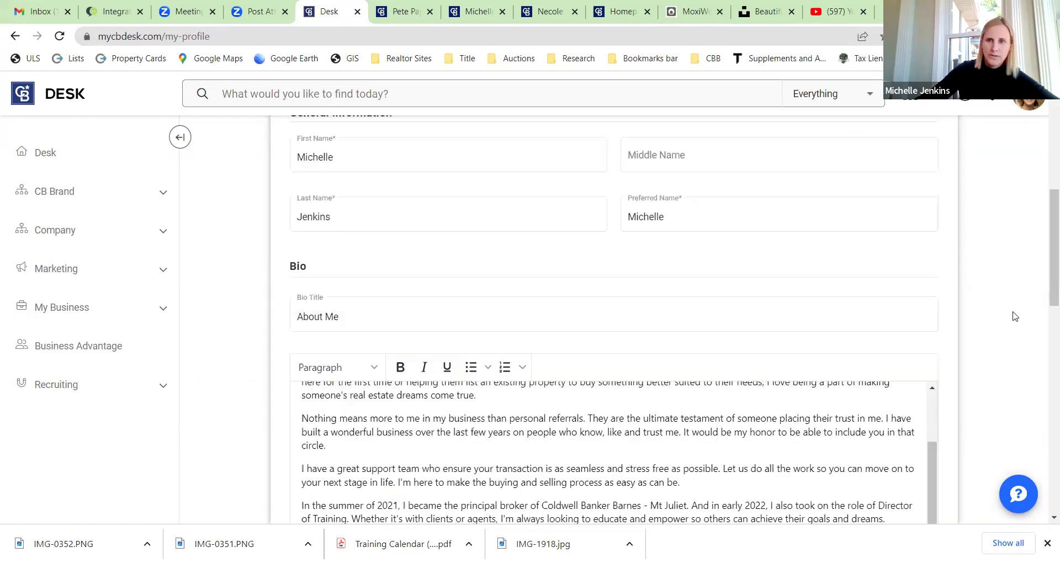
scroll(1015, 316, up, 6)
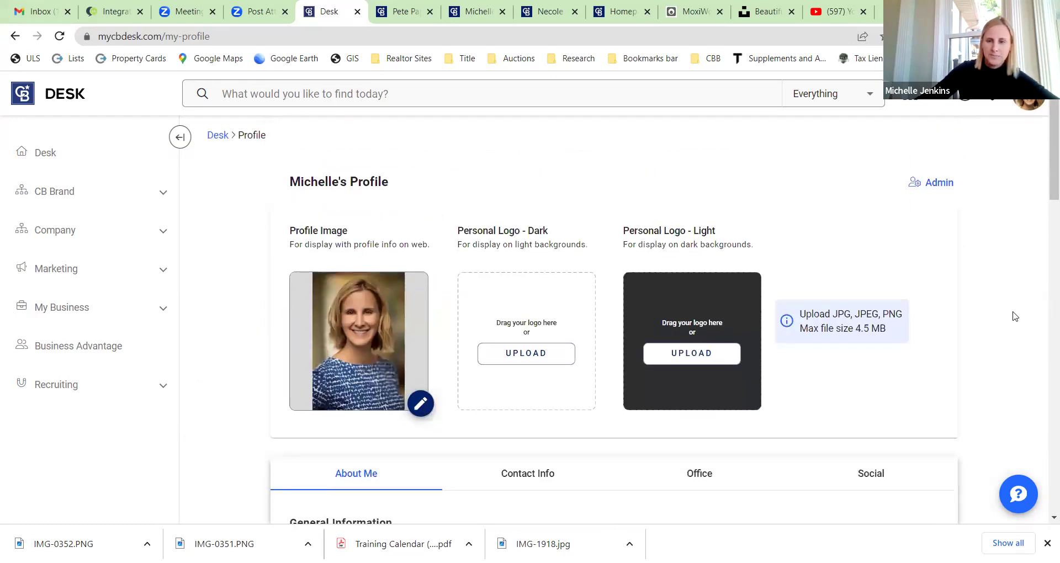
Step: Look over the About Me section from the general information and bio down to the spoken languages, designations and specializations
scroll(1015, 317, down, 3)
scroll(516, 311, down, 3)
scroll(516, 311, up, 1)
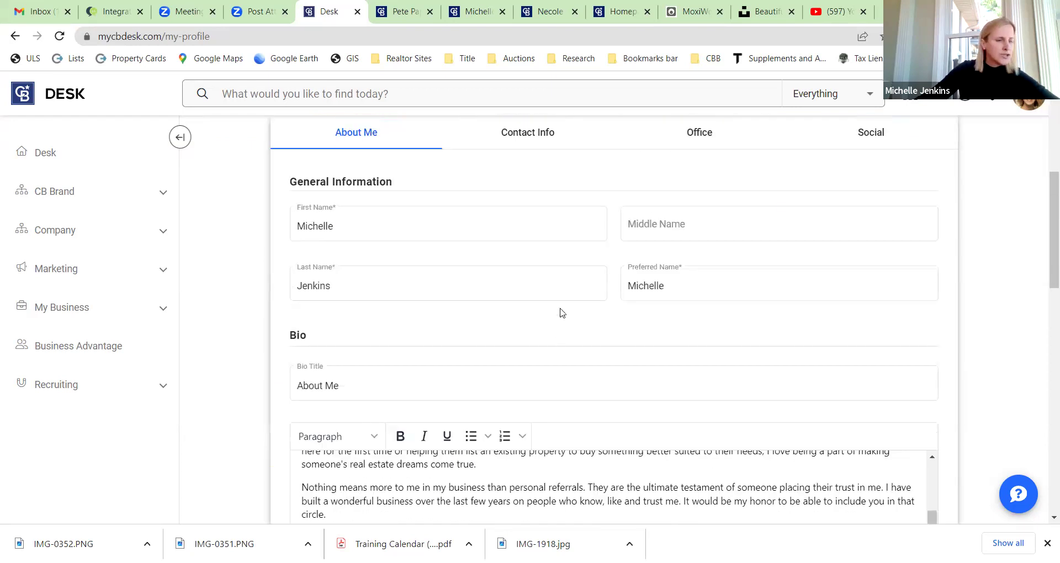
scroll(604, 348, down, 1)
scroll(603, 345, down, 4)
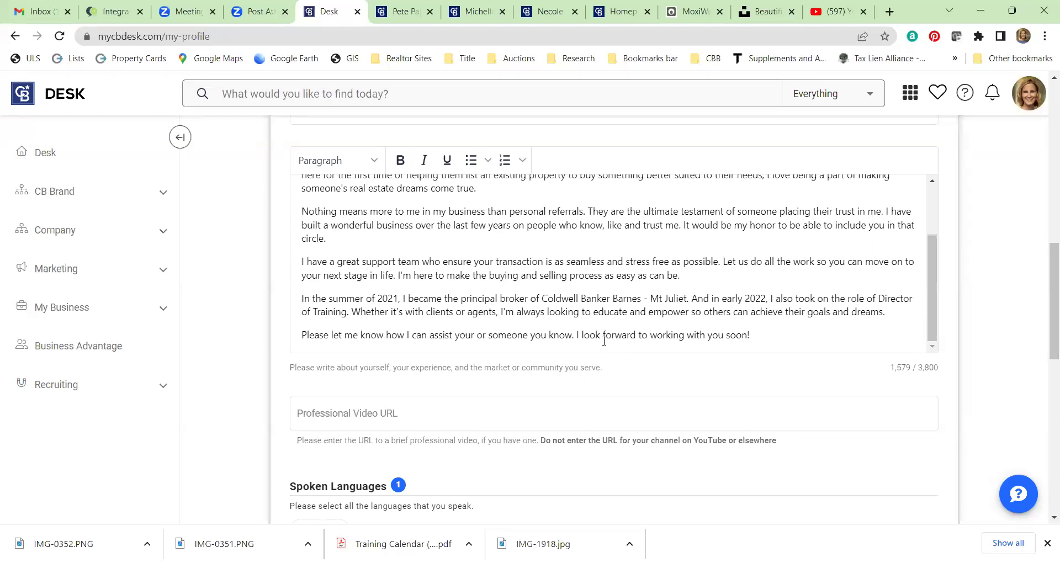
scroll(605, 341, down, 10)
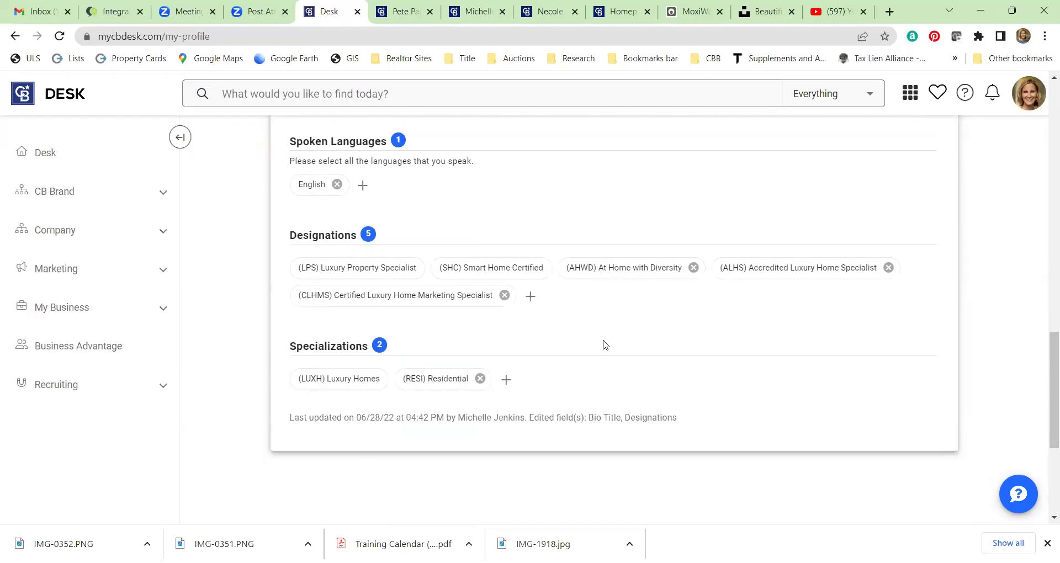
scroll(604, 345, up, 15)
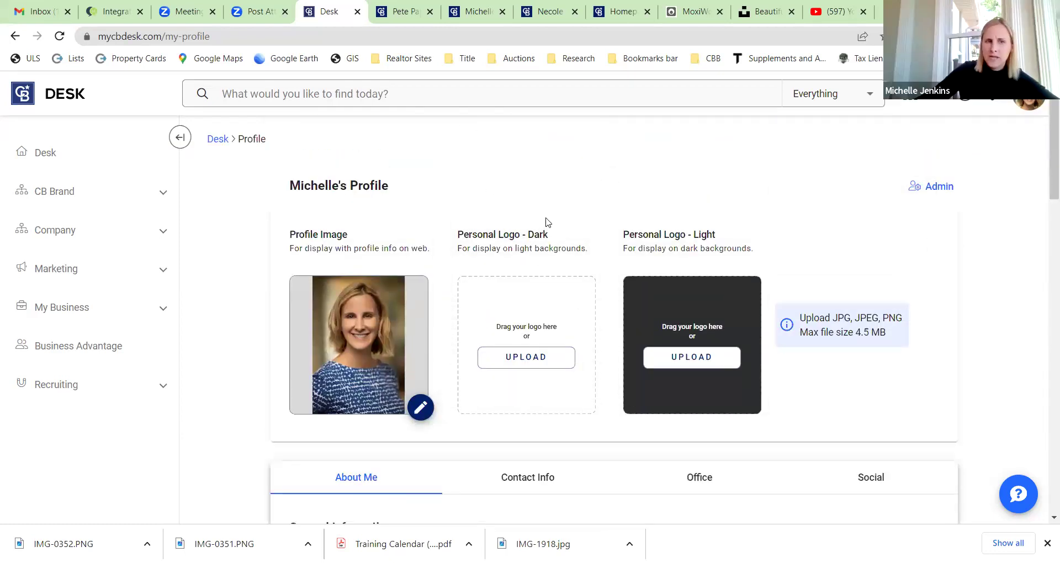
scroll(482, 249, down, 8)
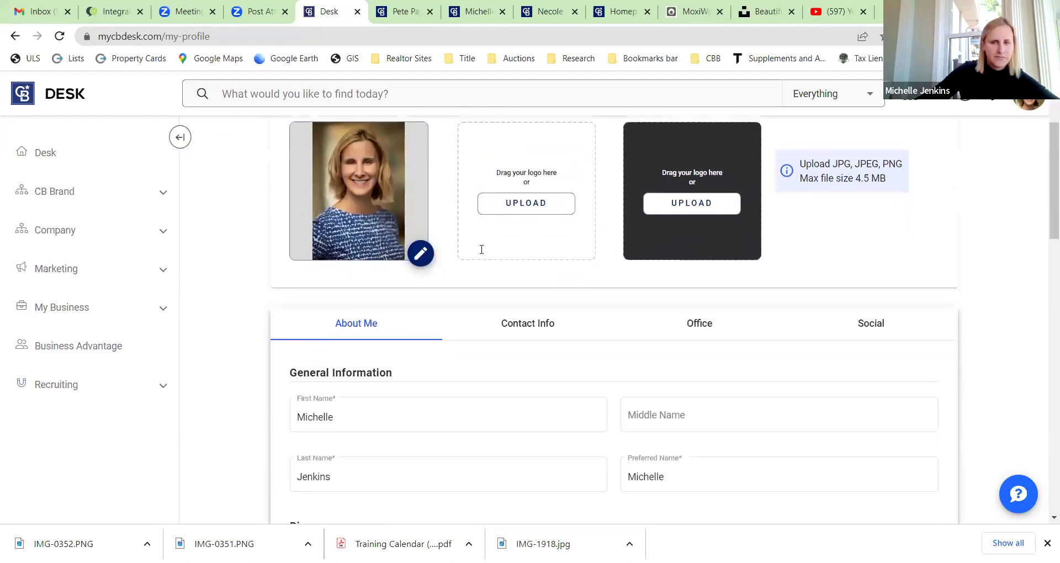
scroll(482, 250, down, 7)
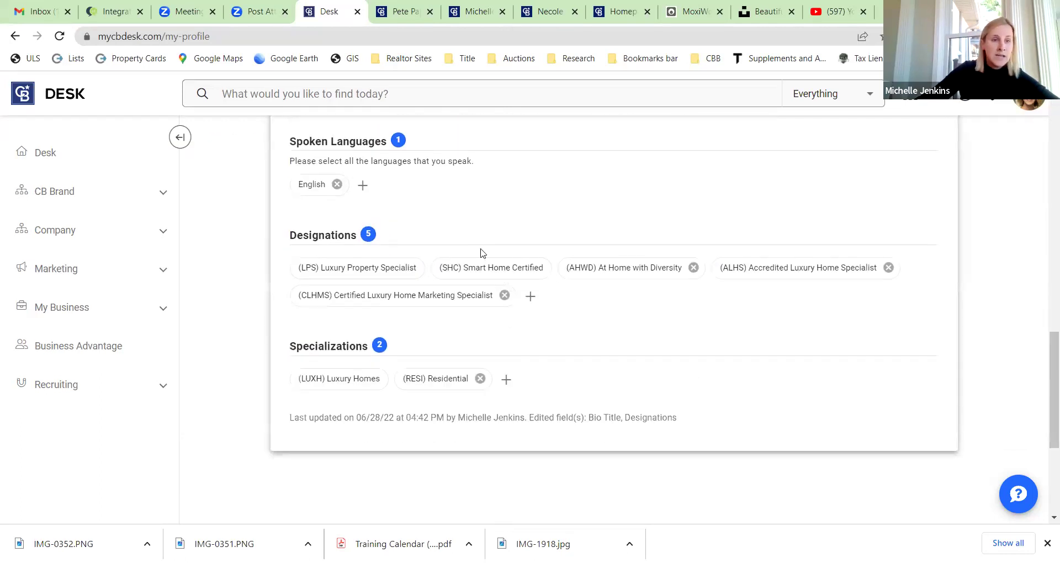
scroll(713, 423, down, 4)
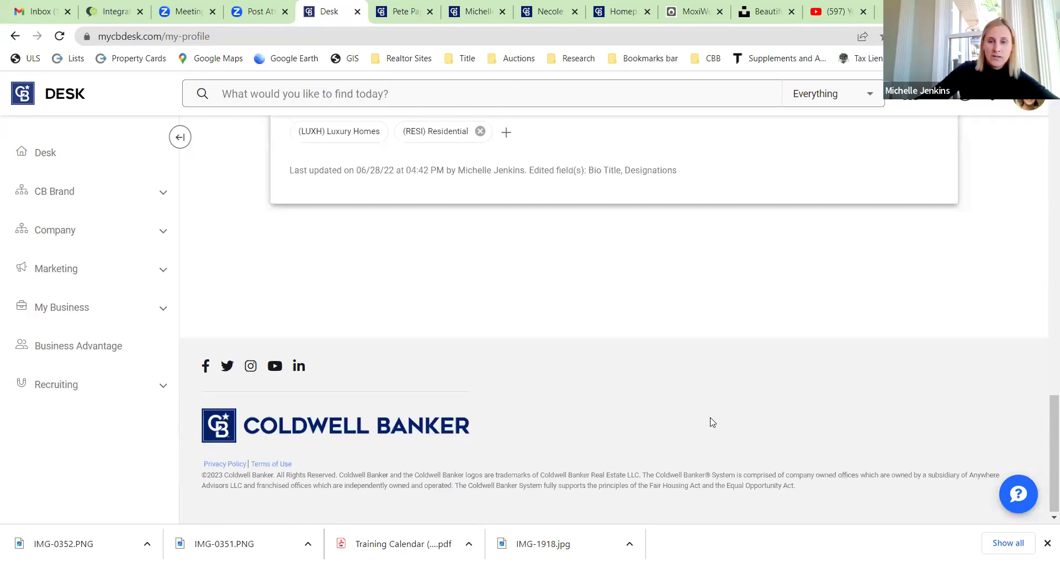
scroll(711, 421, up, 5)
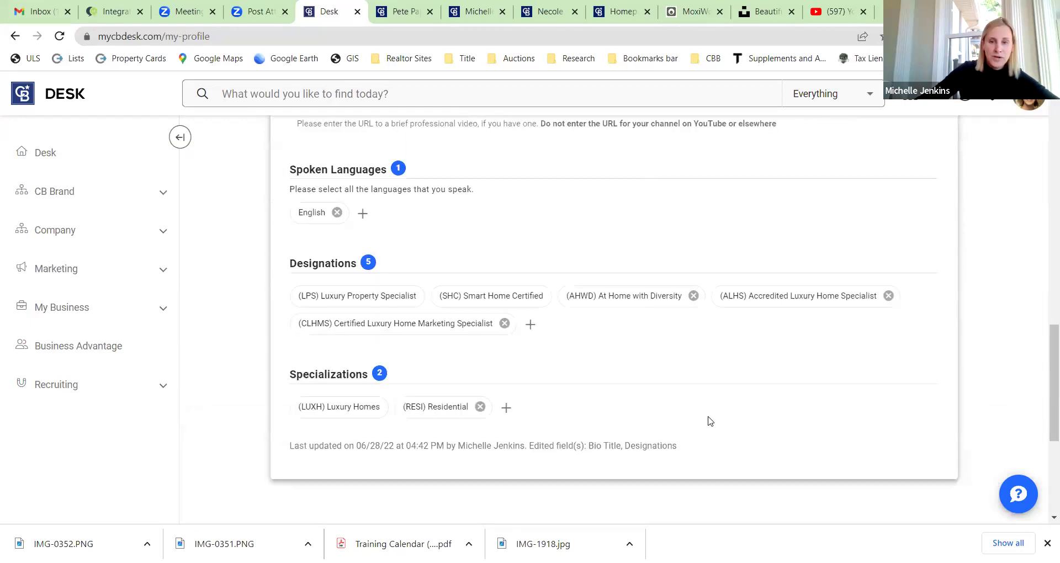
Step: Open the profile's contact information and examine the business and personal email fields
scroll(711, 422, up, 15)
scroll(456, 250, down, 3)
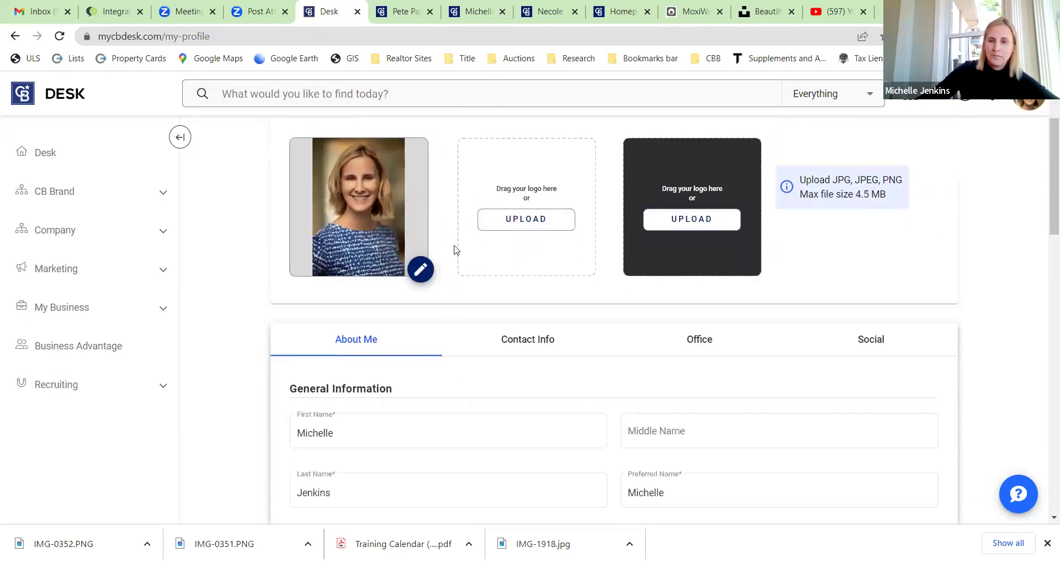
click(526, 339)
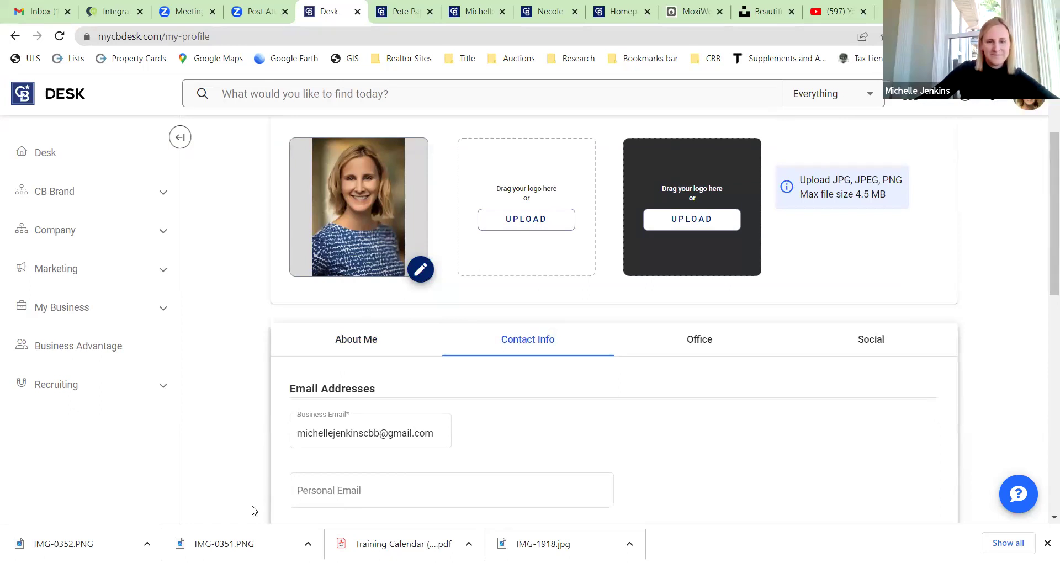
scroll(640, 410, down, 2)
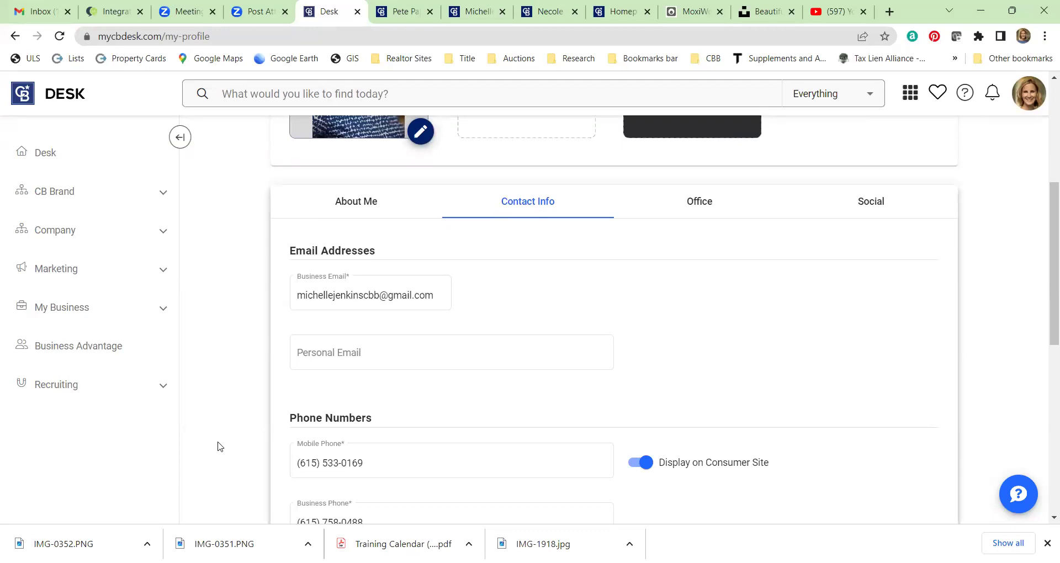
click(437, 354)
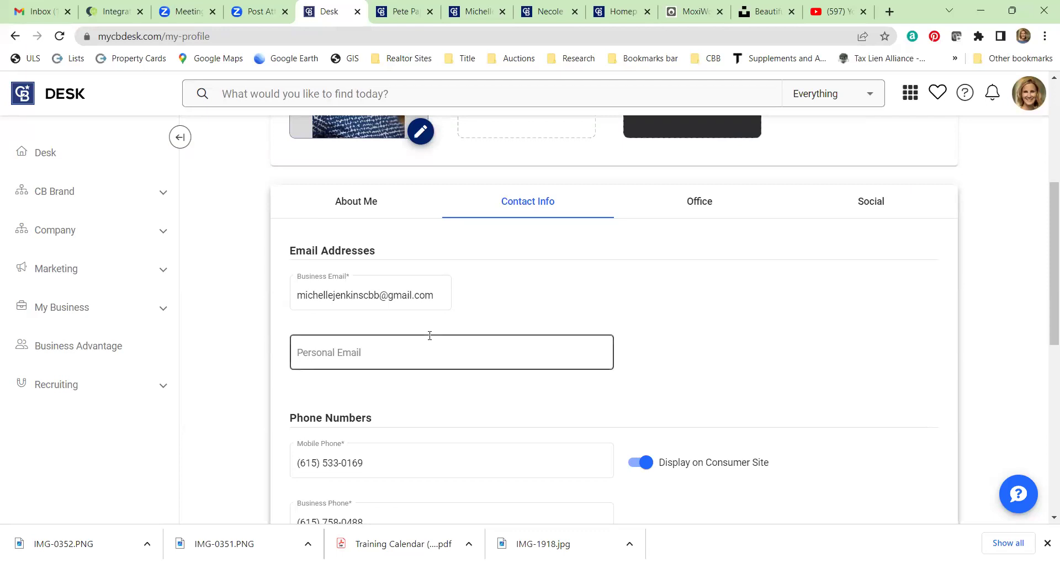
scroll(262, 250, up, 5)
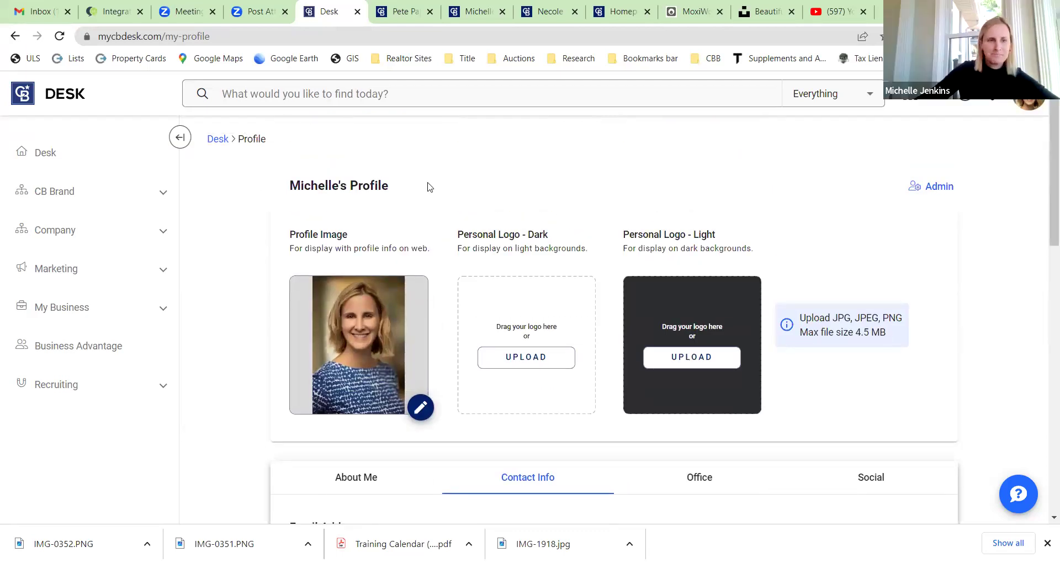
Step: Examine the mobile, business and fax number fields and the mobile number's Display on Consumer Site option
scroll(762, 166, down, 4)
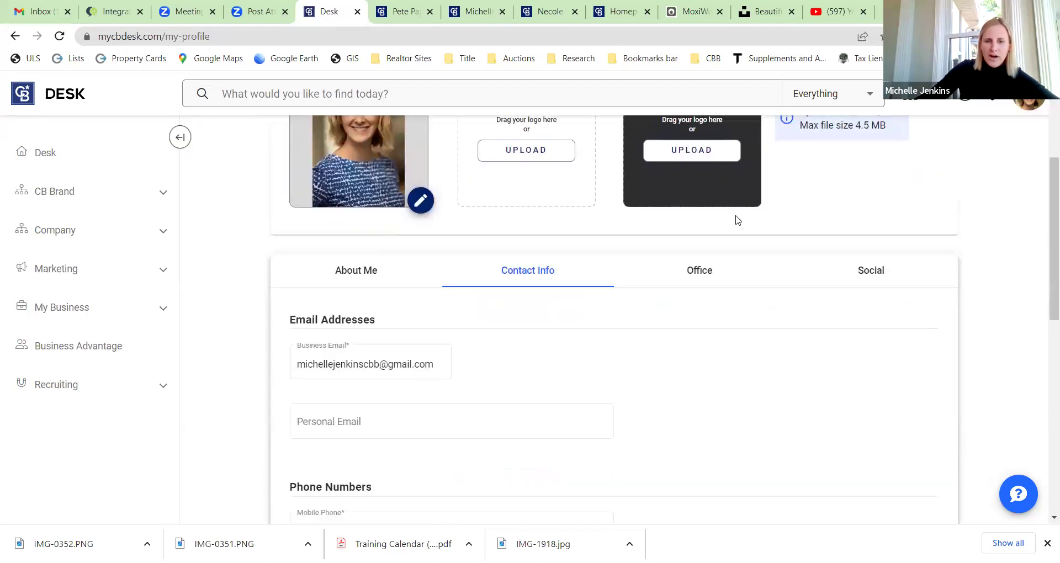
scroll(568, 283, down, 3)
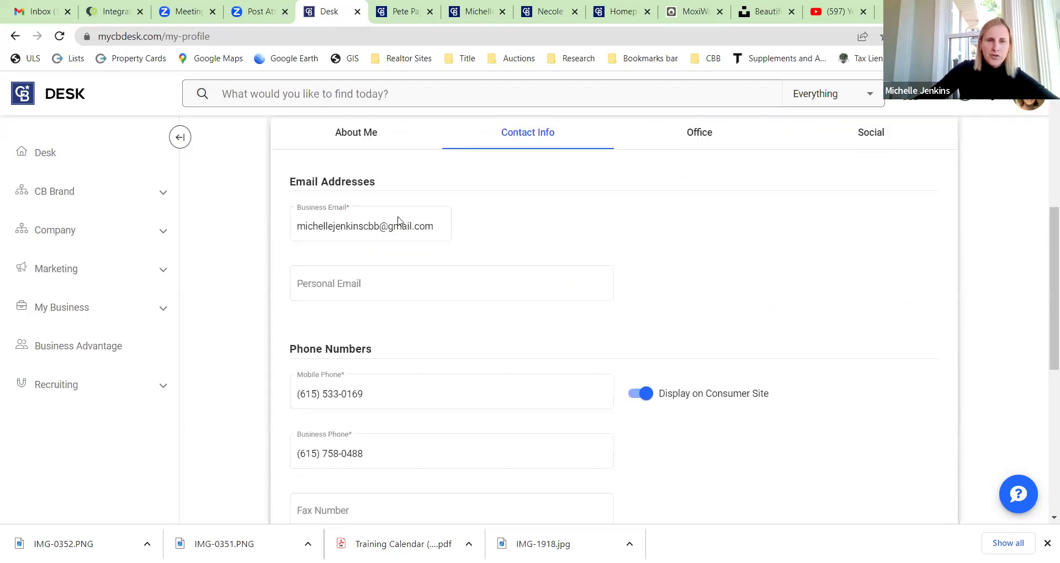
scroll(587, 246, down, 1)
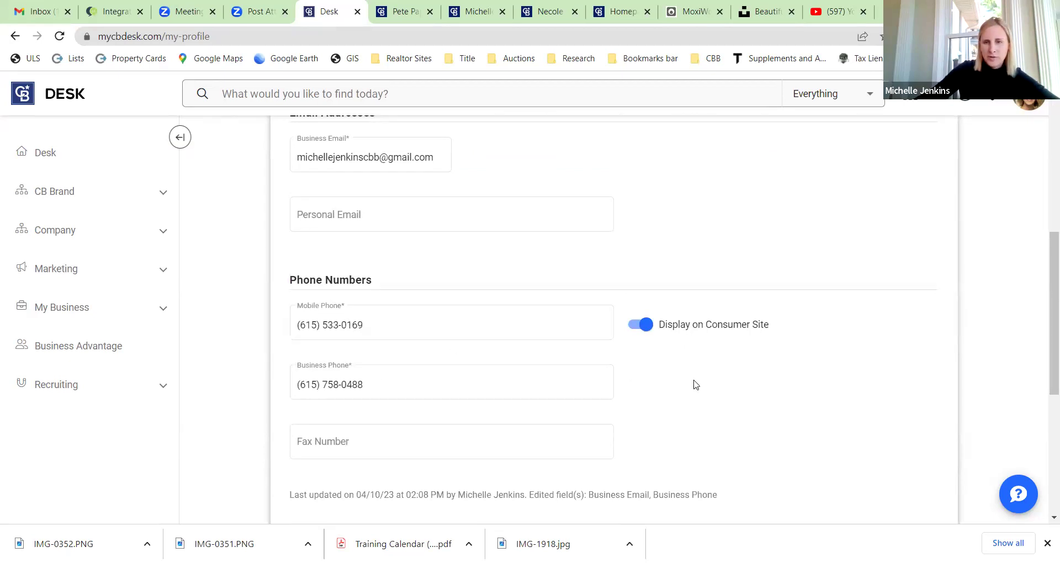
scroll(693, 383, down, 1)
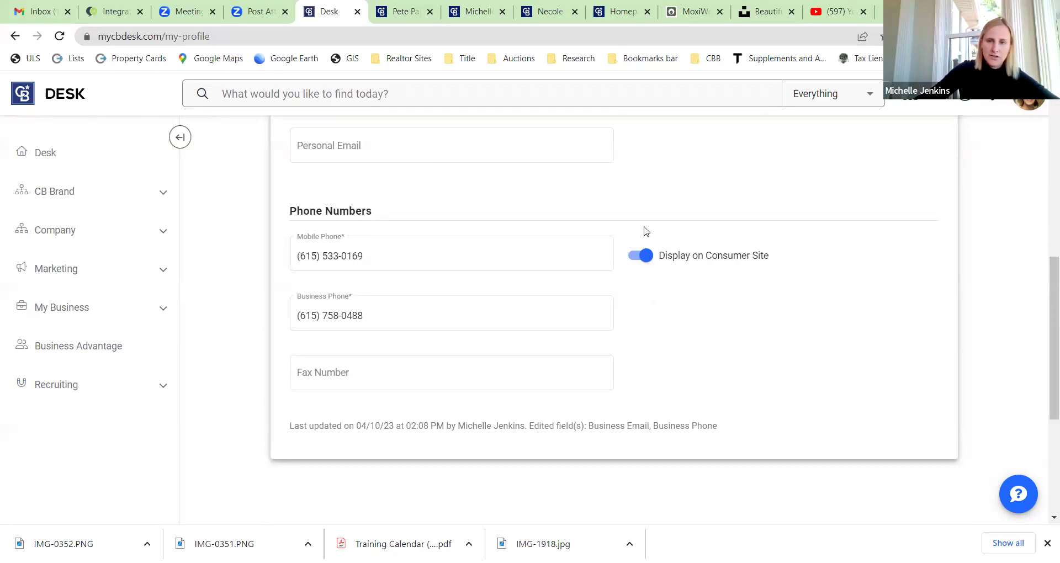
click(639, 255)
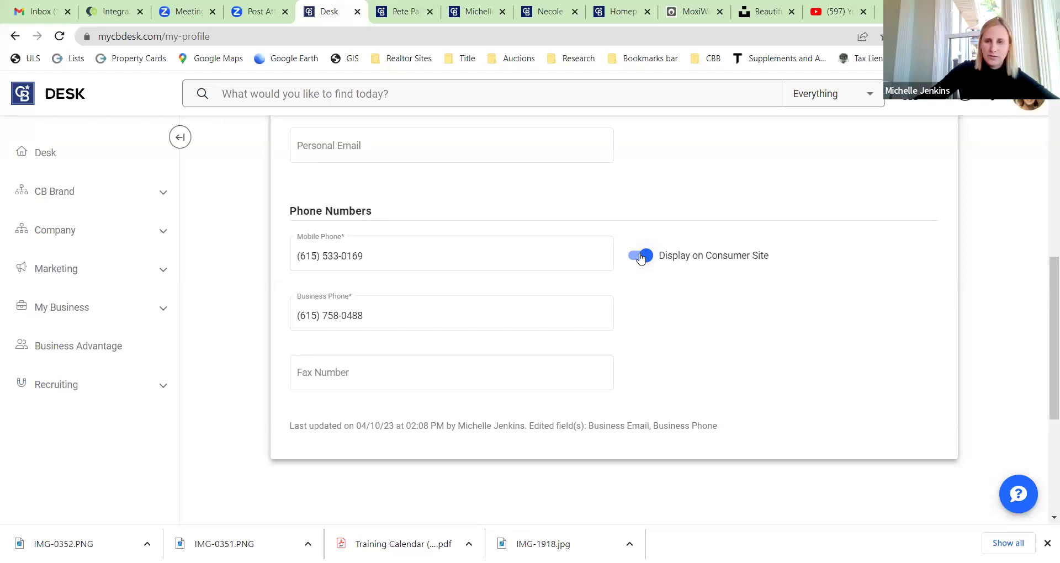
Step: Open the profile's social media URLs and look through the fields from personal website down to blog
scroll(869, 358, up, 5)
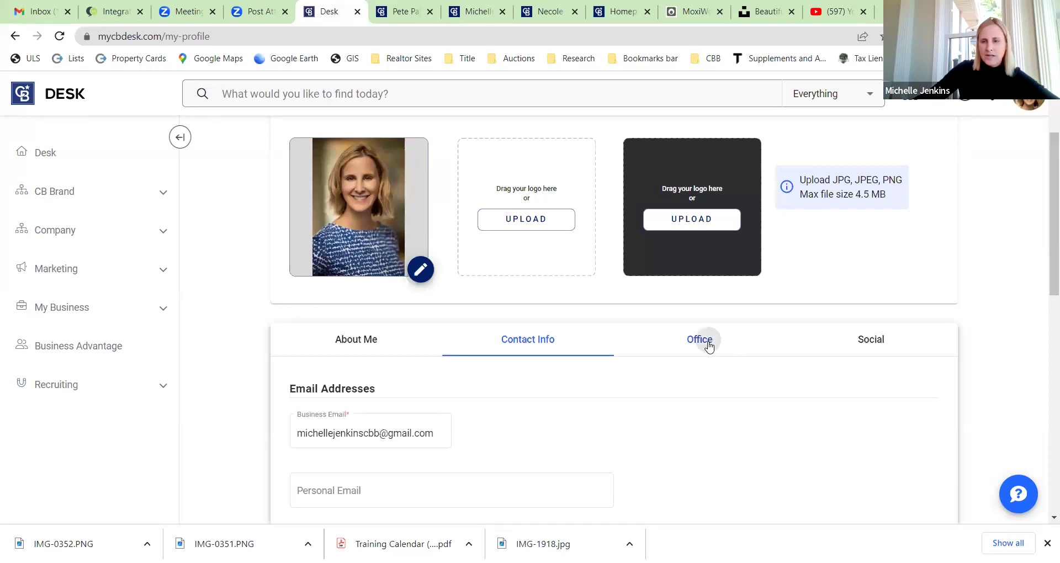
click(710, 341)
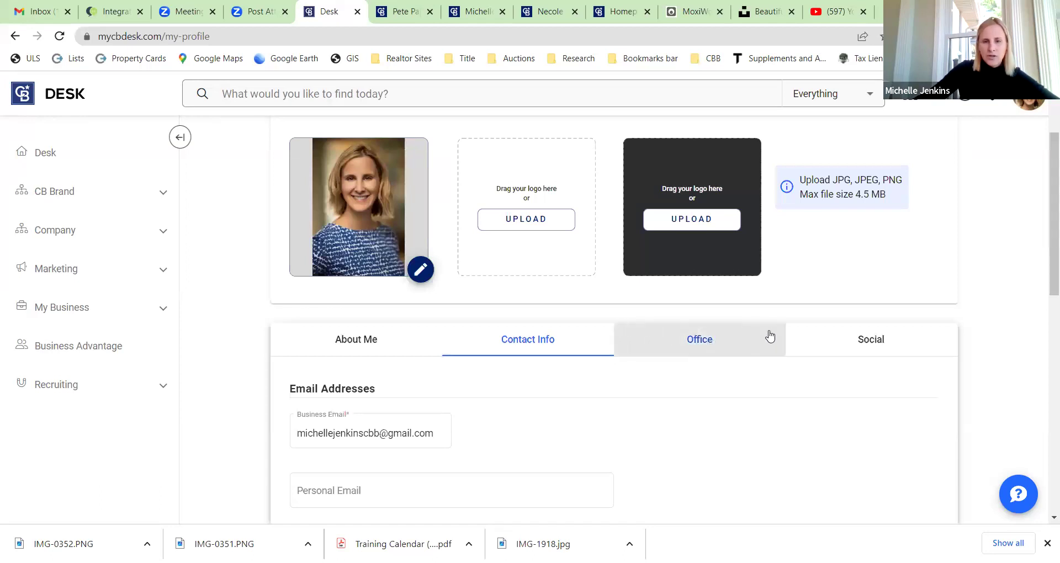
click(869, 343)
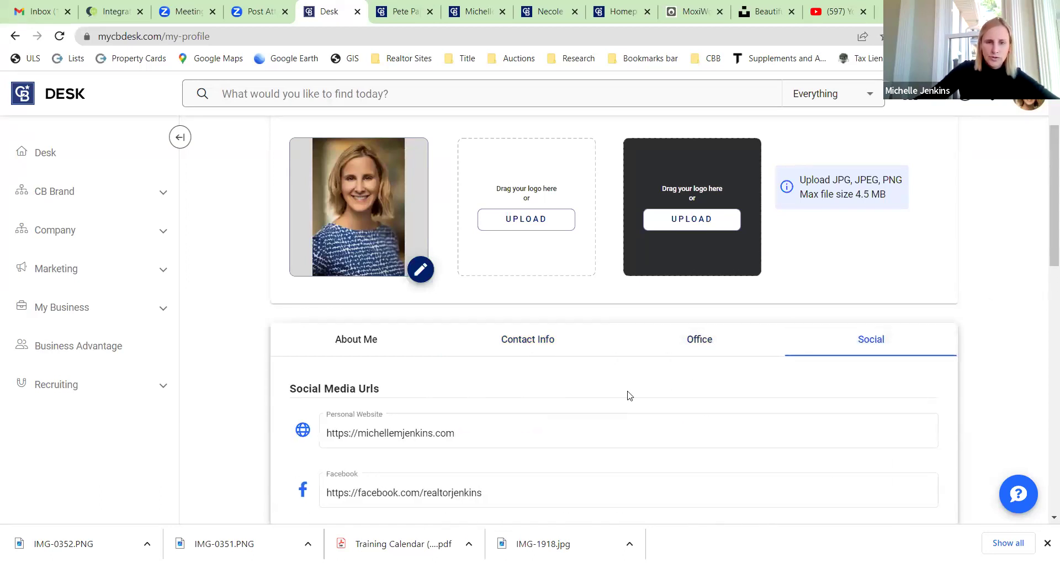
scroll(628, 396, down, 4)
click(466, 213)
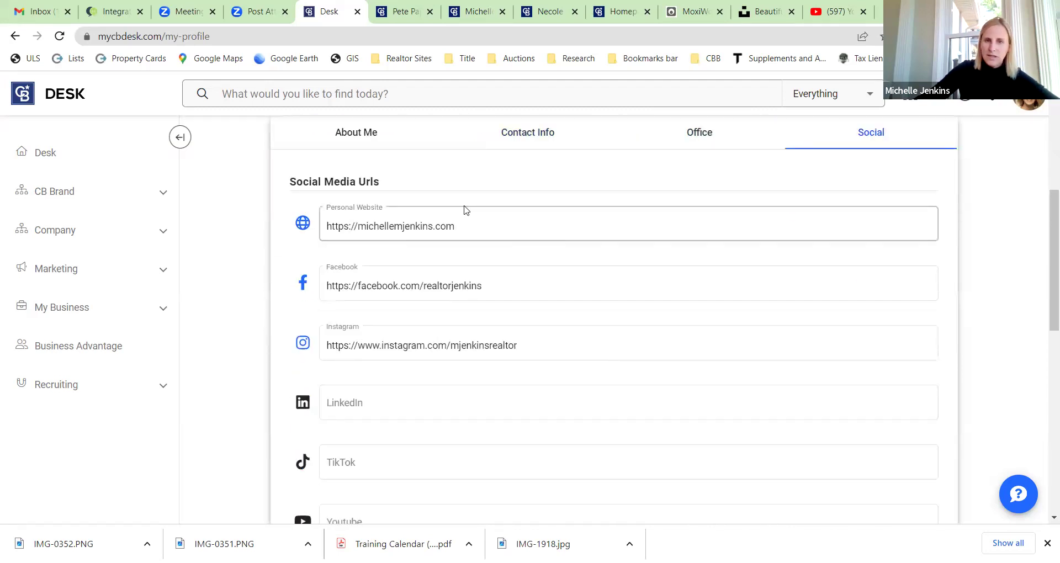
click(461, 312)
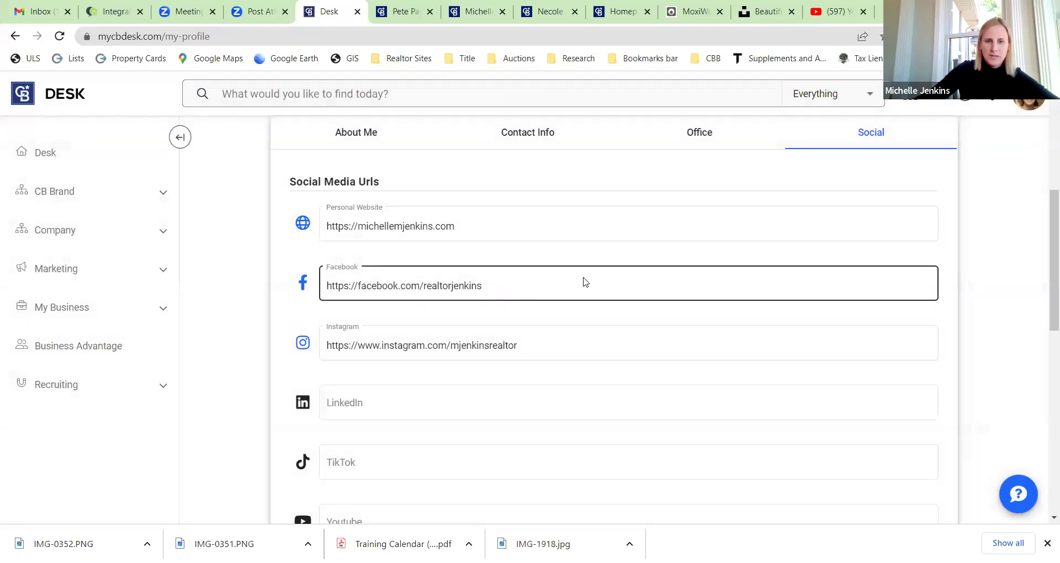
scroll(767, 283, down, 6)
key(Tab)
key(Tab)
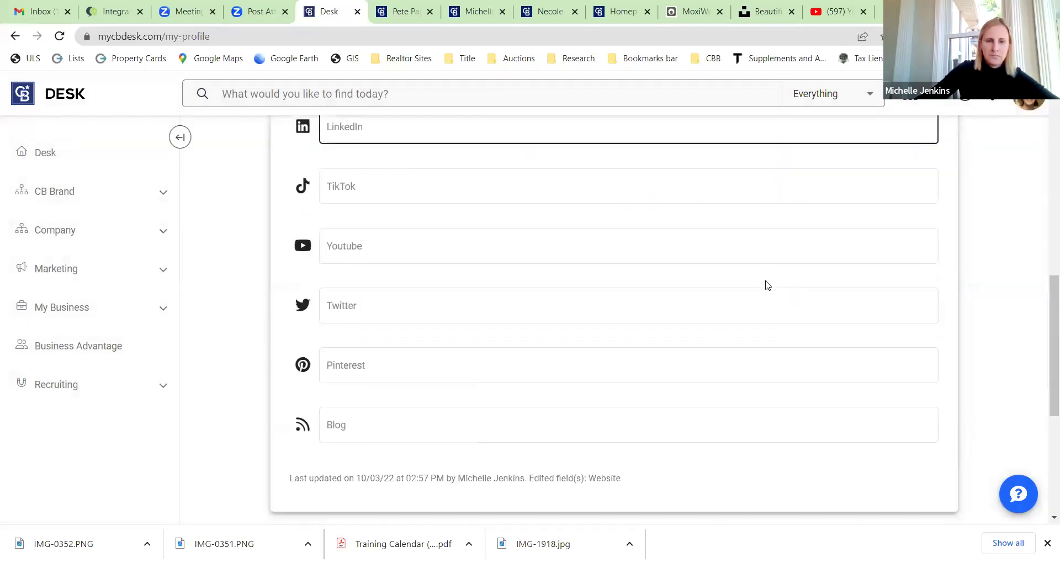
Step: Review the personal website, Facebook and Instagram URLs and the remaining social fields again, and return to the profile images
scroll(765, 284, up, 7)
click(387, 227)
click(662, 252)
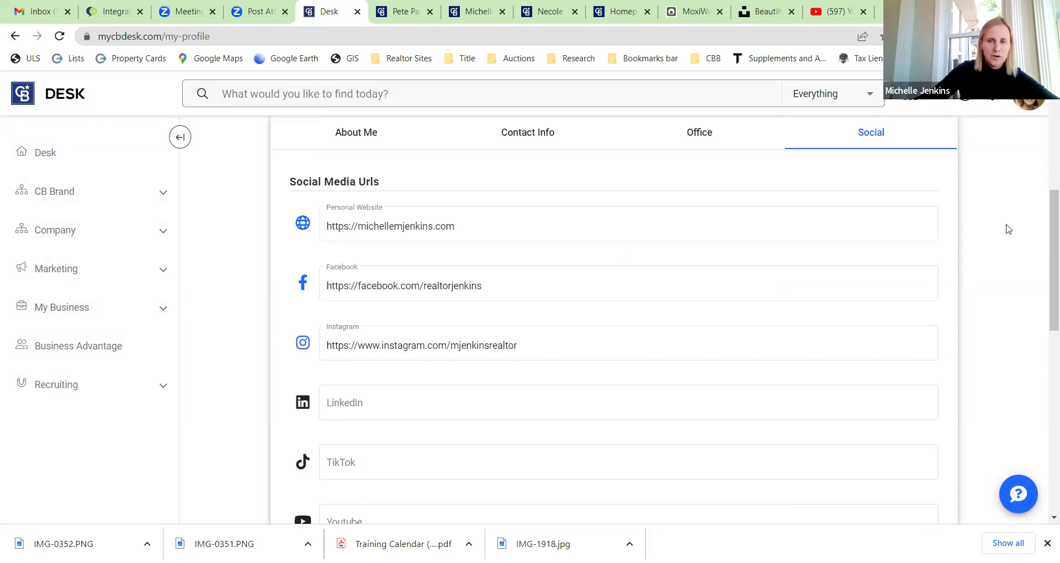
click(928, 237)
click(386, 314)
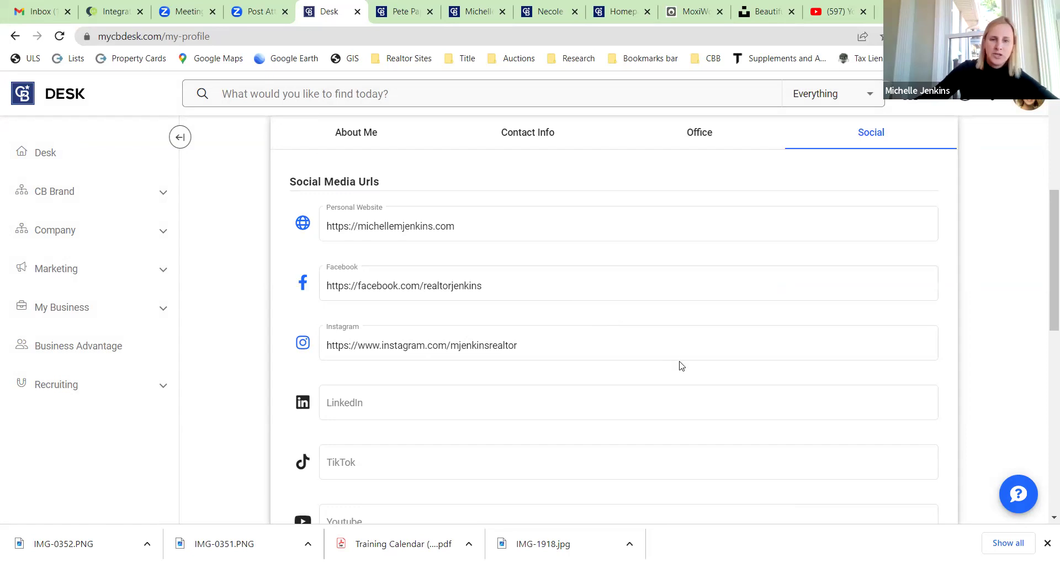
scroll(397, 375, down, 6)
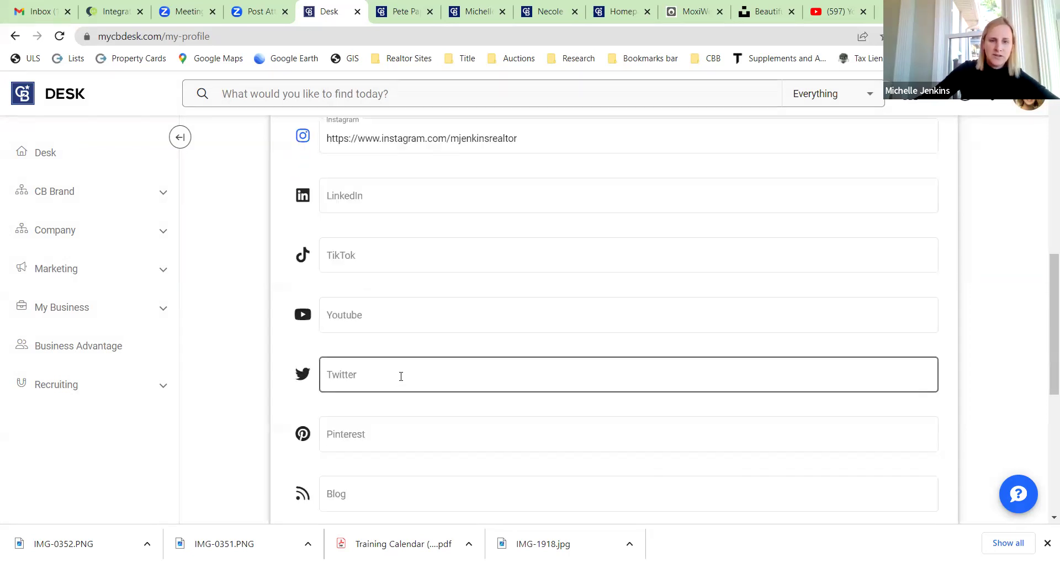
scroll(401, 380, down, 1)
scroll(398, 353, up, 5)
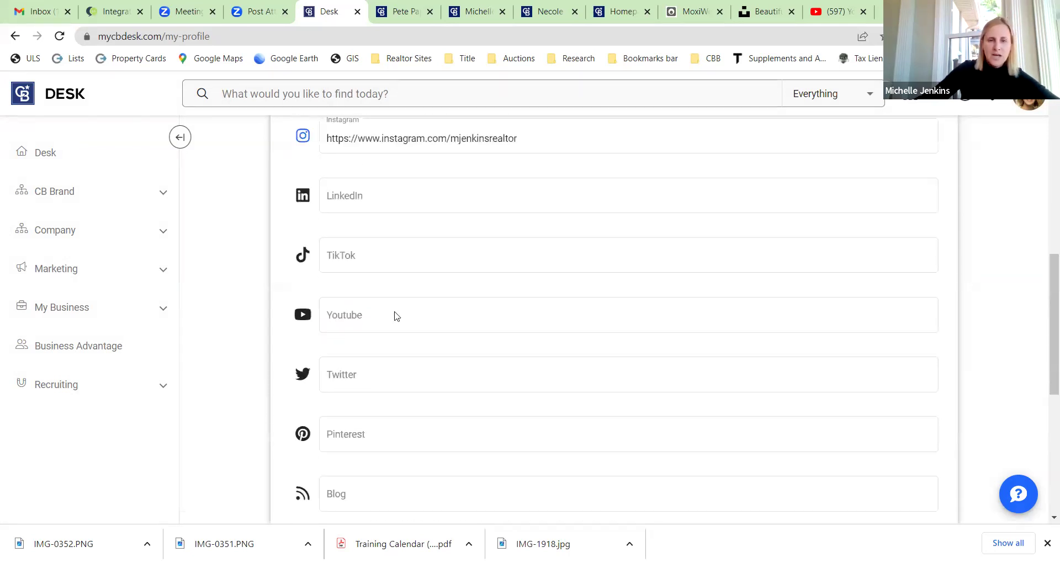
scroll(595, 322, down, 4)
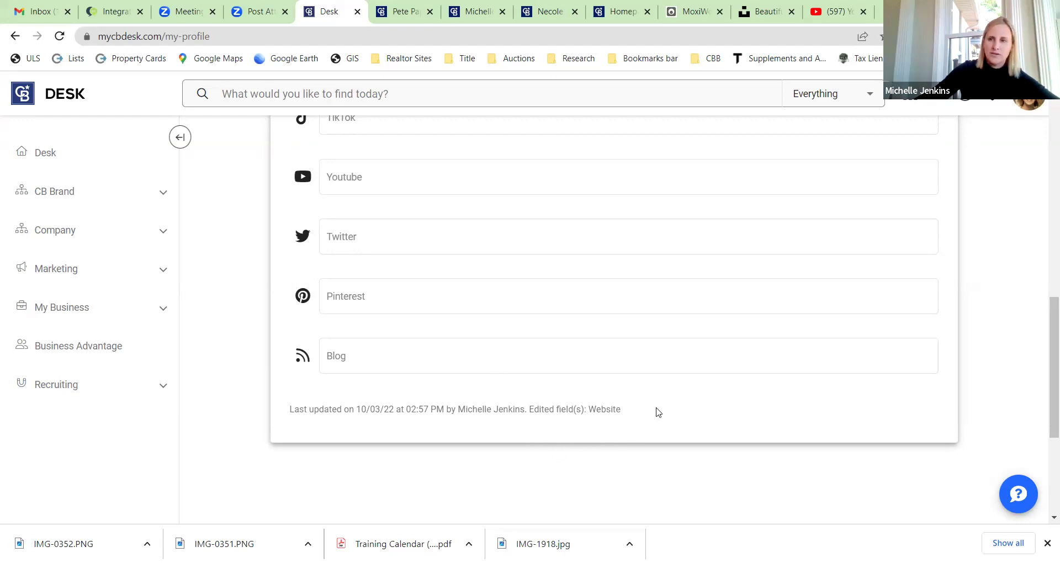
scroll(689, 376, up, 13)
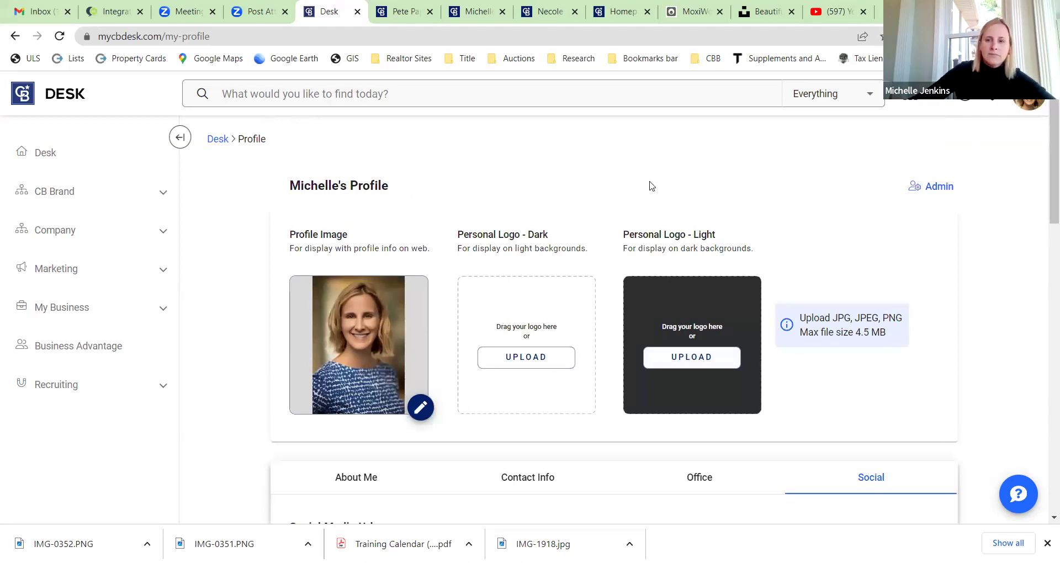
Step: Reopen the About Me section and look through its bio, video URL field, spoken languages and designations
scroll(575, 395, down, 6)
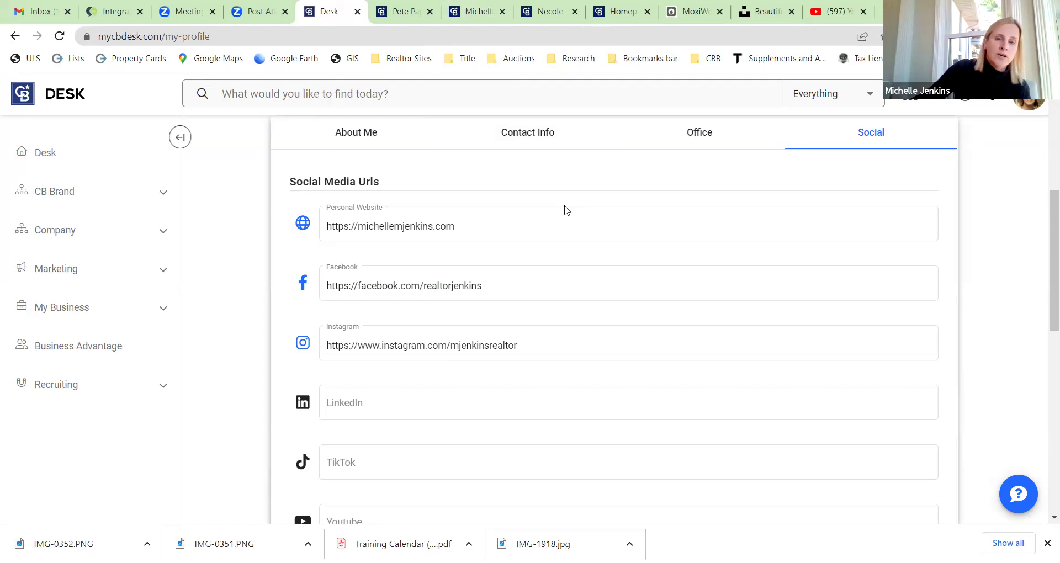
click(371, 135)
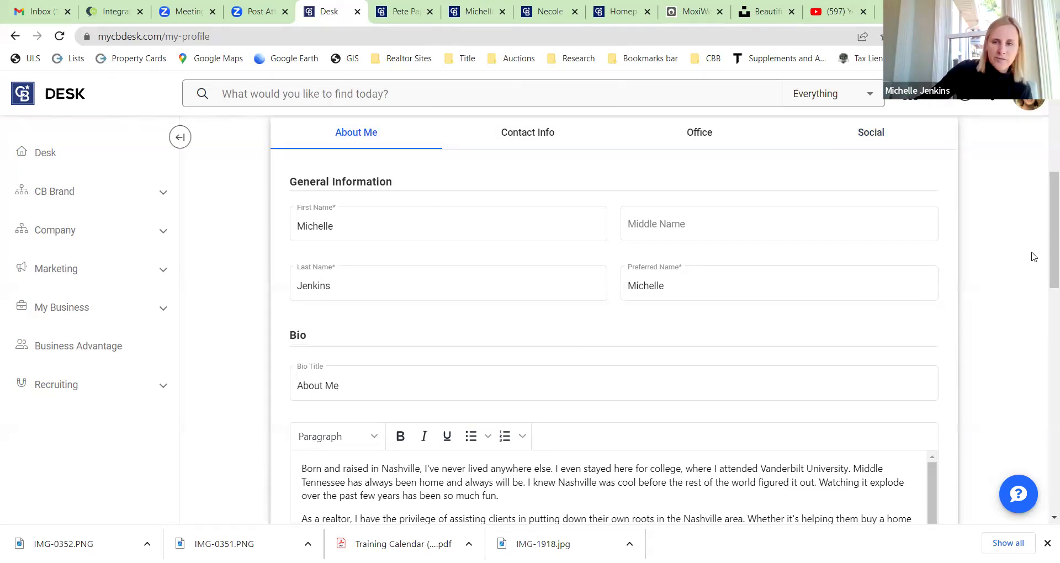
scroll(1008, 286, down, 5)
scroll(1009, 285, down, 1)
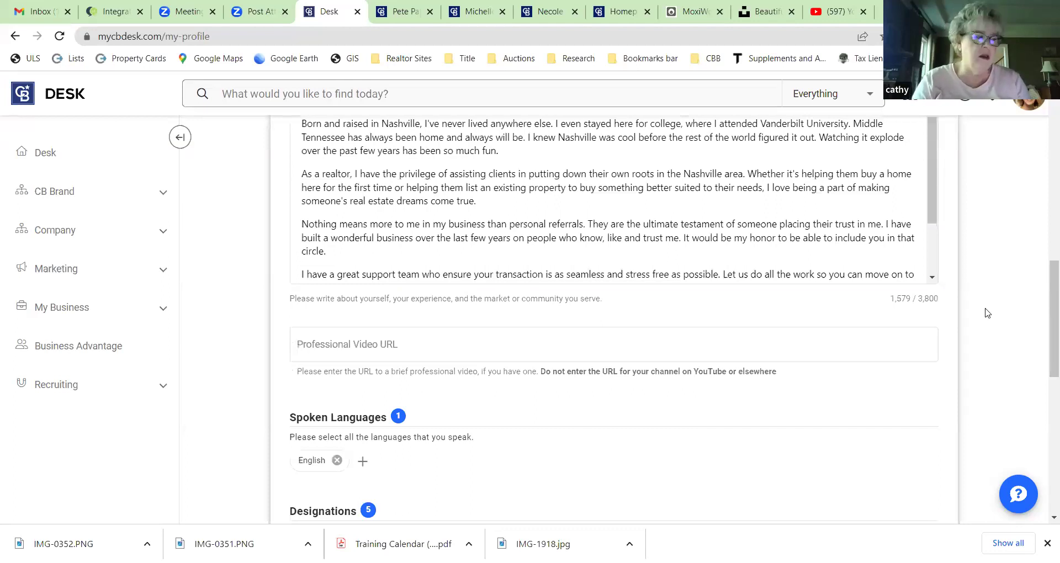
scroll(969, 218, up, 10)
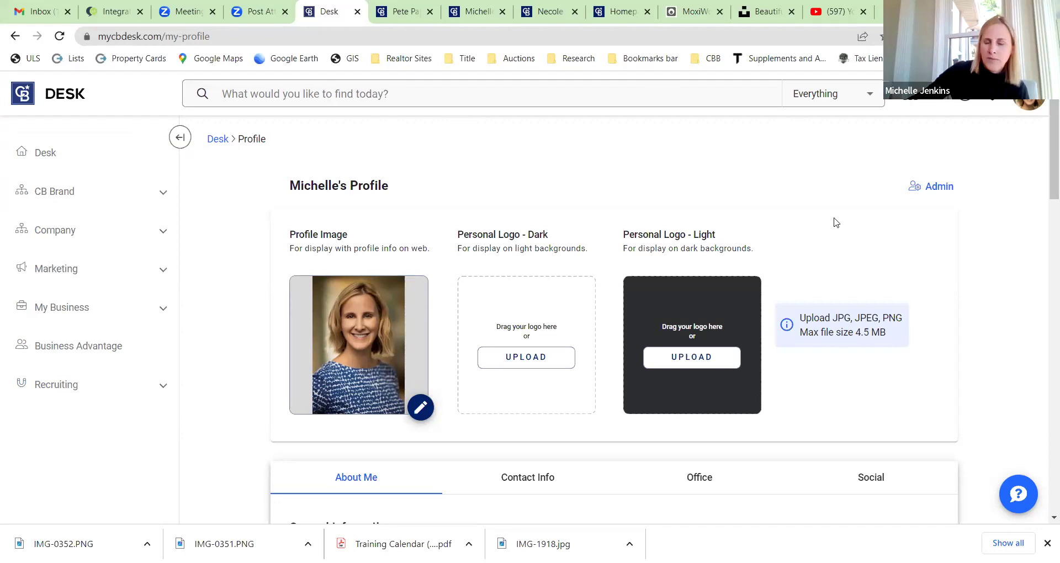
scroll(833, 221, down, 9)
scroll(834, 221, down, 6)
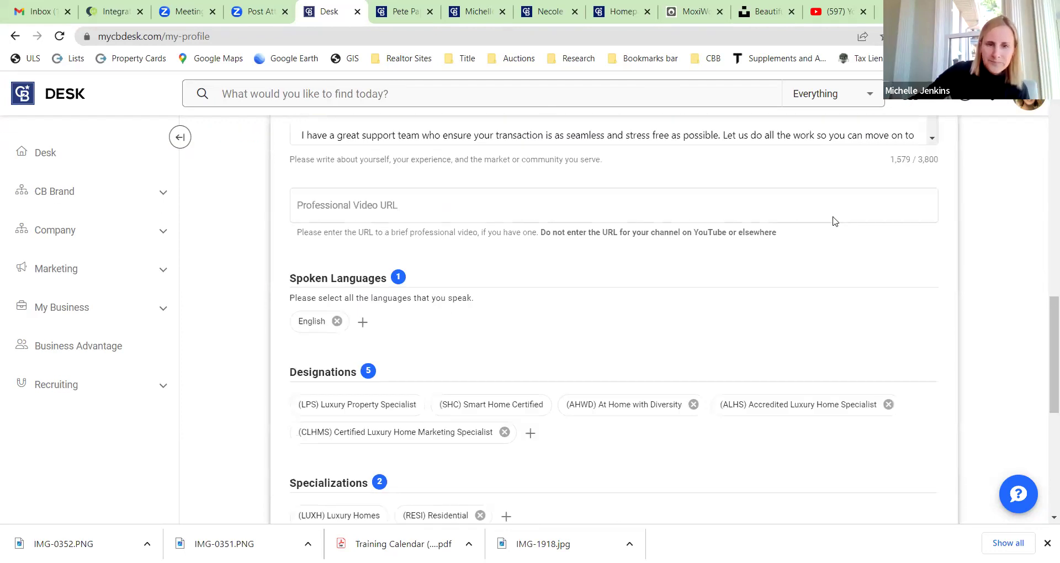
Step: Return from the profile to the Desk home page and open the MoxiWorks app from My Apps
scroll(833, 221, up, 15)
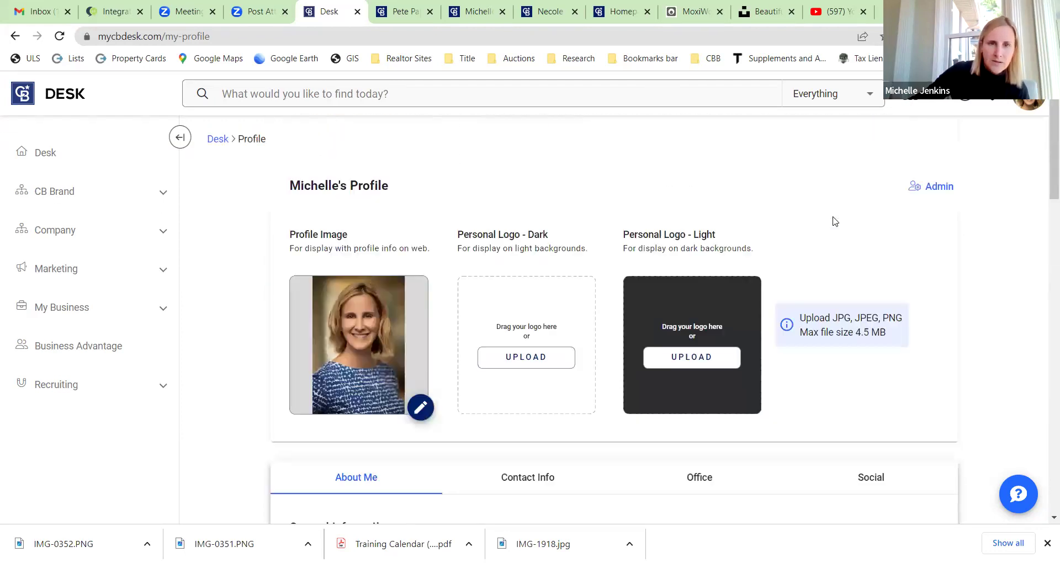
click(74, 152)
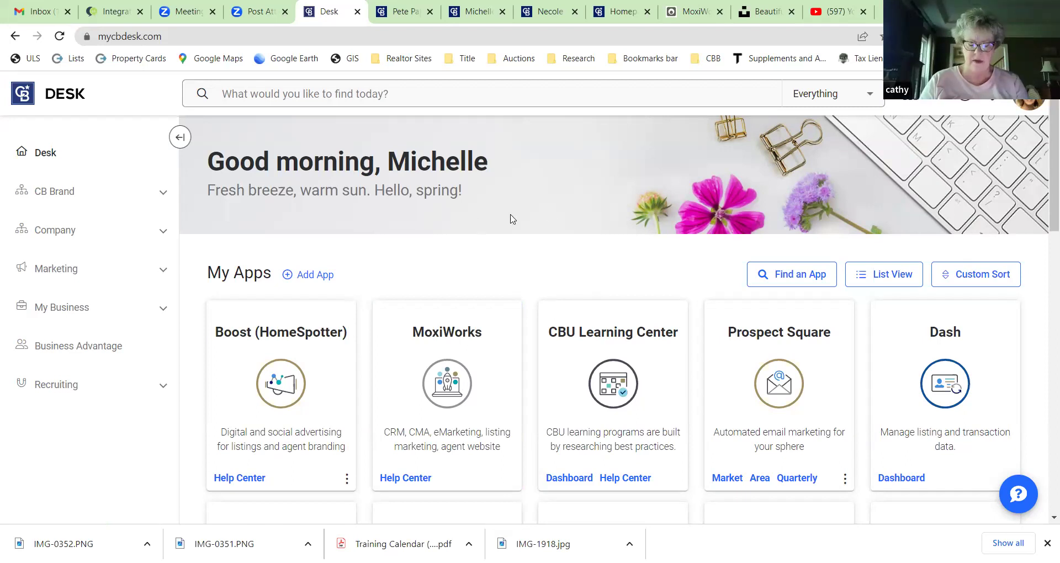
scroll(565, 211, down, 1)
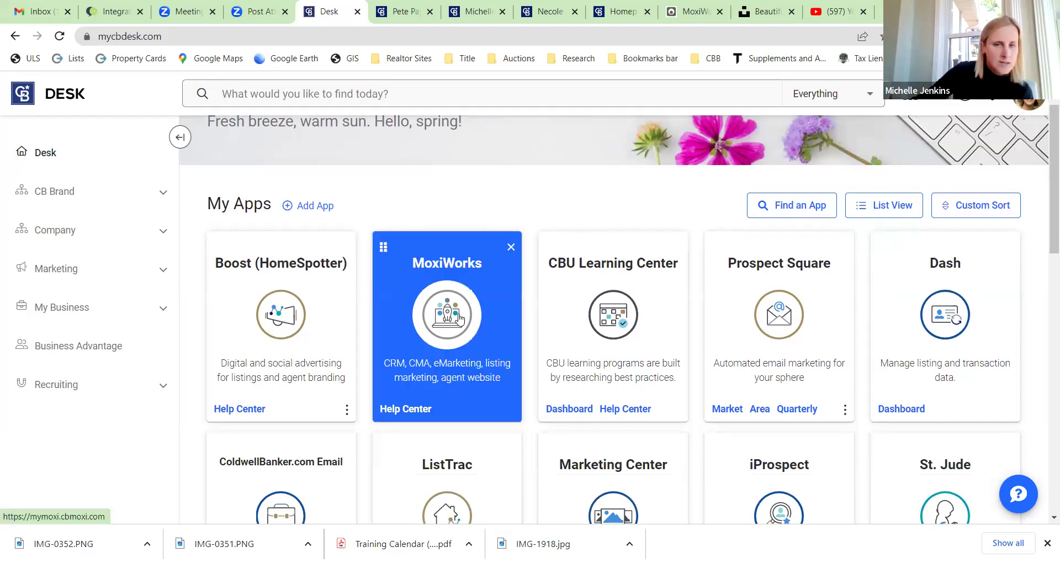
click(460, 232)
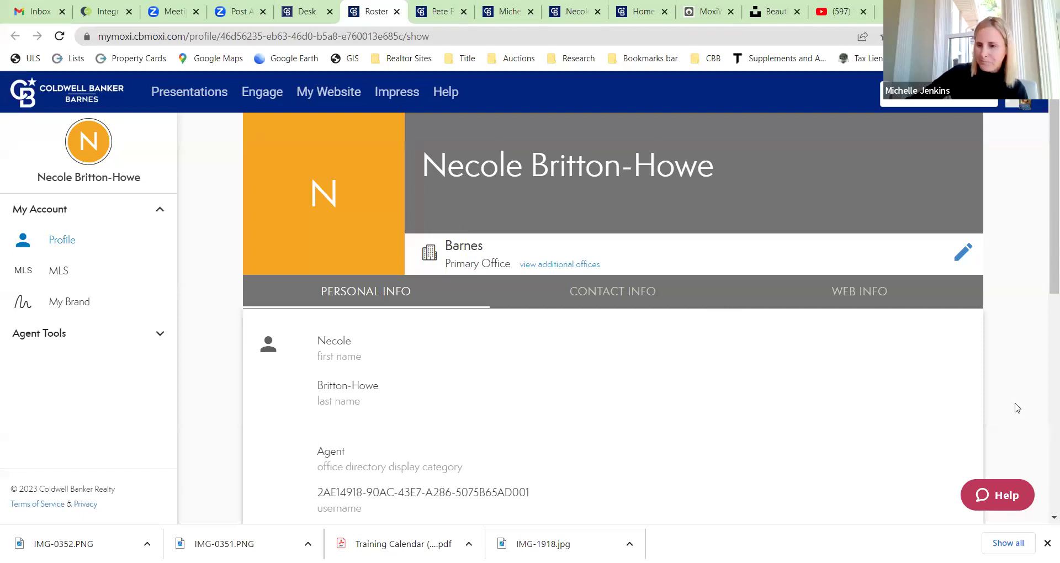
Step: Open the agent website's Admin Tool from MoxiWorks and look through its common tasks, site activation steps and help links
click(330, 93)
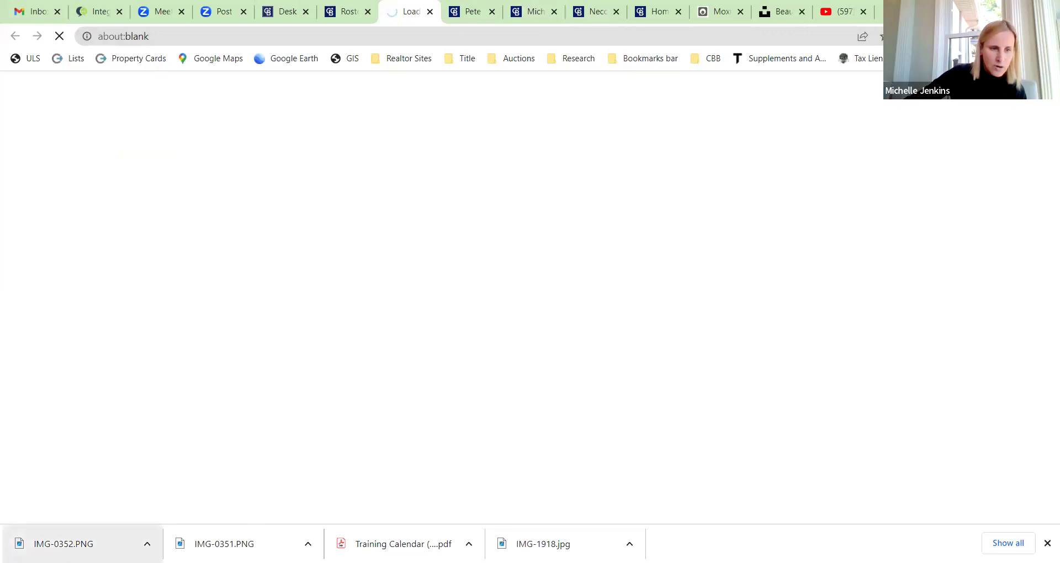
click(54, 547)
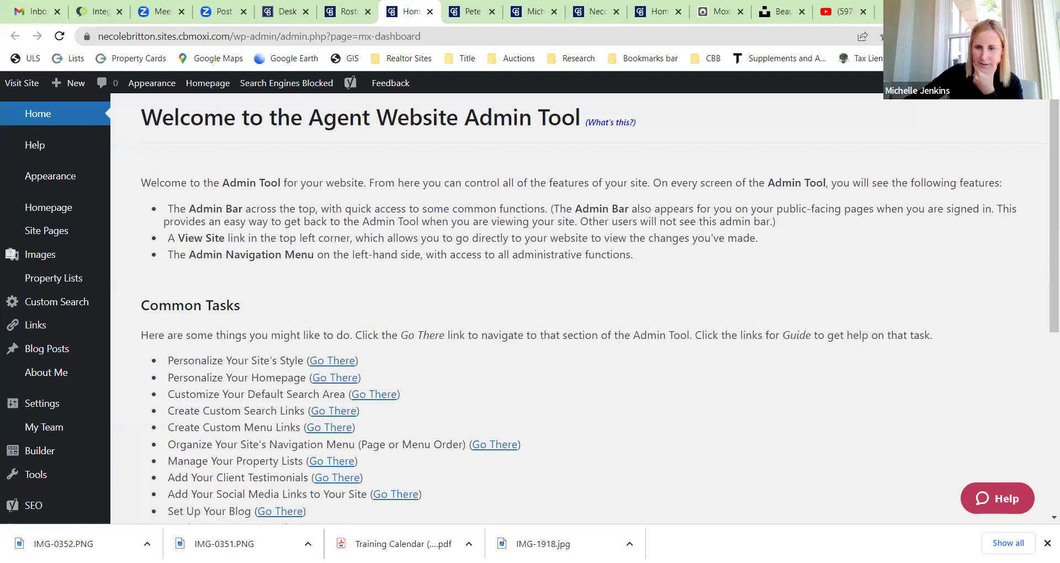
scroll(715, 338, down, 6)
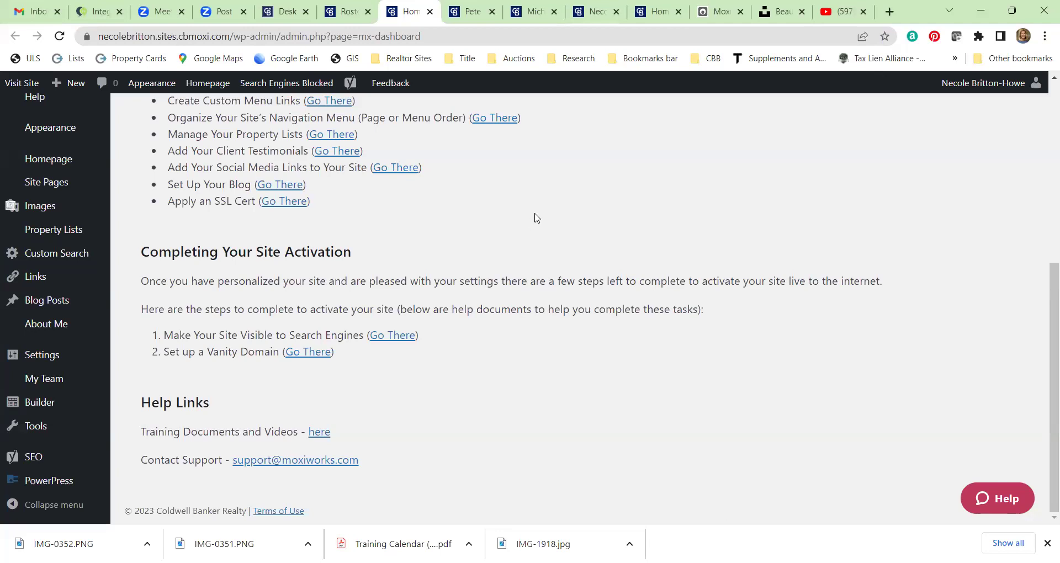
scroll(535, 217, up, 6)
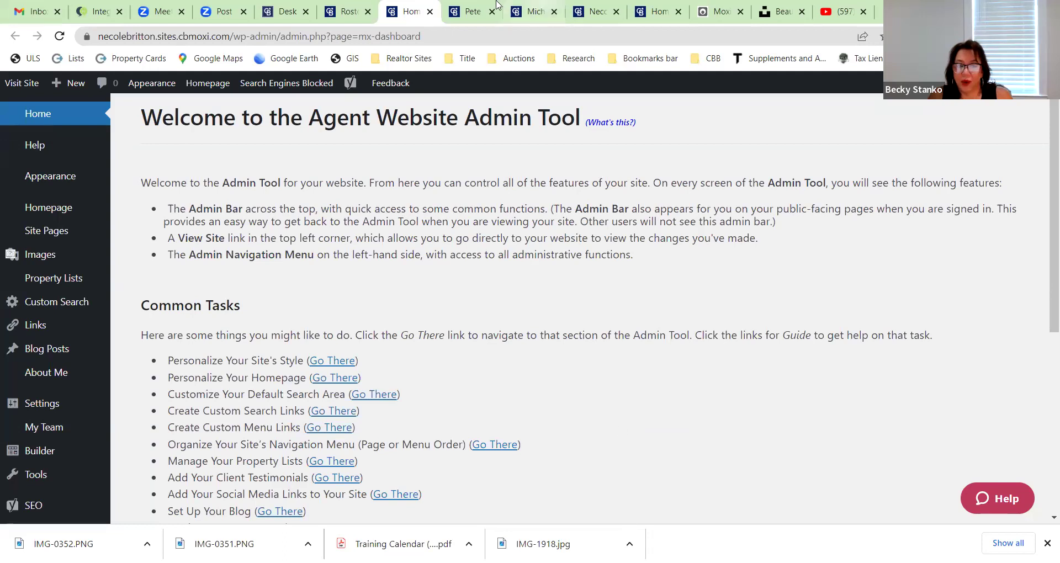
click(473, 11)
click(409, 11)
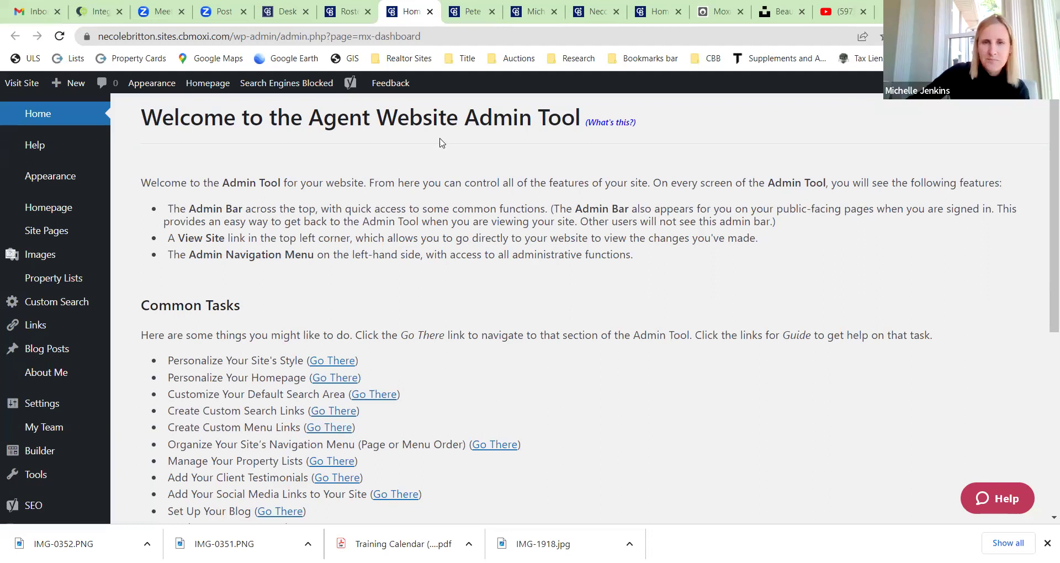
key(alt+Tab)
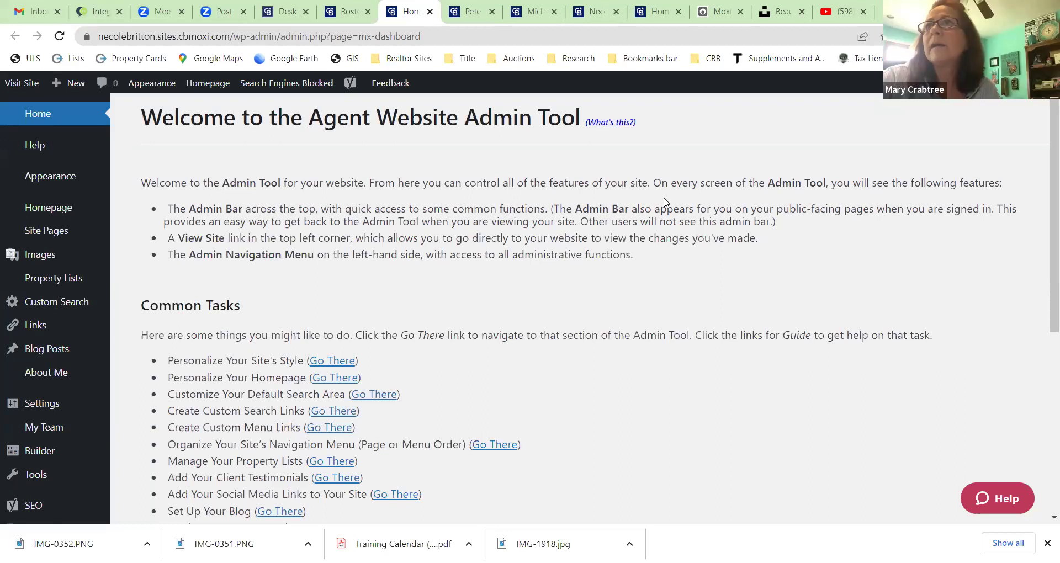
scroll(762, 245, down, 2)
scroll(762, 244, up, 2)
scroll(762, 244, up, 1)
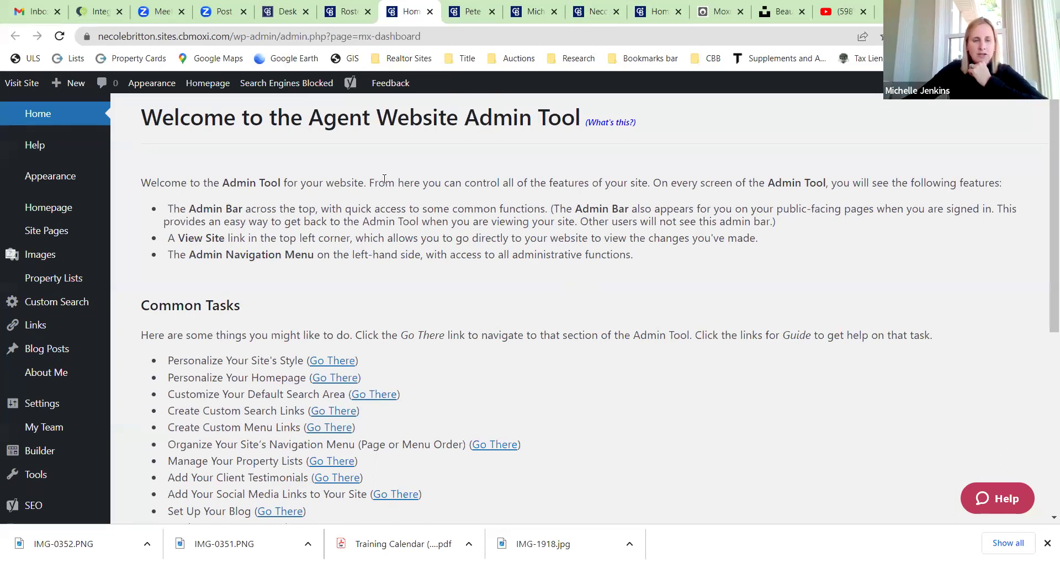
Step: Visit the agent's live site and look through its default header, photo placeholder, contact details and Featured Properties
click(15, 87)
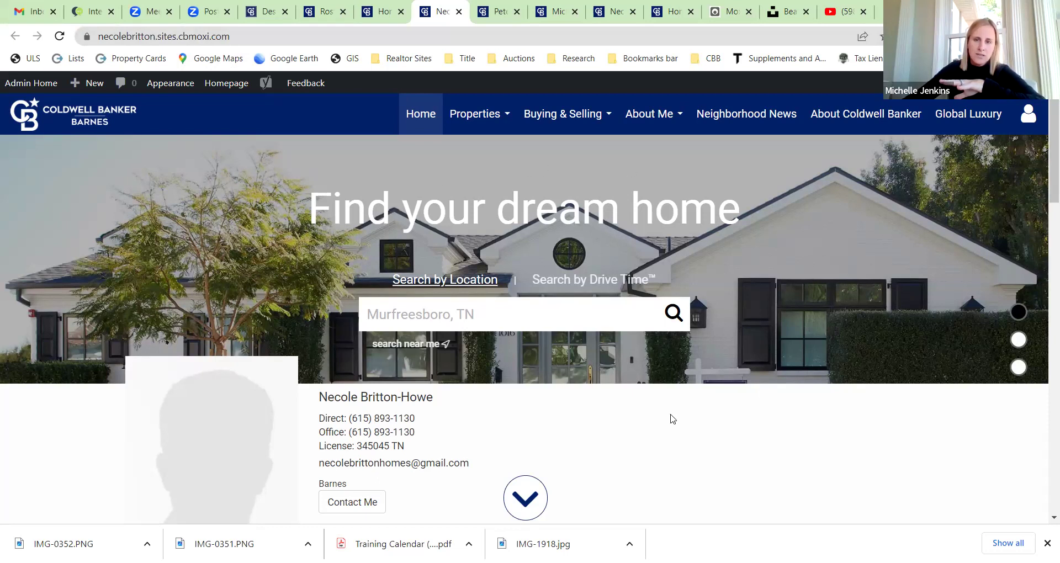
mouse_move(287, 410)
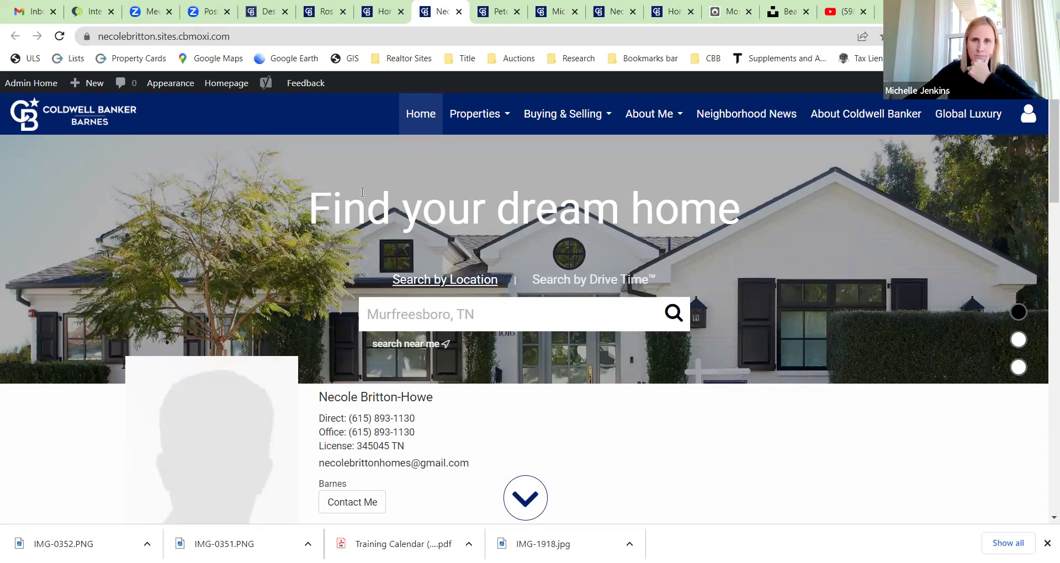
mouse_move(163, 445)
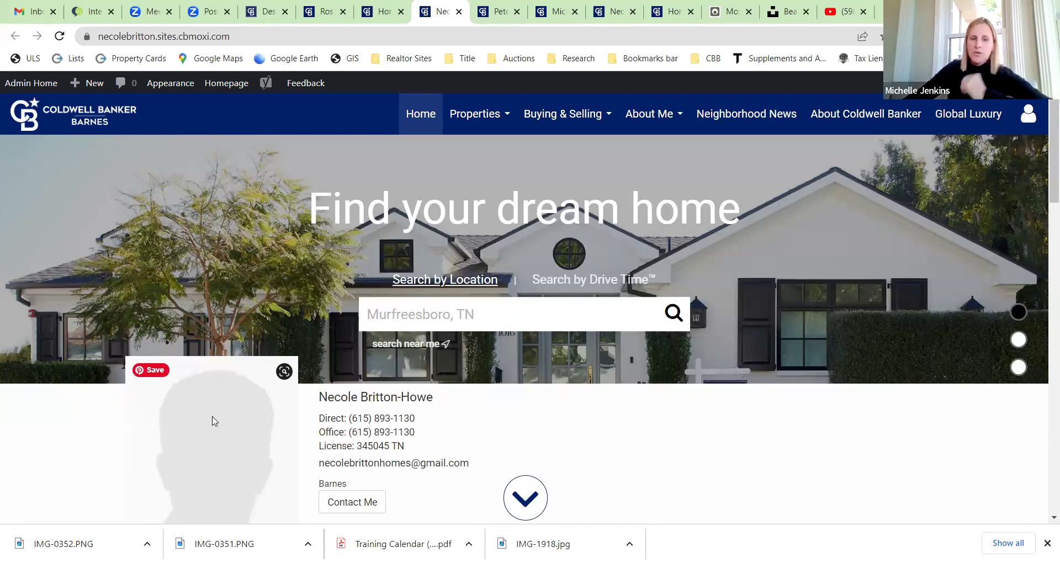
scroll(280, 348, down, 2)
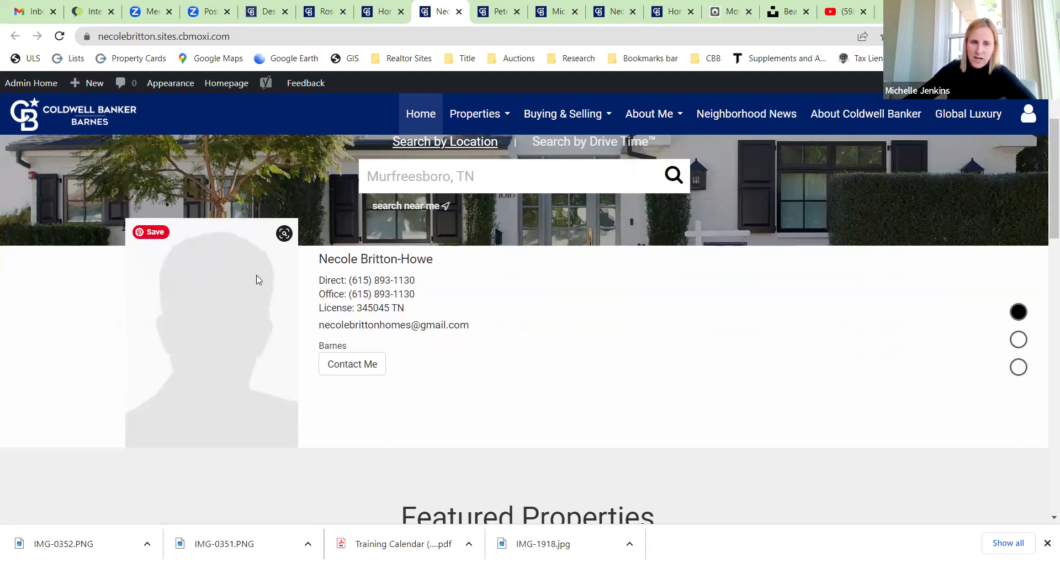
scroll(467, 307, down, 6)
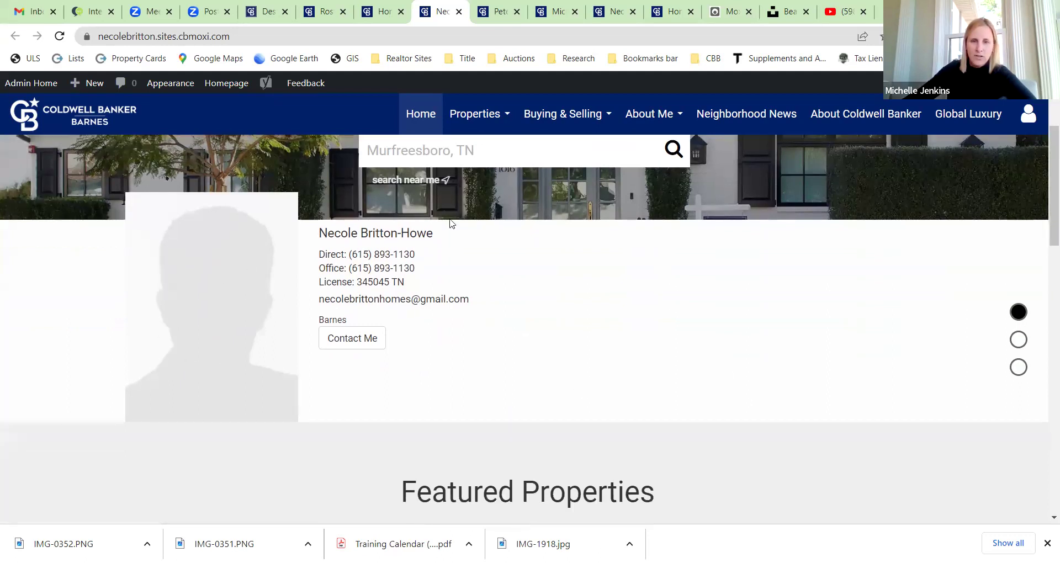
scroll(763, 300, down, 7)
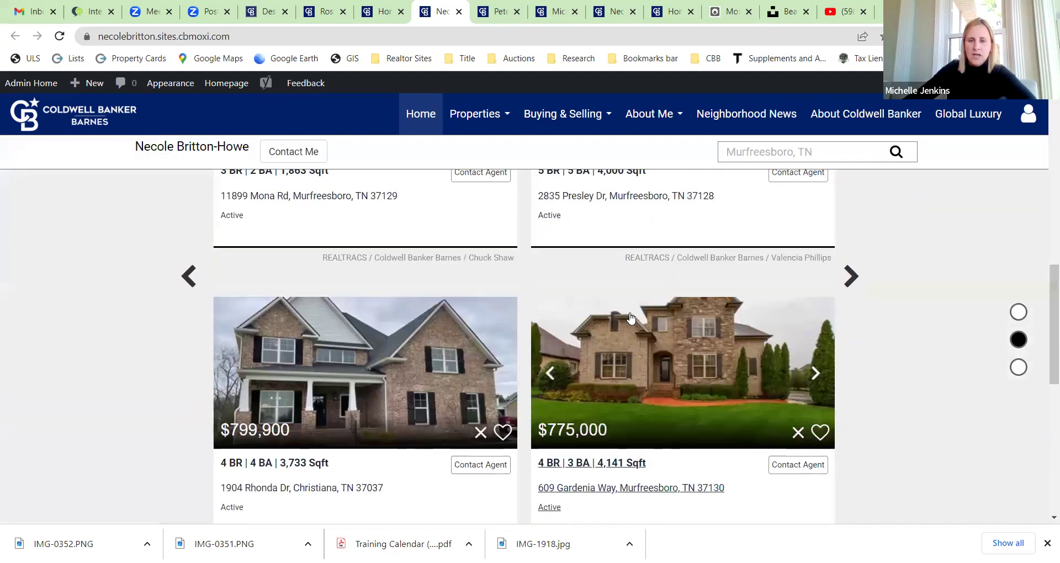
scroll(632, 319, up, 9)
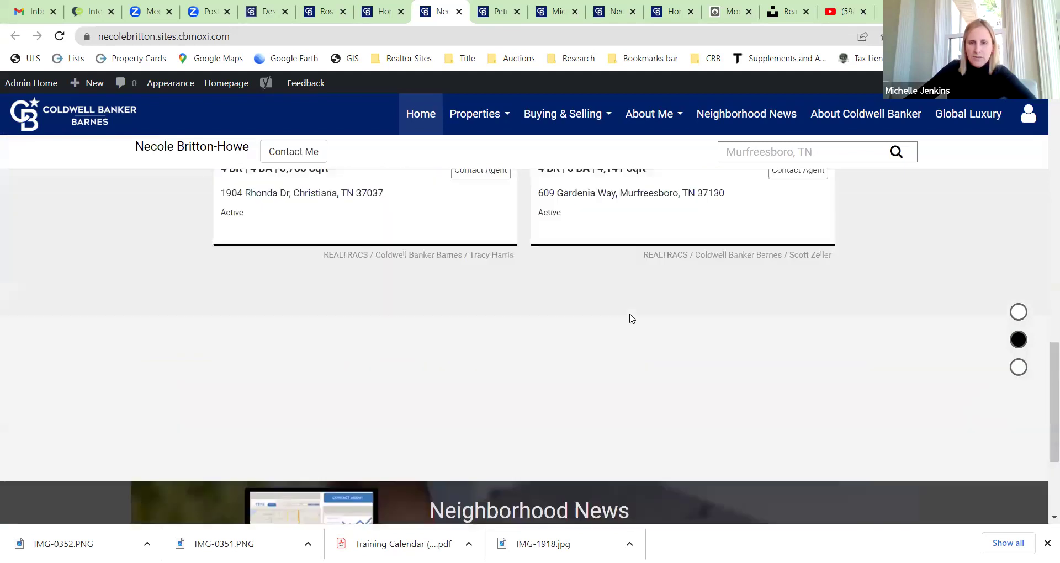
scroll(632, 319, up, 7)
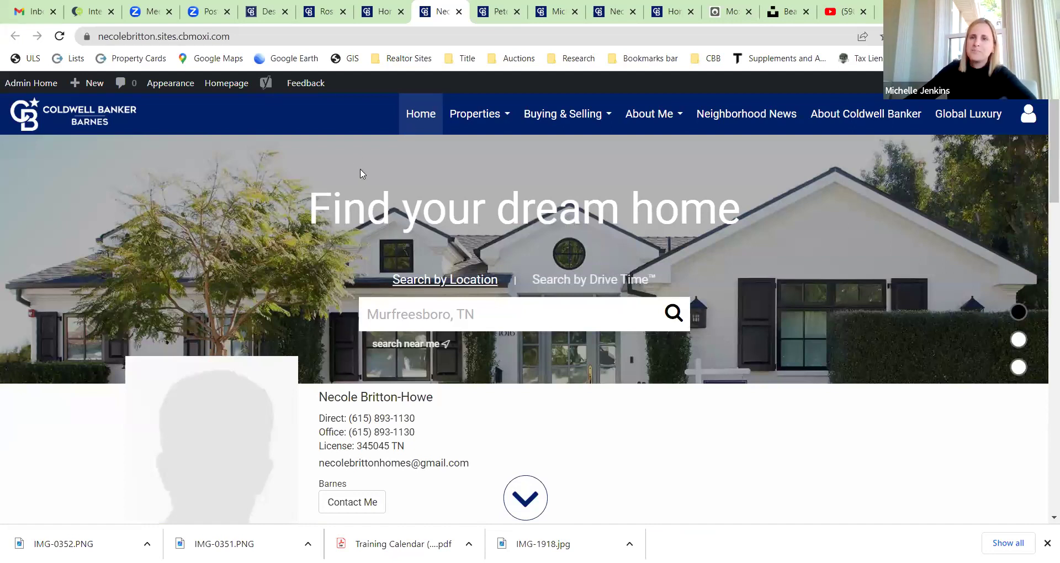
Step: Switch to the keystomusiccity.com example site and look through its agent details, Featured Properties, Custom Search, Neighborhood News and navigation menus
click(494, 8)
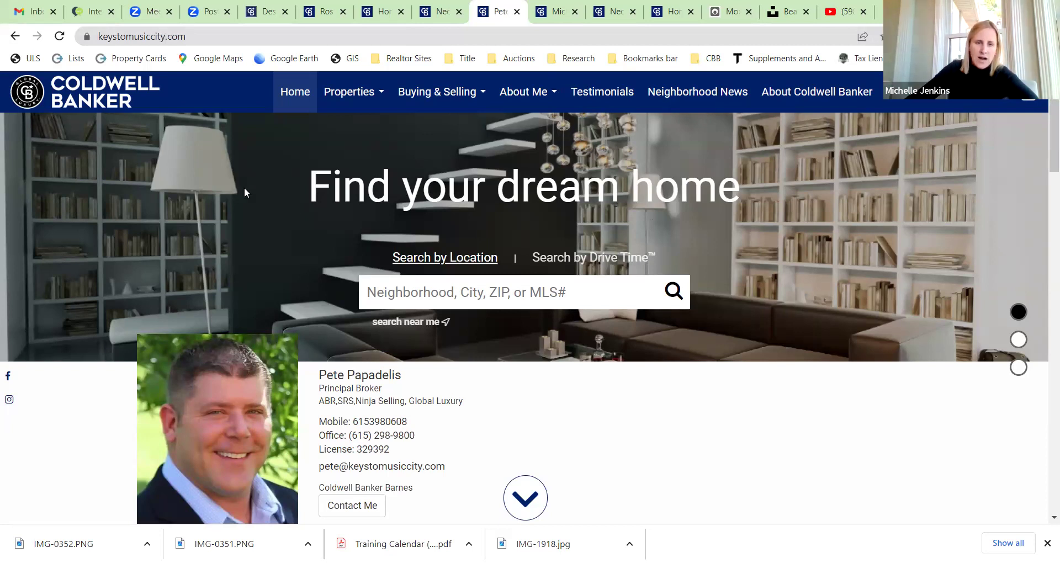
scroll(244, 187, down, 4)
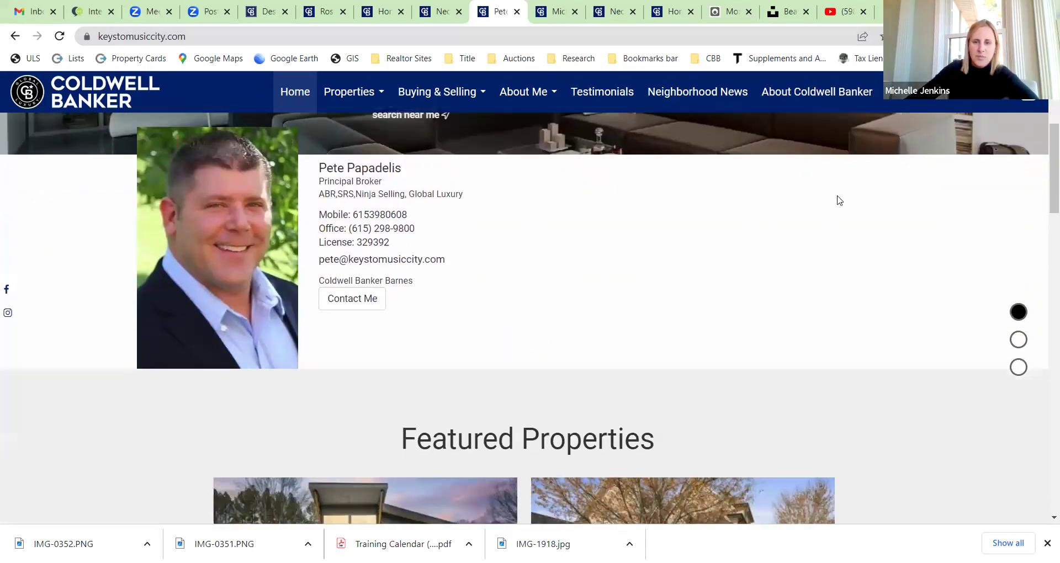
scroll(683, 192, down, 9)
scroll(684, 194, down, 10)
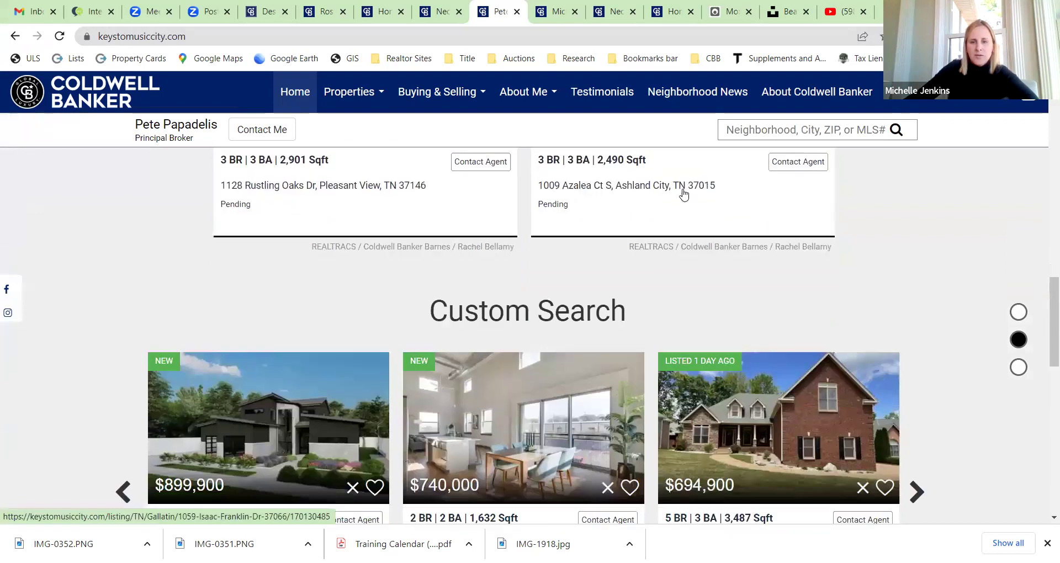
scroll(320, 224, up, 3)
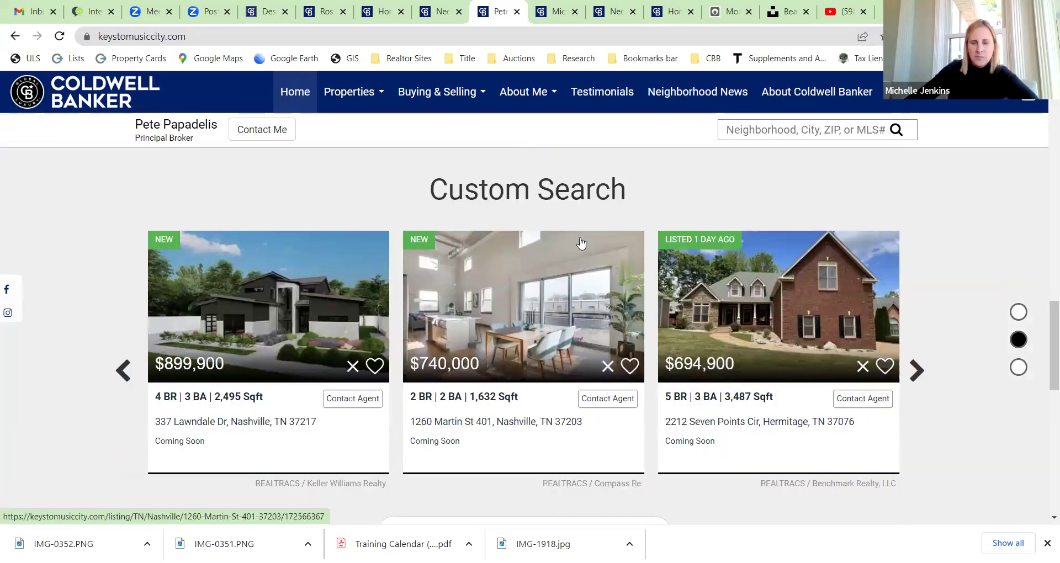
scroll(581, 246, down, 5)
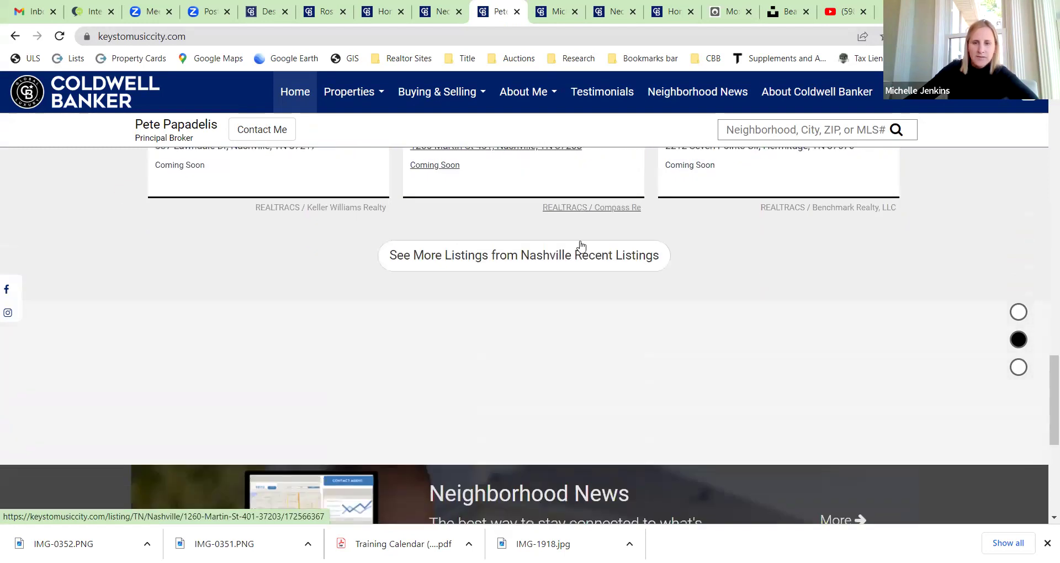
scroll(581, 247, down, 2)
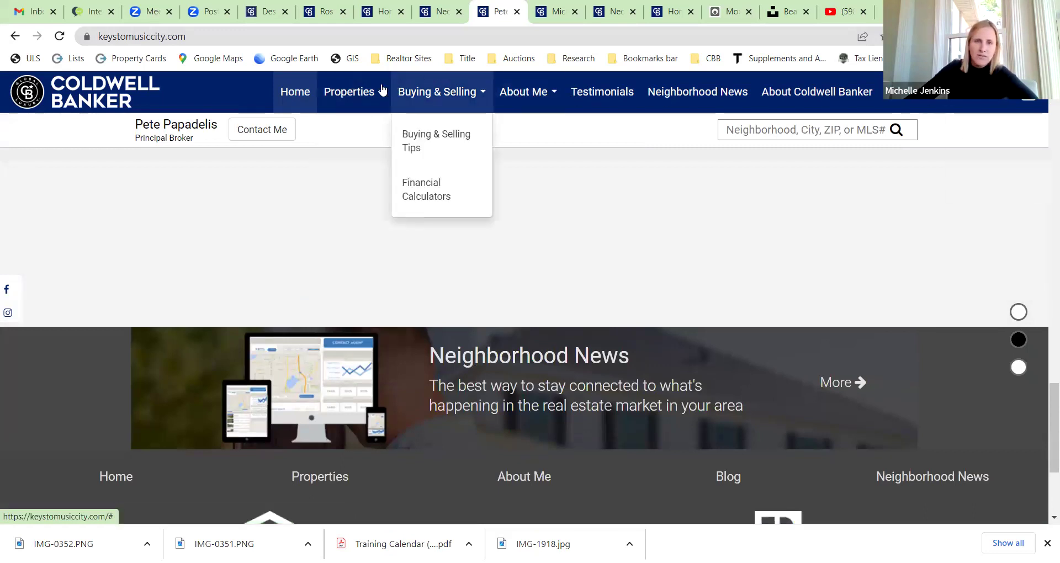
mouse_move(387, 91)
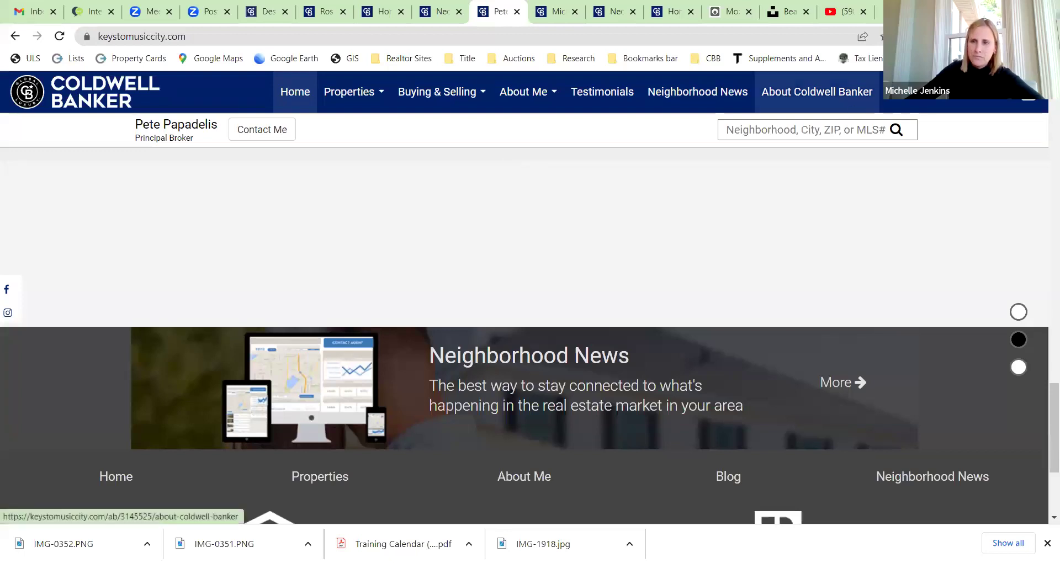
Step: Switch to the example agent site headed Dreams Start Here and examine its Buying & Selling and Search Options navigation entries
click(550, 7)
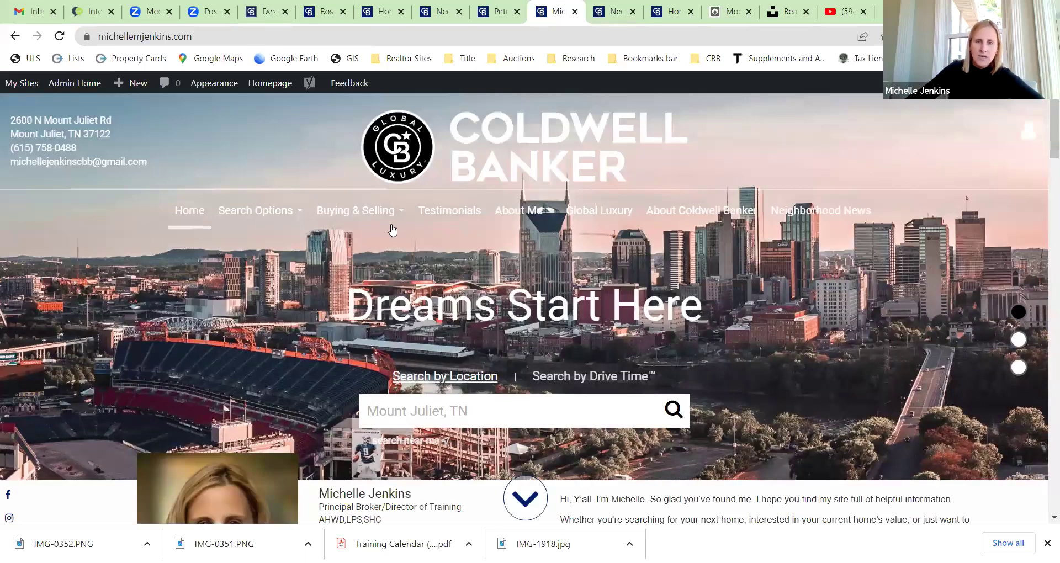
click(353, 220)
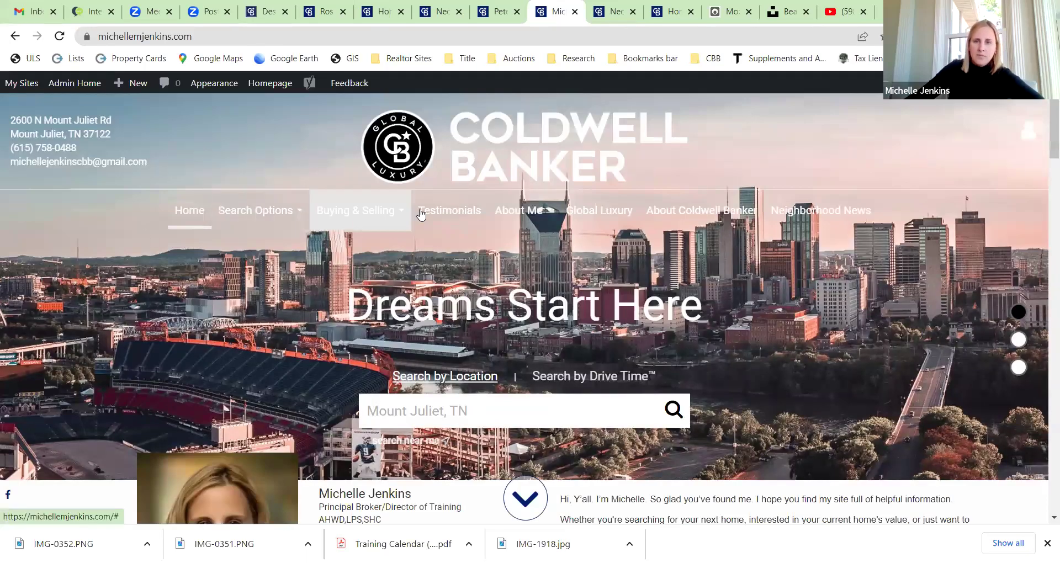
click(207, 161)
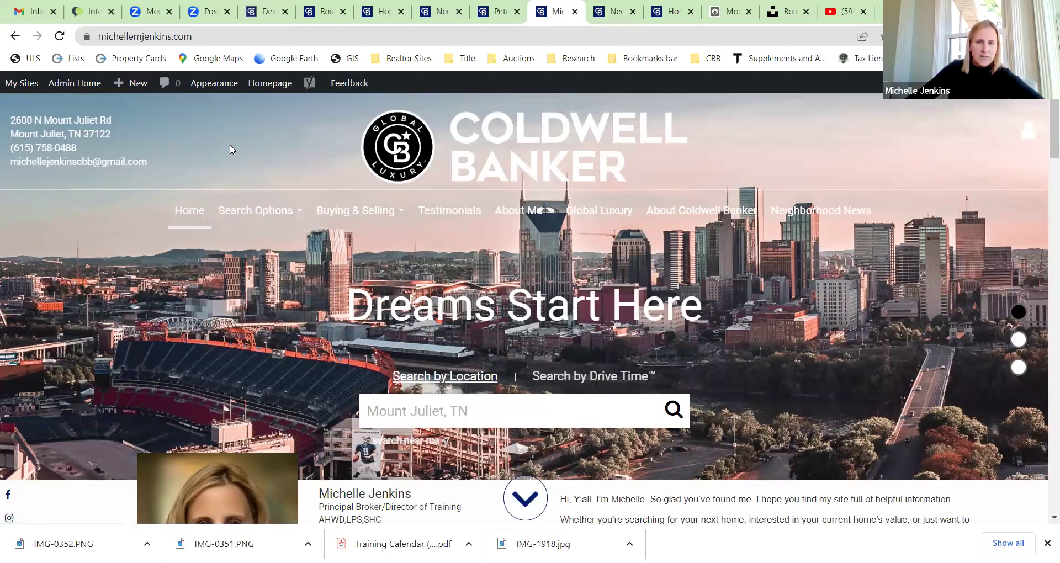
click(251, 211)
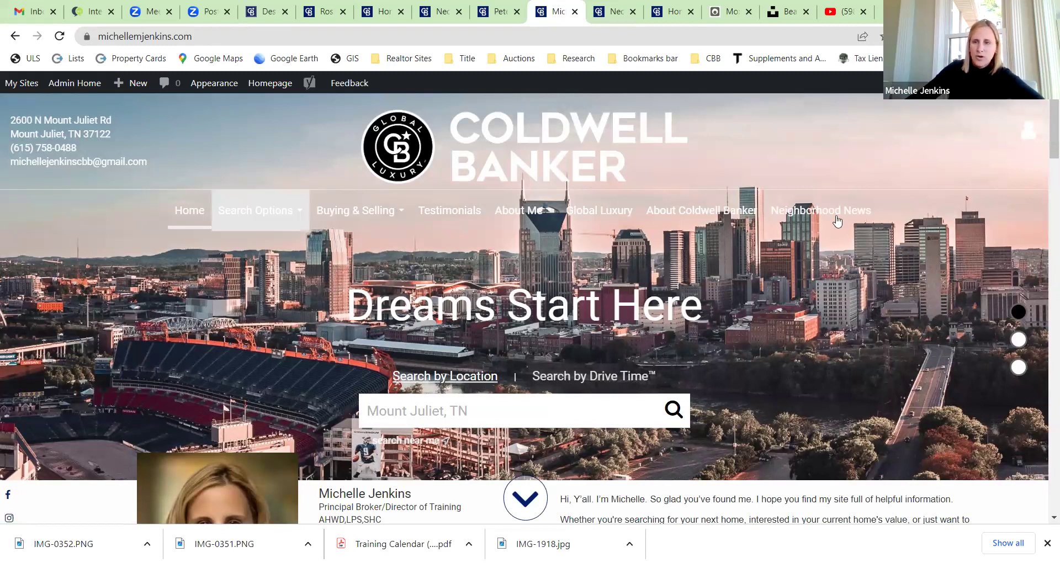
click(789, 279)
Step: Look through the Dreams Start Here site's agent bio, Featured Properties, Williamson County listings, Additional Resources and Partnership With St Jude sections
scroll(900, 230, down, 5)
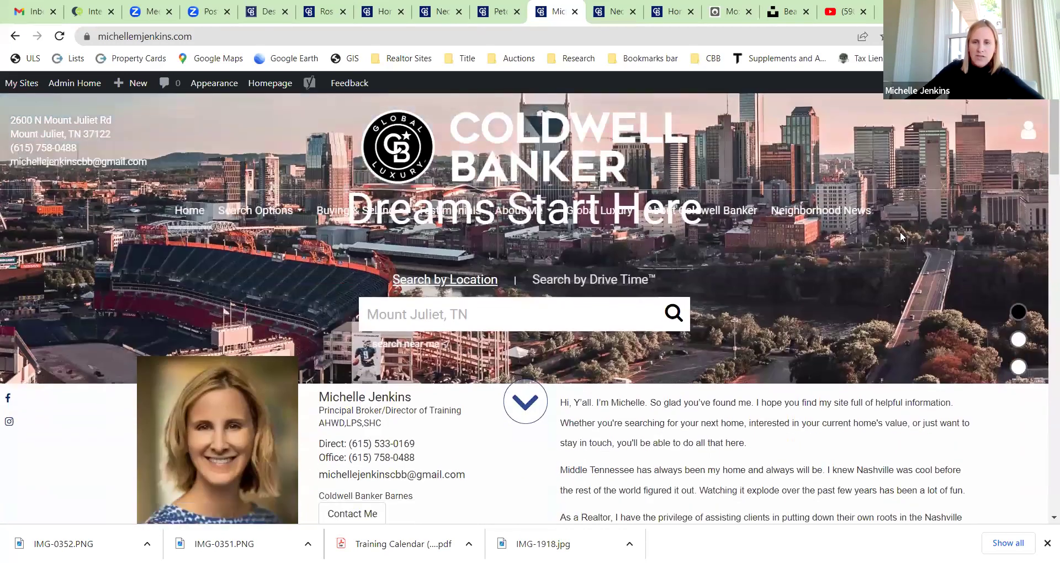
scroll(901, 237, down, 1)
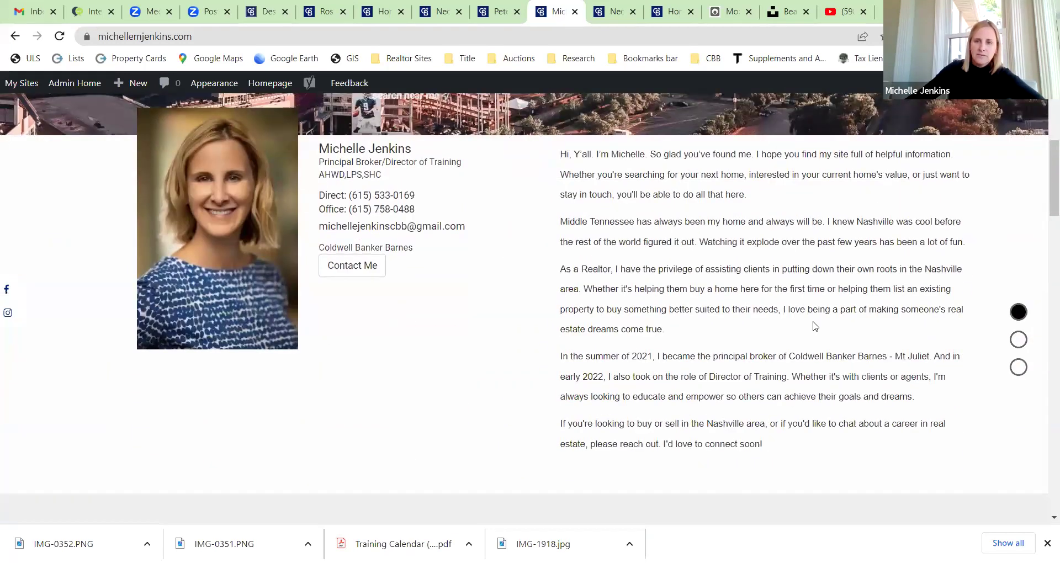
scroll(517, 221, down, 12)
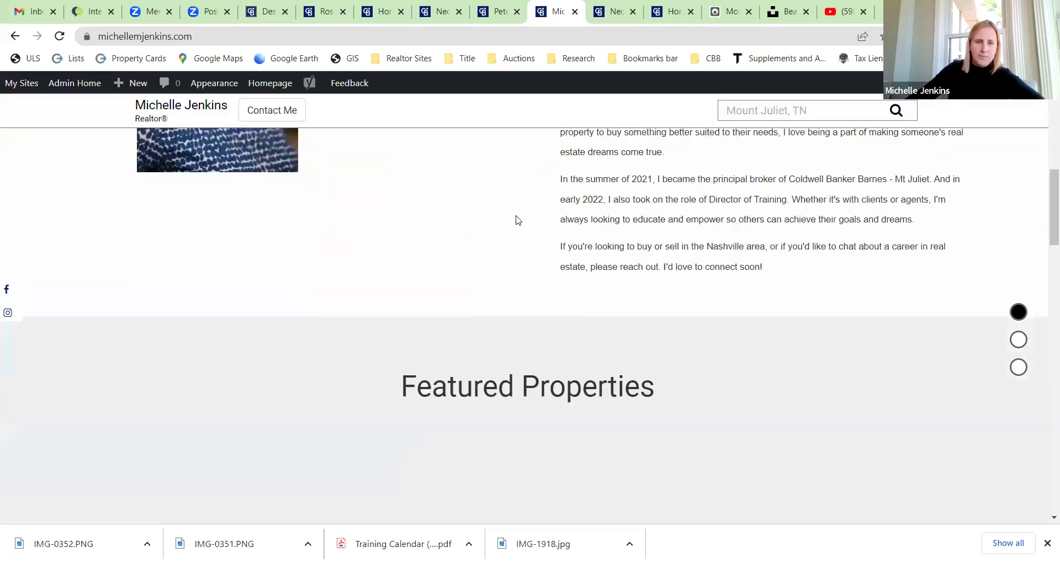
scroll(517, 221, down, 3)
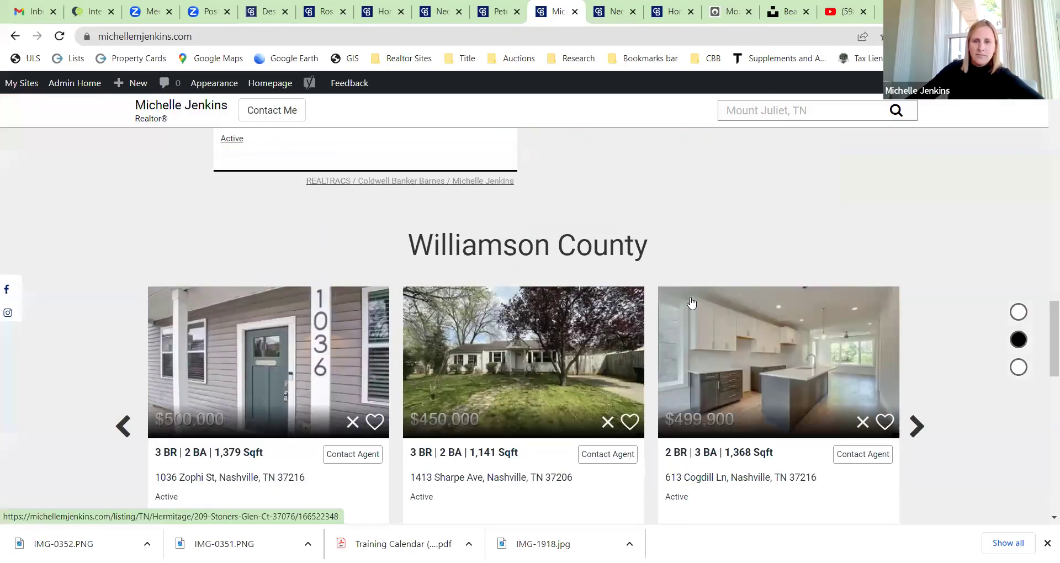
scroll(513, 295, down, 10)
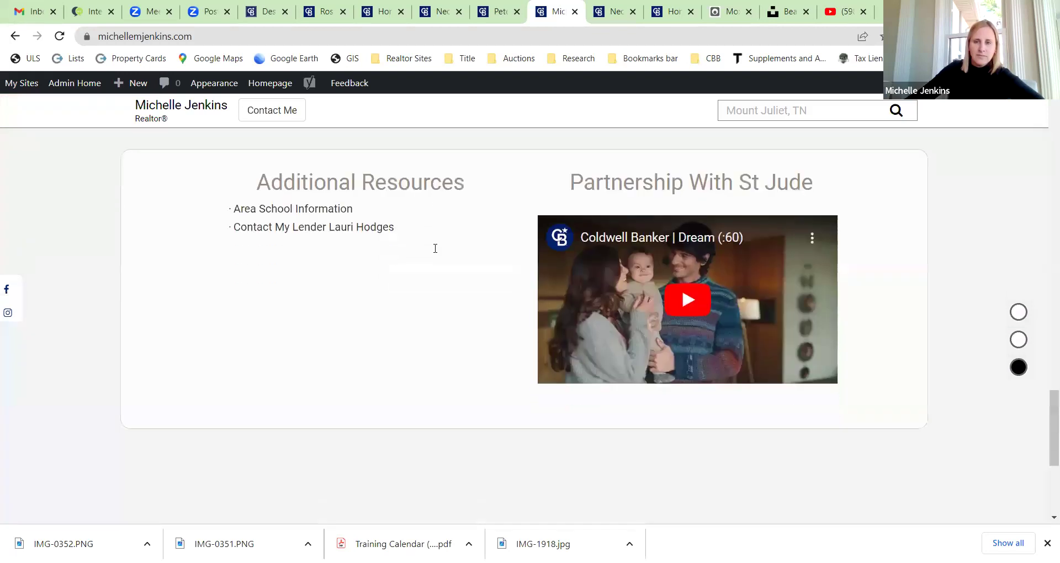
Step: Review the Additional Resources and Partnership With St Jude sections down to the Neighborhood News banner and footer
scroll(580, 326, up, 2)
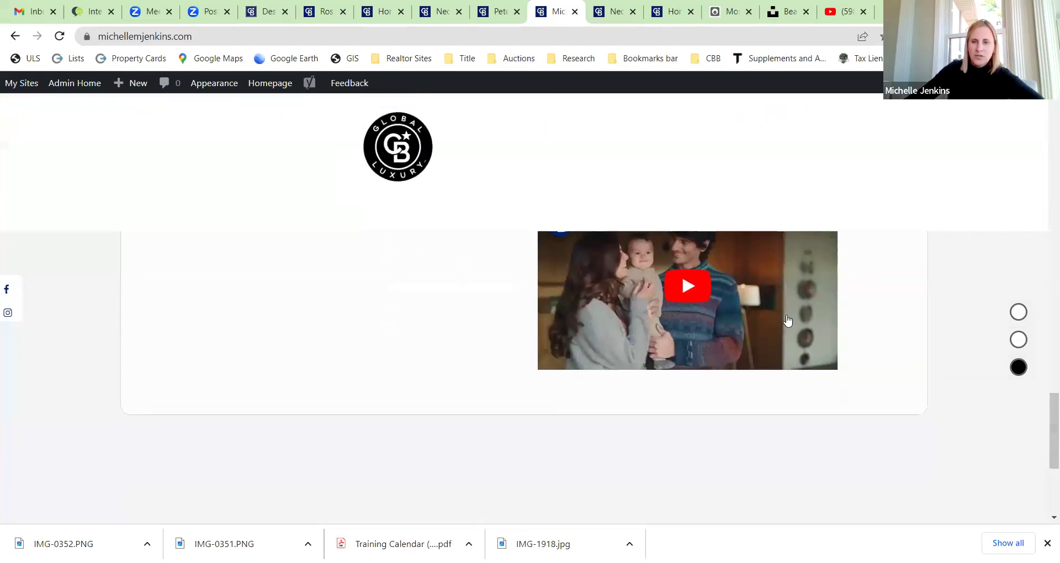
scroll(764, 288, up, 1)
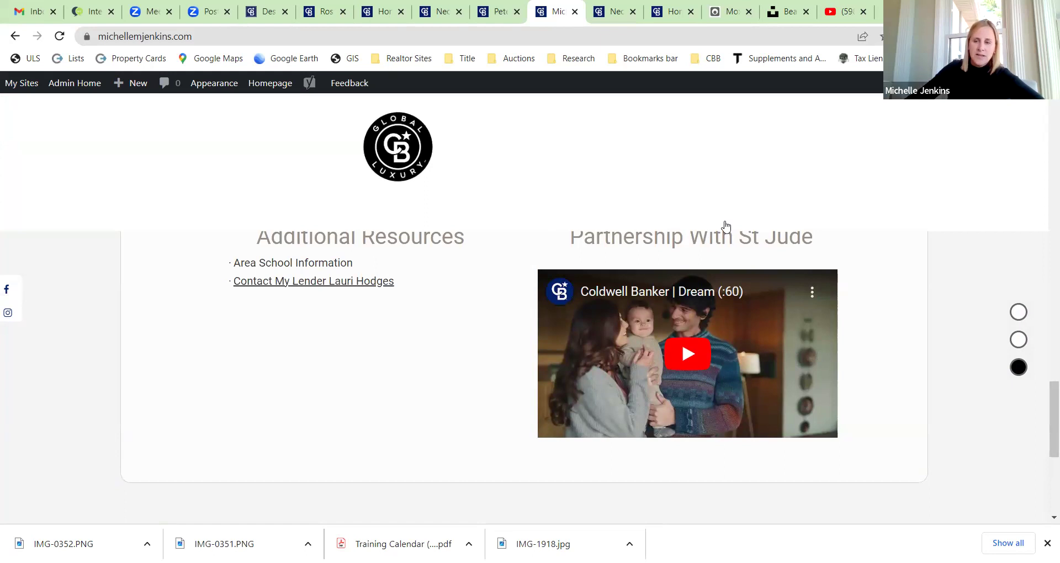
scroll(496, 289, down, 5)
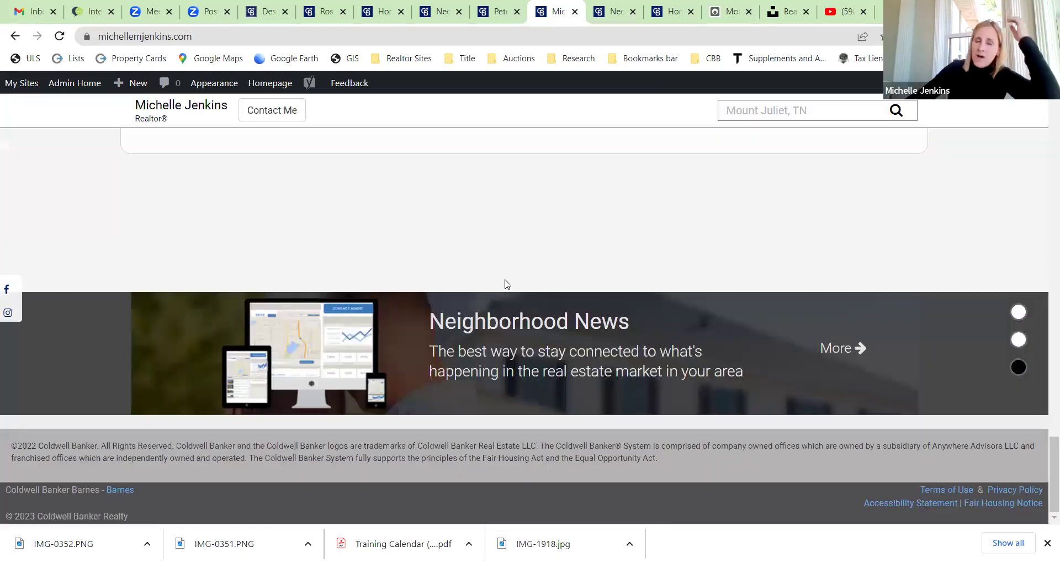
Step: Compare the Williamson County listings heading with its property cards and the See More Listings from East Nashville - Under 500k link
scroll(483, 271, up, 10)
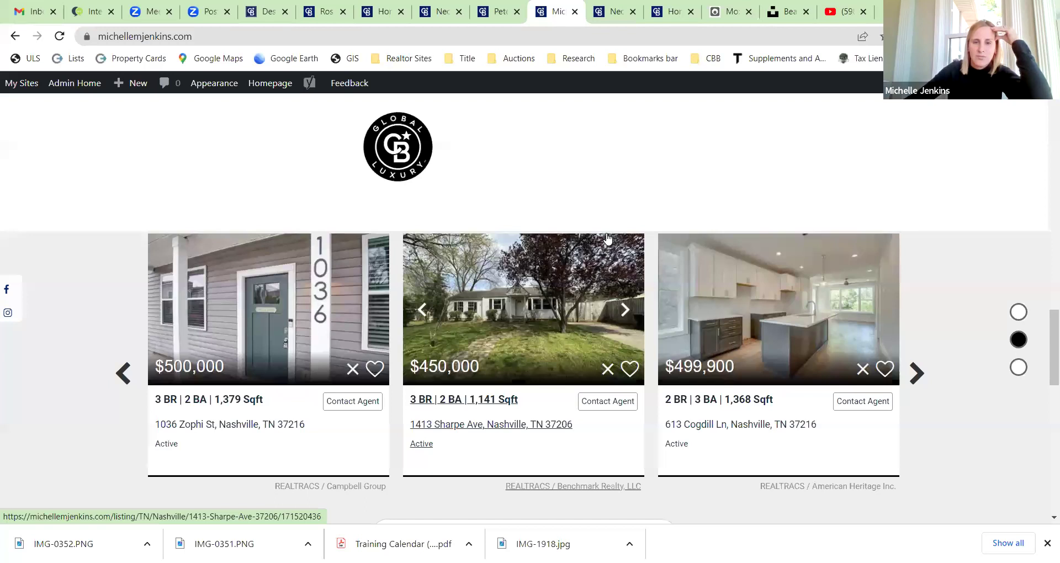
scroll(608, 238, down, 2)
scroll(425, 237, down, 1)
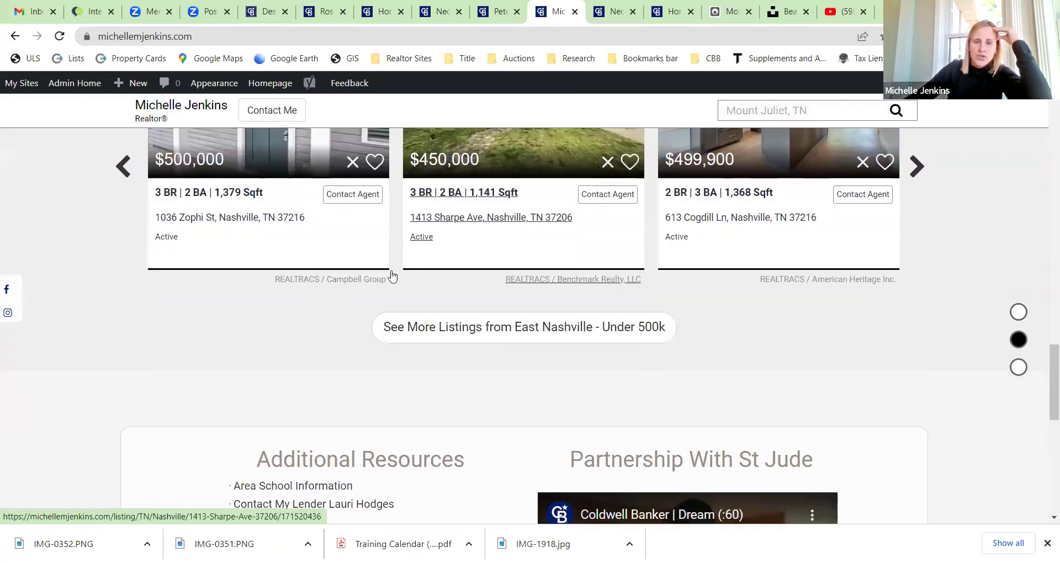
scroll(619, 298, up, 2)
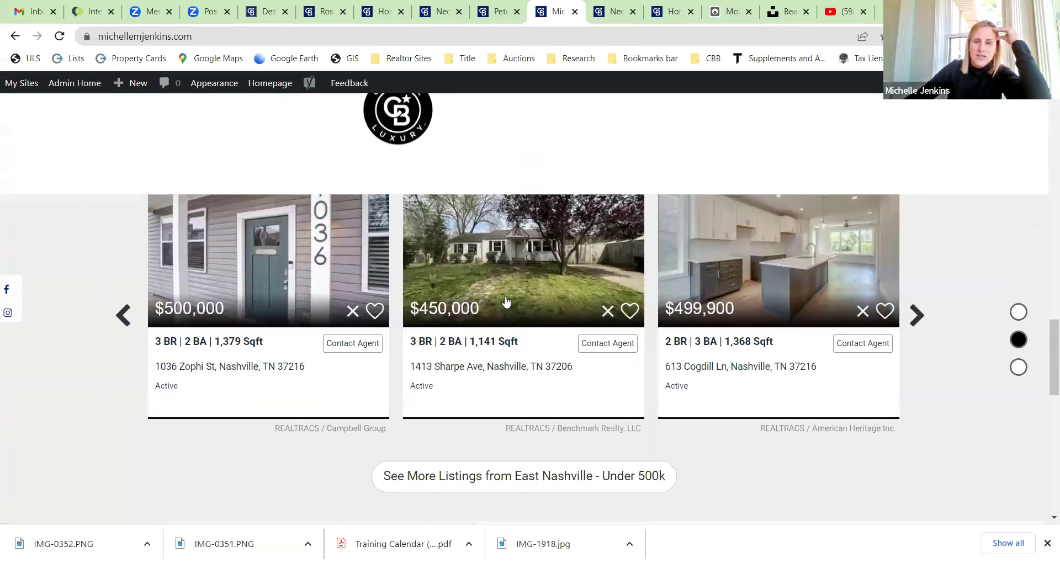
scroll(556, 320, up, 3)
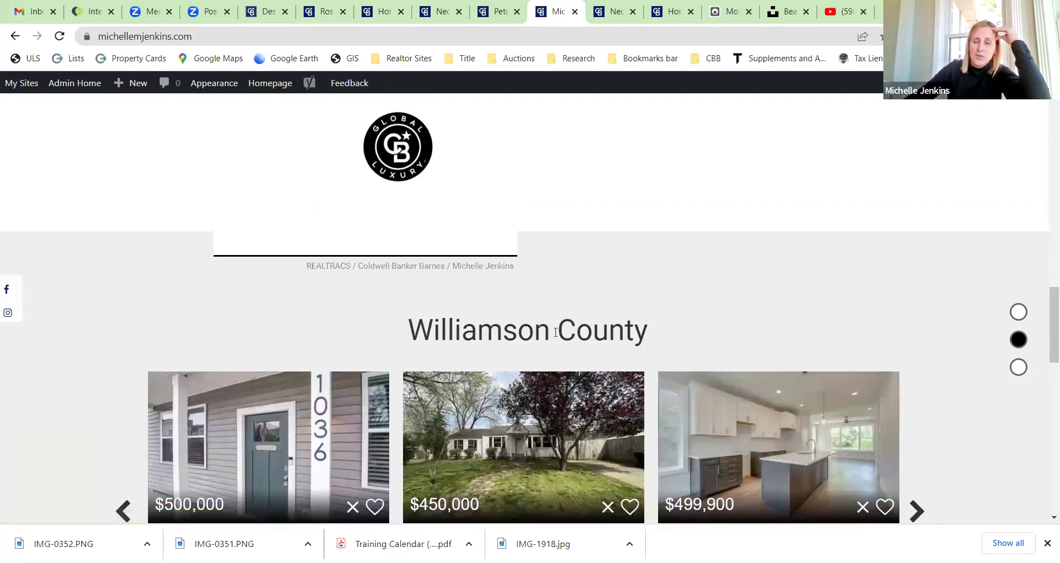
scroll(618, 287, down, 5)
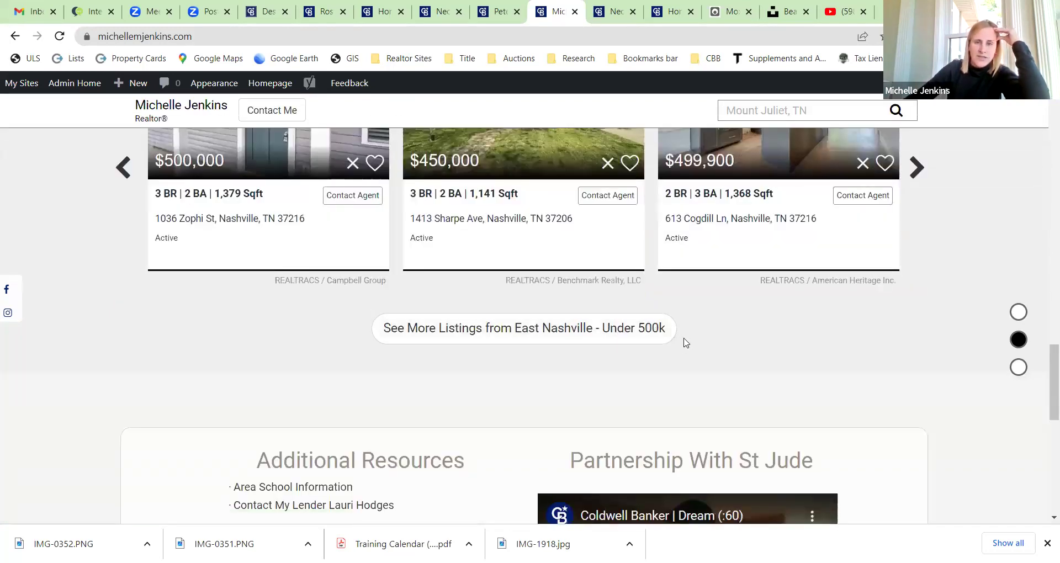
scroll(685, 343, up, 2)
scroll(685, 344, up, 6)
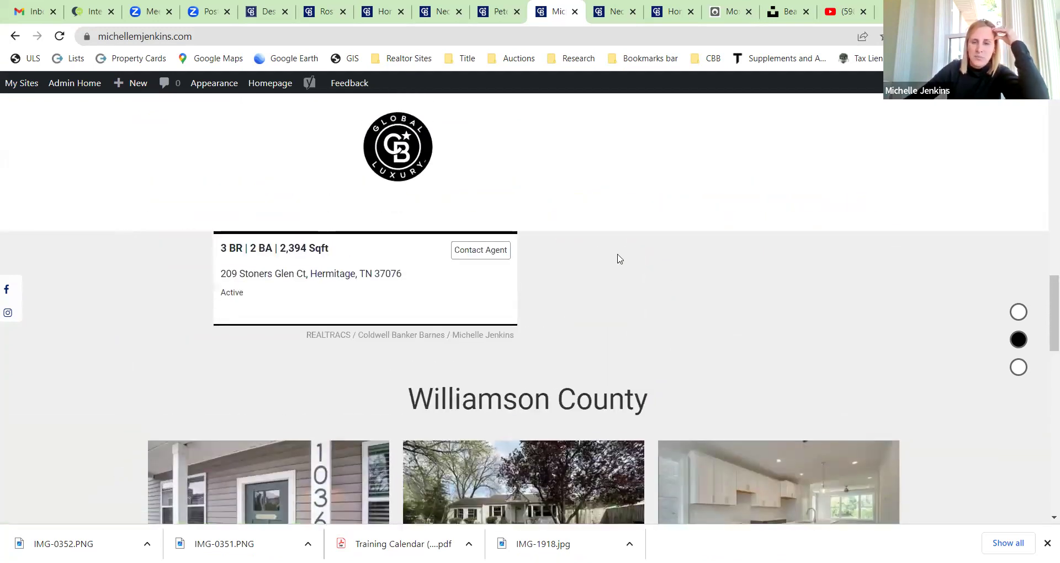
scroll(618, 258, down, 8)
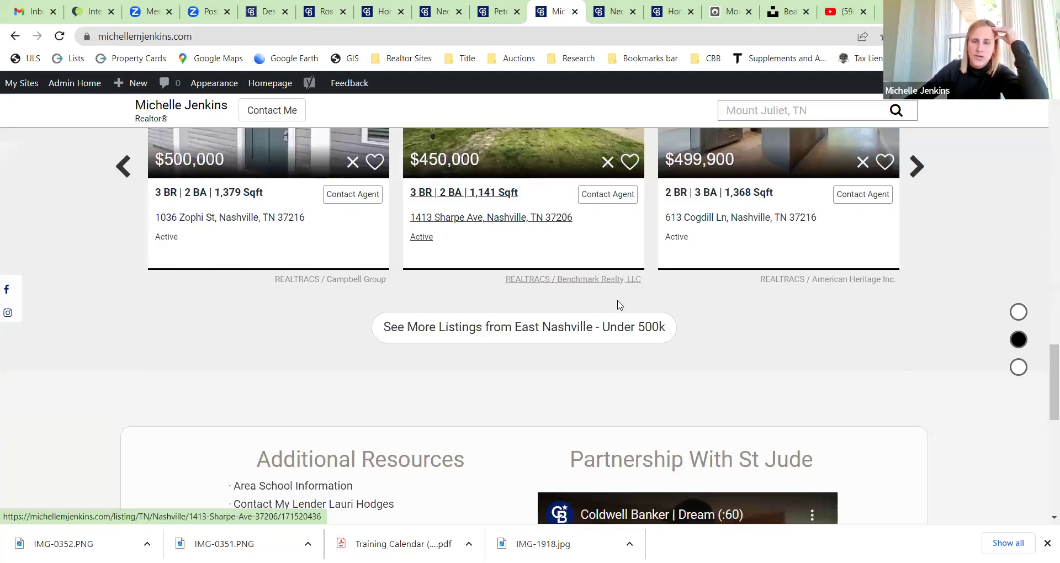
scroll(622, 303, up, 1)
Step: Look back through the Featured Properties, agent bio and contact details up to the Dreams Start Here header
scroll(619, 303, up, 10)
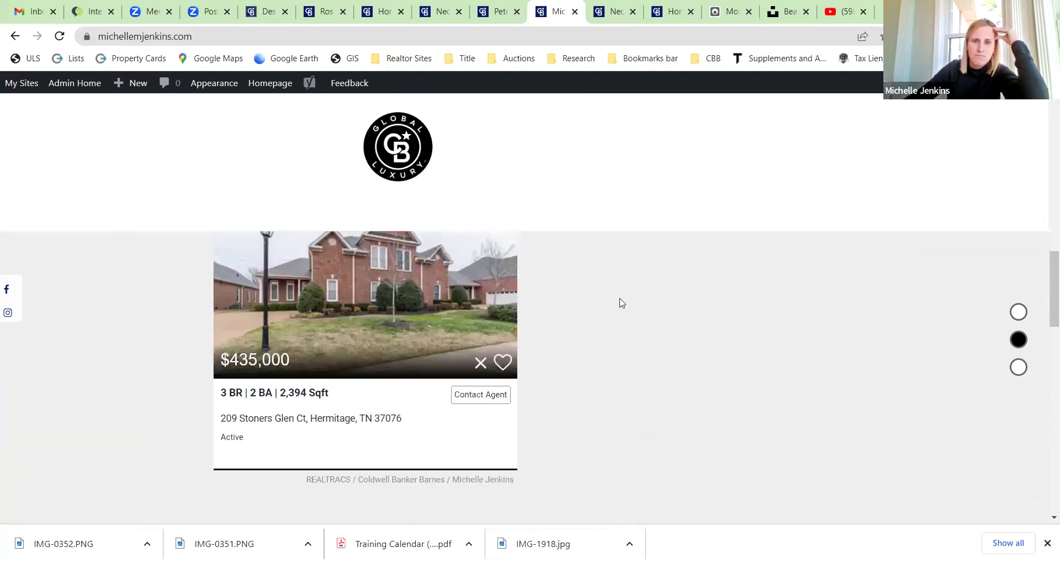
scroll(625, 300, down, 6)
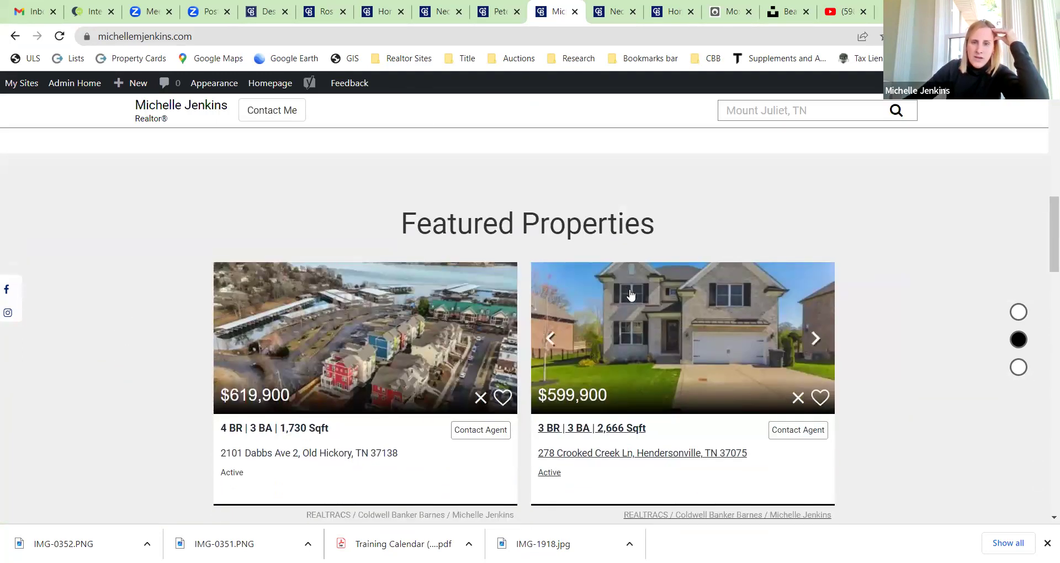
scroll(632, 295, up, 4)
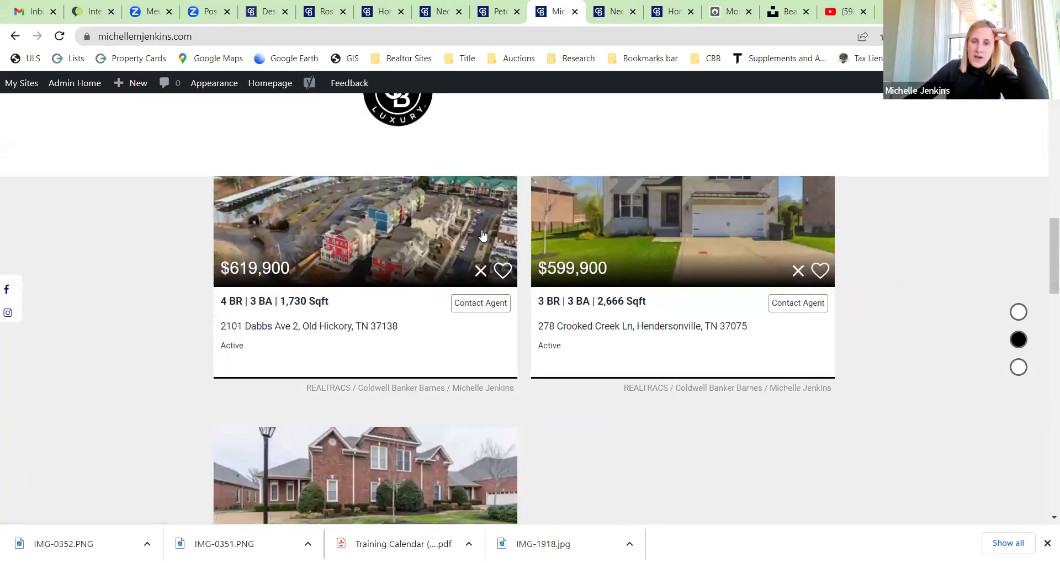
scroll(587, 283, up, 4)
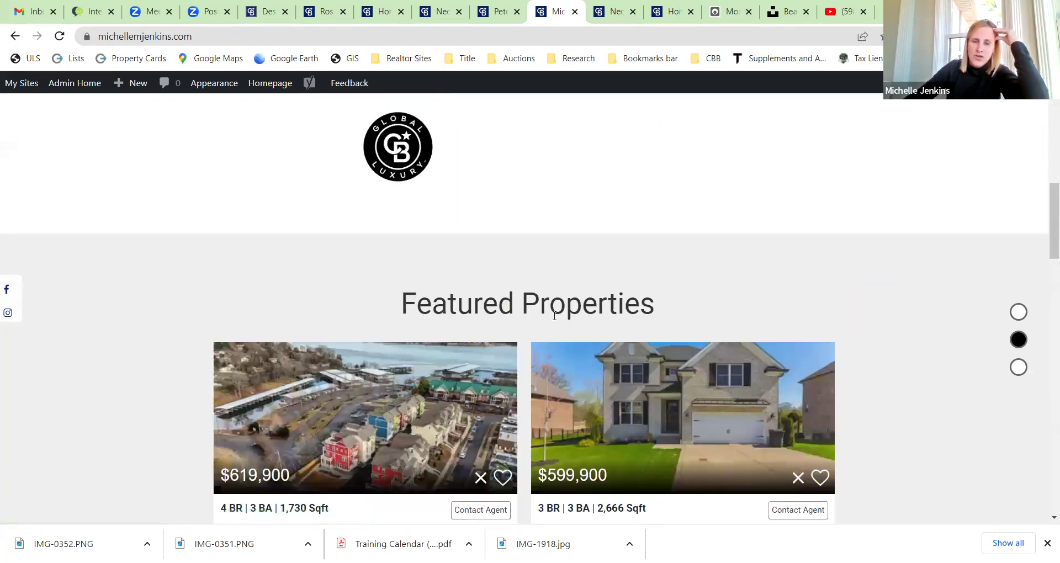
scroll(541, 301, down, 4)
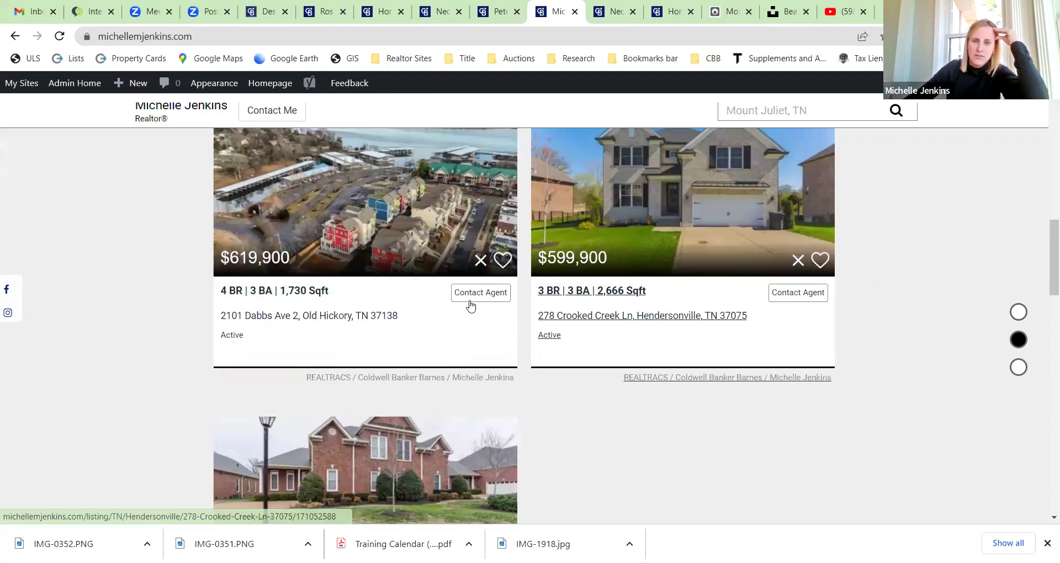
scroll(552, 322, up, 5)
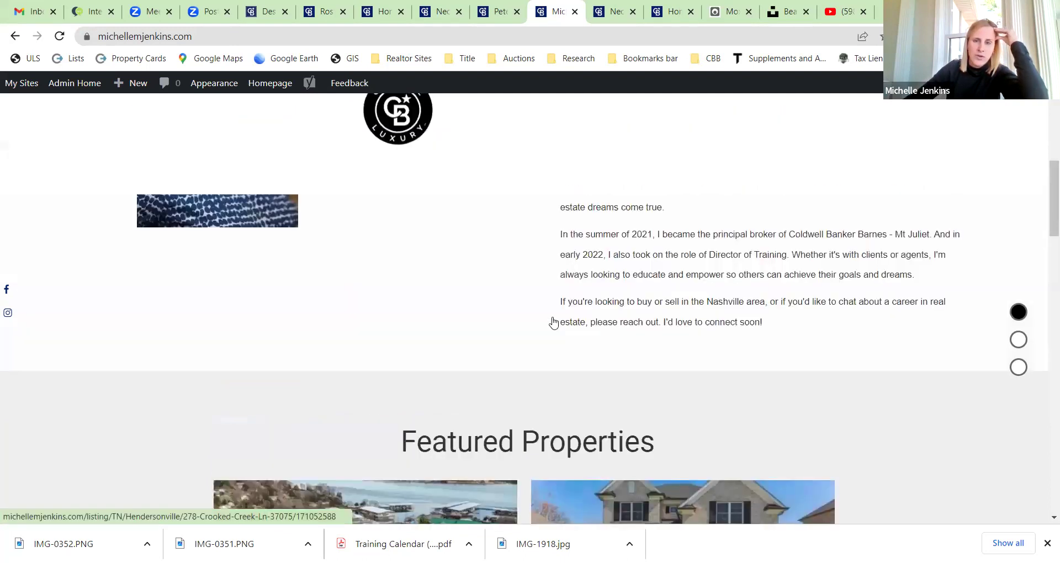
scroll(457, 350, up, 5)
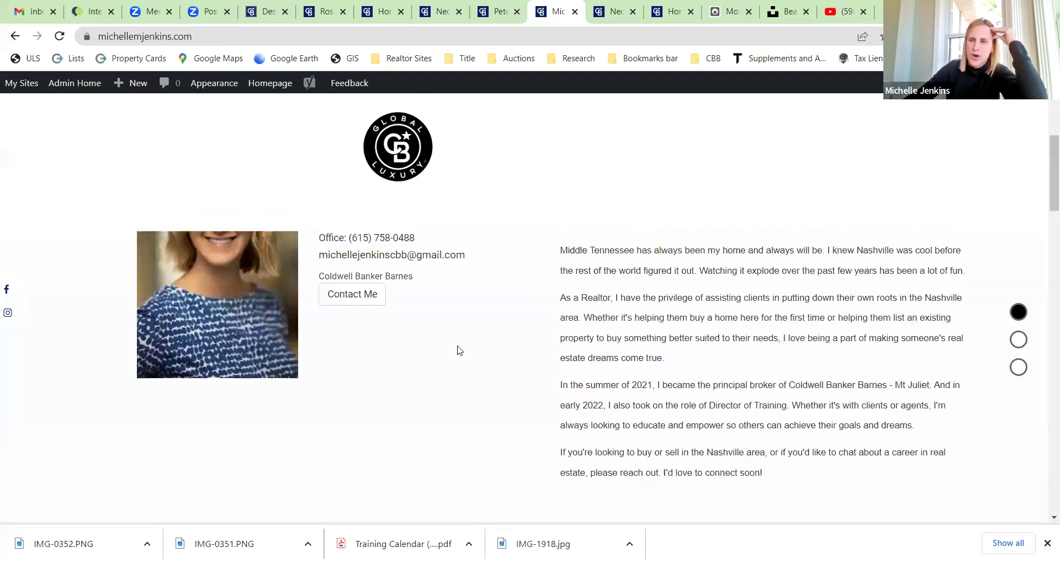
scroll(457, 351, up, 2)
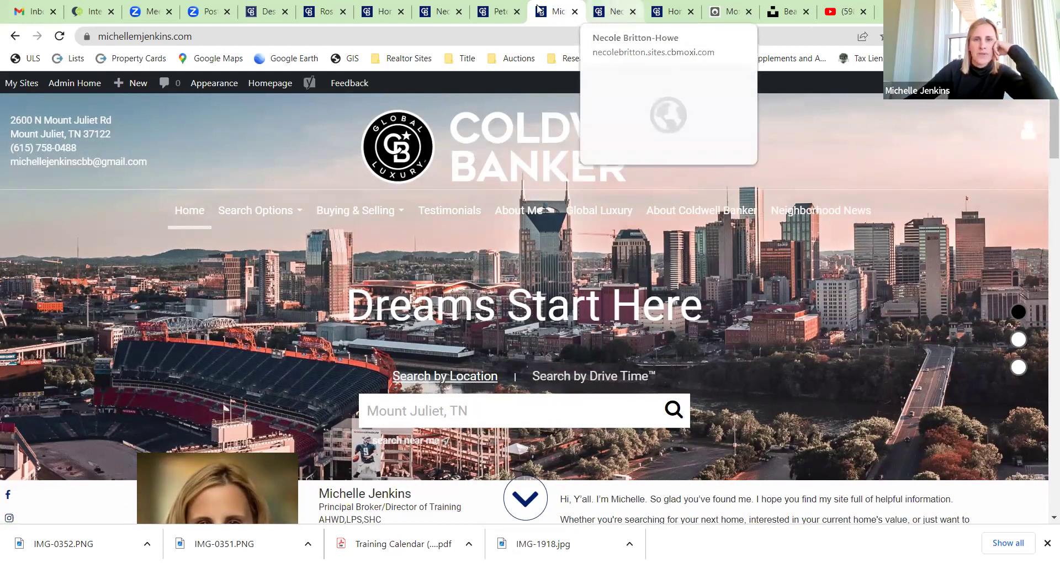
Step: Compare the keystomusiccity.com and Dreams Start Here example sites, ending on the agent's default site with the photo placeholder
click(503, 5)
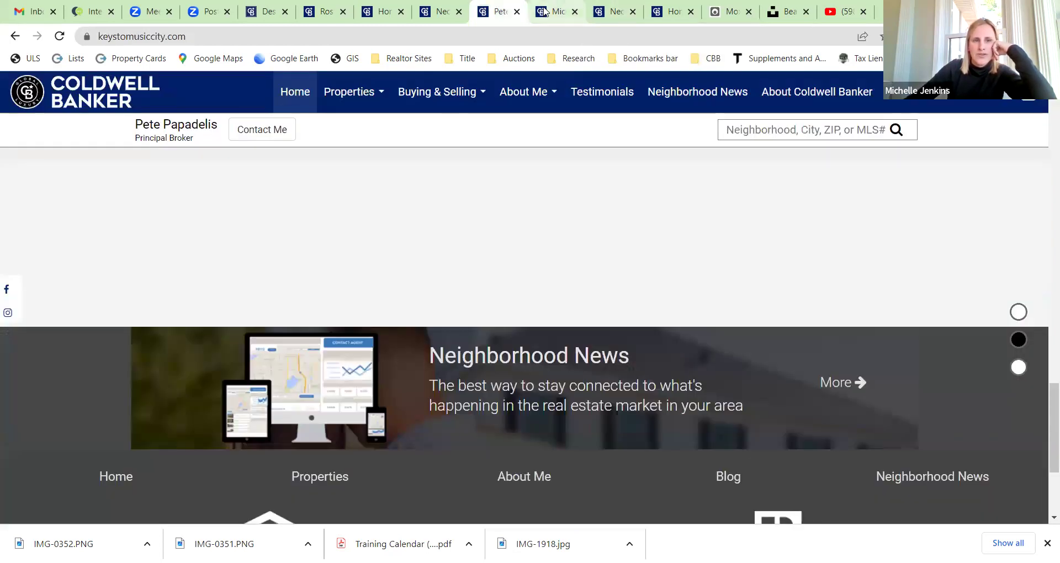
click(555, 12)
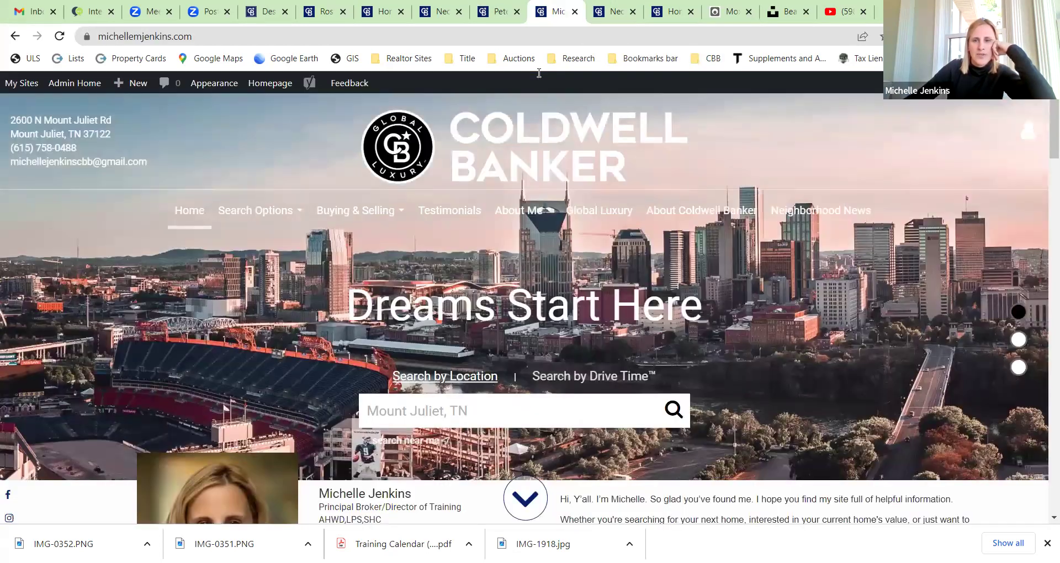
click(500, 7)
scroll(762, 397, up, 5)
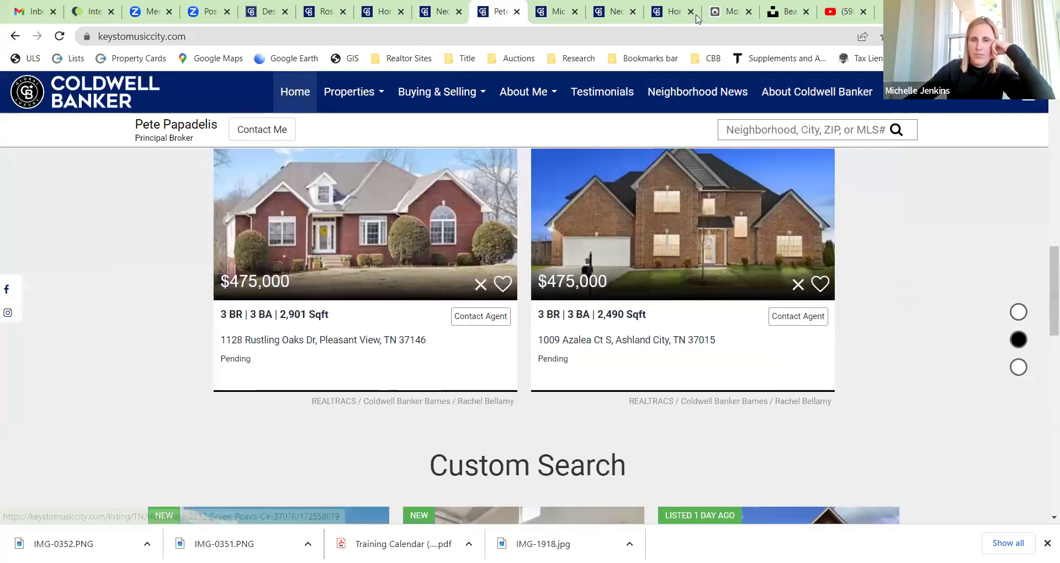
click(697, 19)
click(442, 11)
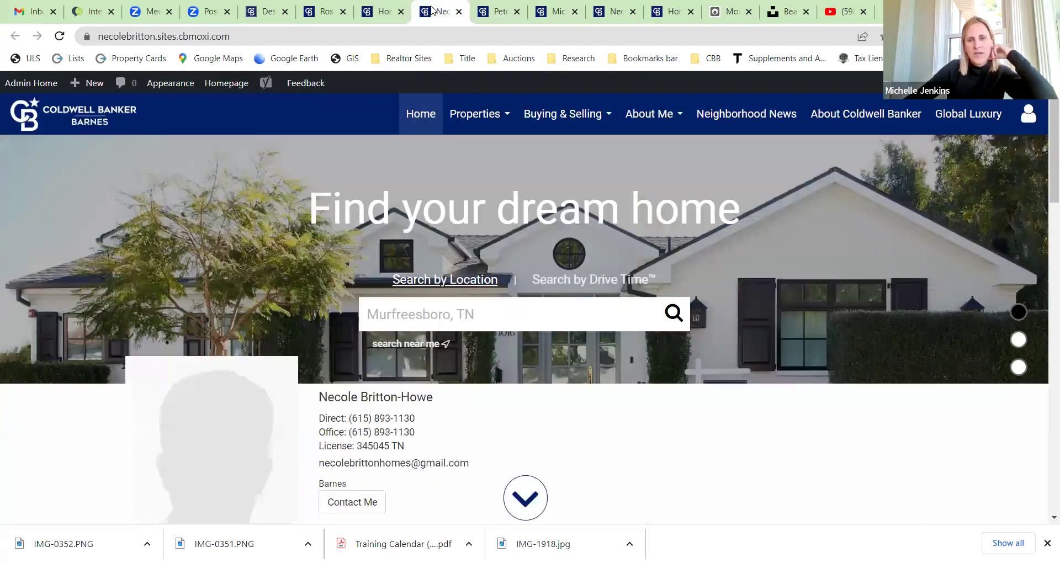
Step: Return to the Agent Website Admin Tool, review its Common Tasks and open the Personalize Your Site's Style settings
click(365, 8)
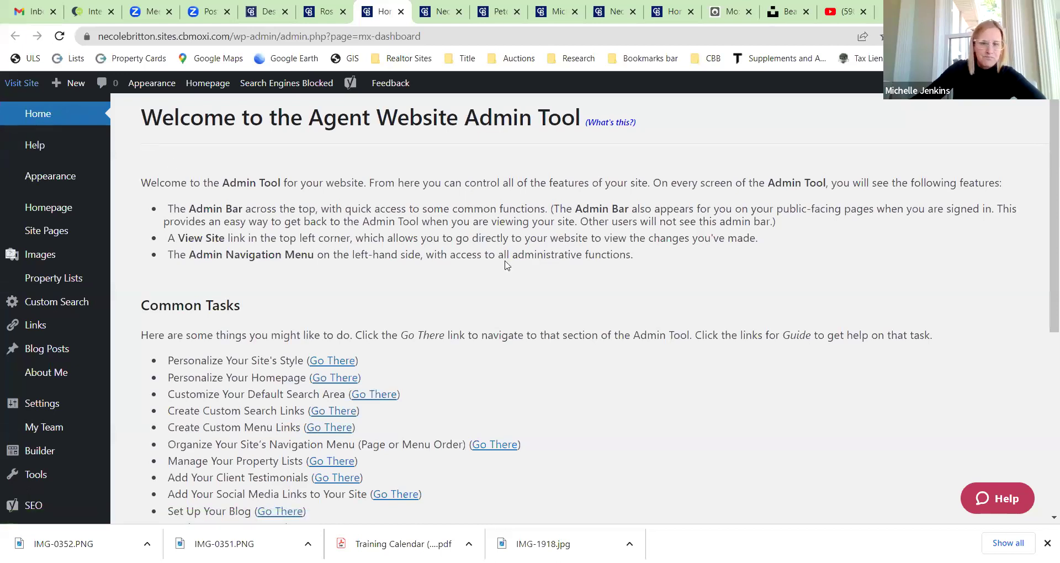
scroll(665, 303, down, 3)
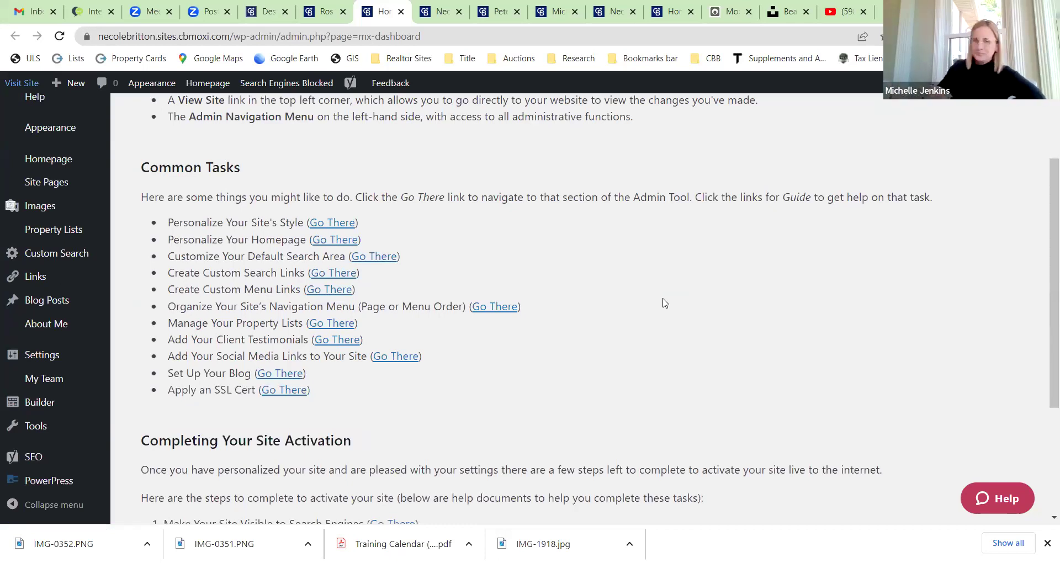
scroll(956, 326, up, 1)
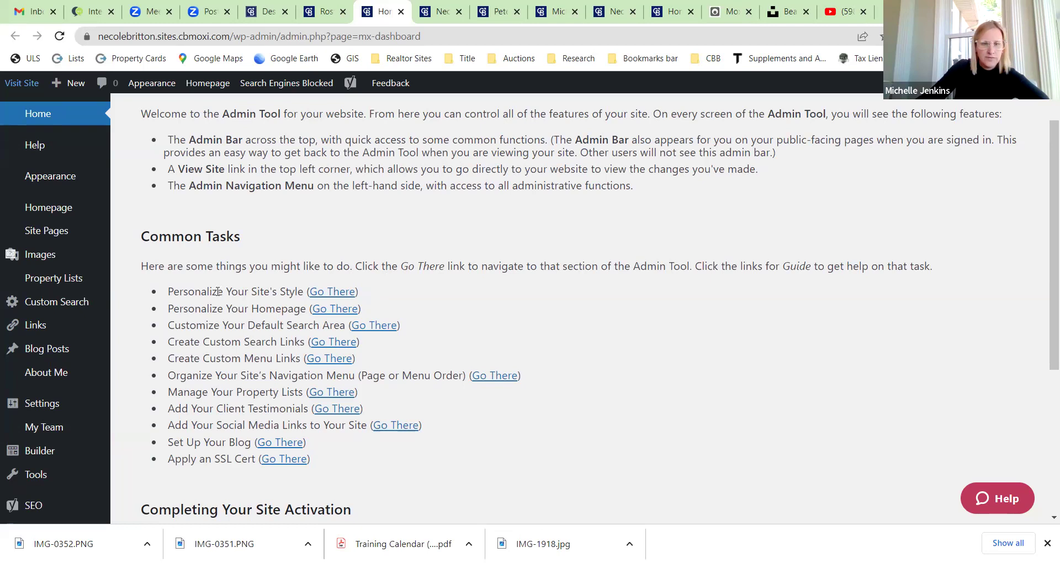
click(333, 291)
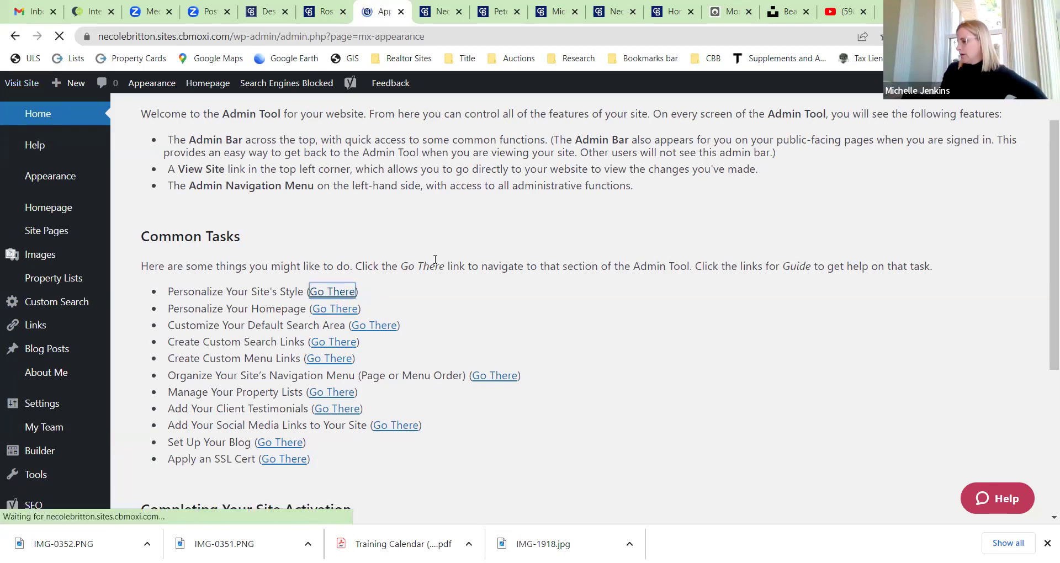
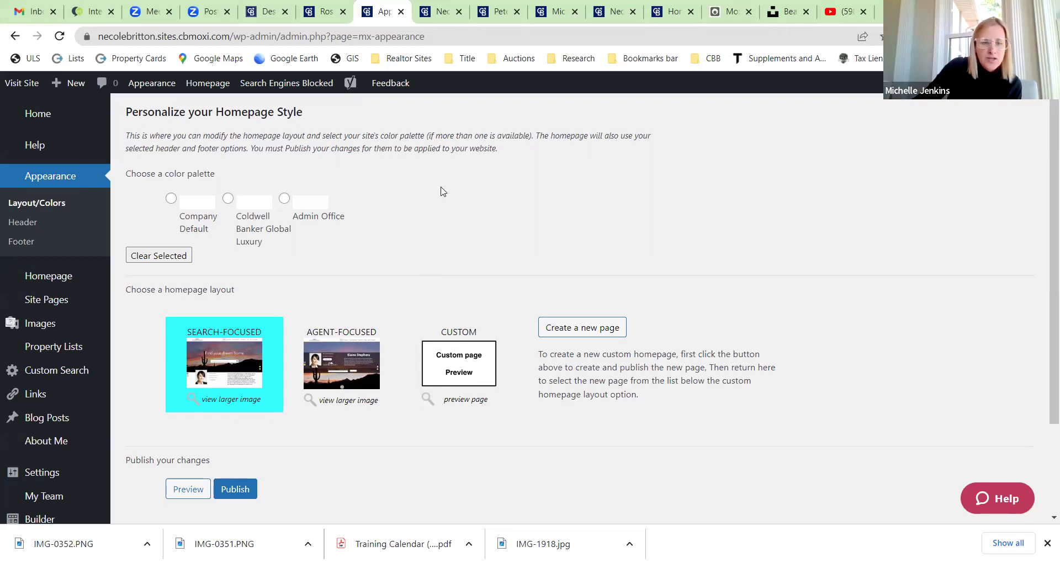
Step: Examine the color palette and homepage layout options, checking the keystomusiccity.com homepage as a layout example
scroll(441, 191, down, 1)
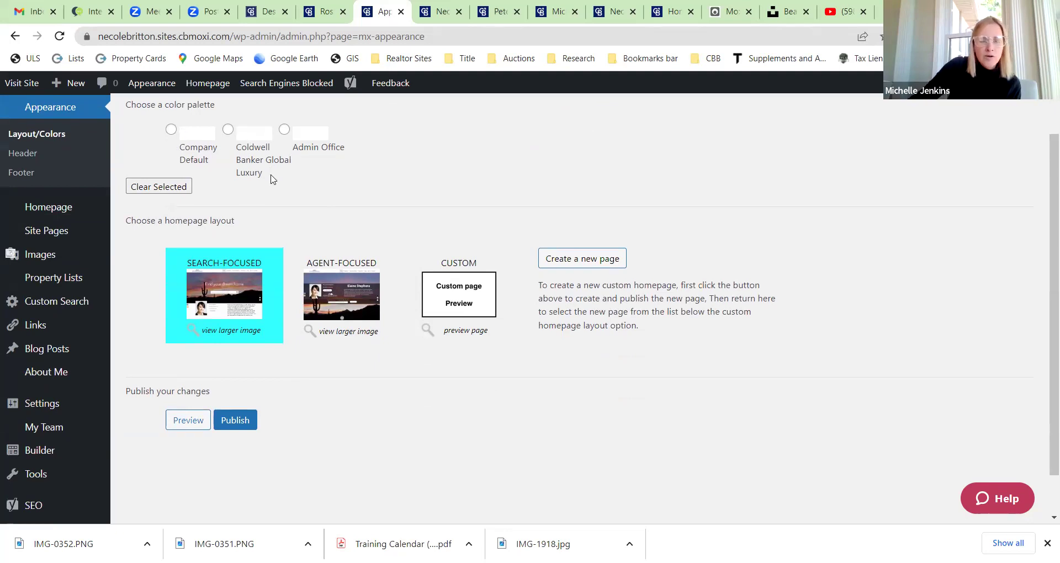
scroll(360, 205, up, 2)
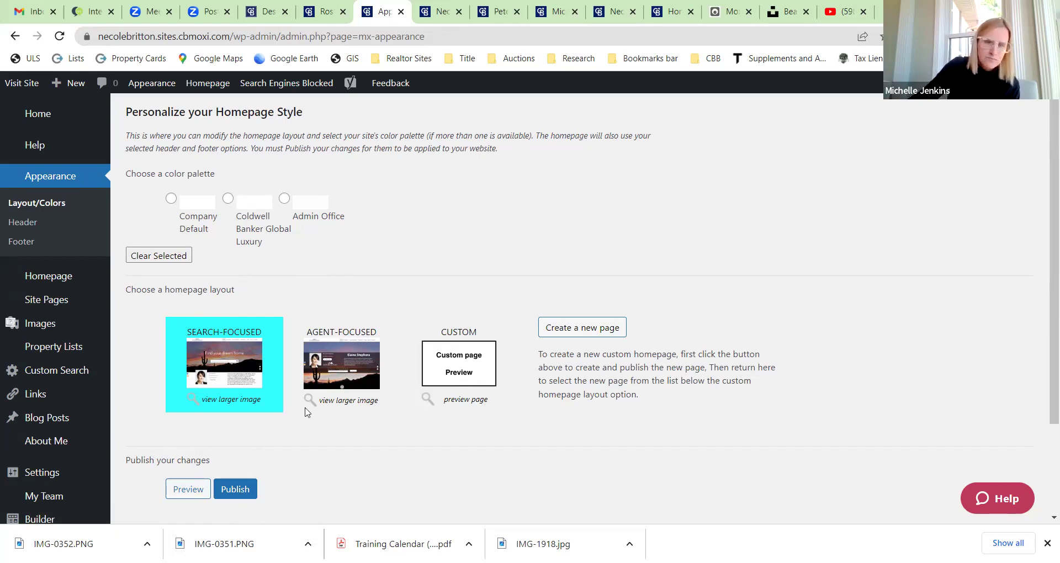
scroll(241, 176, down, 1)
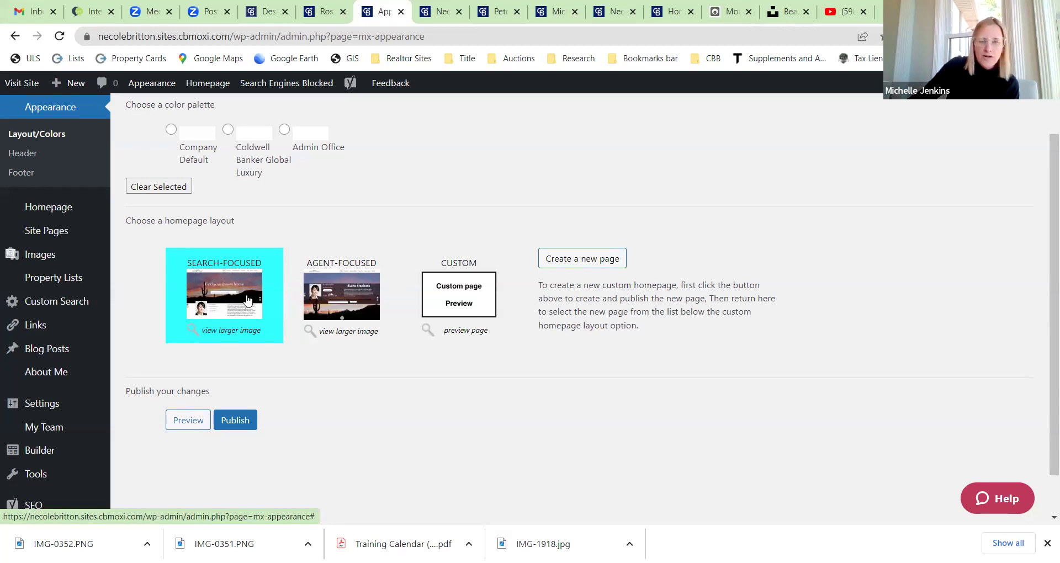
click(509, 6)
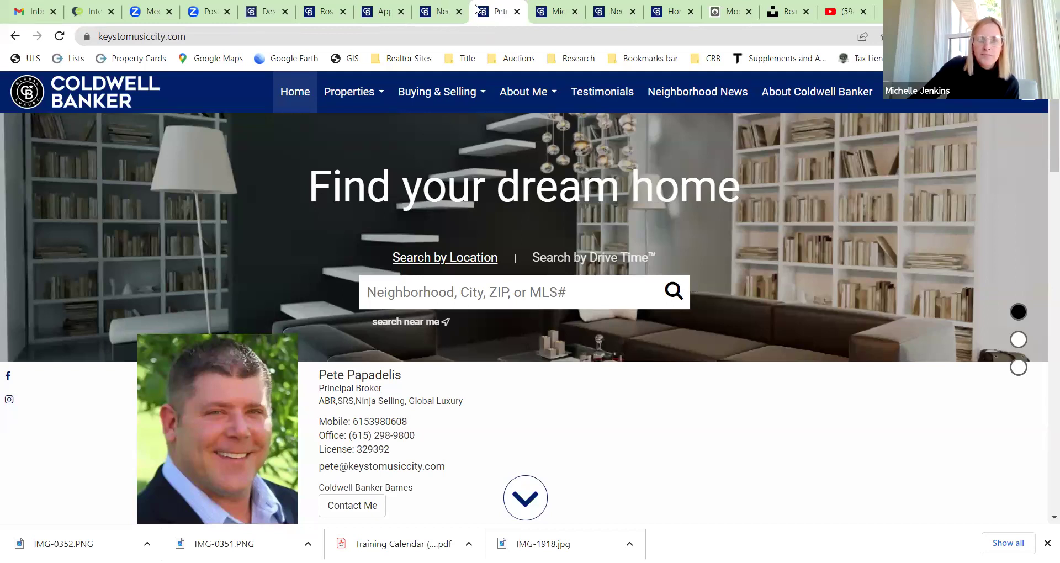
click(394, 7)
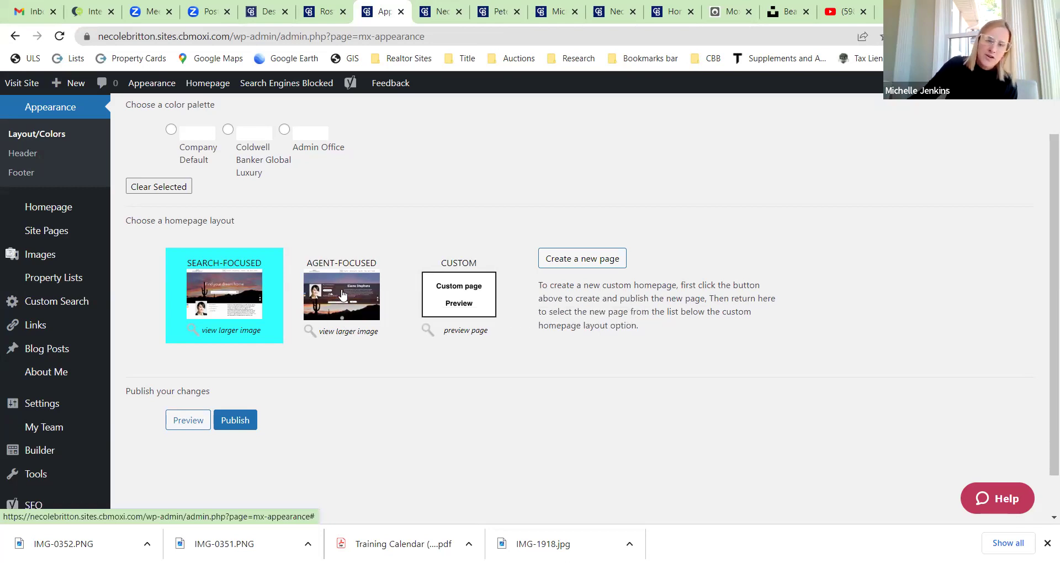
Step: Check the agent's current homepage, then preview the Agent-Focused homepage layout from the style settings
click(364, 344)
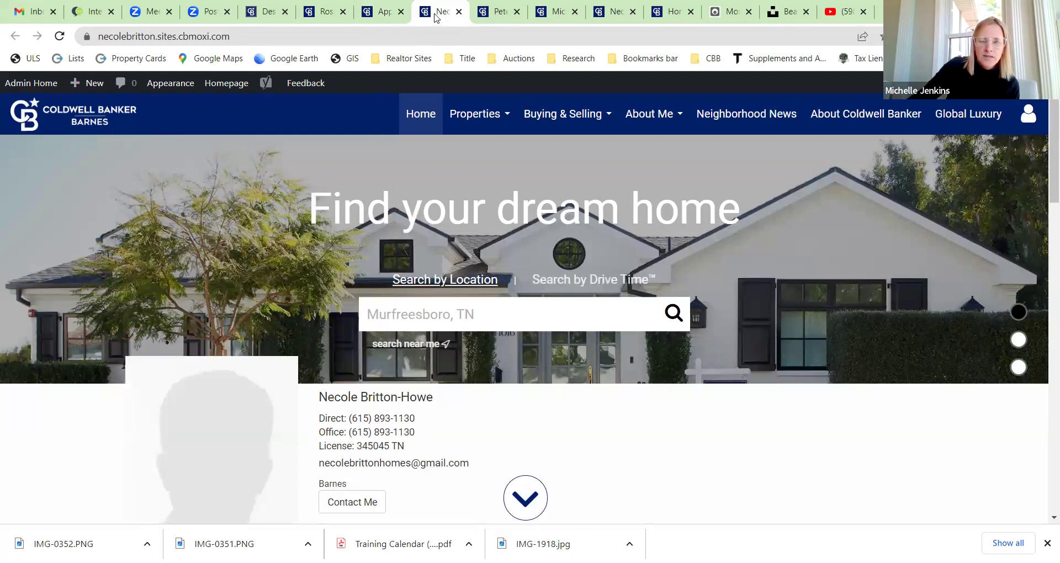
click(381, 6)
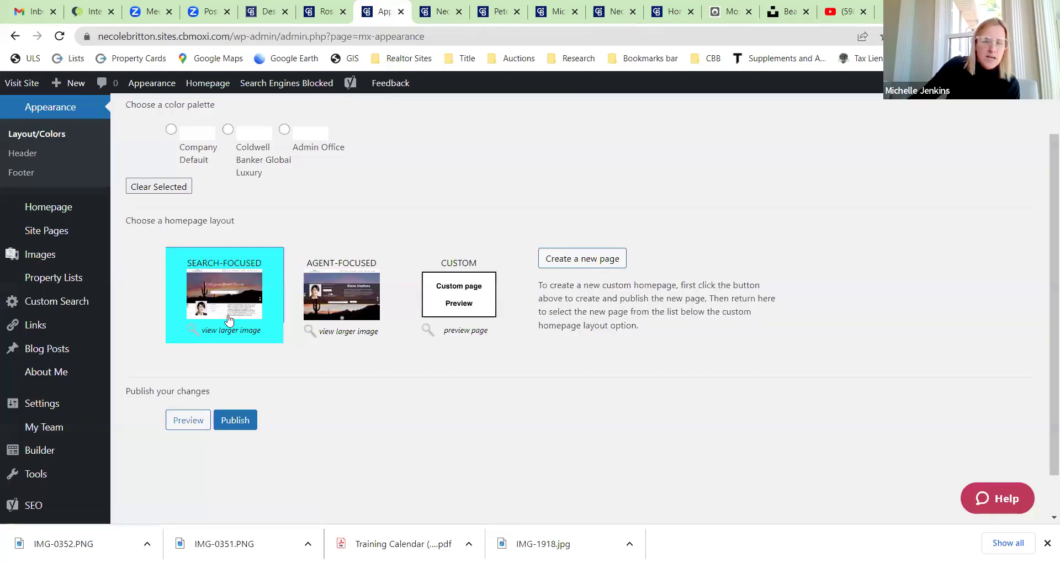
click(329, 294)
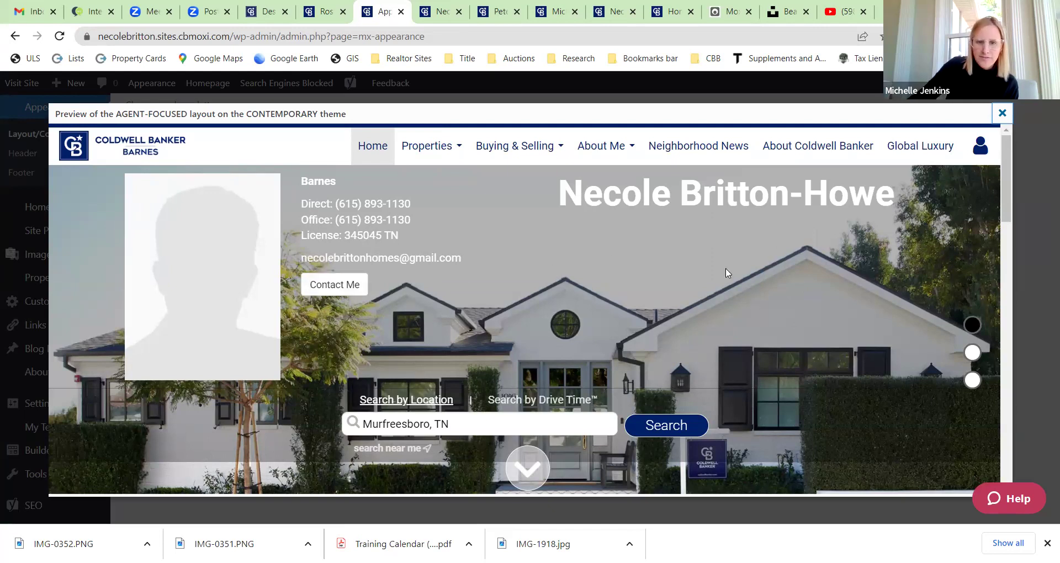
Step: Finish checking the Agent-Focused preview, then select the Search-Focused homepage layout and publish it
scroll(519, 279, down, 1)
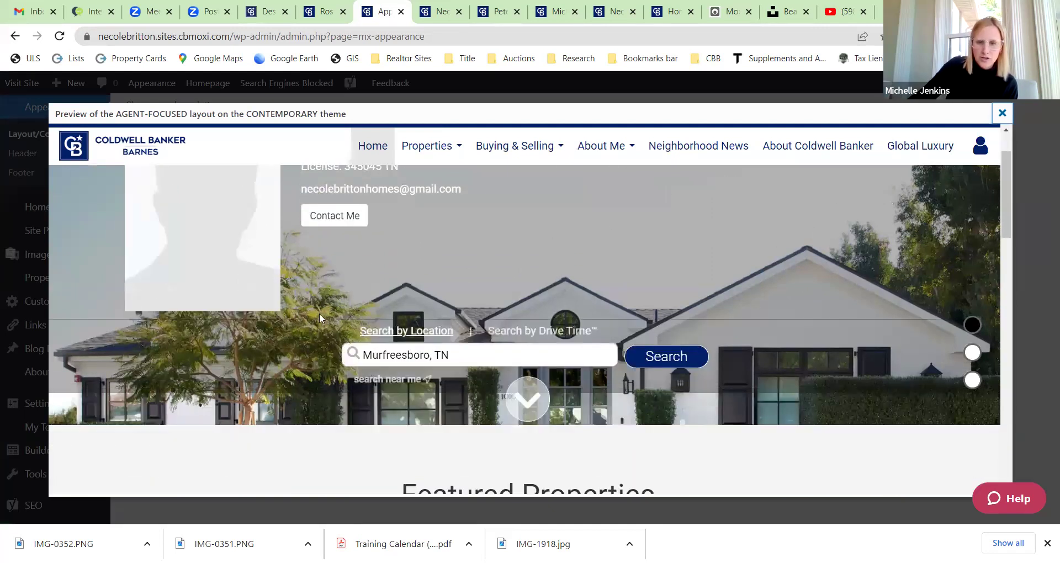
scroll(671, 309, up, 1)
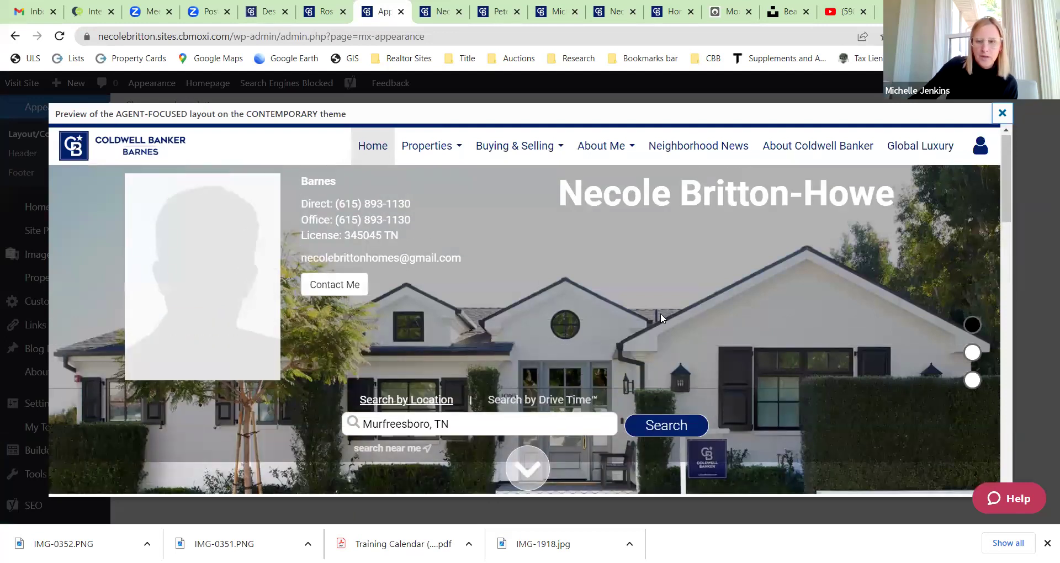
click(1002, 113)
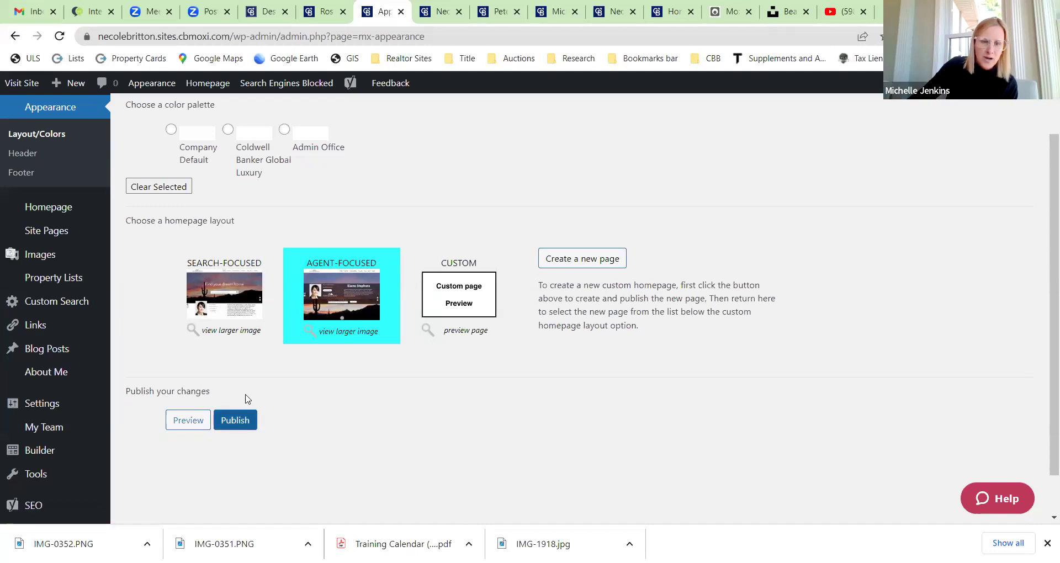
click(193, 318)
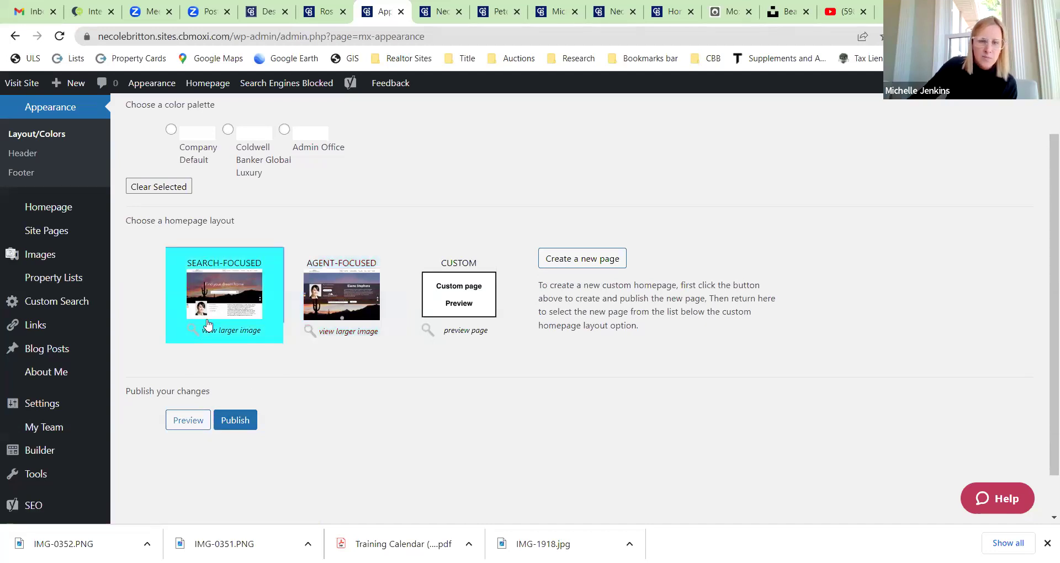
scroll(561, 299, down, 1)
scroll(561, 298, down, 1)
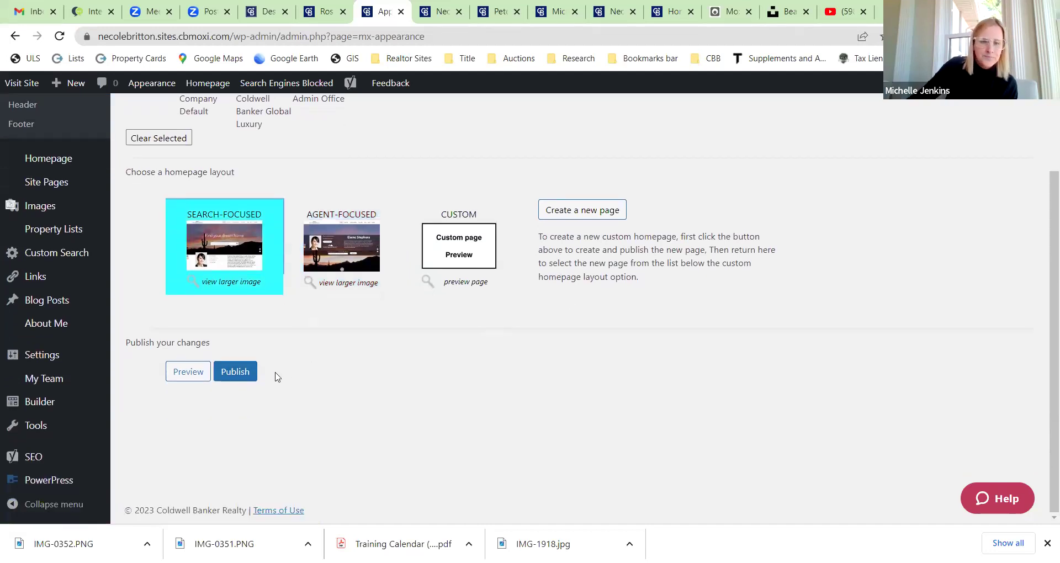
click(234, 372)
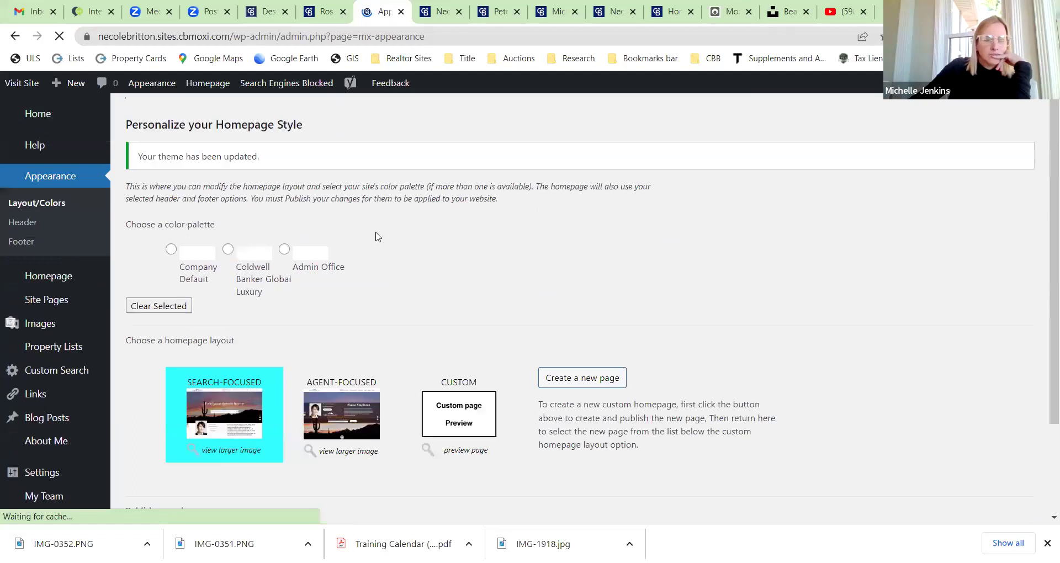
Step: Open Personalize Your Homepage from the admin tool's Common Tasks and review the editable homepage modules
click(41, 113)
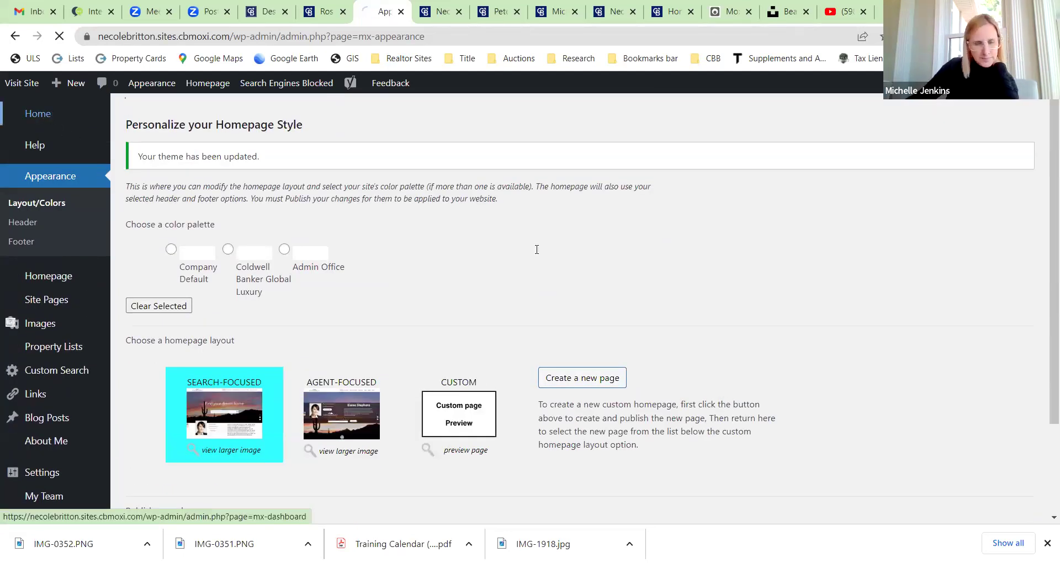
scroll(495, 250, down, 1)
scroll(496, 250, down, 1)
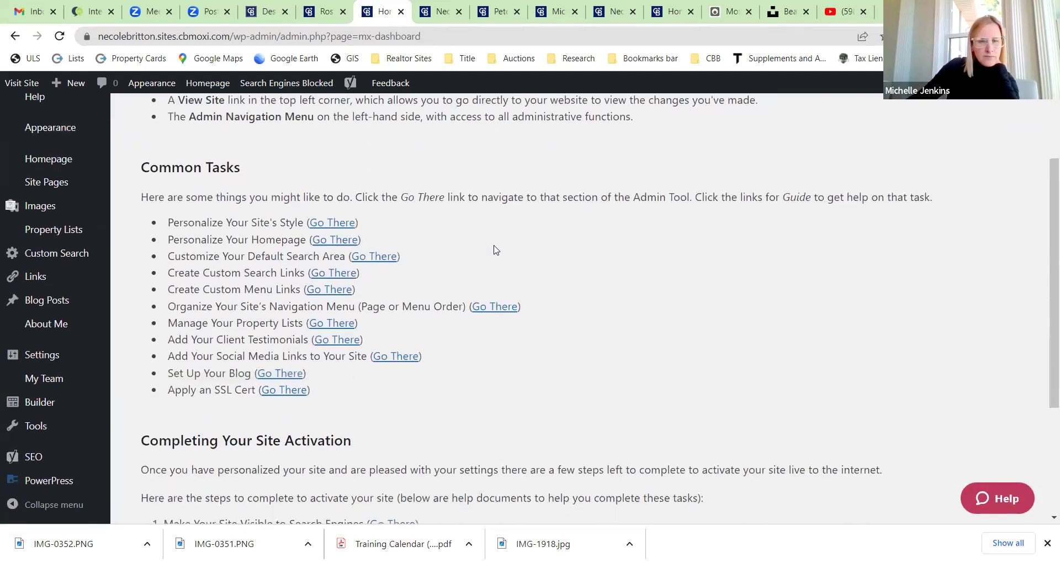
click(335, 239)
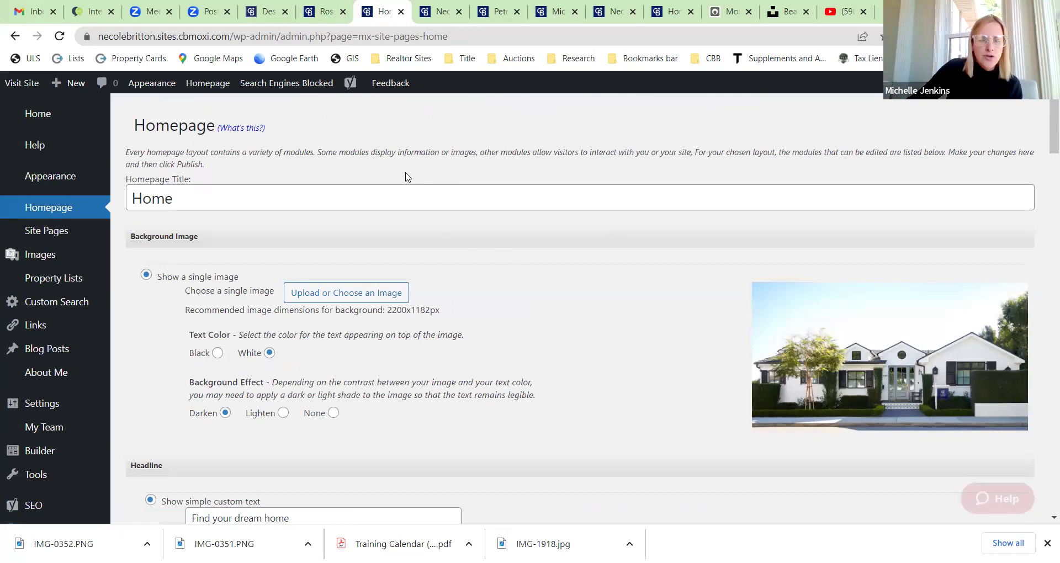
scroll(279, 248, down, 15)
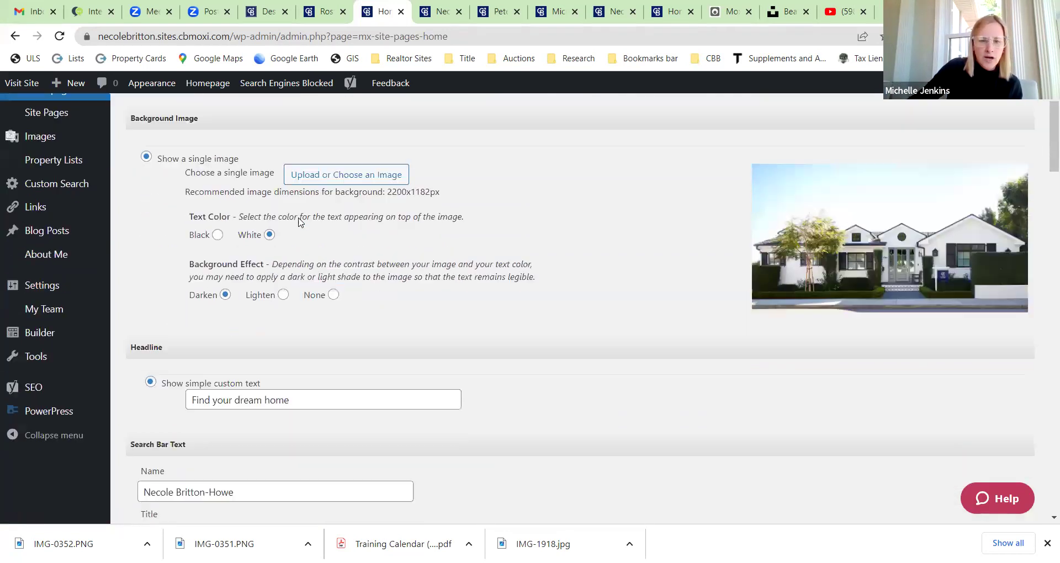
scroll(298, 222, down, 20)
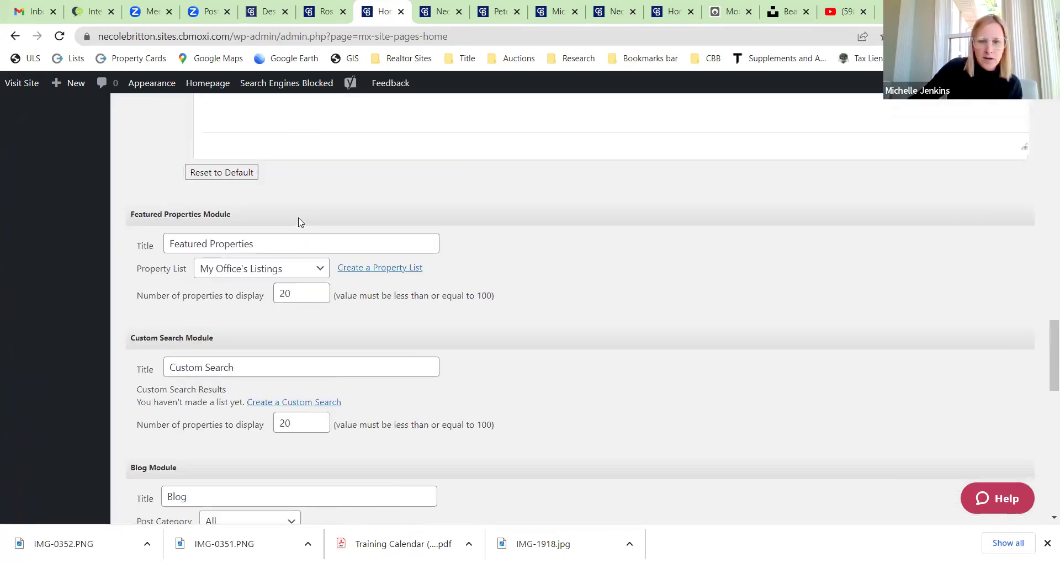
scroll(299, 222, up, 20)
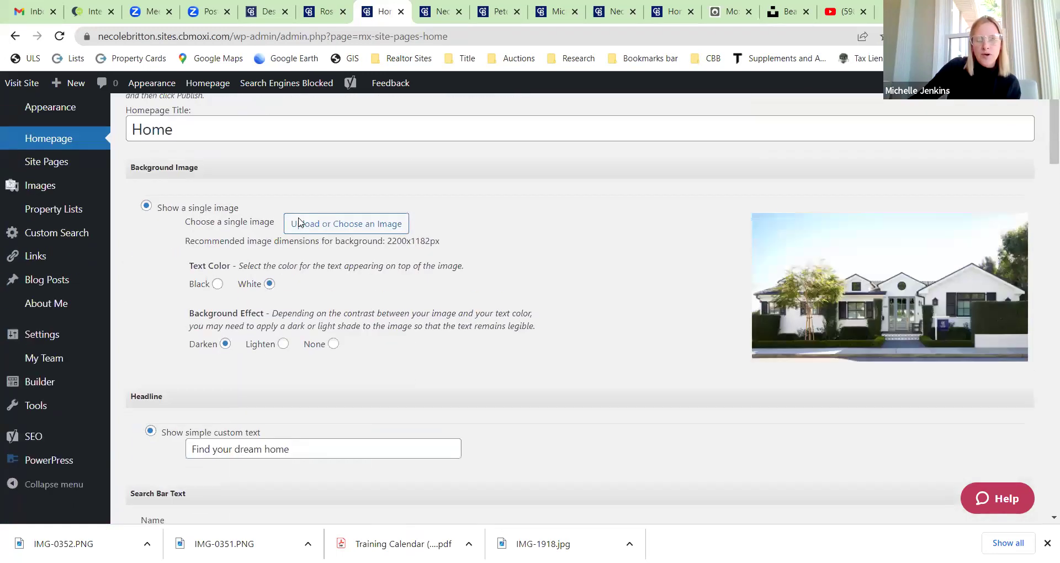
Step: Examine the Dreams Start Here example homepage from header to footer as a module reference, then return to the Homepage settings
click(557, 12)
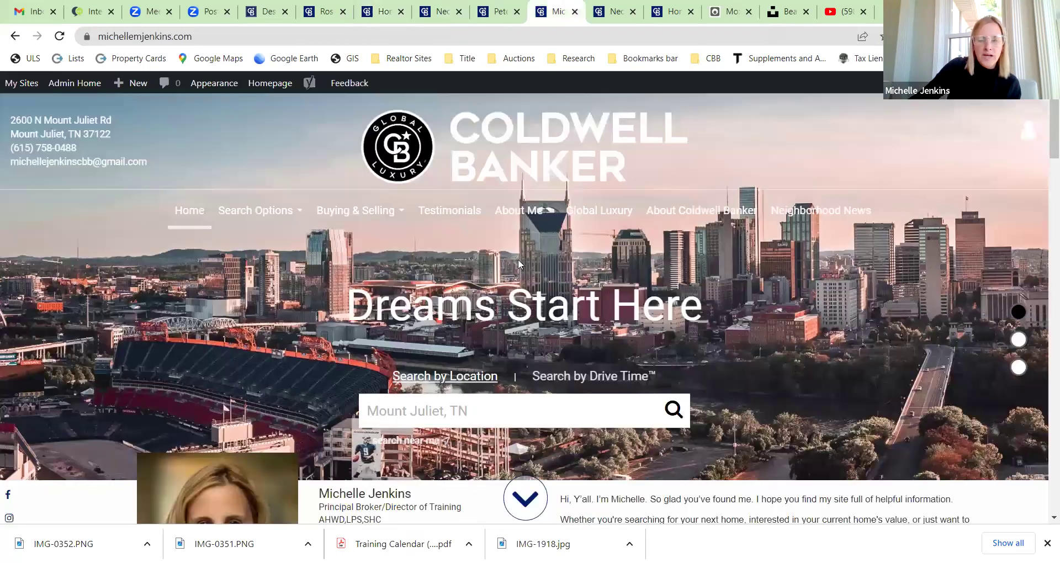
scroll(519, 190, down, 2)
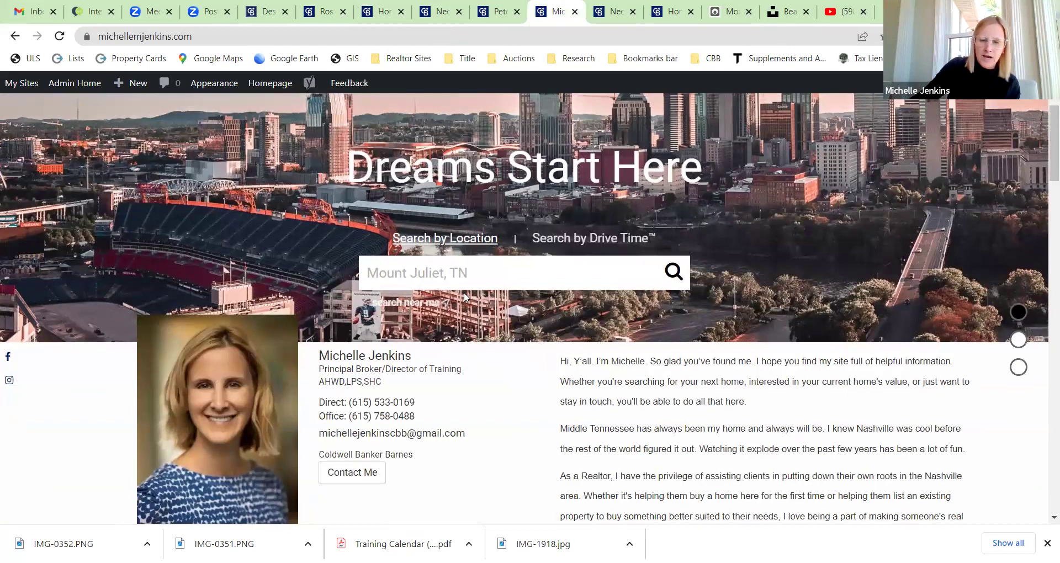
scroll(464, 296, down, 6)
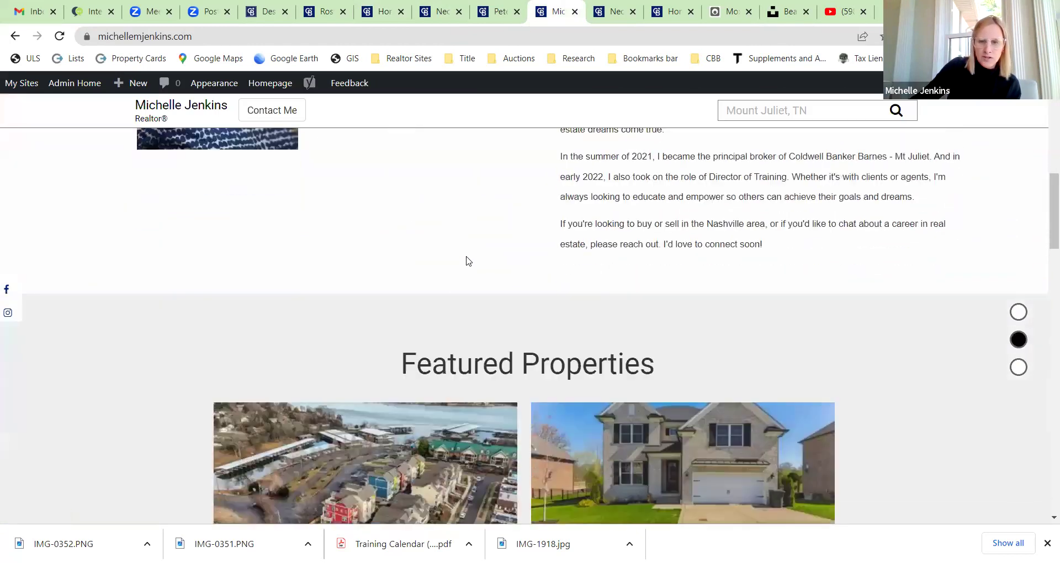
scroll(467, 262, down, 15)
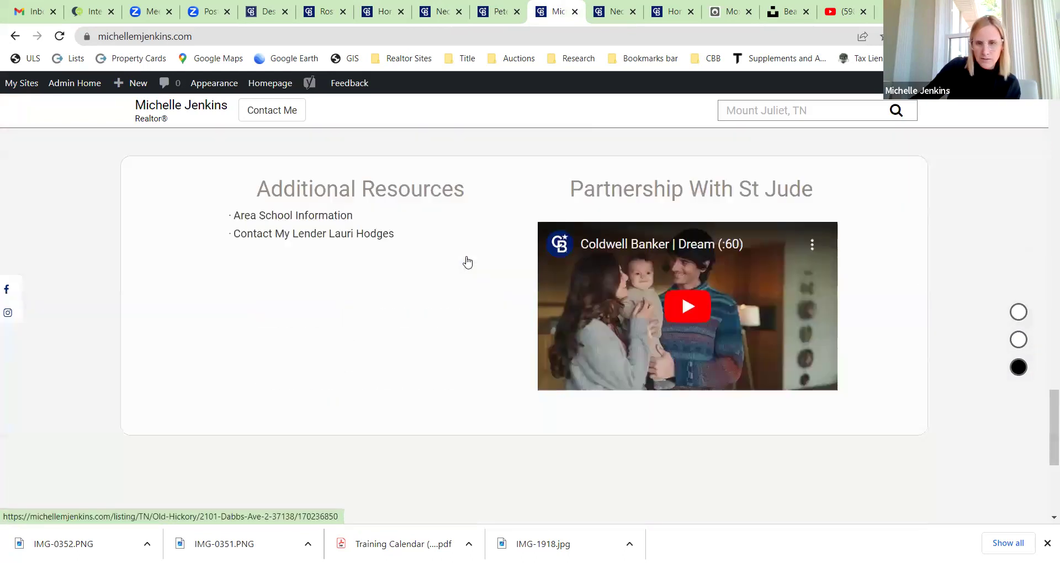
scroll(467, 262, down, 5)
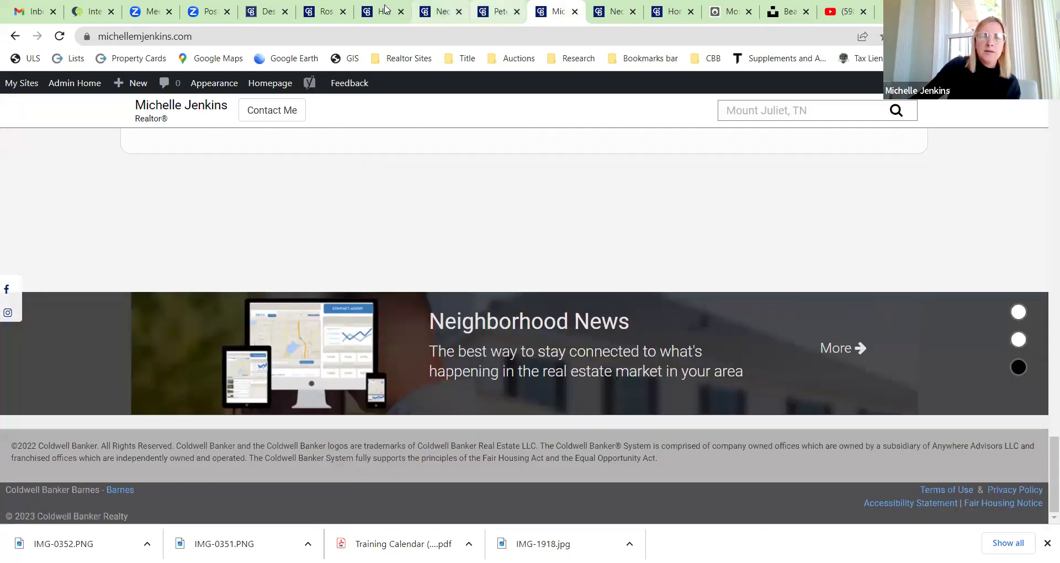
click(384, 10)
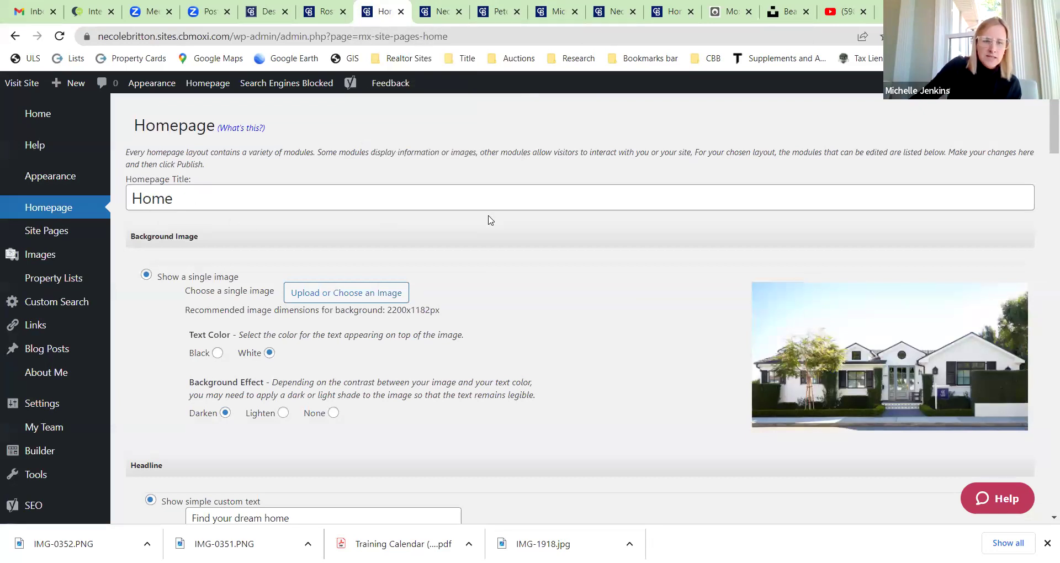
Step: Compare the Background Image setting with the agent's live homepage, then return to the Homepage settings
scroll(490, 221, down, 3)
scroll(490, 221, up, 3)
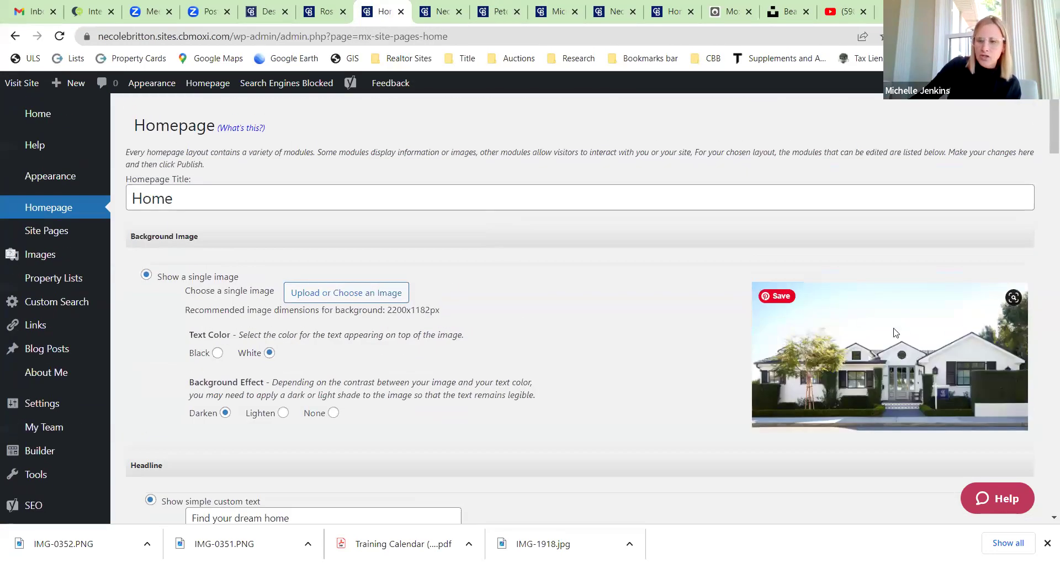
click(434, 11)
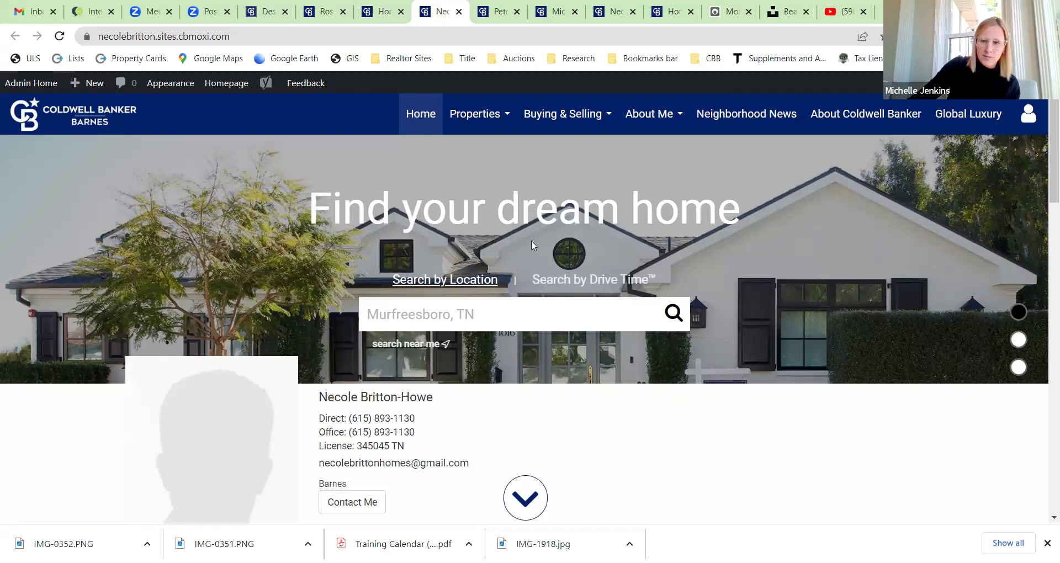
click(383, 11)
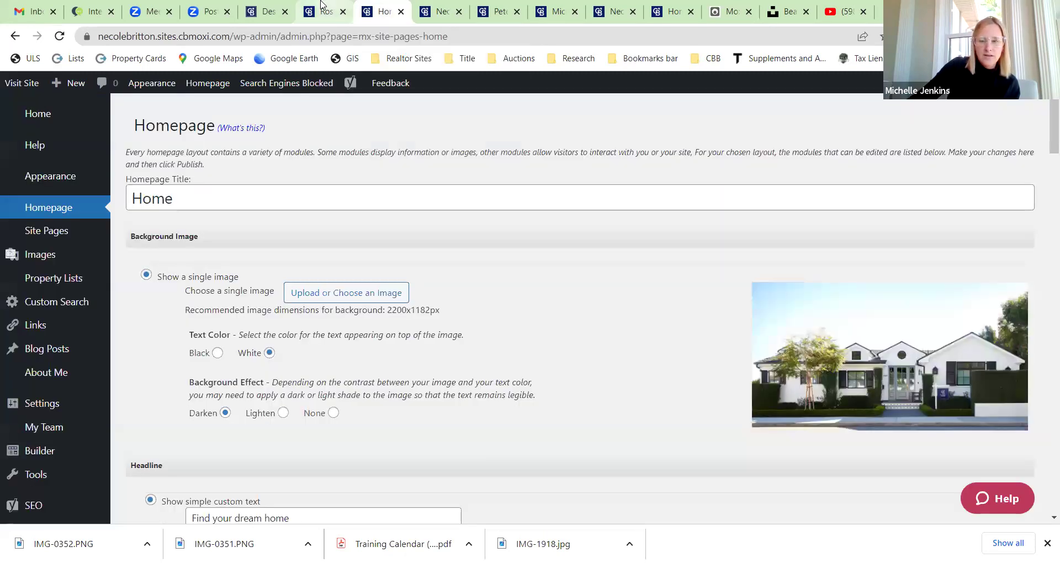
Step: Browse the stock photos in the Image Gallery for the homepage background, then close the image chooser without selecting one
scroll(535, 299, down, 1)
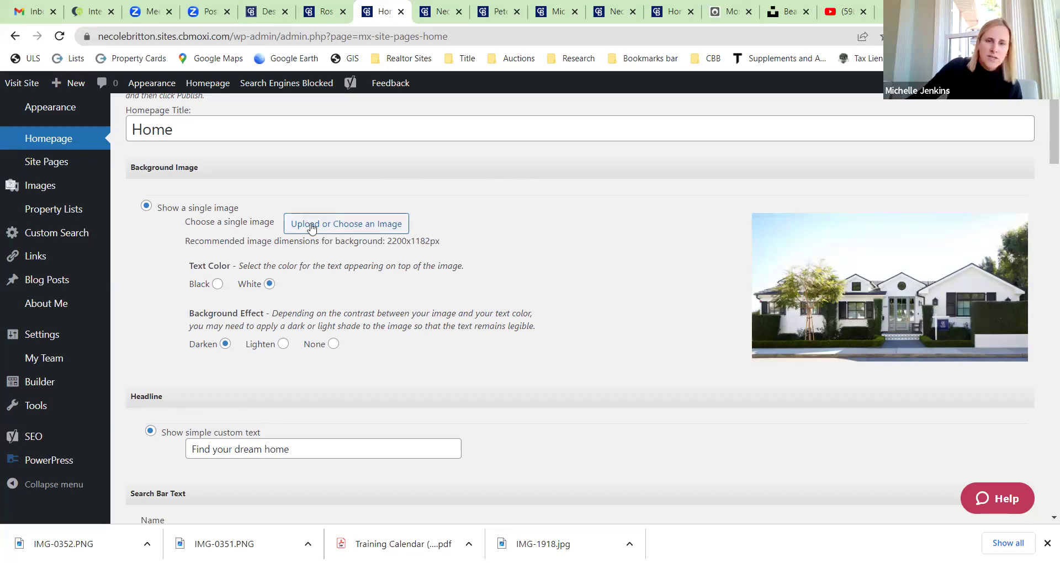
click(343, 229)
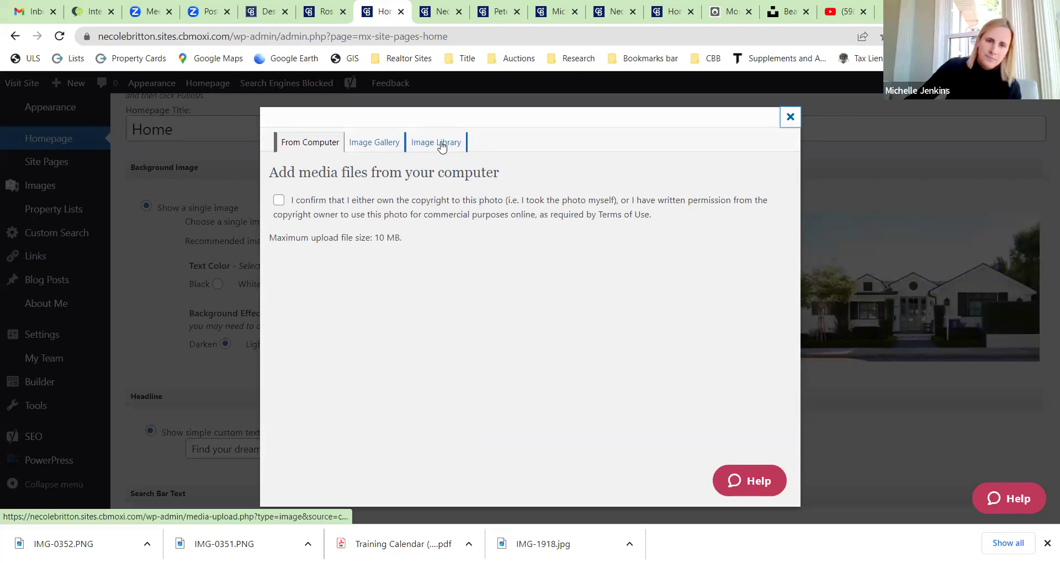
click(373, 144)
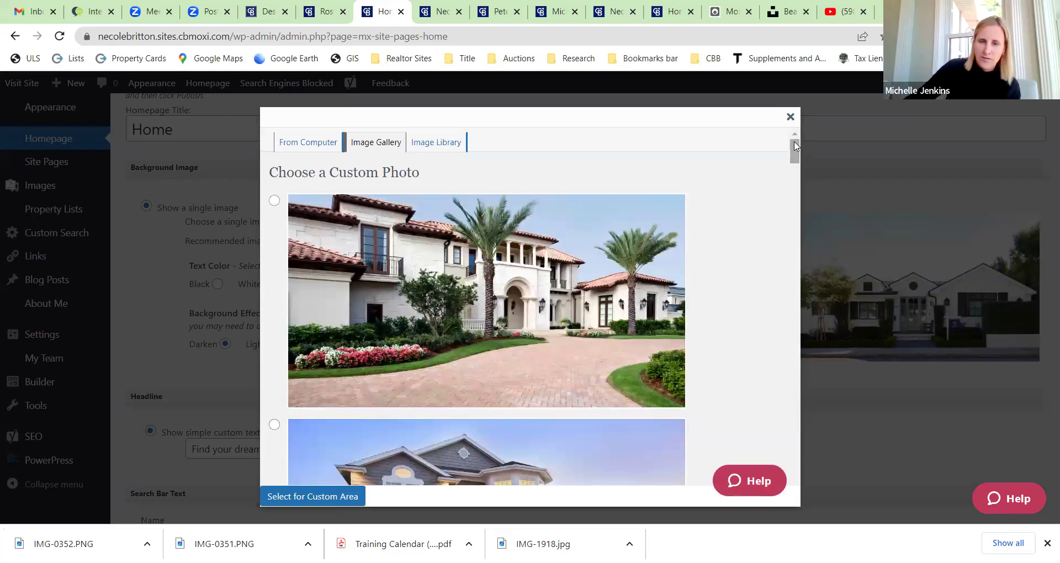
scroll(795, 145, down, 15)
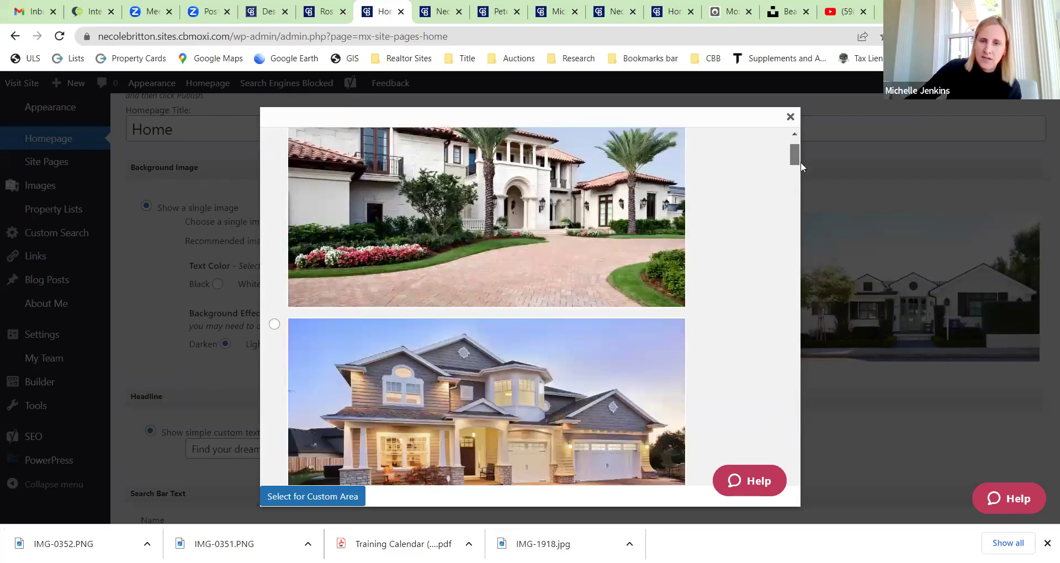
scroll(781, 272, down, 20)
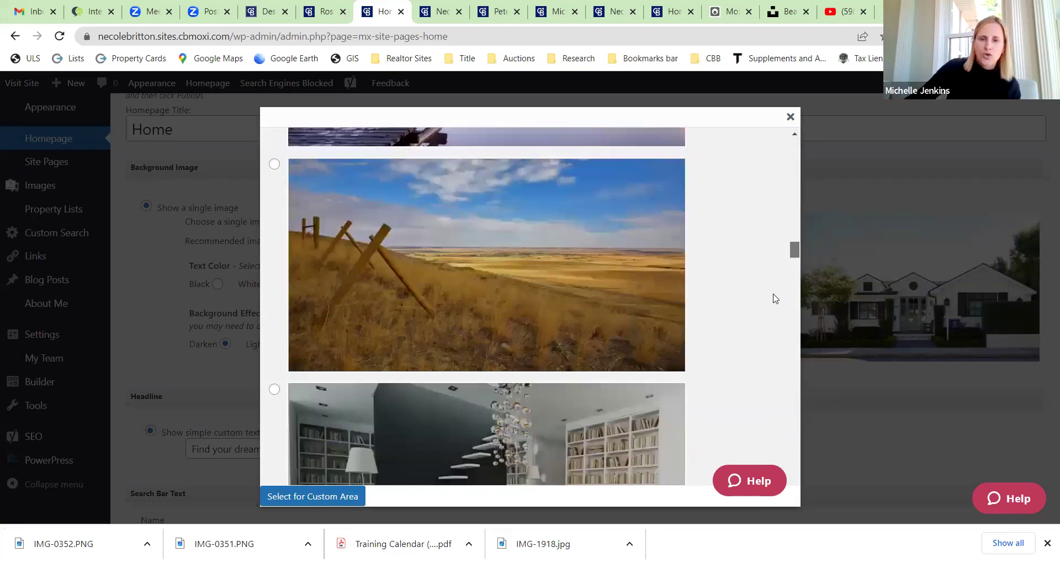
scroll(744, 277, down, 10)
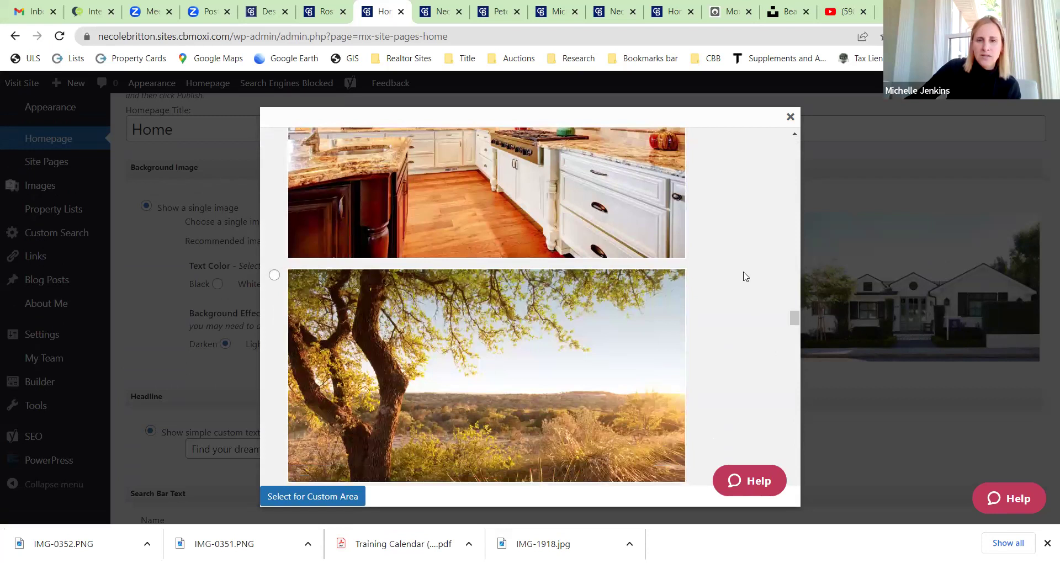
scroll(744, 277, down, 4)
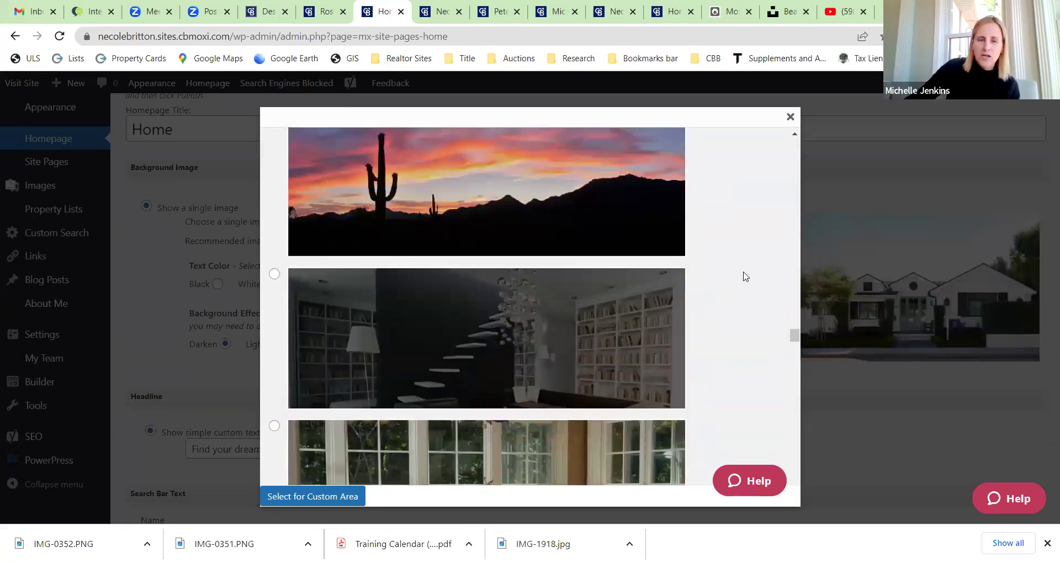
scroll(744, 277, down, 12)
scroll(744, 277, down, 14)
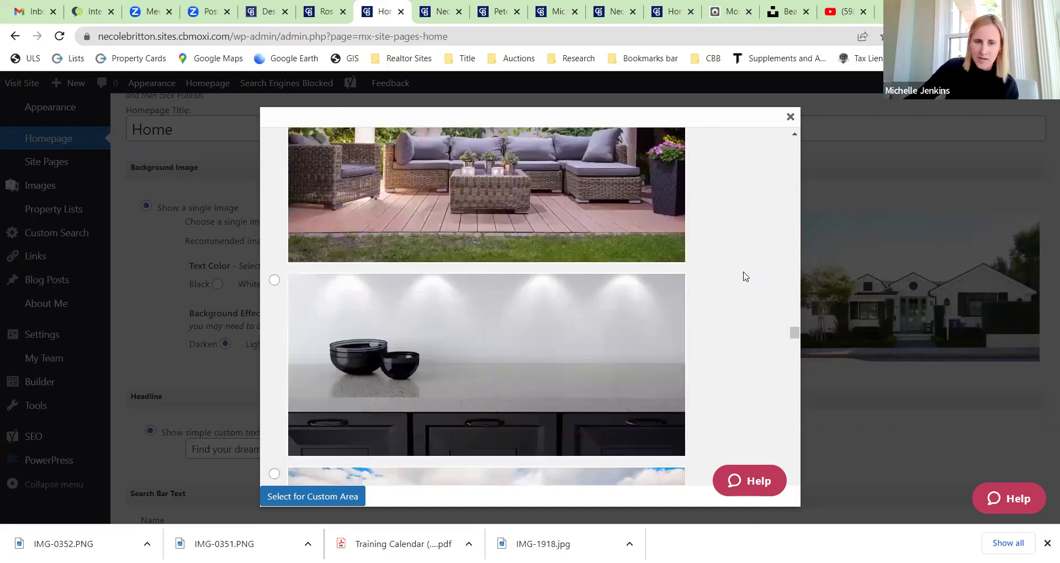
scroll(743, 278, down, 5)
scroll(730, 234, down, 5)
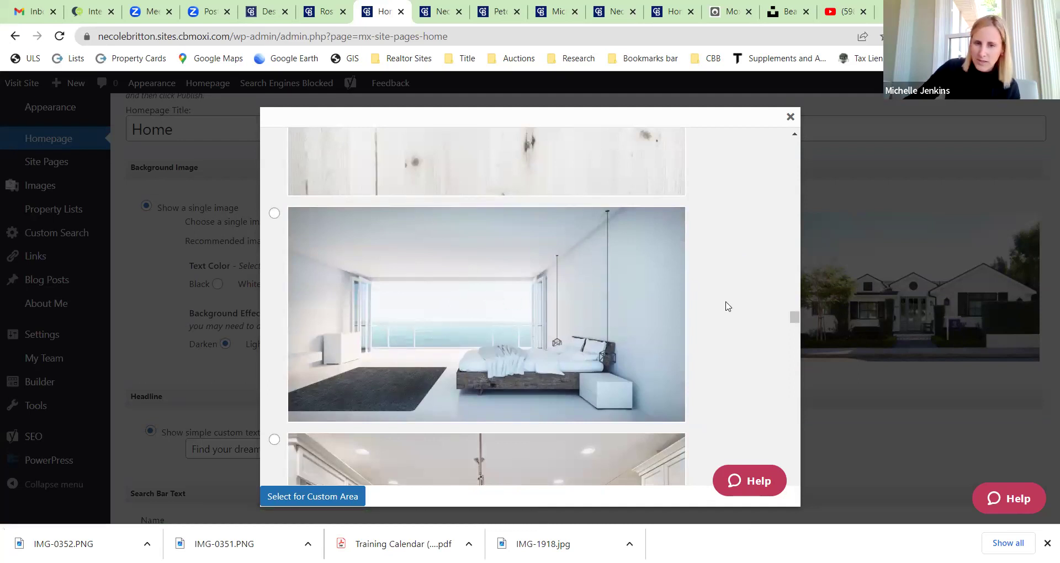
scroll(727, 307, down, 10)
scroll(727, 306, down, 10)
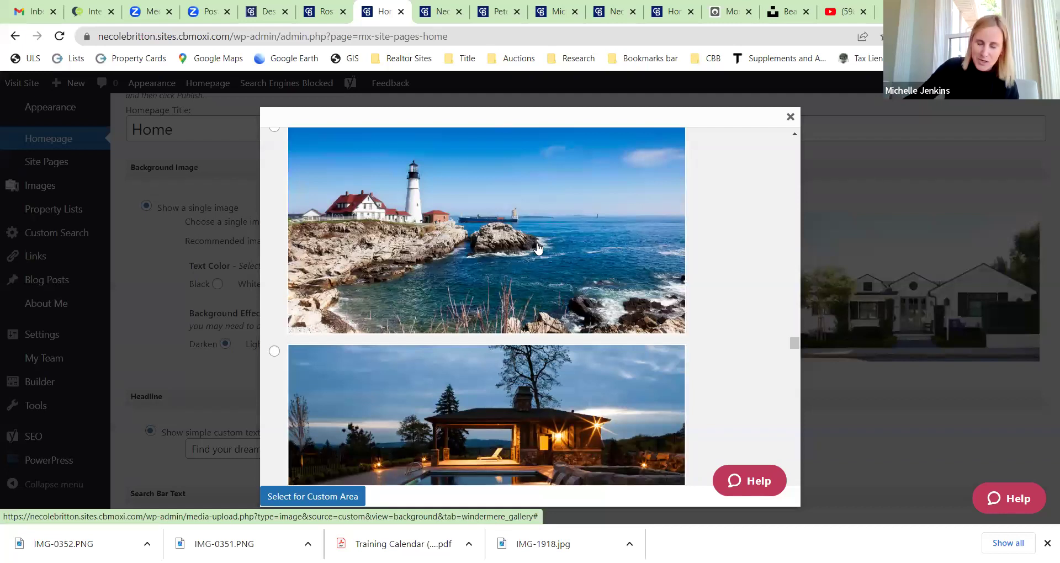
click(791, 119)
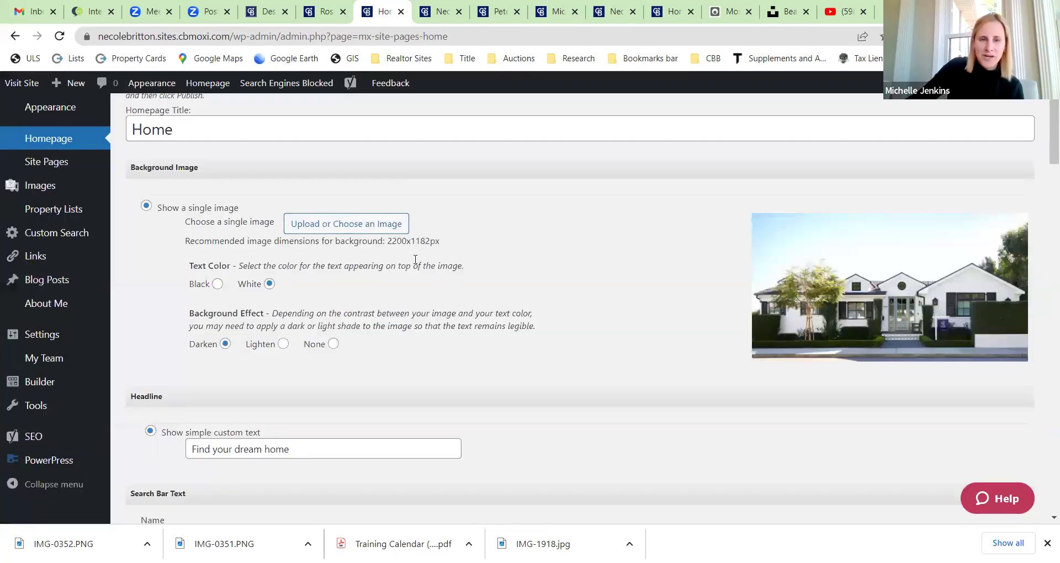
Step: Choose the sunlit patio photo with white sofas from the Image Gallery as the homepage background image
click(341, 223)
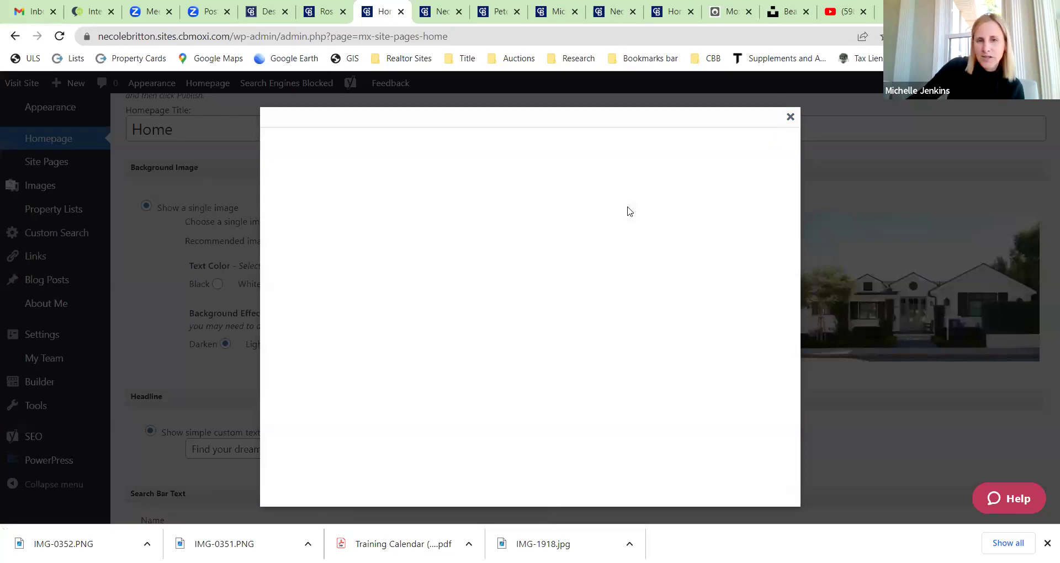
scroll(608, 244, down, 5)
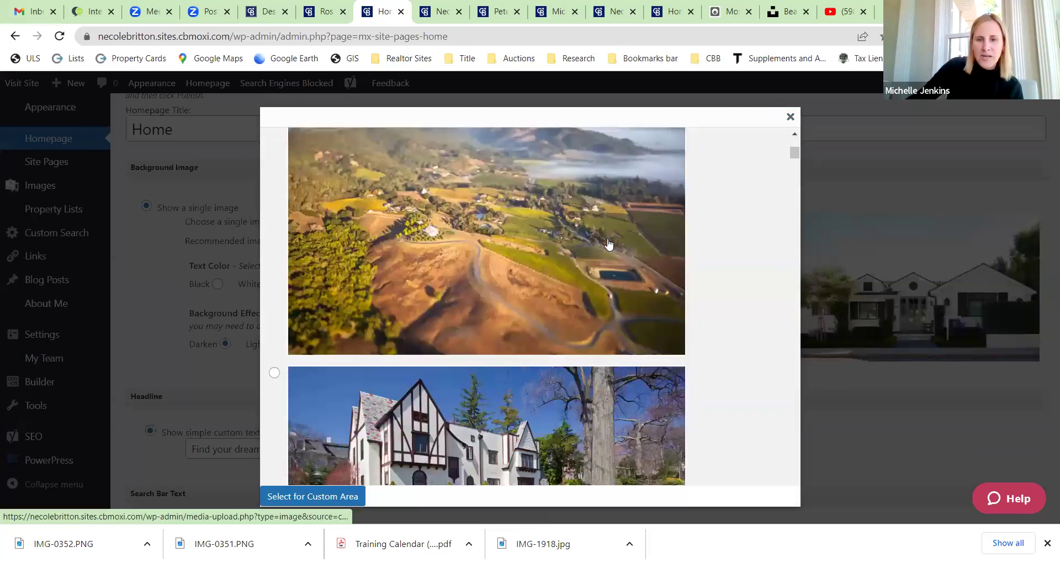
scroll(609, 244, down, 15)
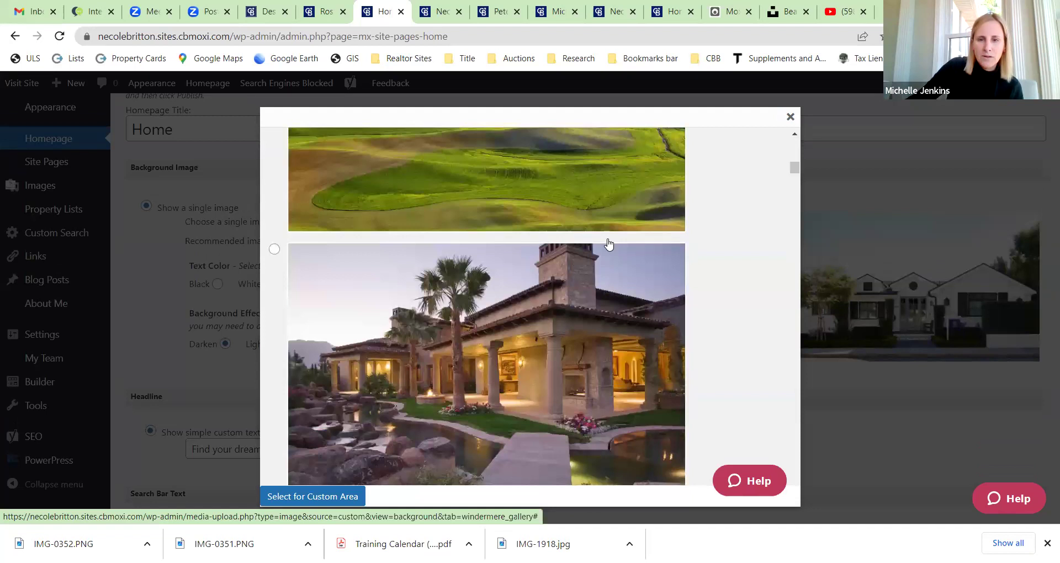
scroll(609, 244, up, 2)
scroll(609, 243, down, 2)
scroll(609, 243, down, 3)
scroll(608, 243, up, 1)
scroll(609, 244, down, 5)
scroll(608, 243, up, 3)
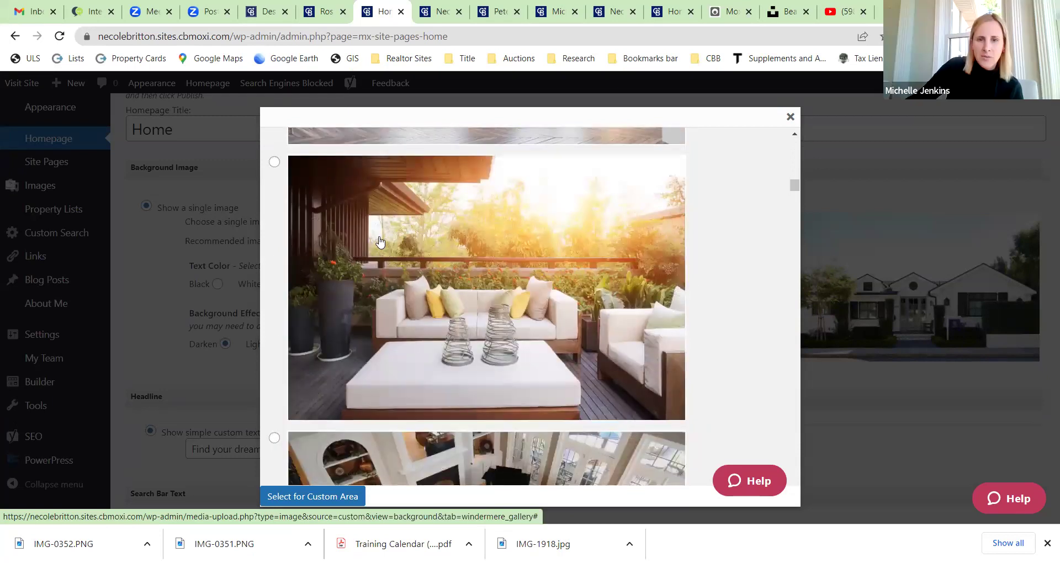
click(463, 225)
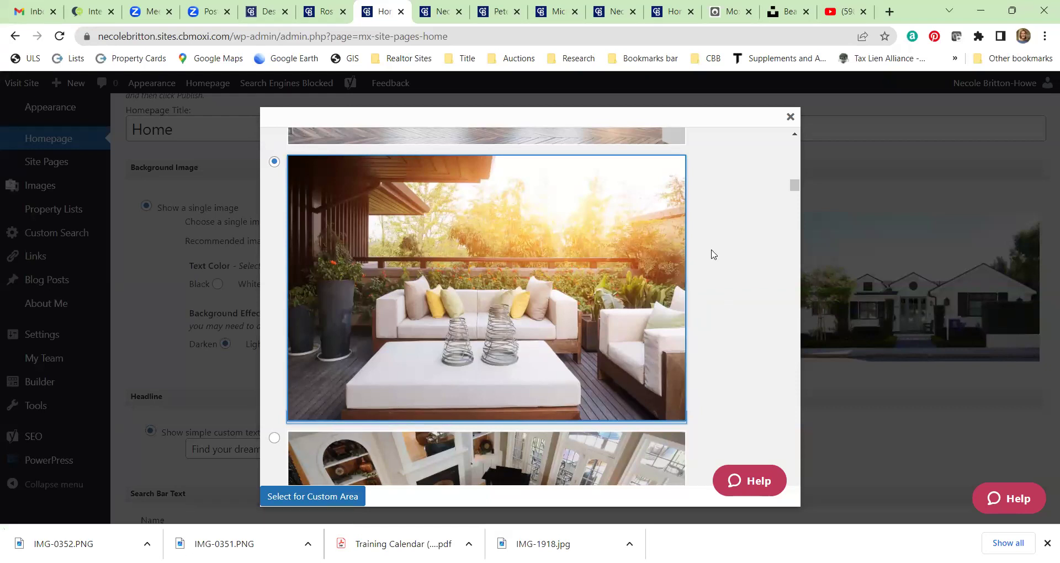
click(308, 497)
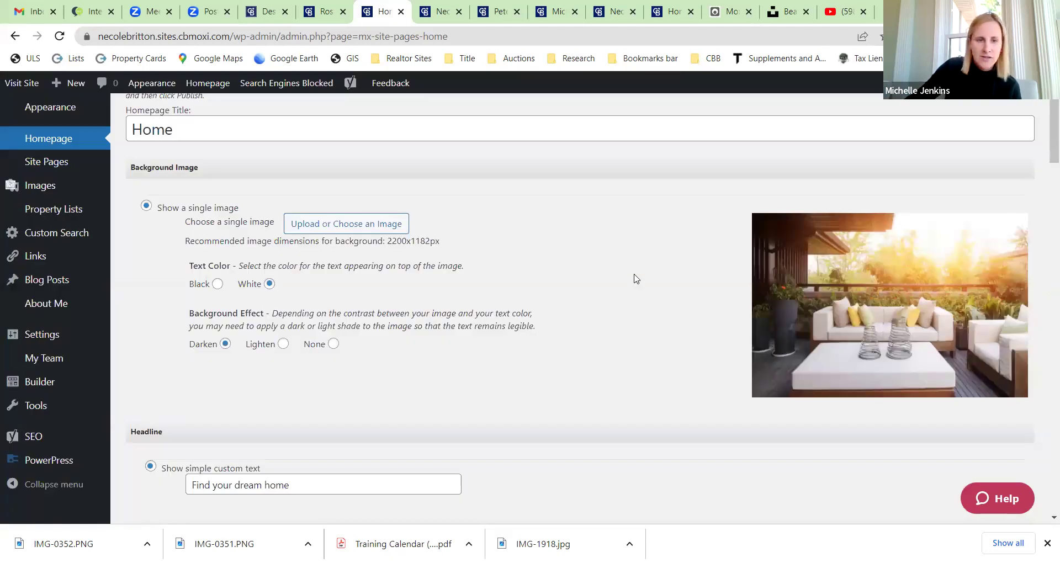
Step: Publish the homepage changes and reload the agent's live homepage to check the background, then return to the Homepage settings
scroll(513, 241, down, 15)
scroll(514, 243, down, 20)
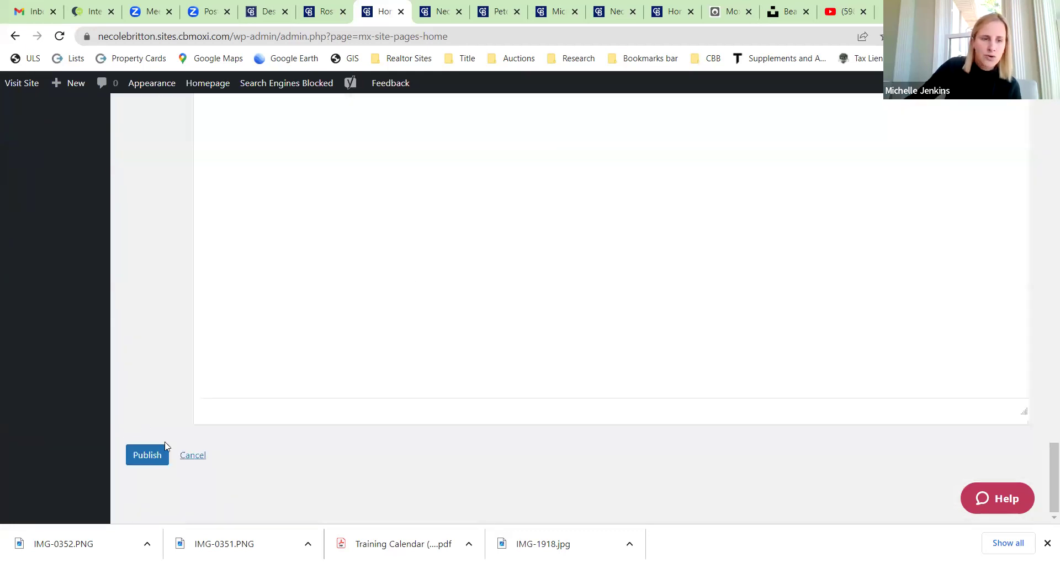
click(155, 455)
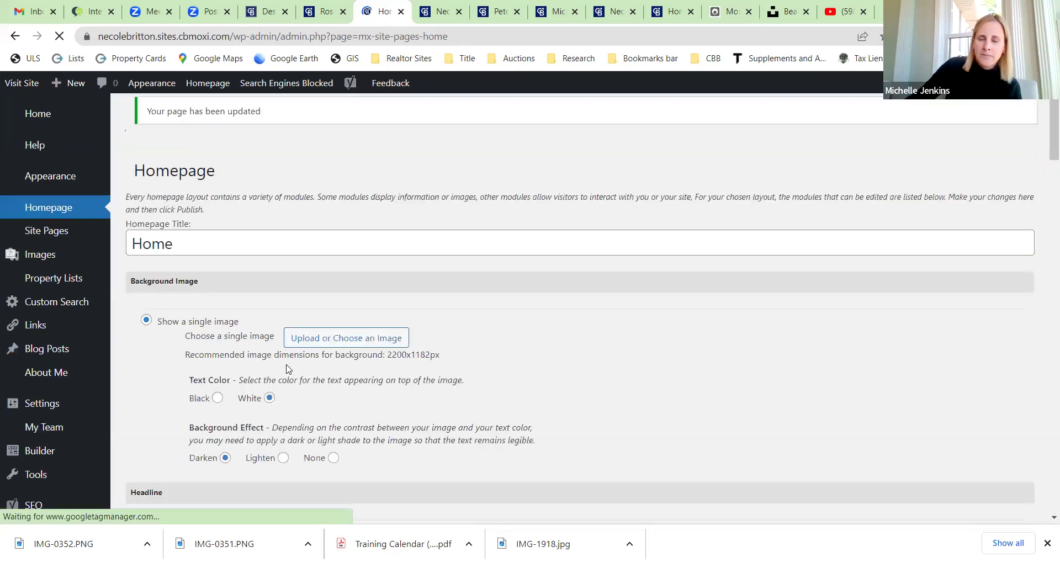
click(444, 8)
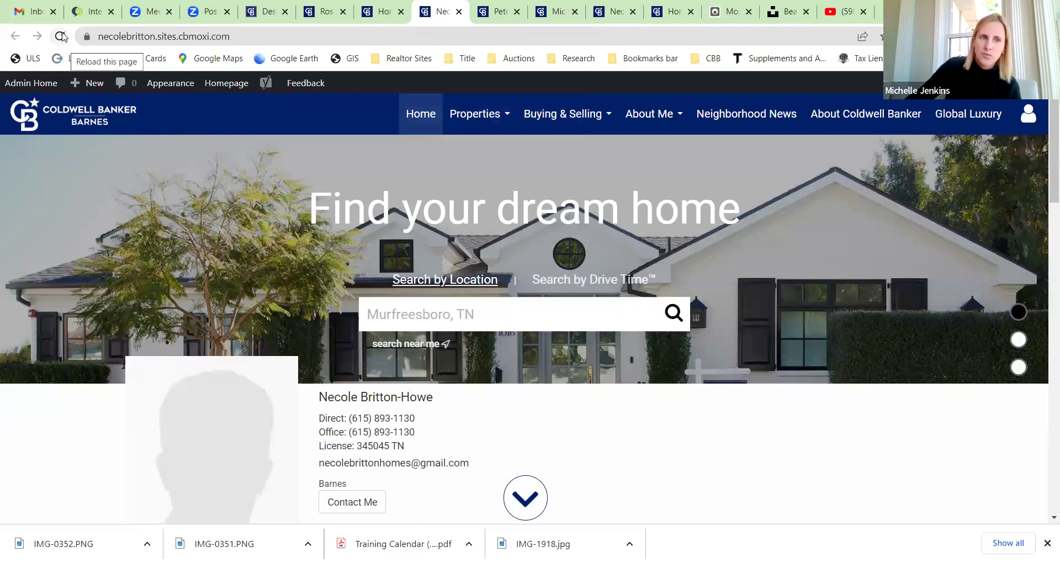
key(F5)
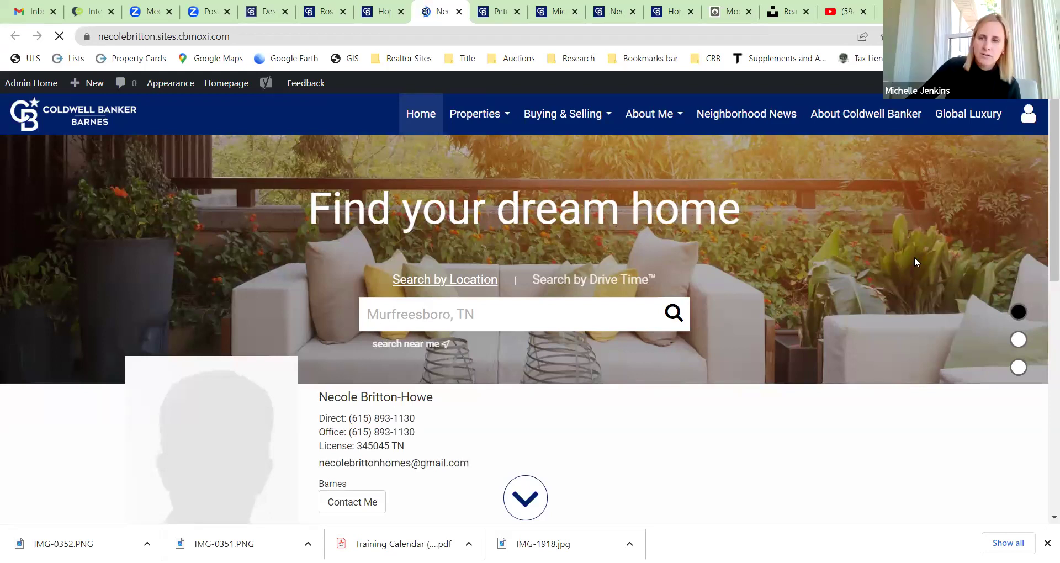
click(381, 6)
scroll(525, 324, down, 1)
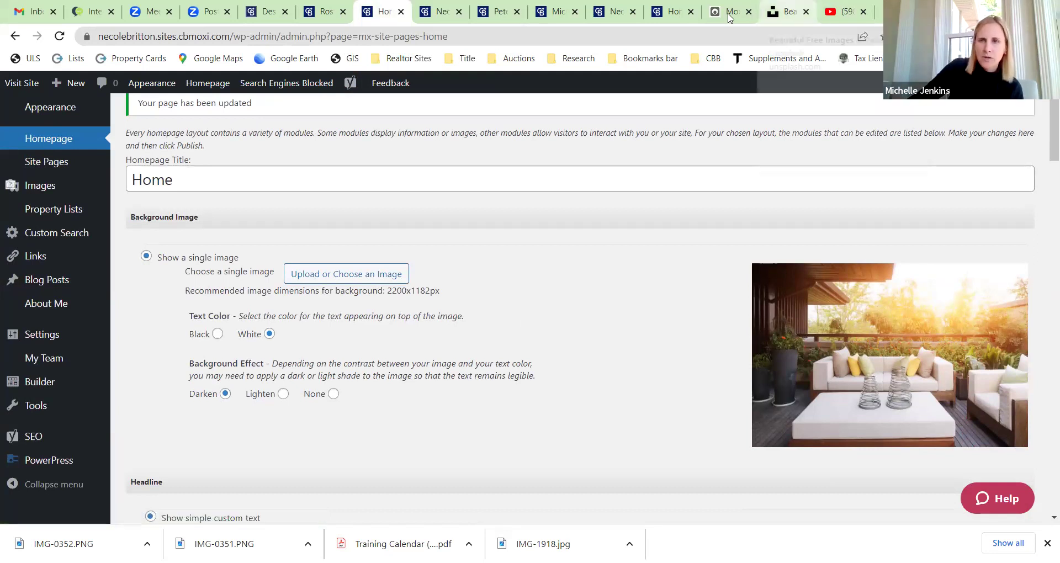
Step: Switch to the Unsplash website and search its photos for "nashville"
click(788, 5)
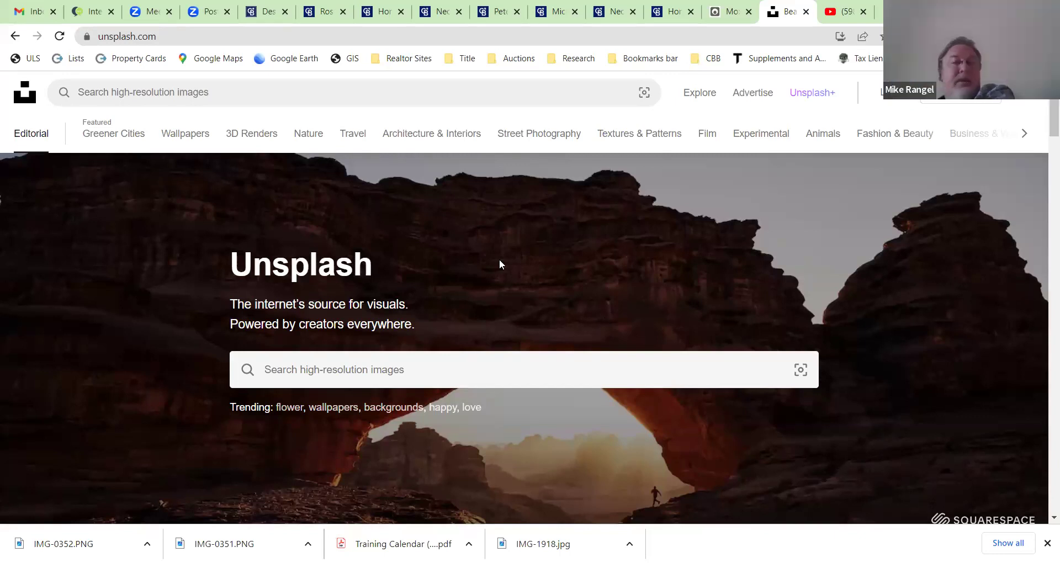
click(326, 371)
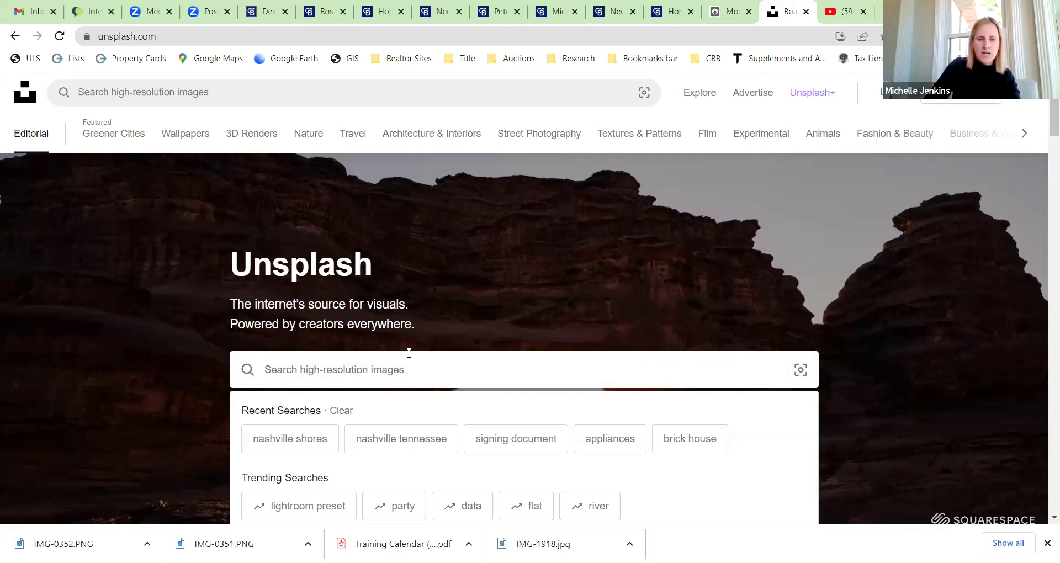
text(nashville)
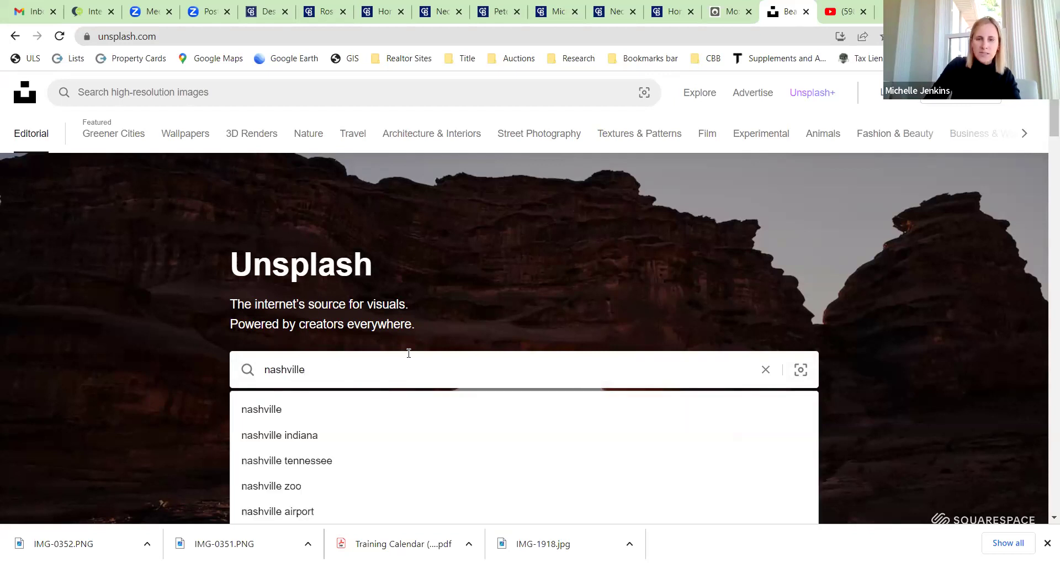
click(273, 418)
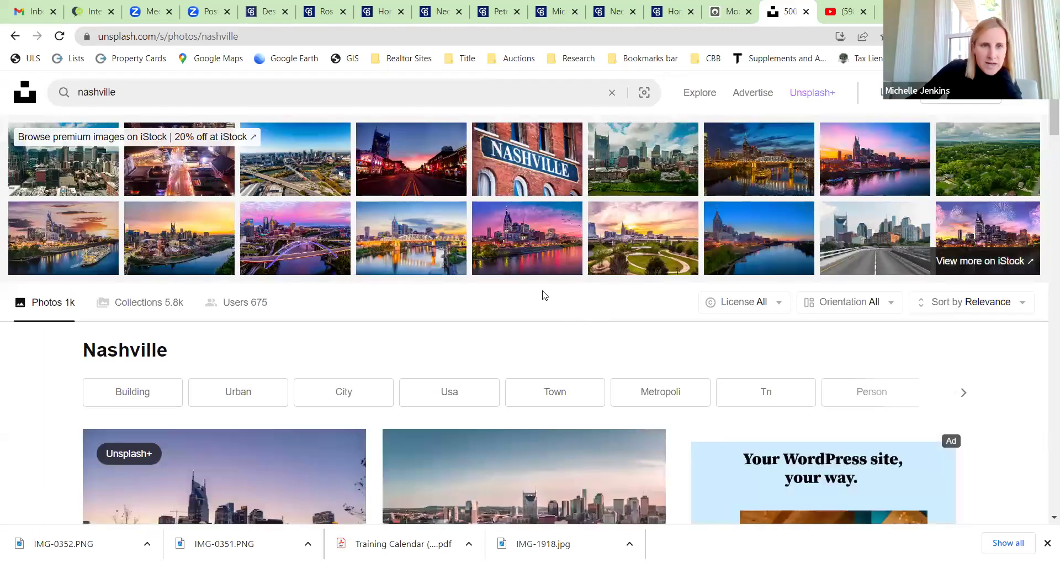
Step: Browse the Nashville photo results for skyline and downtown pictures suitable as a homepage background
scroll(486, 286, down, 5)
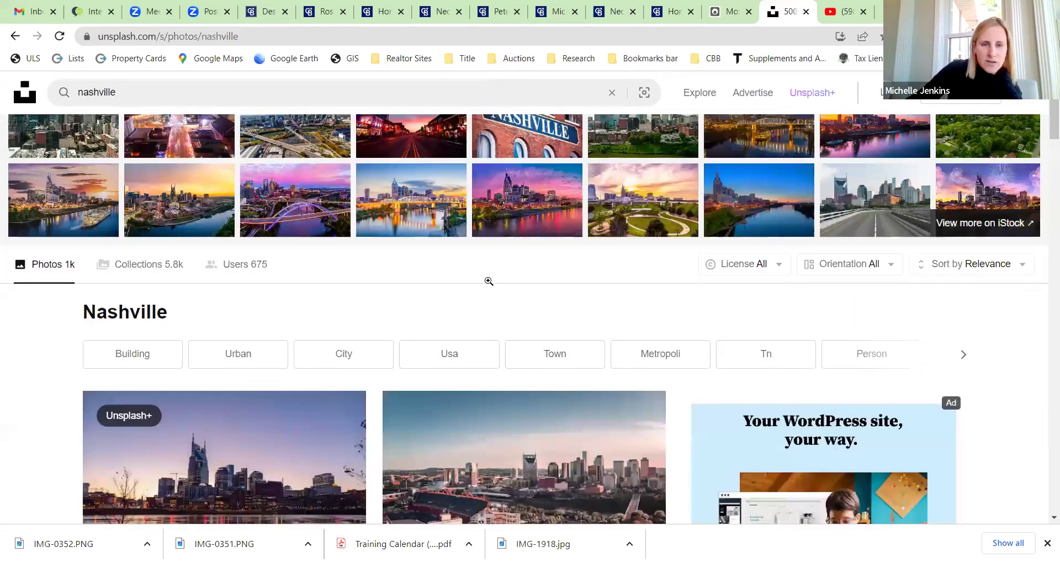
scroll(489, 286, up, 2)
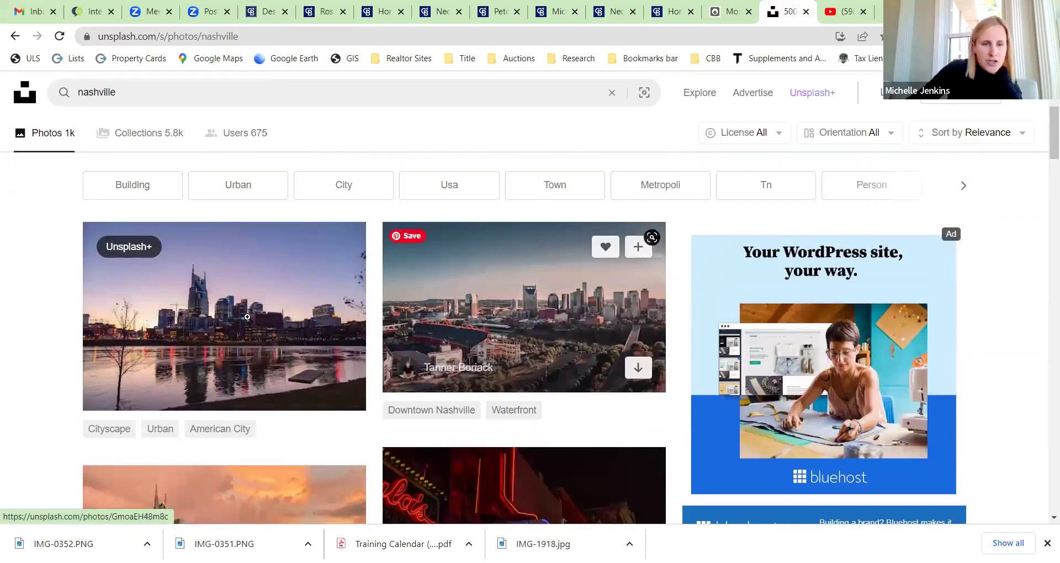
scroll(249, 322, down, 3)
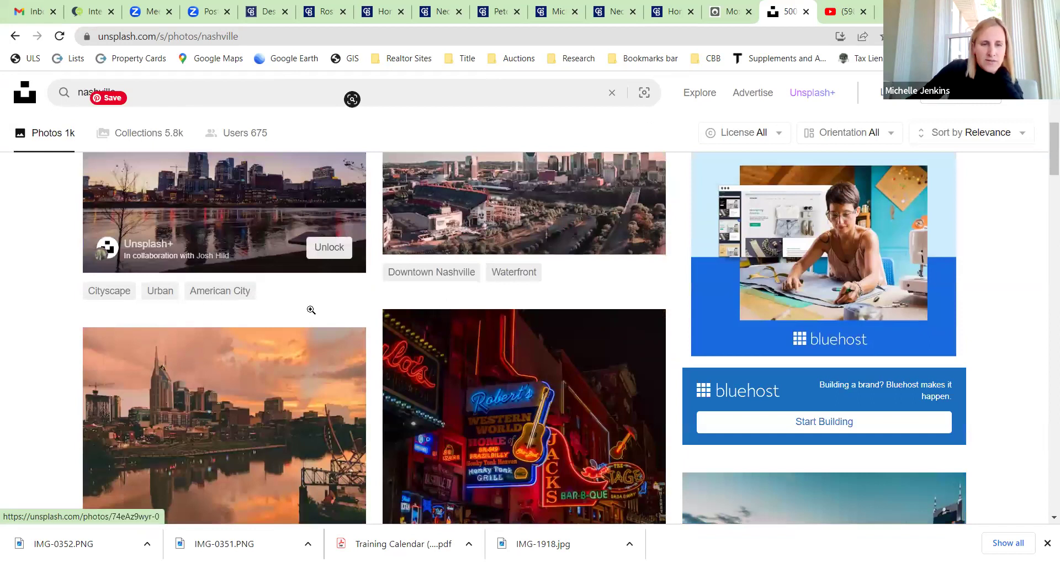
scroll(311, 310, down, 10)
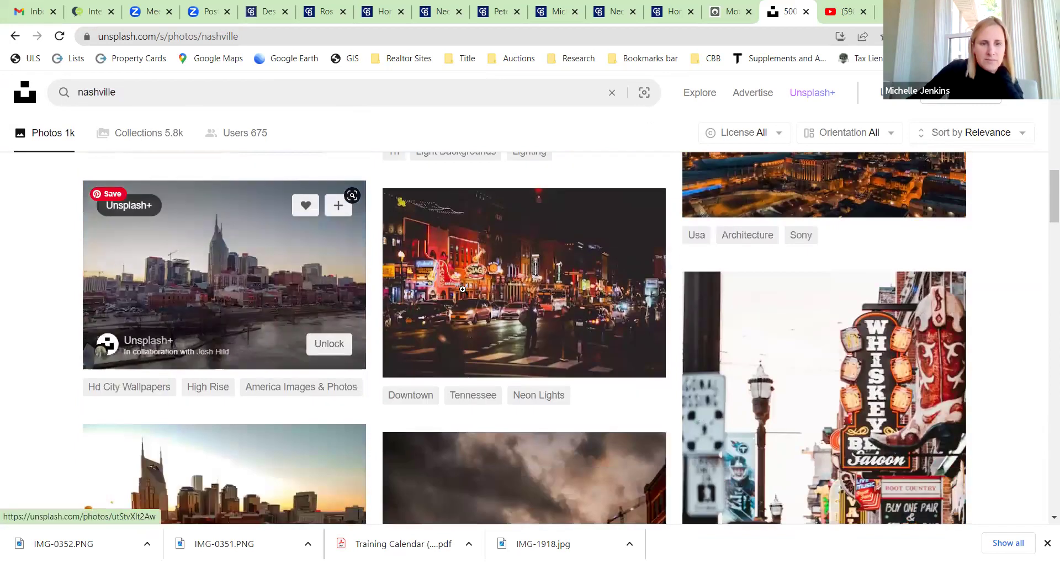
scroll(463, 289, down, 3)
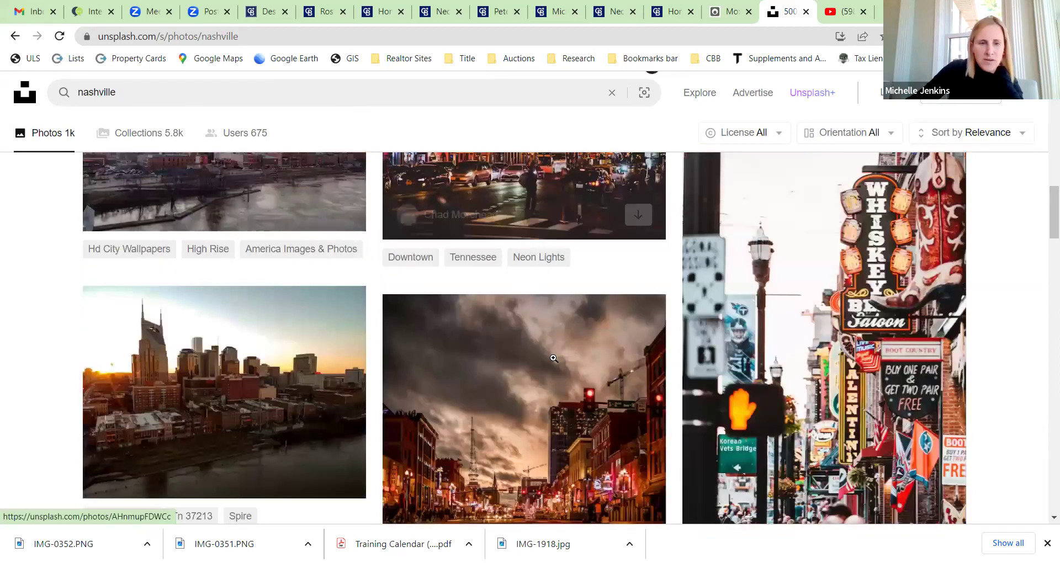
scroll(499, 365, down, 3)
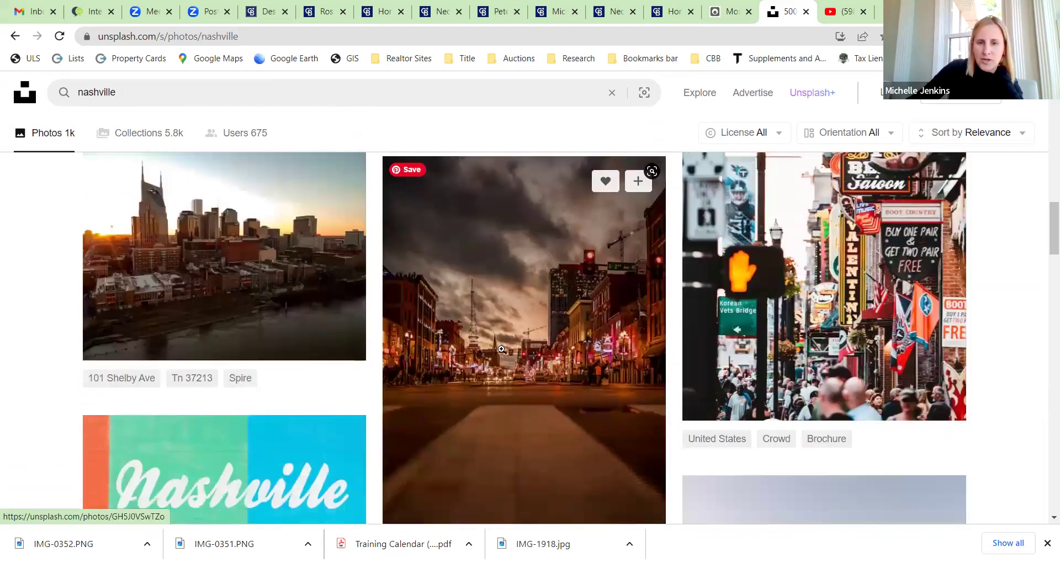
scroll(502, 349, down, 1)
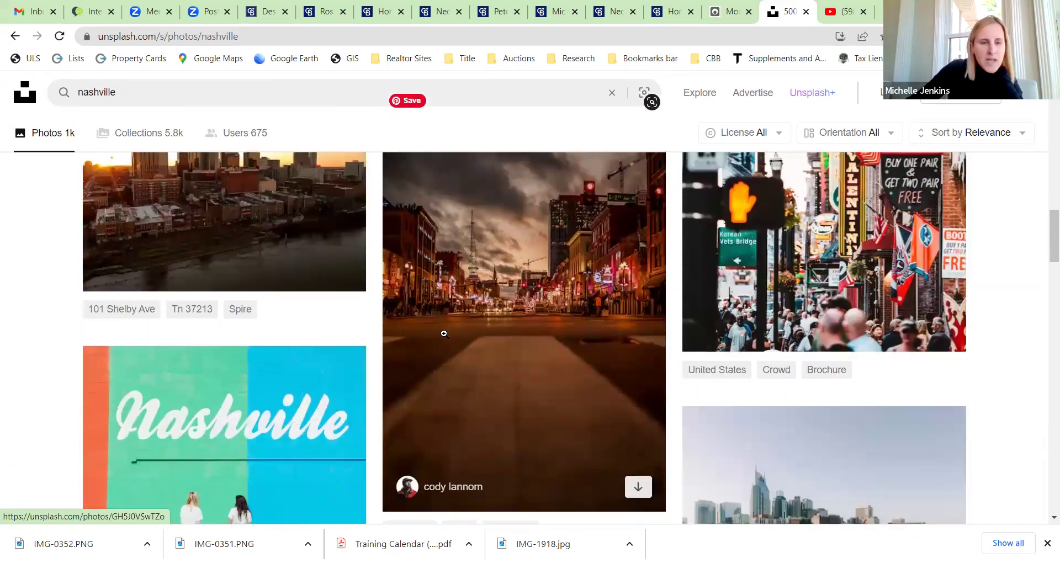
scroll(444, 334, up, 1)
scroll(444, 335, down, 5)
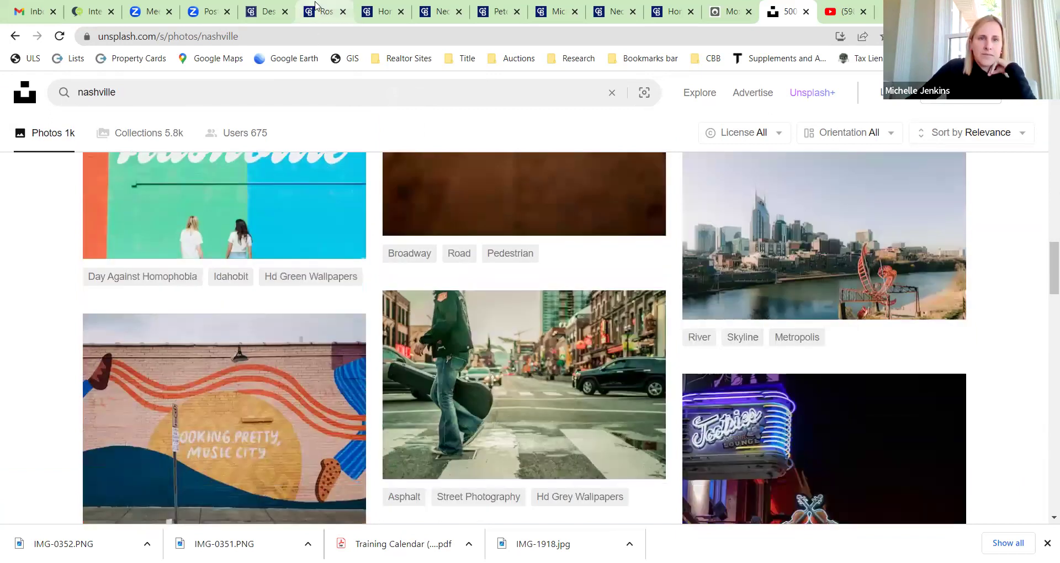
Step: Back in the Homepage settings, confirm the photo copyright statement to view the background's computer-upload option, then close the chooser without uploading
click(317, 8)
click(383, 12)
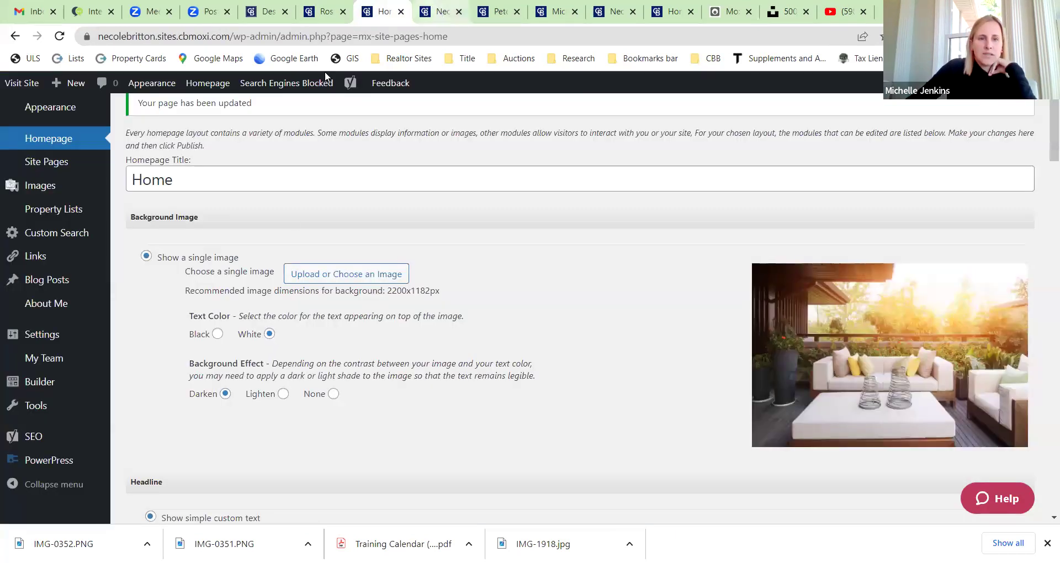
click(356, 275)
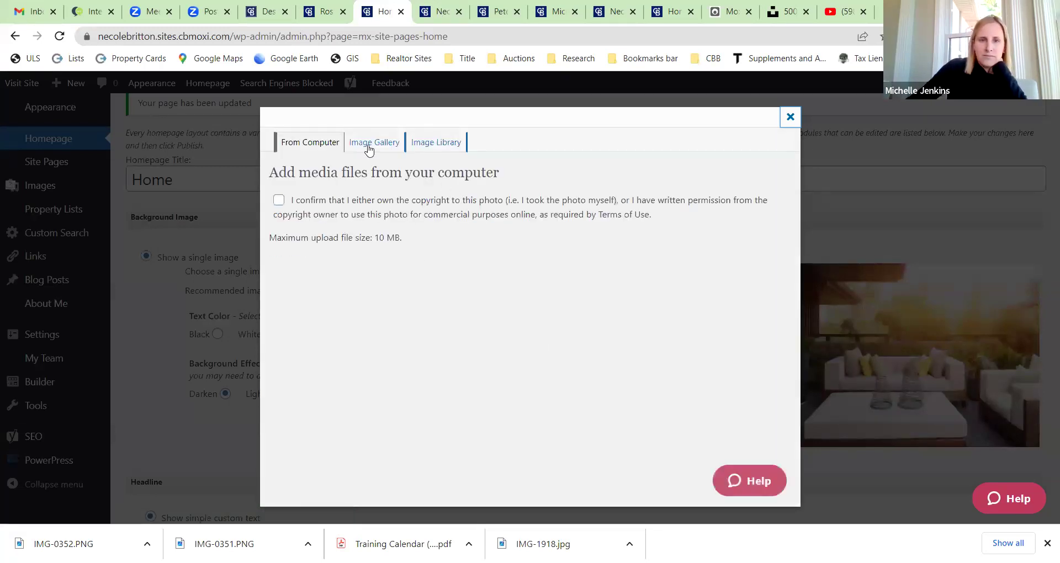
click(278, 203)
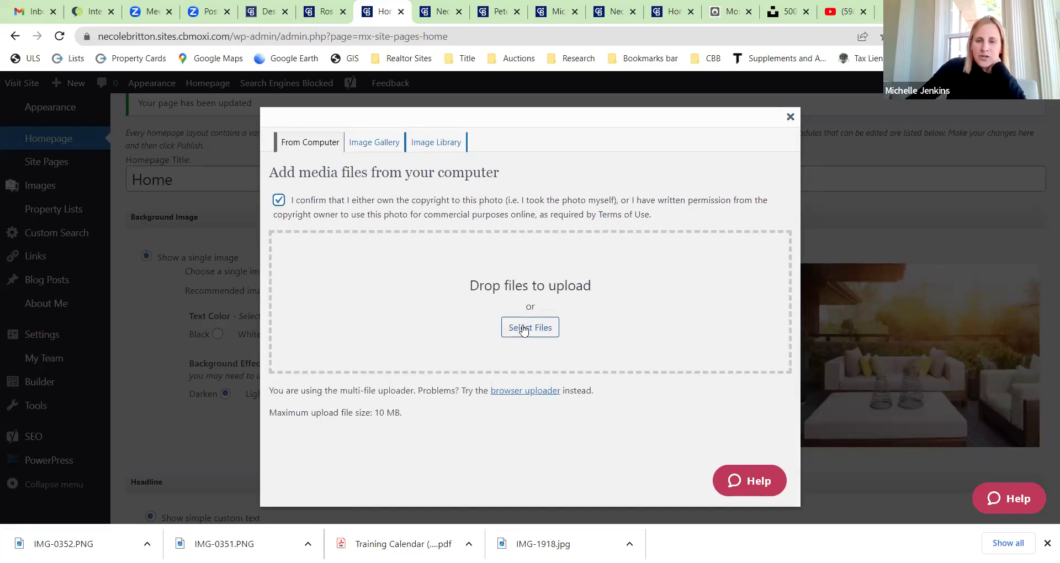
click(791, 117)
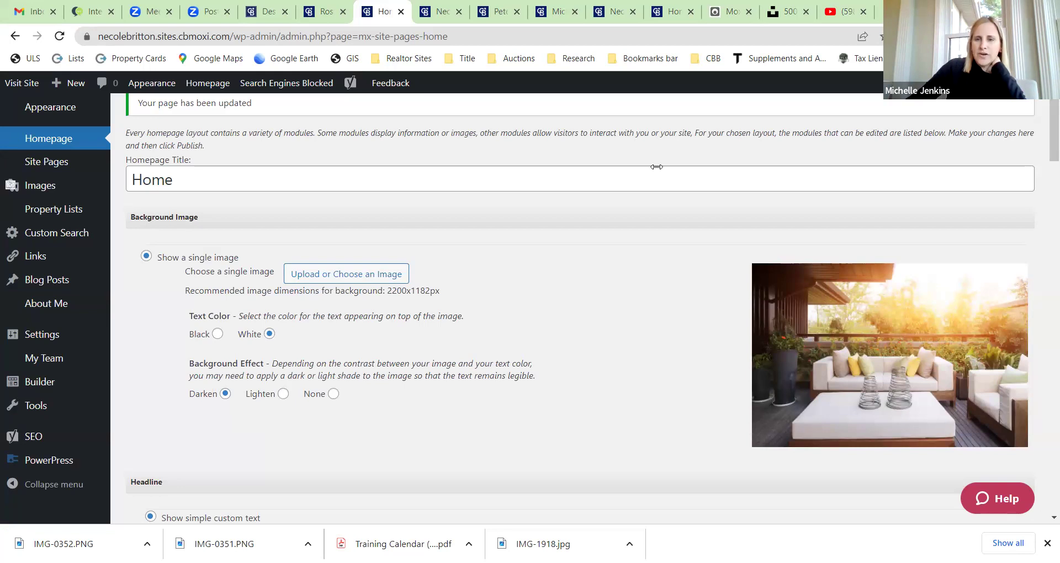
Step: Compare the Text Color and Background Effect settings with the Dreams Start Here example and the agent's live homepage, then return to the settings
scroll(674, 256, down, 6)
scroll(674, 256, up, 2)
scroll(672, 256, up, 3)
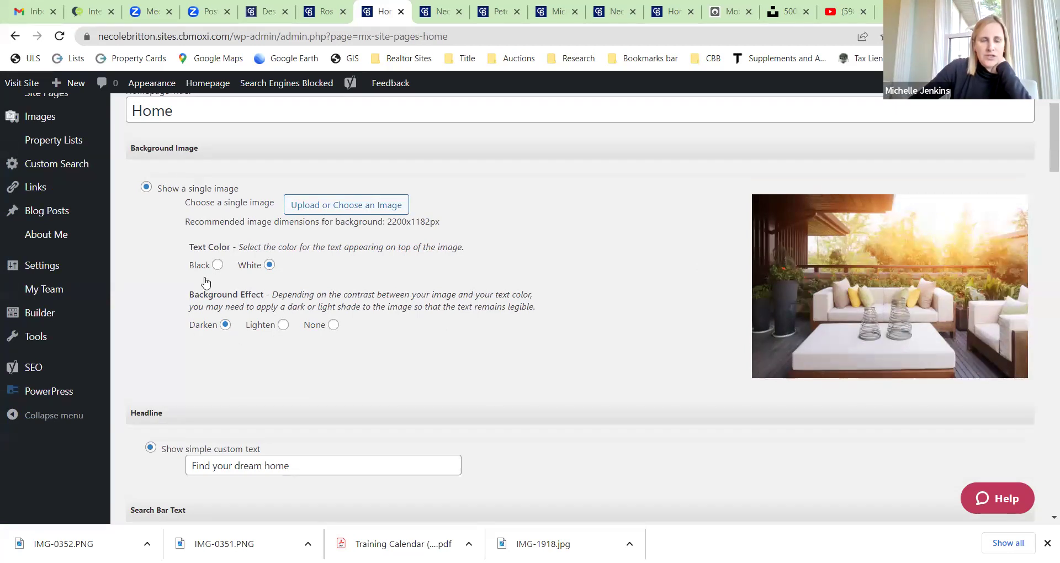
click(541, 11)
scroll(618, 235, up, 20)
scroll(609, 236, up, 1)
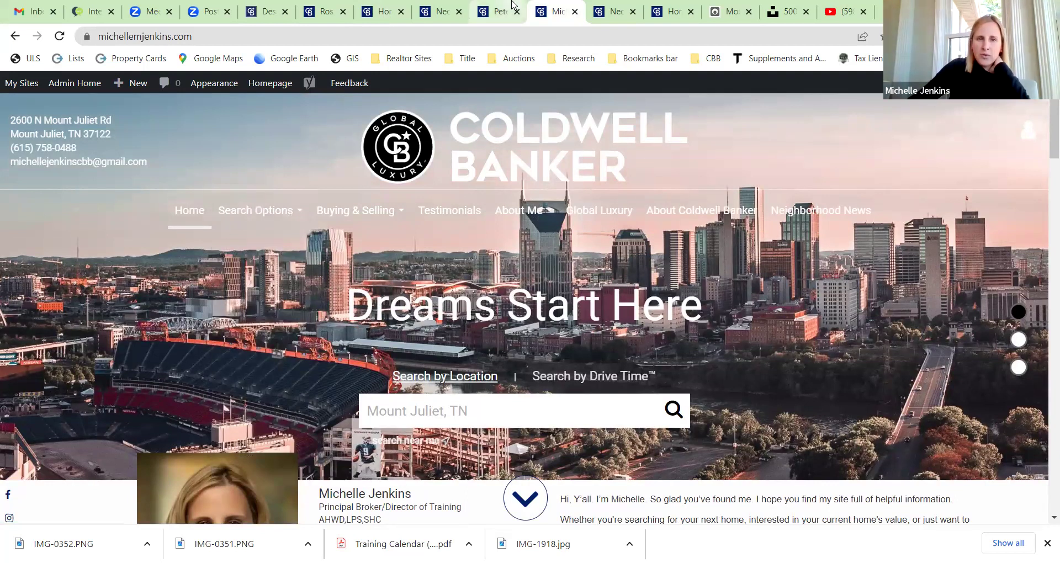
mouse_move(513, 5)
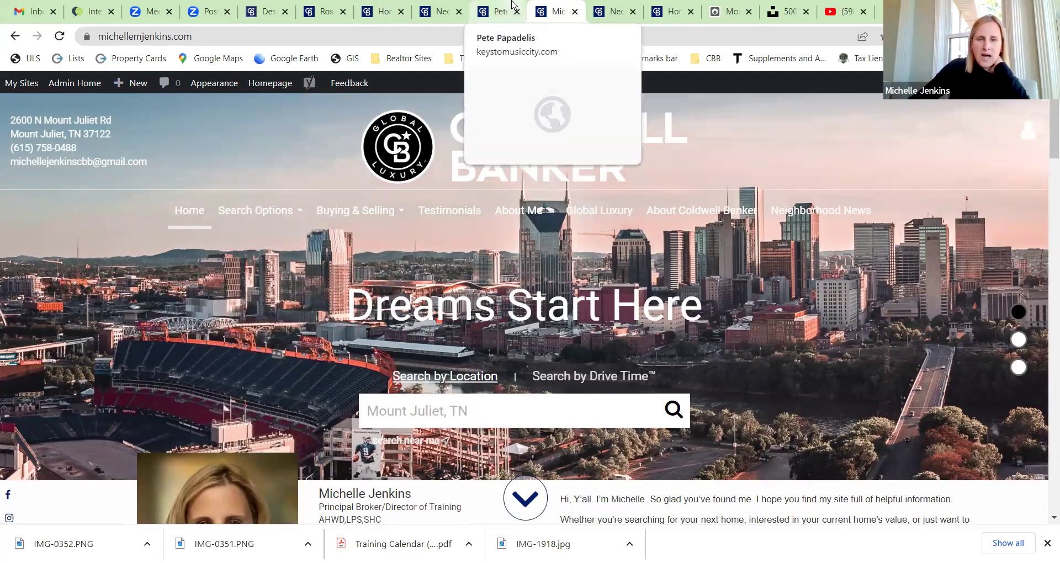
click(436, 11)
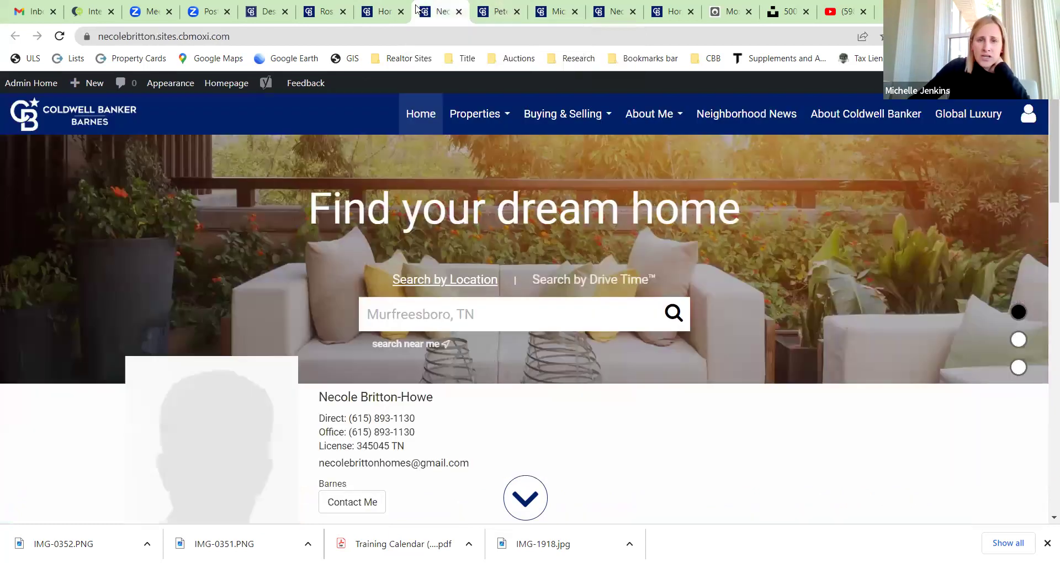
click(381, 8)
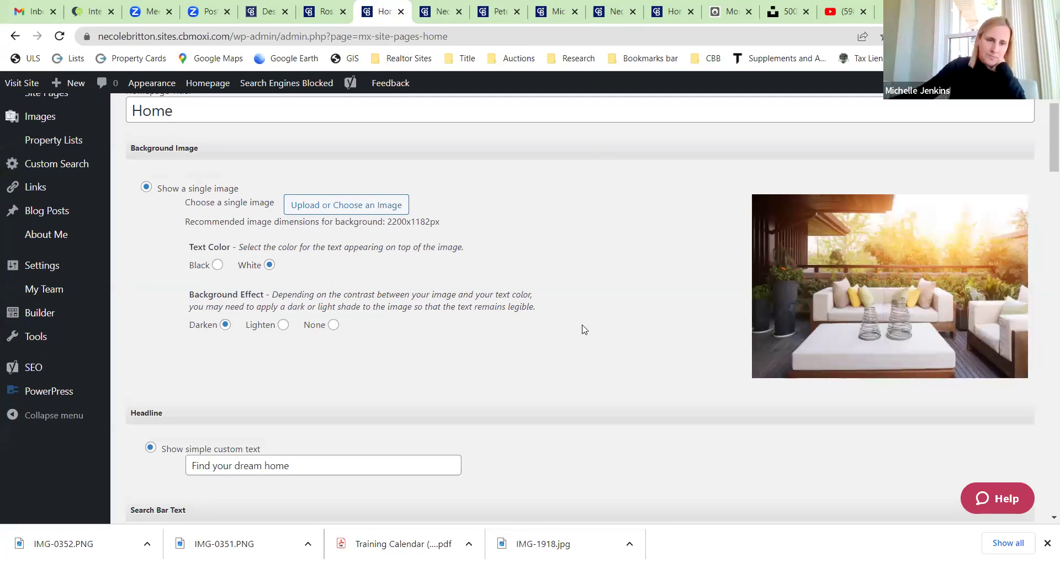
Step: Review the Headline and Search Bar Text modules in the Homepage settings
scroll(561, 254, down, 3)
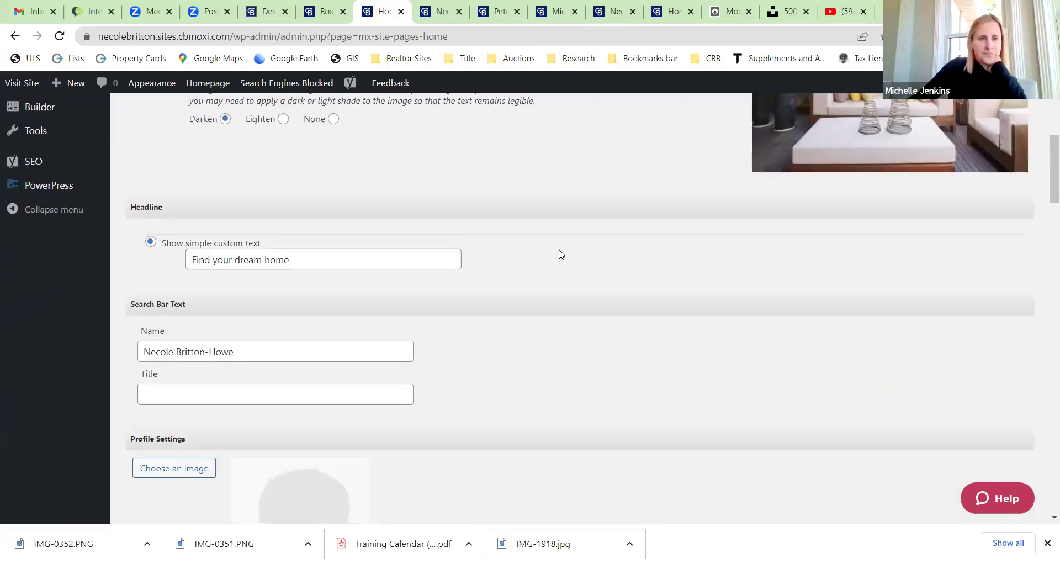
scroll(561, 254, up, 2)
scroll(388, 213, down, 2)
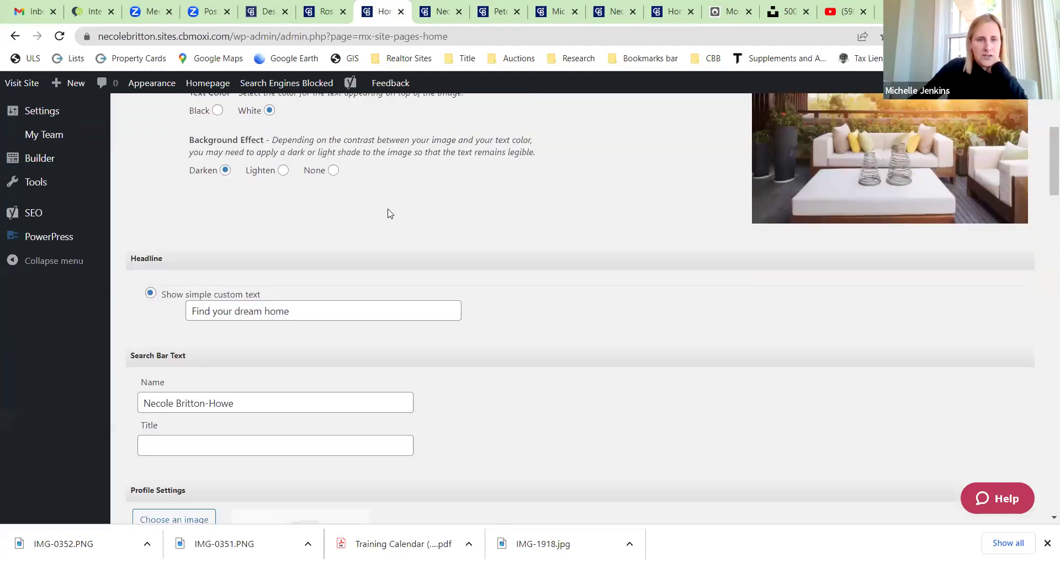
scroll(483, 192, down, 1)
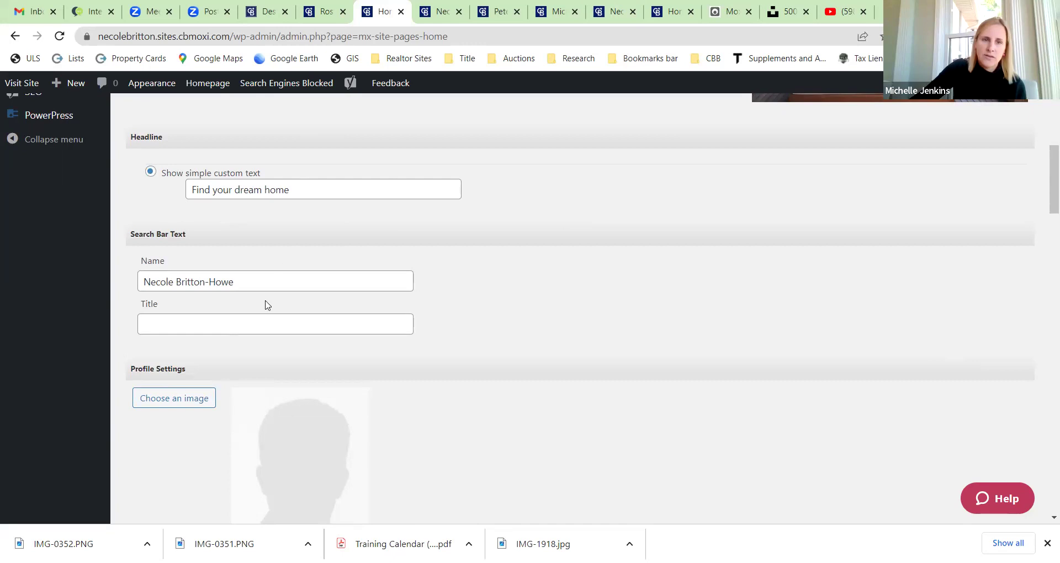
Step: Compare the Headline setting with the agent's live homepage and the Dreams Start Here example, then return to the Homepage settings
click(442, 11)
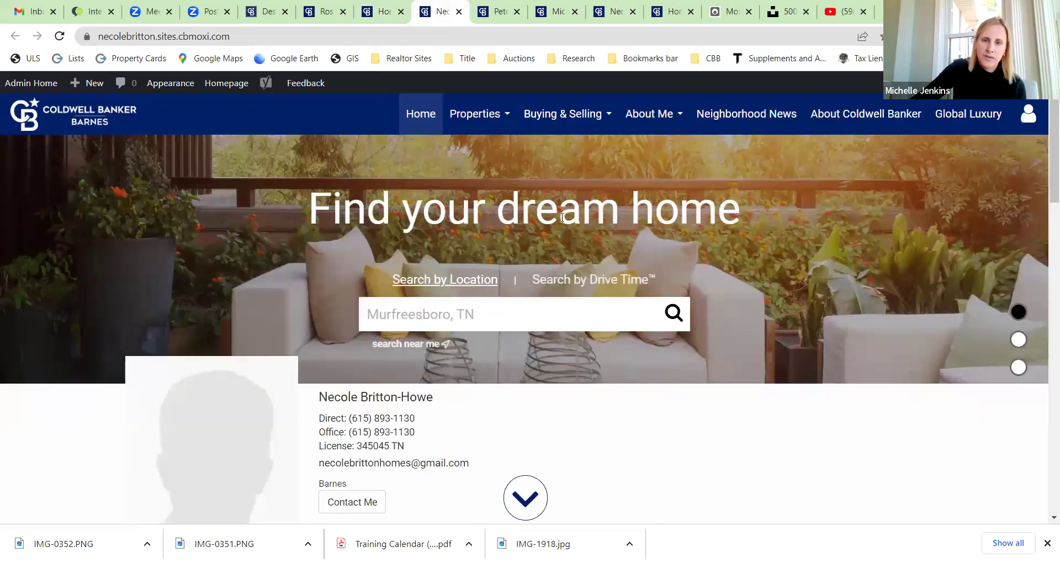
click(385, 14)
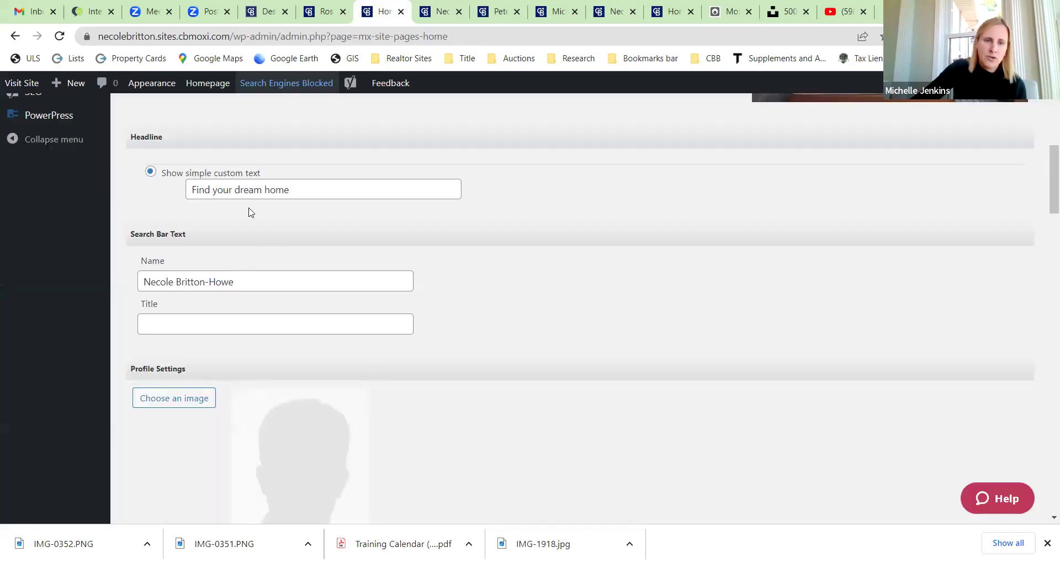
click(556, 9)
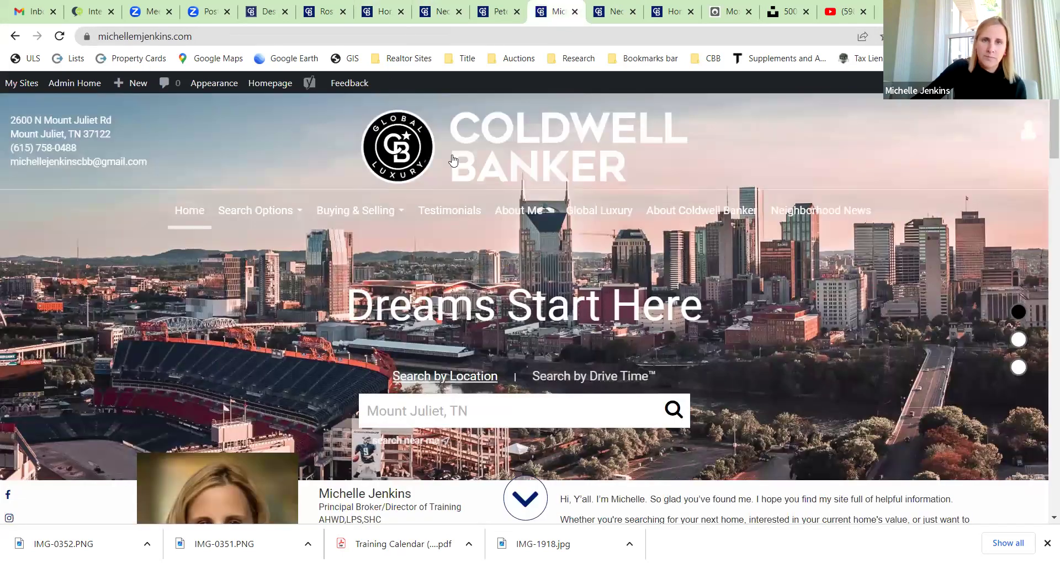
click(434, 8)
click(368, 6)
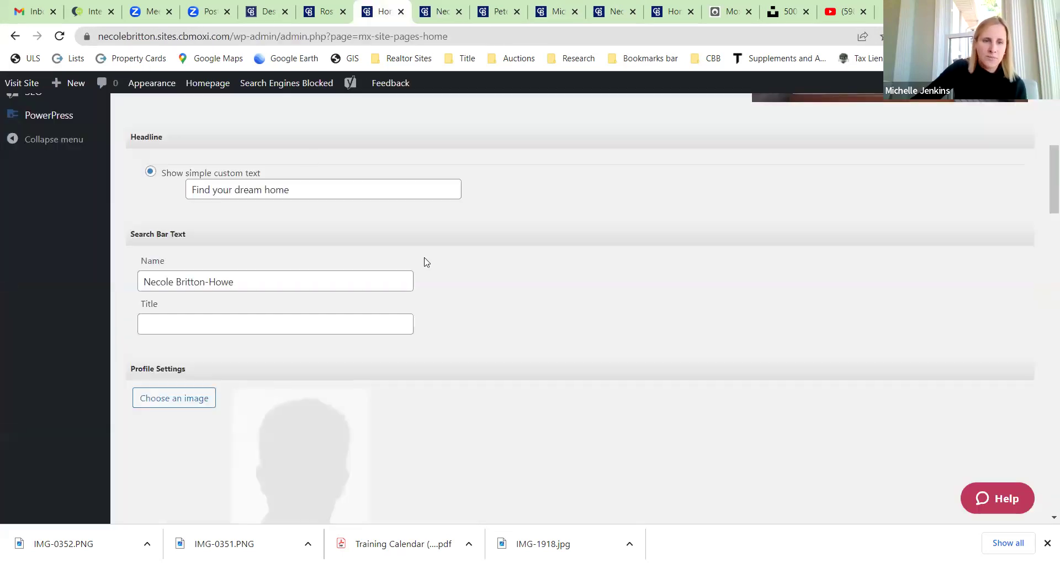
Step: Remove the TN suffix from the license number in Profile Settings and publish the homepage
scroll(478, 249, down, 5)
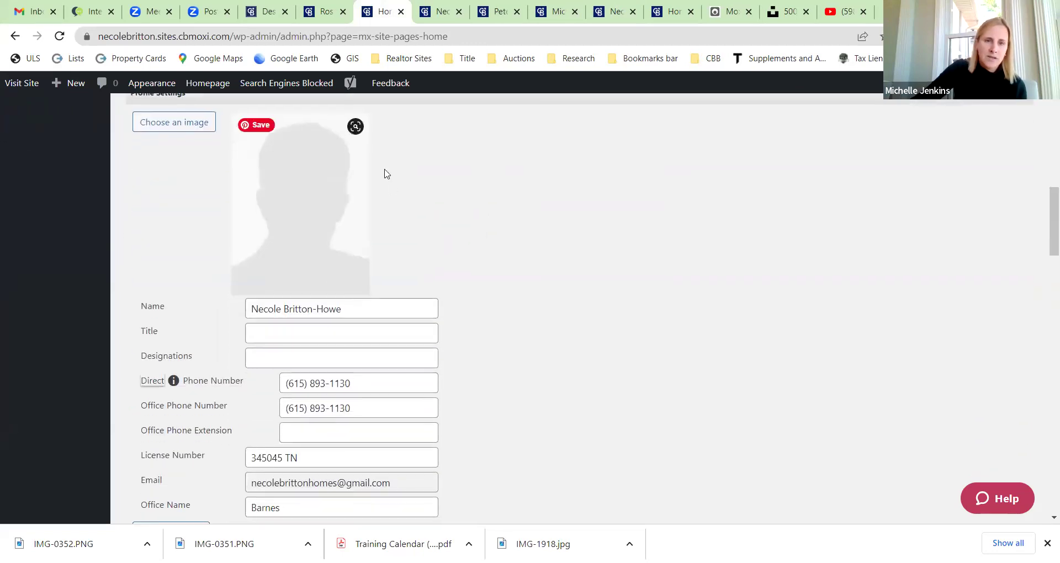
scroll(648, 234, down, 2)
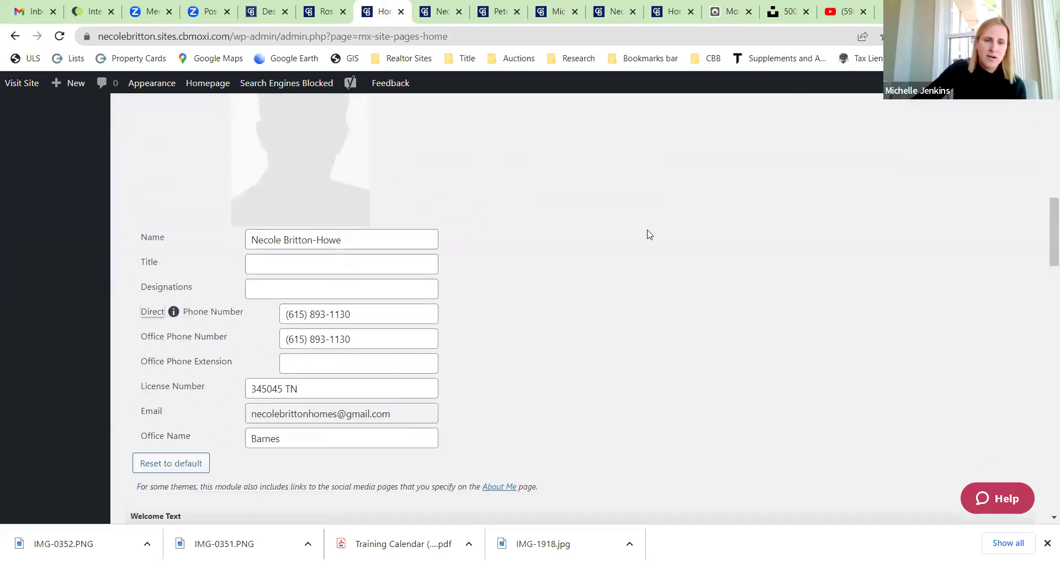
scroll(649, 234, down, 1)
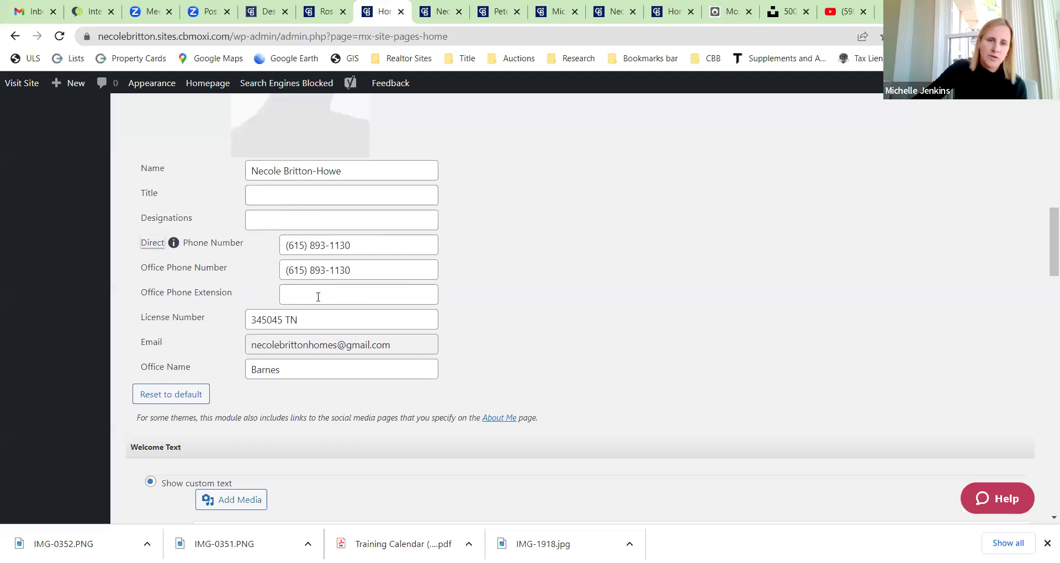
scroll(571, 258, down, 1)
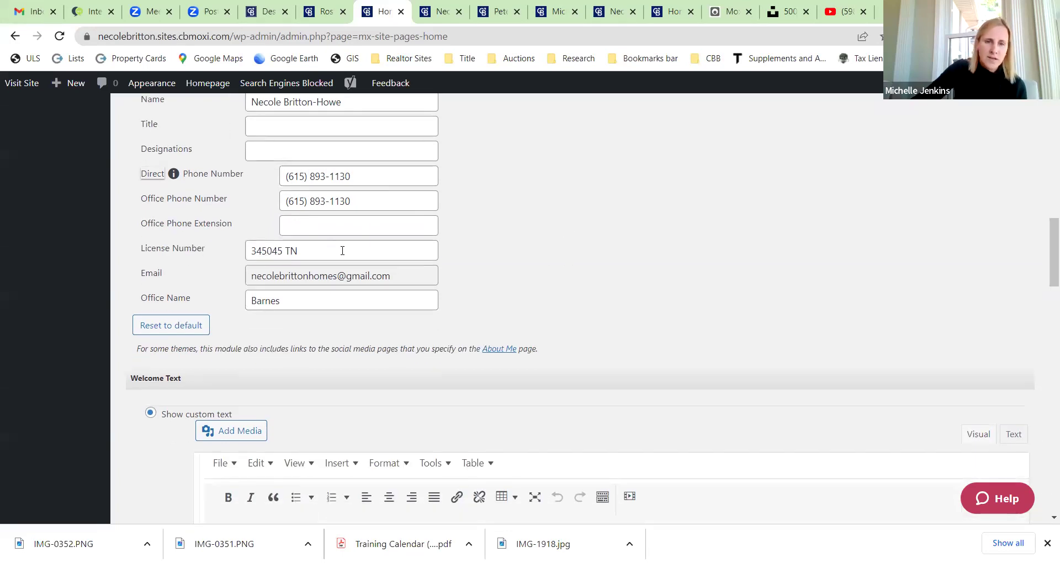
click(304, 256)
key(BackSpace)
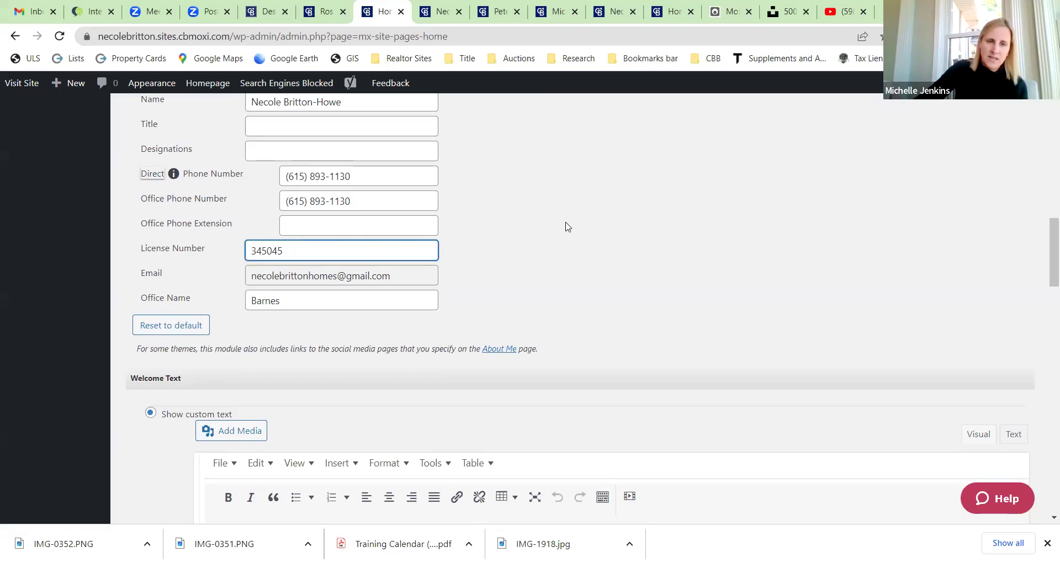
scroll(575, 216, down, 15)
scroll(575, 216, down, 10)
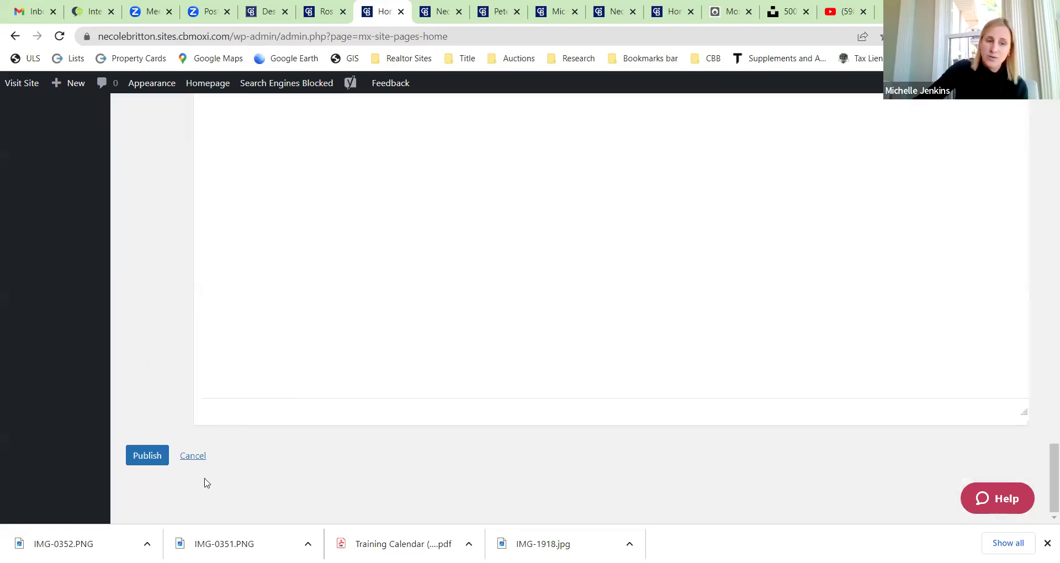
click(161, 456)
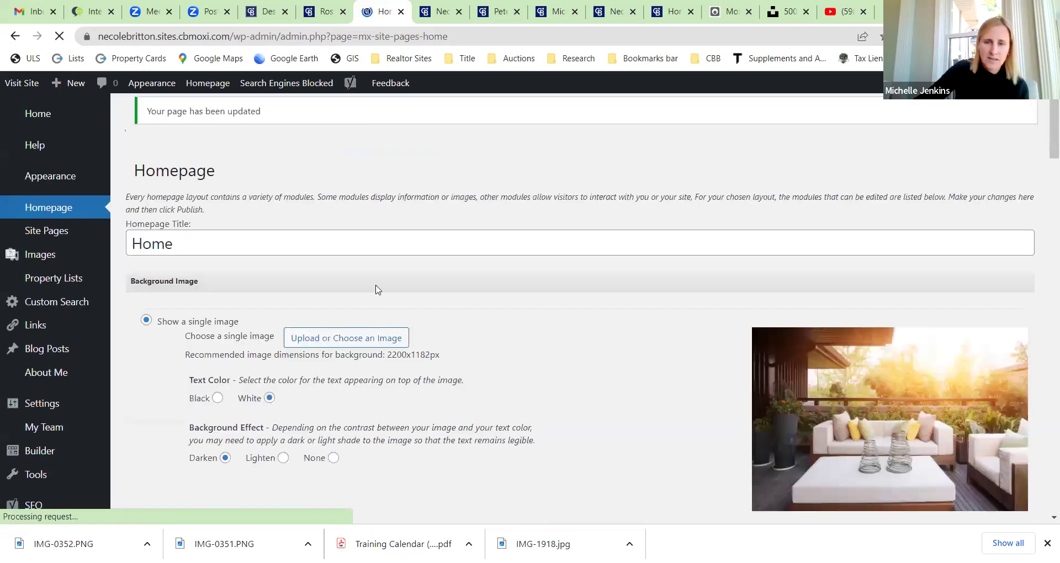
Step: Set the Office Name in Profile Settings to Barnes Murfreesboro
scroll(486, 256, down, 5)
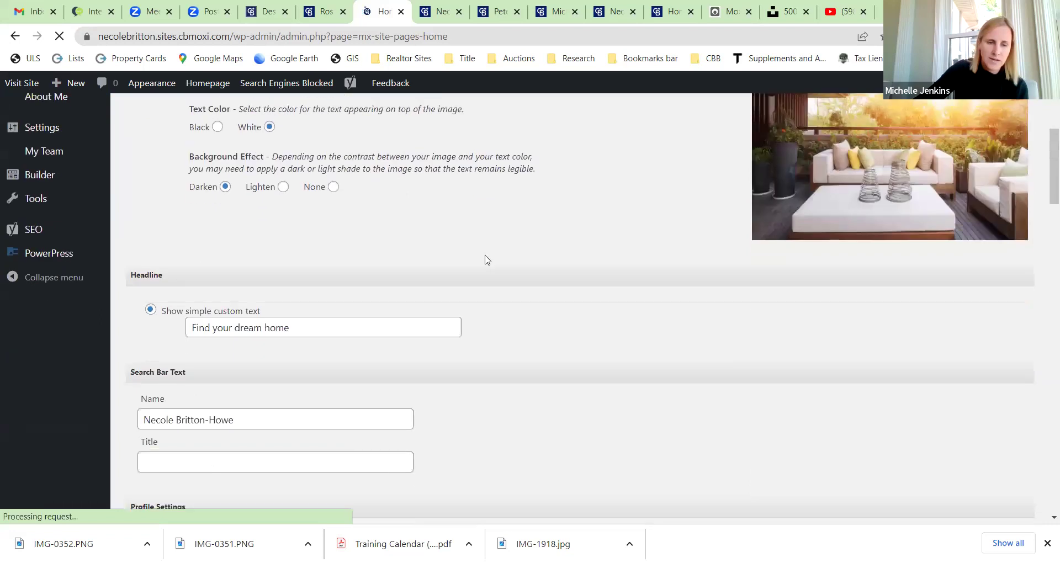
scroll(486, 259, down, 10)
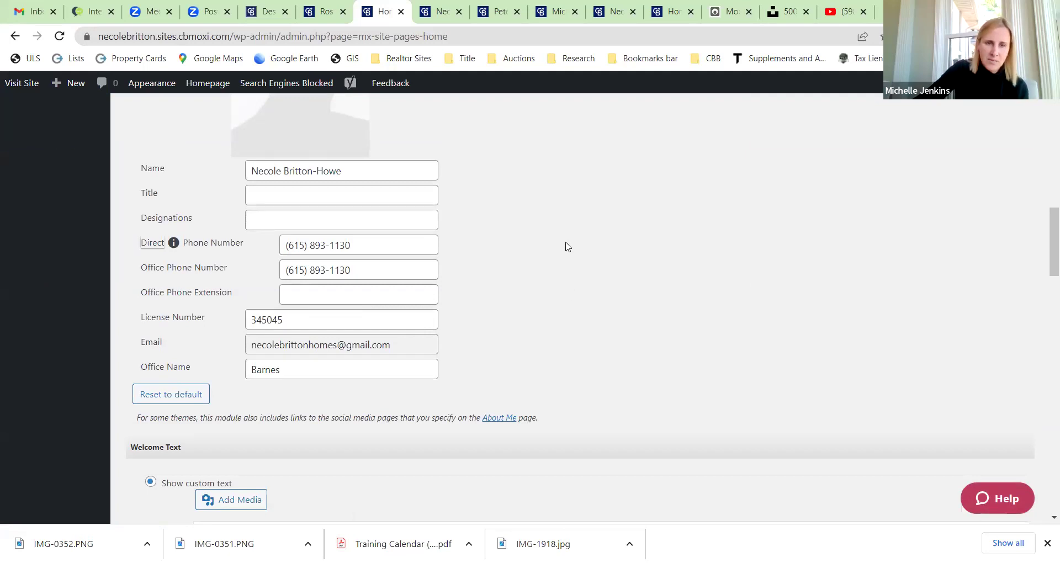
scroll(566, 244, down, 3)
click(246, 232)
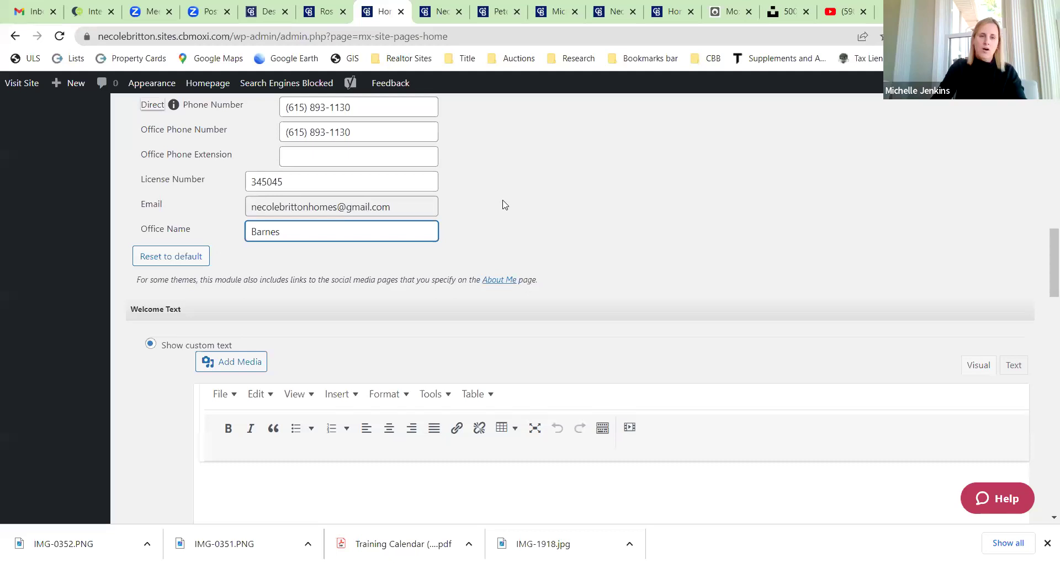
text(Murfreesboro)
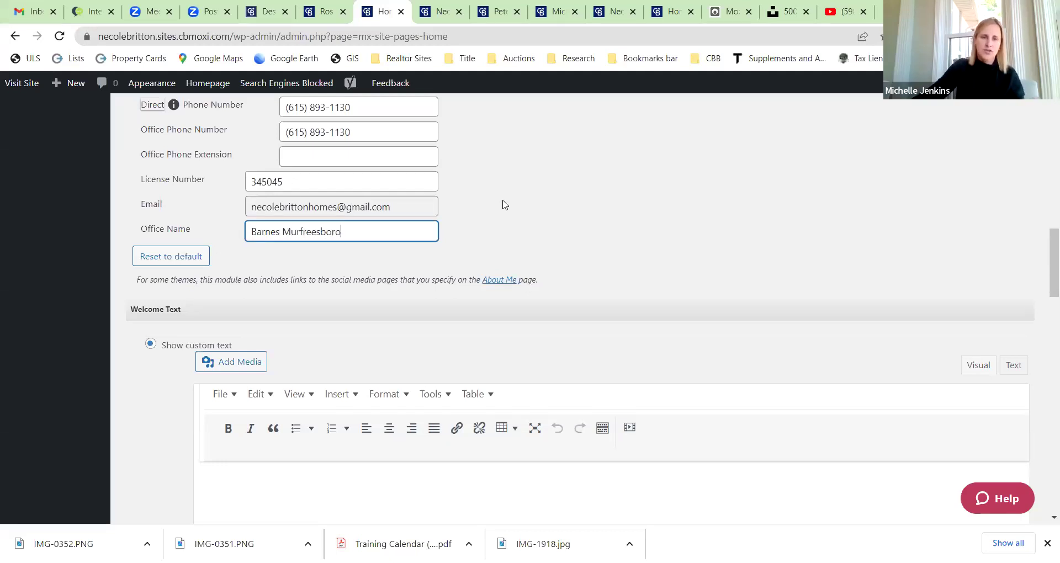
click(504, 205)
Step: Look over the remaining profile fields and the Welcome Text area, then publish the homepage with the new office name
scroll(525, 215, down, 10)
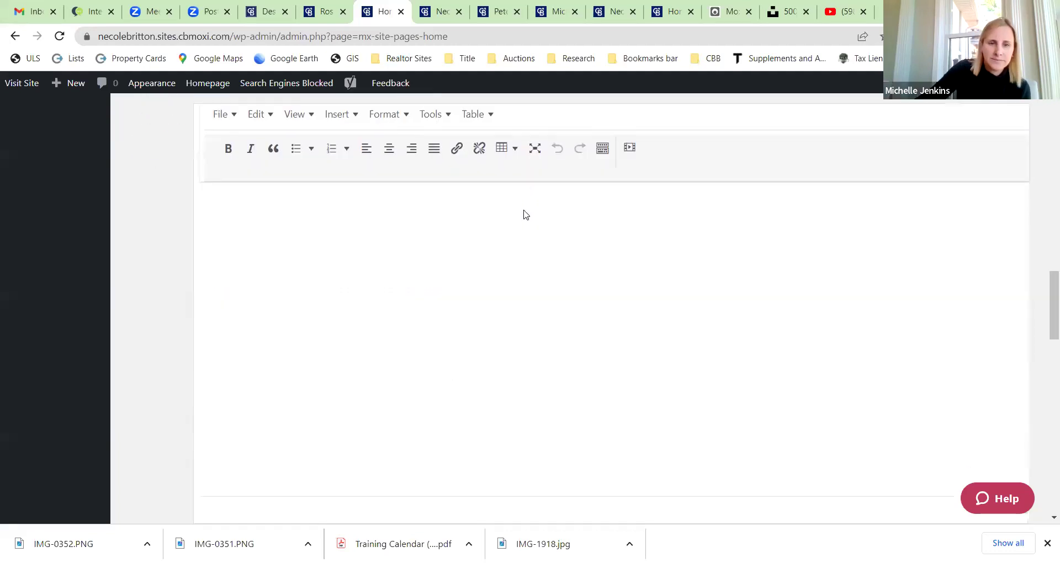
scroll(525, 215, down, 15)
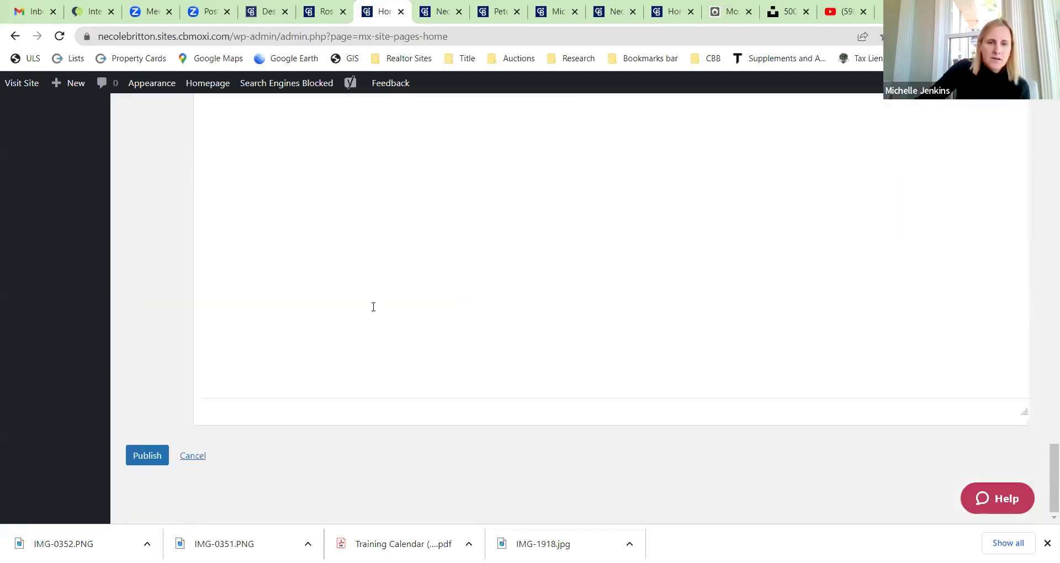
scroll(401, 254, up, 20)
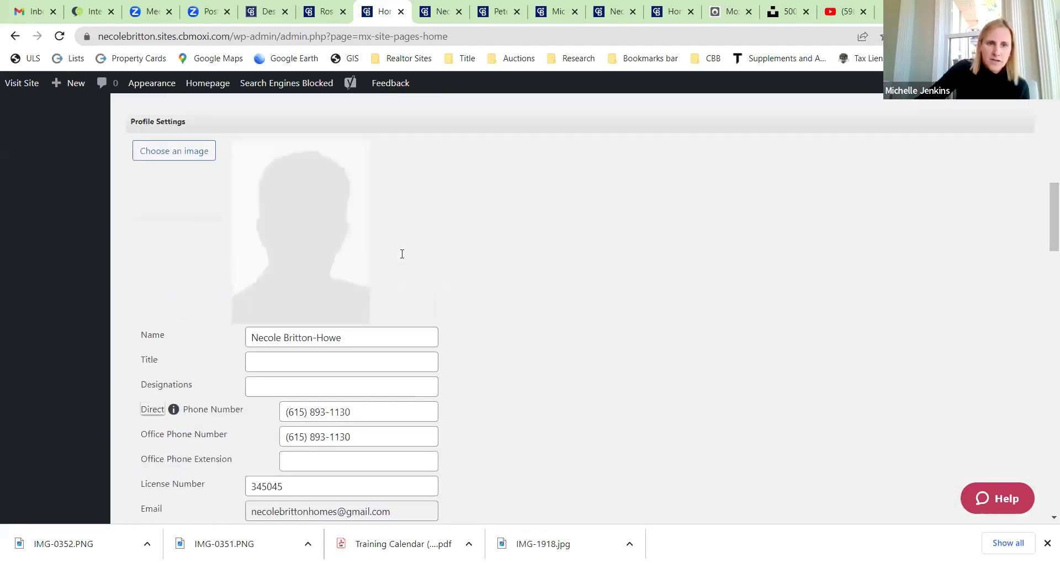
scroll(403, 256, down, 4)
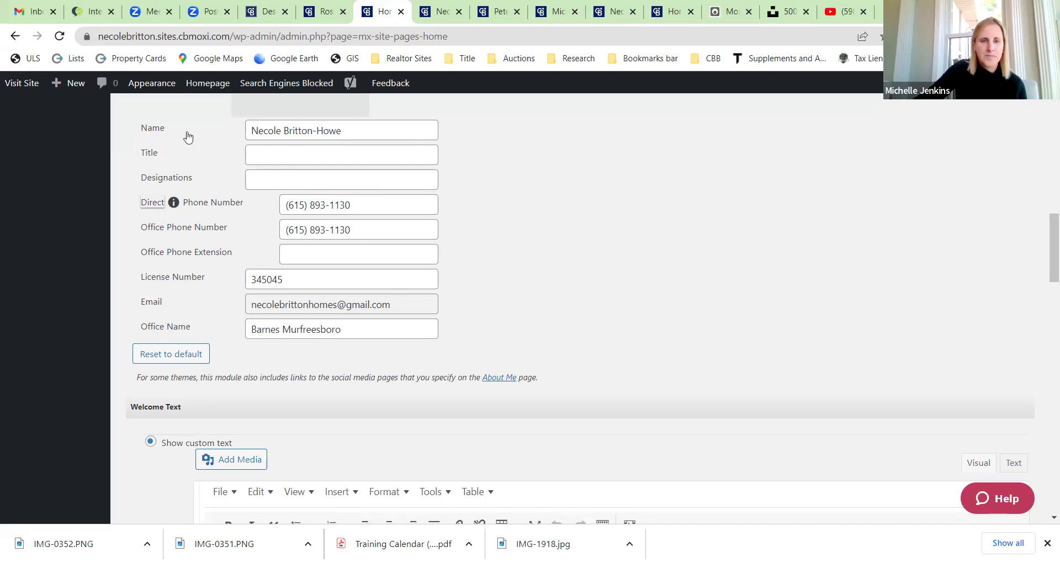
scroll(624, 283, down, 1)
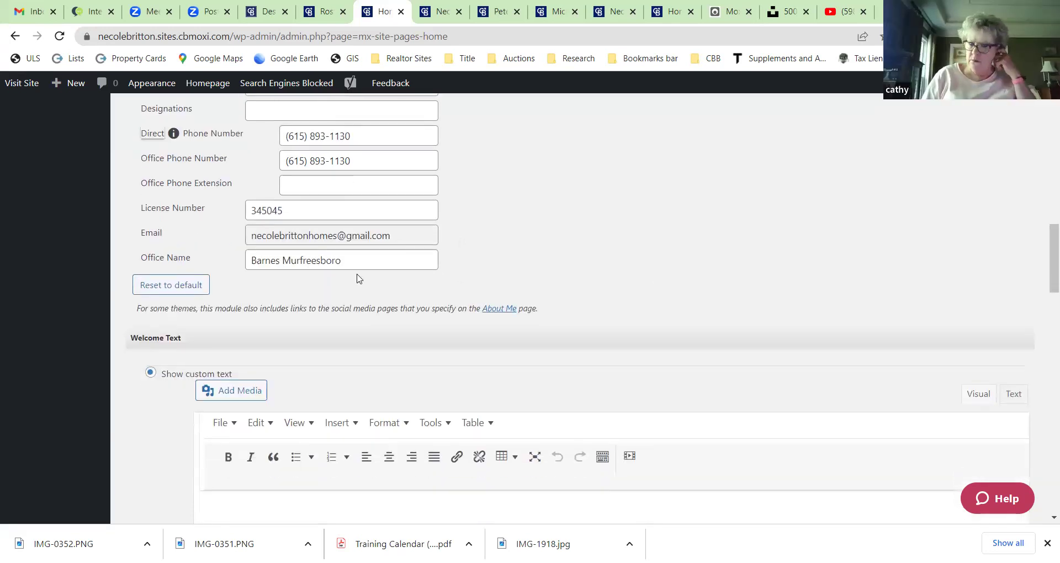
scroll(232, 286, down, 1)
scroll(232, 287, down, 15)
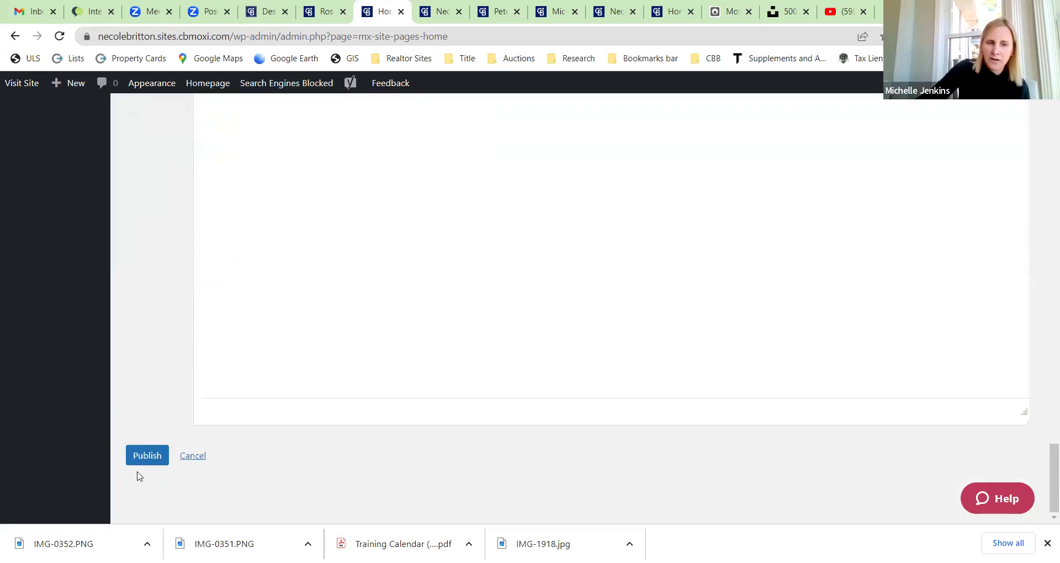
click(145, 460)
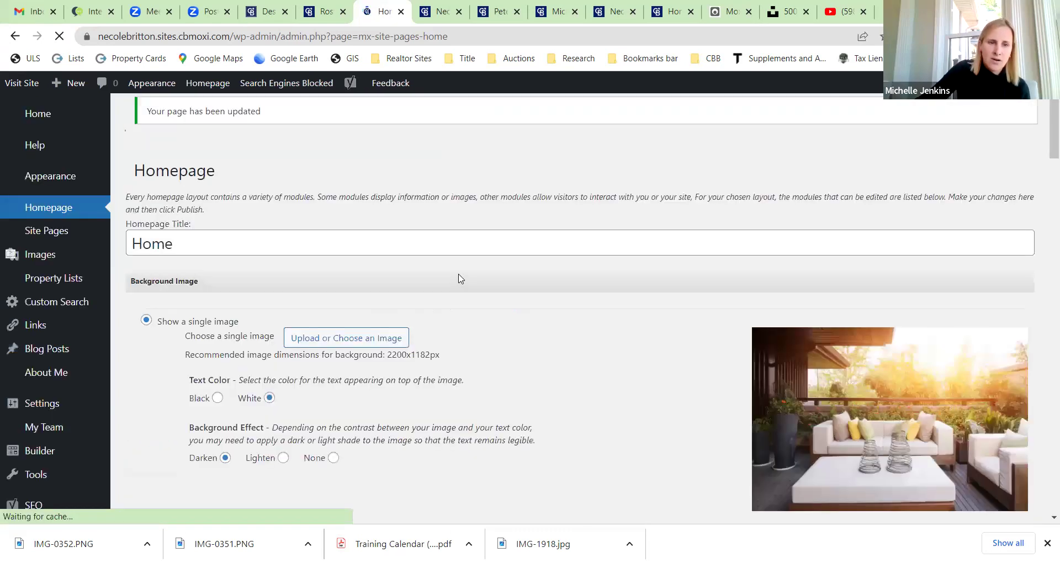
Step: Compare the Welcome Text module with the welcome message beside the profile on the Dreams Start Here example homepage
scroll(451, 274, down, 10)
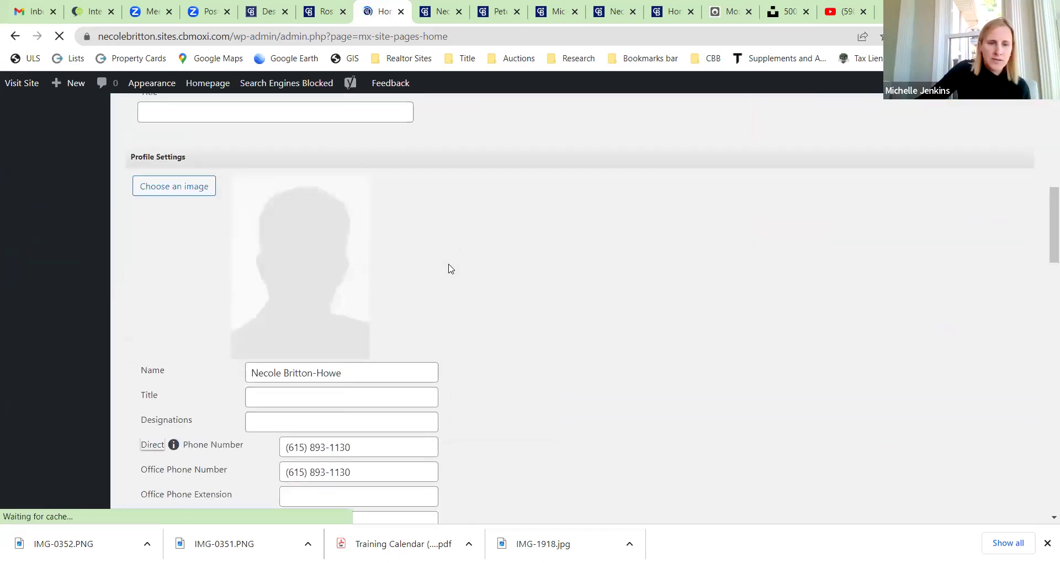
scroll(450, 269, down, 9)
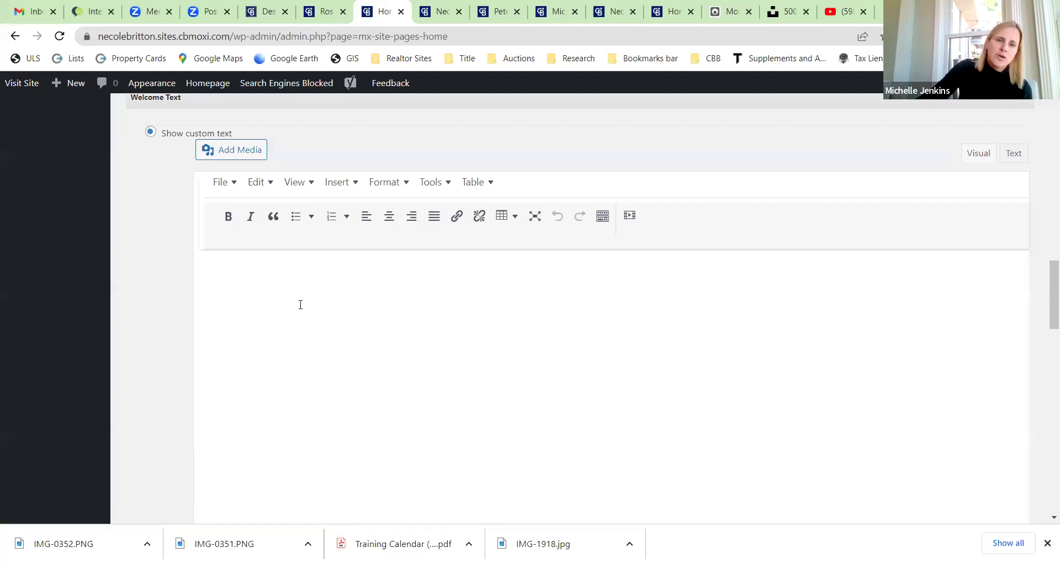
scroll(301, 305, down, 2)
scroll(300, 305, up, 1)
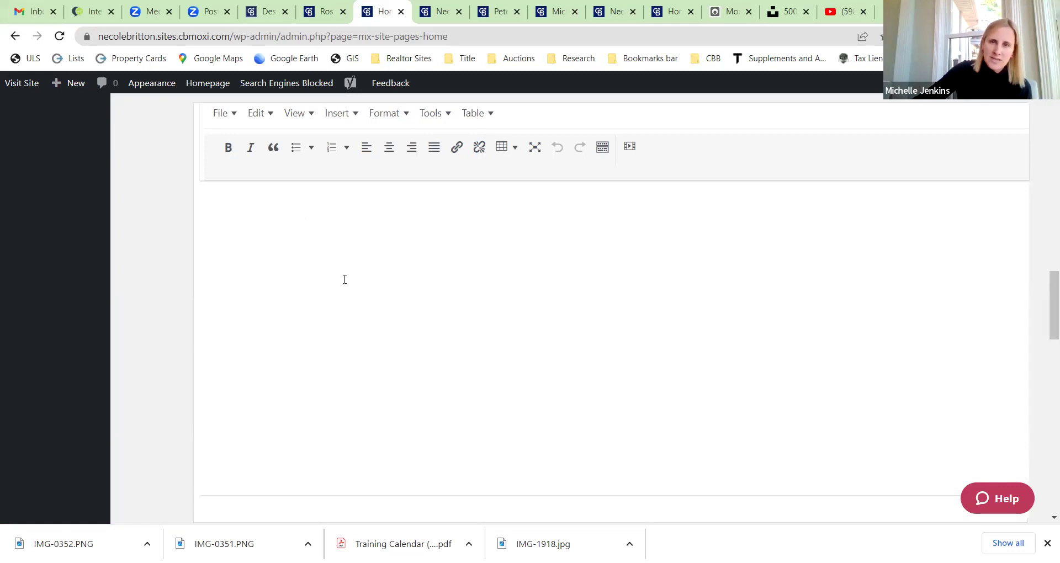
click(555, 12)
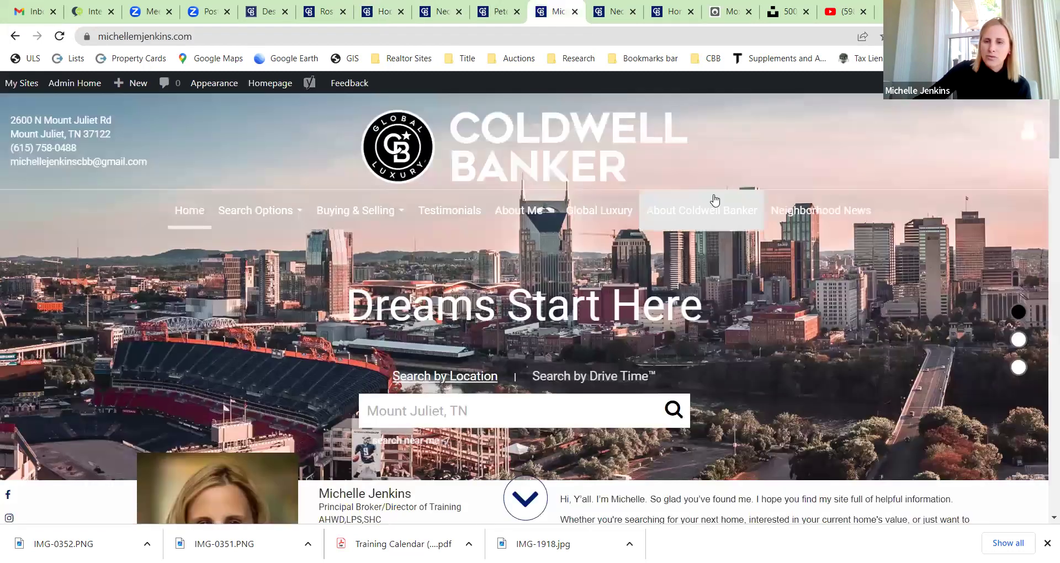
scroll(673, 241, down, 5)
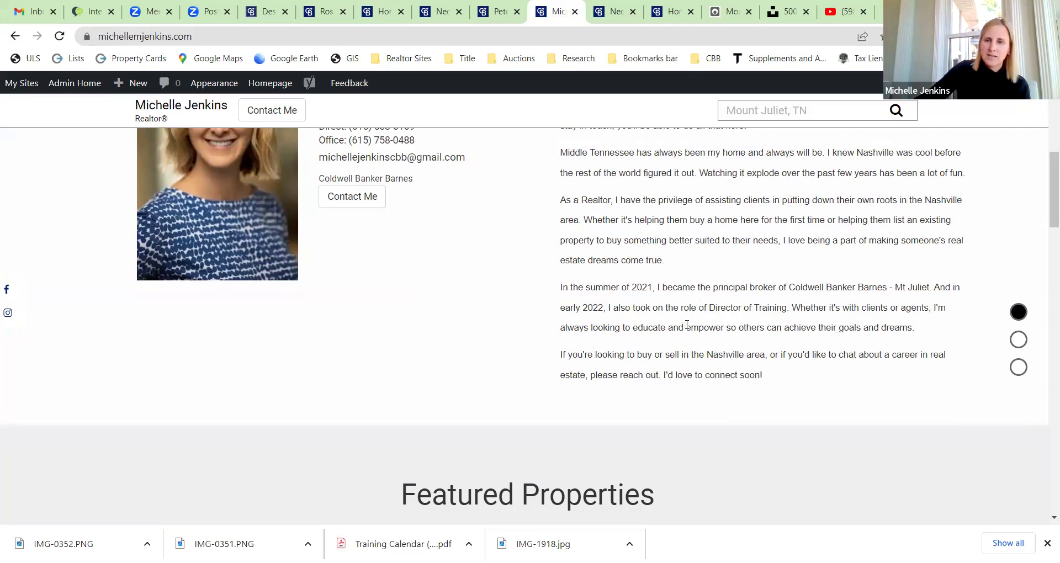
Step: Open the example site's My Bio page, read its About Me text, and switch to the agent's live homepage
scroll(687, 325, up, 8)
mouse_move(347, 231)
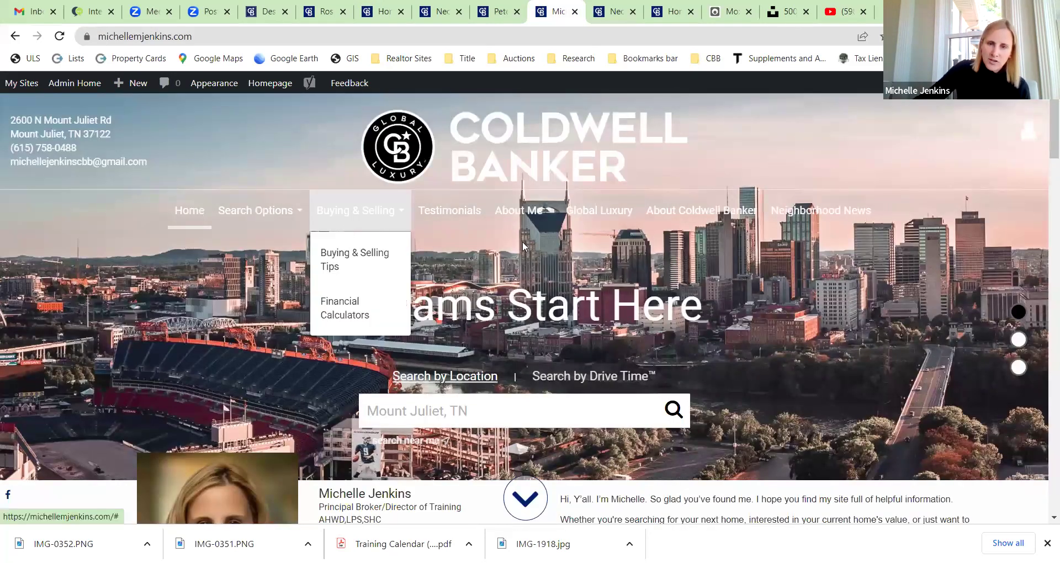
click(757, 302)
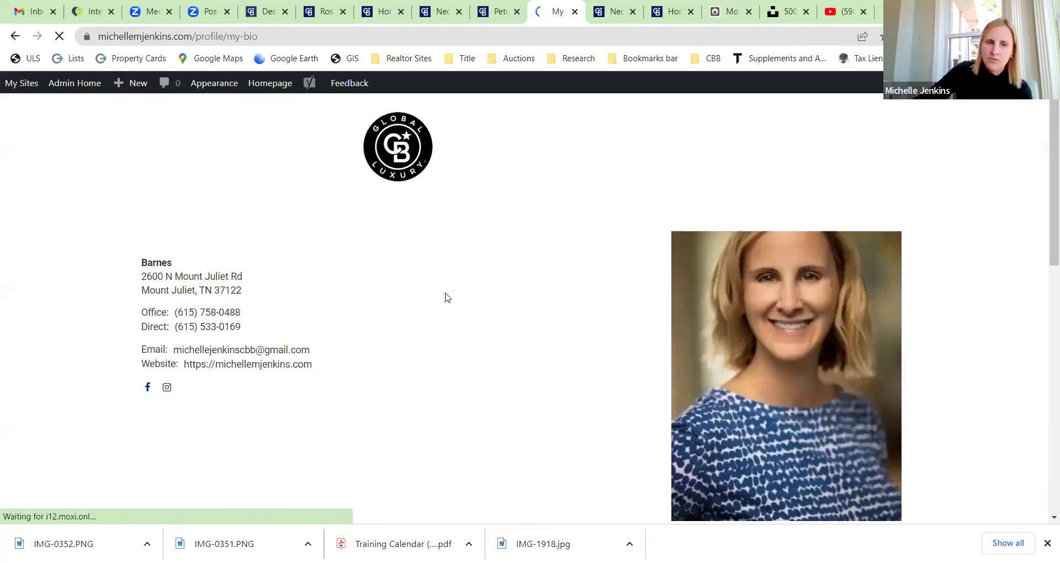
scroll(394, 260, down, 2)
scroll(396, 260, down, 5)
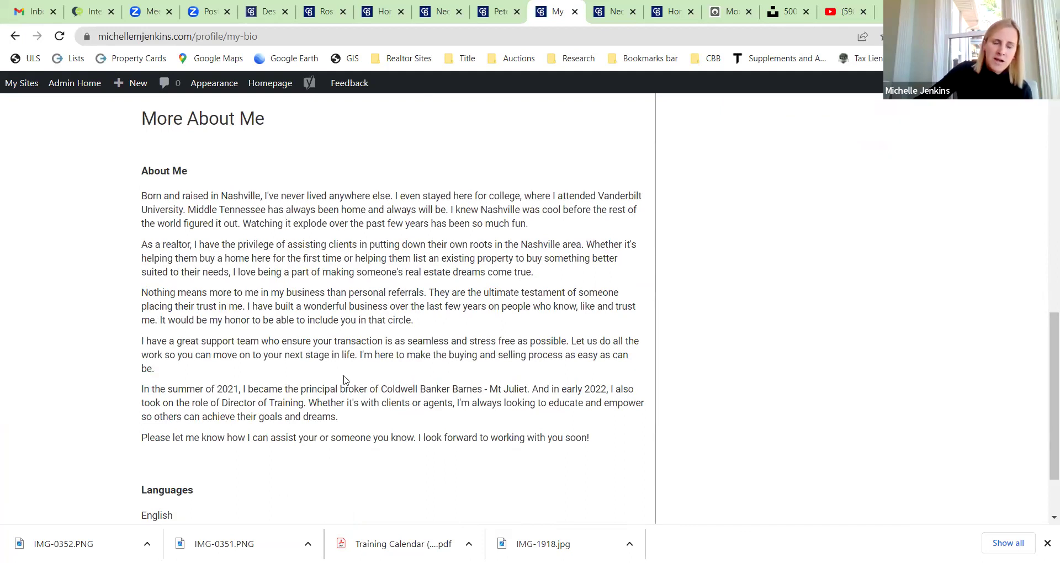
scroll(336, 298, up, 10)
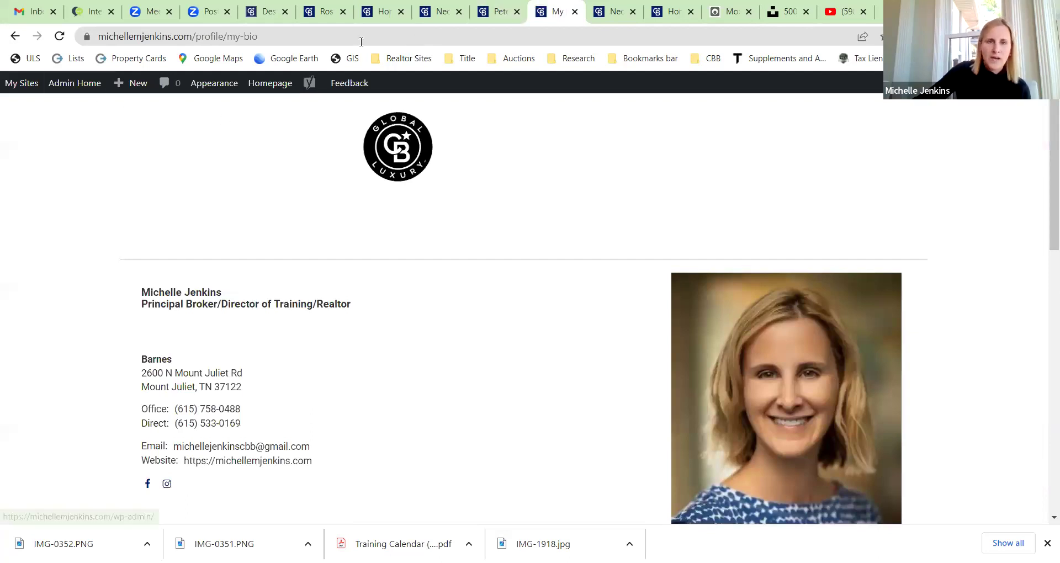
click(497, 7)
click(445, 7)
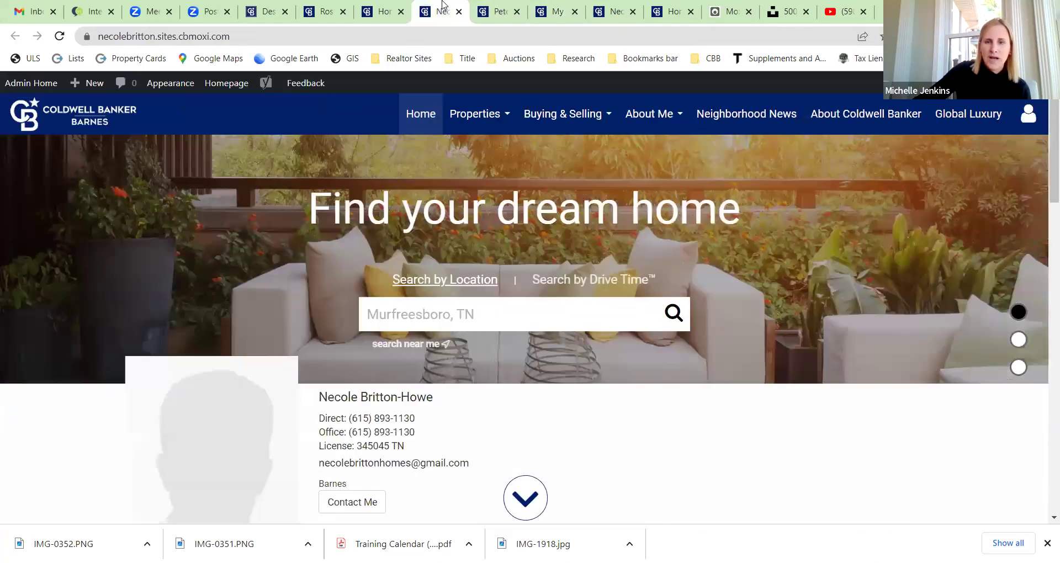
Step: Expand the Welcome Text editor's formatting tools in the homepage admin and look through the General, Embed and Advanced options for inserting media
click(382, 9)
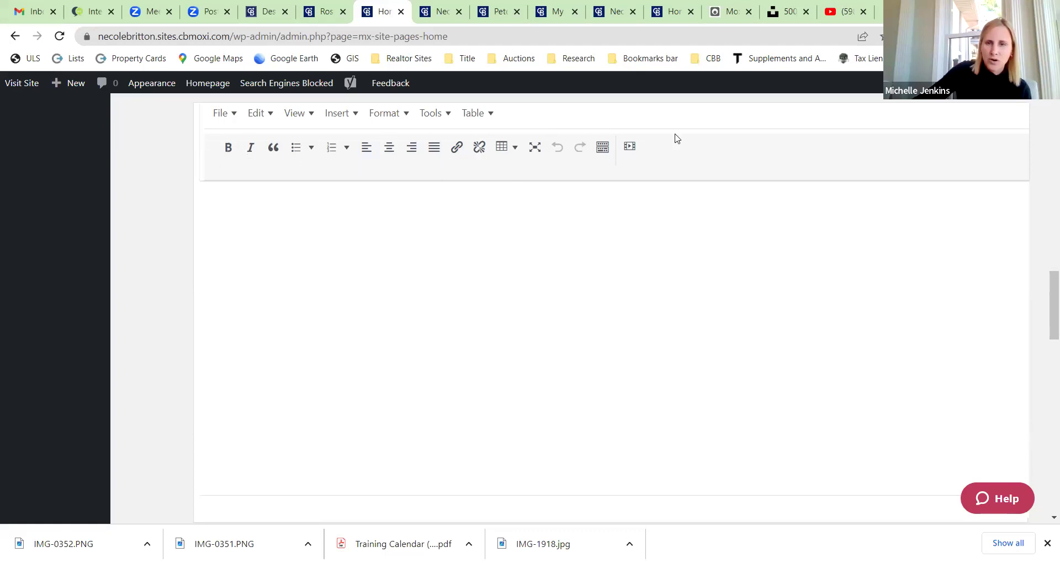
click(603, 151)
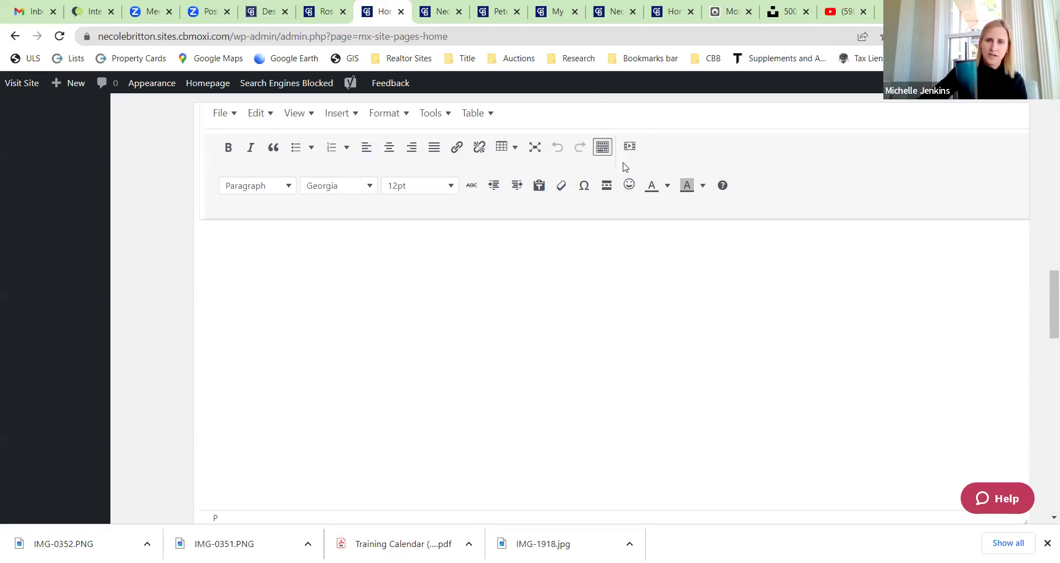
click(630, 146)
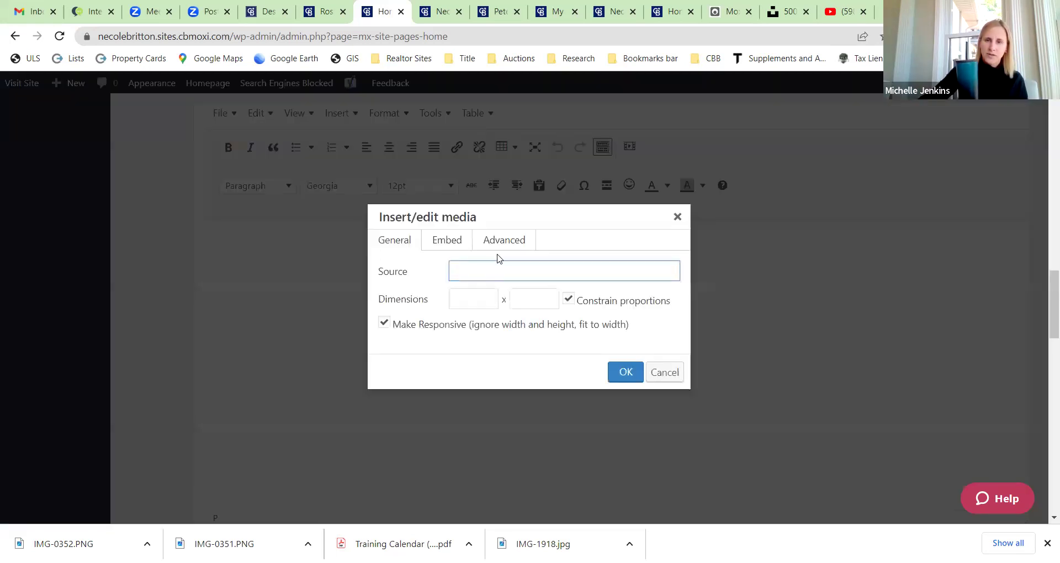
click(436, 246)
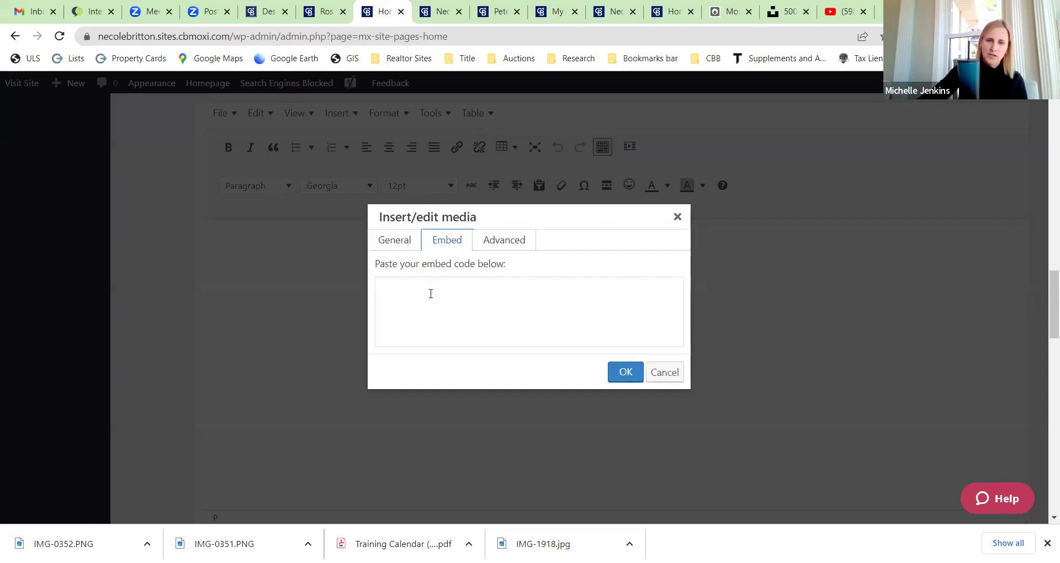
click(399, 245)
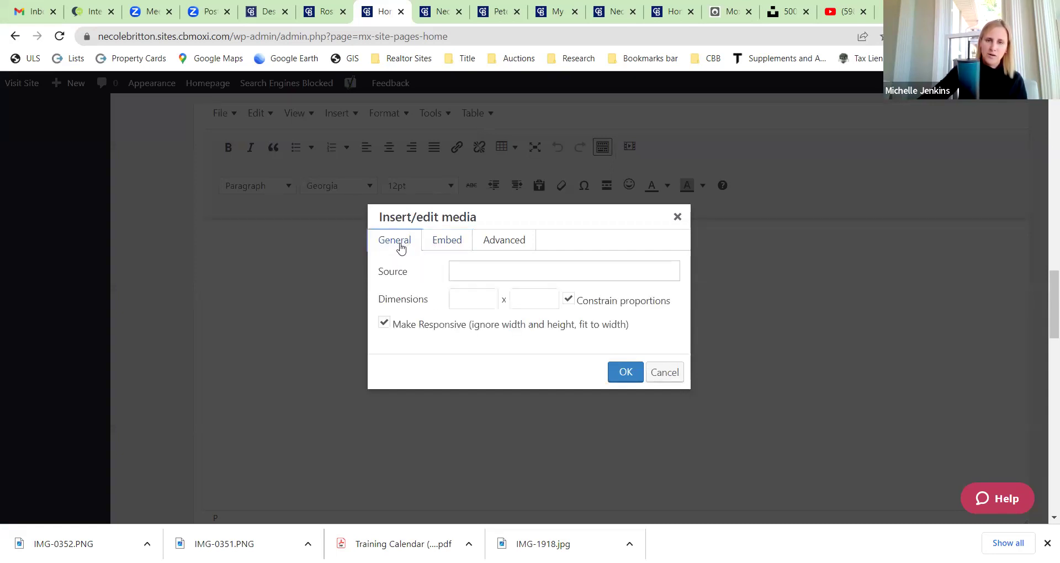
click(525, 245)
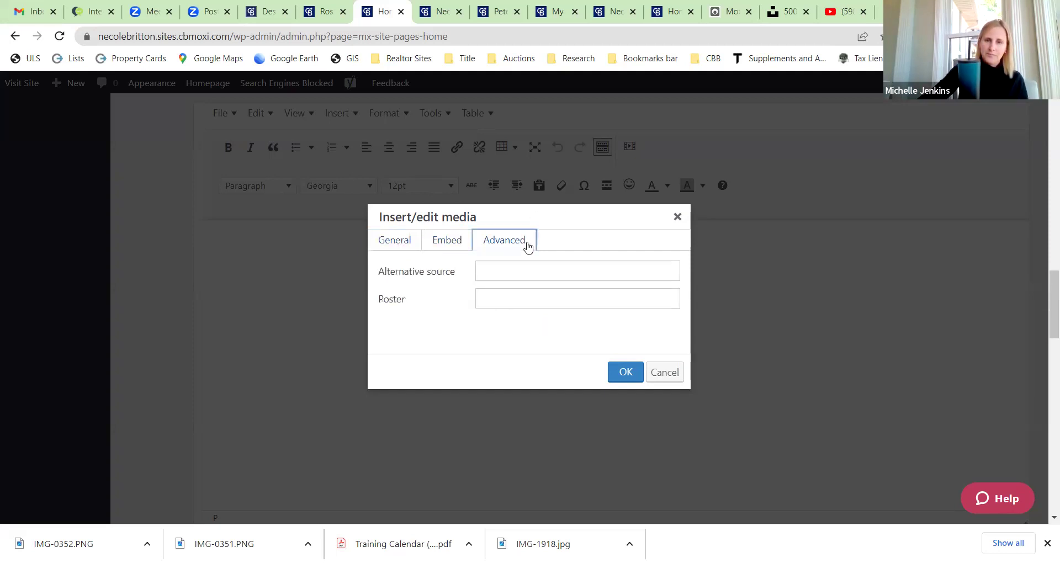
click(416, 245)
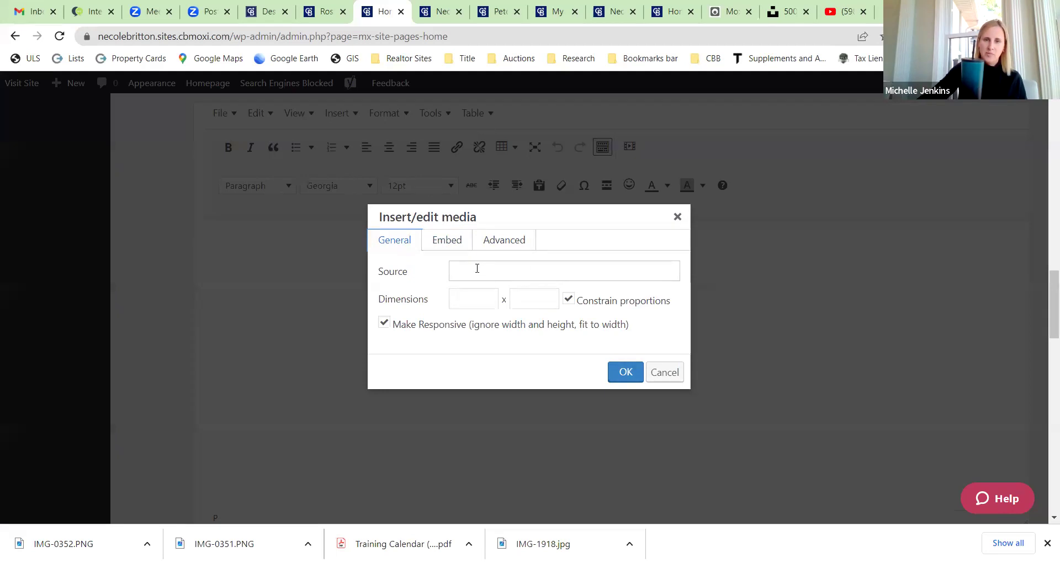
click(666, 371)
Step: Review the custom Welcome Text area and compare it with the profile section on the live homepage
scroll(522, 269, down, 4)
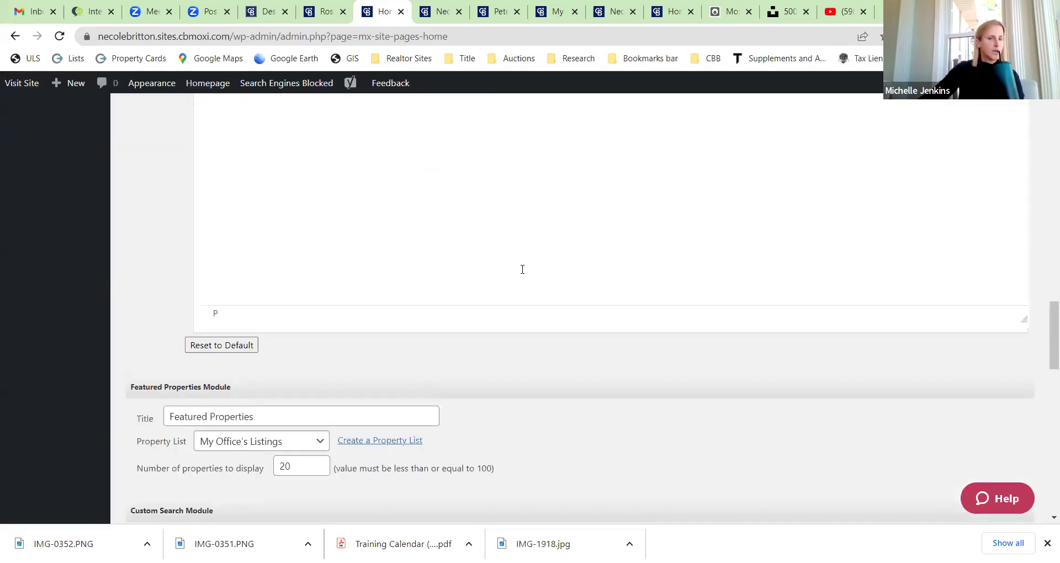
scroll(523, 269, up, 1)
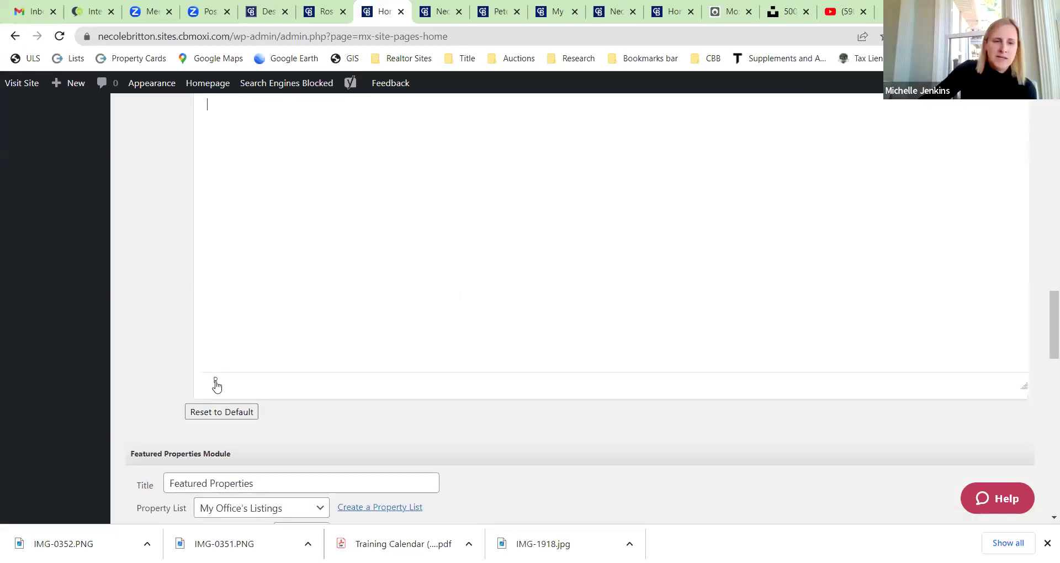
scroll(549, 173, down, 3)
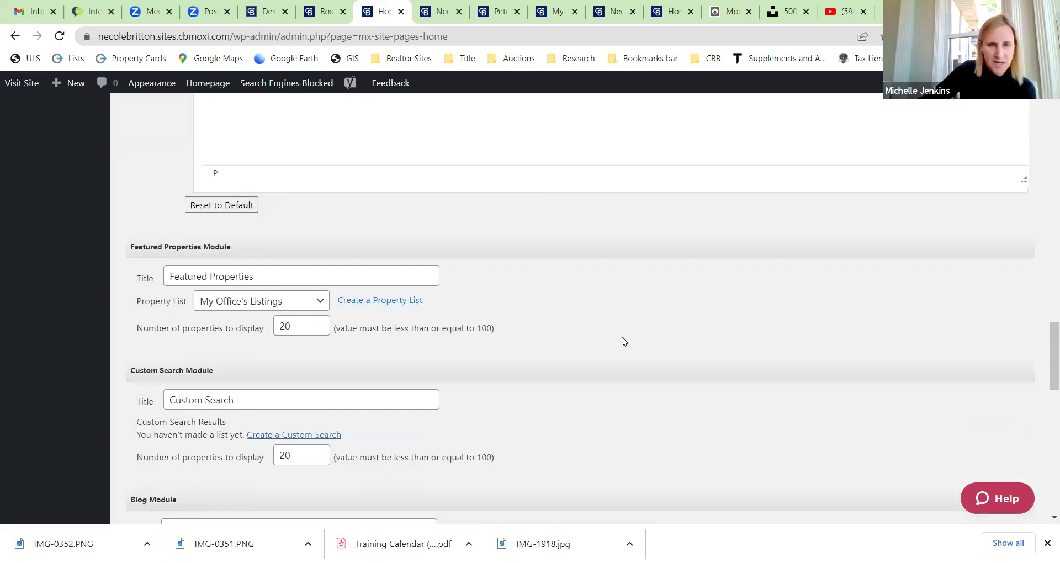
scroll(624, 340, up, 6)
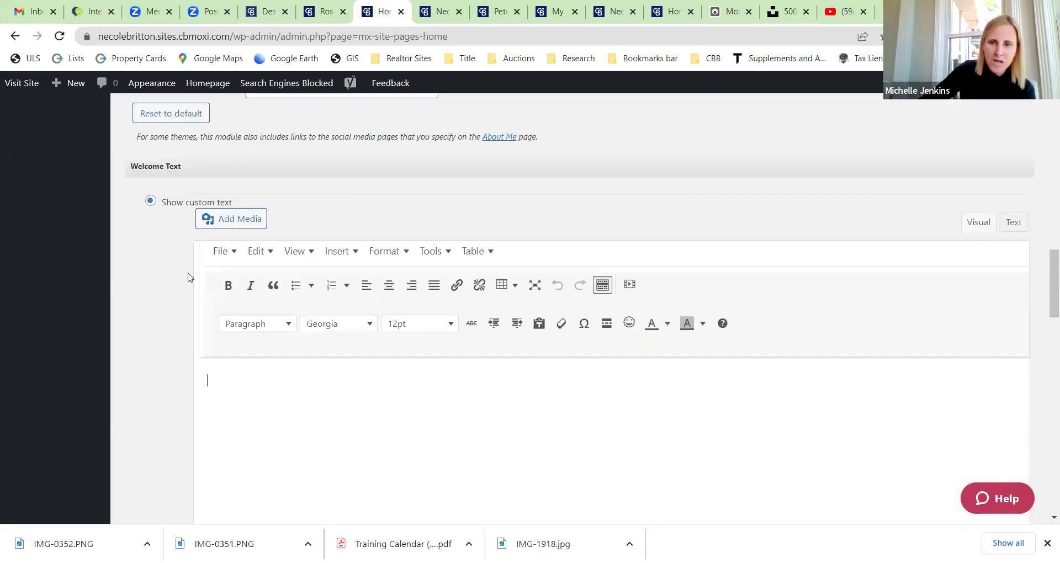
scroll(232, 377, down, 2)
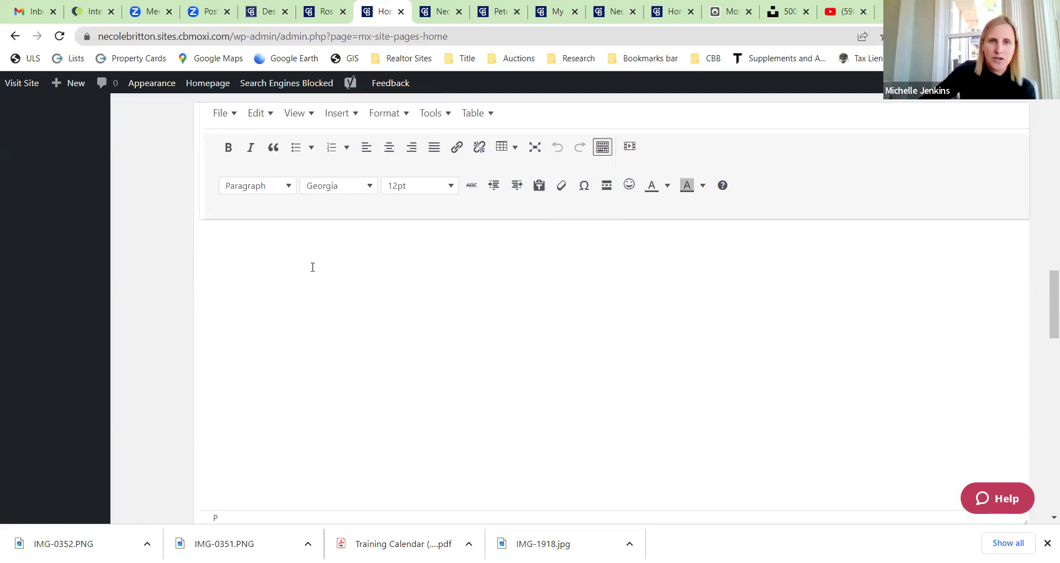
click(450, 6)
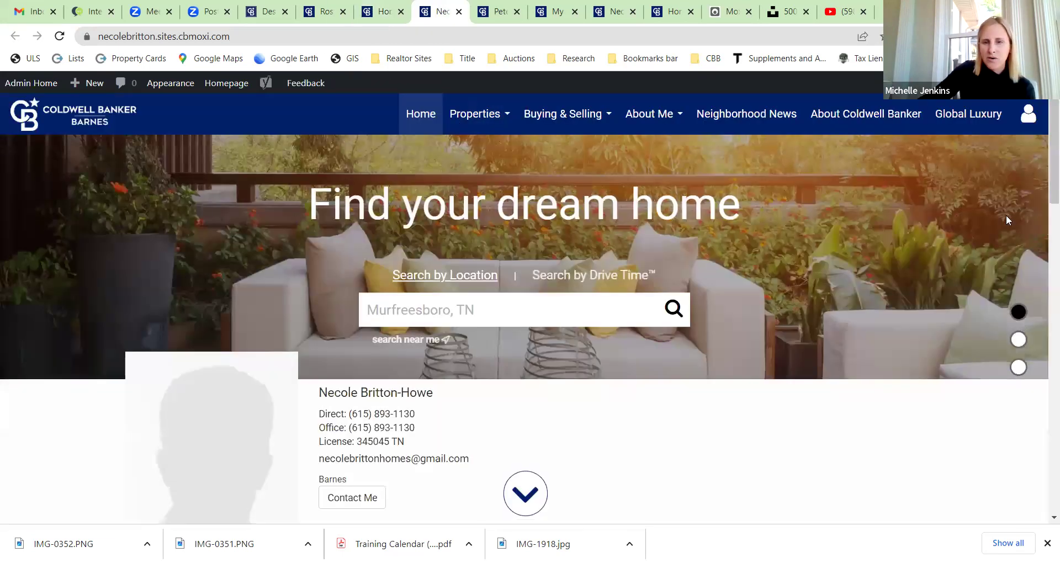
scroll(769, 355, down, 2)
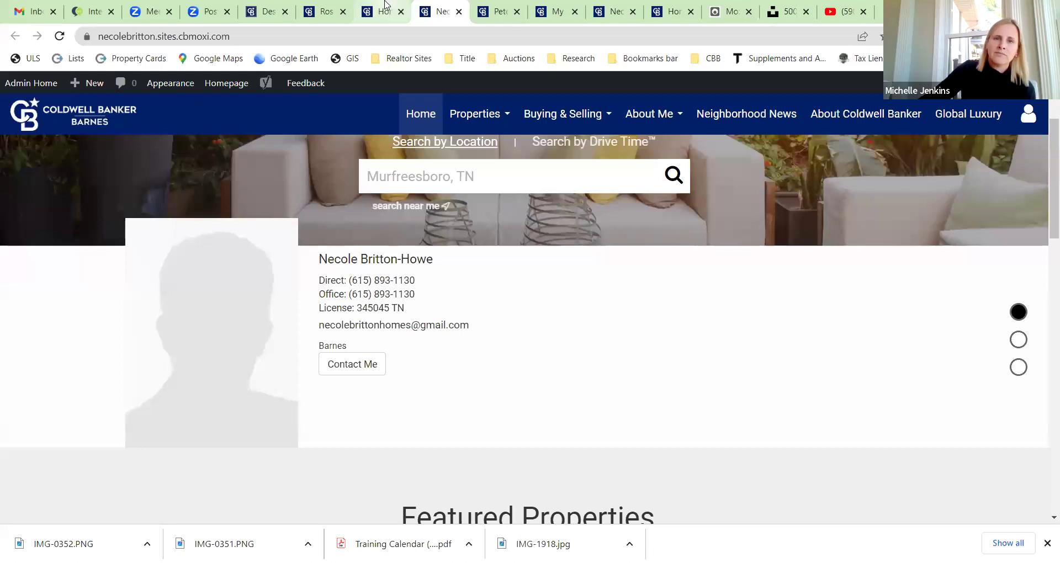
Step: Compare the Featured Properties Module settings in the homepage admin with the Featured Properties listings on the live homepage
click(354, 11)
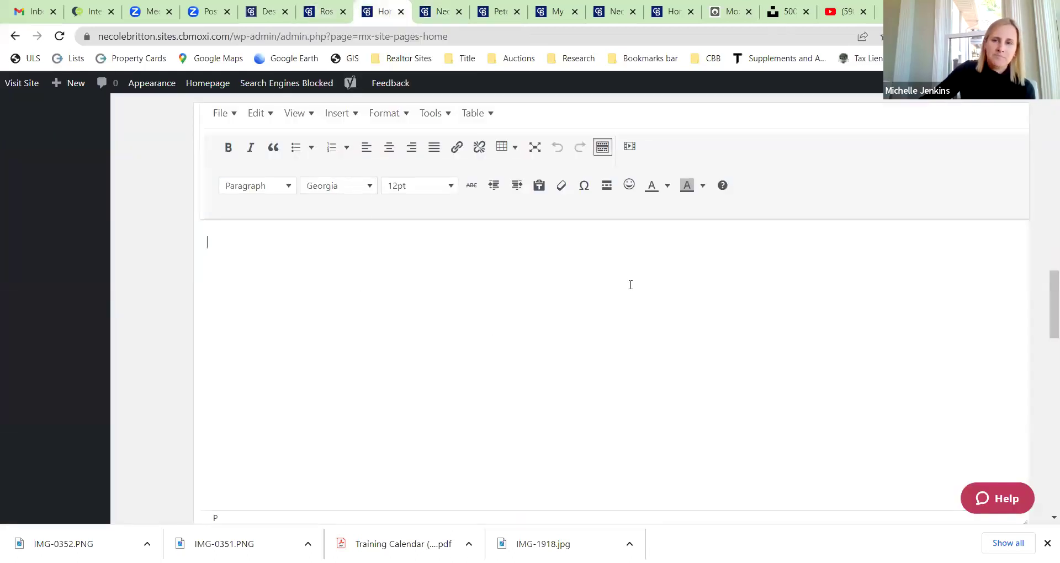
scroll(628, 271, down, 4)
scroll(626, 258, down, 3)
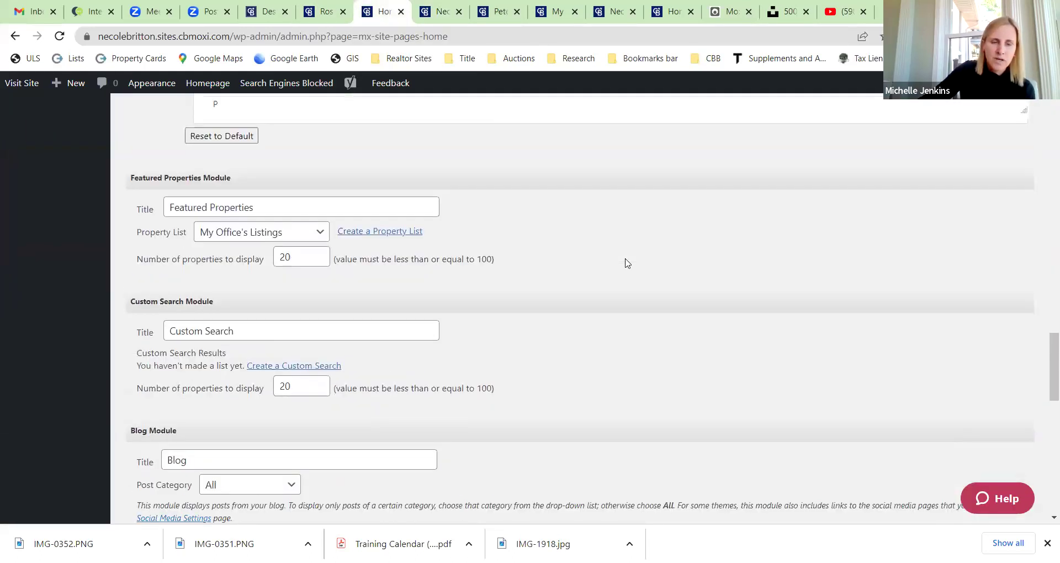
scroll(276, 237, up, 1)
scroll(277, 235, up, 2)
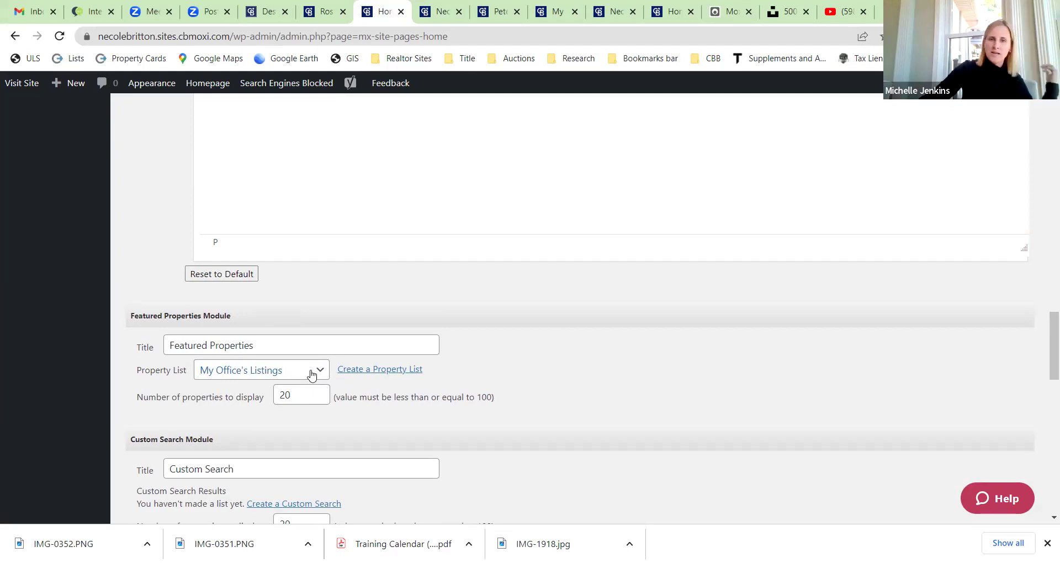
click(447, 5)
scroll(559, 301, down, 5)
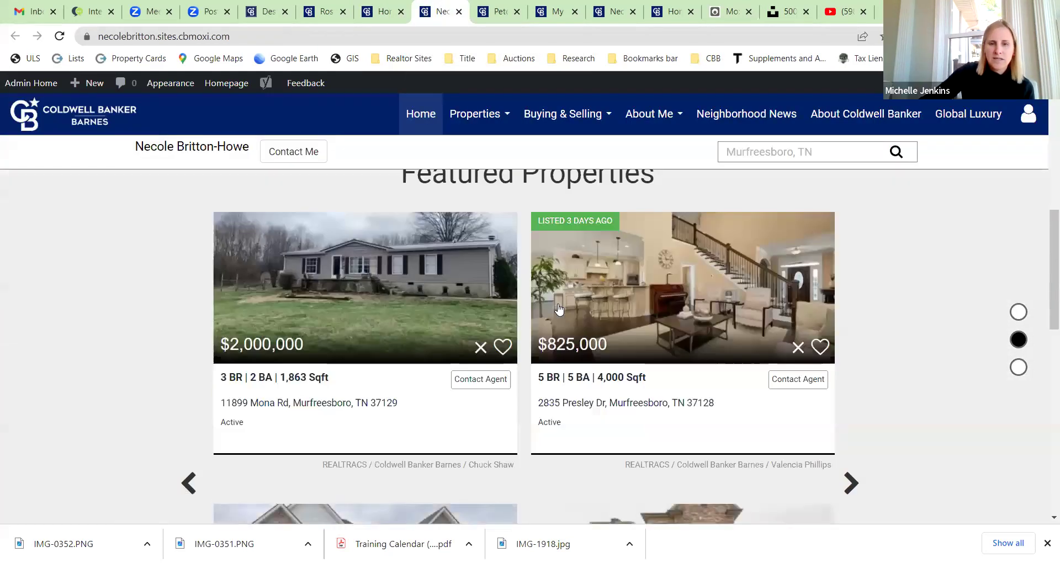
scroll(601, 278, down, 1)
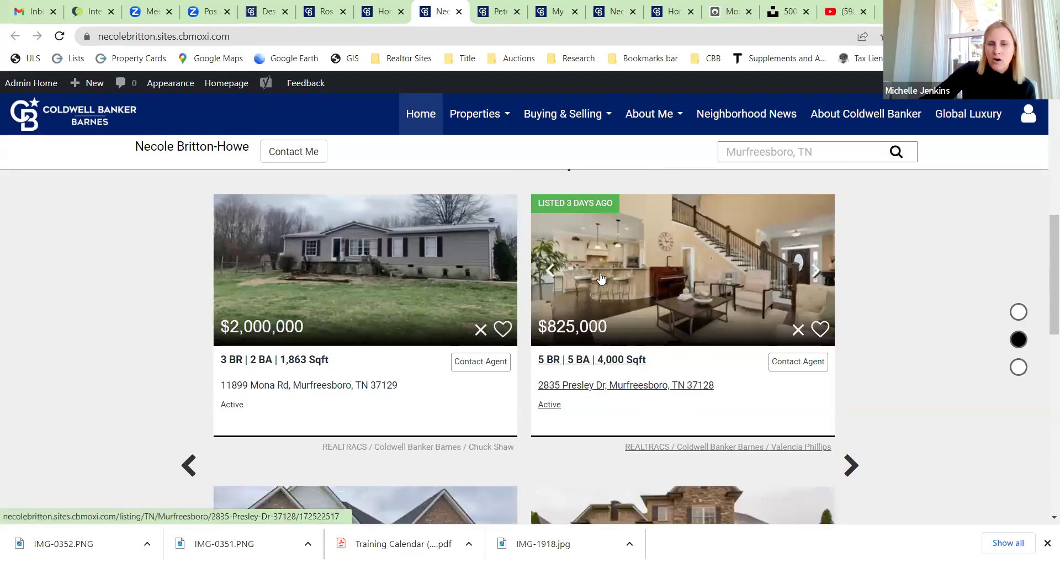
scroll(601, 278, down, 2)
scroll(641, 296, down, 5)
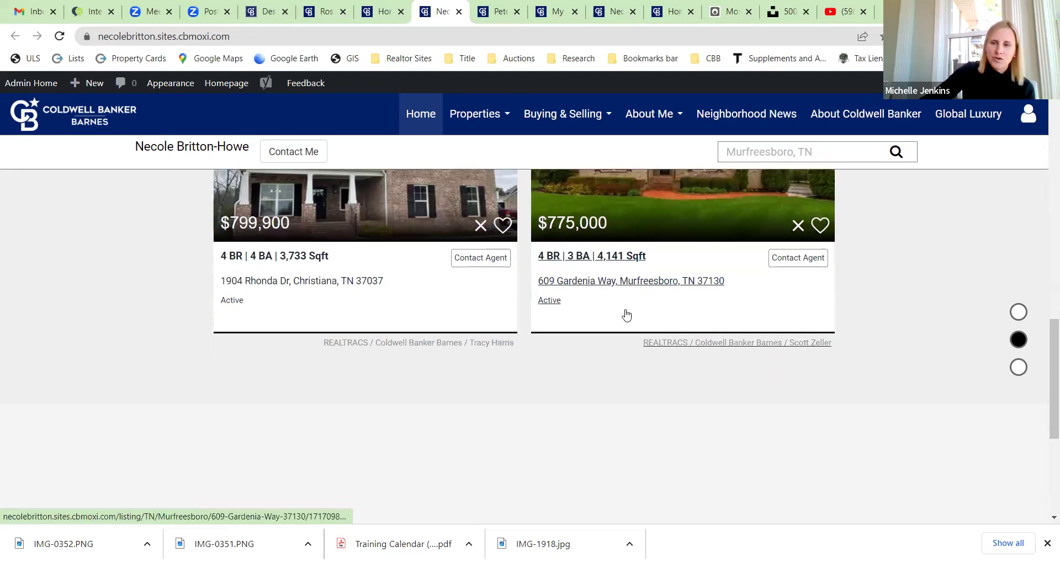
scroll(624, 313, up, 10)
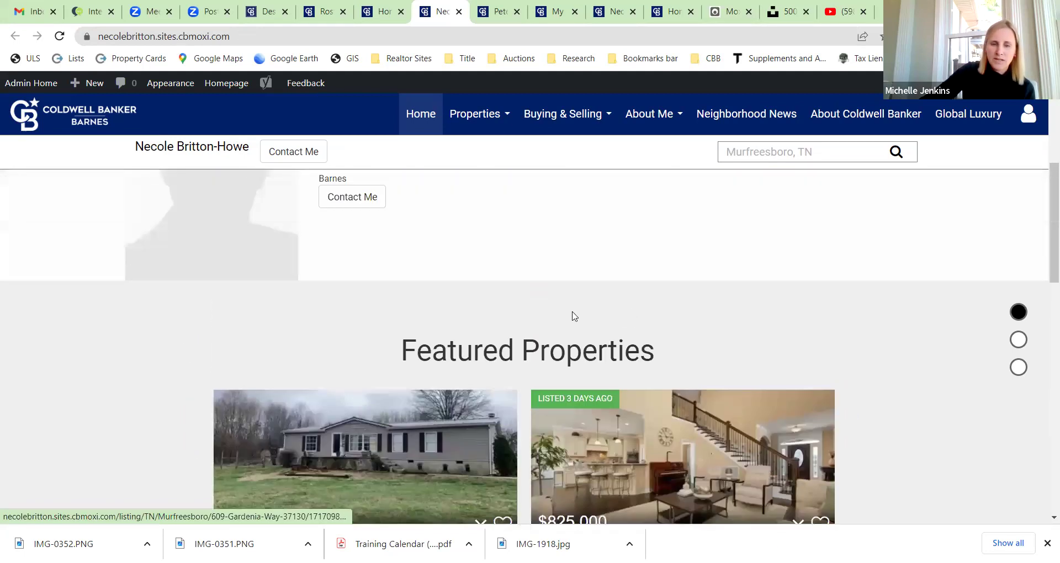
scroll(574, 318, down, 1)
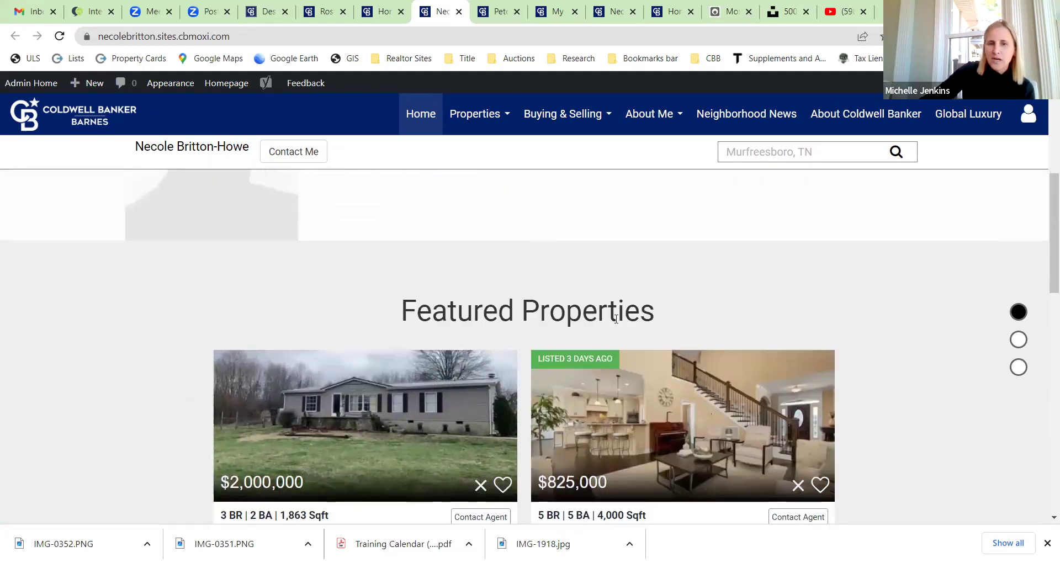
scroll(616, 320, down, 3)
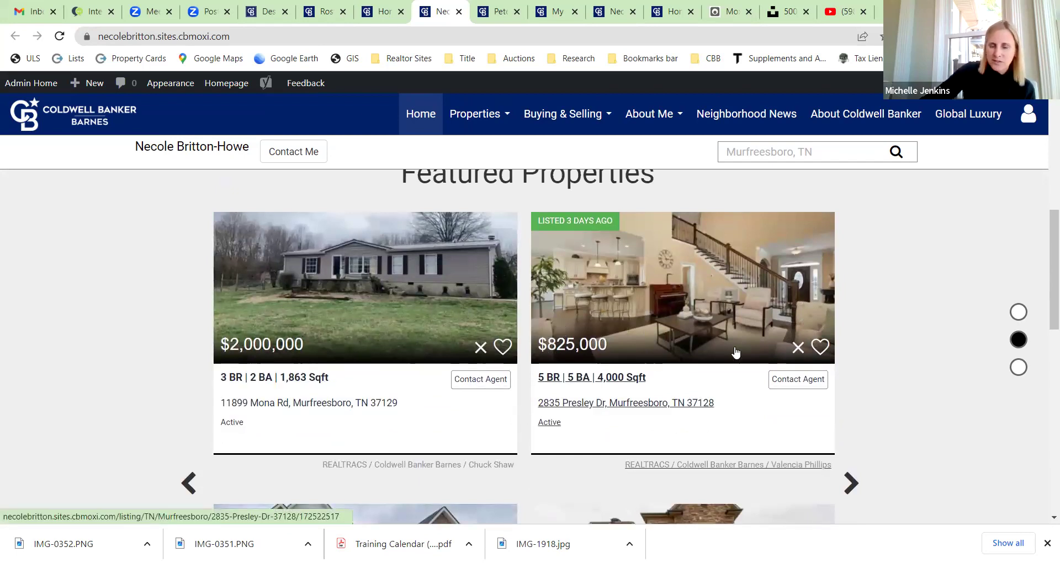
scroll(612, 303, up, 3)
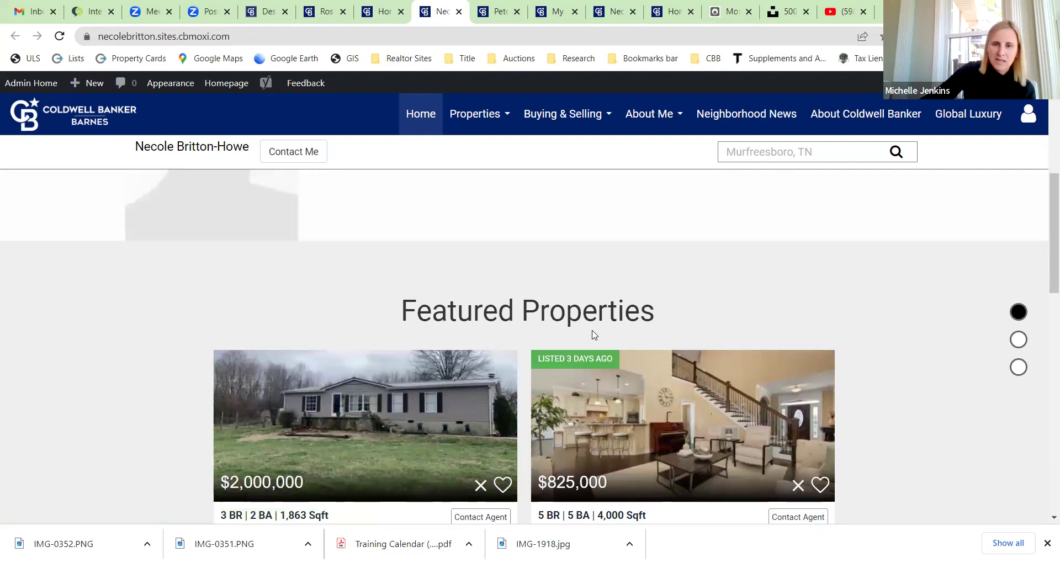
scroll(611, 379, down, 3)
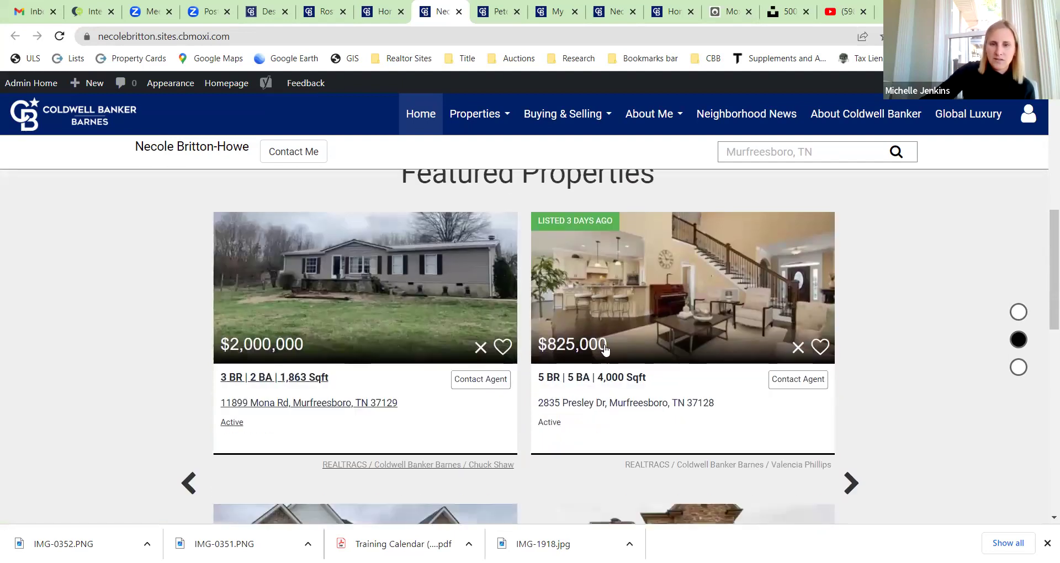
scroll(806, 248, down, 3)
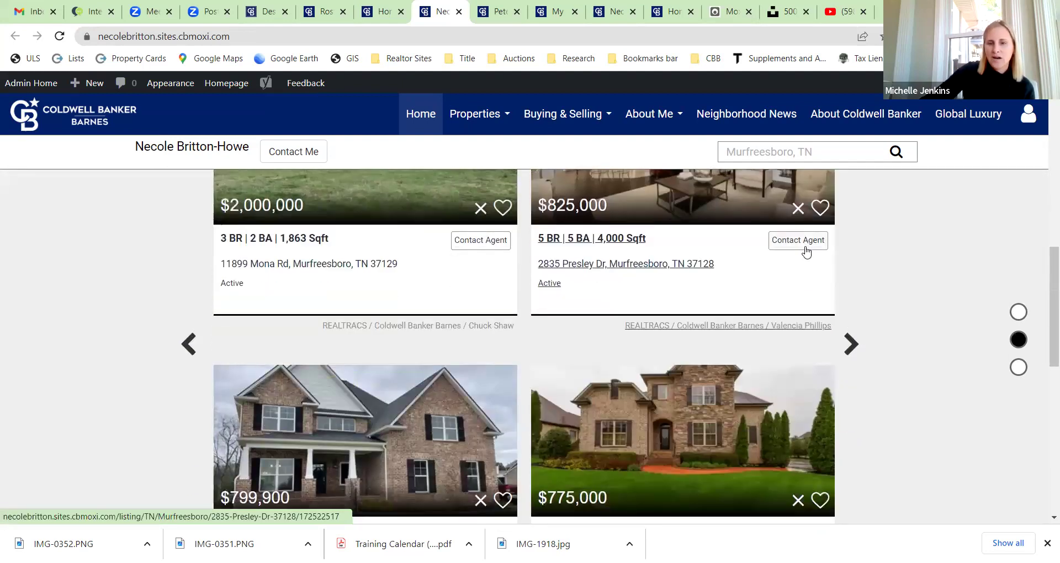
scroll(806, 249, down, 3)
scroll(804, 248, down, 1)
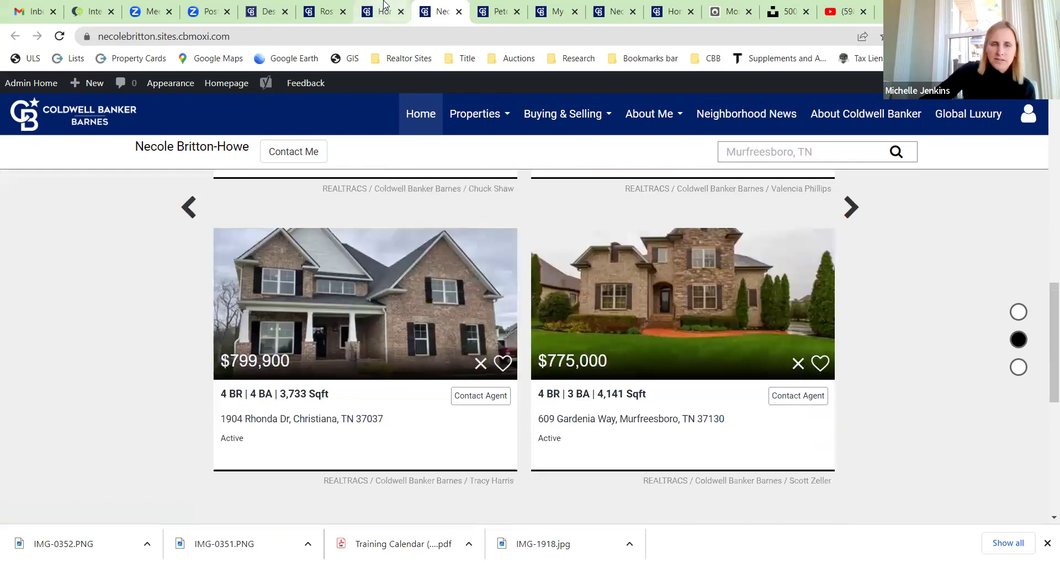
Step: Return to the homepage admin and review the Property List options for the Featured Properties Module without changing the selection
click(385, 6)
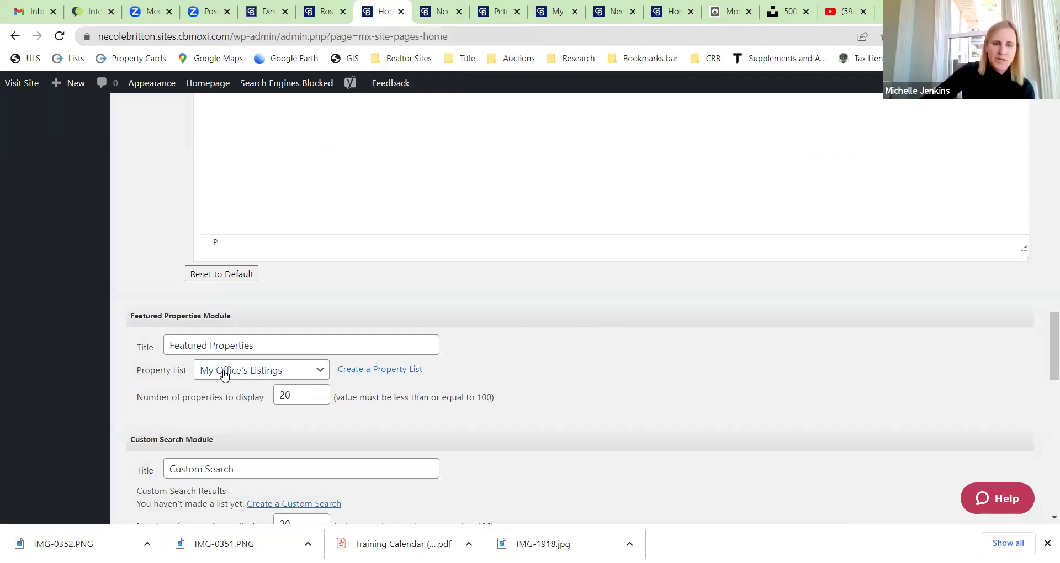
click(319, 371)
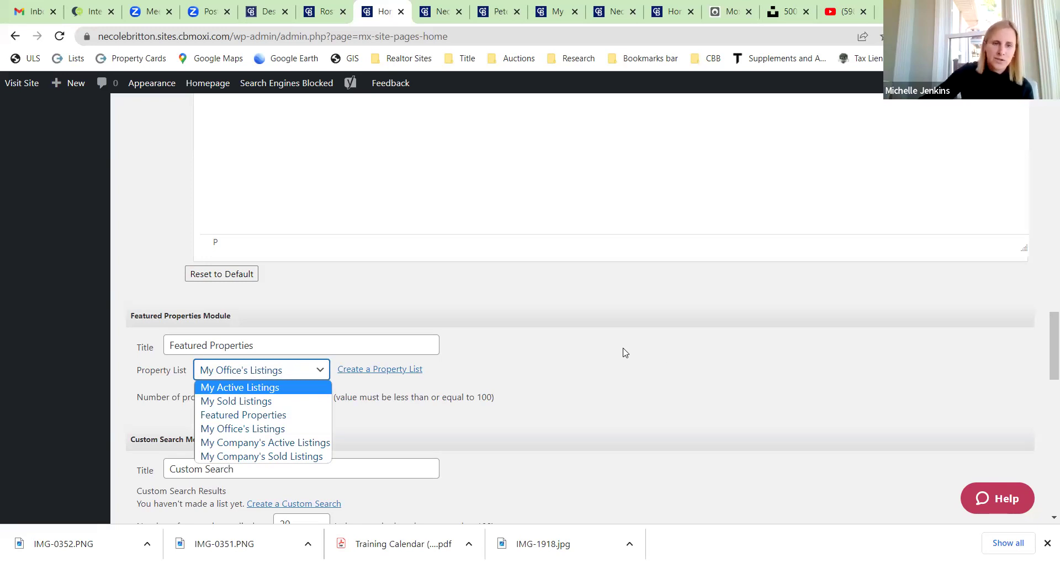
click(570, 289)
Step: Replace the Custom Search Module's title in the homepage settings with "Murfreeboro 37128"
scroll(568, 269, down, 4)
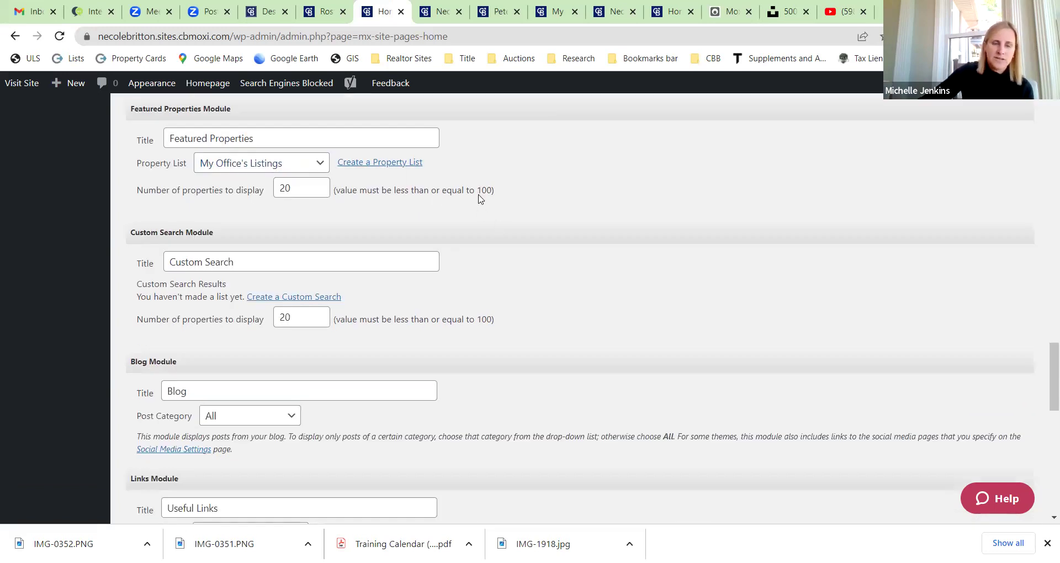
scroll(603, 231, down, 1)
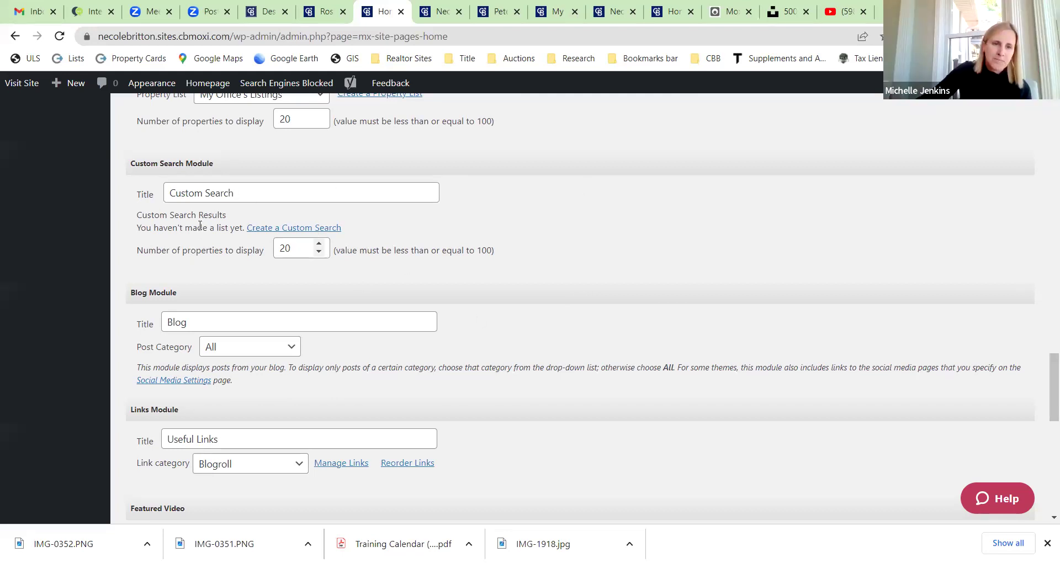
drag(249, 194, 139, 195)
key(BackSpace)
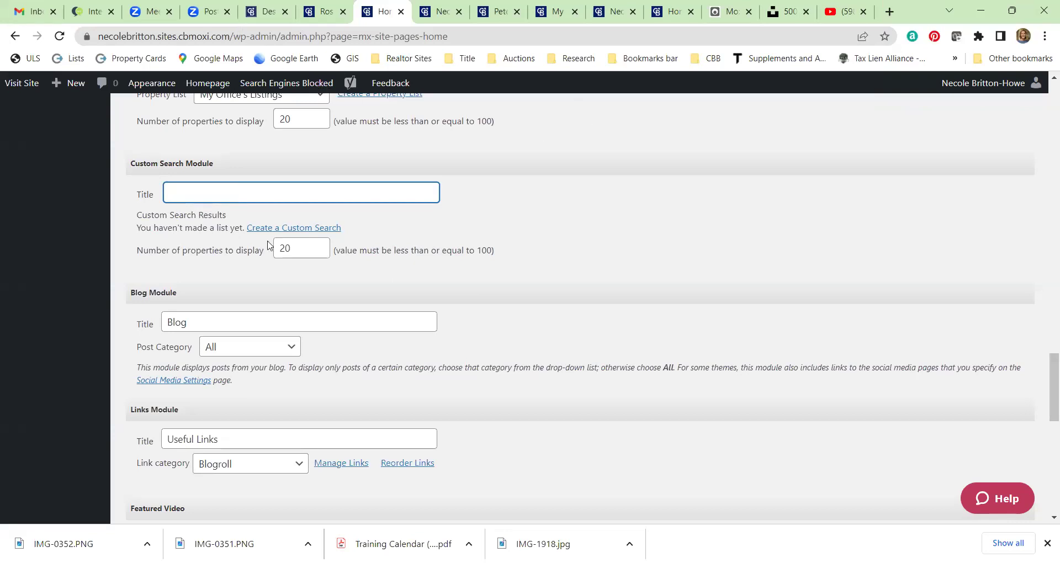
click(211, 190)
text(37128)
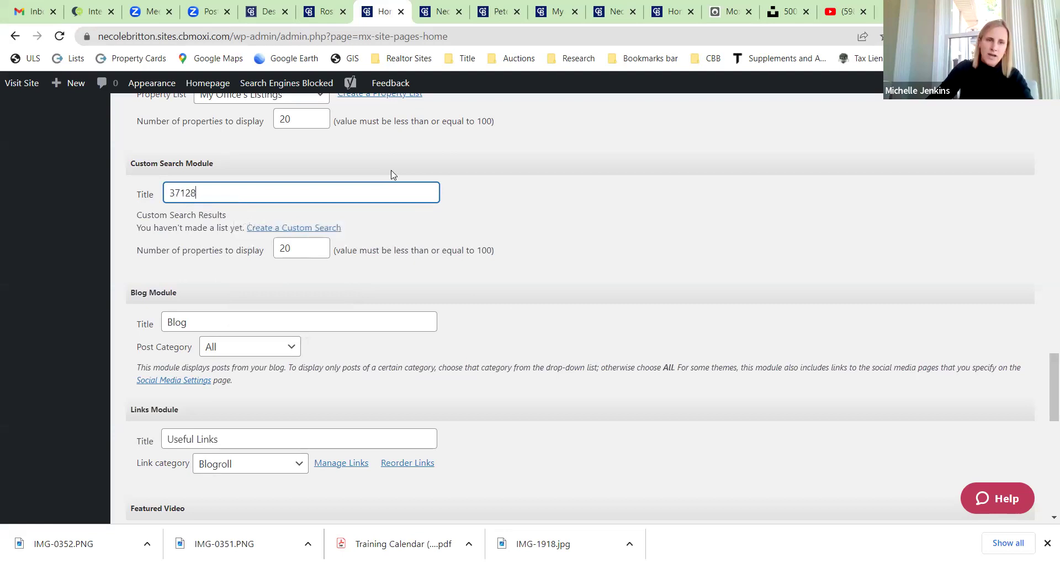
click(532, 216)
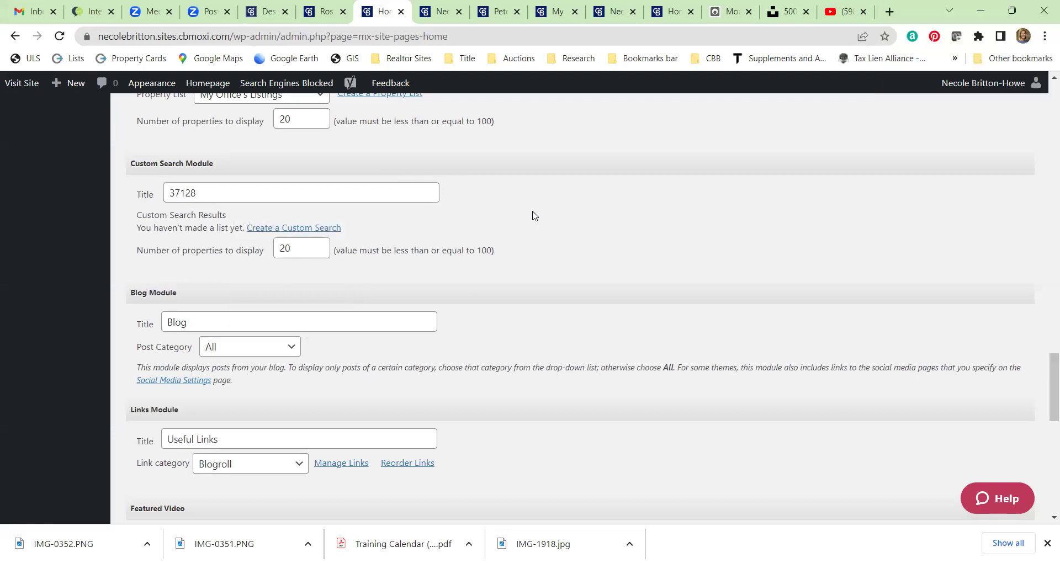
click(170, 193)
text(Murfrees)
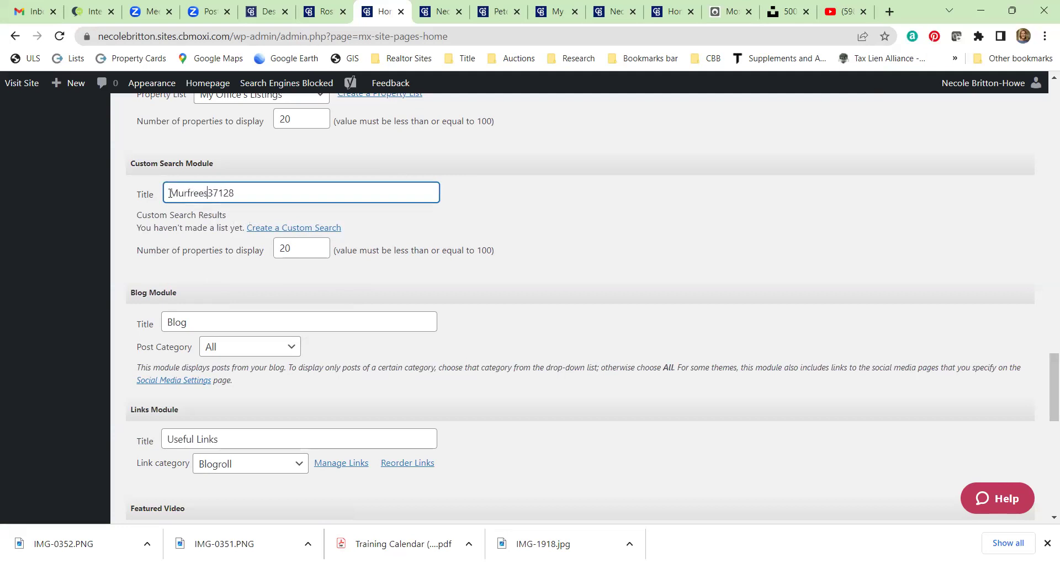
key(BackSpace)
text(boro)
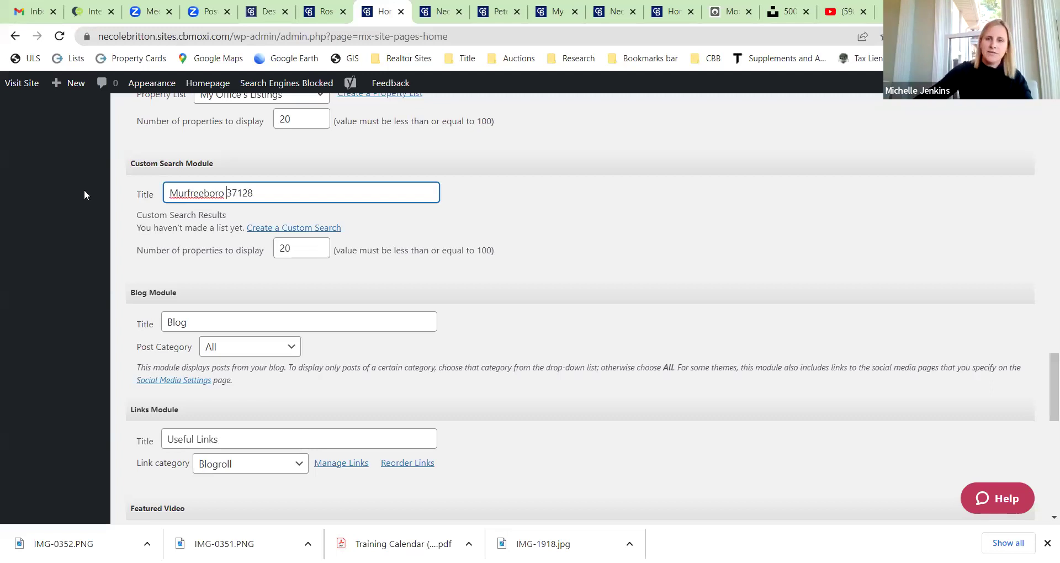
click(565, 198)
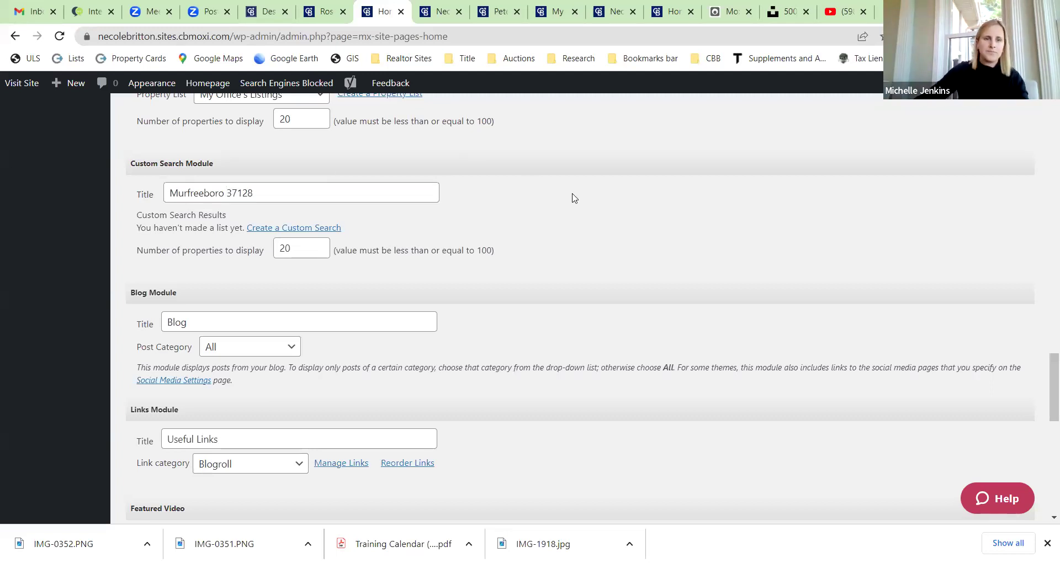
Step: Start creating a custom search, leaving the homepage settings without saving, and title it "Murfreesboro 37128"
click(279, 232)
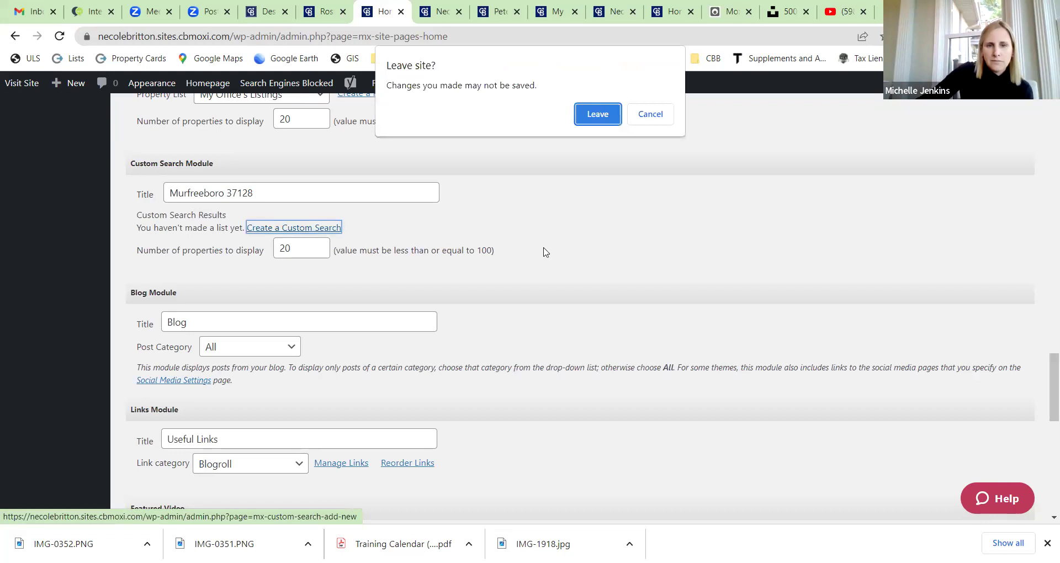
key(Return)
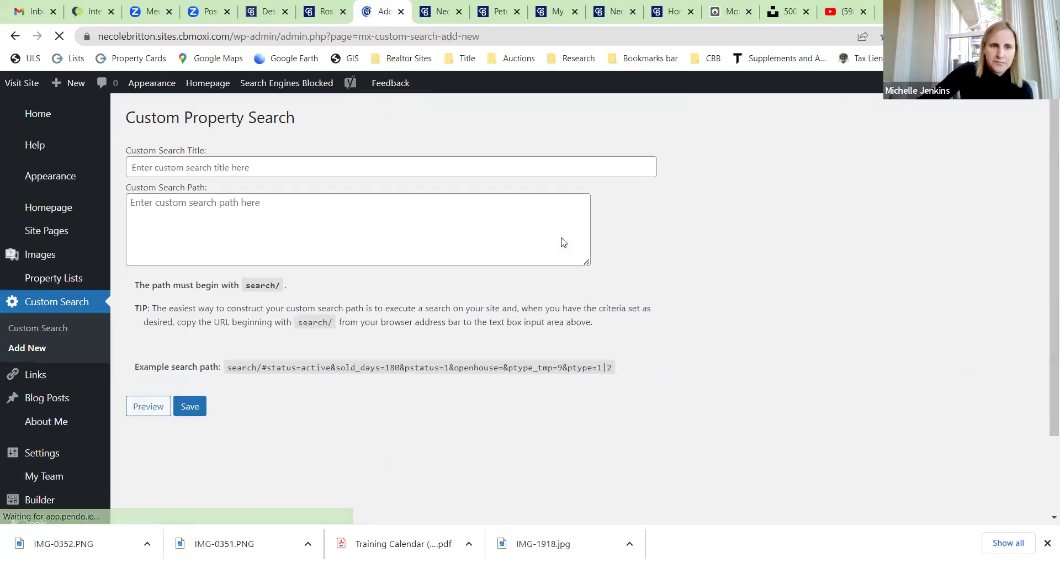
click(194, 161)
text(Murfreesboro 37128)
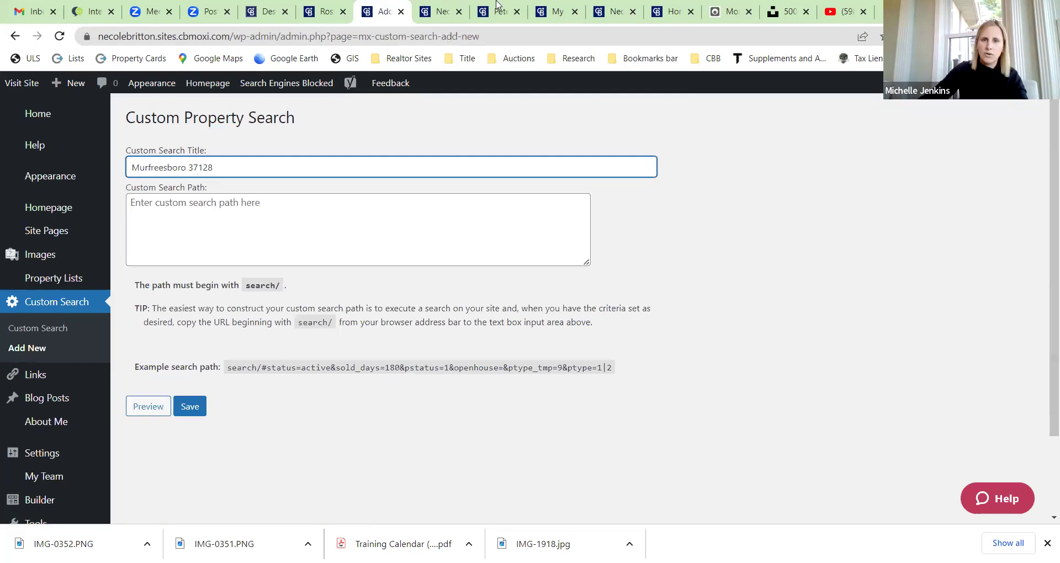
Step: On the live website's homepage, run a location search for 37128 using the Murfreesboro, TN suggestion
click(429, 7)
scroll(381, 259, up, 2)
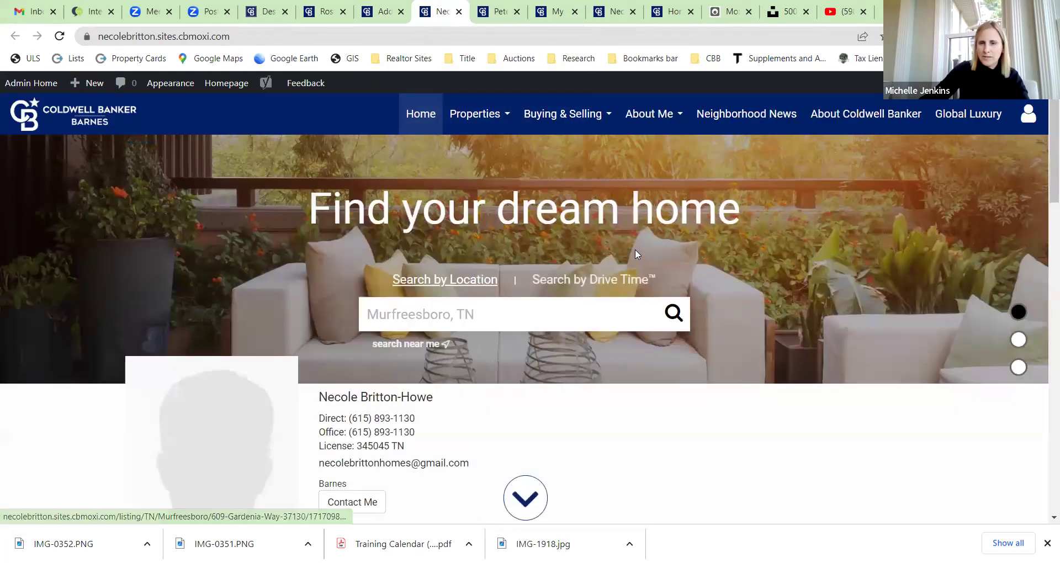
click(473, 318)
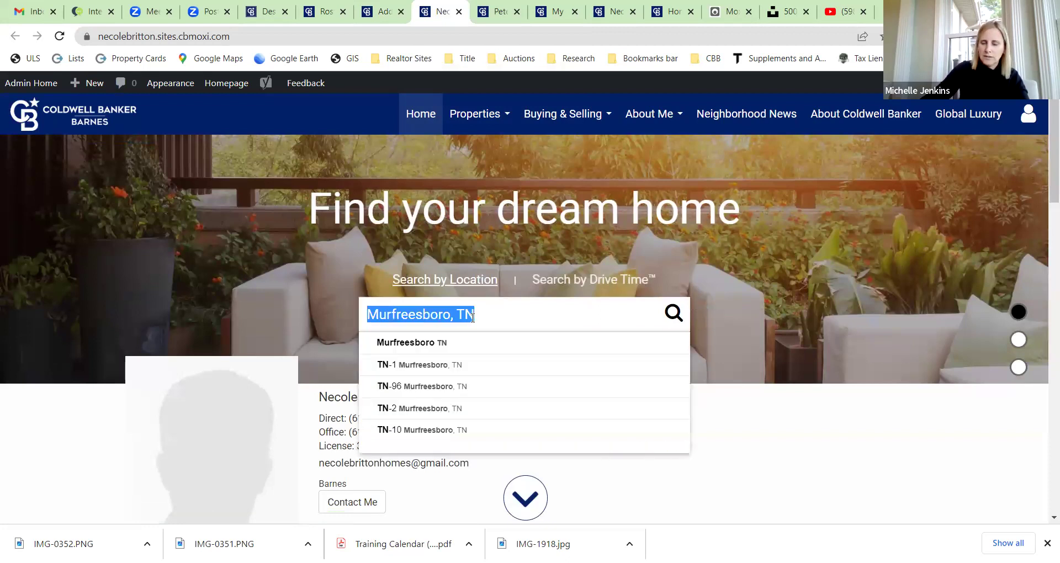
text(37128)
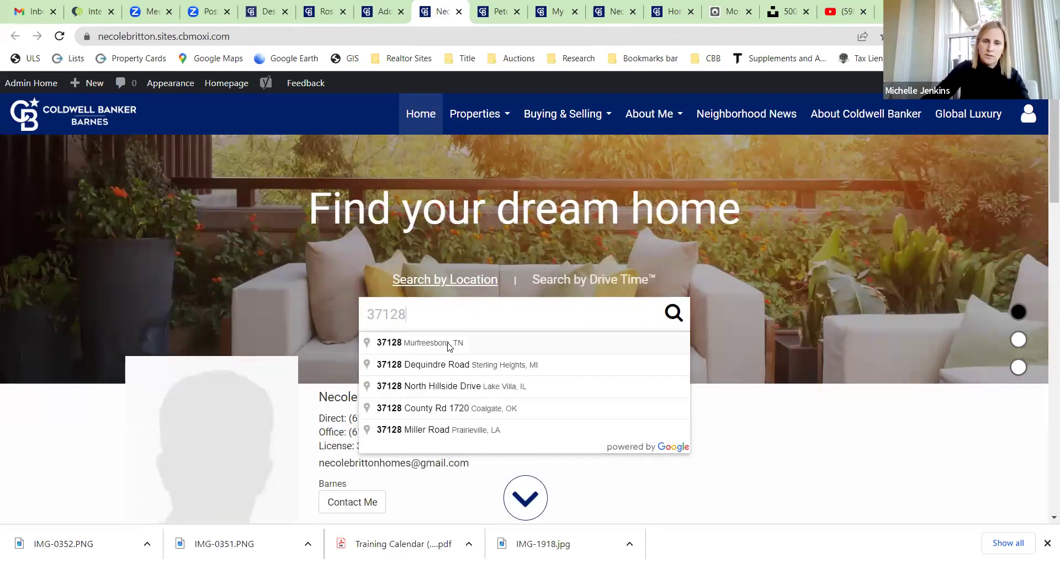
click(449, 347)
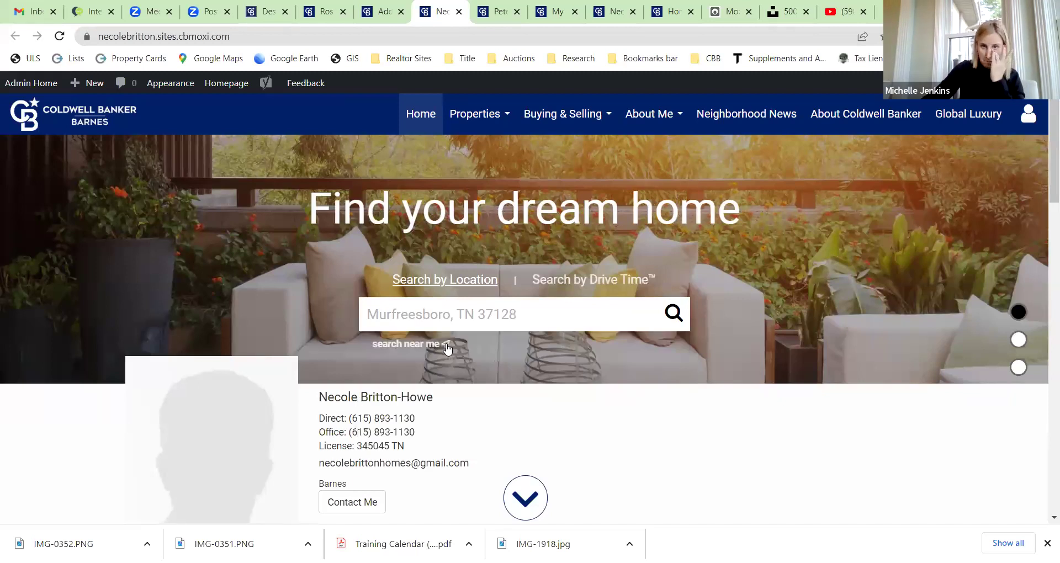
click(675, 314)
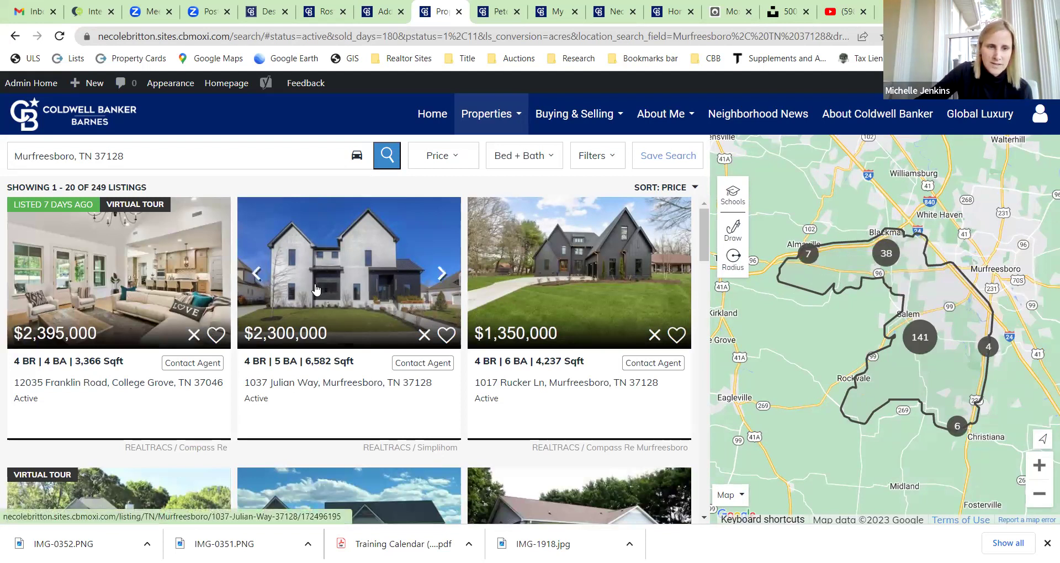
Step: Examine the Murfreesboro 37128 listings and explore the outlined search area on the map
scroll(148, 358, down, 1)
scroll(148, 358, down, 3)
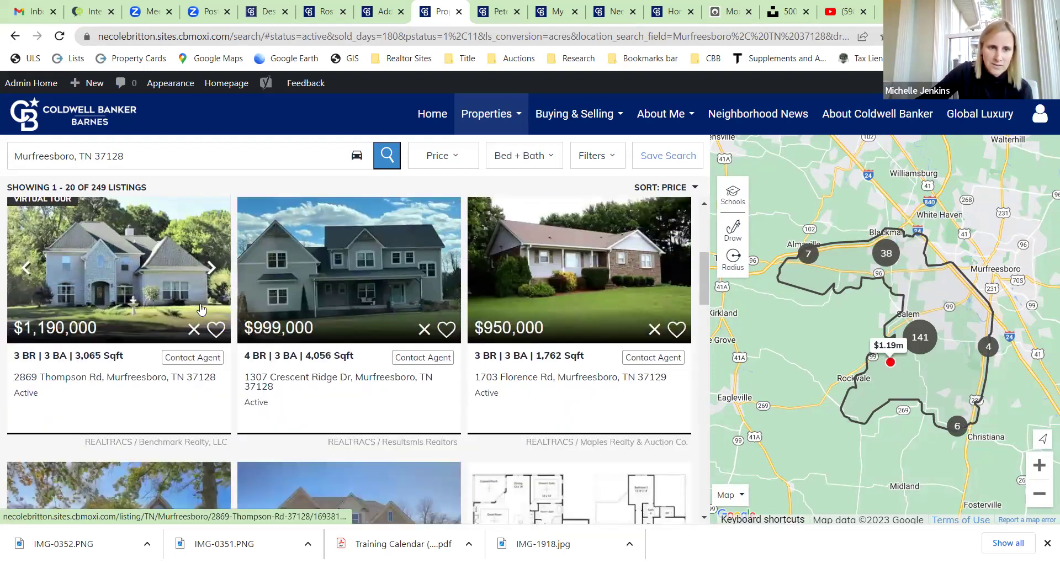
scroll(244, 246, up, 2)
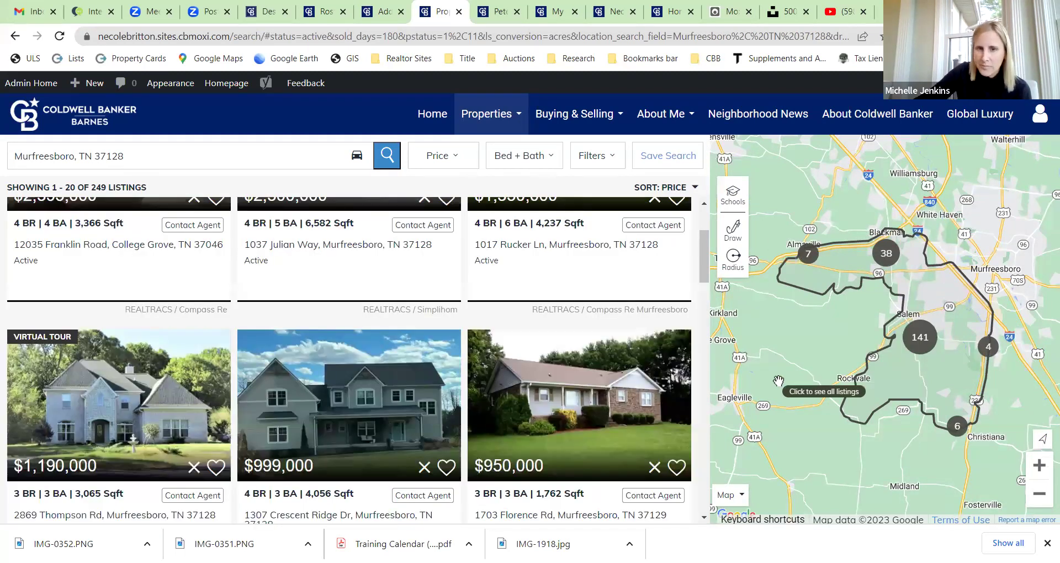
scroll(777, 382, up, 2)
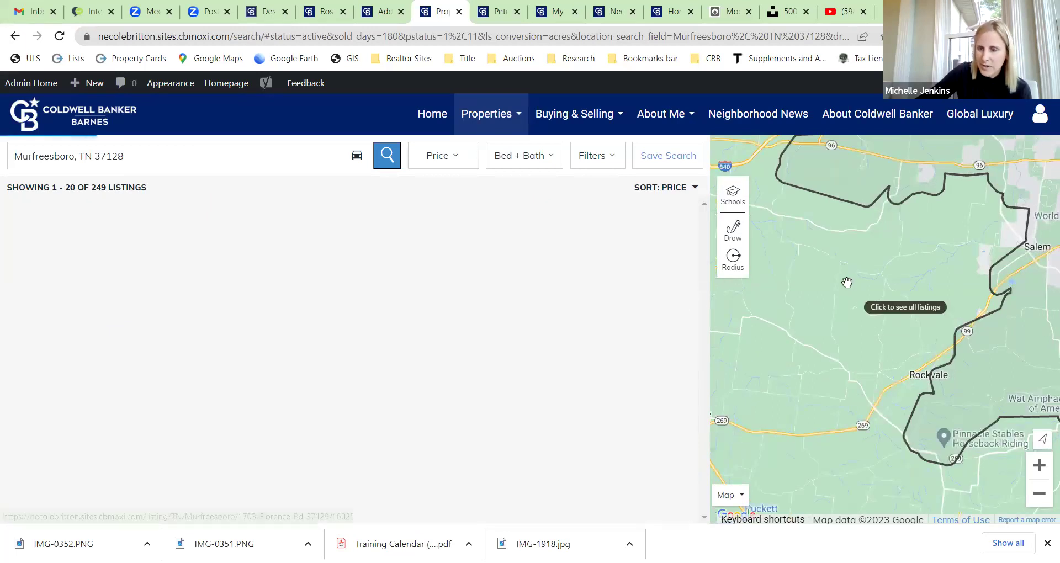
scroll(880, 268, down, 2)
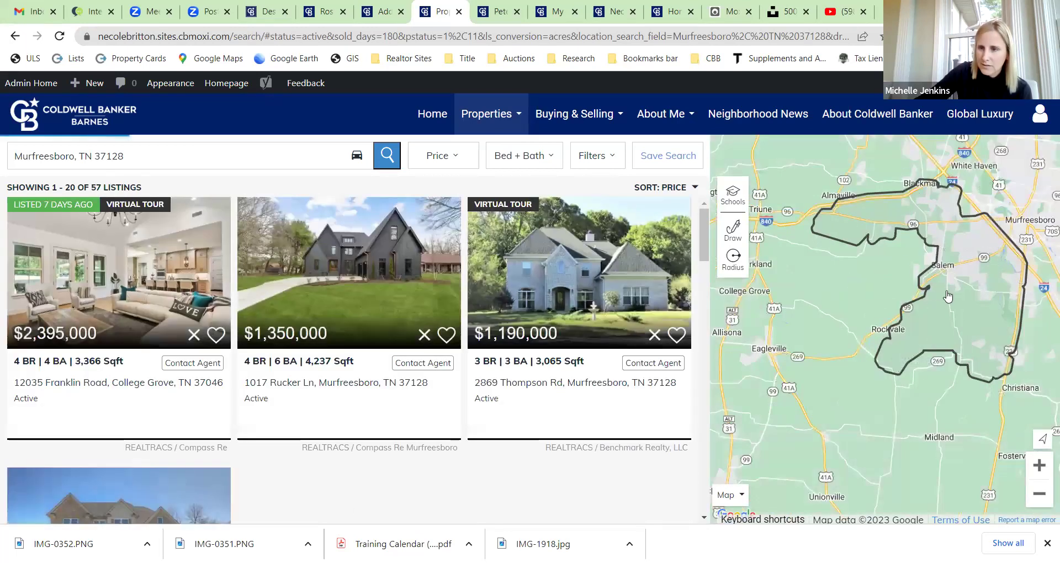
drag(946, 296, 867, 306)
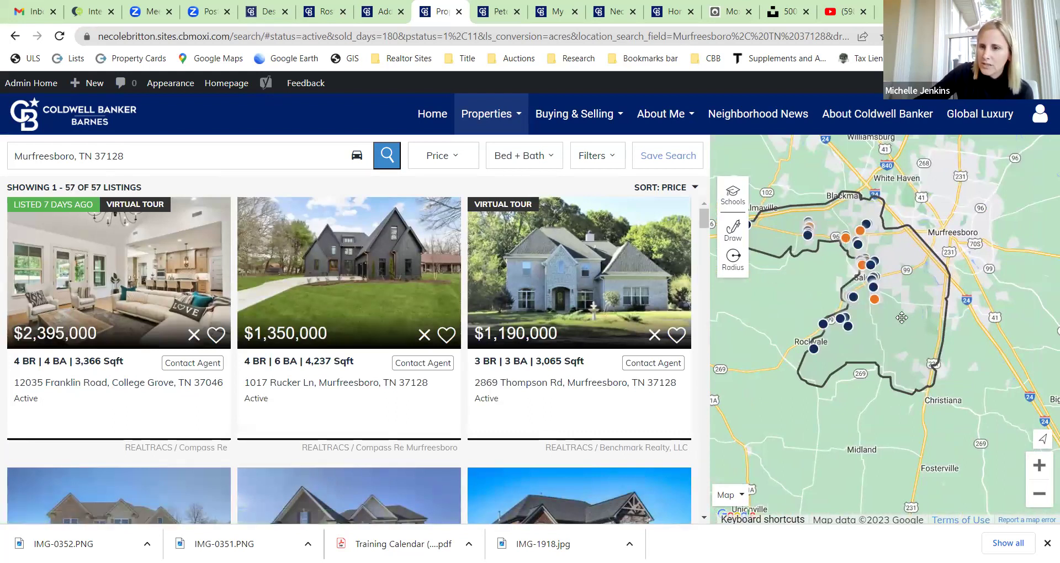
drag(900, 319, 928, 319)
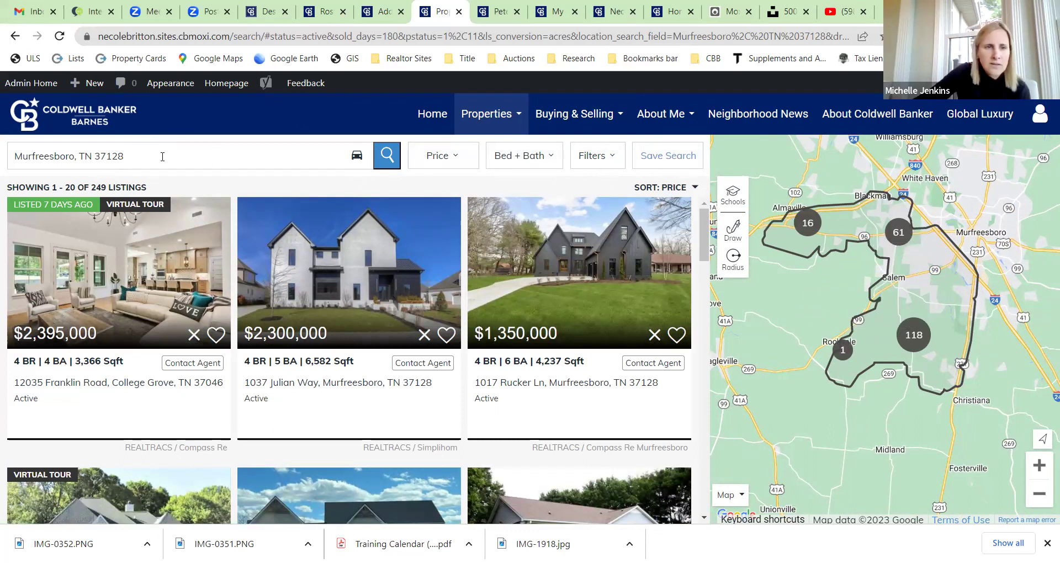
Step: Reduce the search location to the zip code 37128 alone and rerun the property search
click(97, 155)
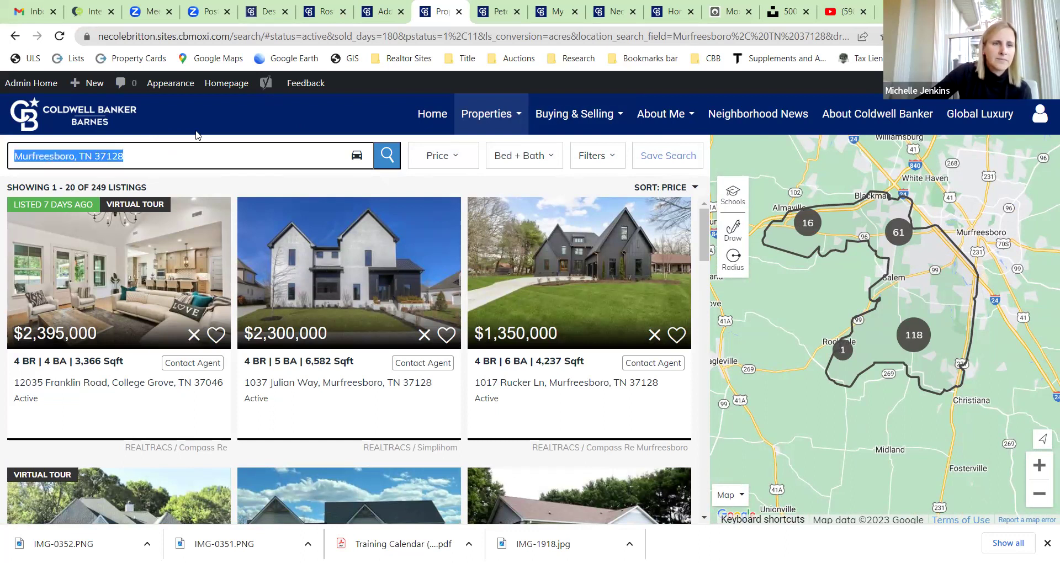
click(94, 155)
key(BackSpace)
key(BackSpace)
key(BackSpace)
key(BackSpace)
key(BackSpace)
key(BackSpace)
key(BackSpace)
key(BackSpace)
key(BackSpace)
key(BackSpace)
key(BackSpace)
key(BackSpace)
key(BackSpace)
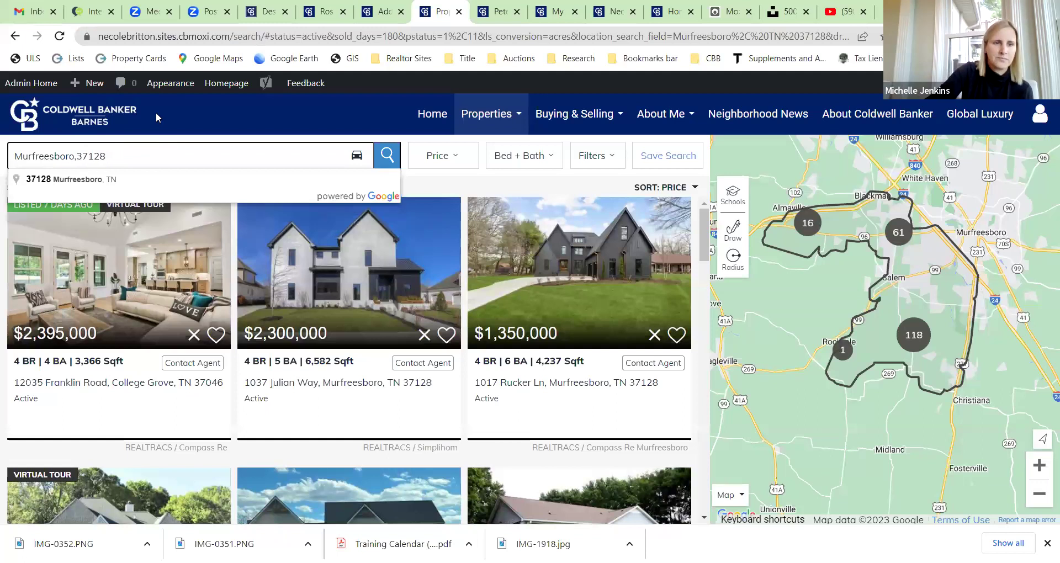
key(BackSpace)
key(BackSpace)
key(BackSpace)
key(BackSpace)
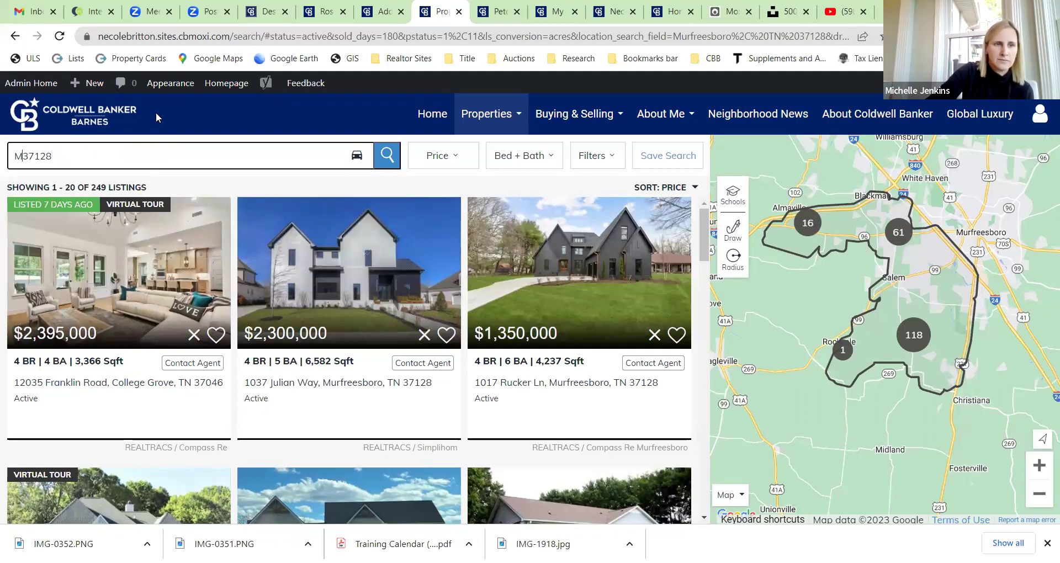
click(384, 156)
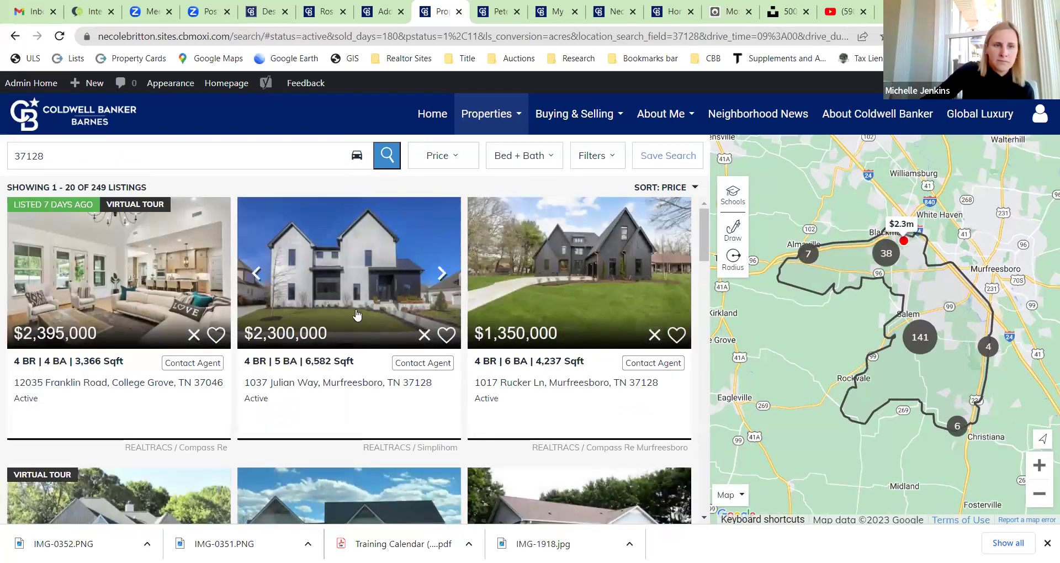
Step: Look through the 37128 listings and copy the full web address of the search results page
drag(709, 229, 708, 332)
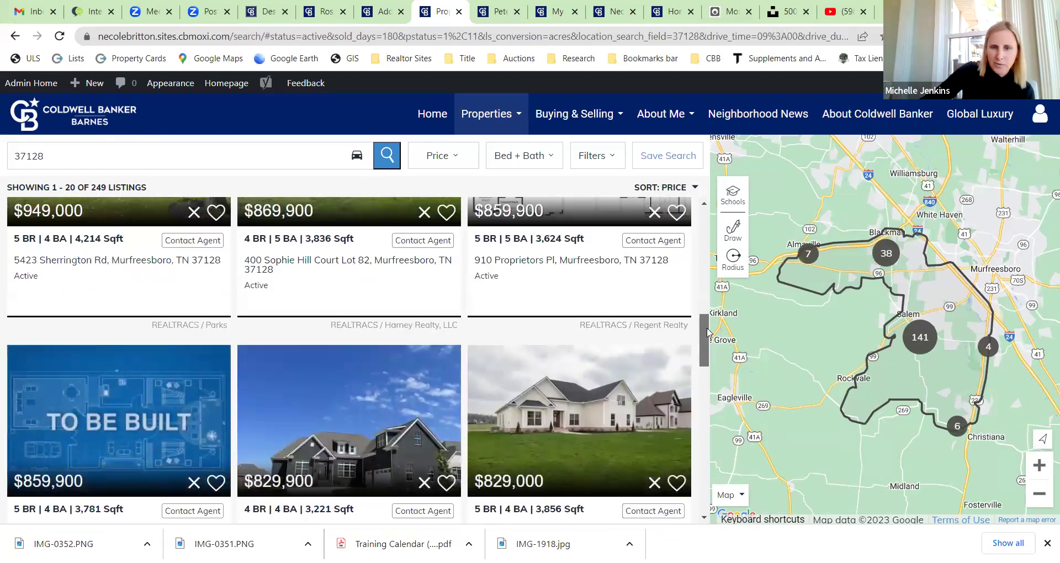
drag(709, 332, 709, 221)
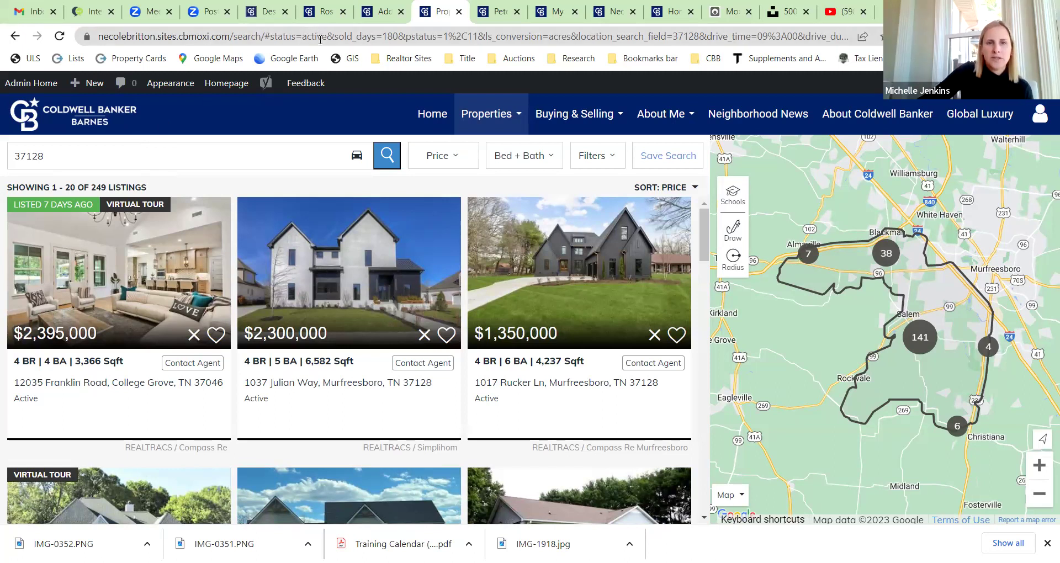
click(271, 37)
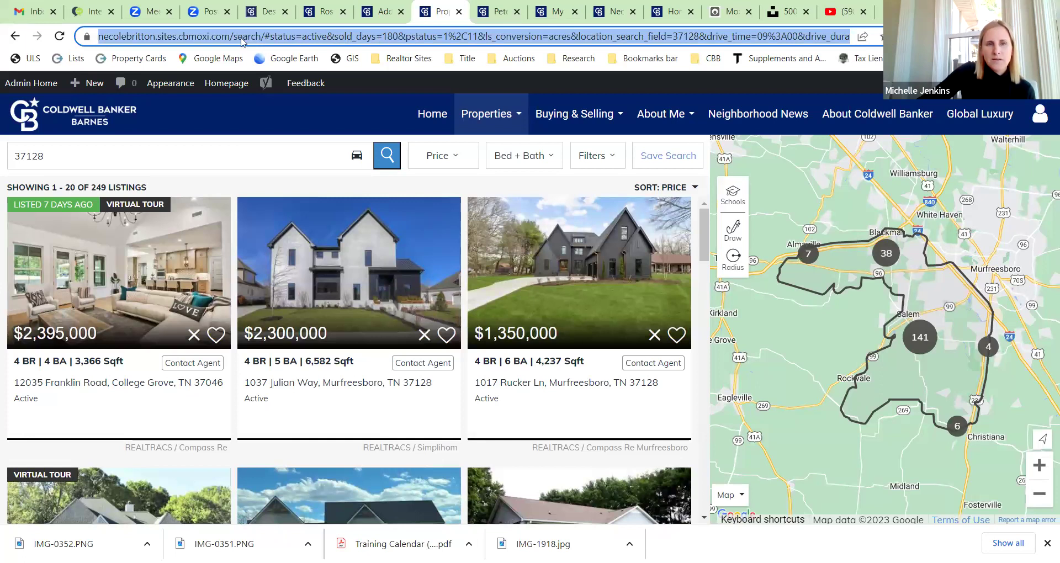
right_click(289, 41)
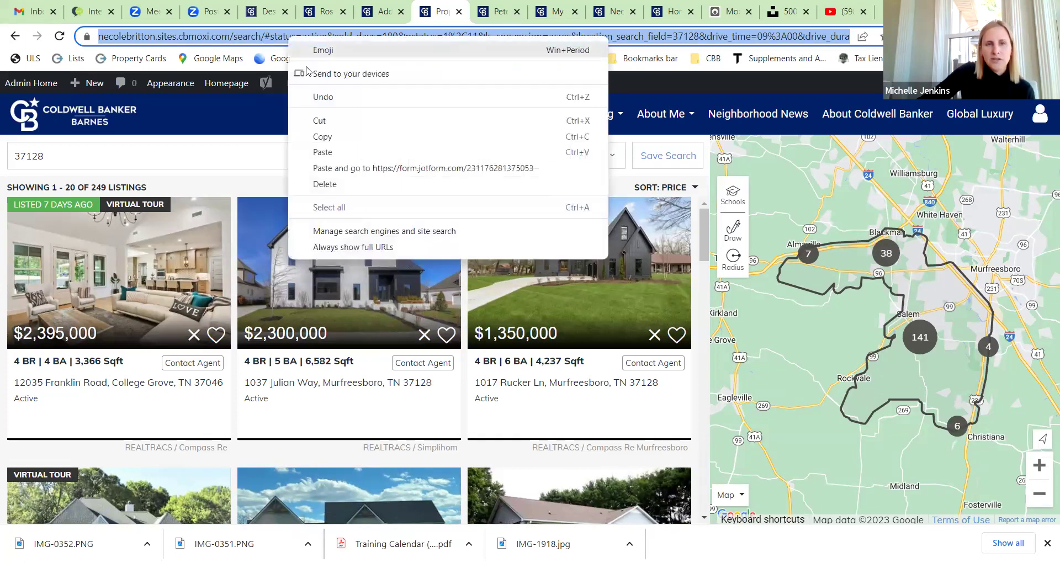
click(323, 138)
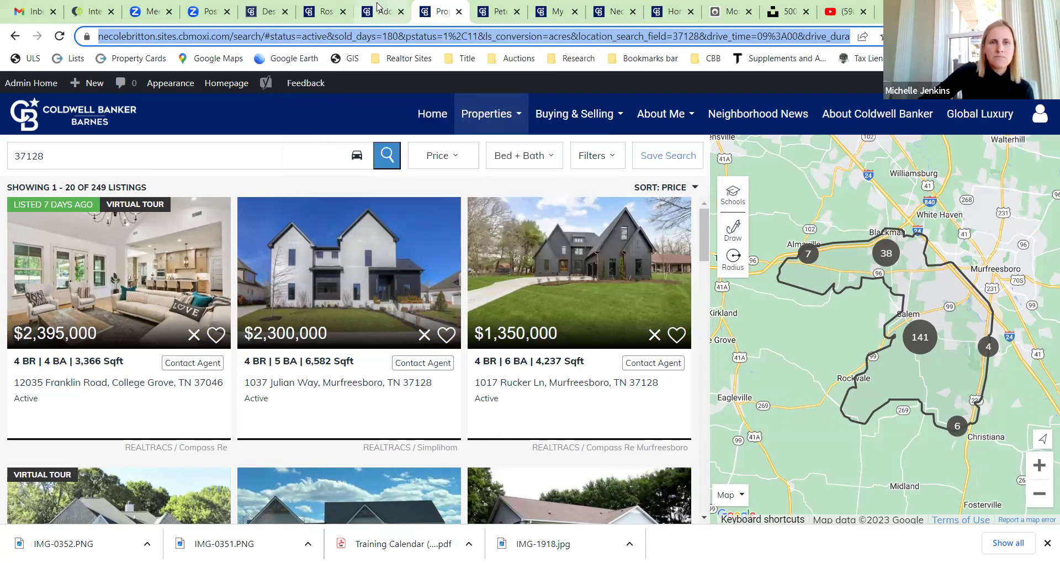
Step: Return to the Custom Property Search form, paste the copied address as the Custom Search Path, and show its beginning
click(378, 8)
click(165, 201)
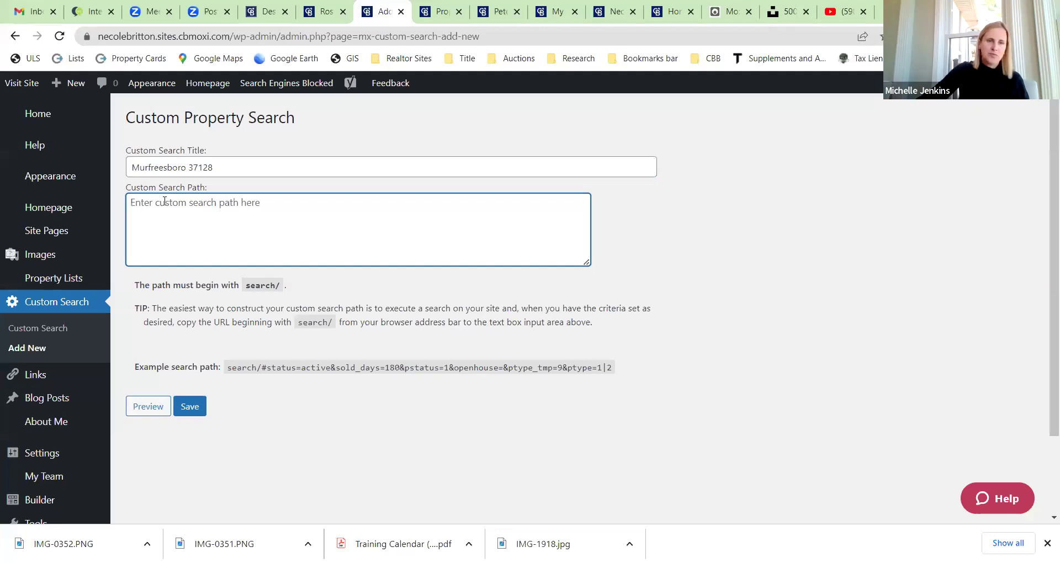
right_click(158, 204)
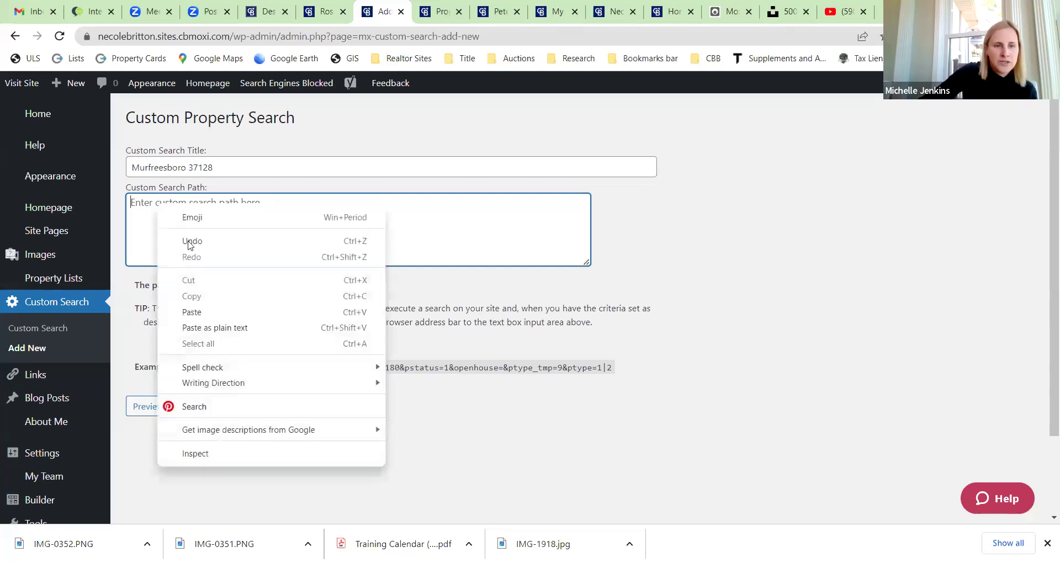
click(210, 310)
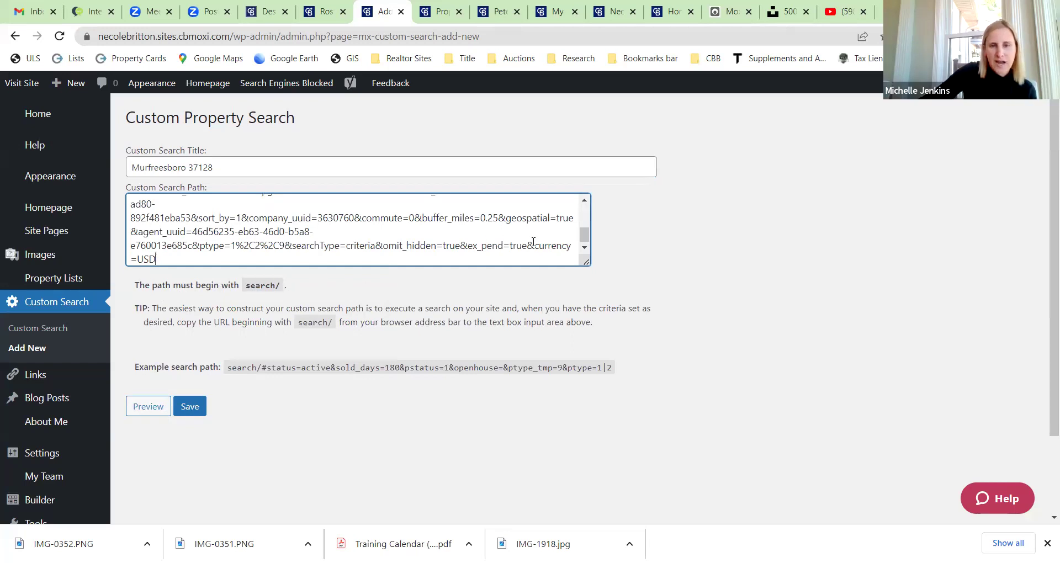
drag(585, 235, 585, 205)
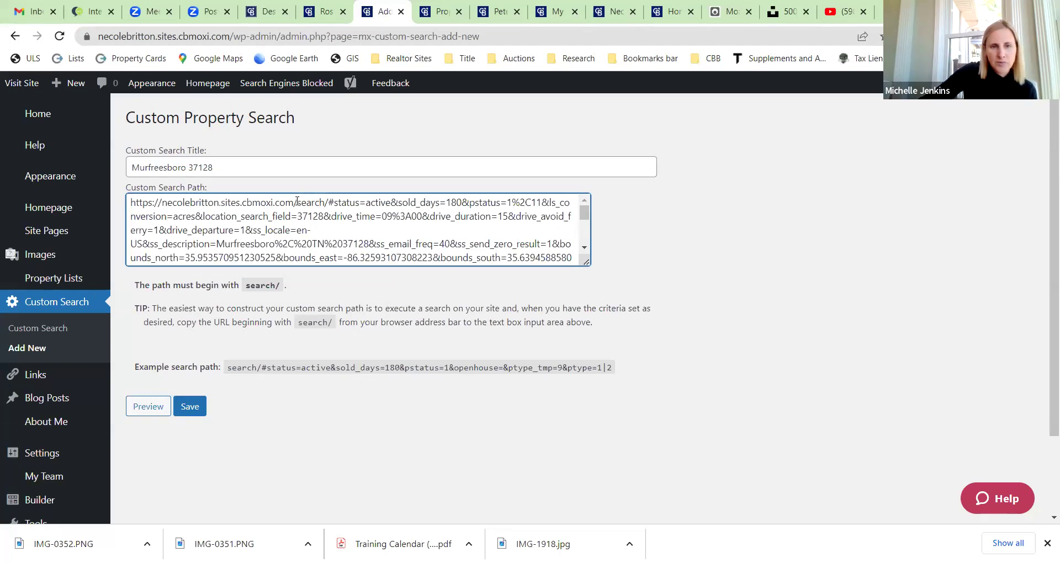
Step: Remove the site address from the start of the Custom Search Path so that it begins with search/
drag(297, 201, 131, 203)
mouse_move(107, 230)
key(BackSpace)
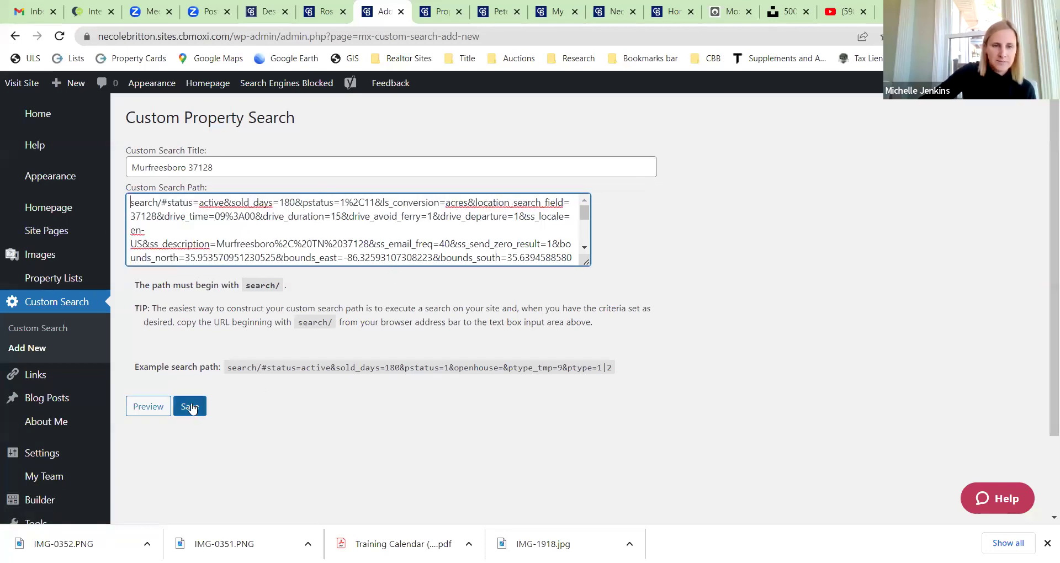
Step: Preview the Murfreesboro 37128 custom search, close the preview and save the search
click(159, 409)
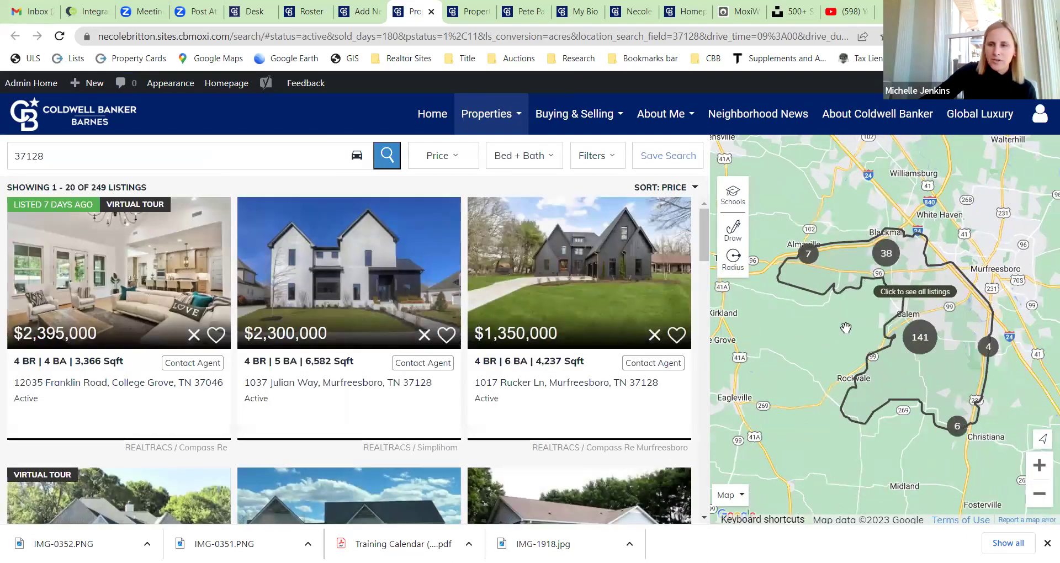
click(431, 14)
click(190, 408)
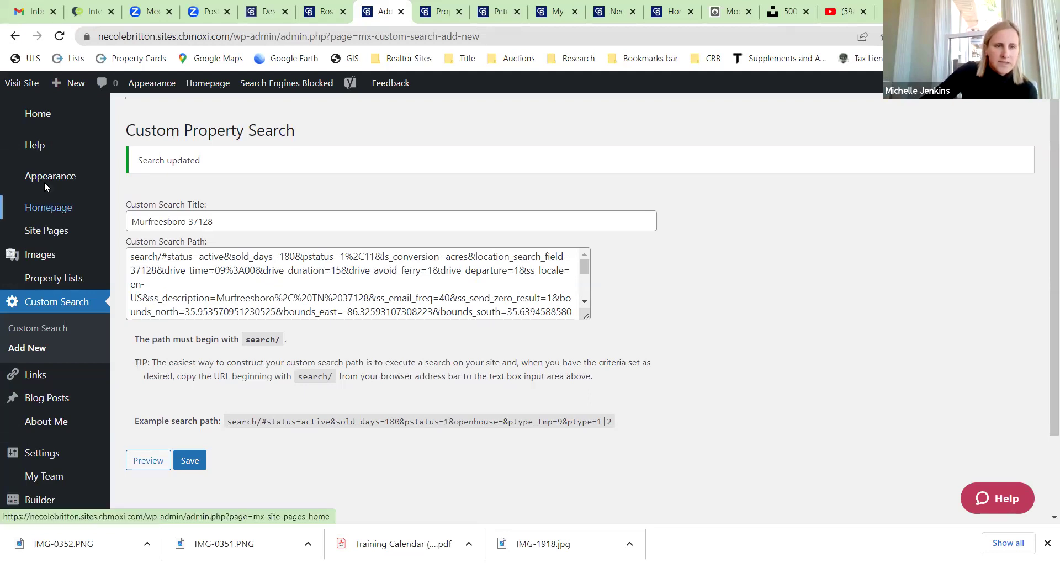
Step: In the homepage settings, set the Custom Search Module's title to Murfreesboro 37128
click(49, 206)
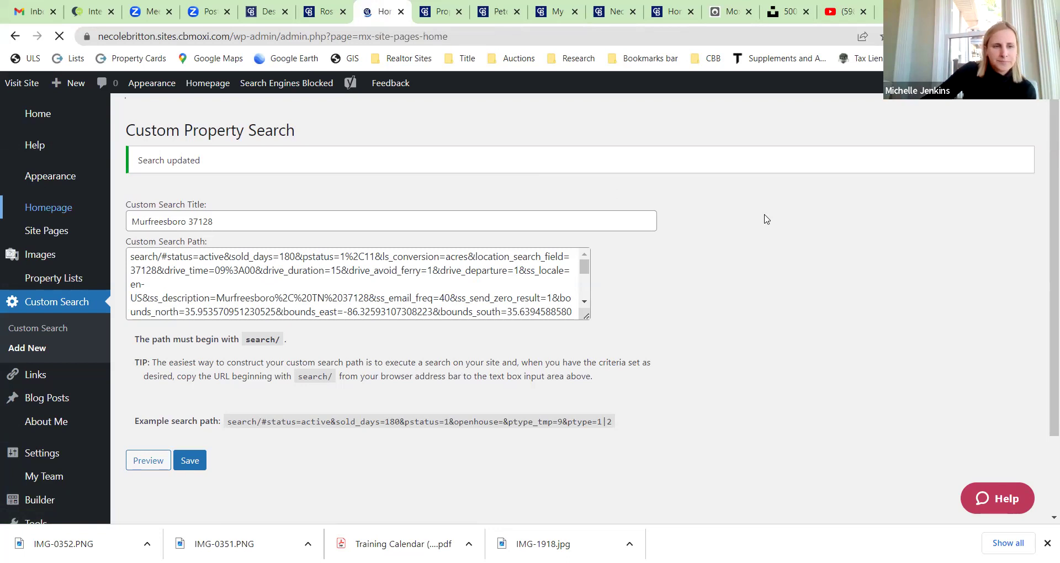
scroll(286, 266, down, 6)
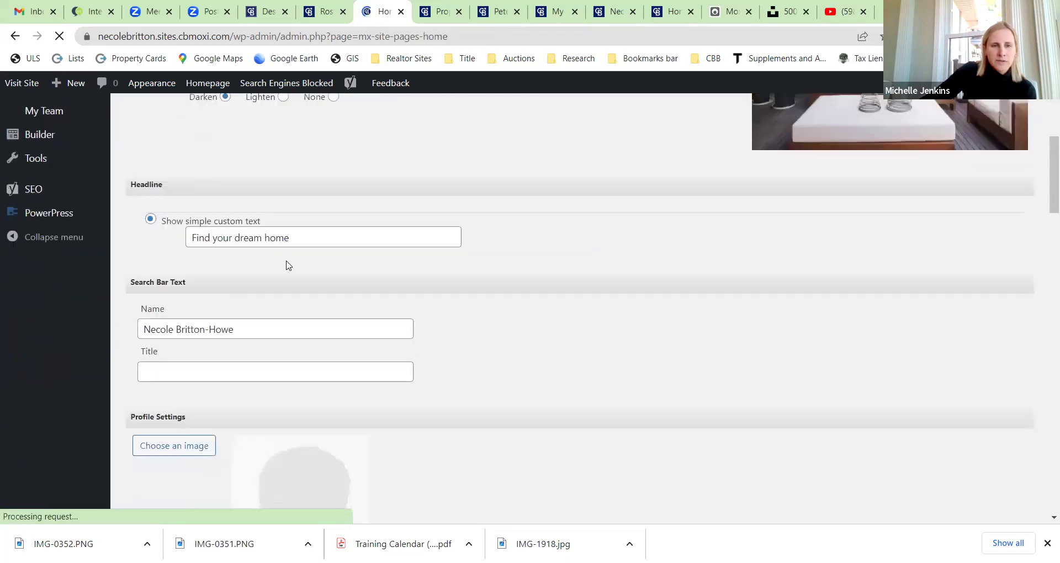
scroll(287, 265, down, 15)
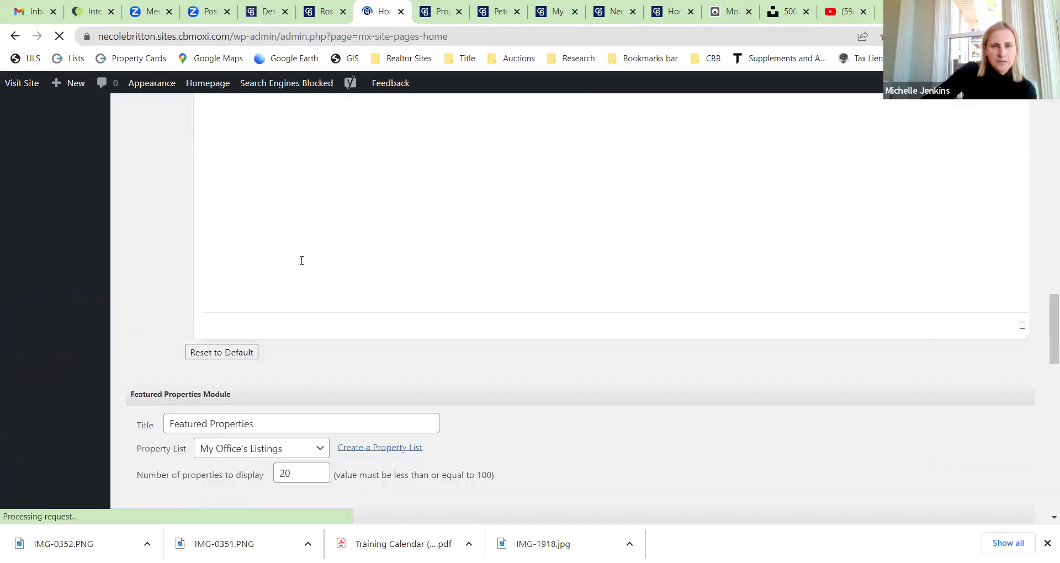
scroll(303, 264, down, 6)
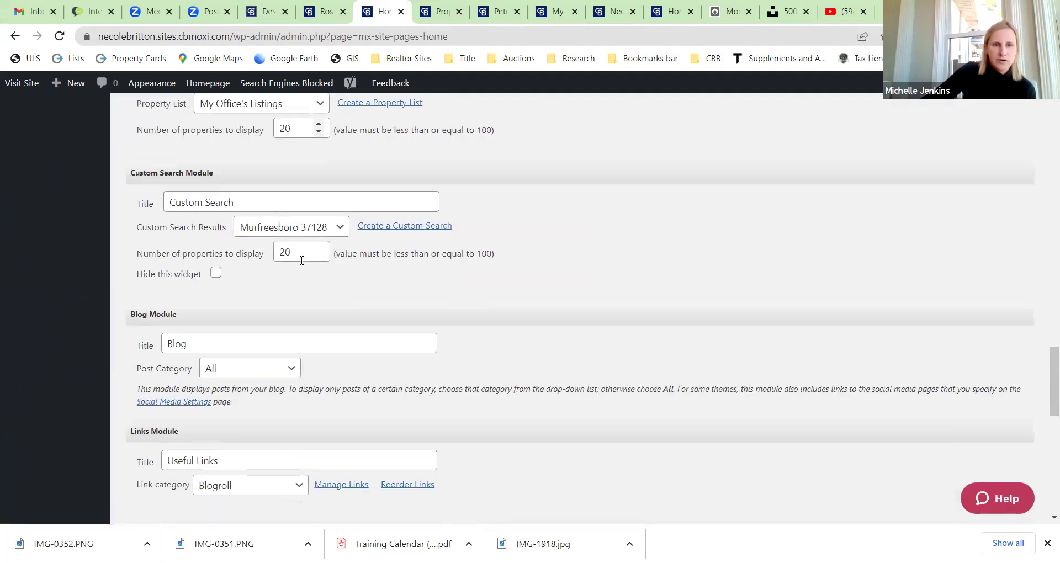
drag(242, 194, 126, 210)
text(Murfreesboro 37128)
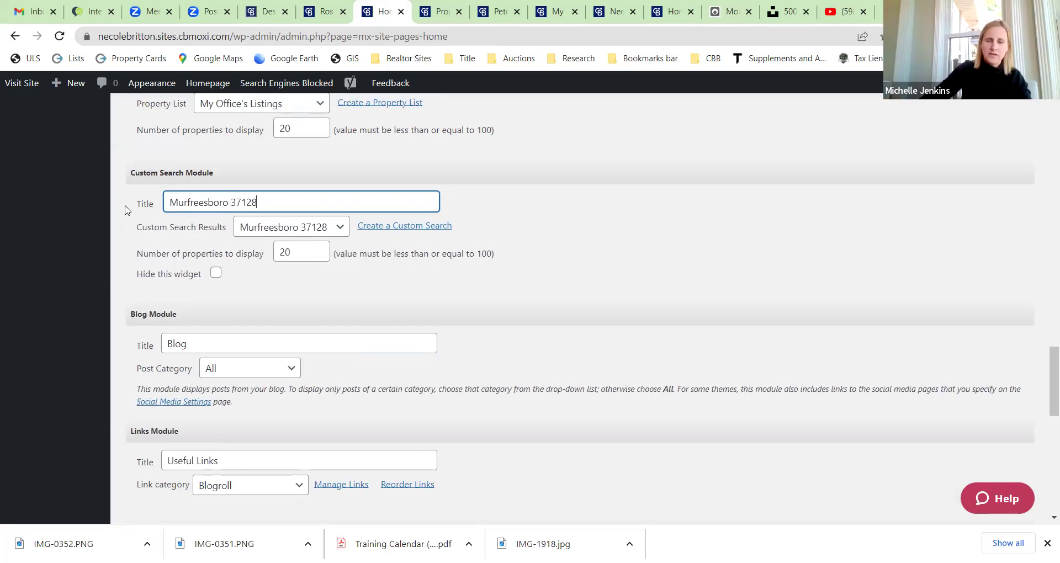
click(522, 246)
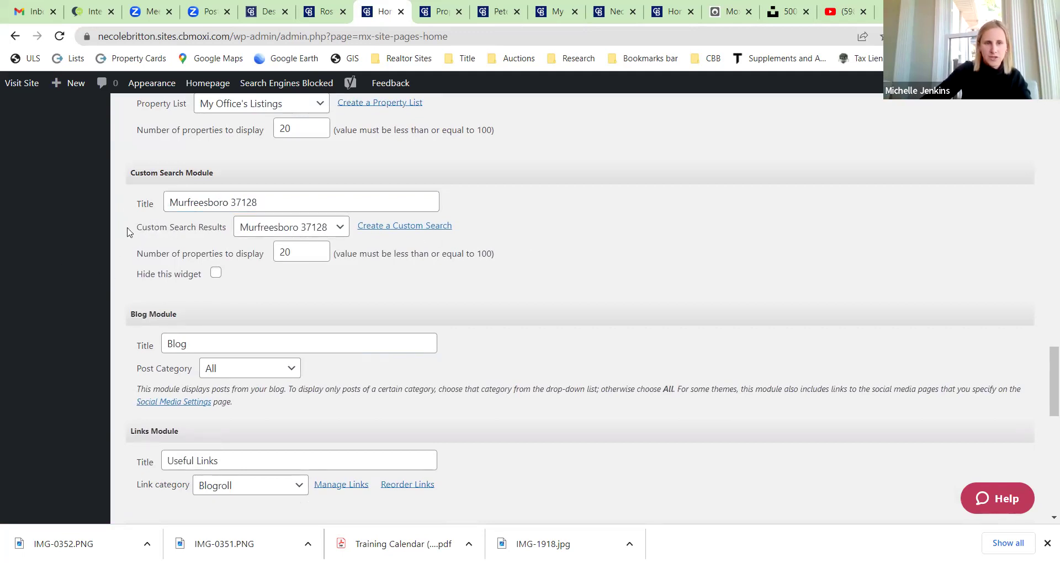
Step: Check the available custom searches, keep Murfreesboro 37128 as the module's search results, and publish the homepage
click(335, 230)
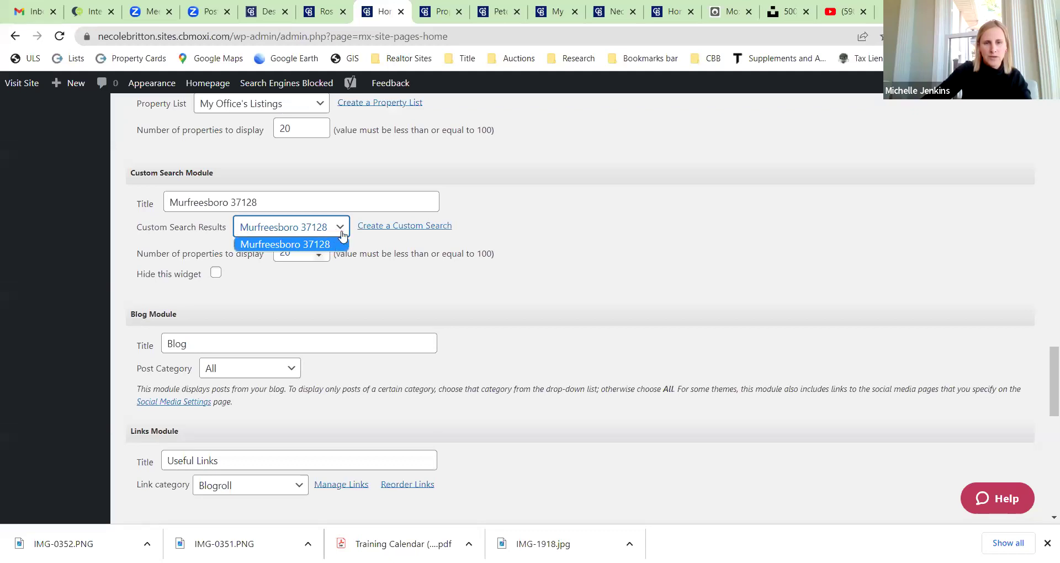
click(529, 215)
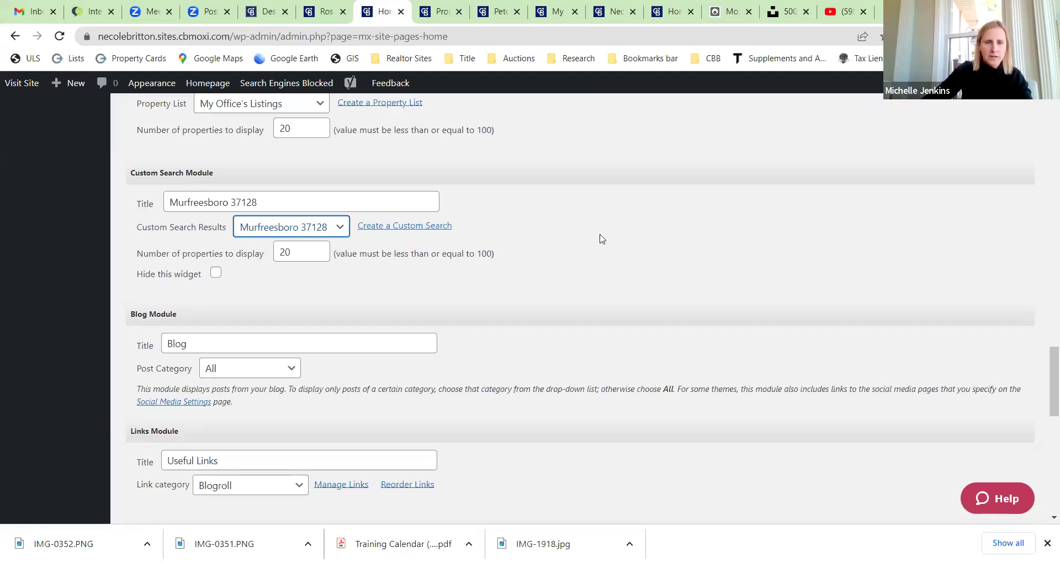
scroll(602, 238, down, 10)
click(155, 447)
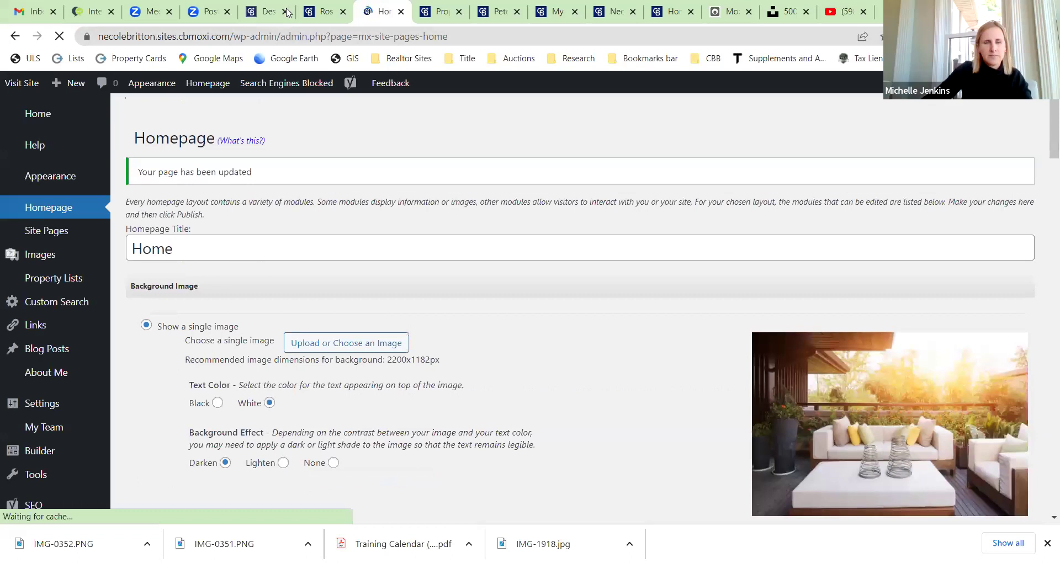
Step: Switch from the property search results to the live site's homepage
click(435, 11)
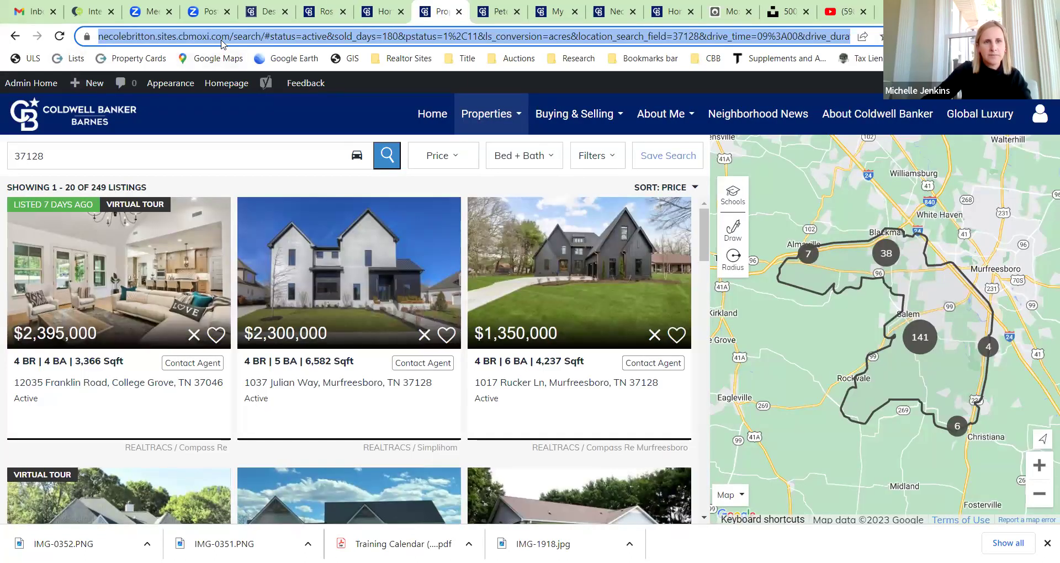
text(nec)
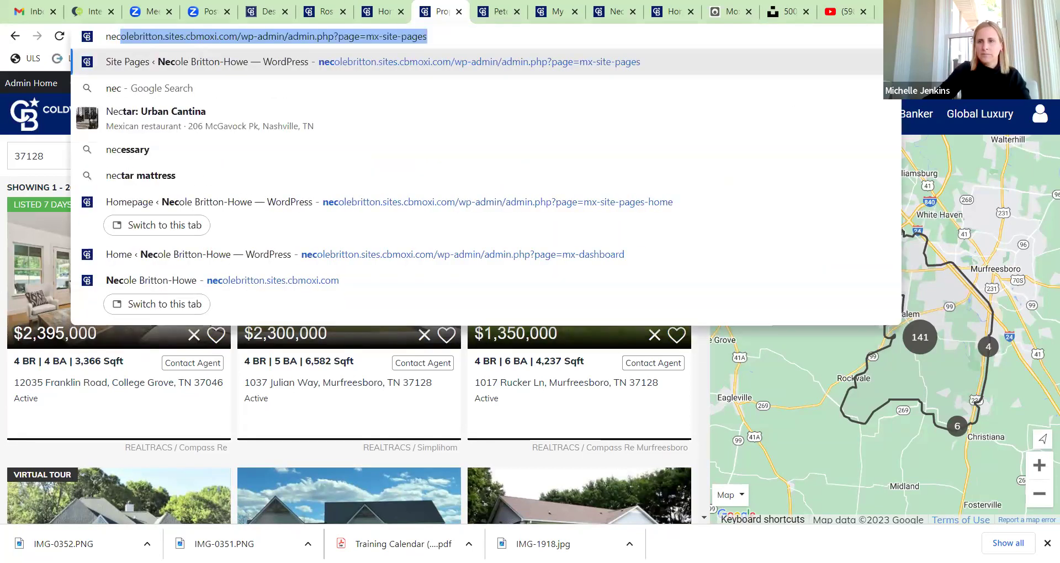
key(Escape)
click(433, 117)
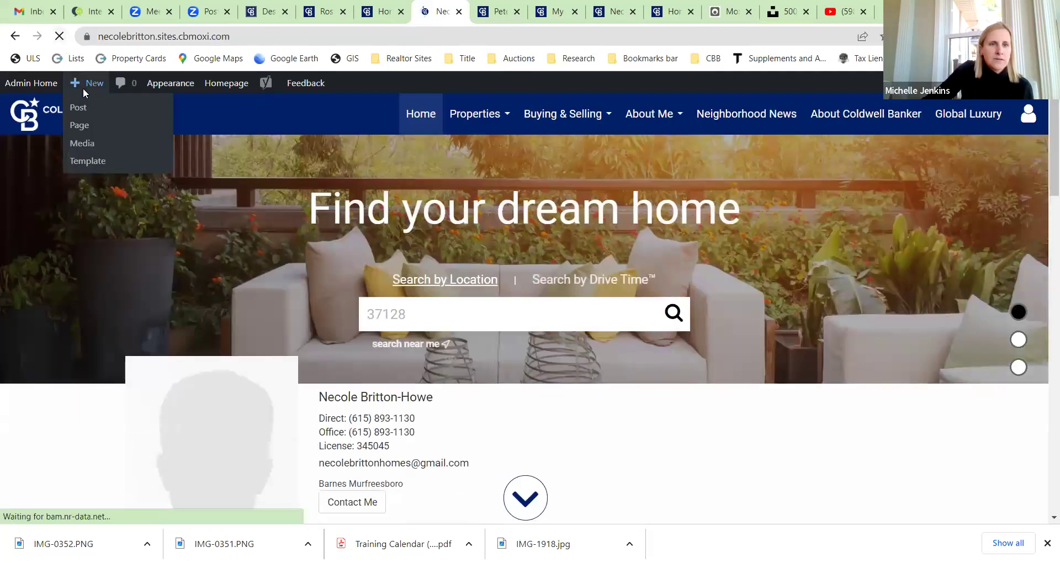
click(84, 93)
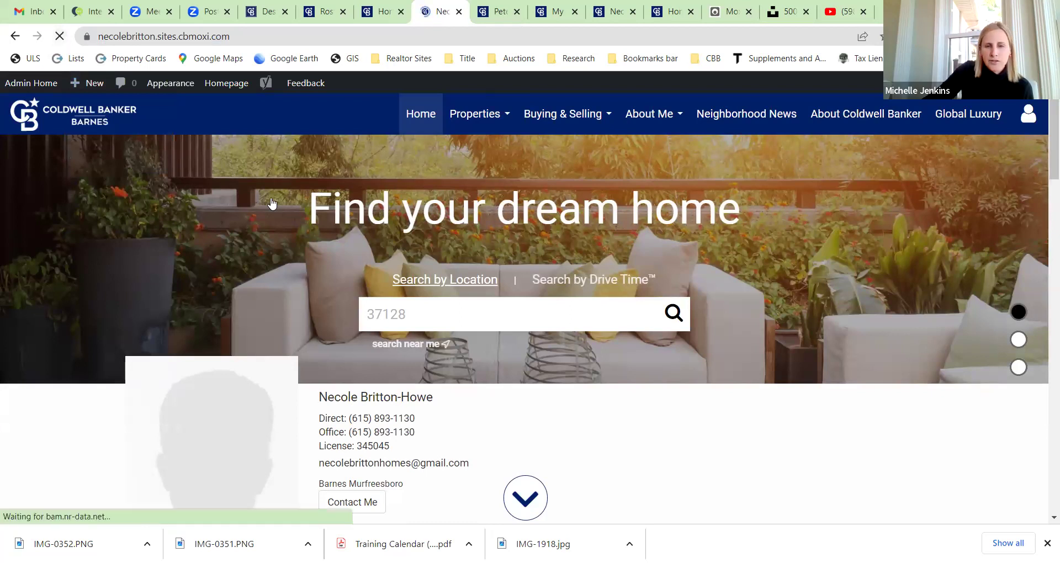
Step: Look through the live homepage and examine its featured listings and the Murfreesboro 37128 section
scroll(208, 216, down, 10)
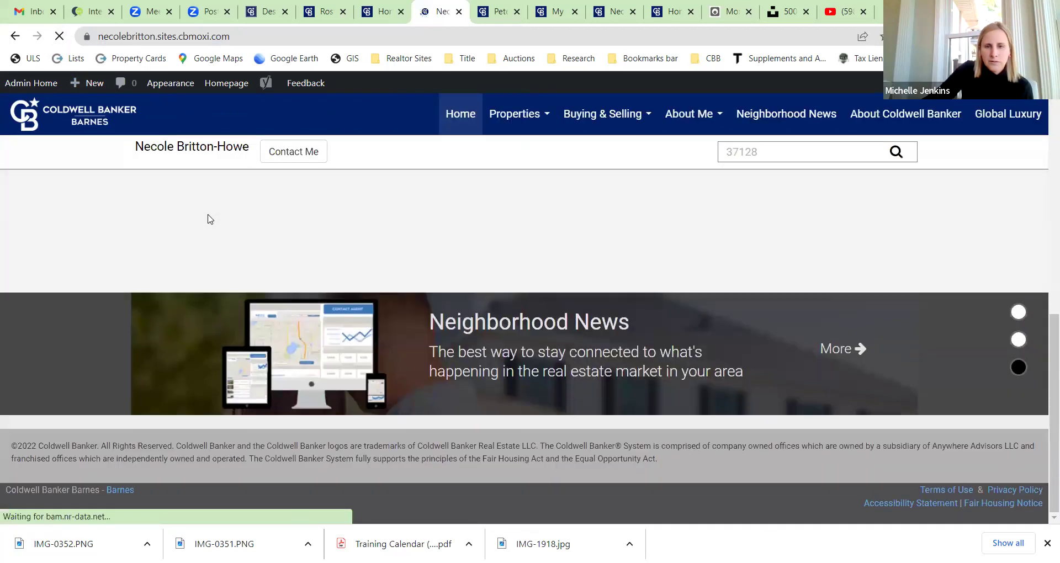
scroll(220, 194, down, 5)
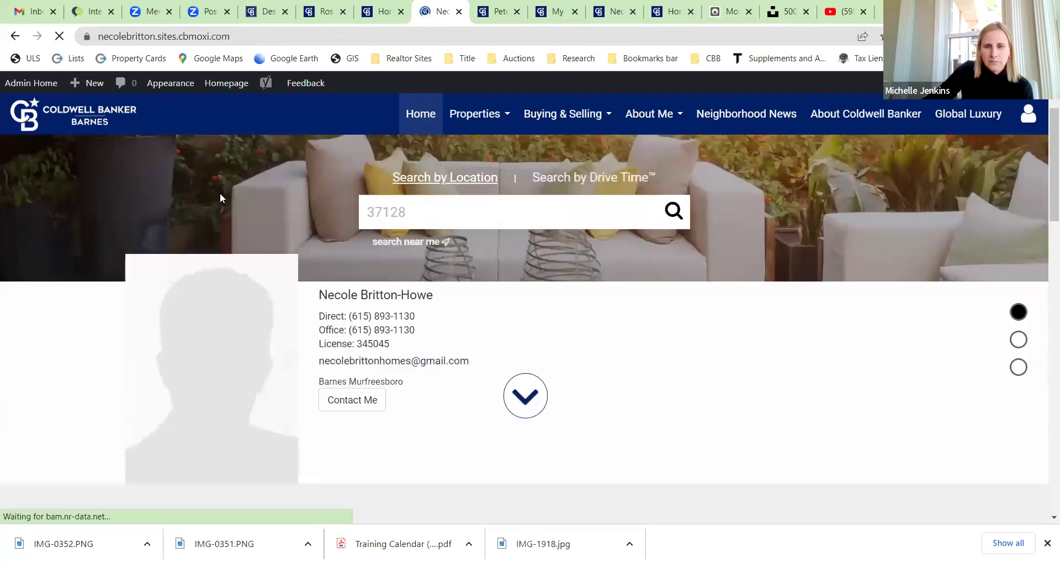
scroll(220, 197, down, 10)
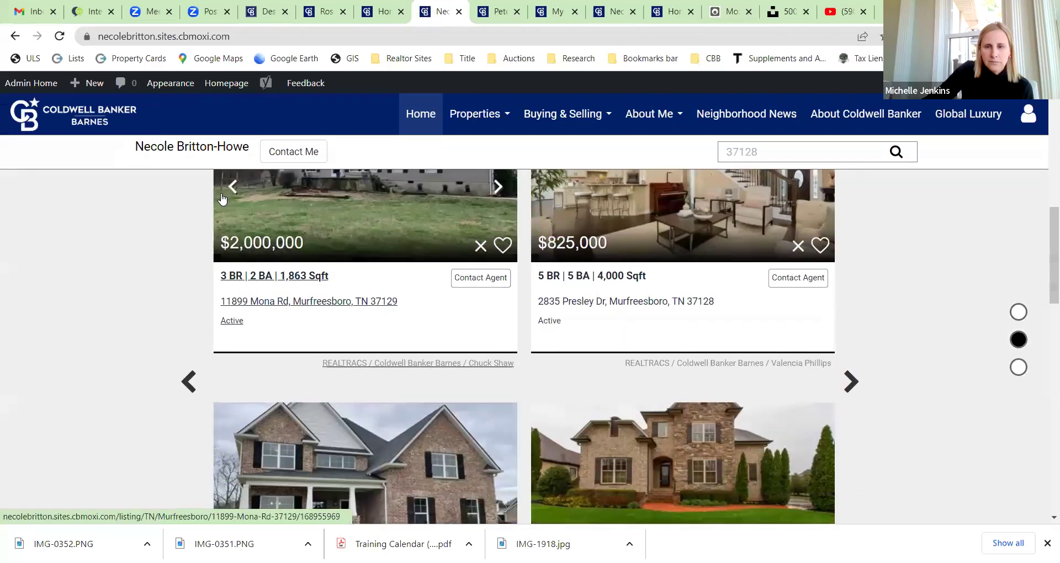
scroll(223, 198, down, 5)
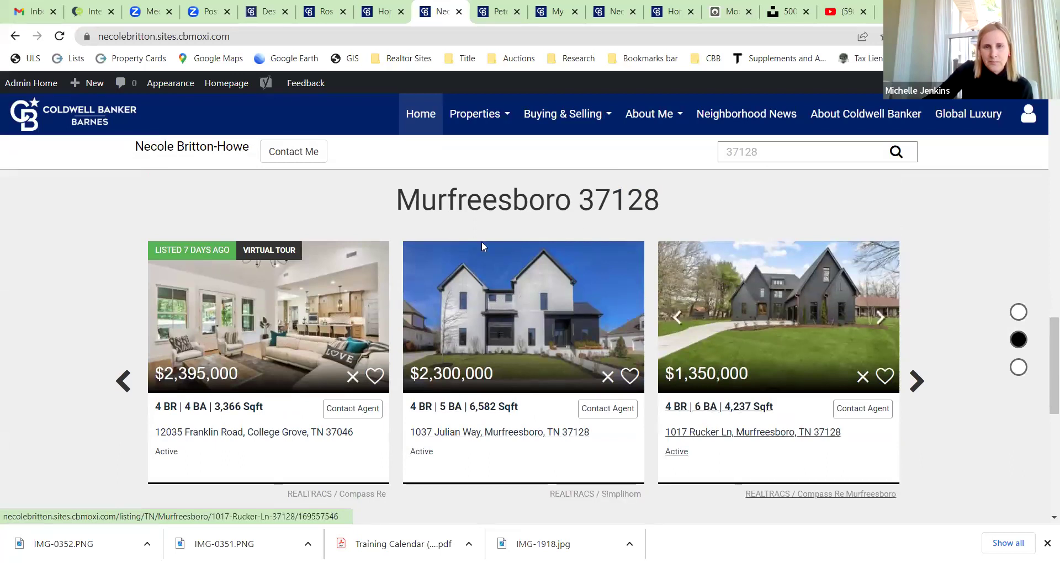
scroll(790, 288, down, 2)
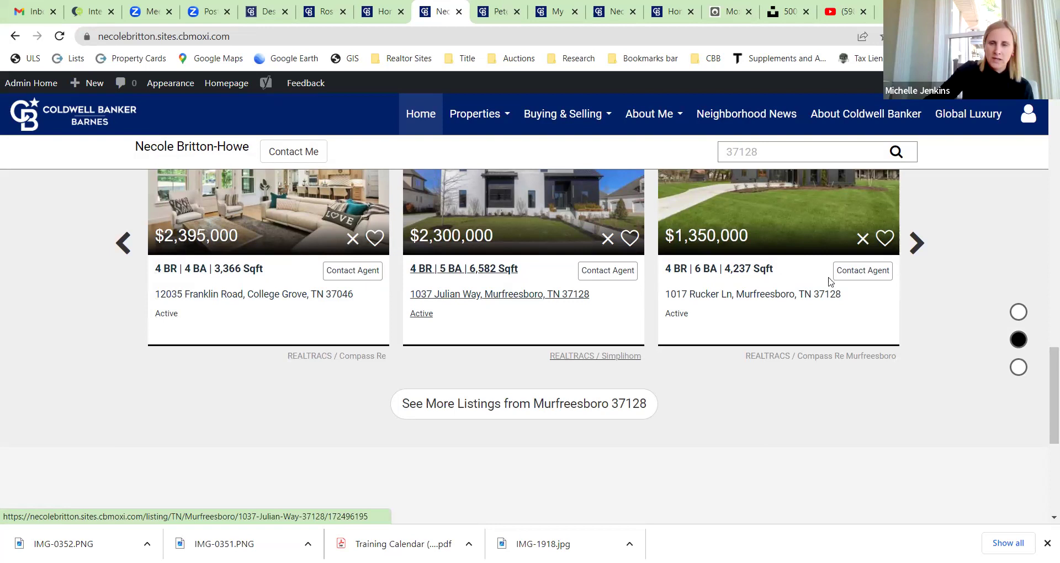
scroll(831, 281, up, 3)
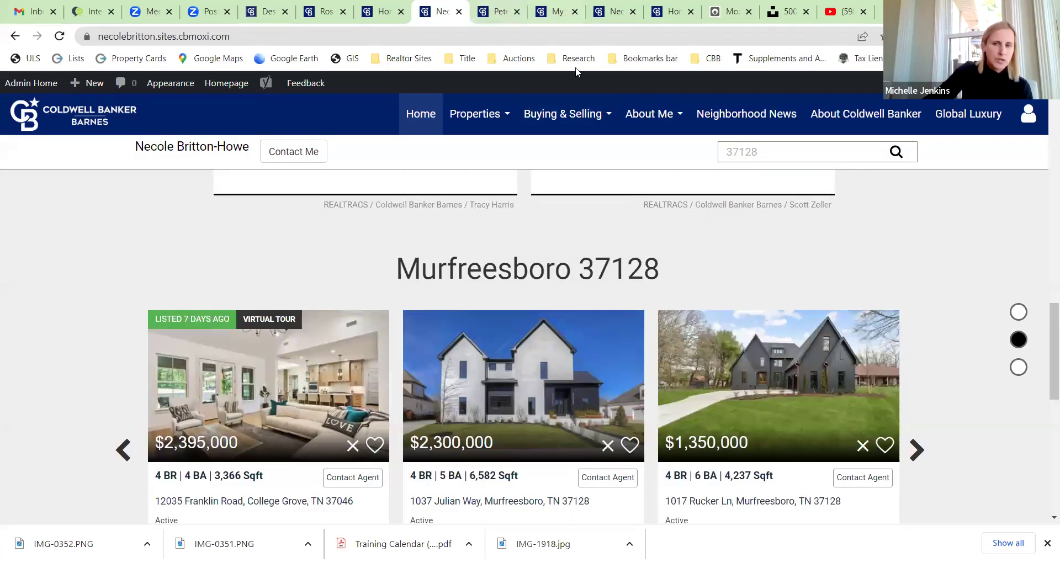
scroll(682, 257, down, 2)
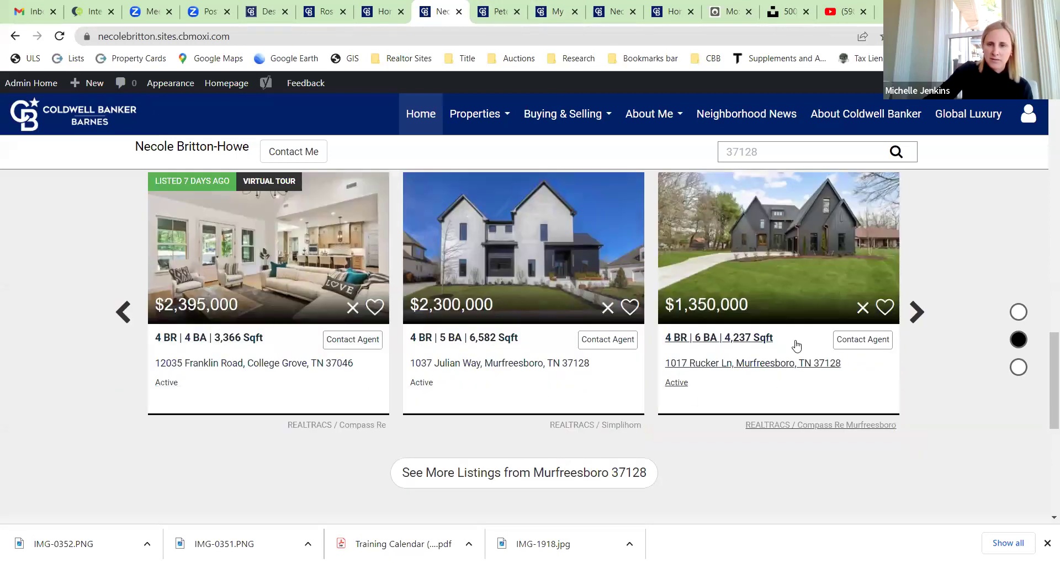
scroll(524, 353, up, 10)
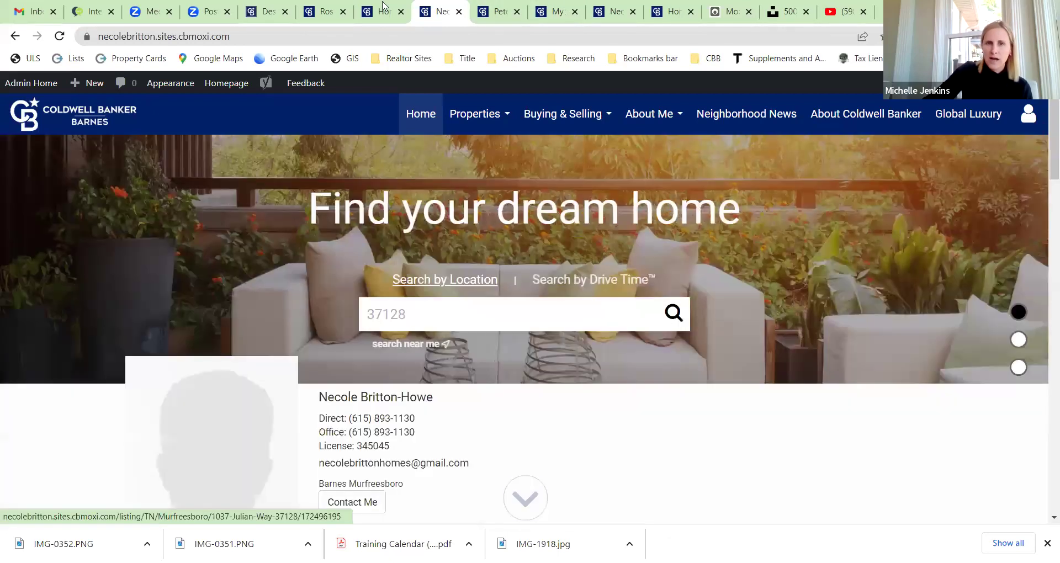
Step: Return to the homepage settings and open a blank Custom Property Search form from the Custom Search Module
click(504, 11)
click(431, 11)
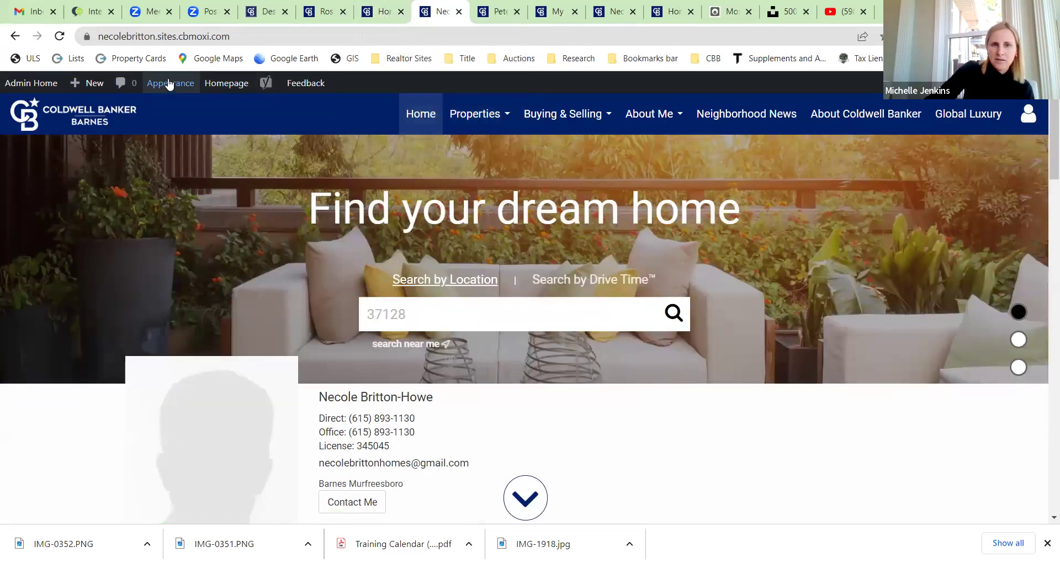
click(384, 11)
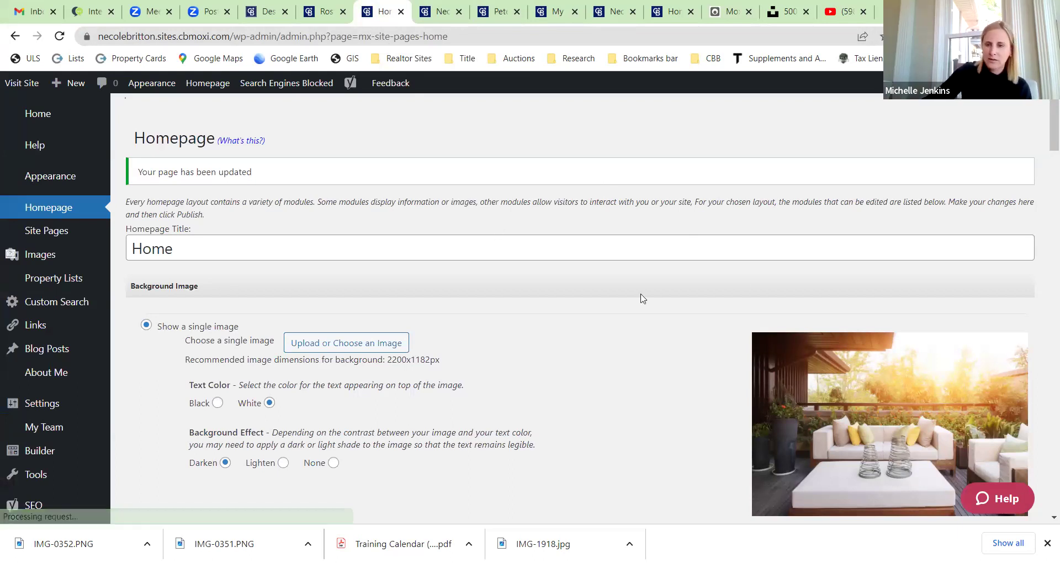
scroll(639, 298, down, 9)
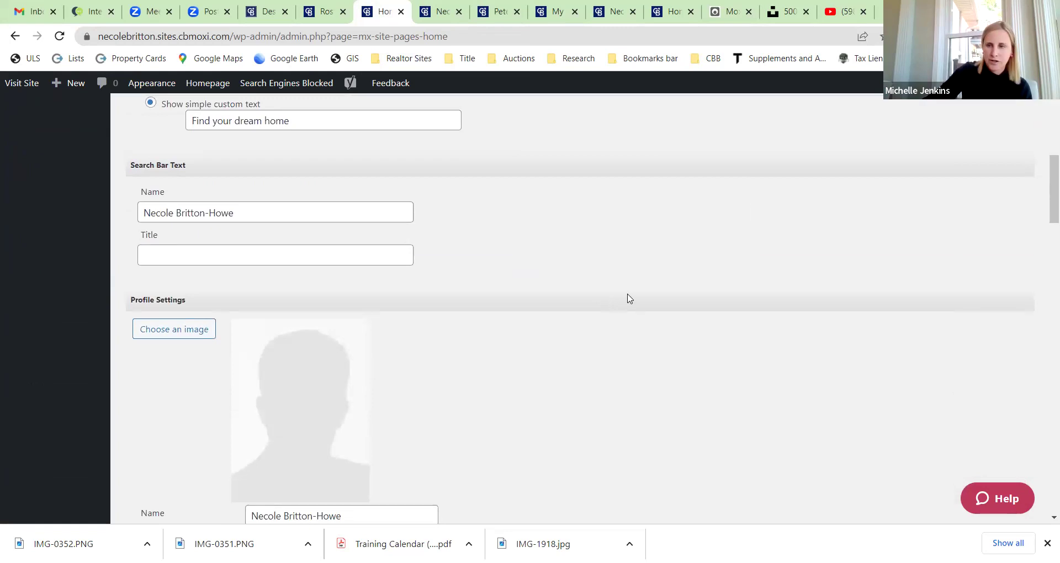
scroll(629, 299, down, 9)
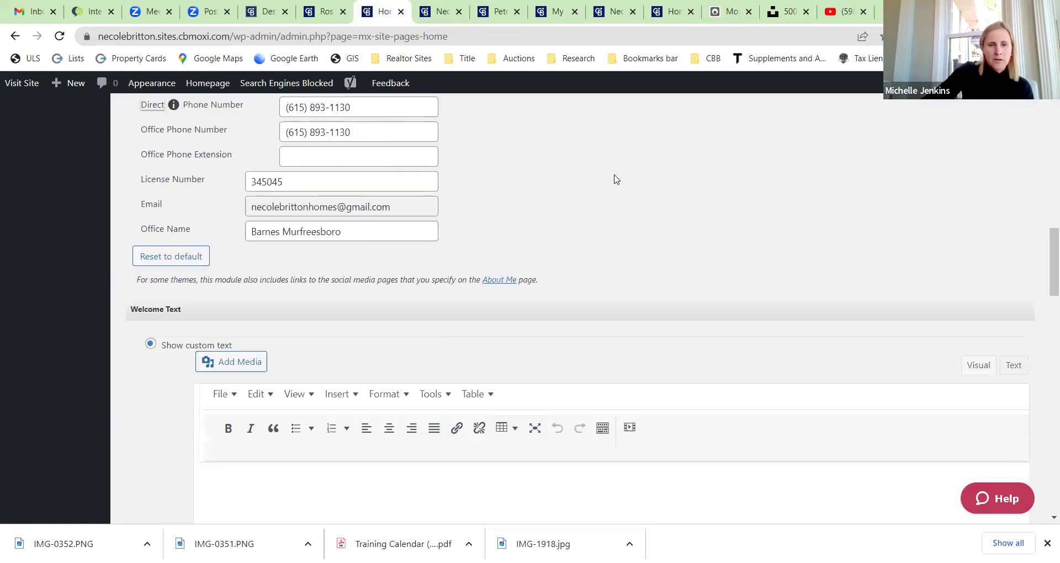
scroll(613, 176, down, 15)
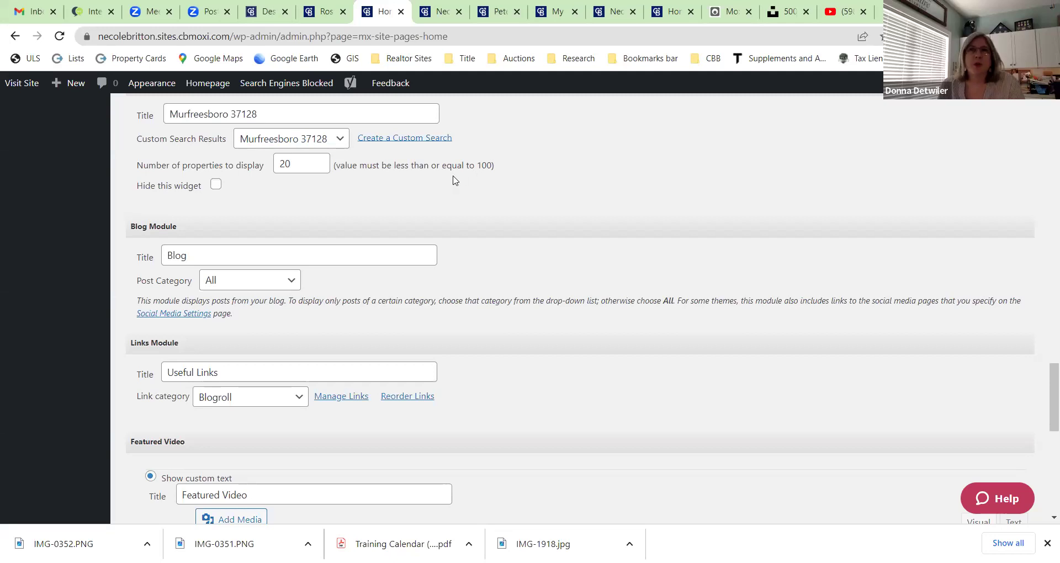
scroll(455, 180, up, 3)
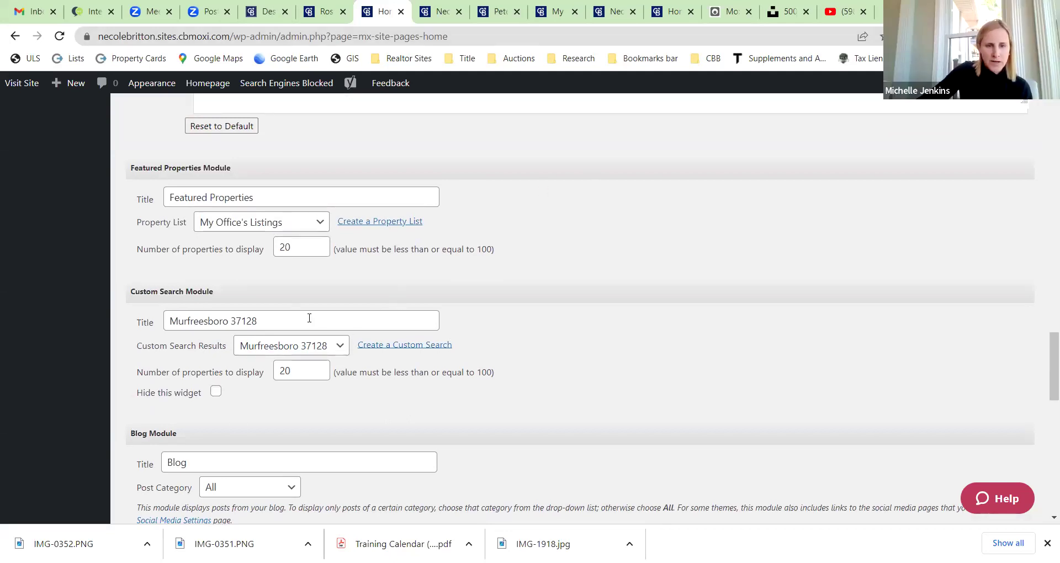
click(407, 349)
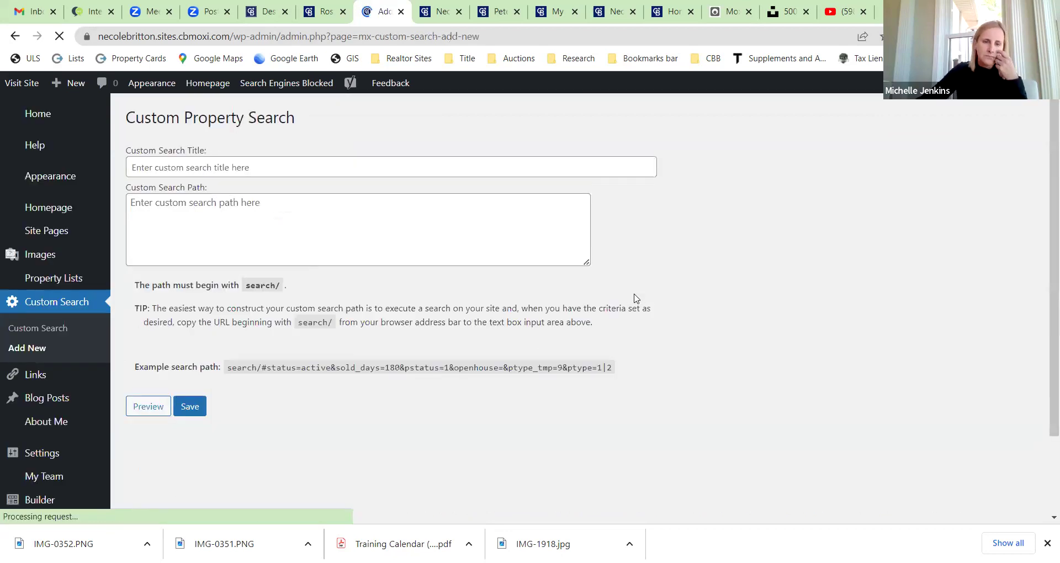
Step: Run a property search for 37128 from the live site's homepage and copy the full URL of the results page
click(432, 12)
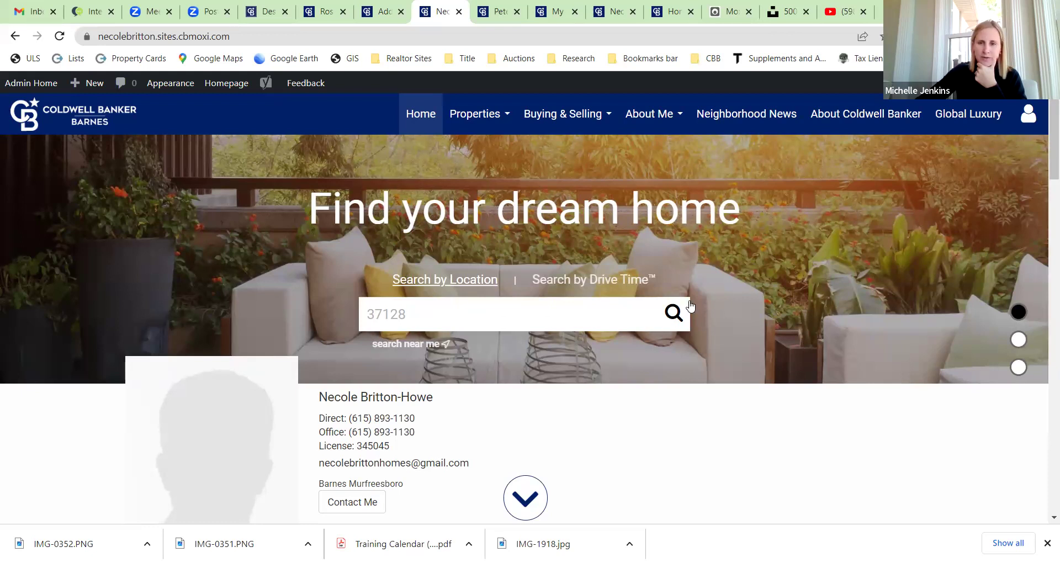
click(676, 312)
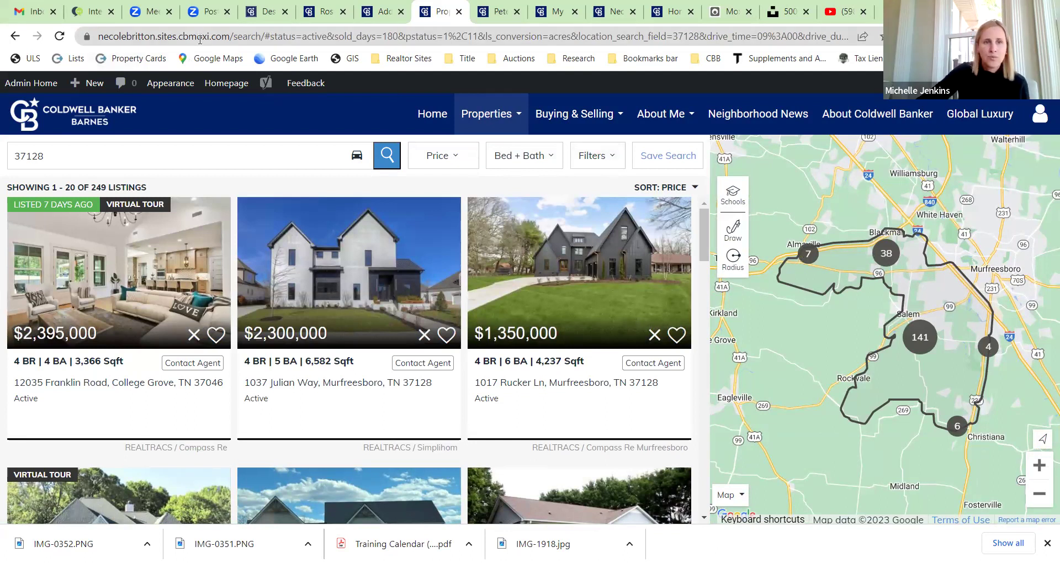
click(162, 36)
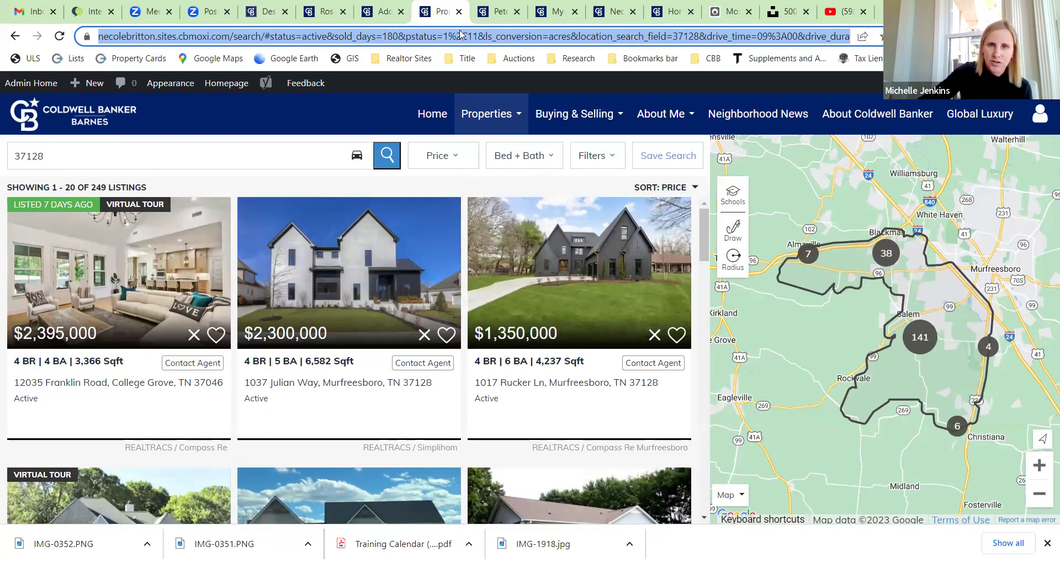
right_click(229, 37)
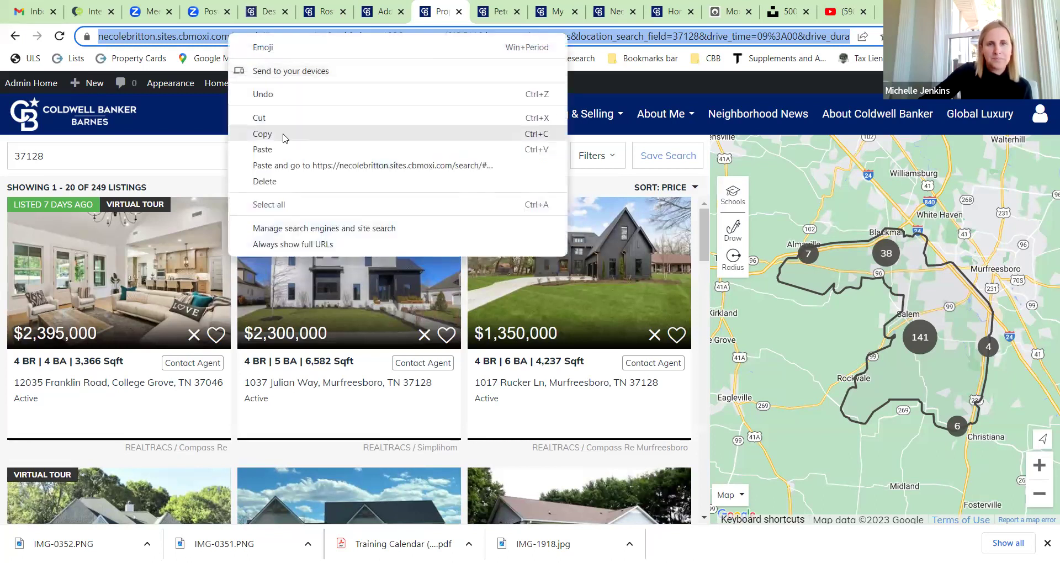
click(284, 135)
Step: Paste the copied URL as the custom search path and remove the site domain so it begins with search/
click(383, 7)
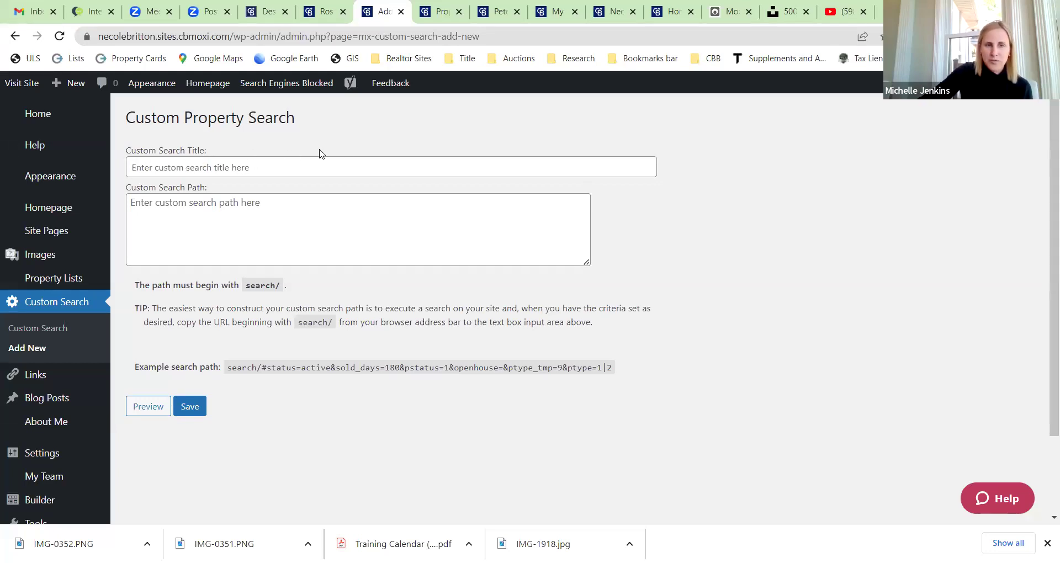
click(139, 204)
right_click(139, 205)
click(166, 308)
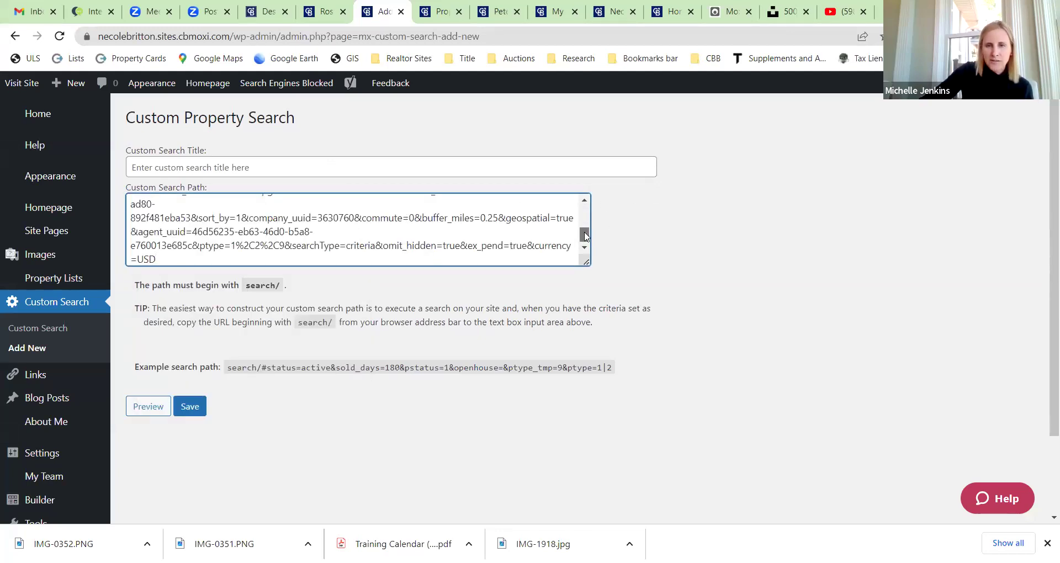
drag(585, 236, 581, 210)
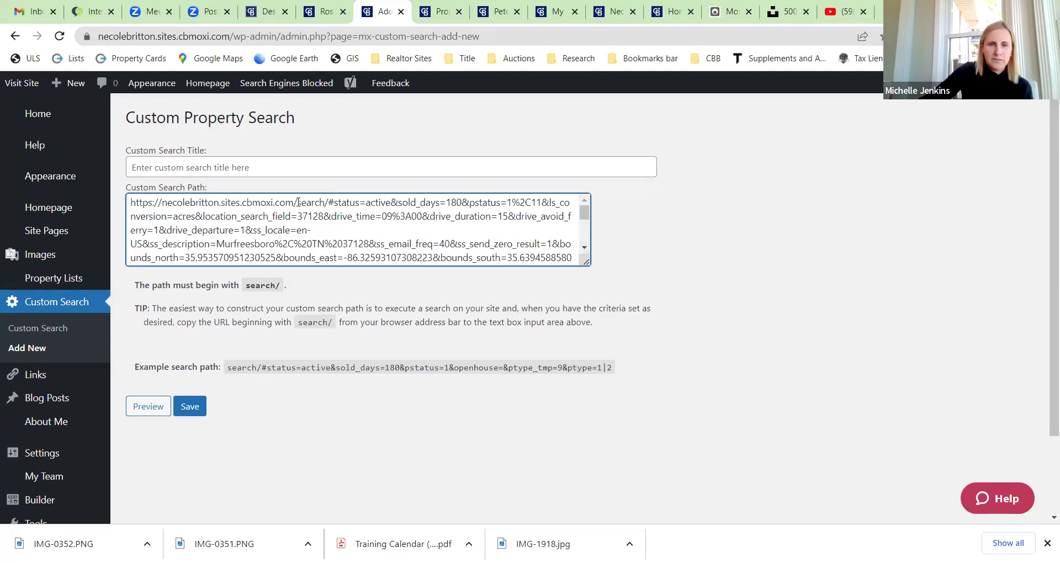
drag(296, 202, 117, 205)
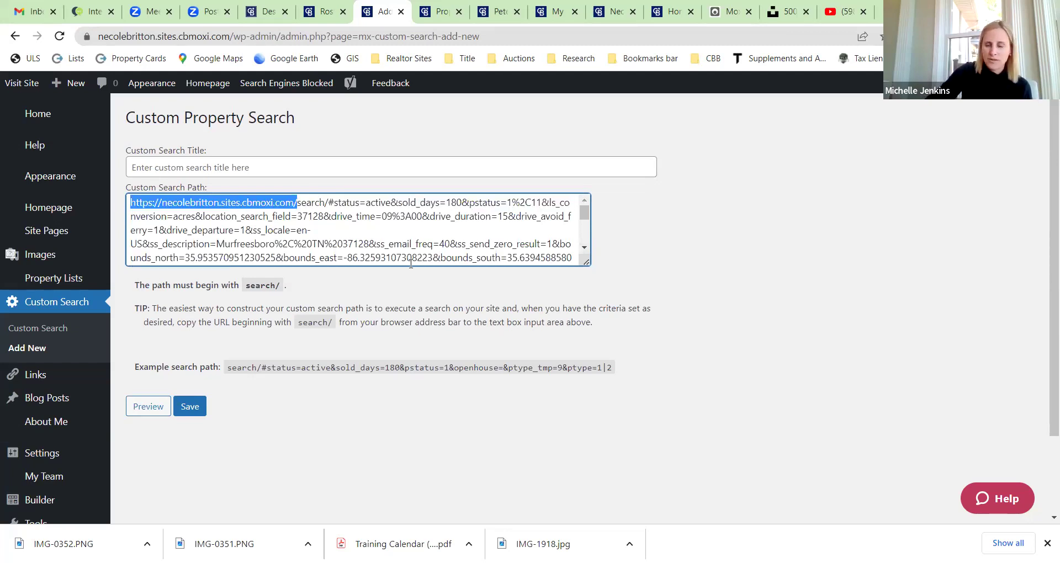
key(BackSpace)
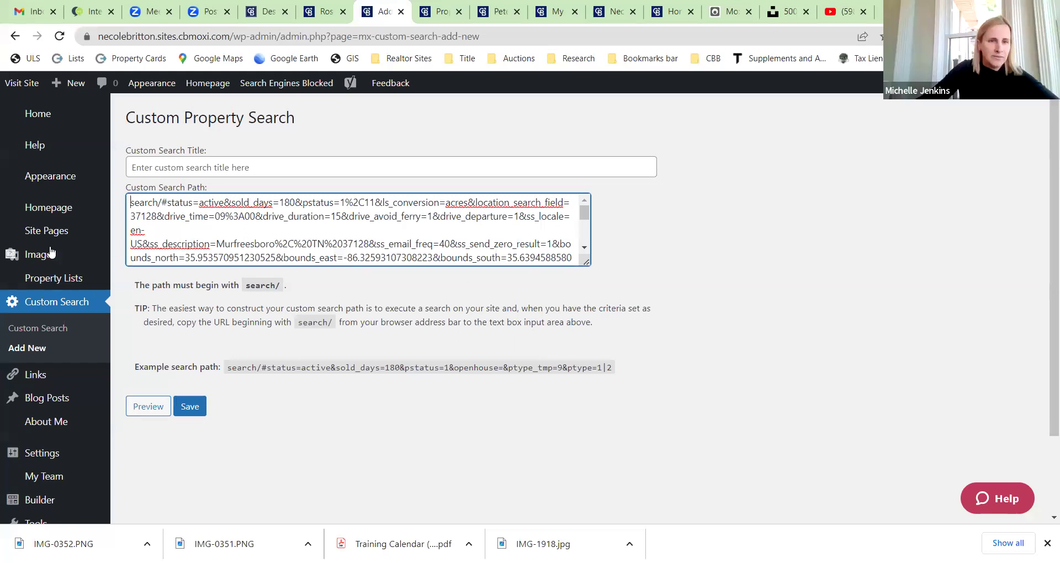
Step: Leave the unsaved custom search form for the homepage settings and examine the Custom Search, Blog, Links and Featured Video modules
scroll(721, 253, down, 2)
scroll(720, 252, up, 2)
click(72, 212)
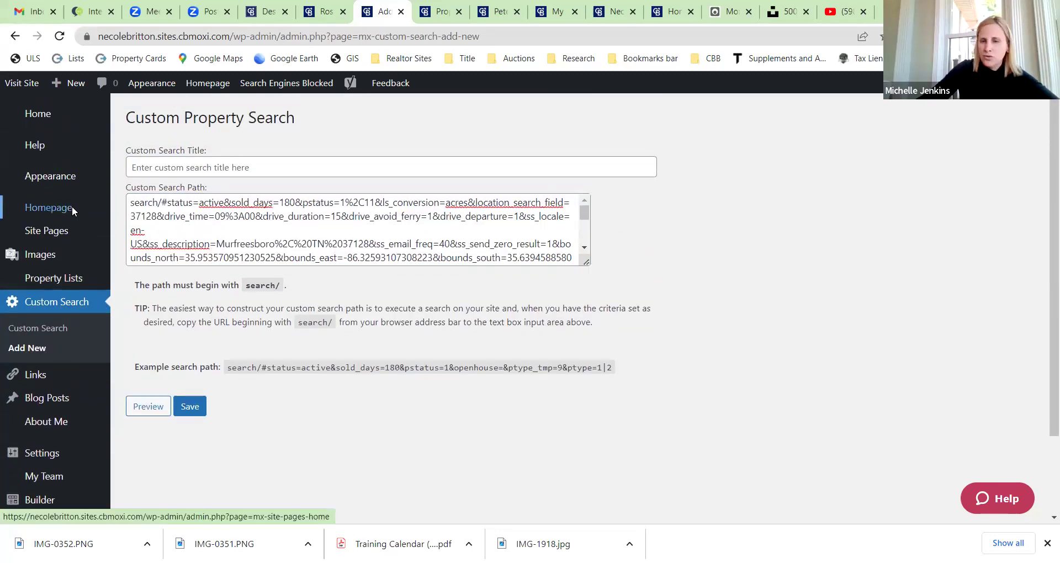
click(598, 119)
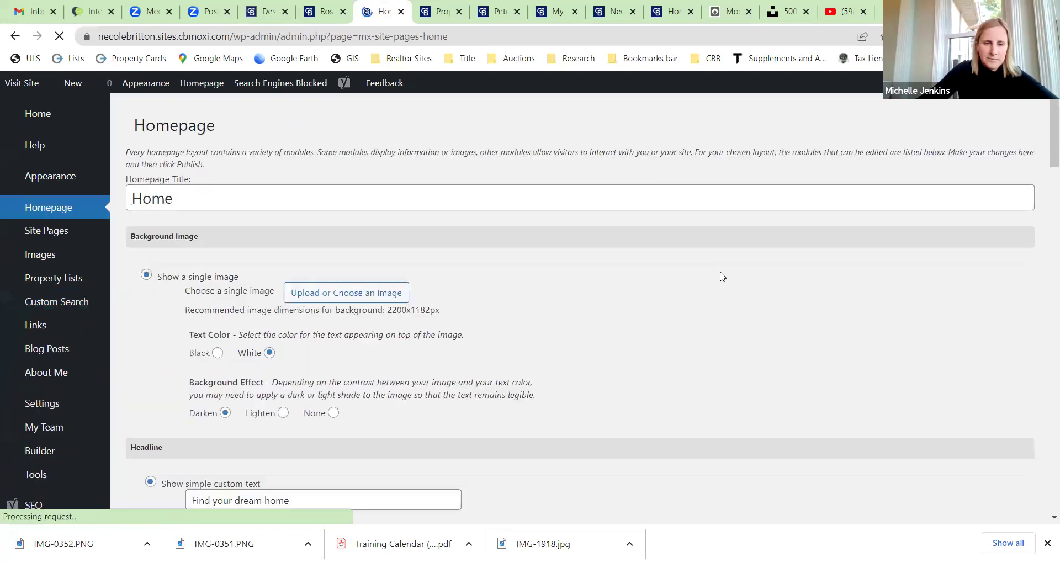
scroll(697, 245, down, 15)
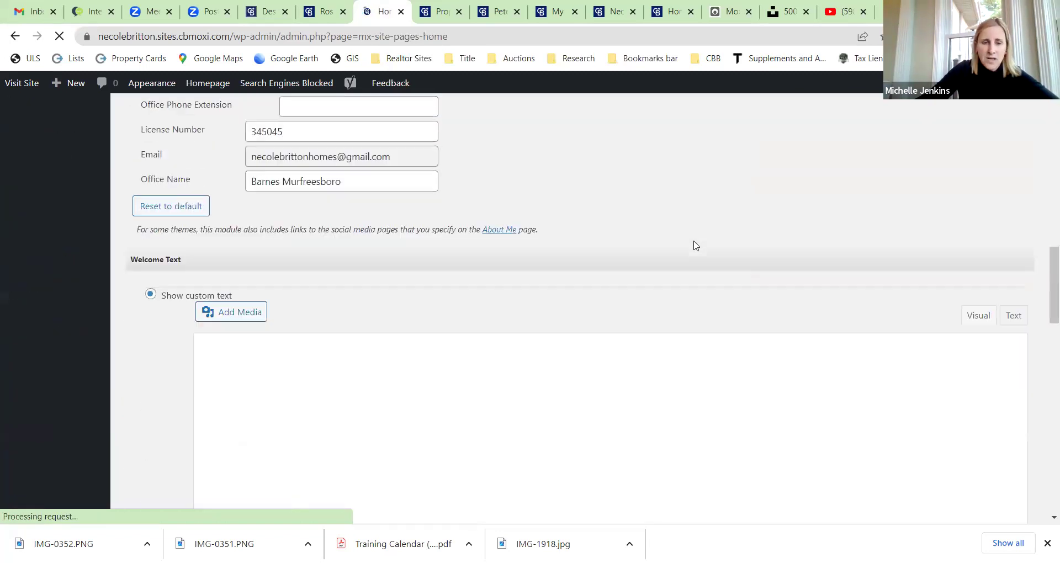
scroll(697, 246, down, 20)
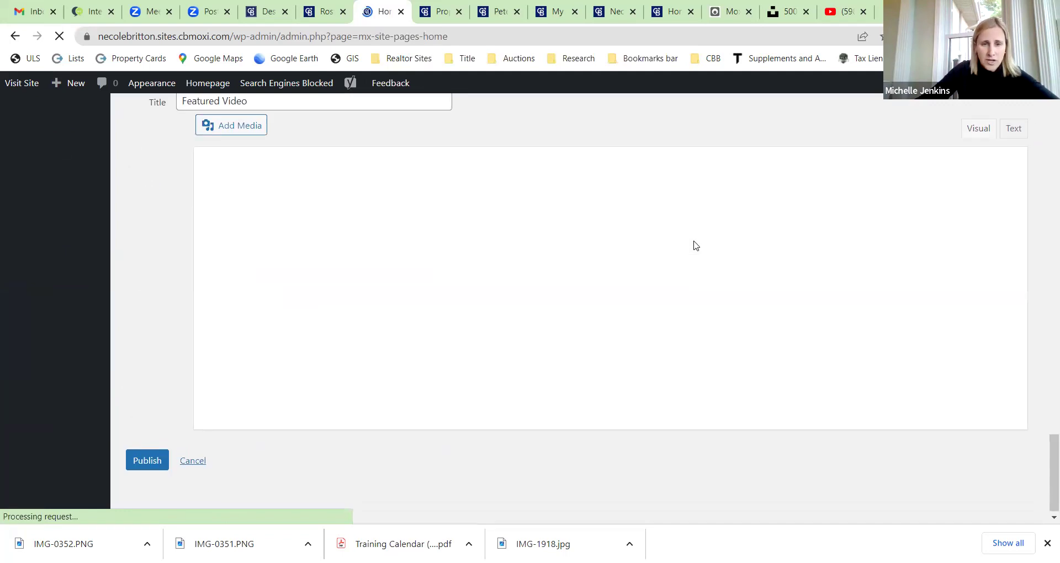
scroll(697, 246, up, 4)
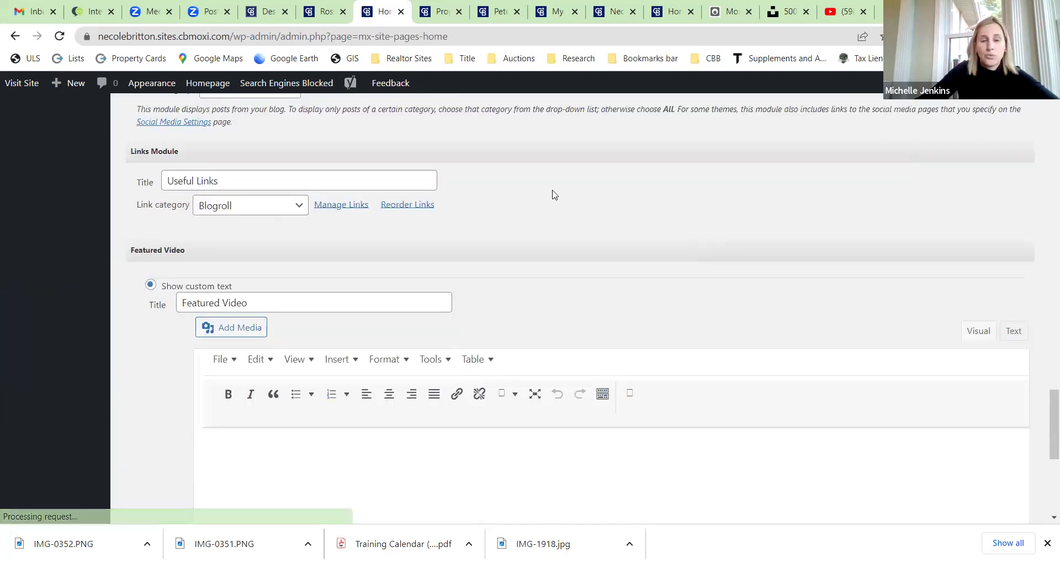
scroll(552, 139, down, 1)
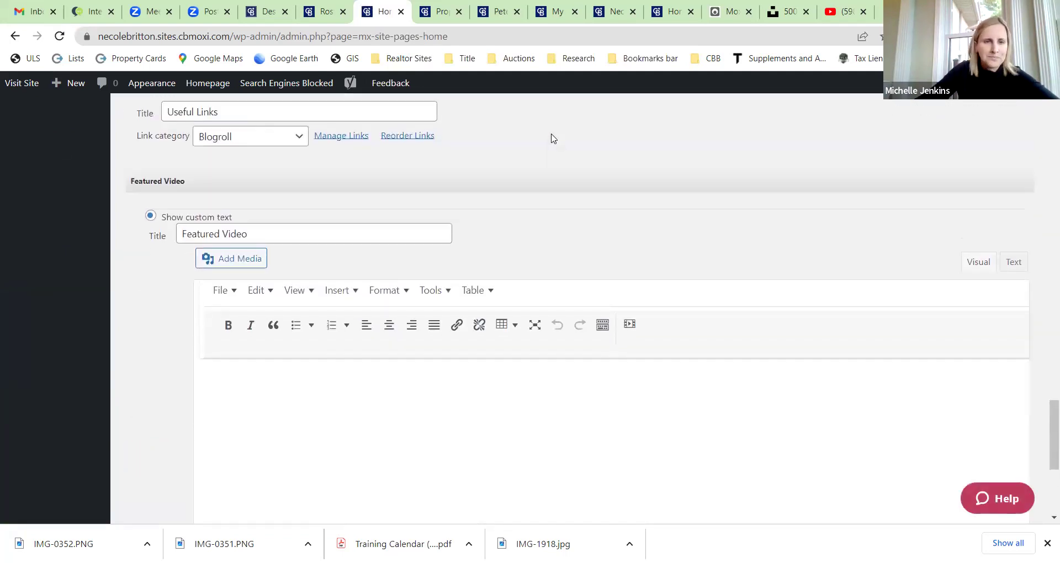
scroll(552, 138, up, 2)
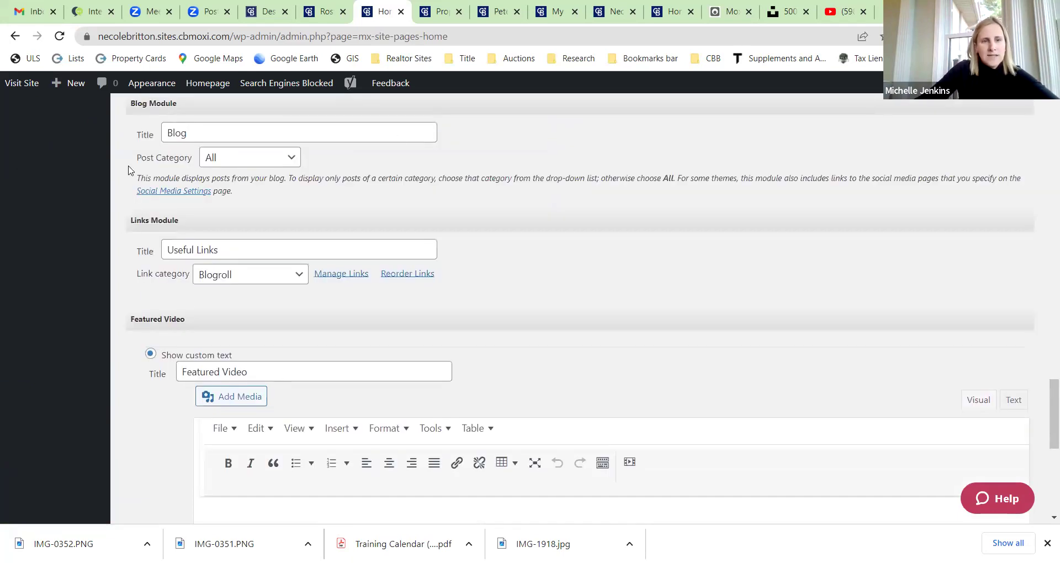
scroll(129, 174, up, 3)
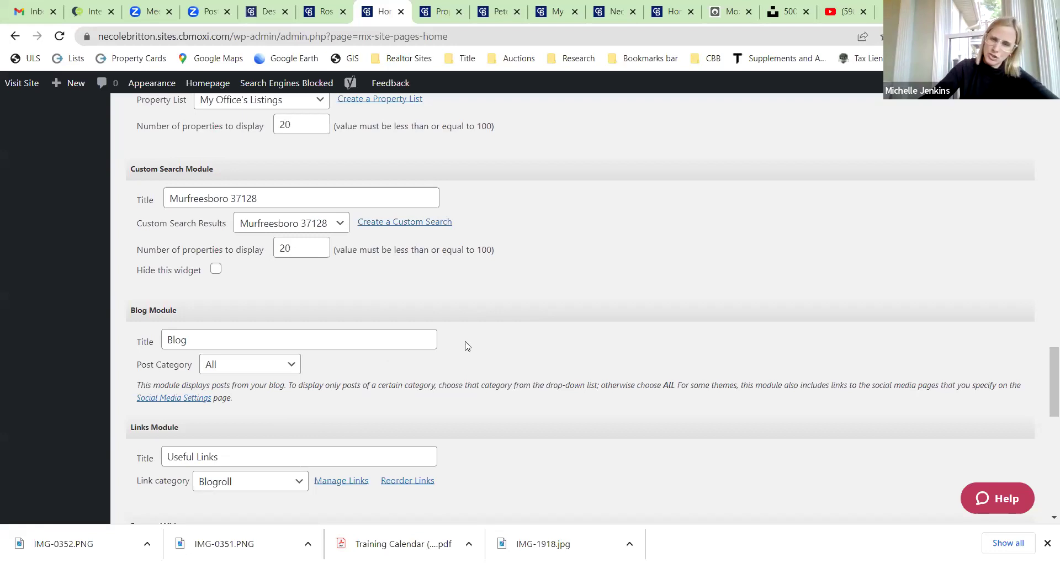
Step: Open the trainer's own agent website homepage as an example and view its Additional Resources section
scroll(531, 298, down, 3)
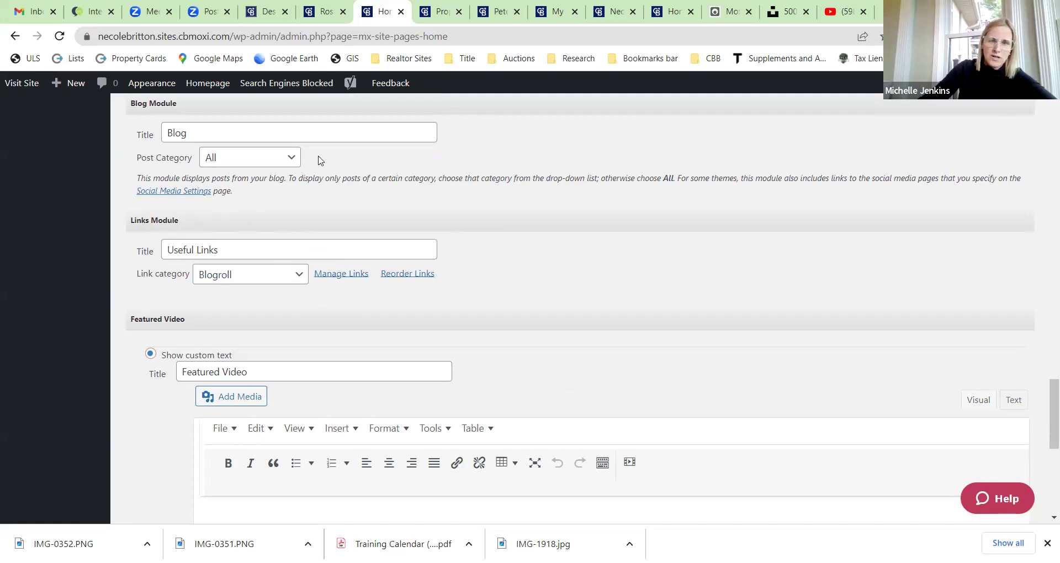
click(557, 9)
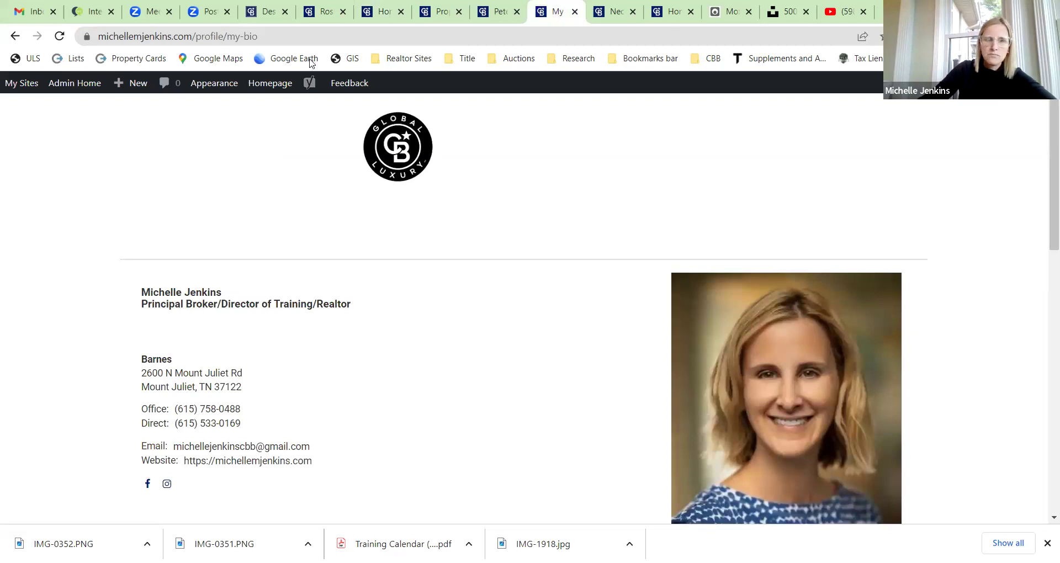
click(237, 35)
text(michel)
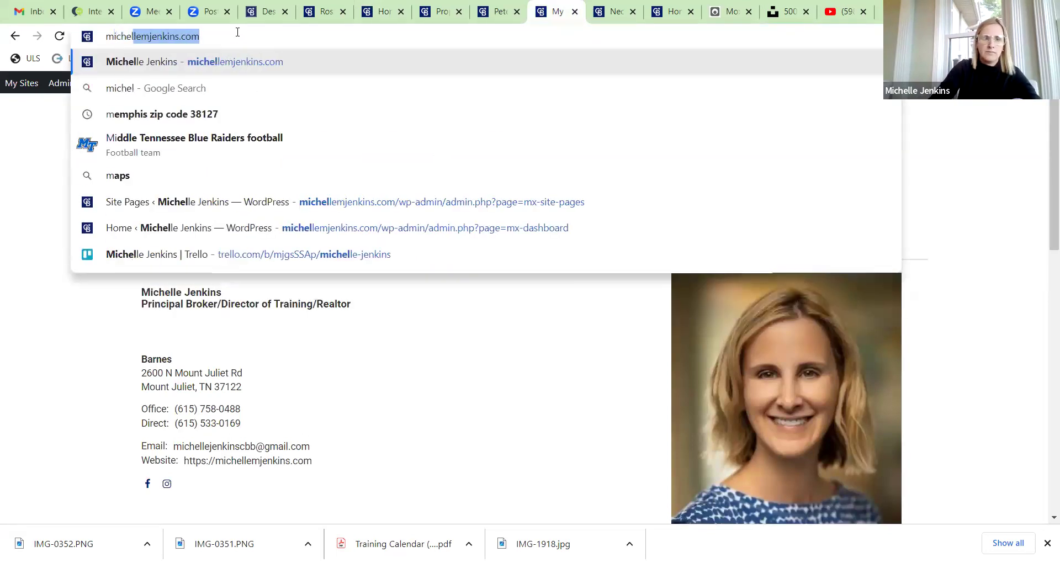
key(Return)
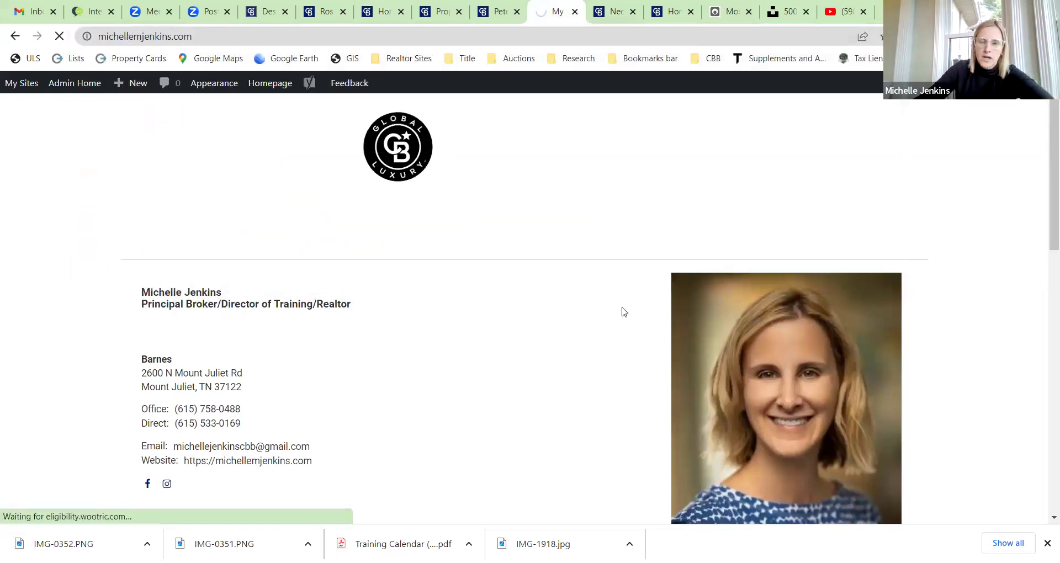
scroll(546, 297, down, 5)
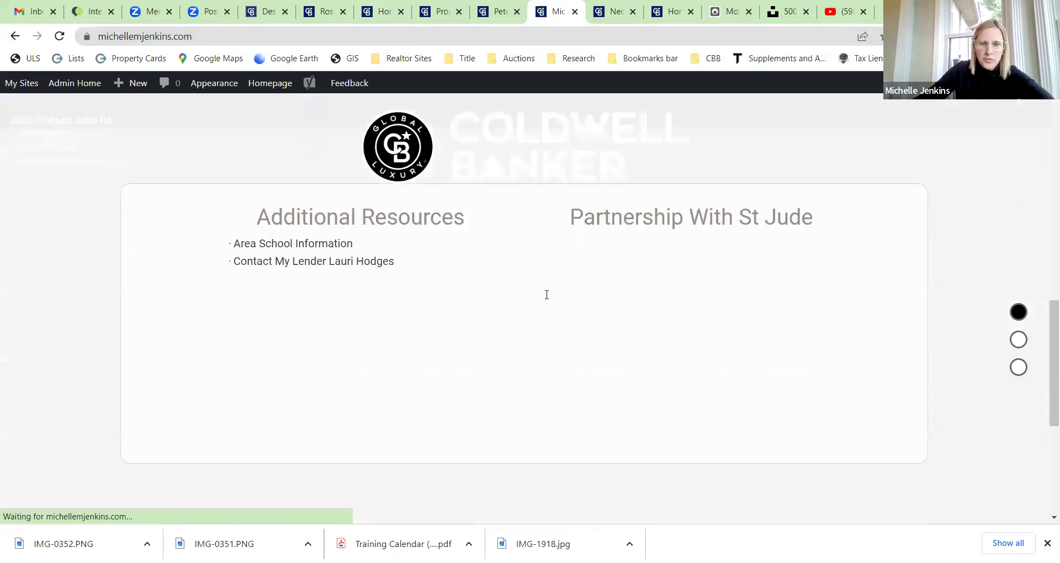
scroll(387, 260, down, 5)
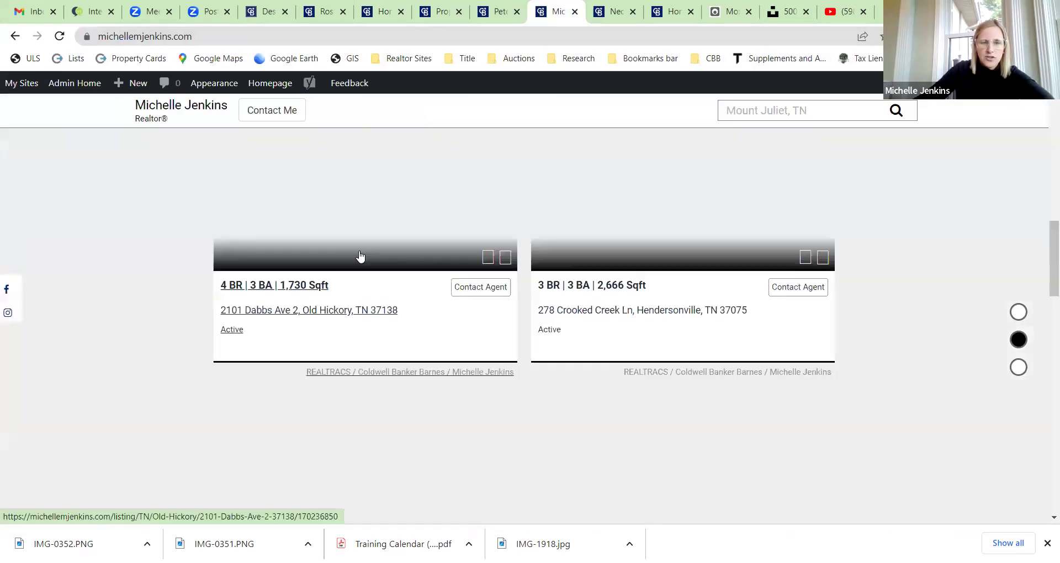
scroll(365, 254, down, 5)
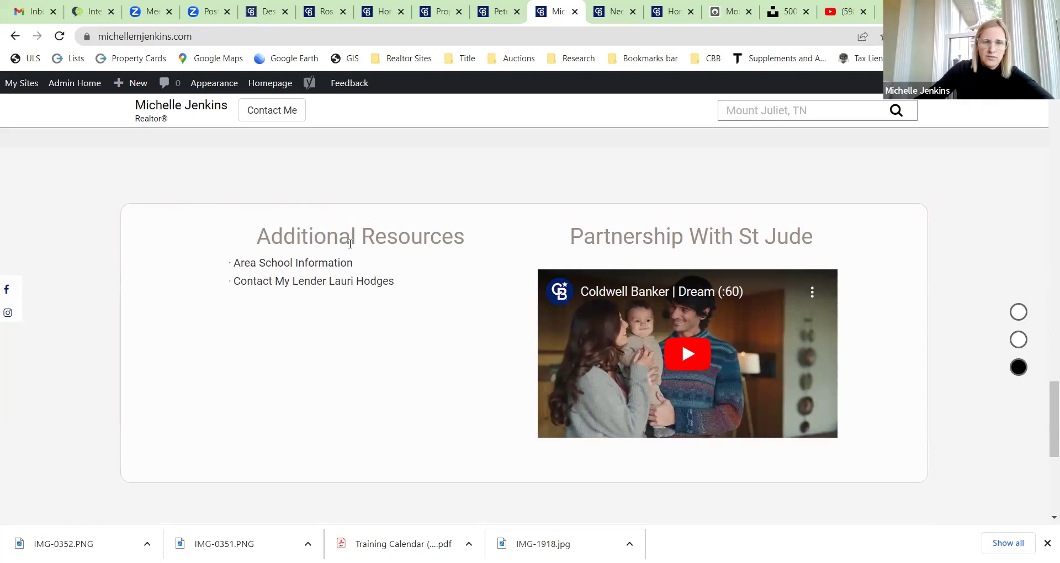
Step: Compare the homepage's Links Module settings with the example site's Additional Resources section and view its Area School Information link
click(381, 11)
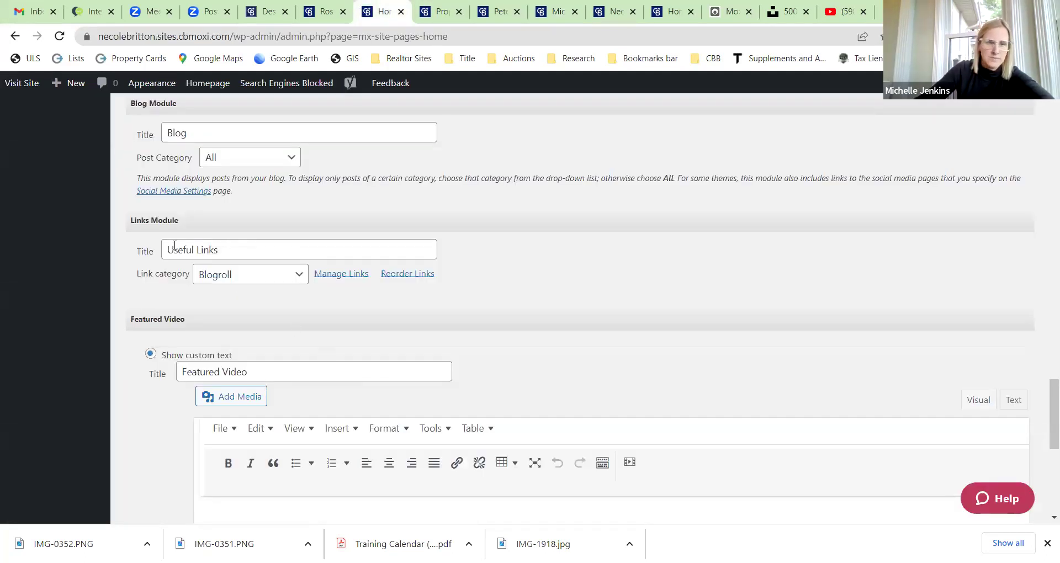
click(442, 16)
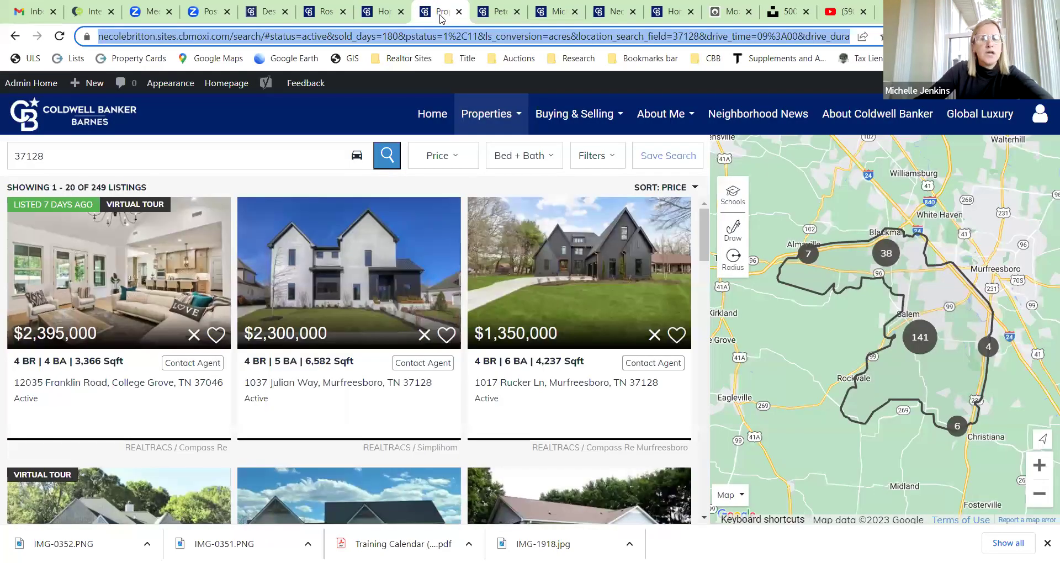
click(510, 13)
click(568, 16)
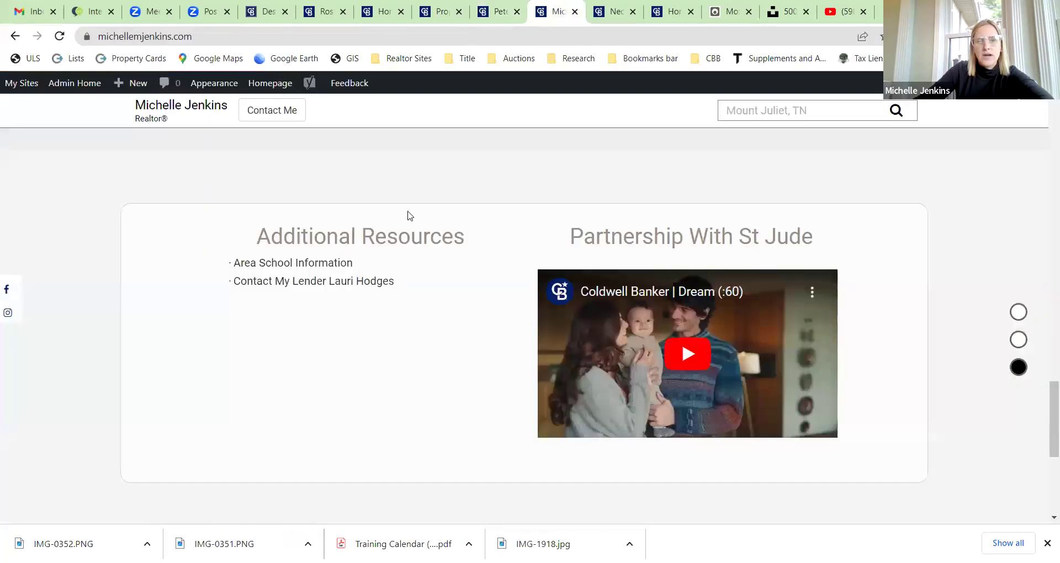
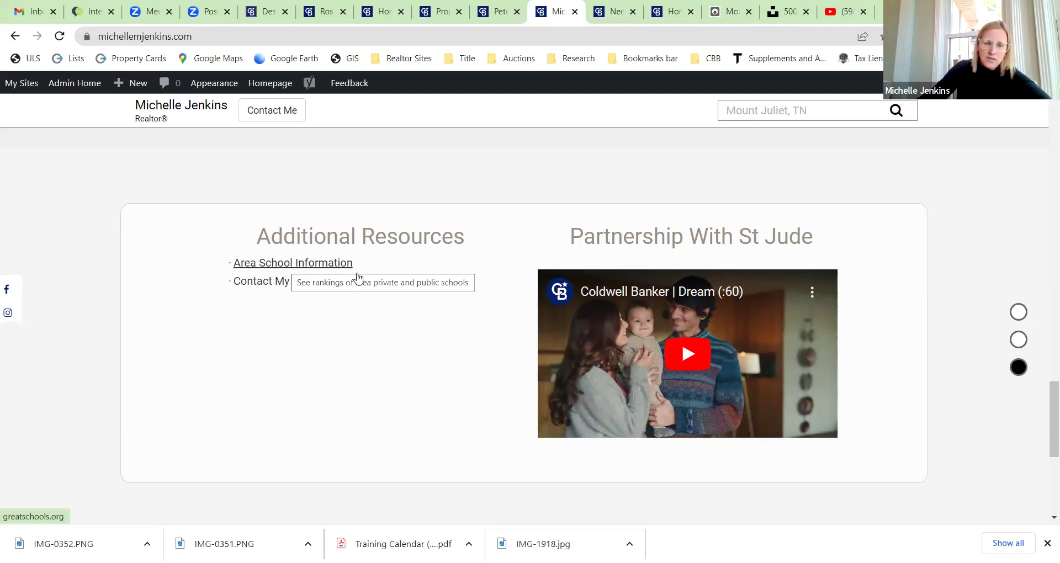
click(266, 266)
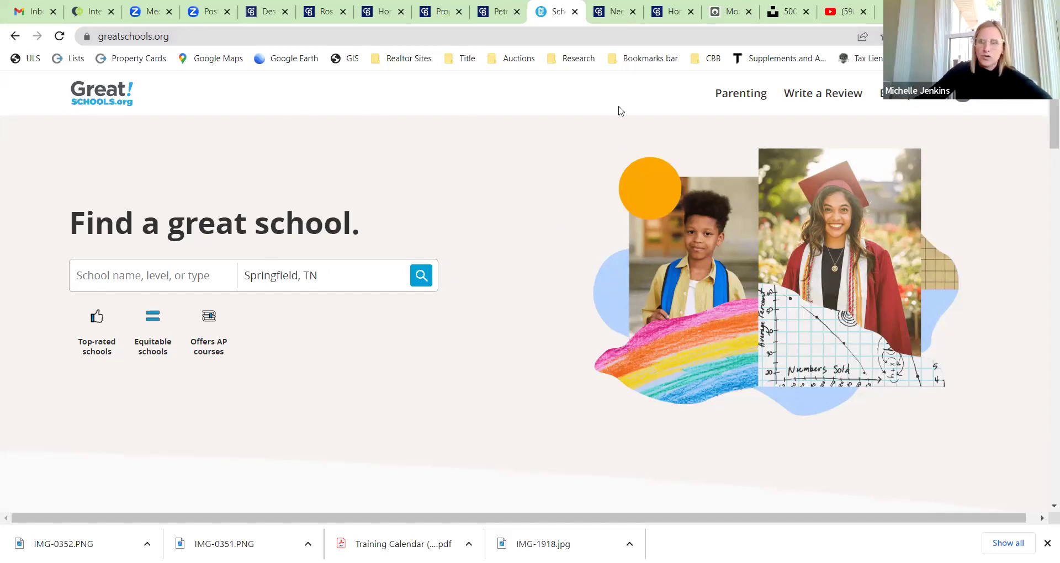
click(575, 12)
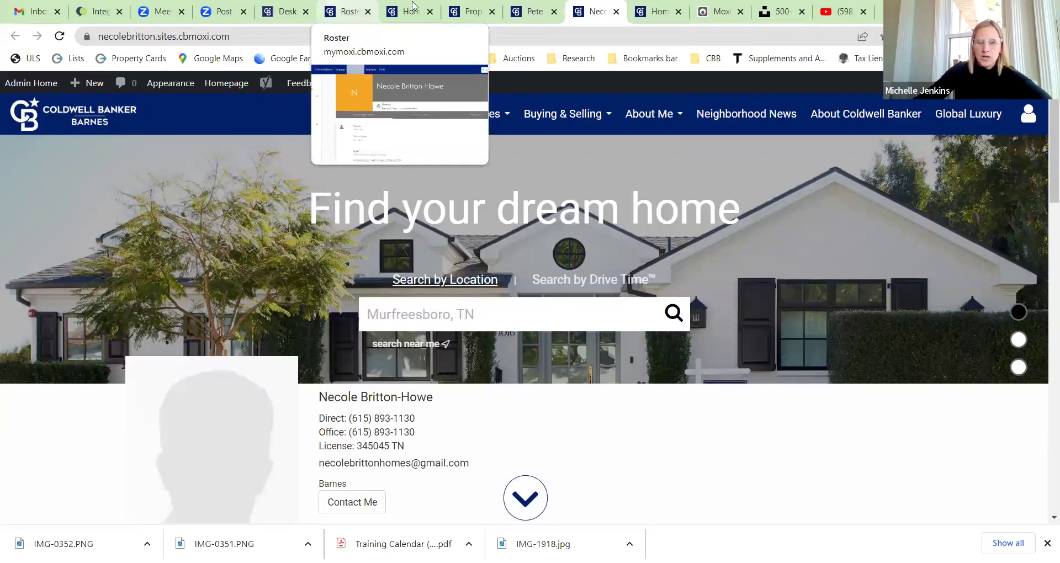
Step: Reopen the trainer's agent website in a new browser tab and examine its Additional Resources and Partnership With St Jude sections
click(638, 7)
key(ctrl+Page_Up)
key(ctrl+Page_Up)
click(654, 8)
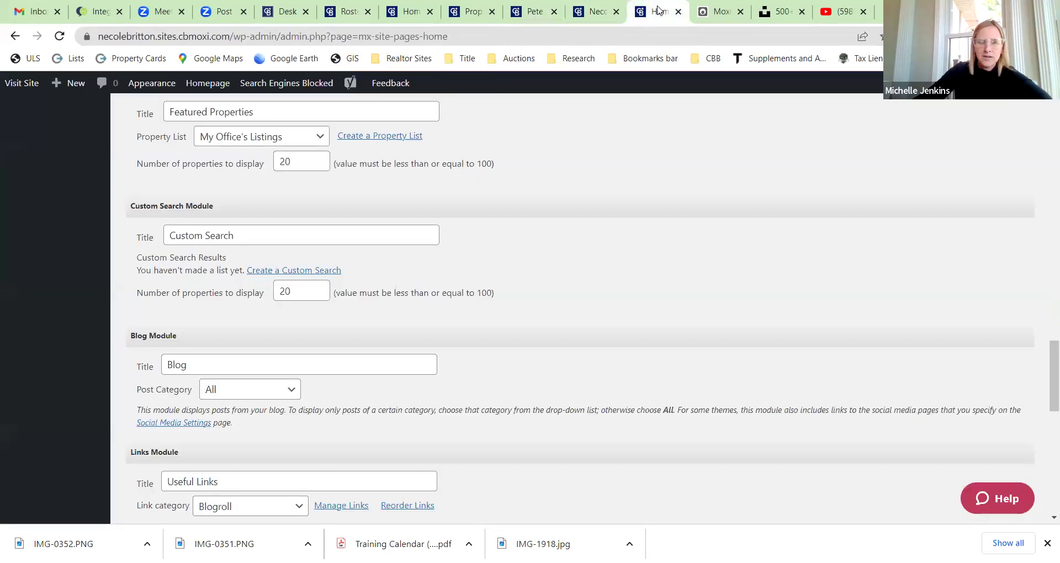
click(890, 11)
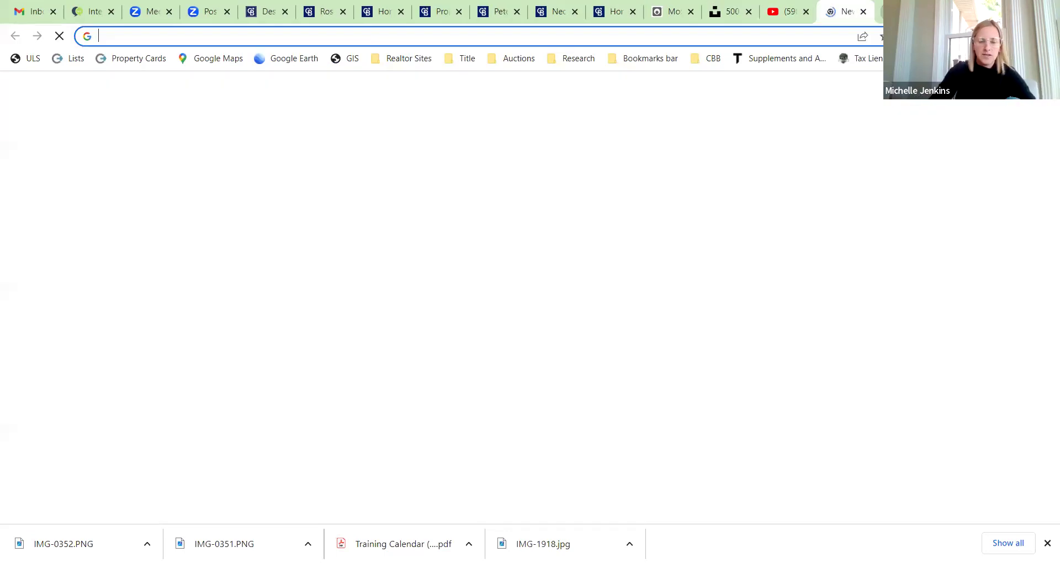
text(michelle)
key(Return)
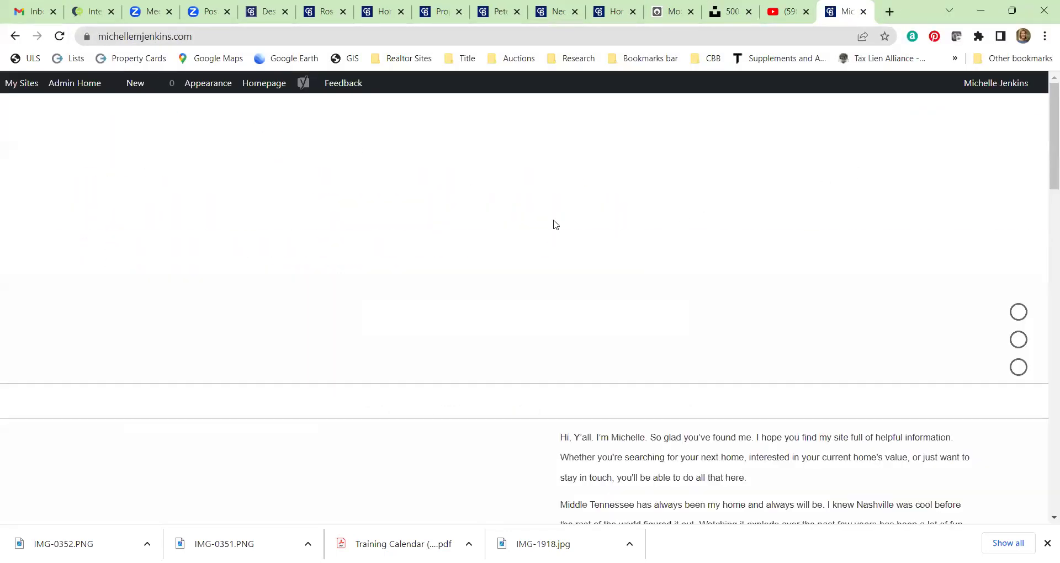
scroll(553, 223, down, 5)
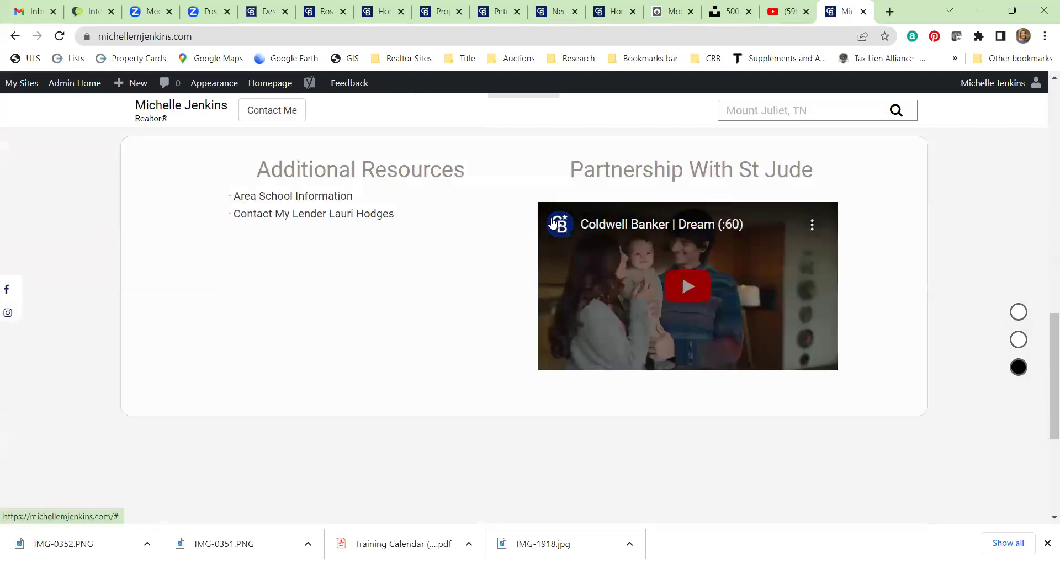
scroll(553, 223, down, 2)
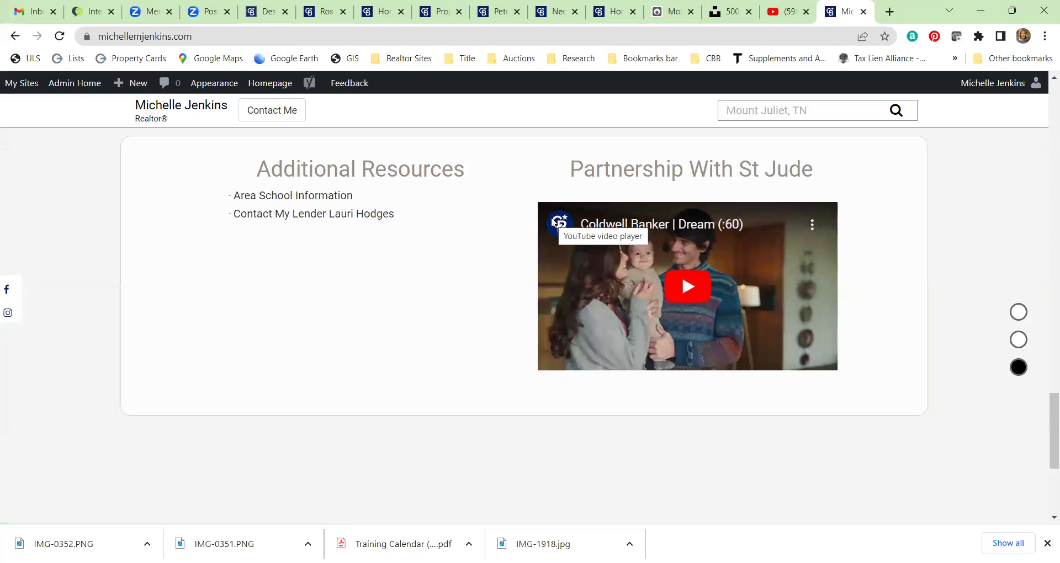
mouse_move(393, 6)
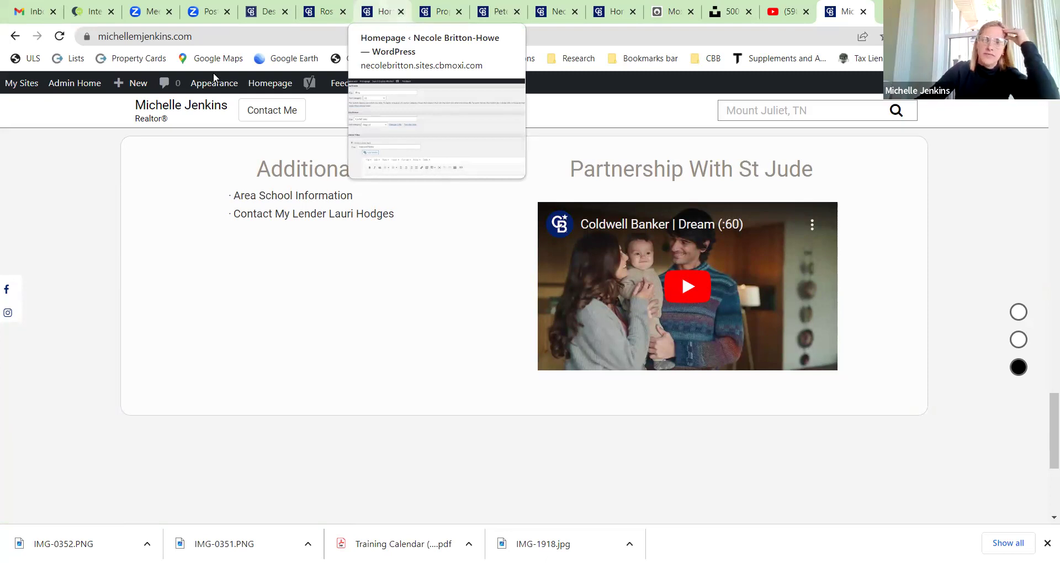
scroll(501, 279, up, 2)
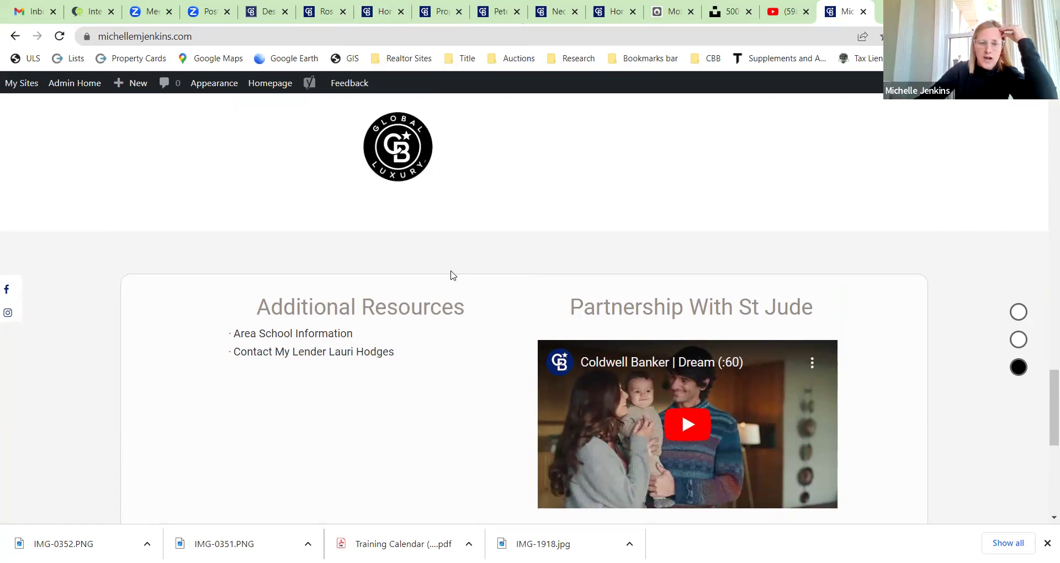
scroll(448, 263, down, 1)
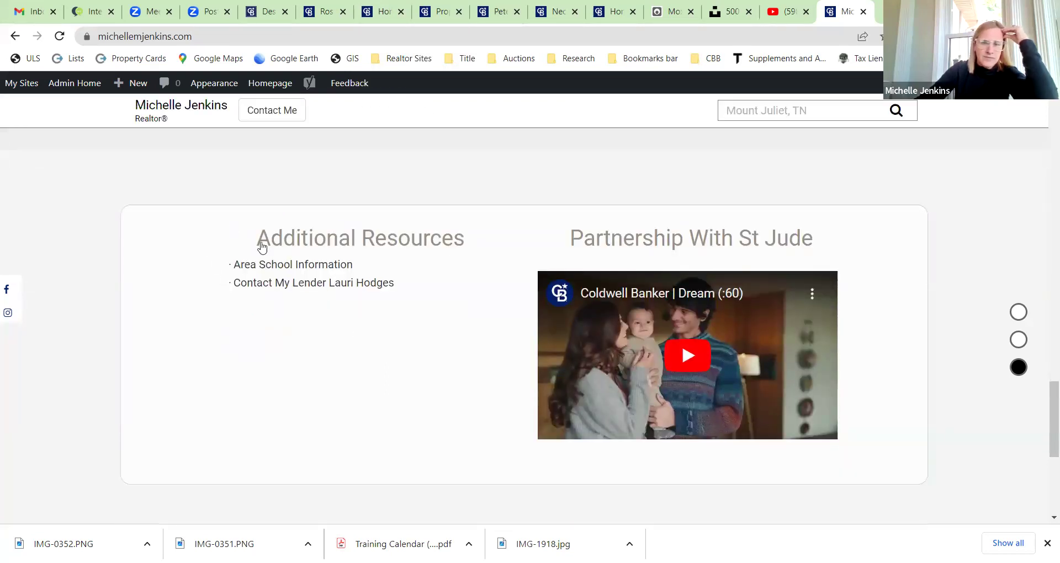
Step: Open the lender contact link under Additional Resources, review the loan officer's page, and close it
click(379, 287)
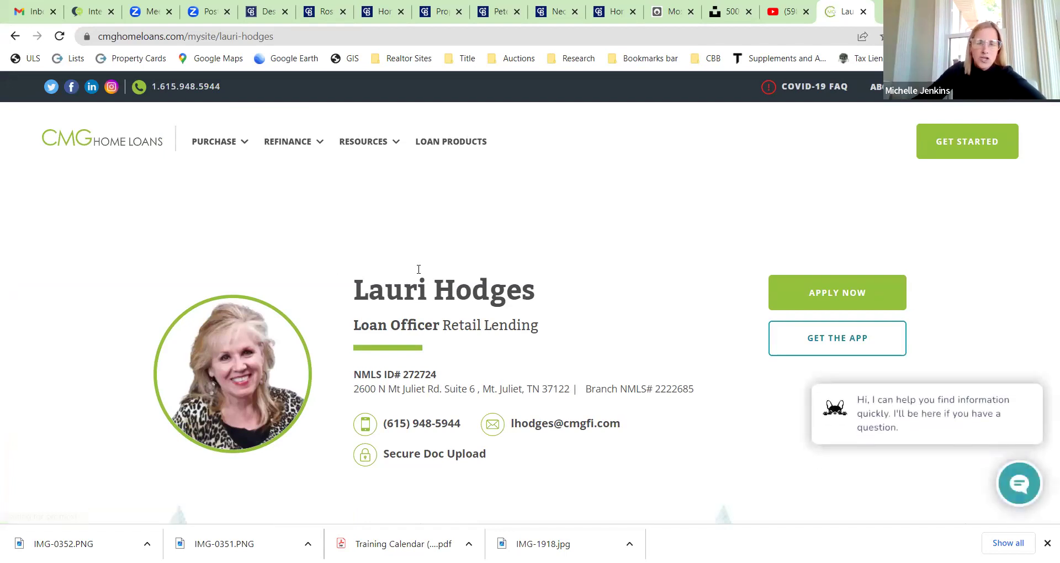
scroll(260, 256, down, 3)
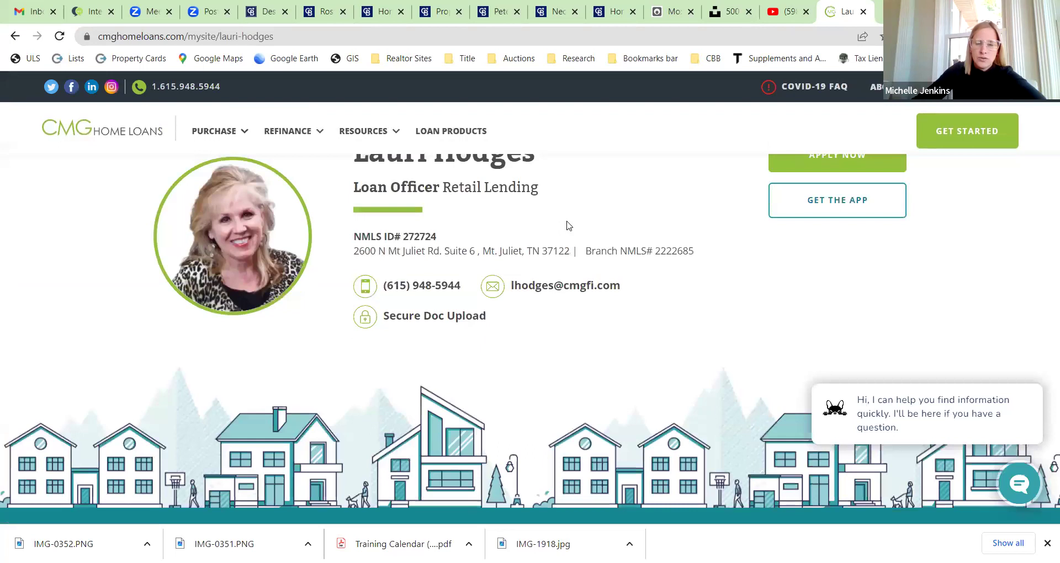
scroll(569, 226, up, 3)
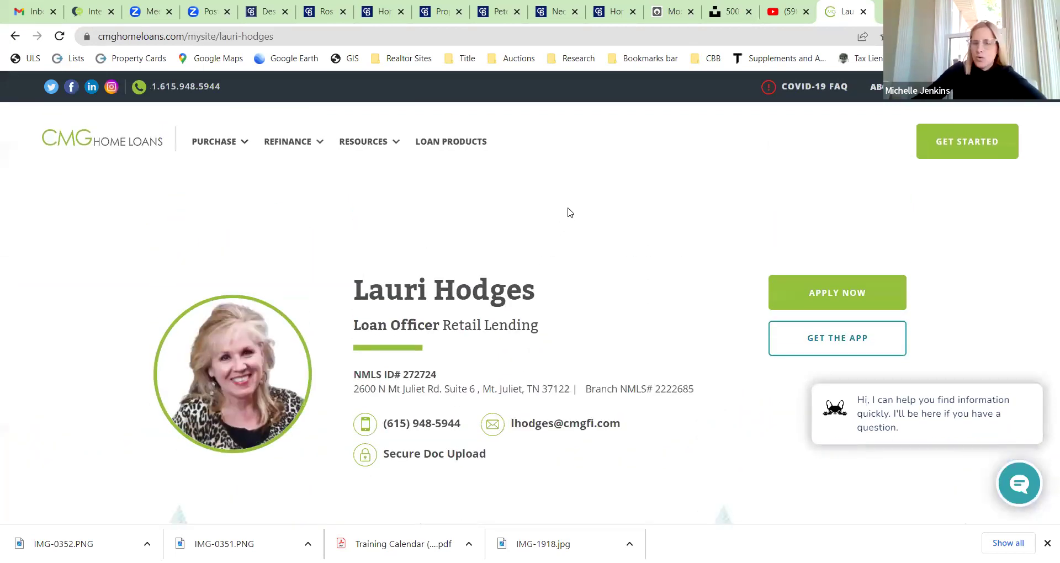
scroll(571, 212, down, 1)
scroll(571, 212, down, 2)
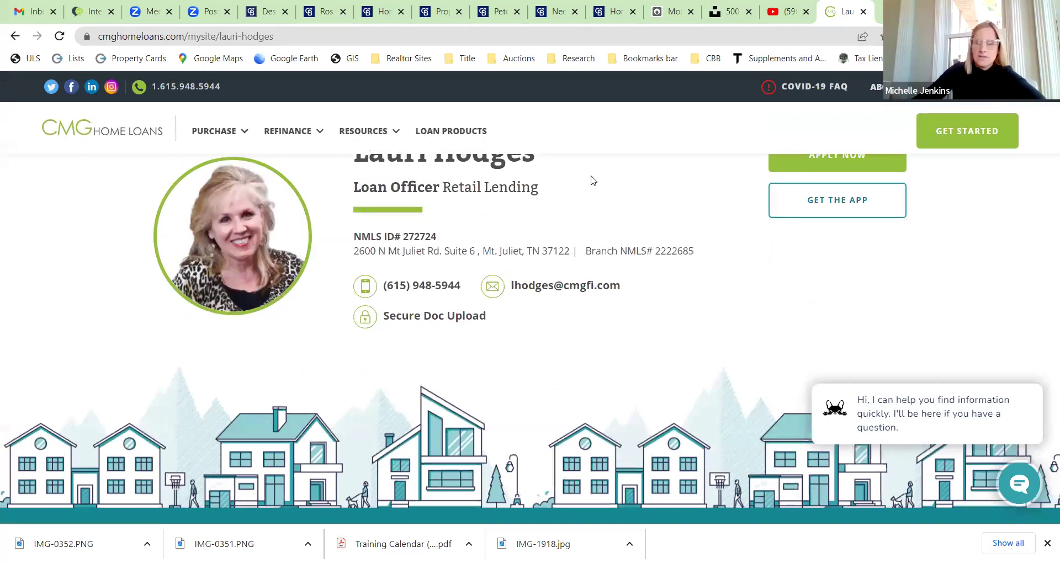
scroll(640, 186, up, 3)
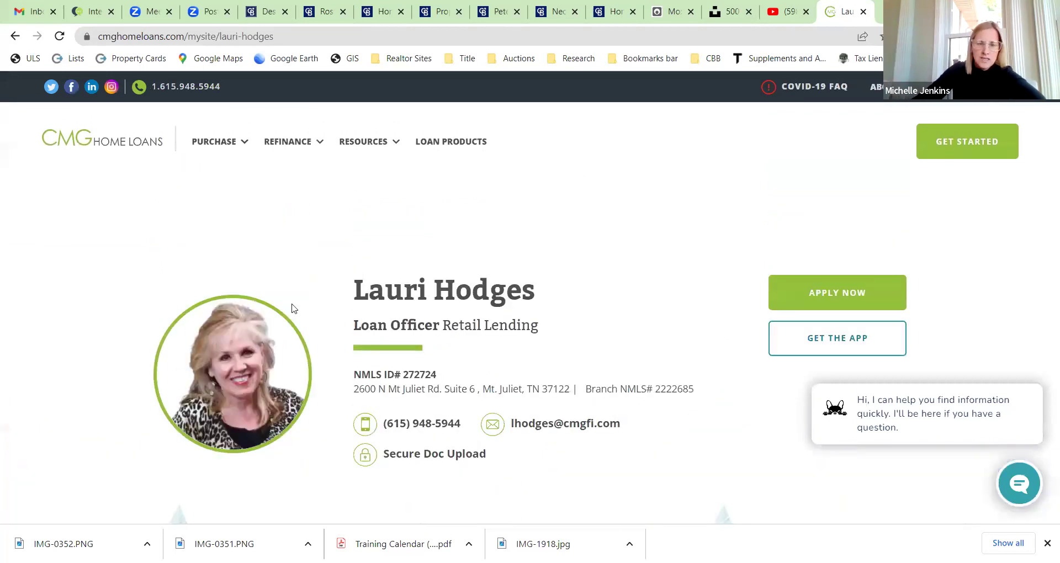
scroll(723, 253, down, 1)
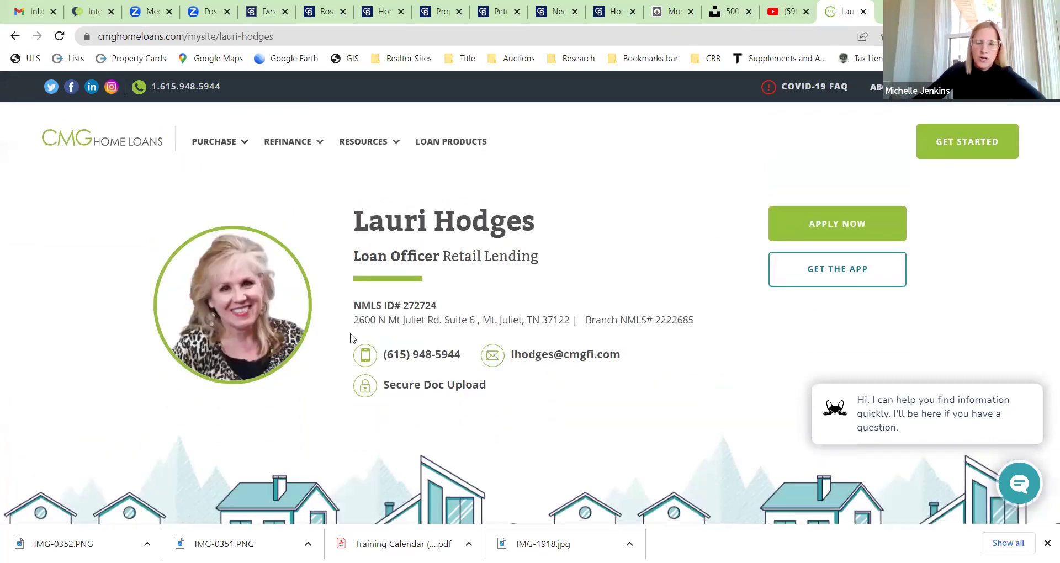
scroll(530, 232, down, 1)
scroll(544, 230, up, 2)
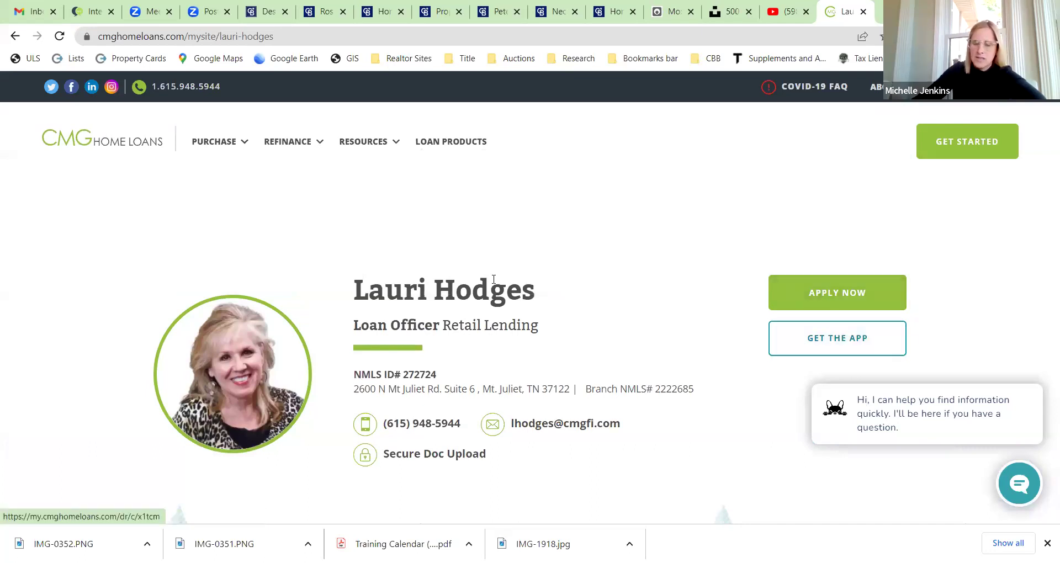
scroll(490, 284, down, 10)
scroll(350, 270, up, 10)
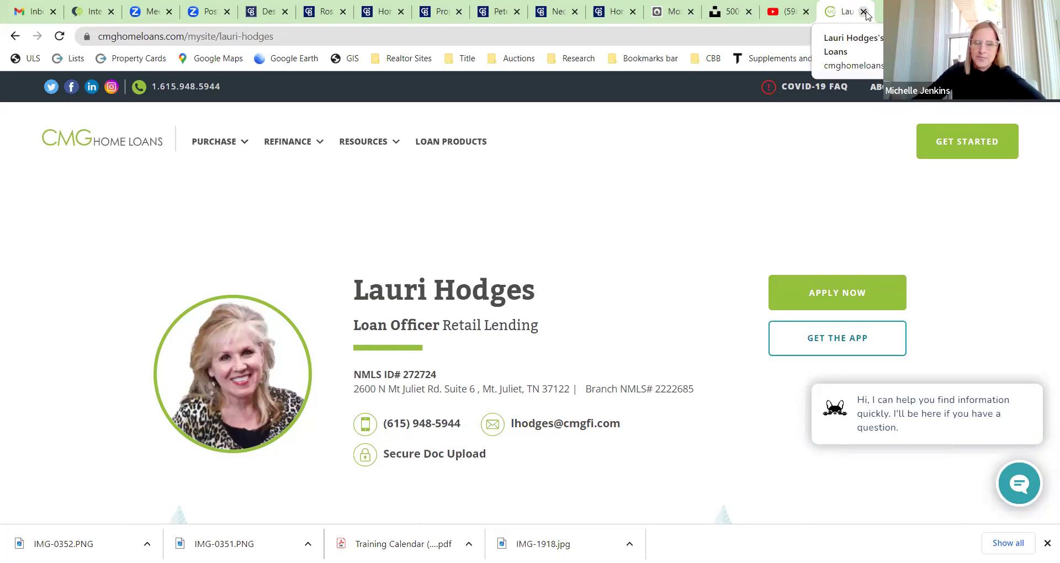
click(863, 11)
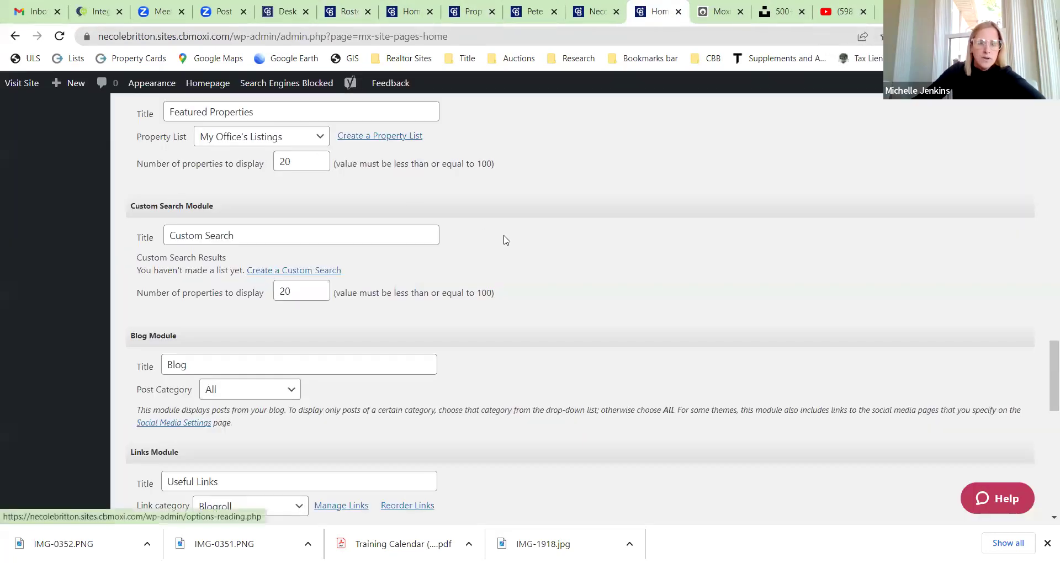
Step: Create a new link through the homepage's Links Module link manager and name it MTSU
scroll(504, 240, down, 4)
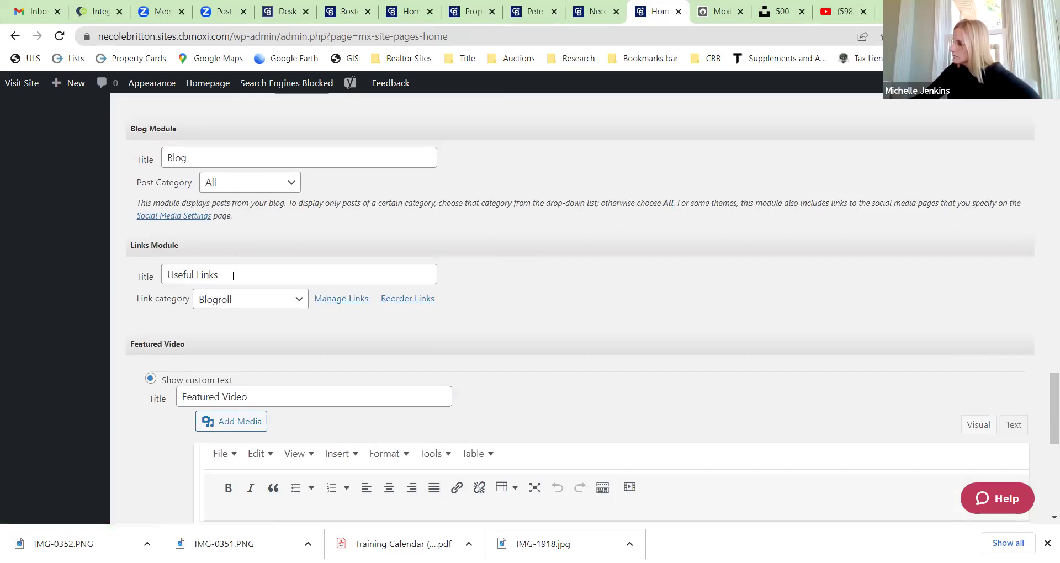
click(340, 300)
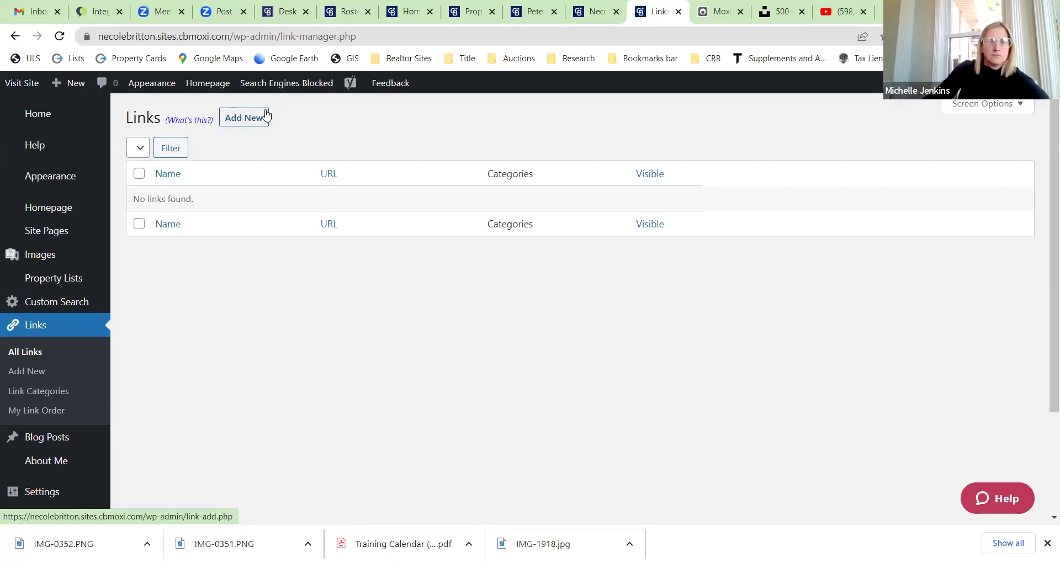
click(254, 117)
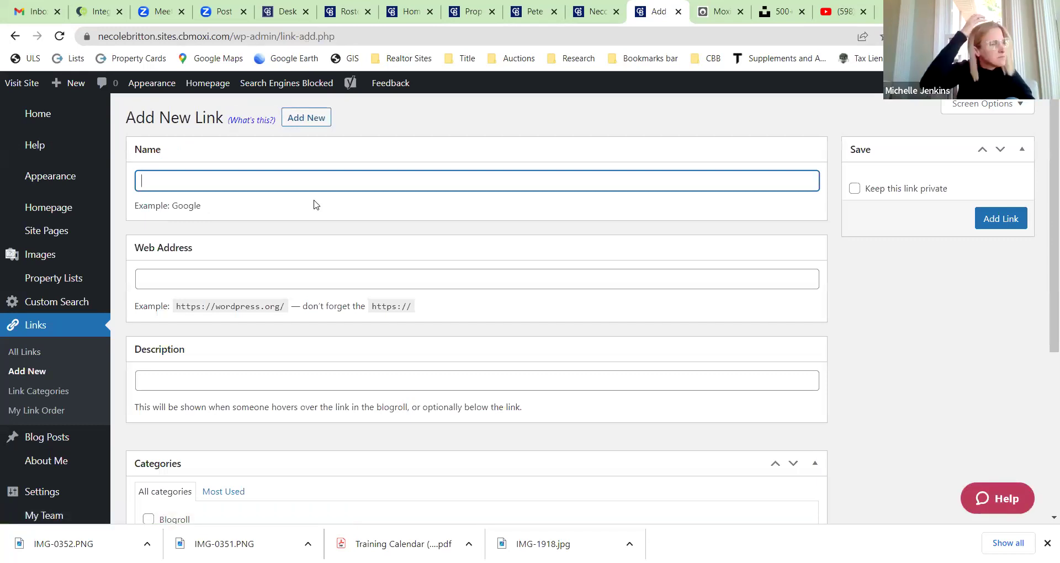
text(Mt)
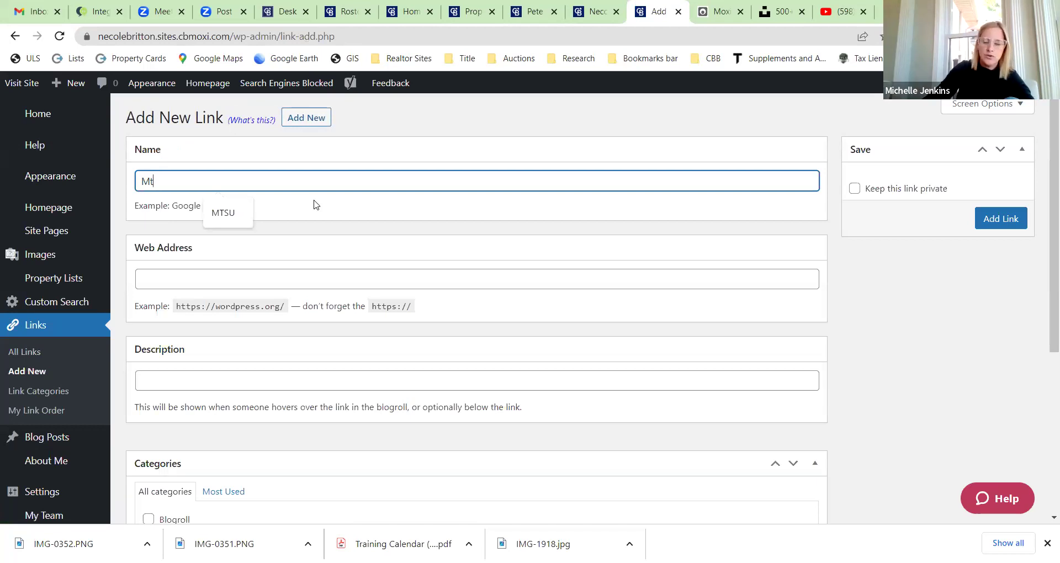
click(220, 212)
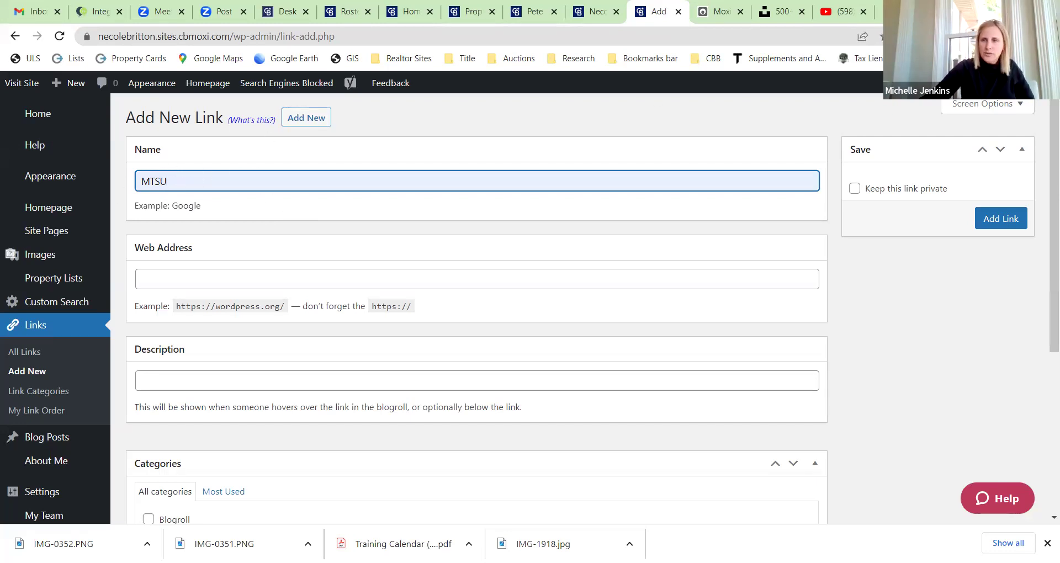
Step: Open mtsu.edu in a new browser tab and copy the site's web address
key(ctrl+t)
text(my)
key(BackSpace)
text(tud)
key(BackSpace)
key(BackSpace)
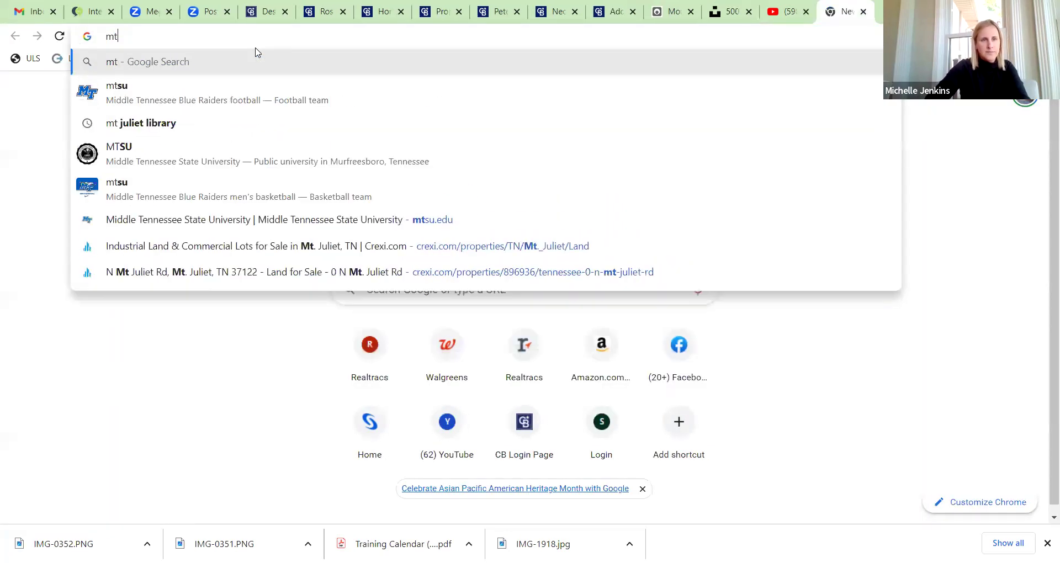
text(su.edu)
key(Return)
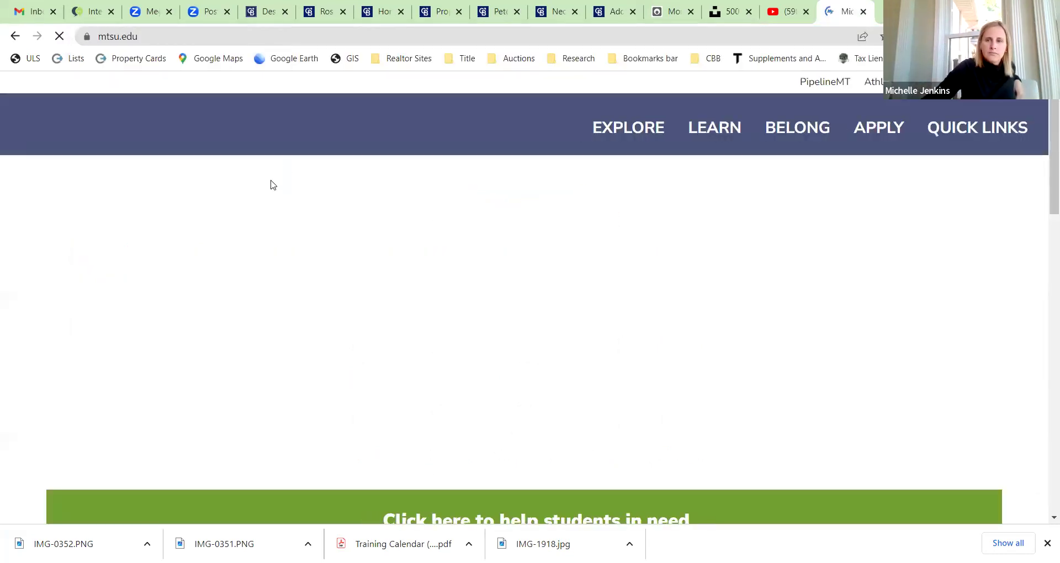
click(131, 37)
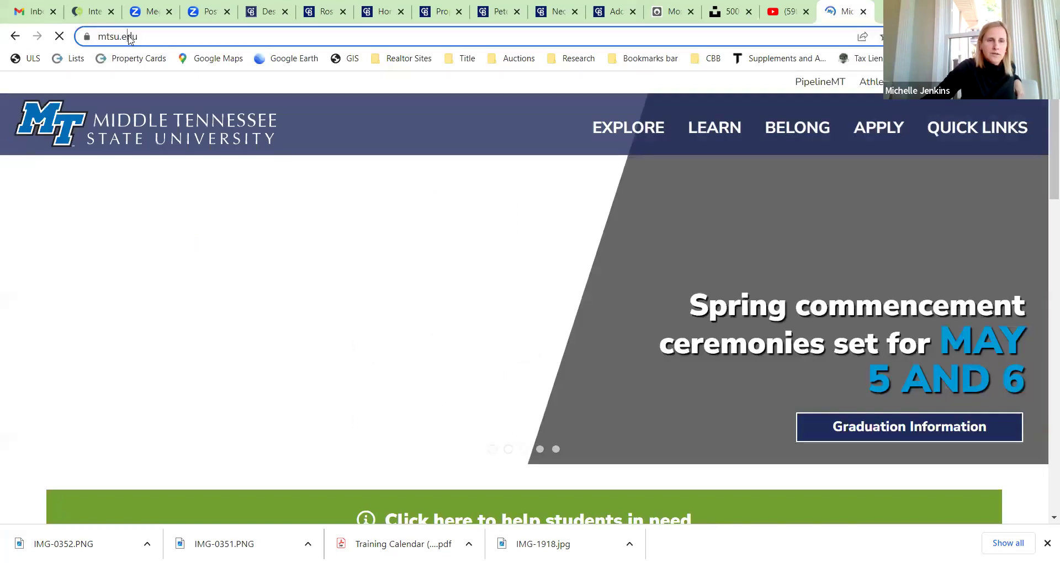
right_click(131, 38)
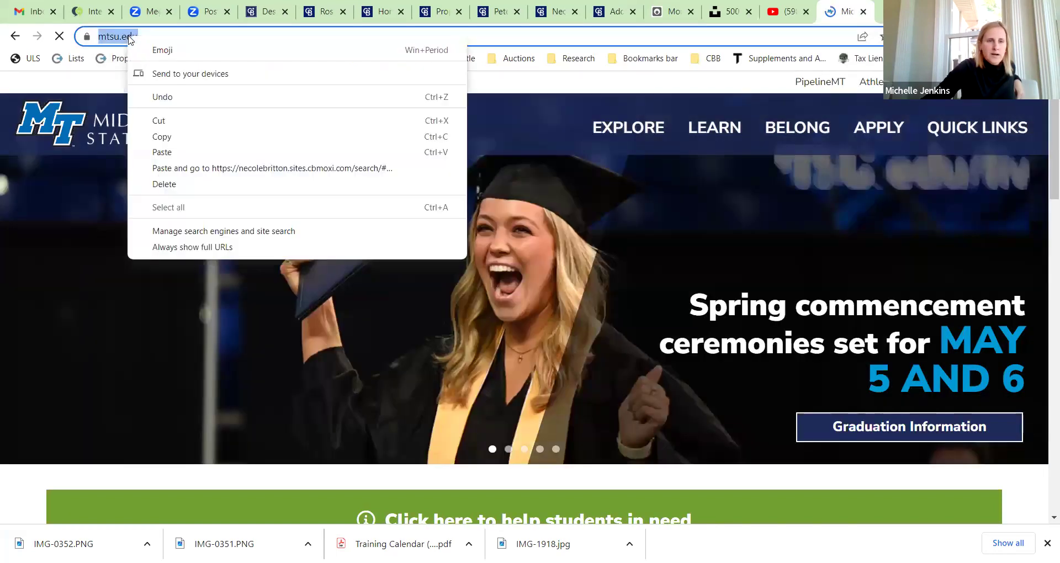
click(165, 138)
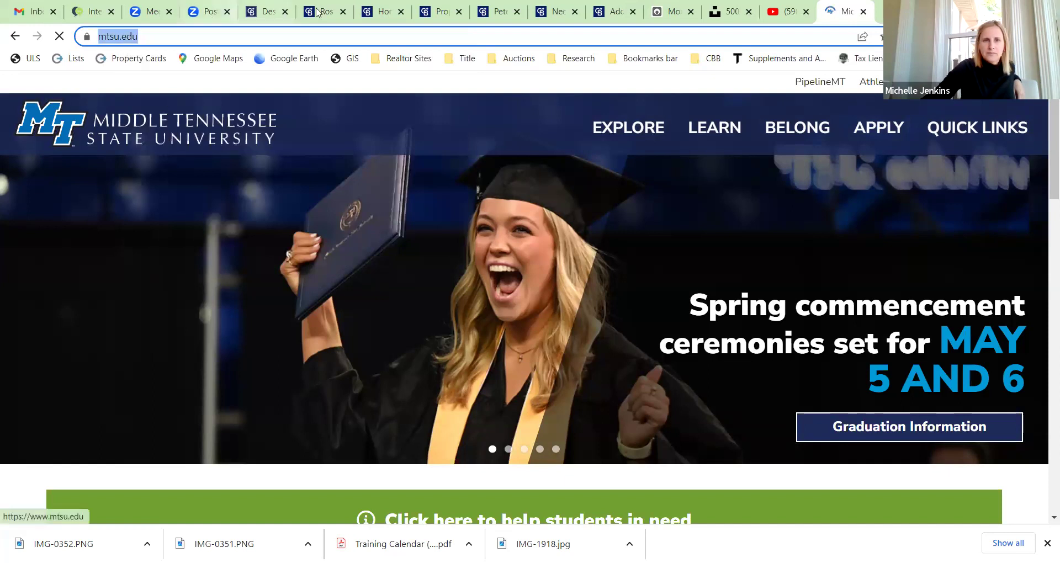
click(335, 8)
click(380, 11)
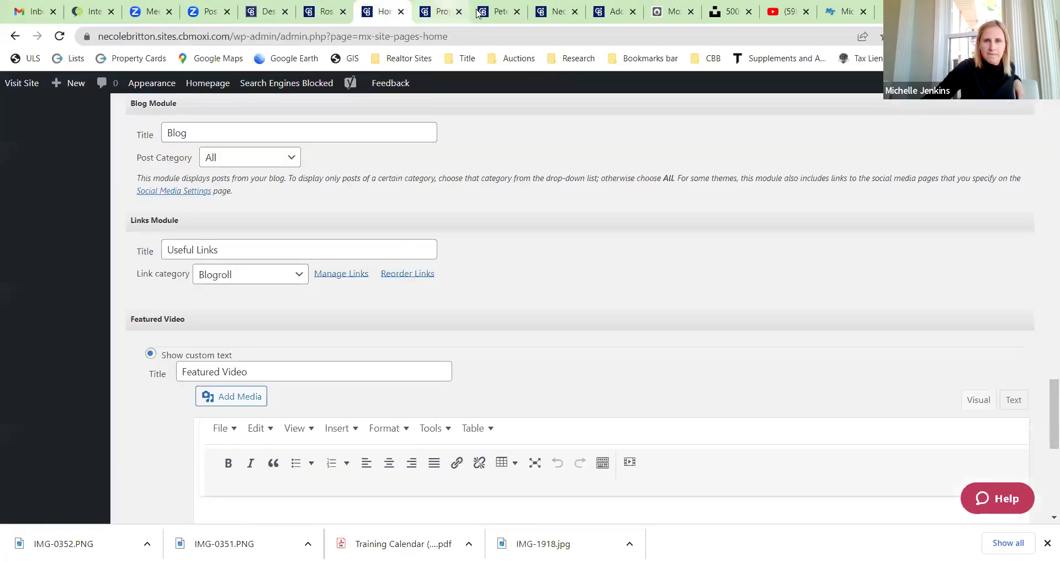
click(445, 11)
click(500, 11)
click(559, 11)
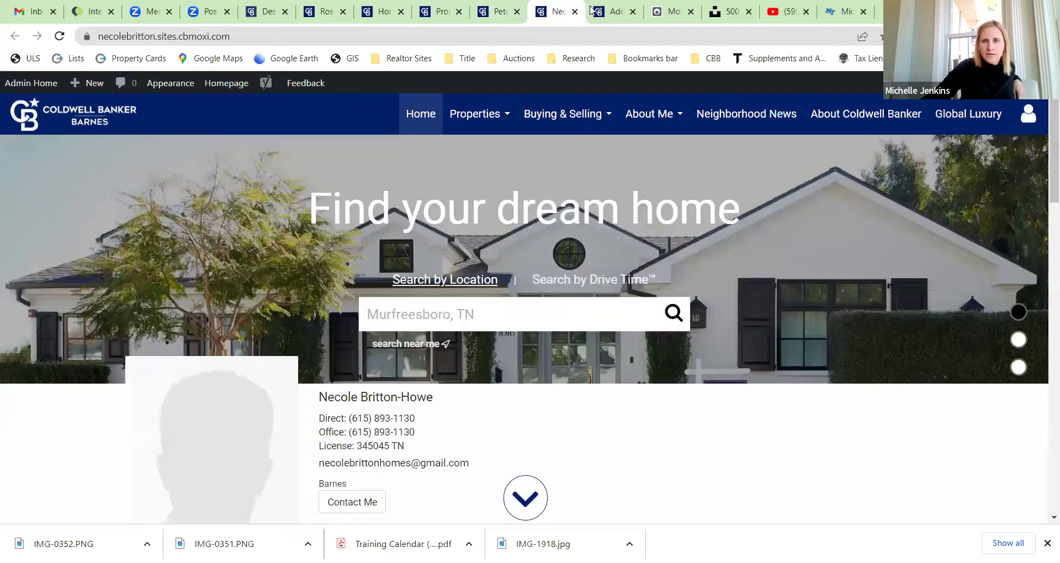
click(610, 11)
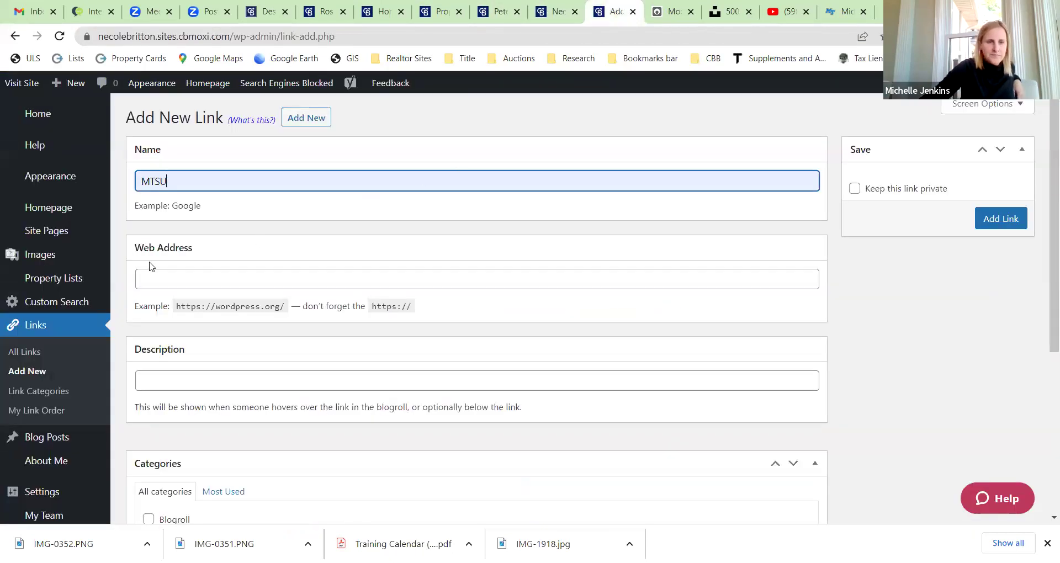
click(170, 280)
right_click(169, 283)
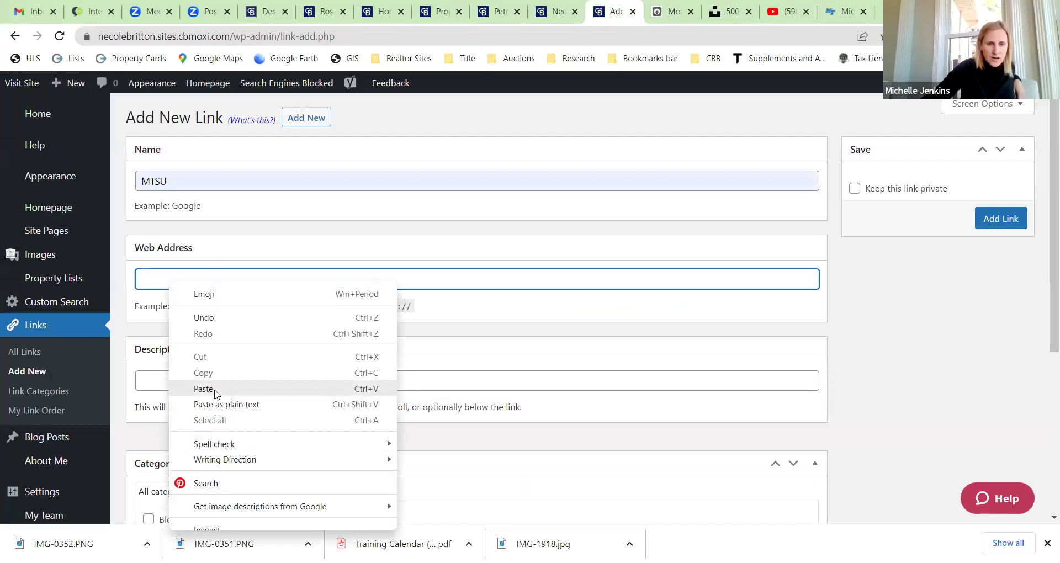
click(204, 389)
key(ctrl+v)
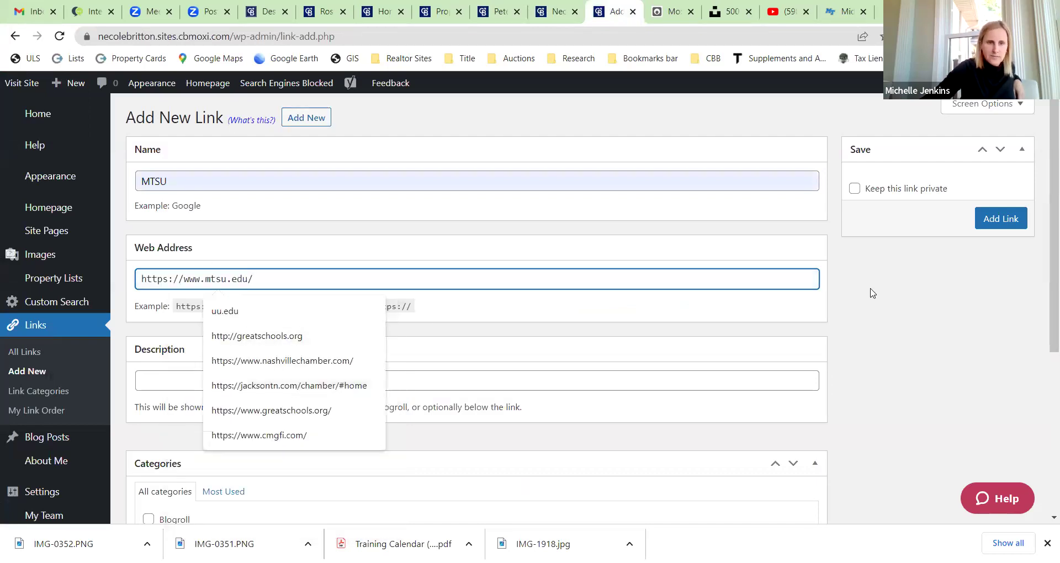
click(901, 302)
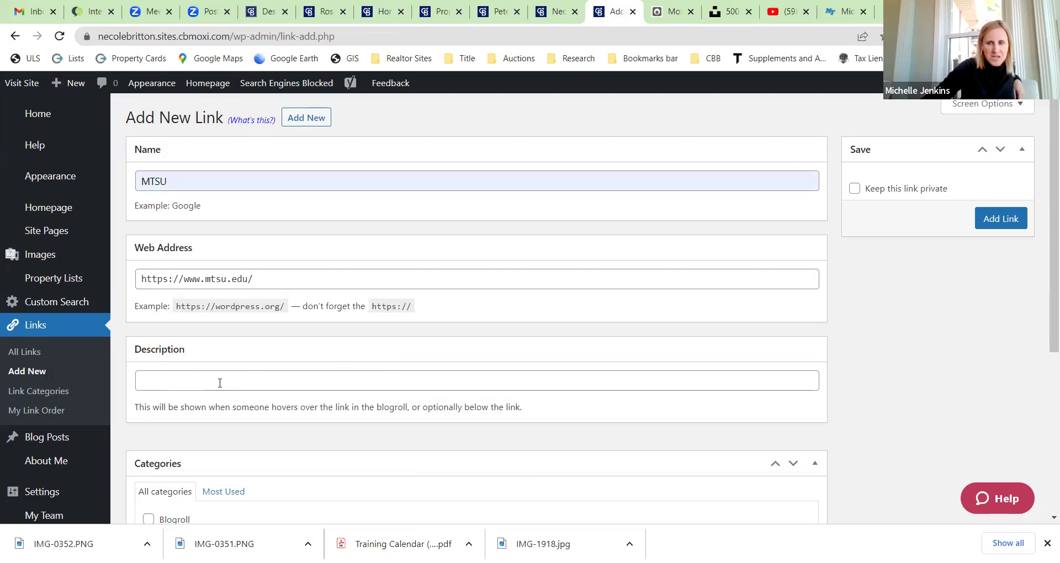
click(1001, 220)
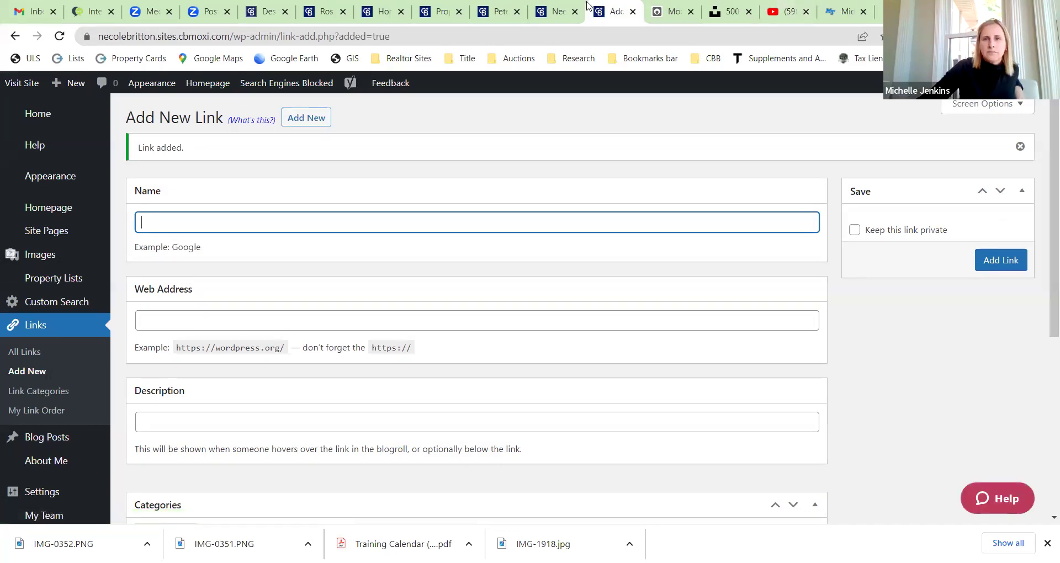
Step: Reload the agent's live website, close the extra university page, and test the MTSU link under Useful Links, closing the page it opens
click(555, 11)
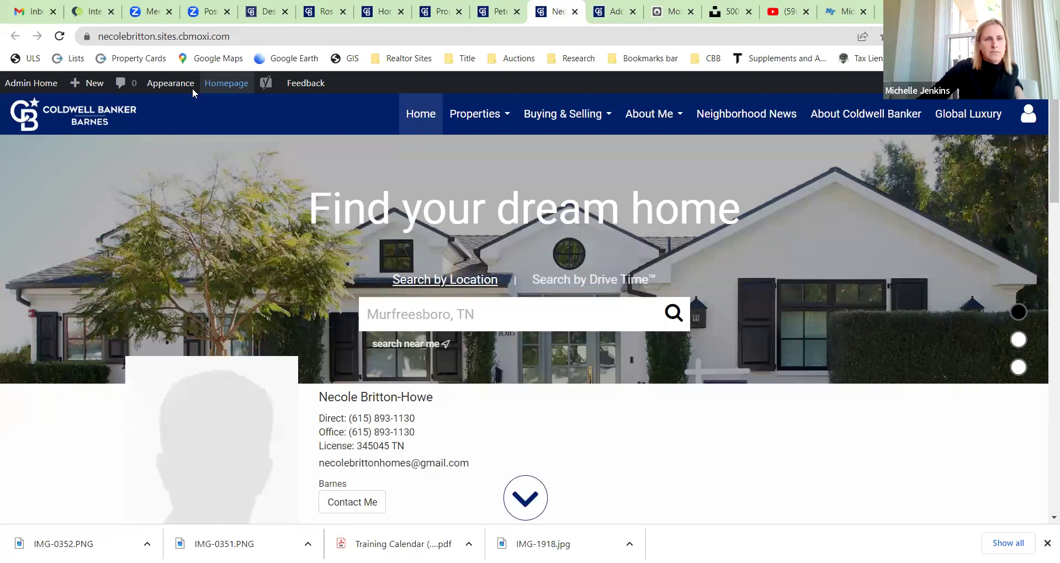
key(F5)
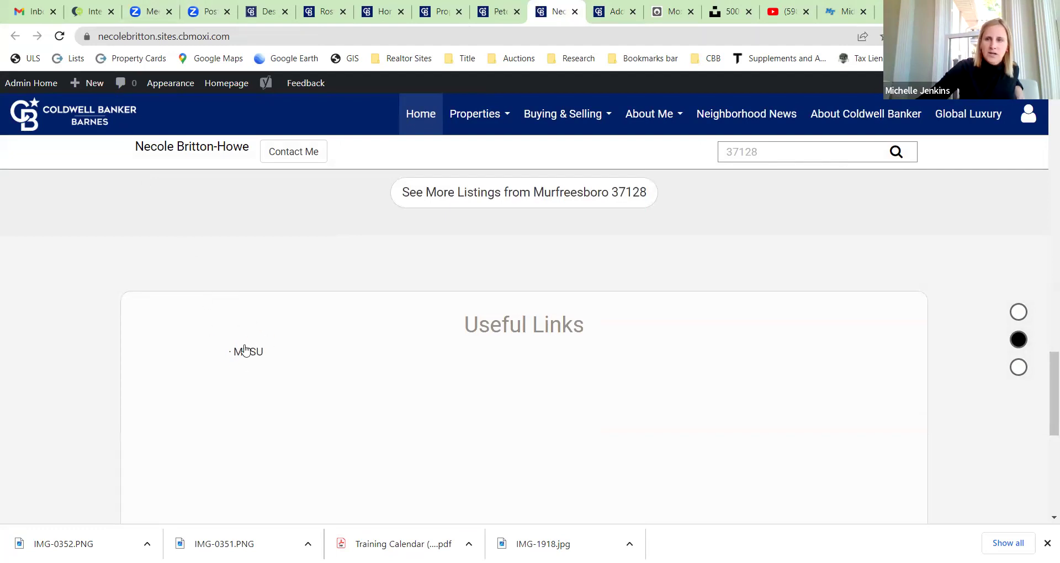
click(863, 12)
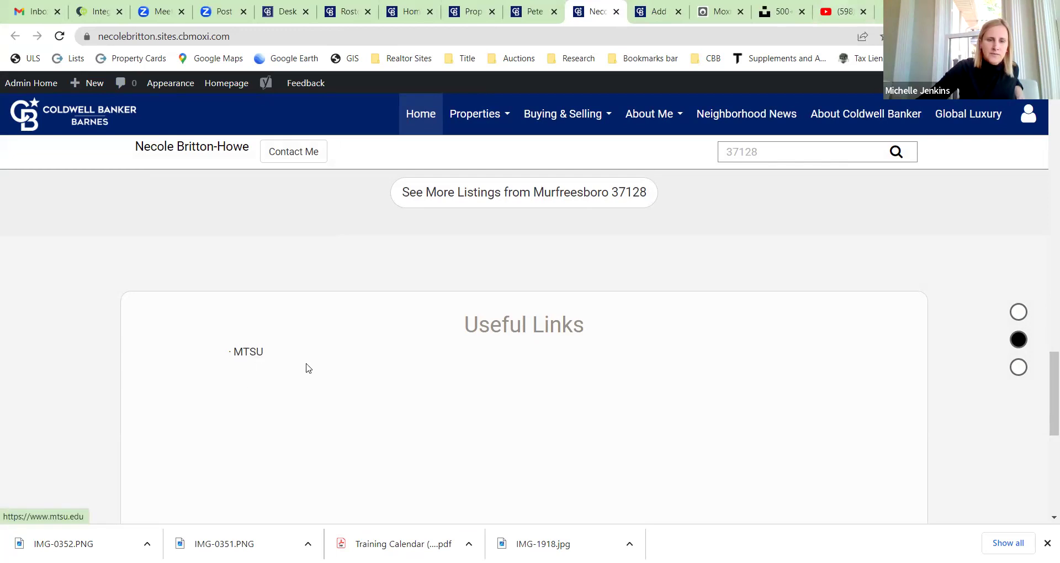
click(246, 358)
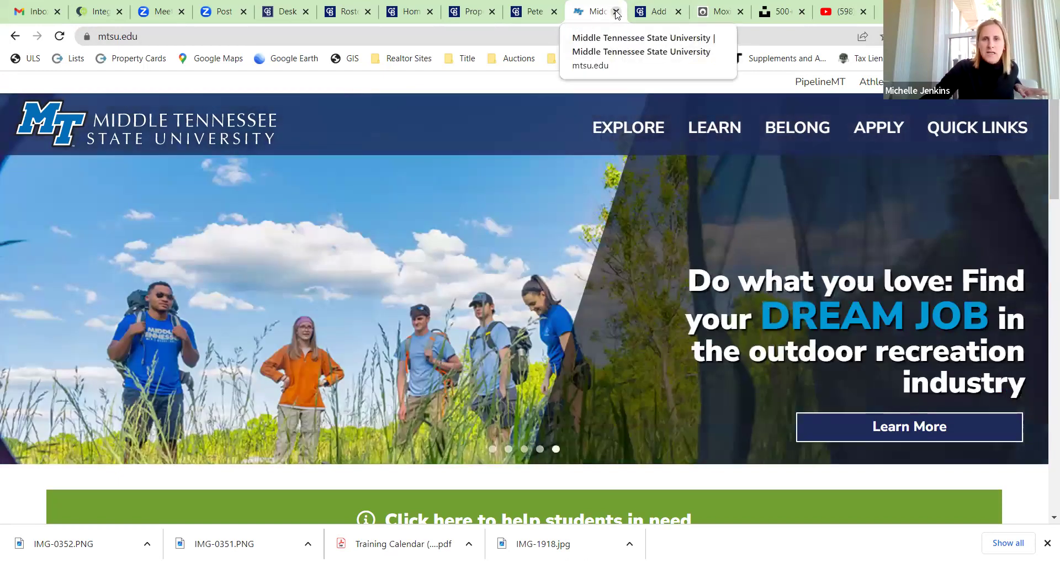
click(616, 12)
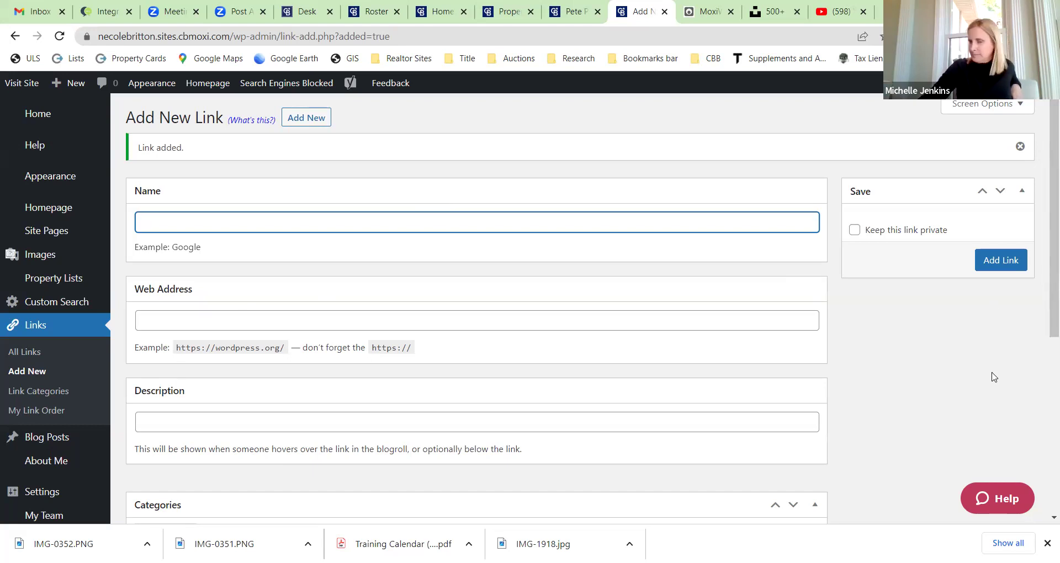
Step: Open the Homepage settings and review the Links Module and Featured Video sections
click(49, 210)
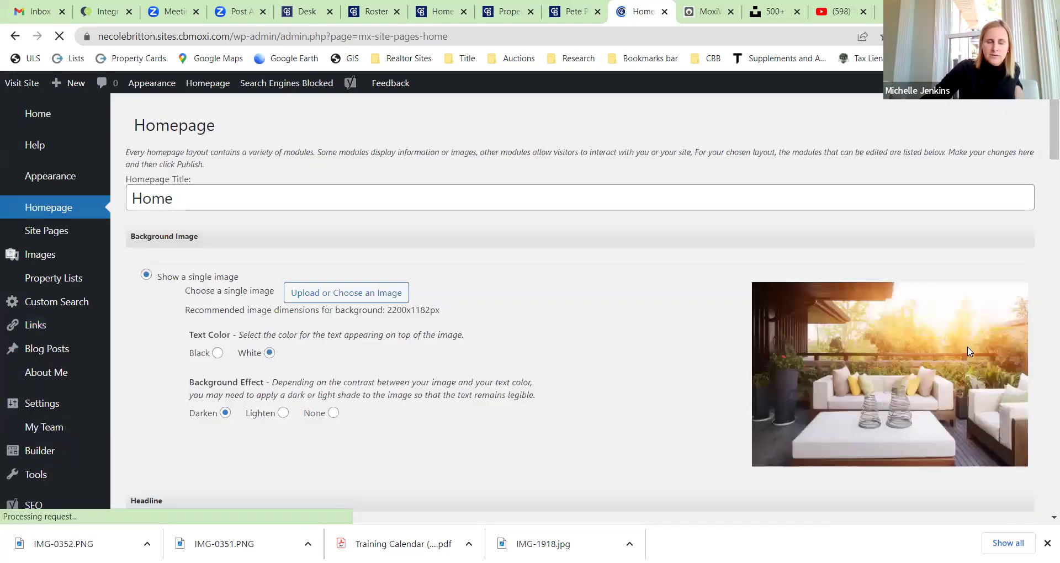
scroll(576, 275, down, 12)
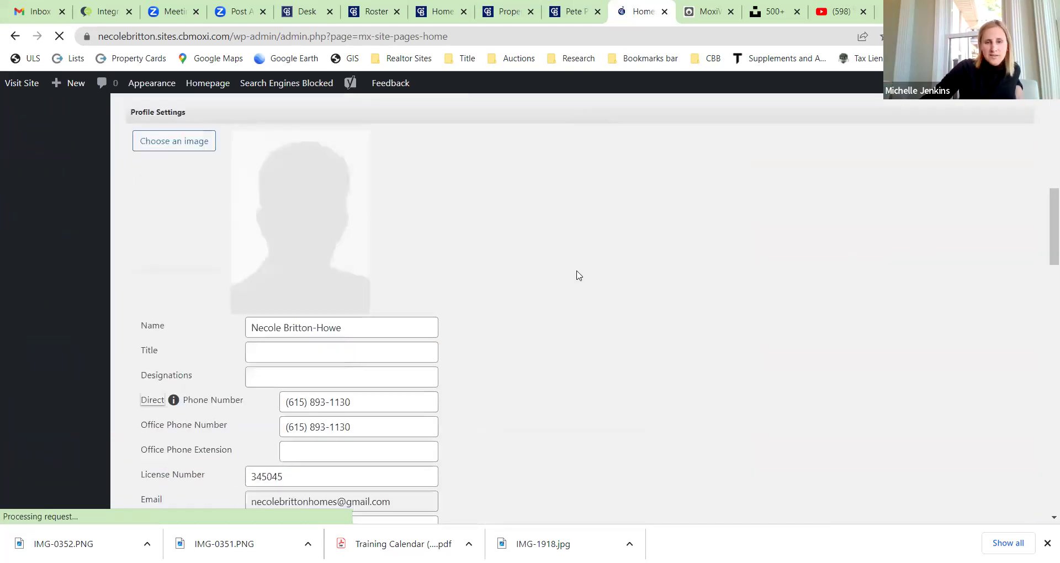
scroll(578, 275, down, 10)
scroll(579, 275, down, 4)
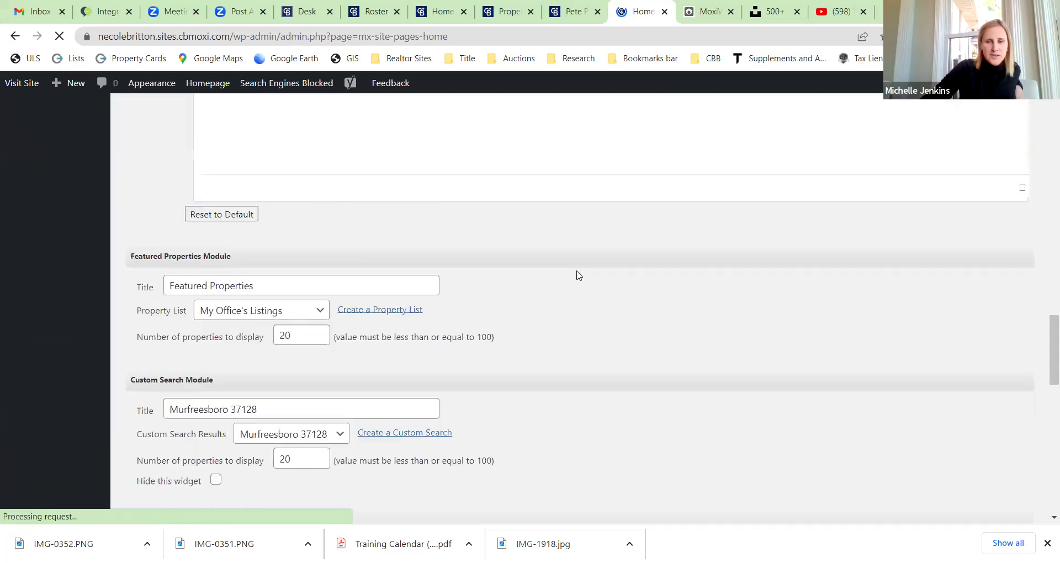
scroll(578, 275, down, 2)
scroll(578, 275, down, 10)
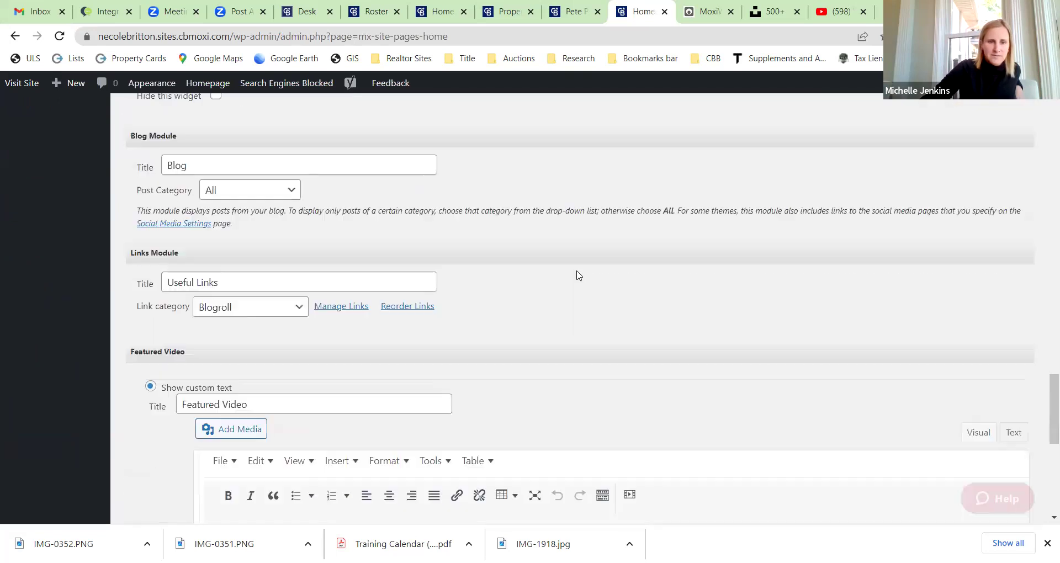
scroll(578, 275, up, 10)
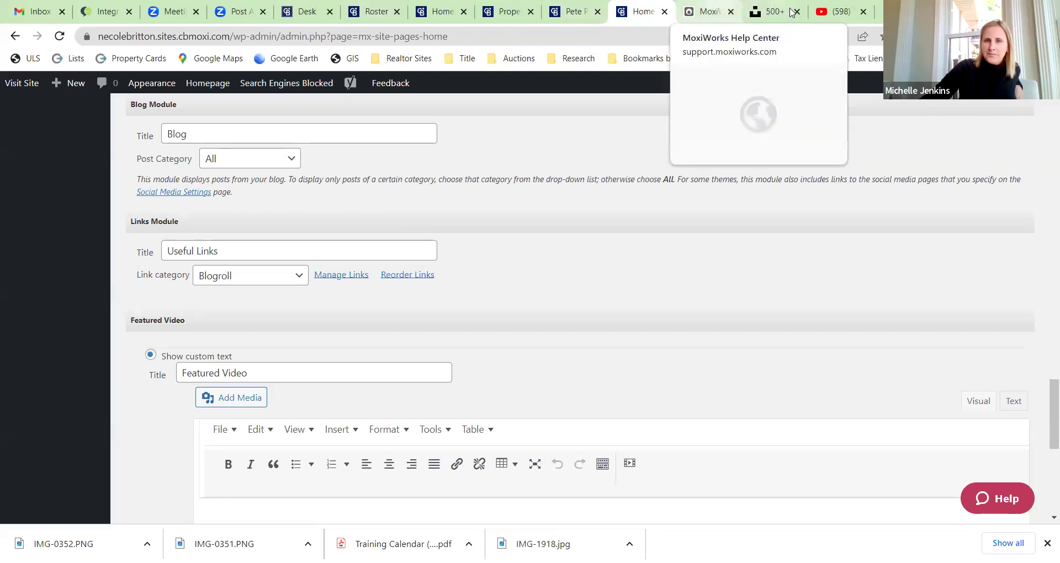
Step: Open the trainer's agent website in a new browser tab and view its Partnership With St Jude video
key(ctrl+t)
text(mcieh)
key(BackSpace)
key(BackSpace)
key(BackSpace)
key(BackSpace)
text(ichelle)
key(Return)
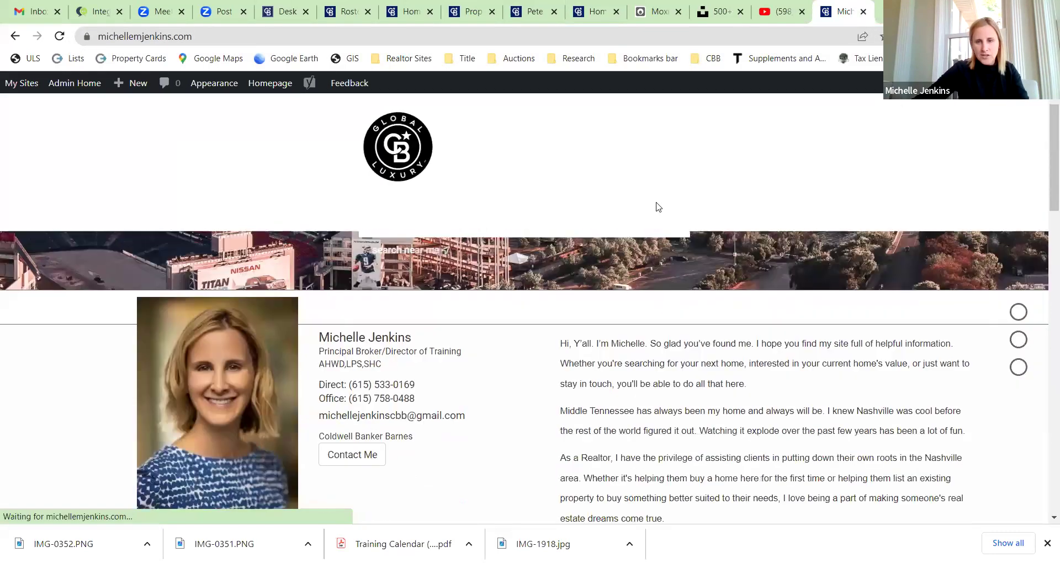
scroll(656, 207, down, 15)
scroll(684, 337, up, 10)
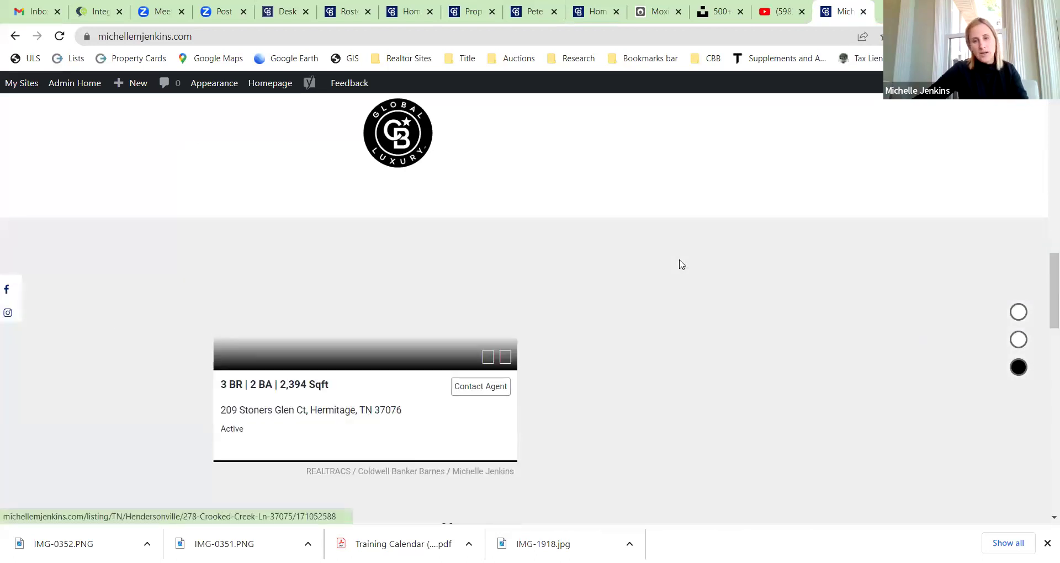
scroll(684, 325, down, 5)
scroll(814, 307, down, 9)
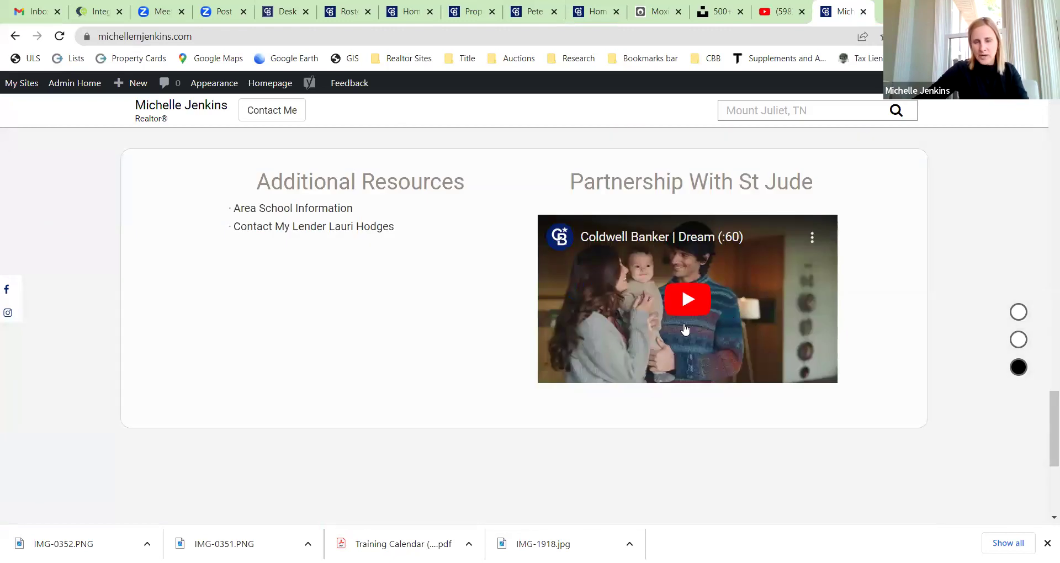
Step: Search YouTube for "coldwell banker st jude", open the Coldwell Banker Support St. Jude Program video, and pause it
click(776, 5)
click(343, 94)
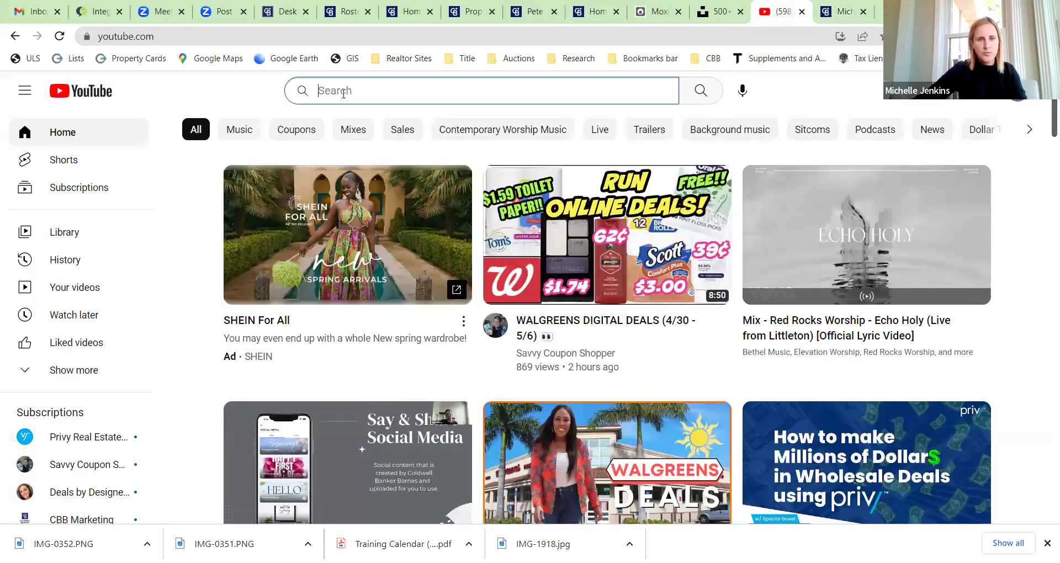
text(coldwell banker)
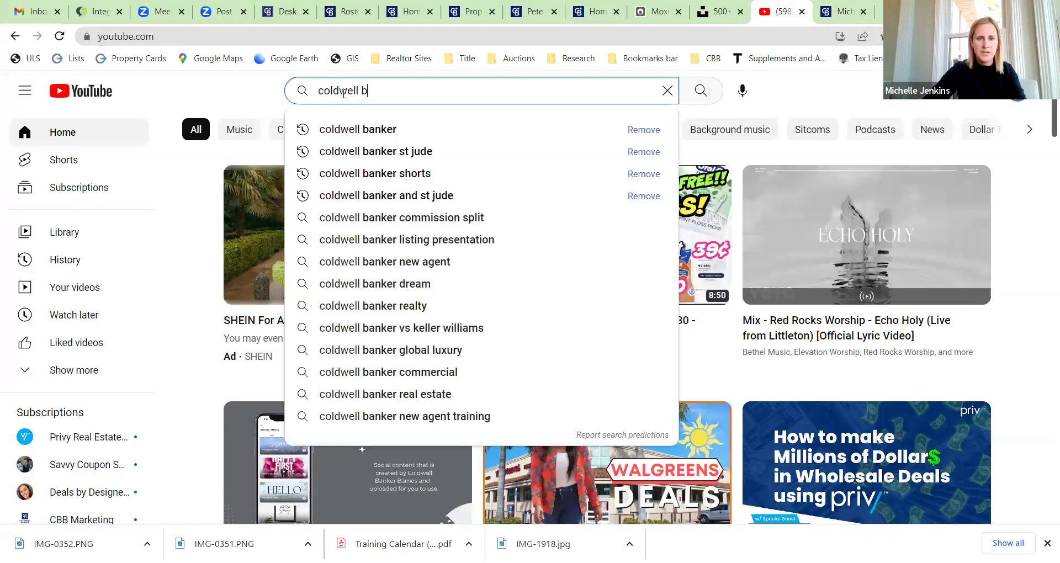
click(411, 152)
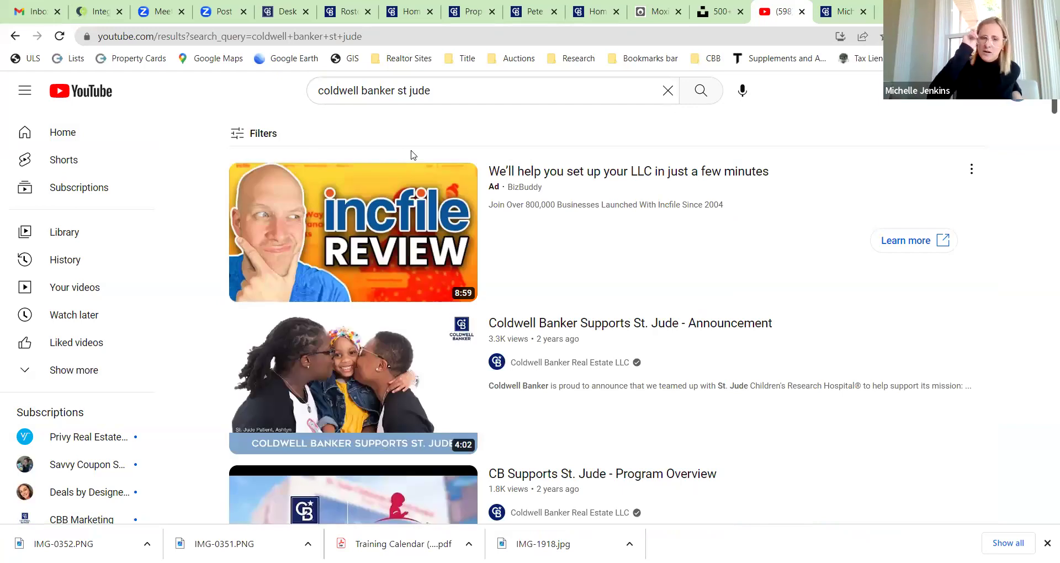
scroll(675, 262, down, 3)
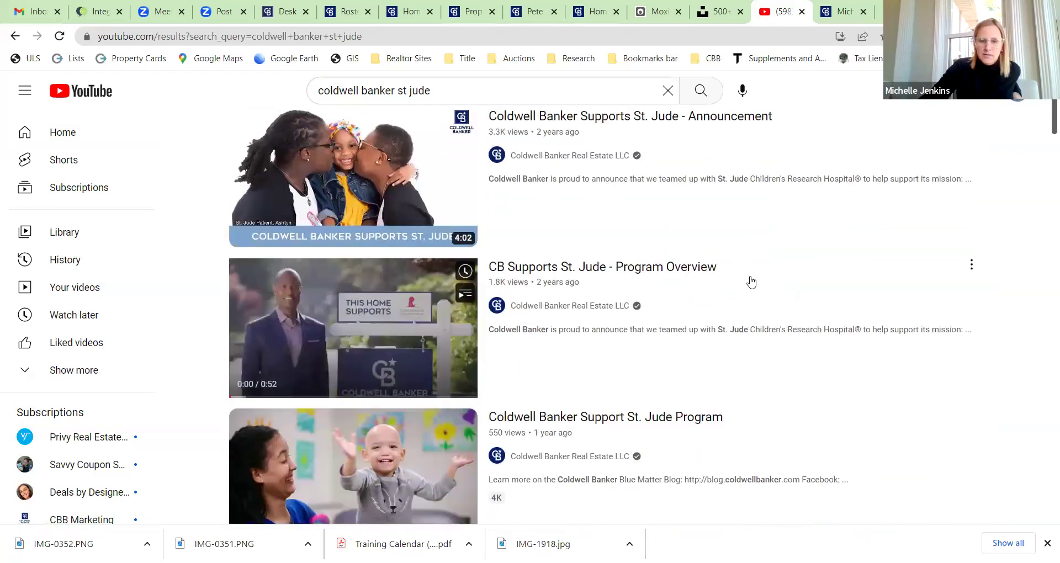
scroll(752, 282, down, 2)
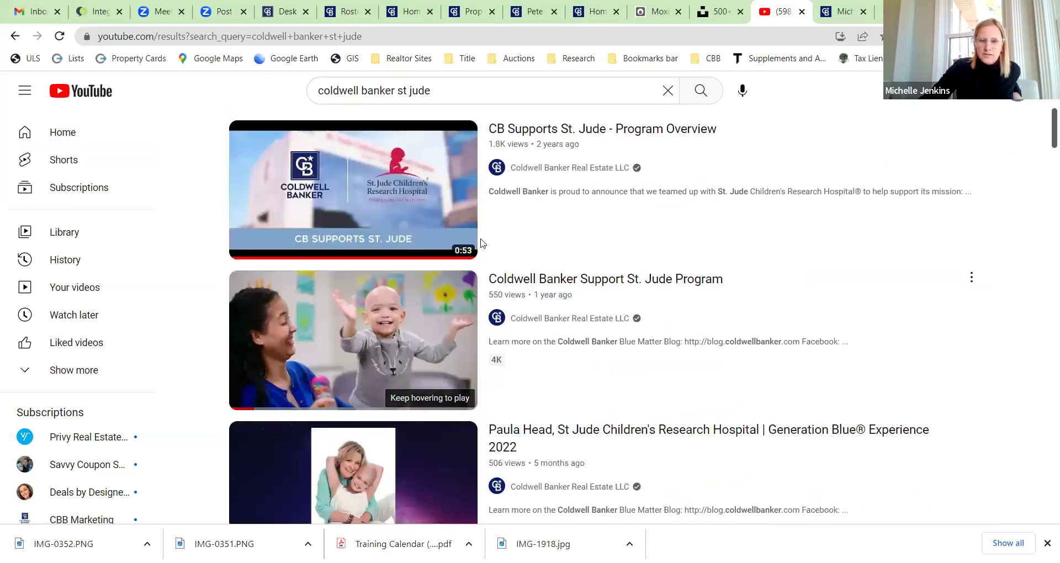
click(635, 280)
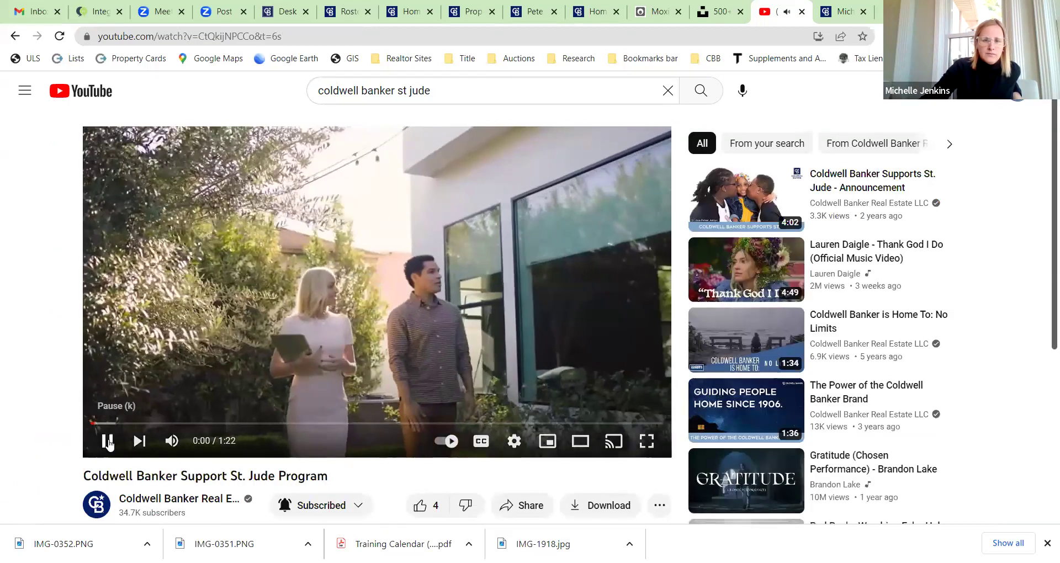
click(107, 441)
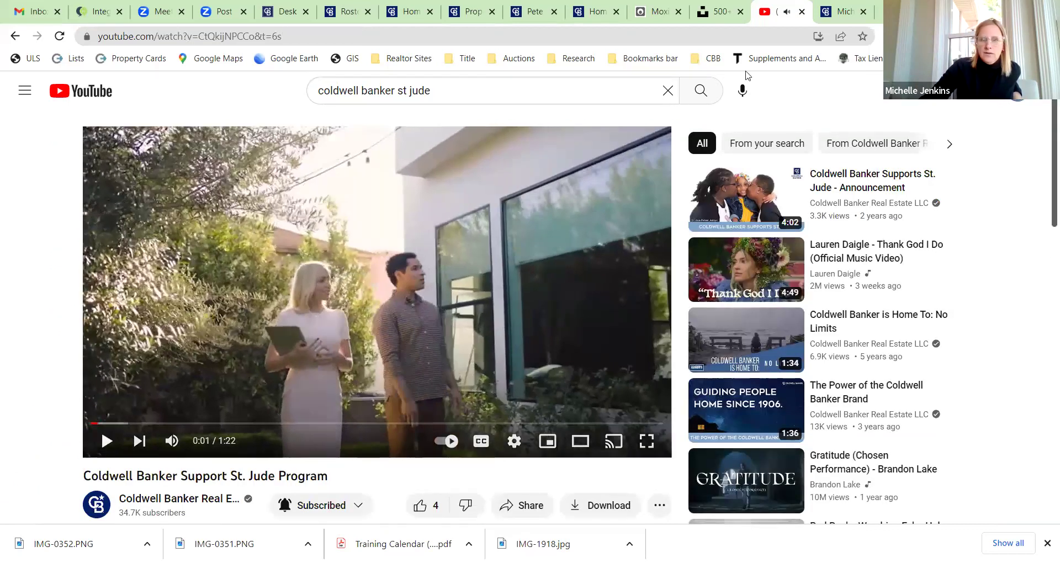
Step: Look over the area below the paused video and return to the homepage's Featured Video module settings
scroll(549, 170, down, 3)
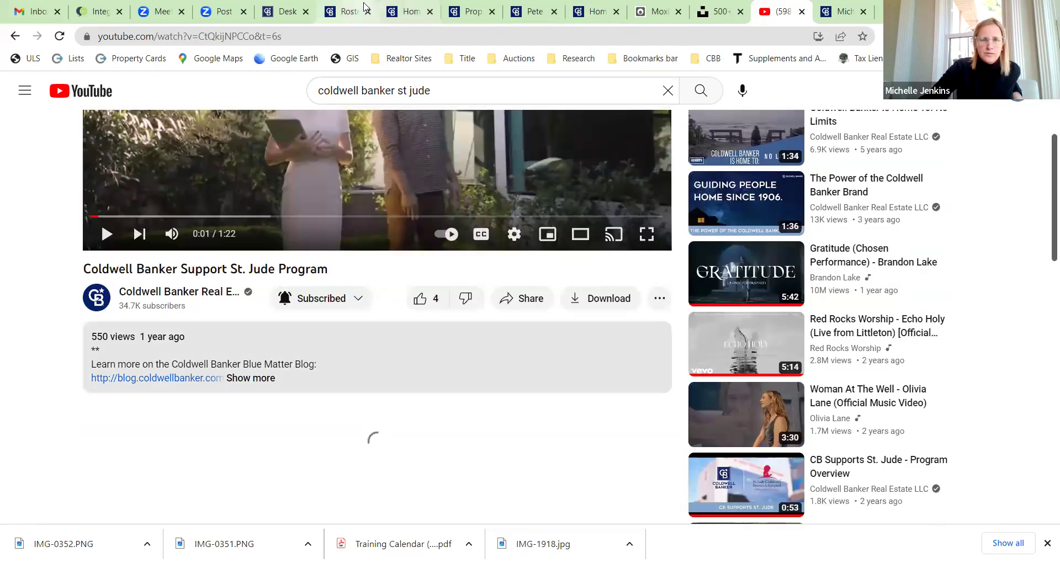
click(474, 11)
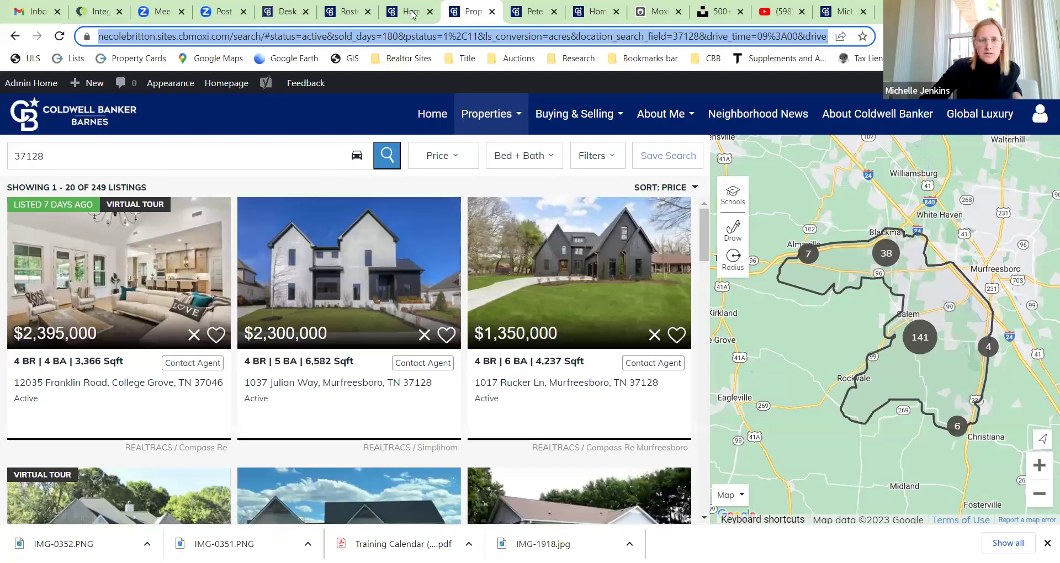
click(411, 11)
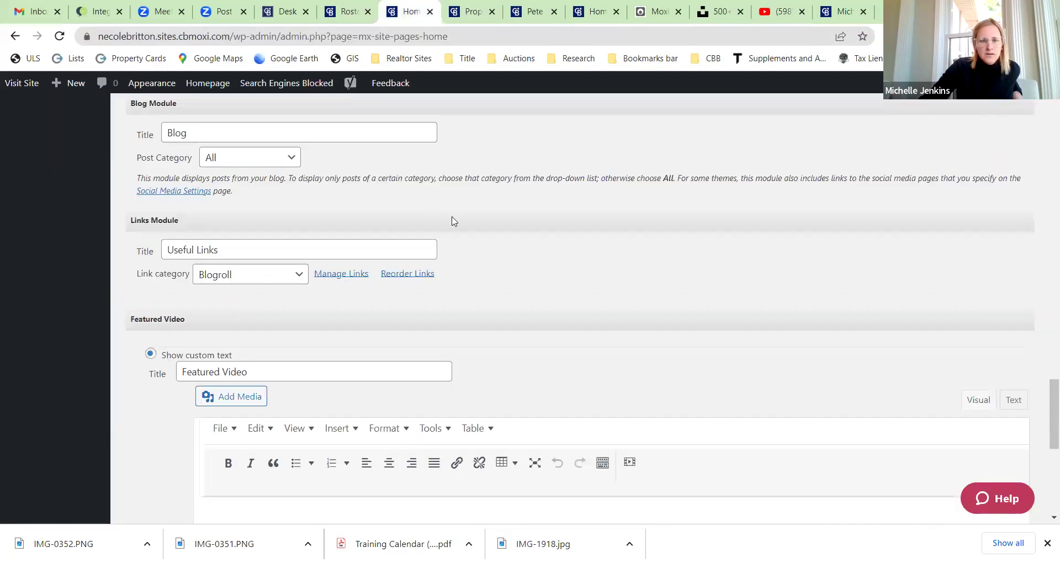
Step: Open the embed code entry for inserting media into the Featured Video module's custom text
scroll(452, 220, down, 3)
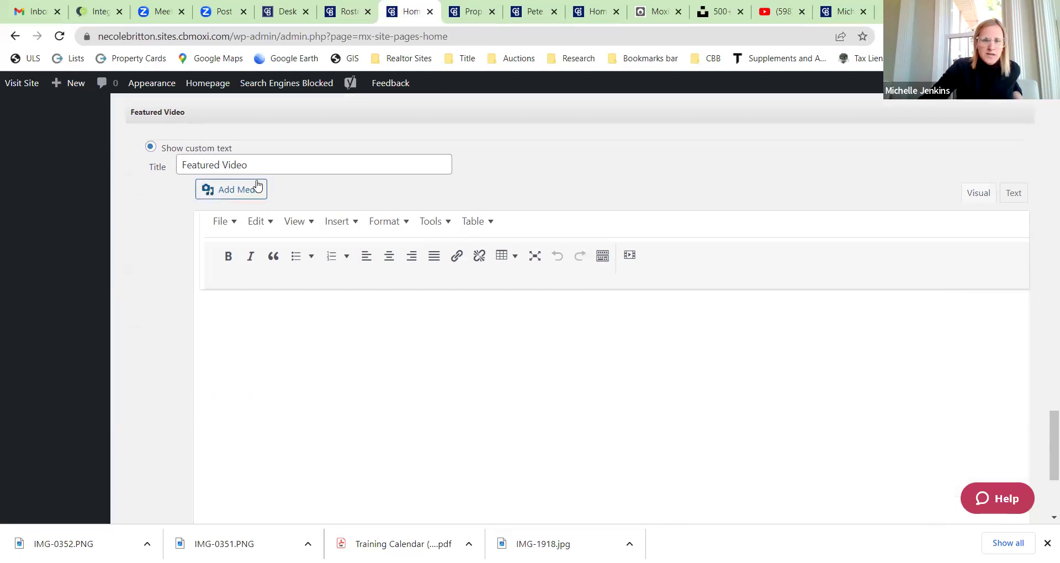
click(628, 256)
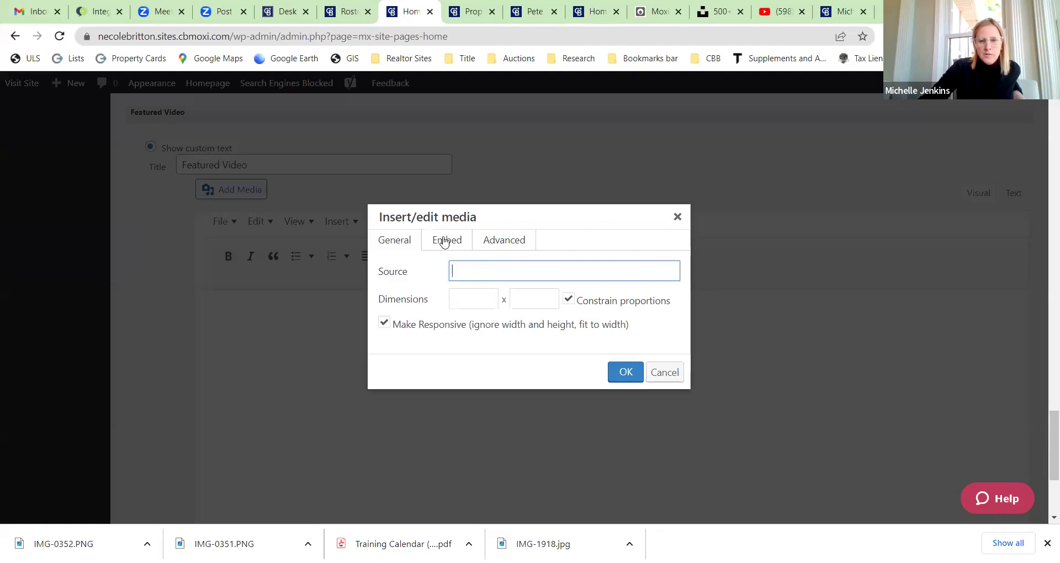
click(444, 242)
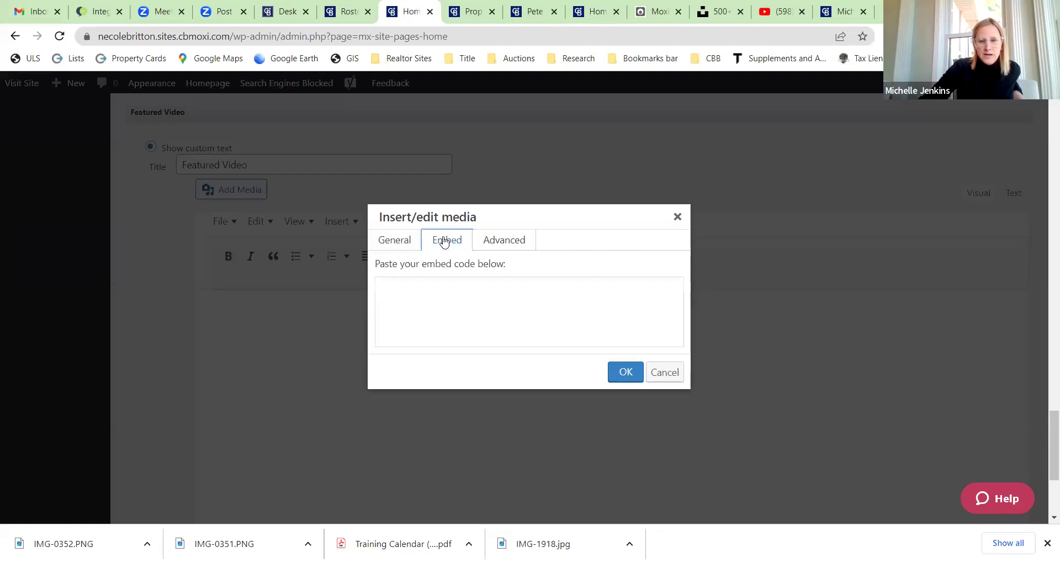
Step: Copy the full iframe embed code of the Coldwell Banker Support St. Jude Program video from YouTube
click(776, 10)
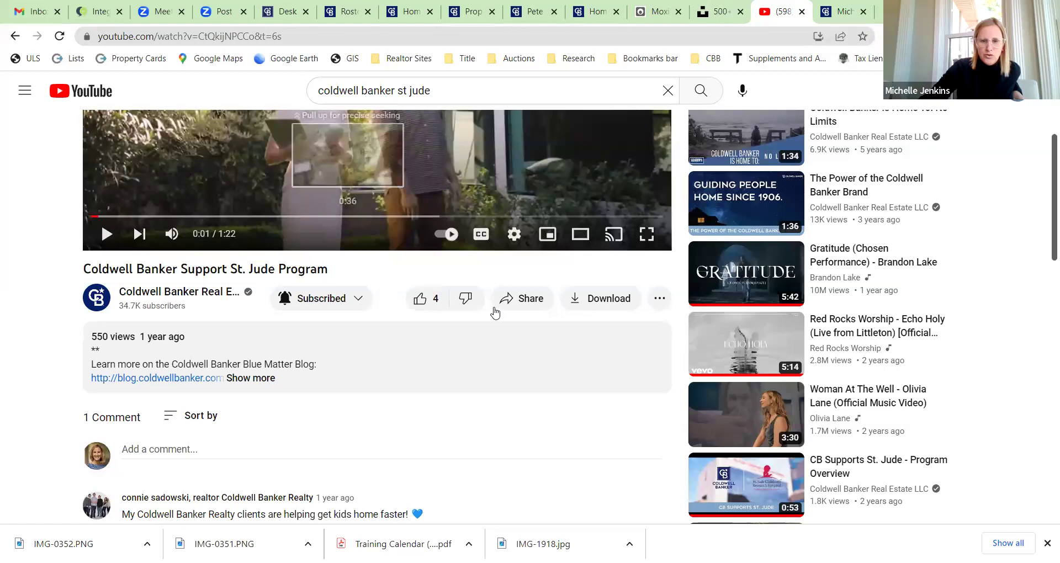
click(524, 300)
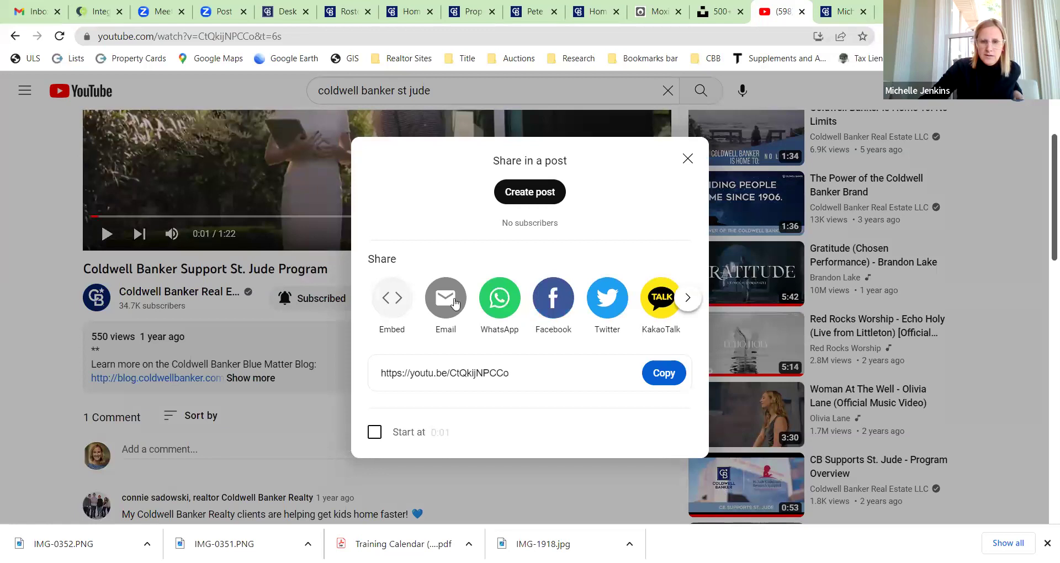
click(390, 301)
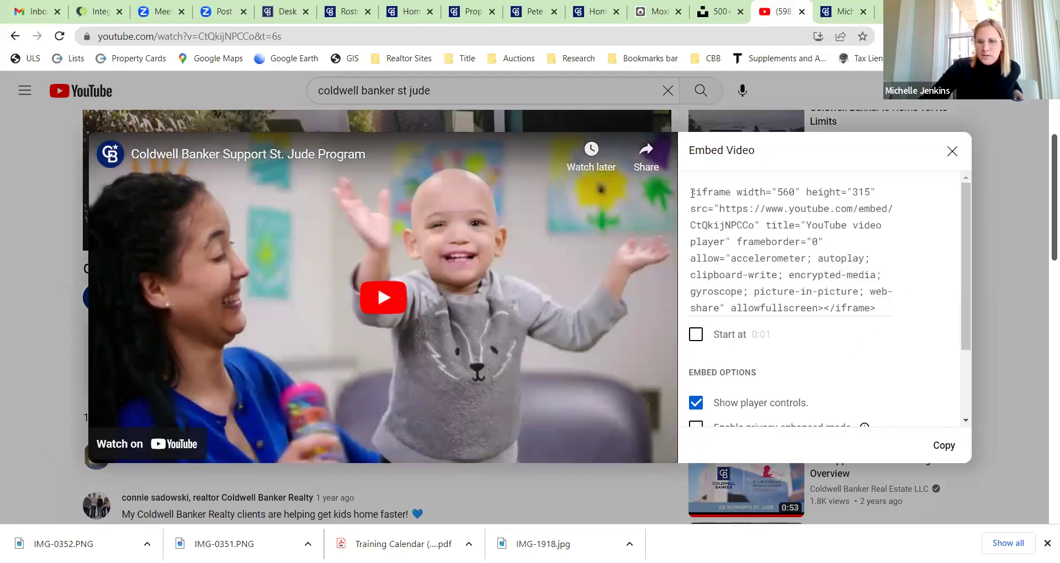
drag(693, 193, 882, 280)
scroll(890, 293, up, 2)
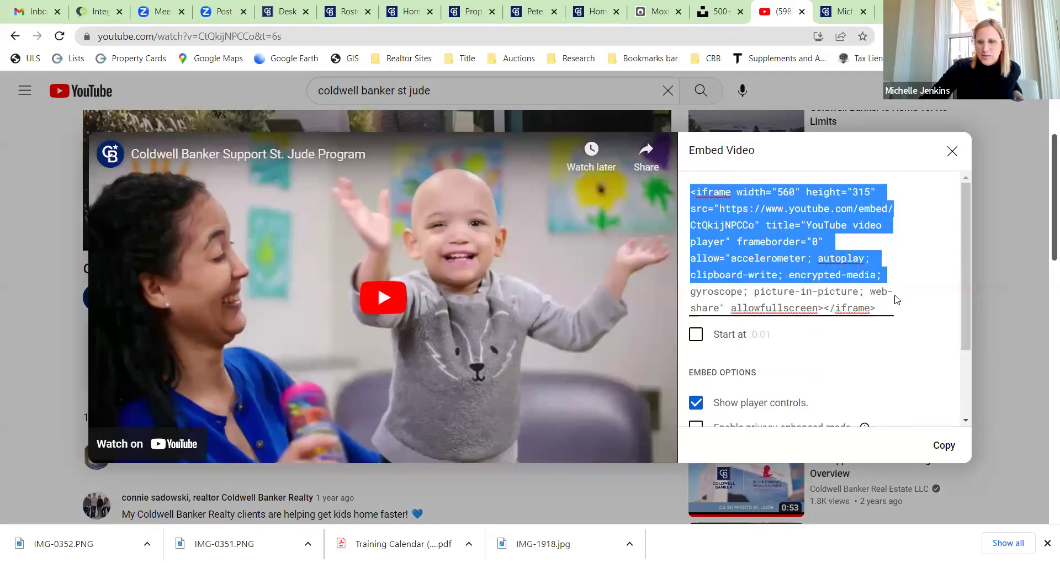
right_click(717, 232)
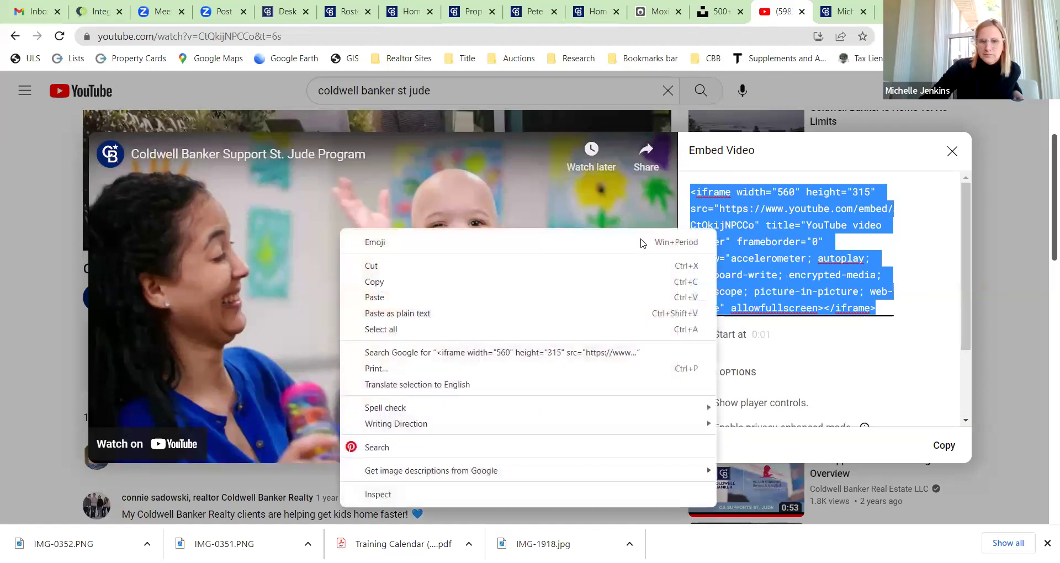
click(537, 283)
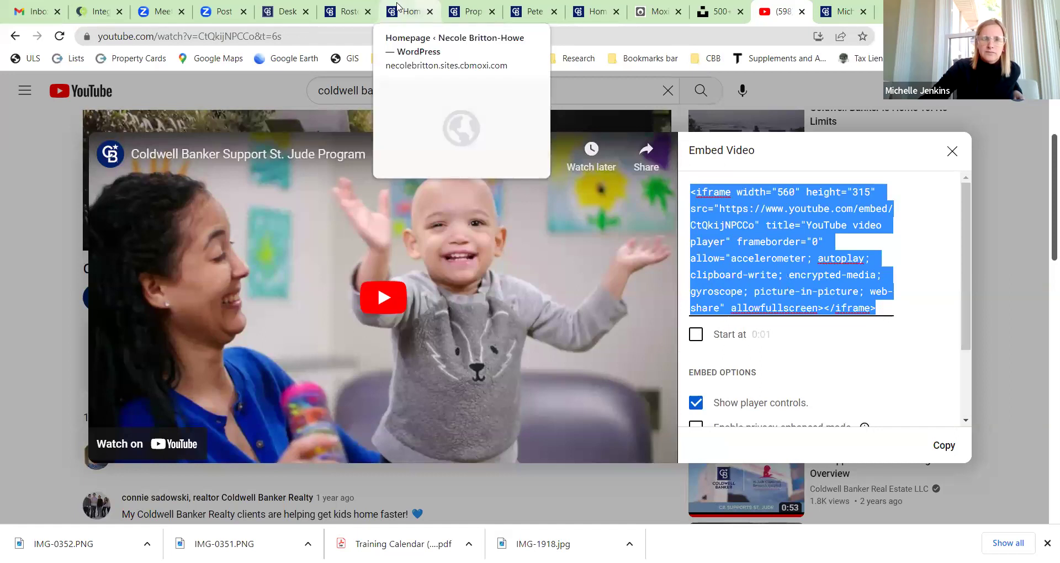
Step: Insert the copied YouTube embed code into the homepage's Featured Video module and publish the page
click(413, 11)
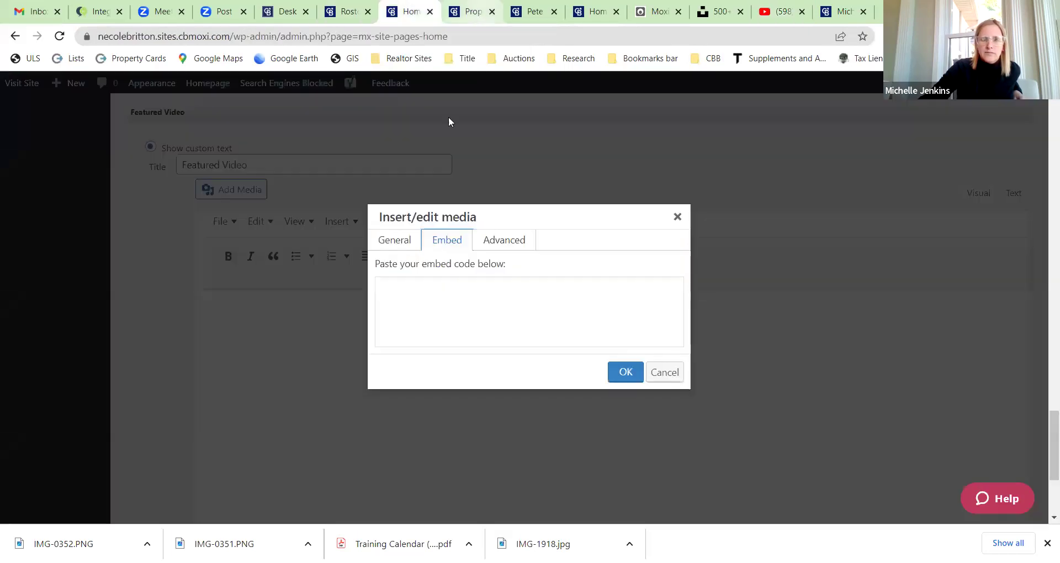
click(397, 283)
right_click(398, 286)
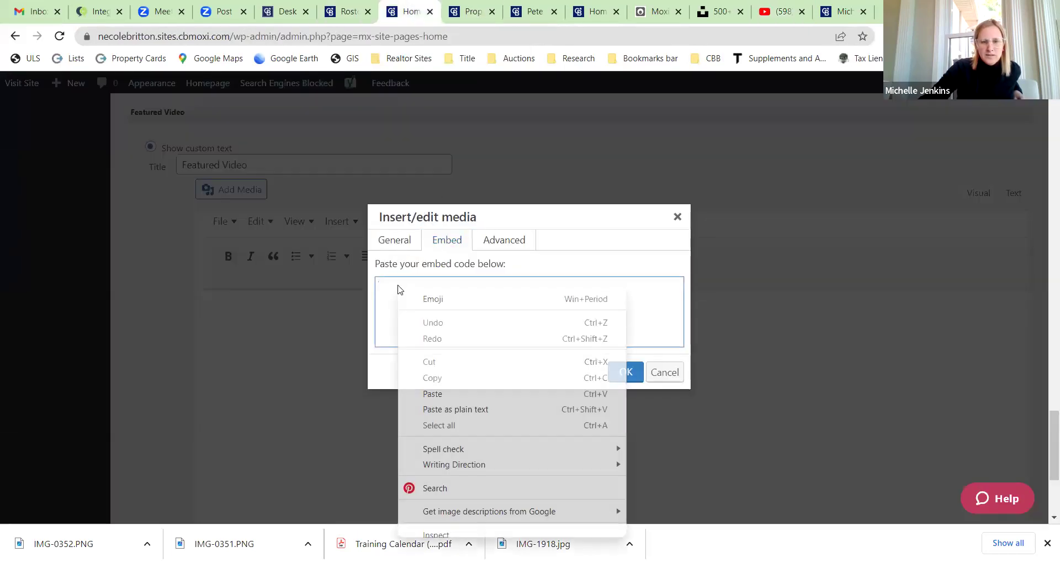
click(435, 394)
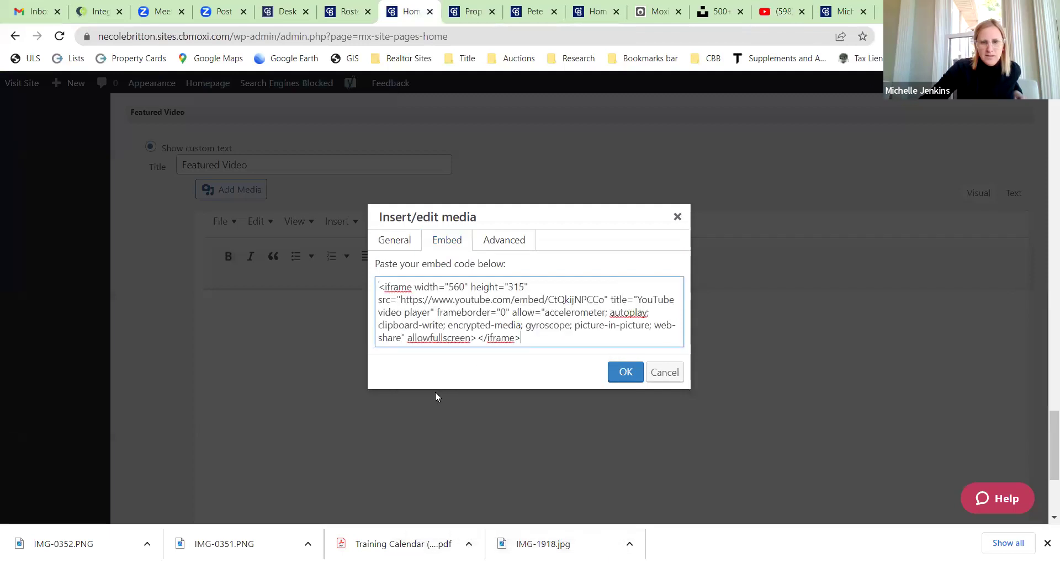
click(624, 372)
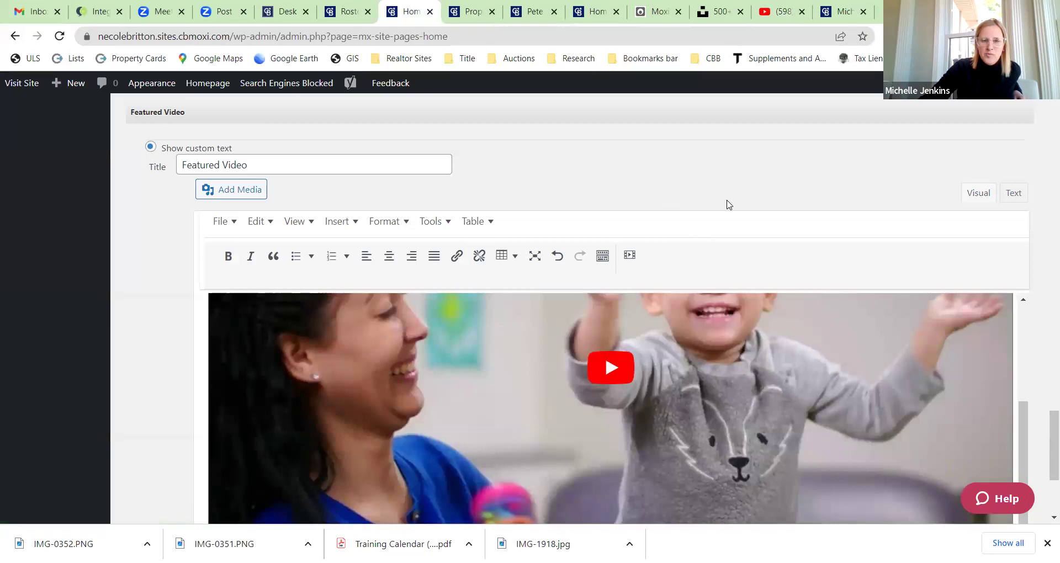
scroll(702, 193, down, 4)
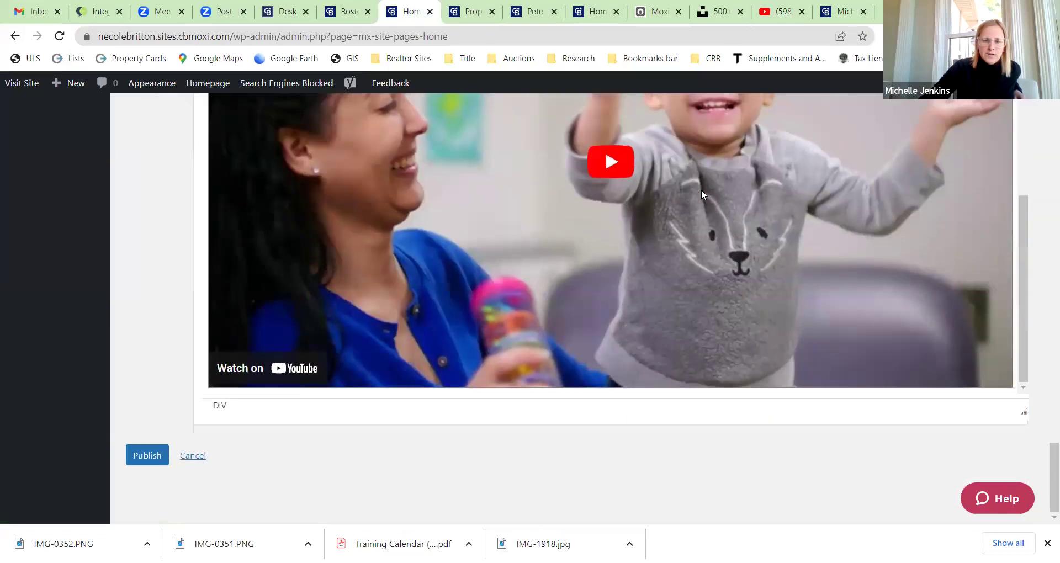
click(147, 453)
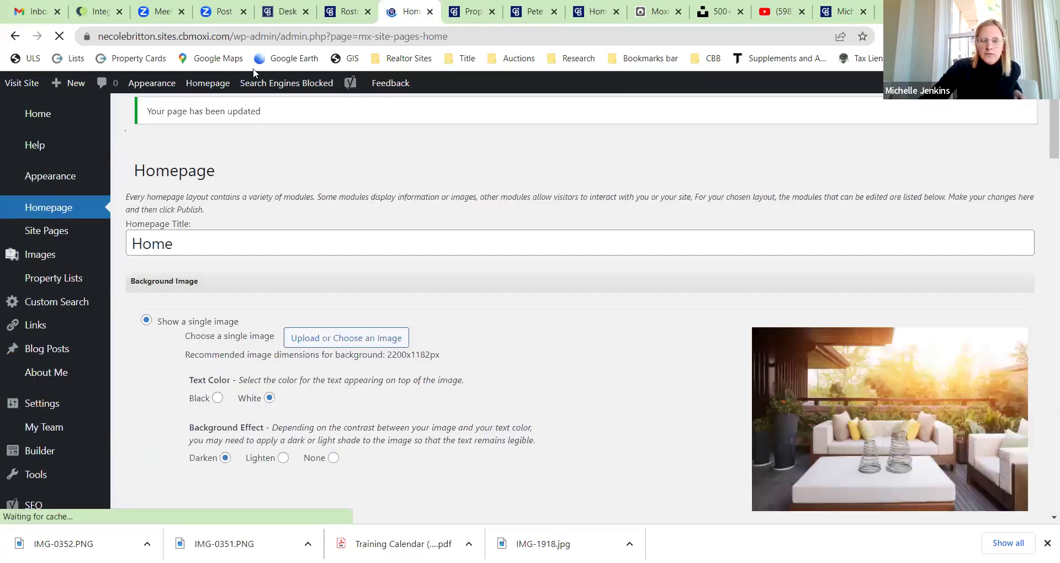
Step: Replace the property search page with the agent website's Site Pages admin and visit the live site from there
key(ctrl+Tab)
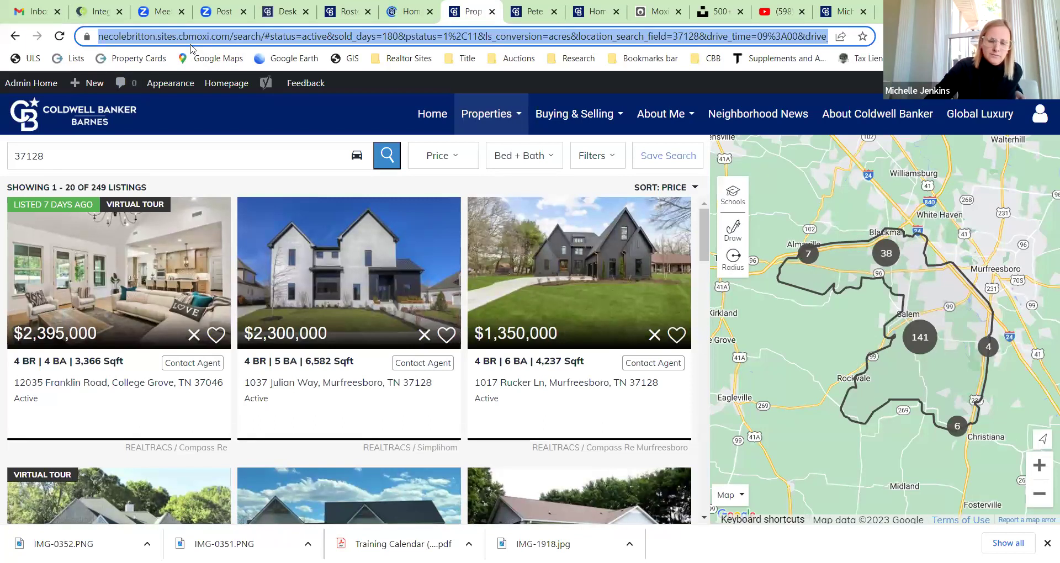
text(ne)
key(Return)
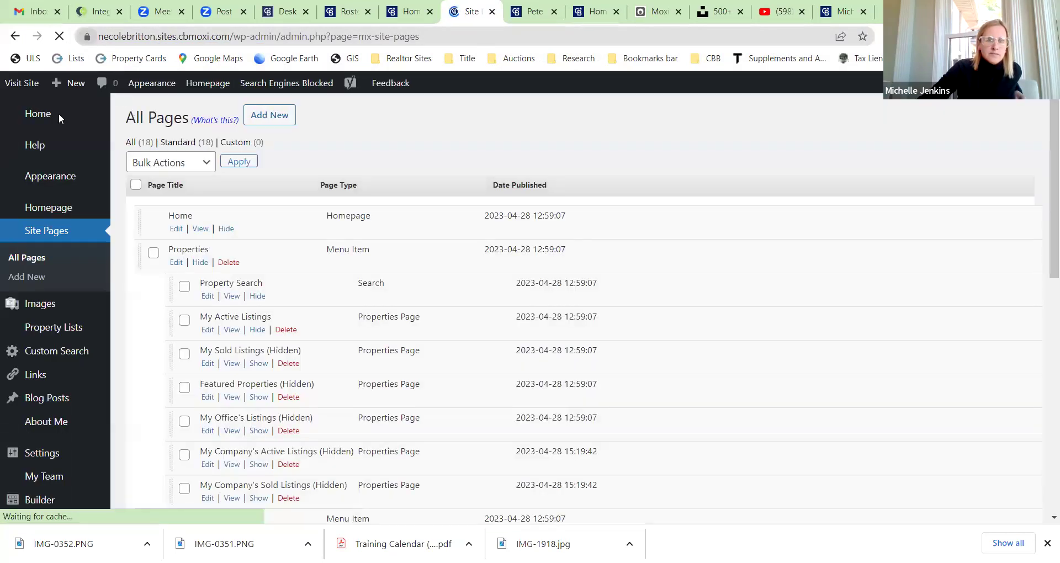
click(22, 83)
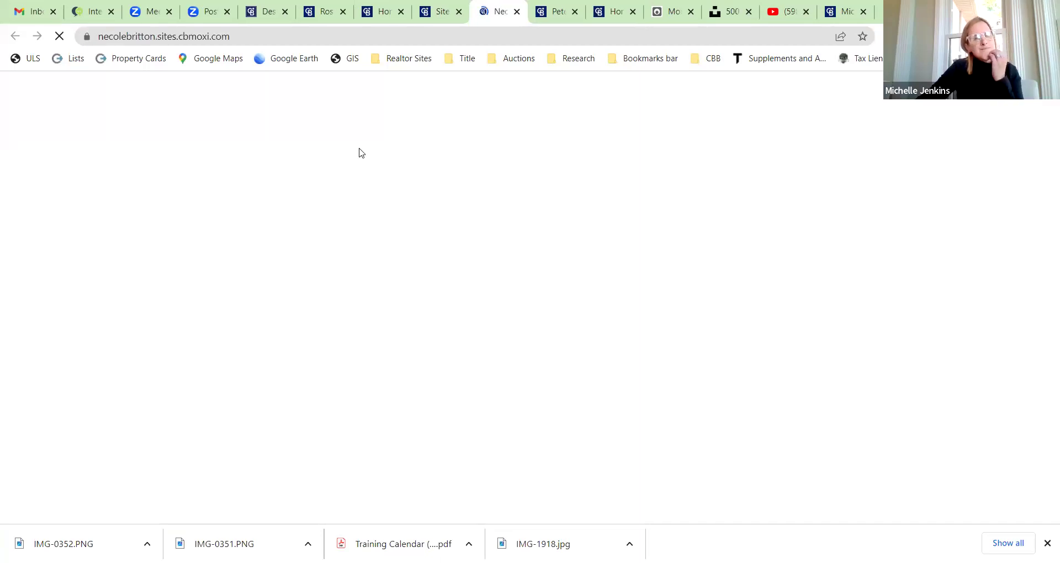
Step: Review the live homepage's Blog, Useful Links, Featured Video and Neighborhood News sections, and open the Neighborhood News page
scroll(502, 174, down, 5)
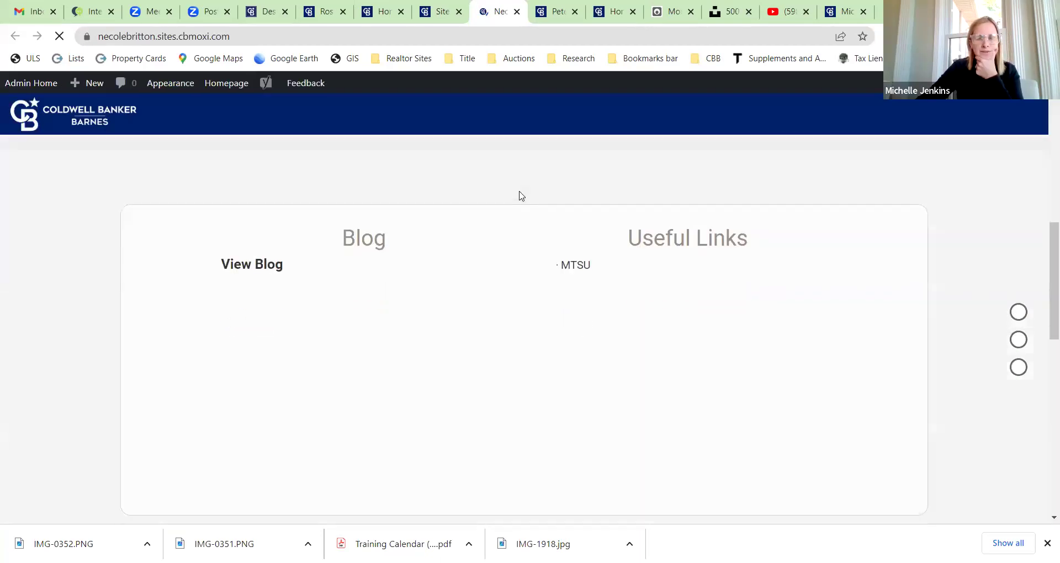
scroll(519, 195, down, 5)
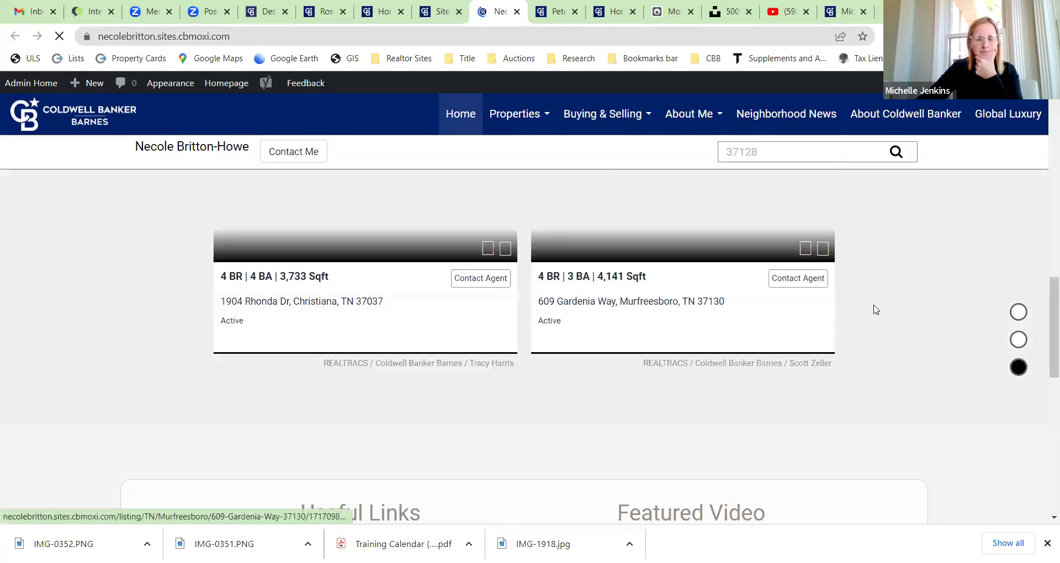
scroll(862, 297, down, 10)
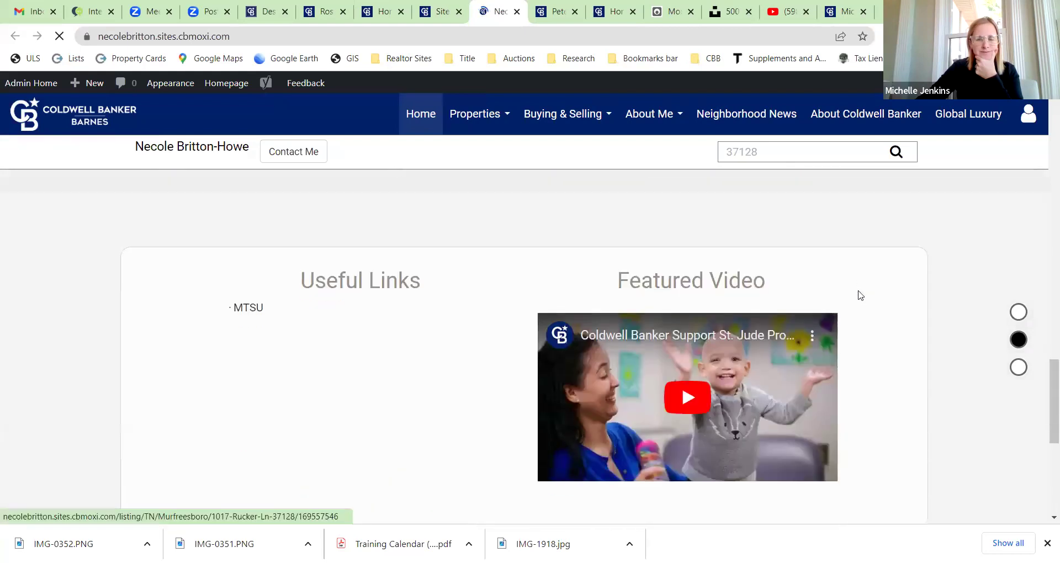
scroll(860, 295, down, 3)
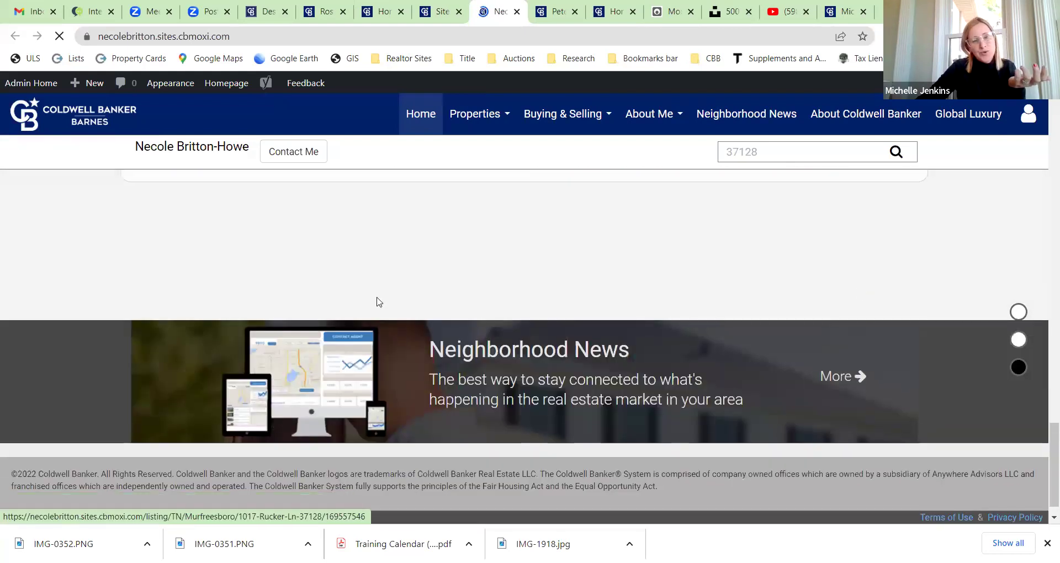
scroll(378, 301, up, 5)
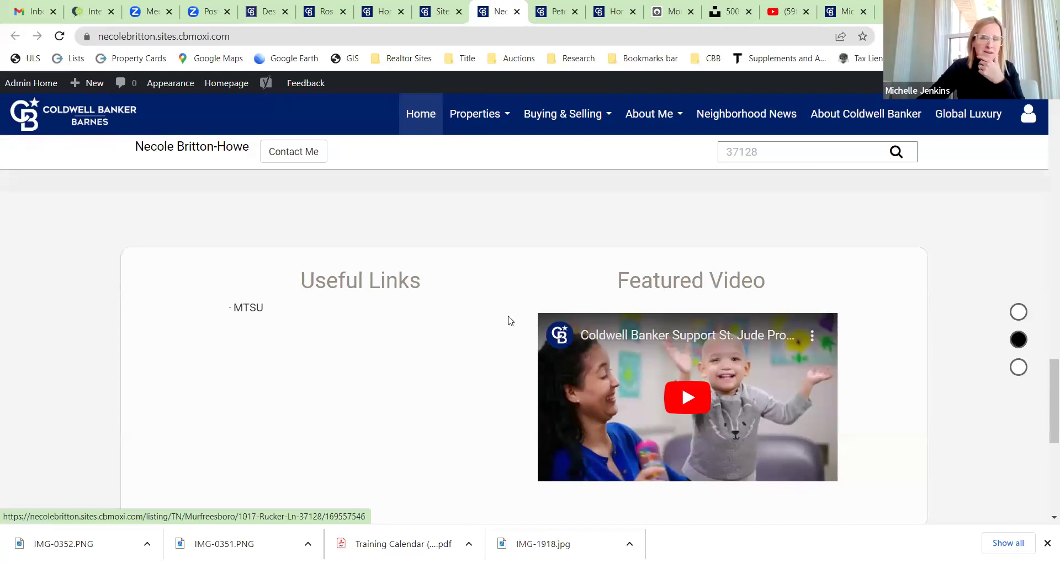
scroll(928, 258, down, 4)
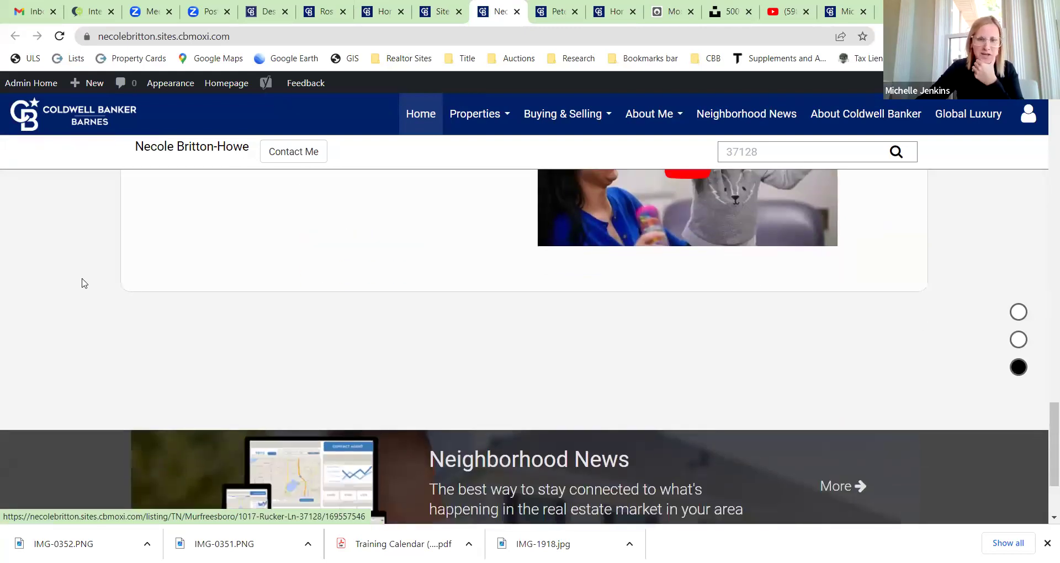
scroll(84, 283, up, 3)
scroll(961, 383, down, 5)
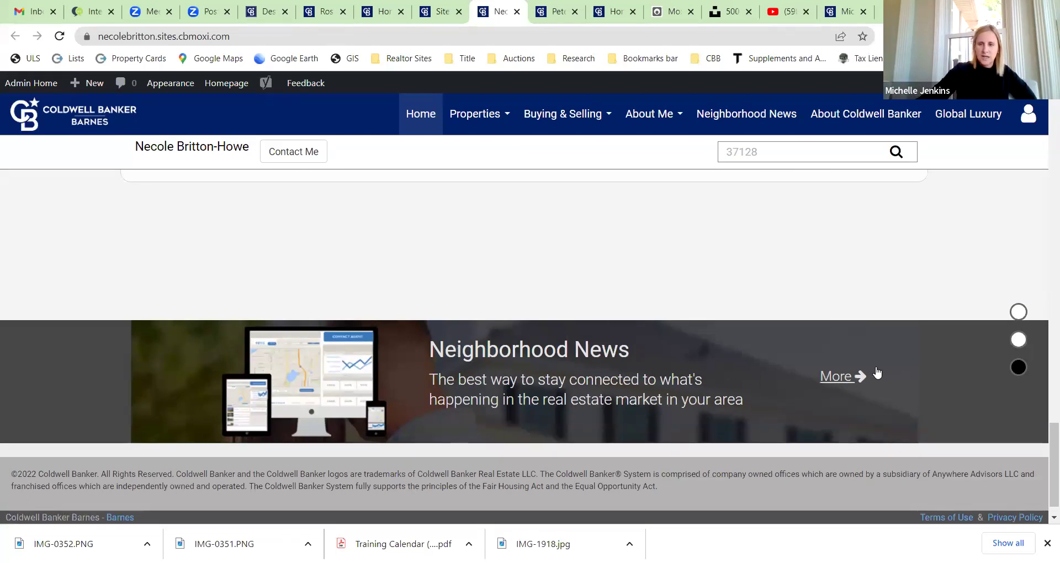
click(836, 381)
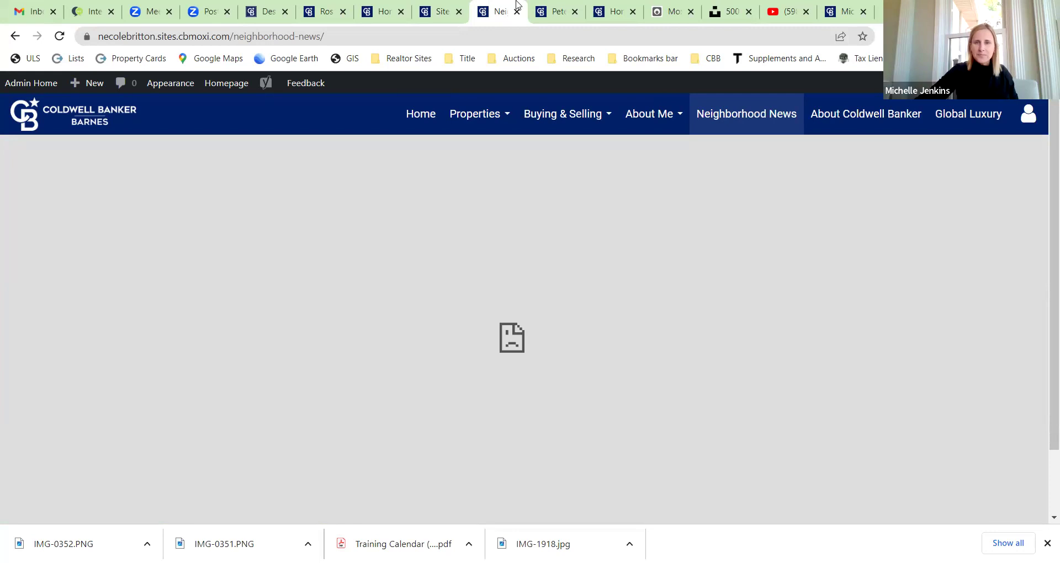
Step: Switch to the trainer's own agent website and open its Neighborhood News page from the homepage banner
click(616, 11)
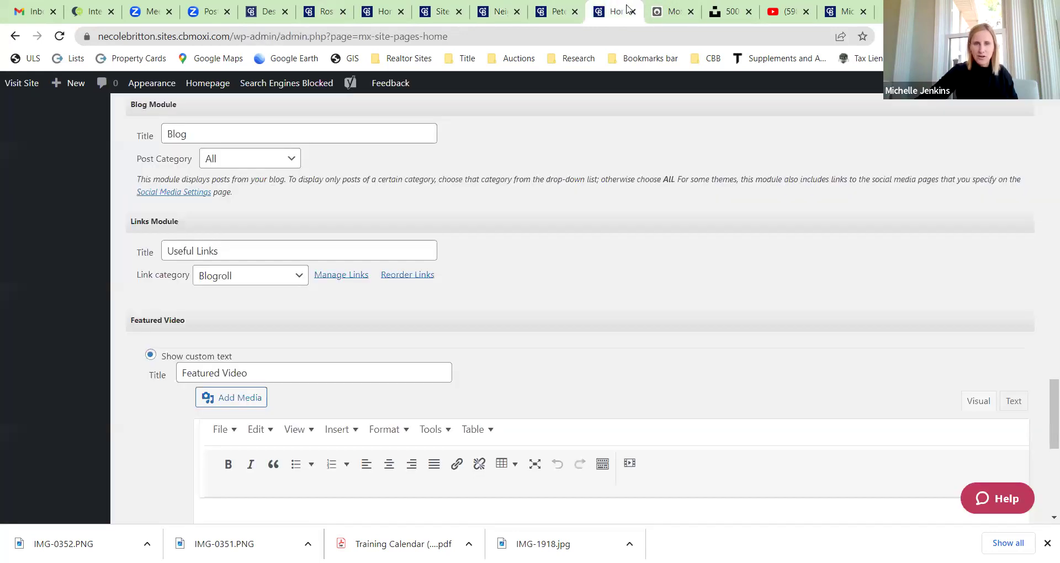
click(845, 11)
scroll(432, 180, down, 5)
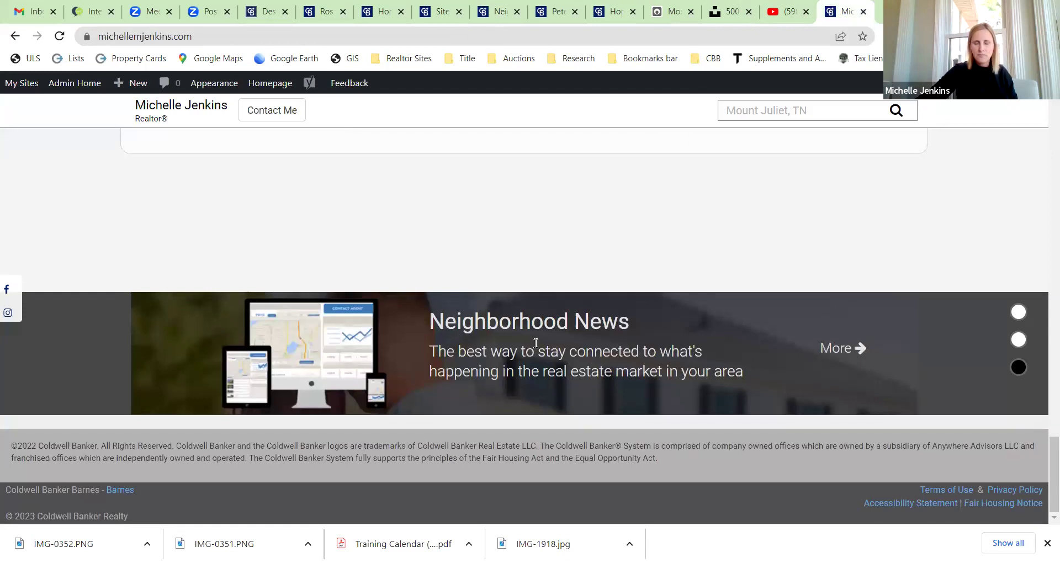
click(844, 354)
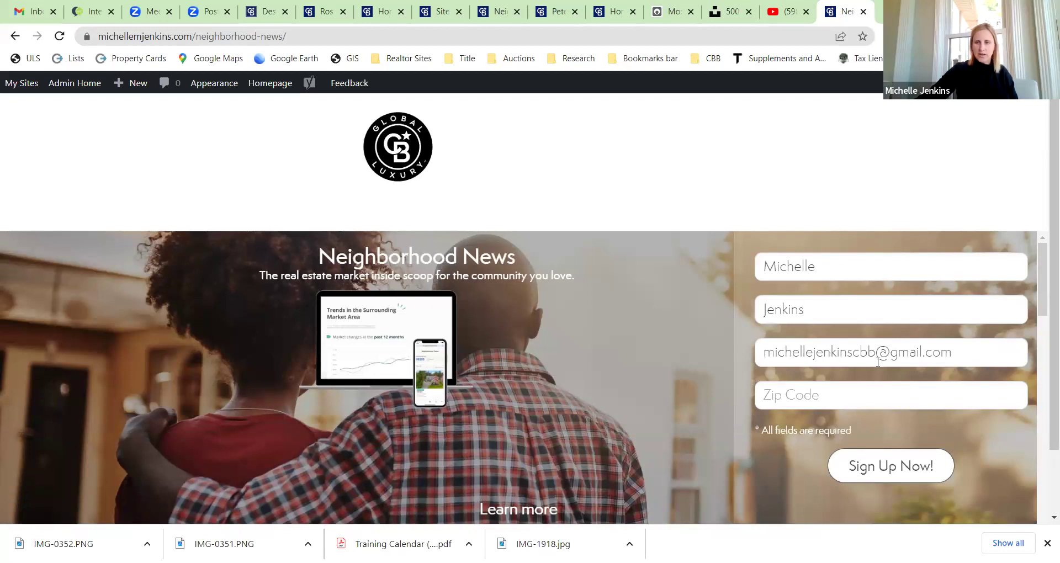
Step: Look through the Neighborhood News page's sign-up form and its Learn more feature sections
scroll(567, 302, down, 2)
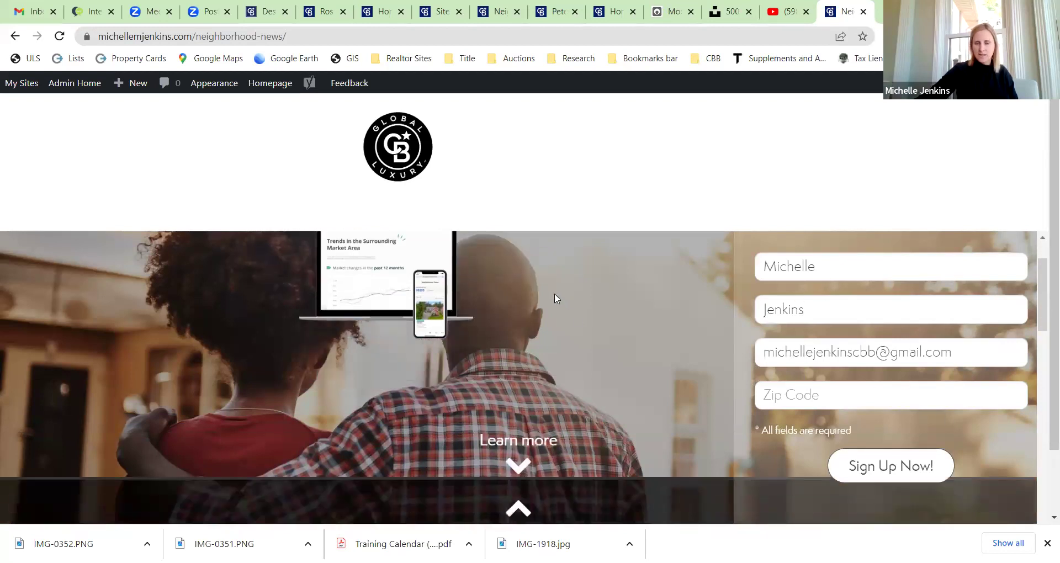
scroll(535, 317, down, 3)
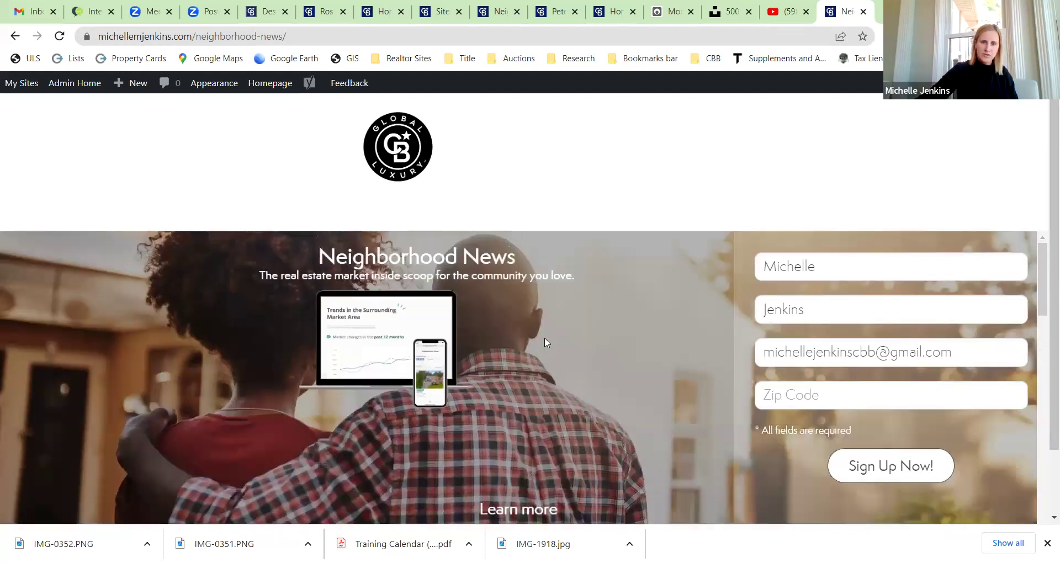
scroll(975, 294, down, 2)
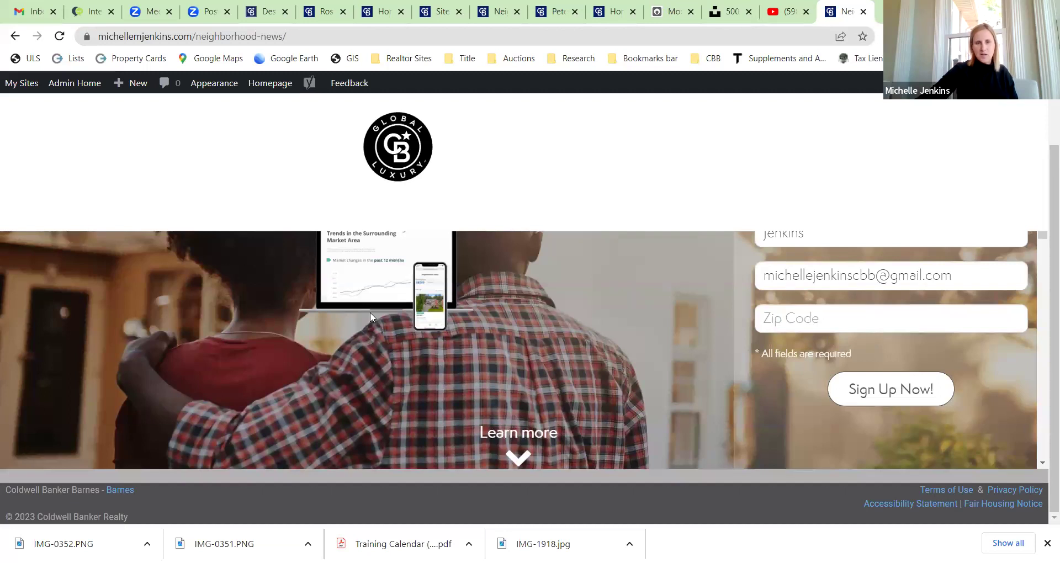
scroll(370, 318, up, 1)
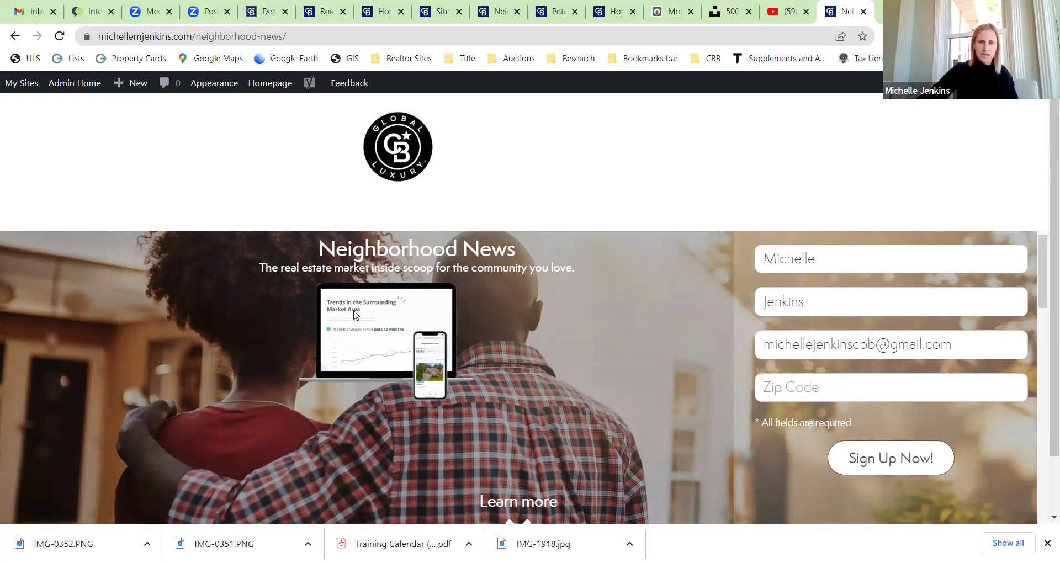
scroll(279, 326, down, 5)
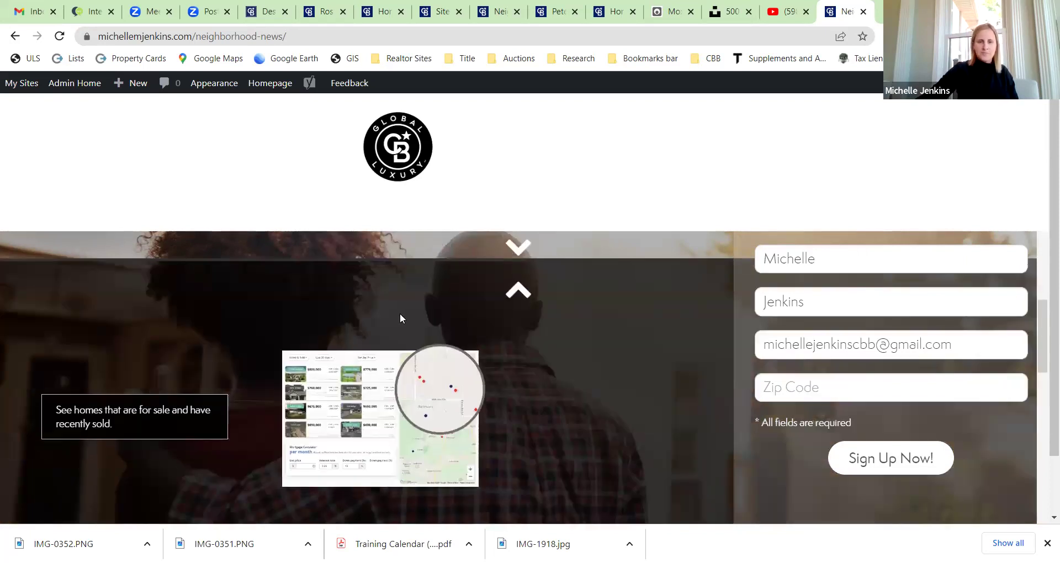
scroll(400, 313, up, 2)
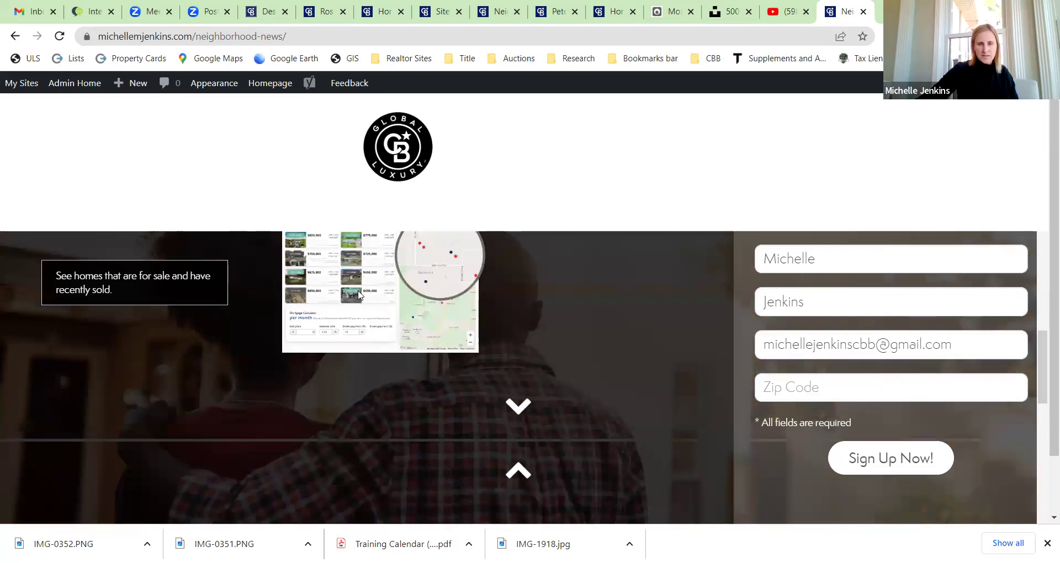
Step: Examine the Neighborhood News feature sections on homes for sale and recently sold, neighborhood sales trends, and current selling prices
scroll(355, 295, up, 1)
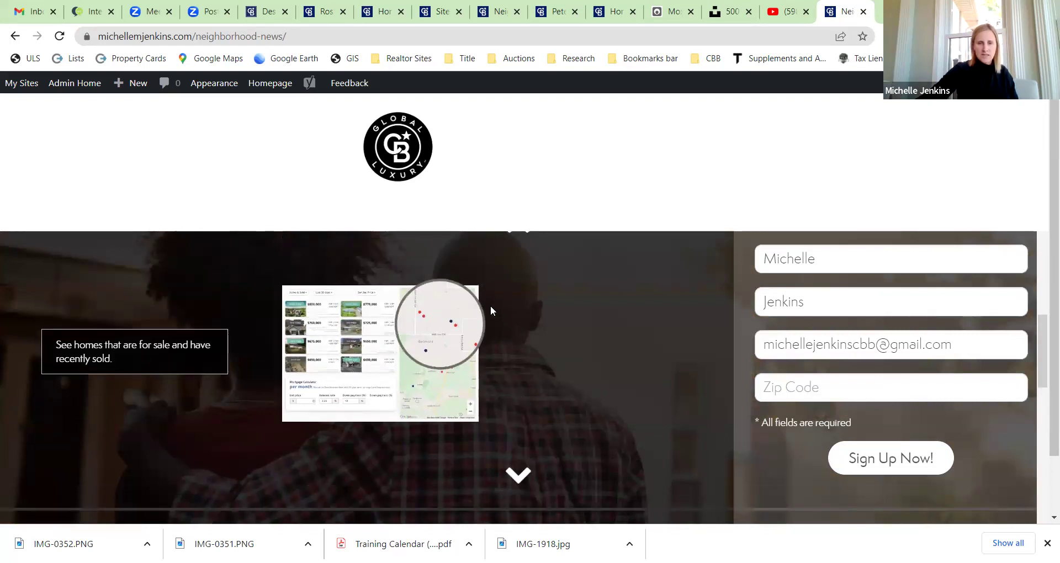
scroll(461, 345, down, 2)
scroll(442, 340, down, 2)
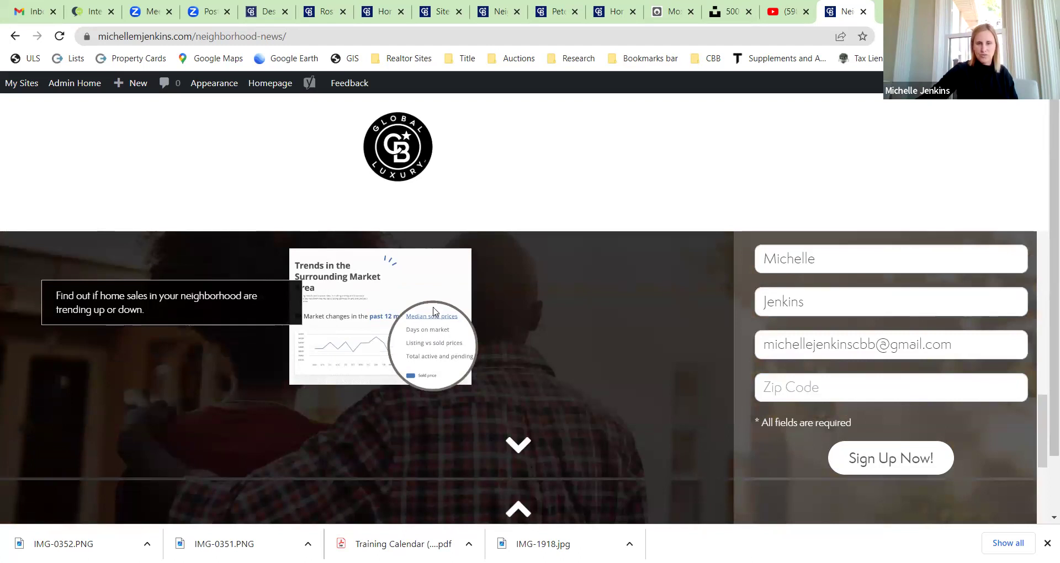
scroll(397, 331, down, 2)
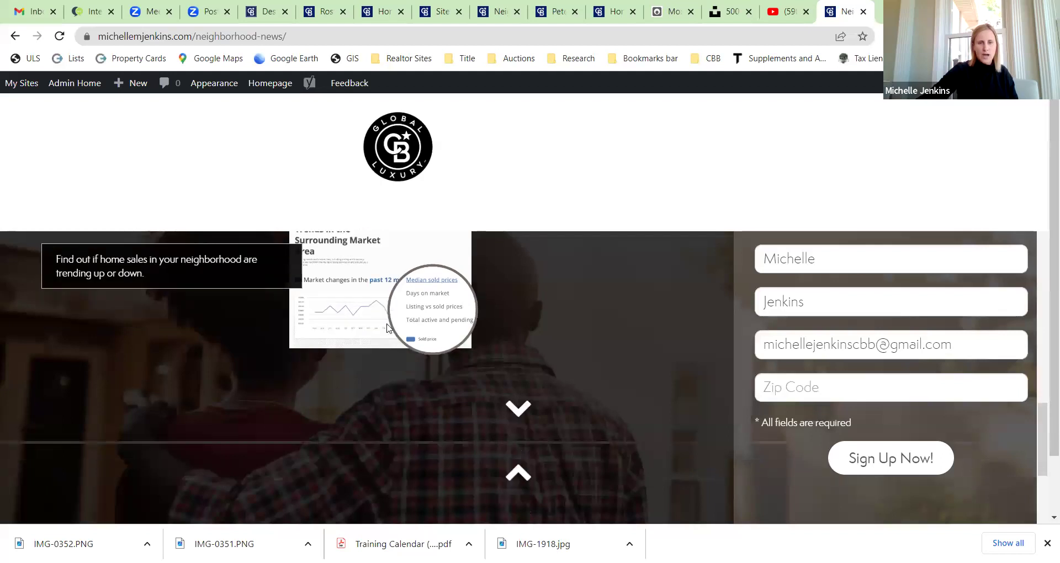
scroll(623, 348, down, 3)
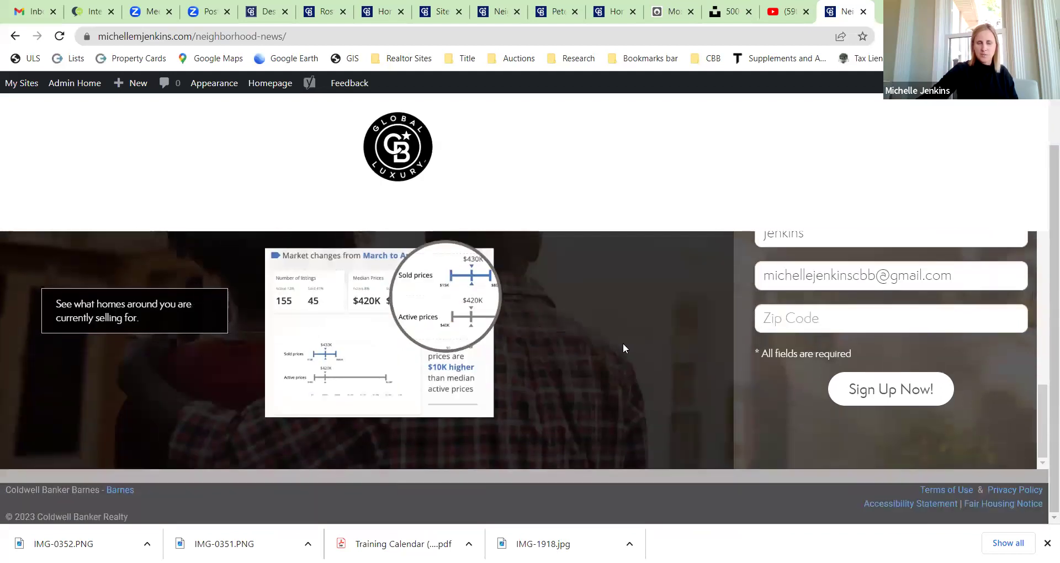
scroll(623, 348, down, 2)
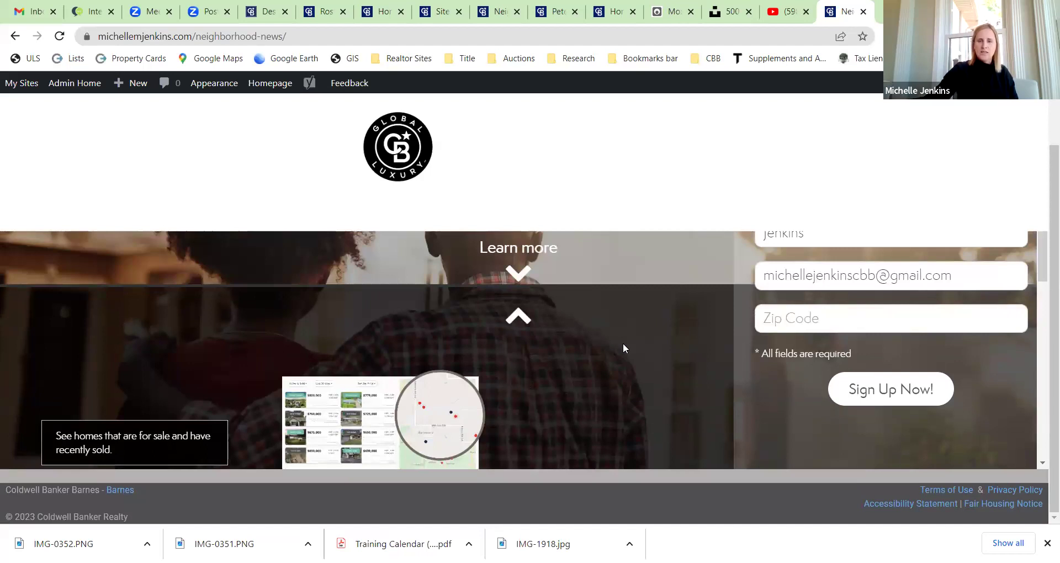
scroll(599, 325, down, 2)
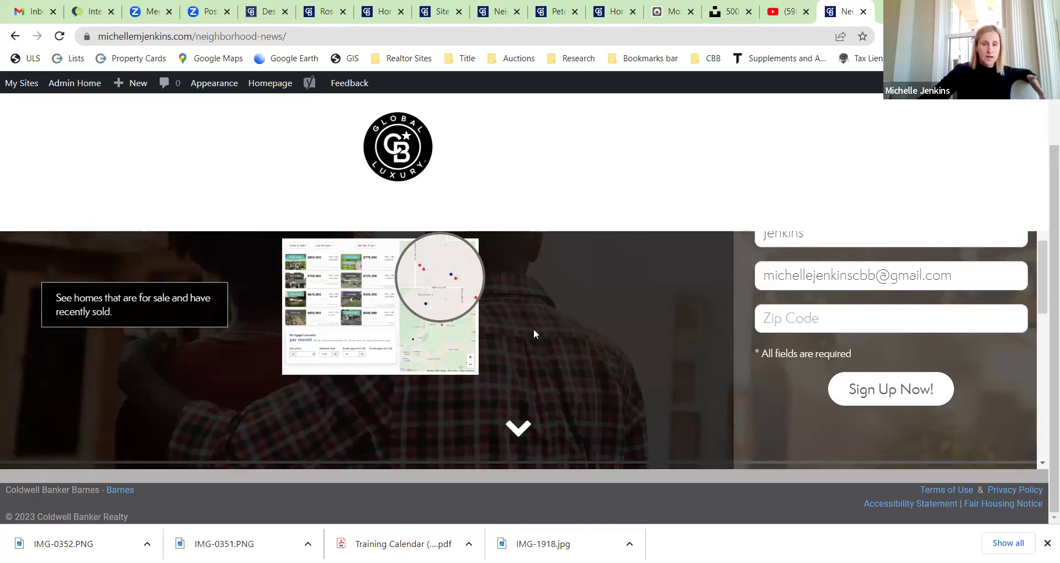
scroll(530, 257, down, 3)
scroll(530, 257, up, 2)
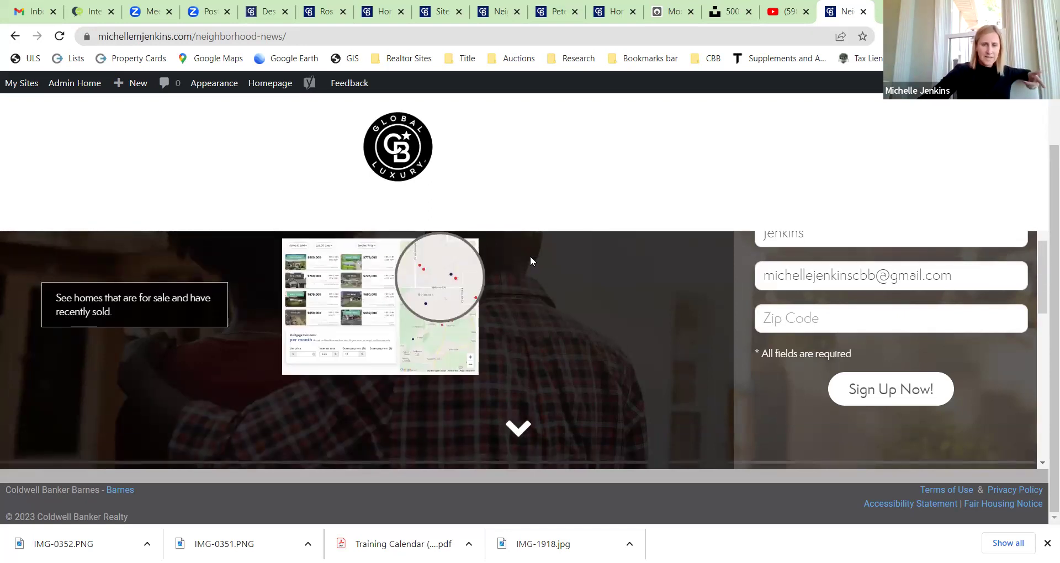
scroll(508, 280, up, 2)
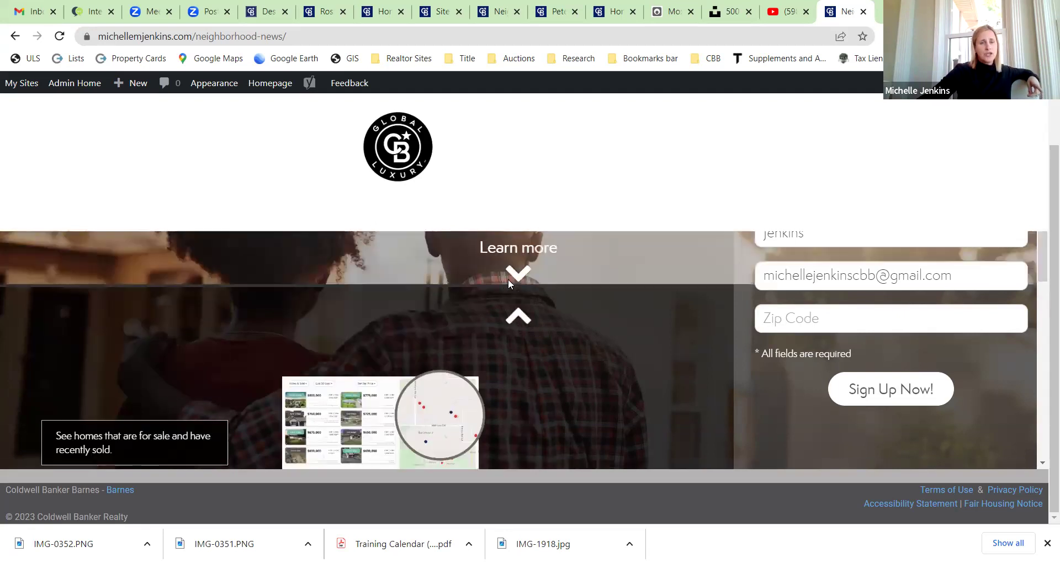
scroll(487, 270, down, 1)
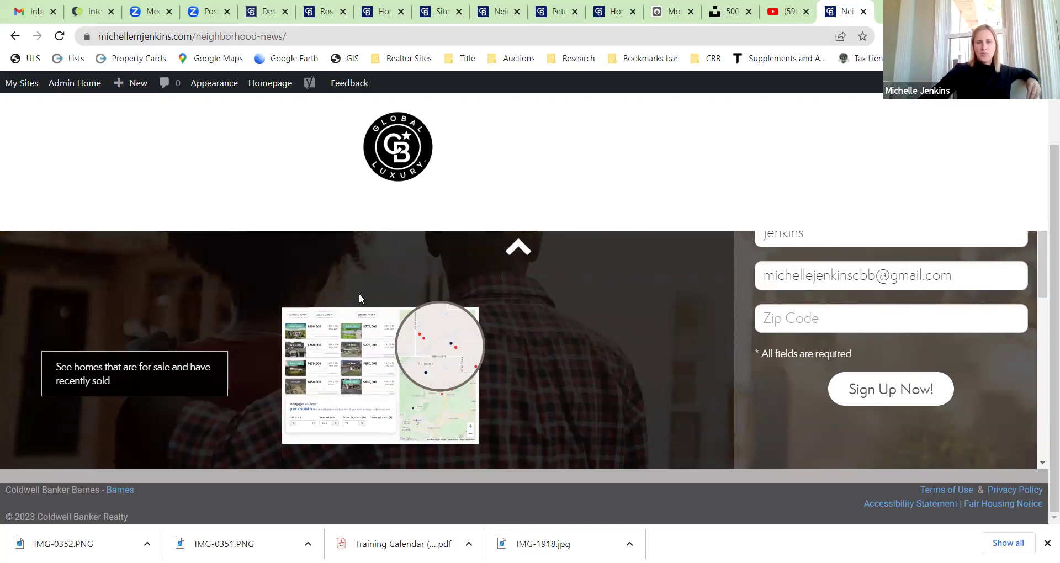
scroll(359, 299, down, 3)
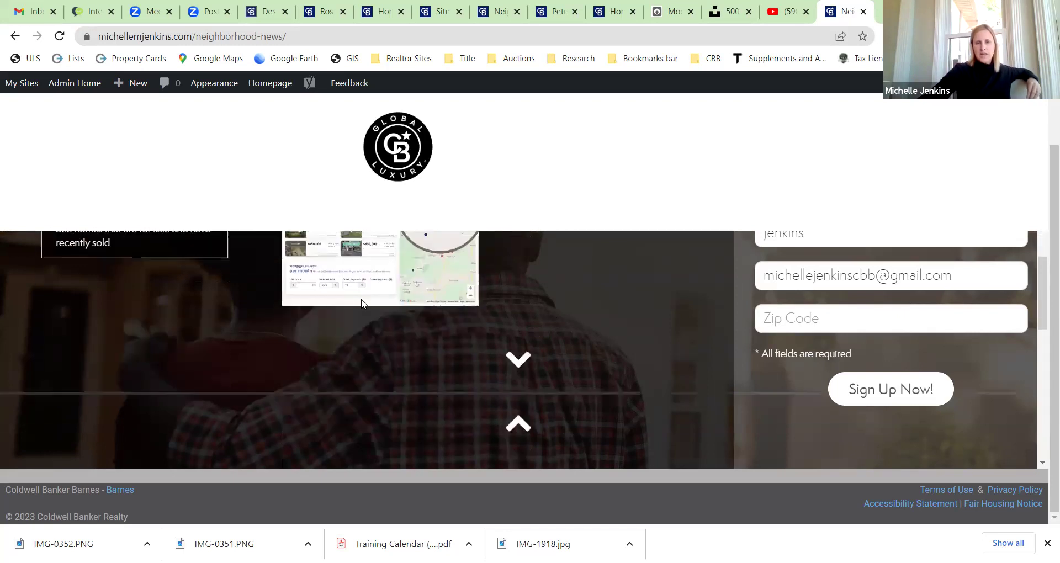
scroll(674, 342, up, 2)
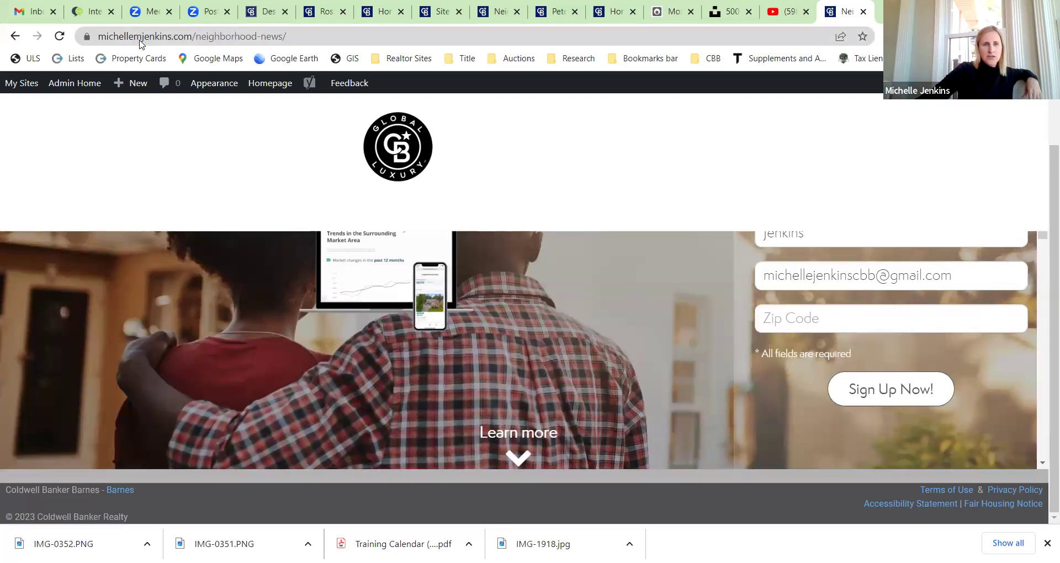
Step: Copy the web address of the trainer's Neighborhood News page
click(141, 38)
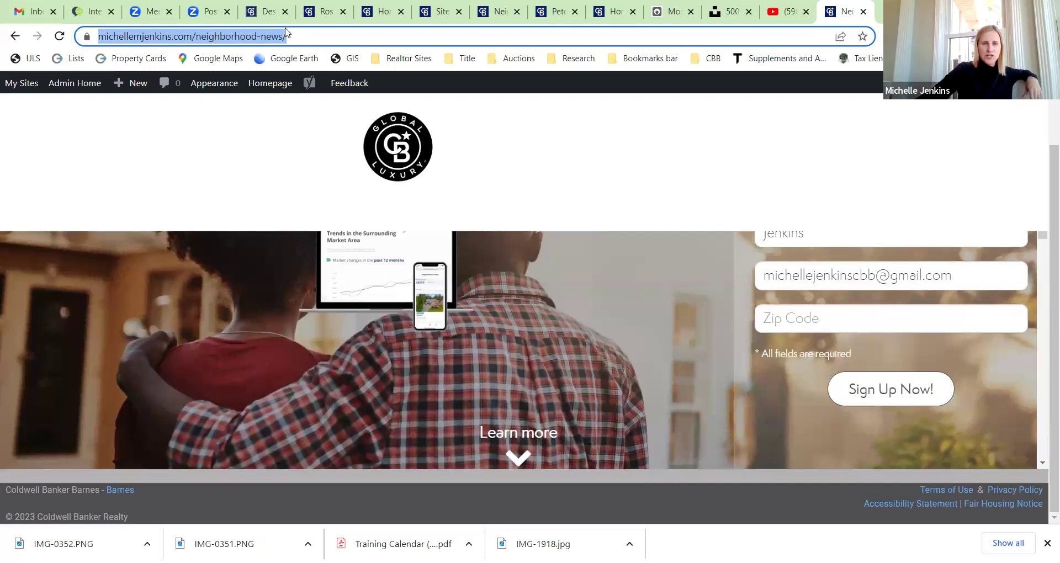
right_click(239, 36)
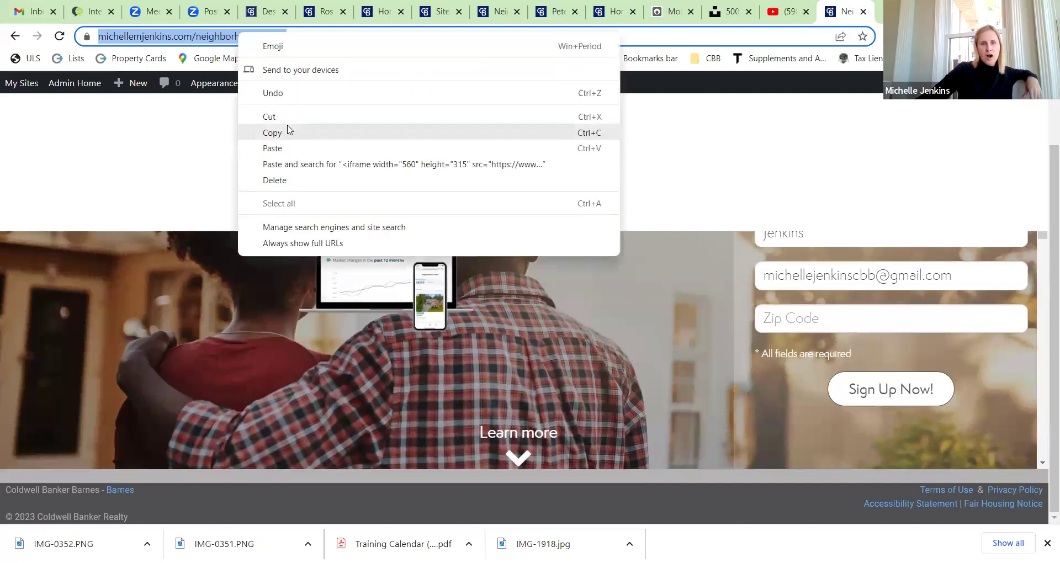
click(286, 130)
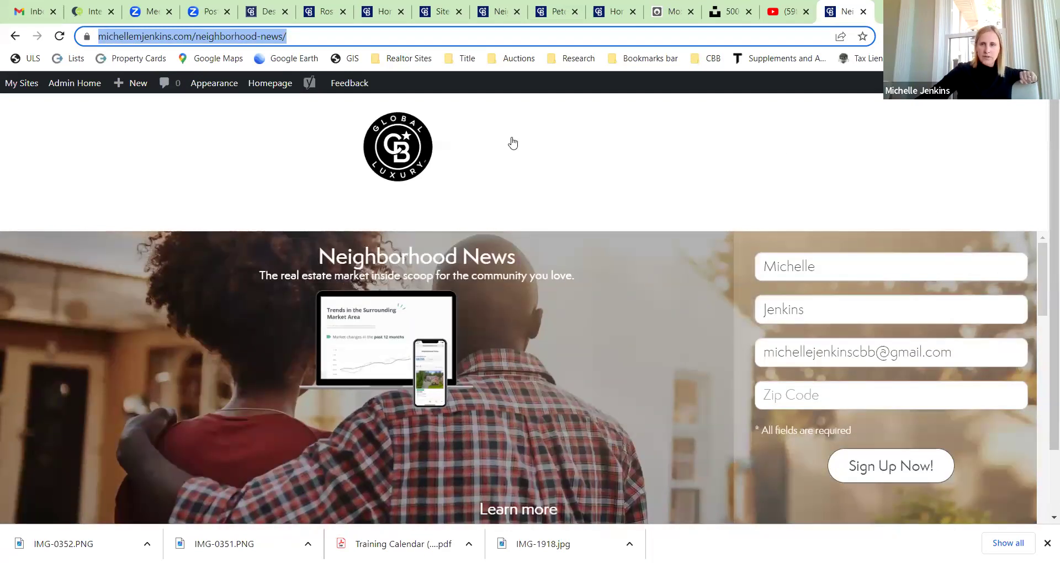
Step: Close the trainer's Neighborhood News page and dismiss the Embed Video window on the St. Jude YouTube video
click(865, 12)
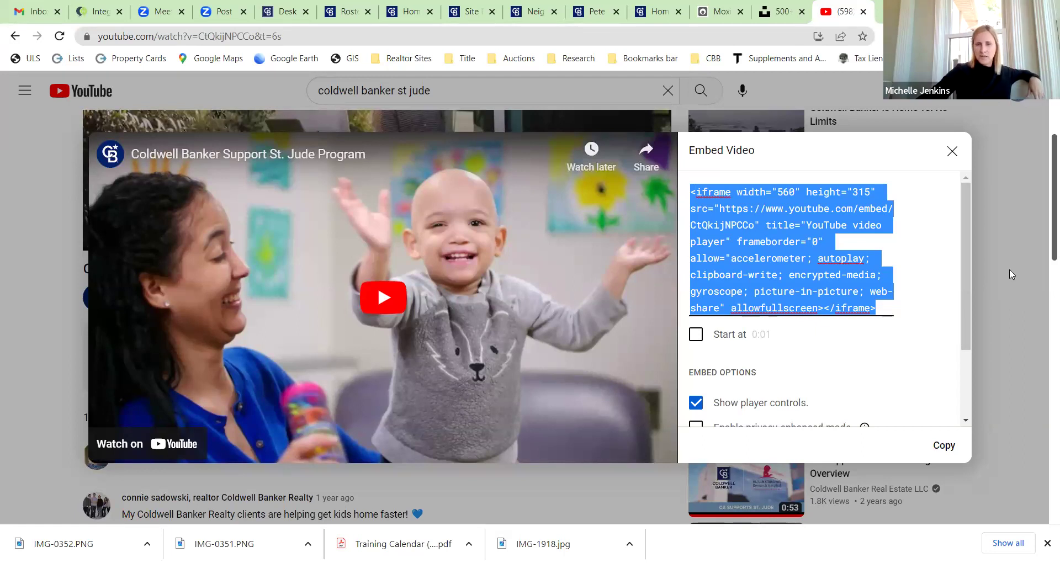
click(1031, 239)
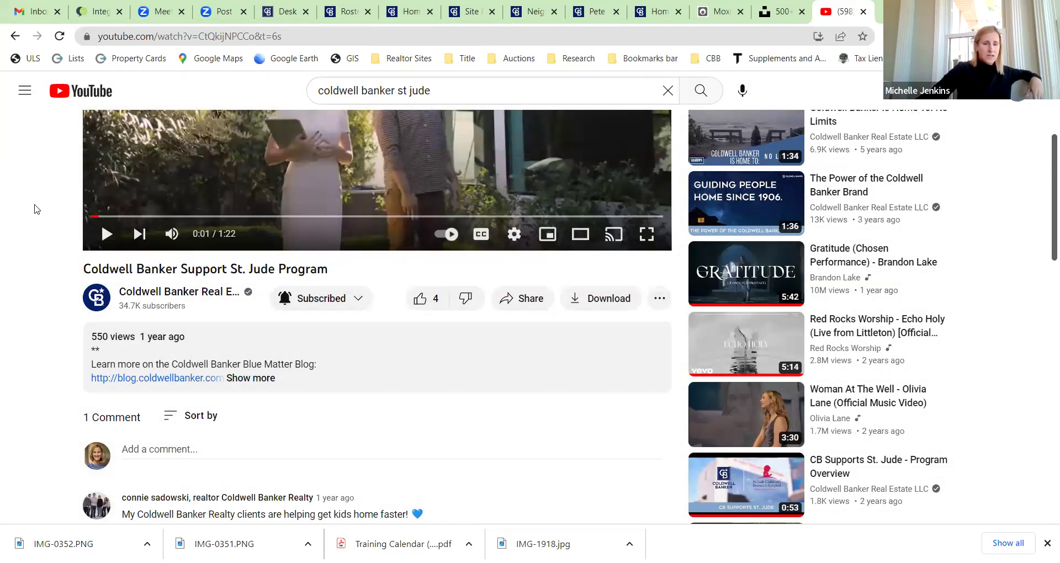
scroll(35, 209, up, 4)
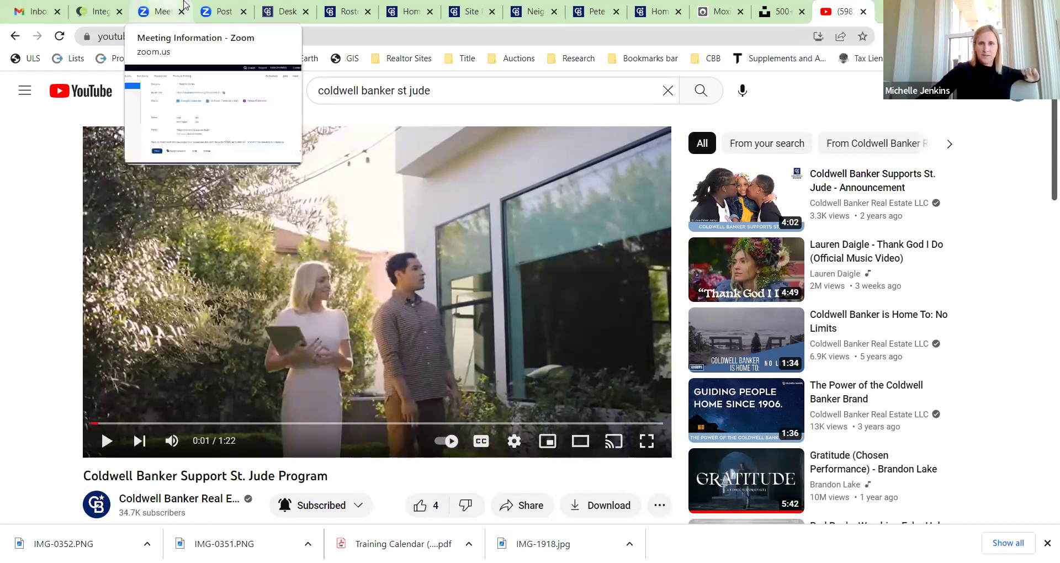
Step: Return to the agent website's Admin Tool home and open Apply an SSL Cert from Common Tasks to check the SSL setup
click(384, 7)
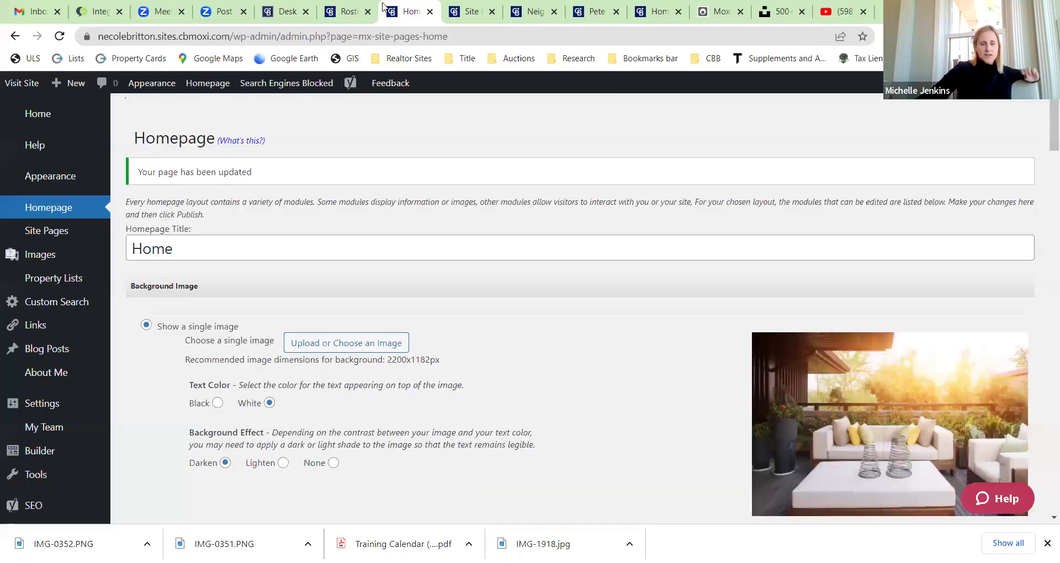
click(47, 115)
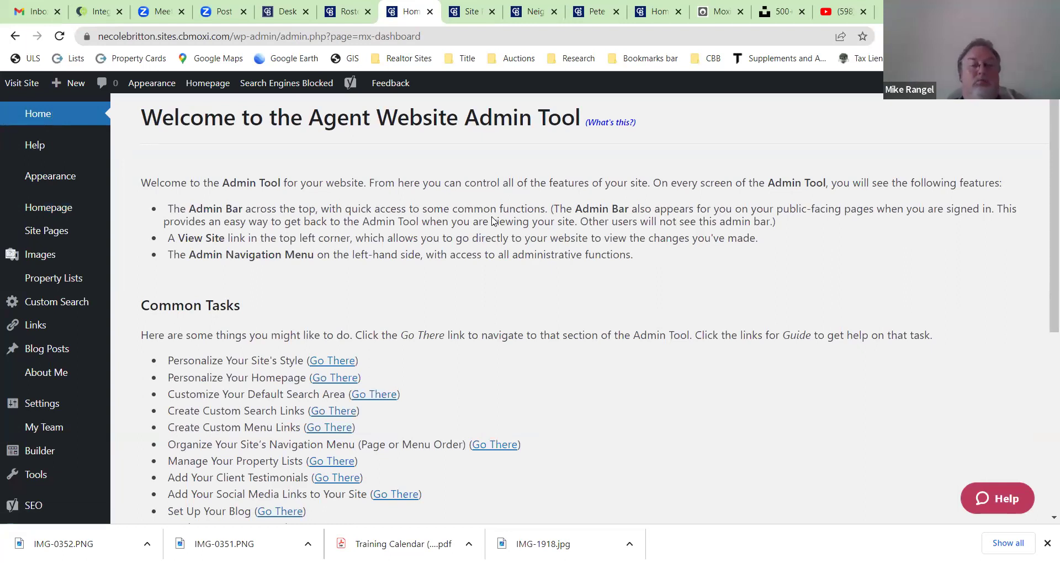
scroll(493, 221, down, 2)
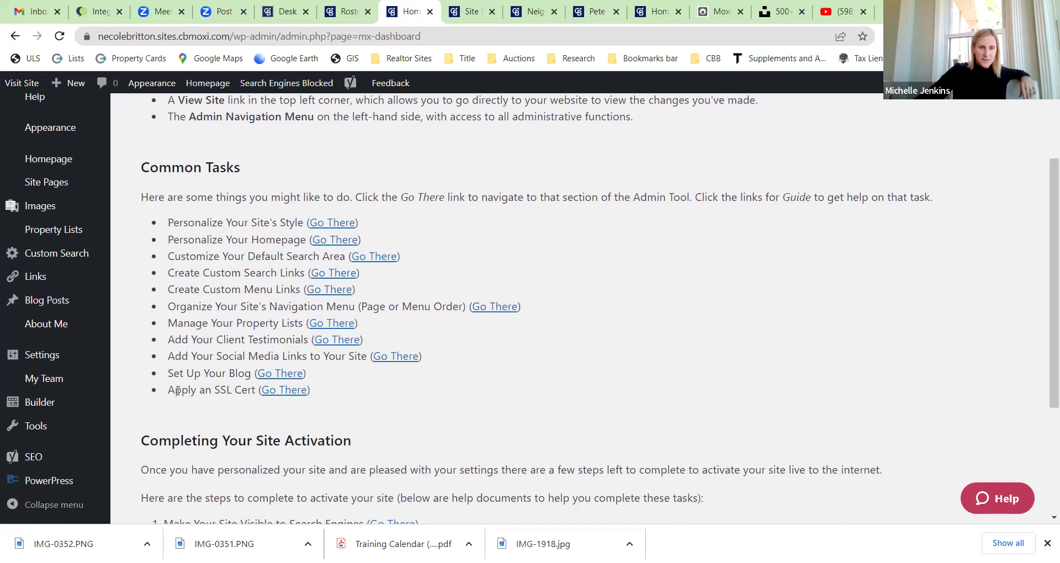
scroll(201, 310, down, 1)
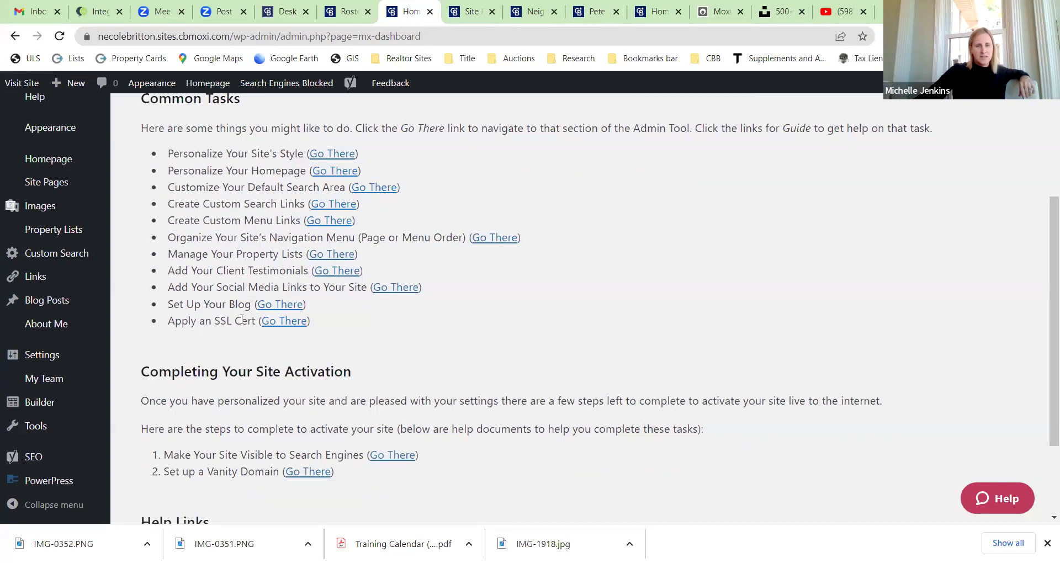
click(285, 322)
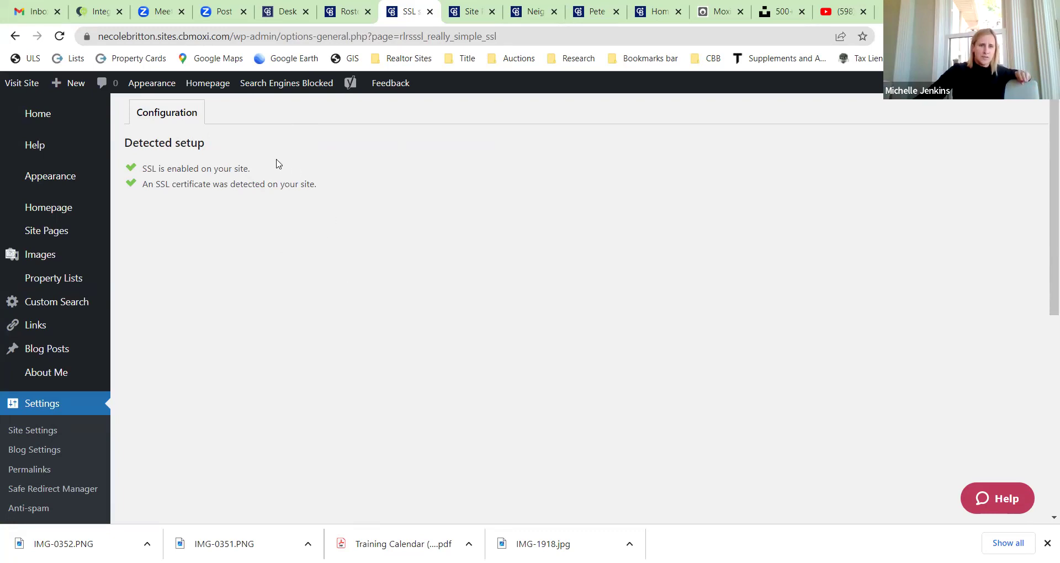
triple_click(350, 229)
click(355, 207)
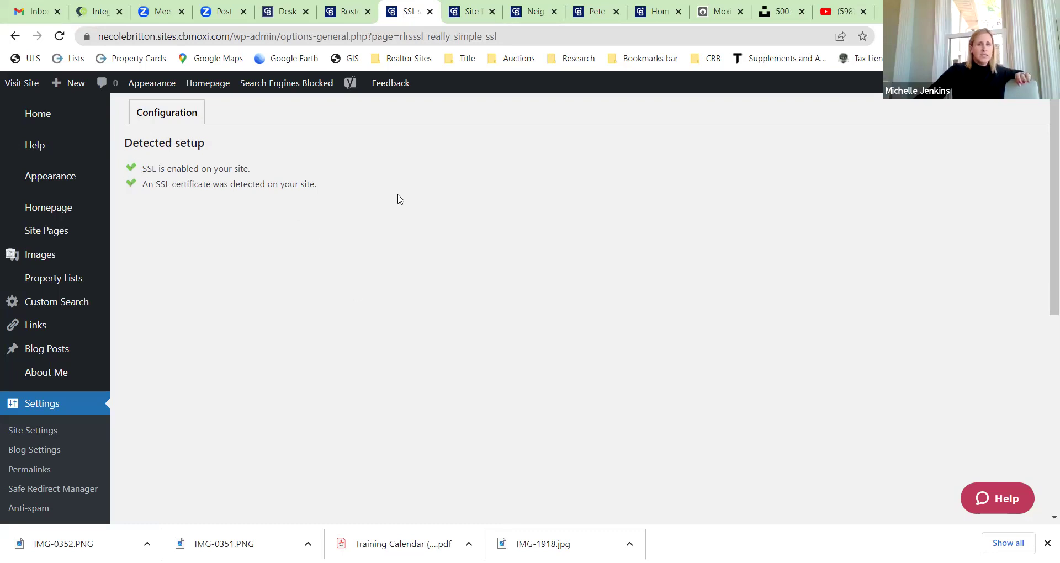
Step: Look over the open Site Pages list, homepage editor and keystomusiccity.com example site, and return to the SSL configuration page
click(470, 14)
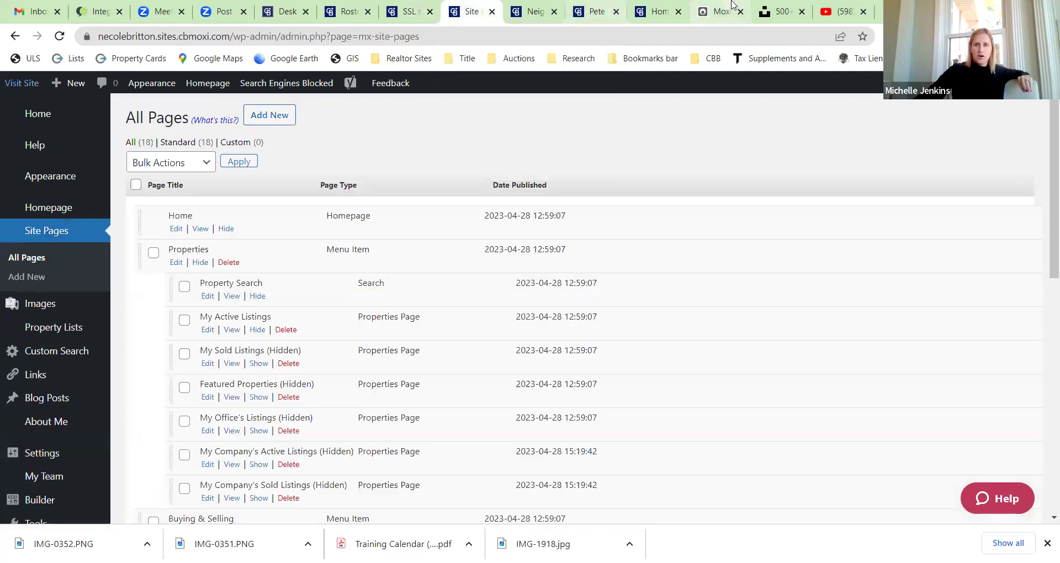
click(639, 14)
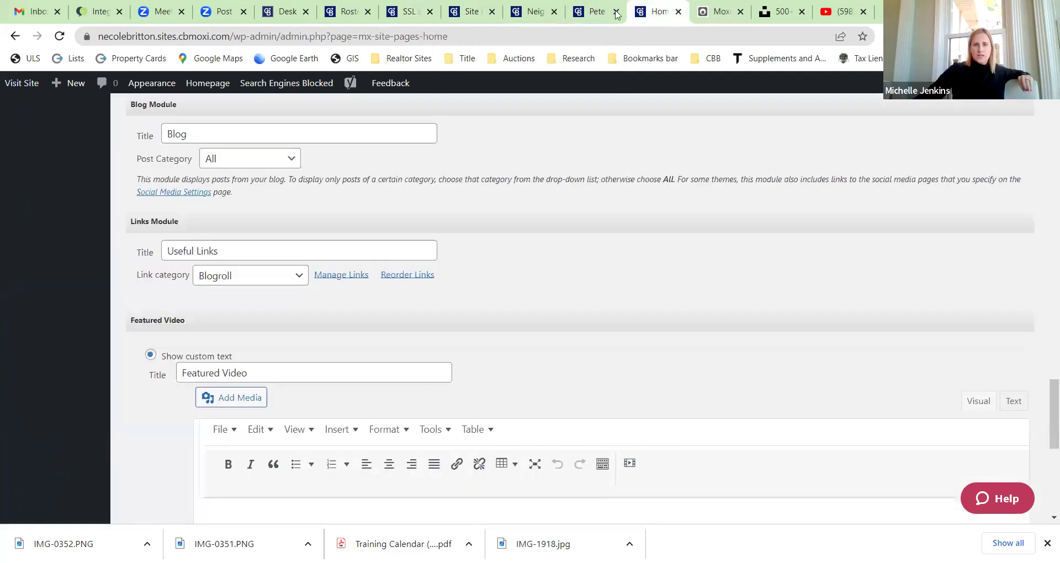
click(584, 5)
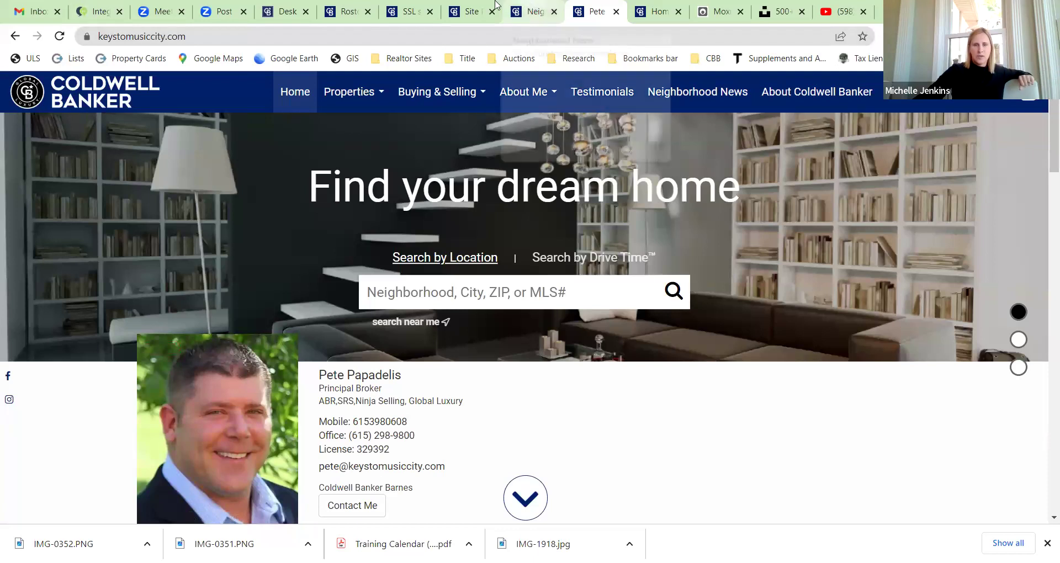
click(398, 17)
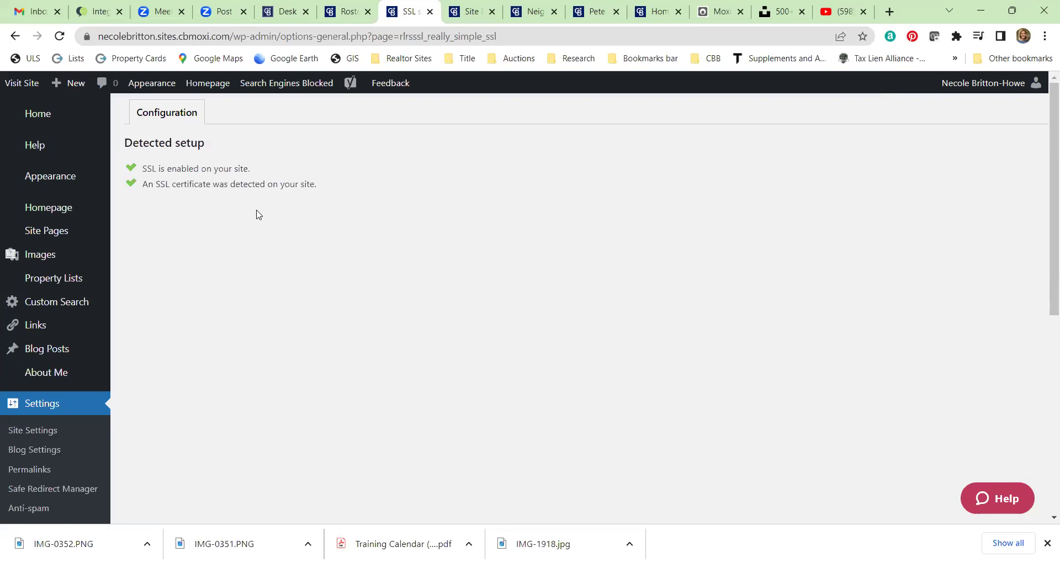
scroll(456, 262, down, 7)
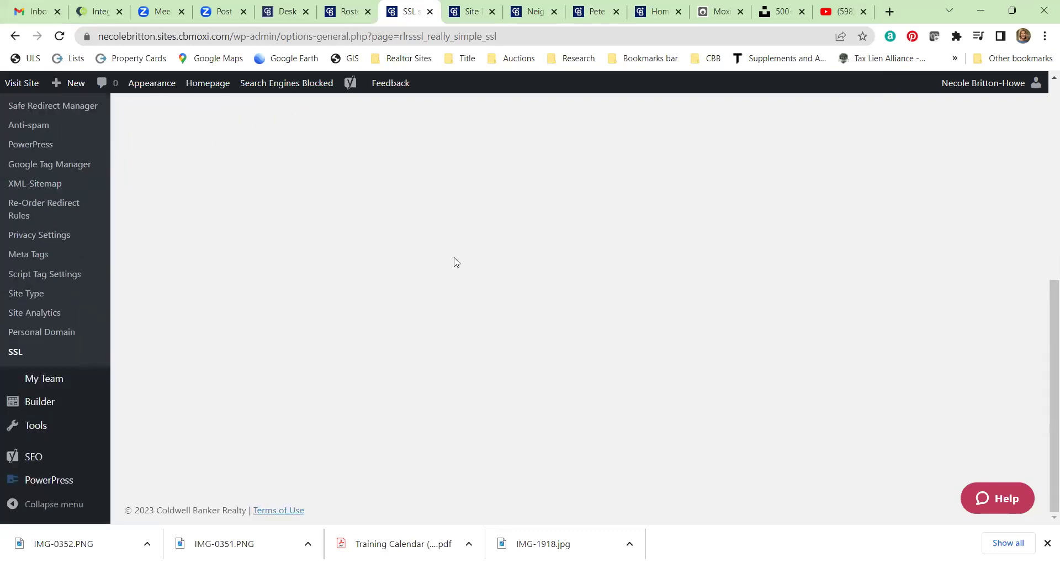
scroll(456, 262, up, 7)
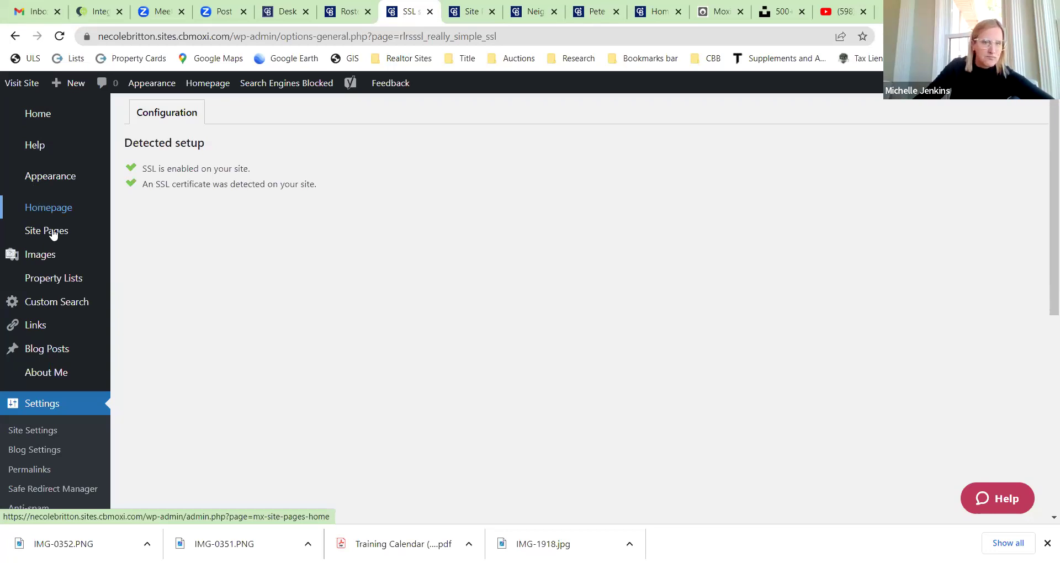
Step: Review the agent website's All Pages list, and open the Testimonials page on the keystomusiccity.com example site
mouse_move(53, 234)
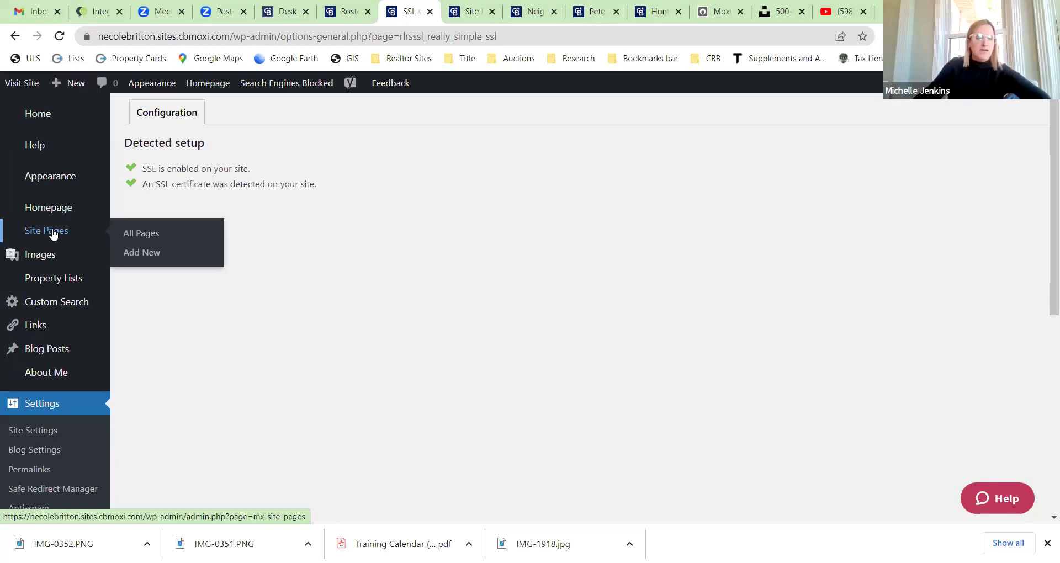
click(139, 234)
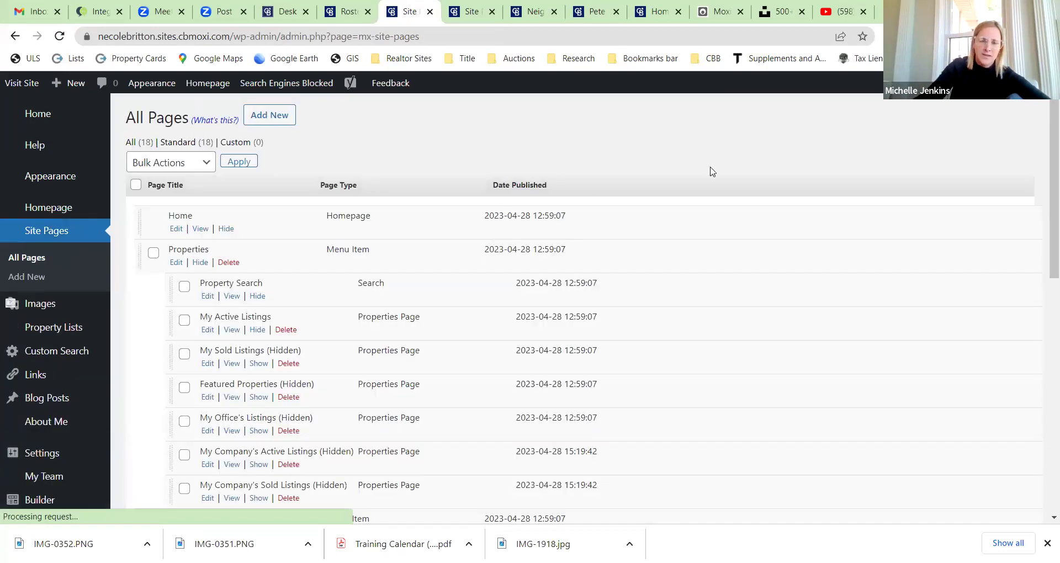
scroll(657, 188, down, 10)
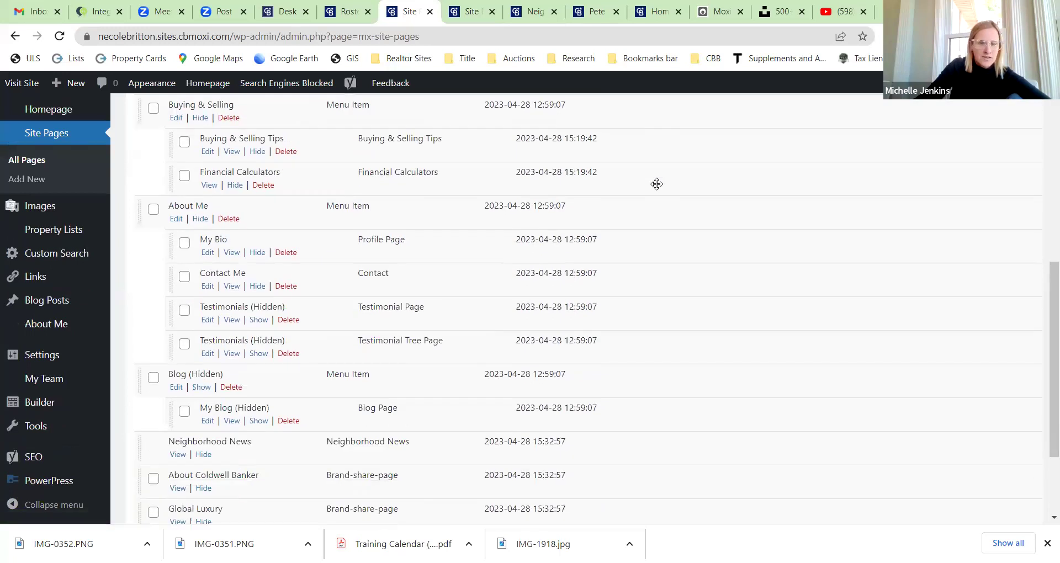
scroll(657, 184, up, 10)
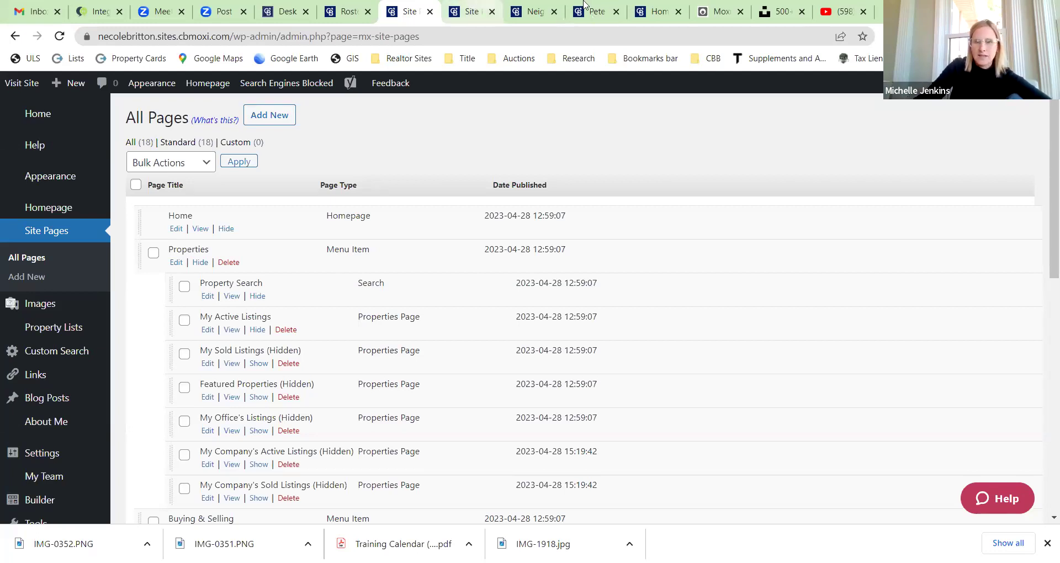
click(584, 4)
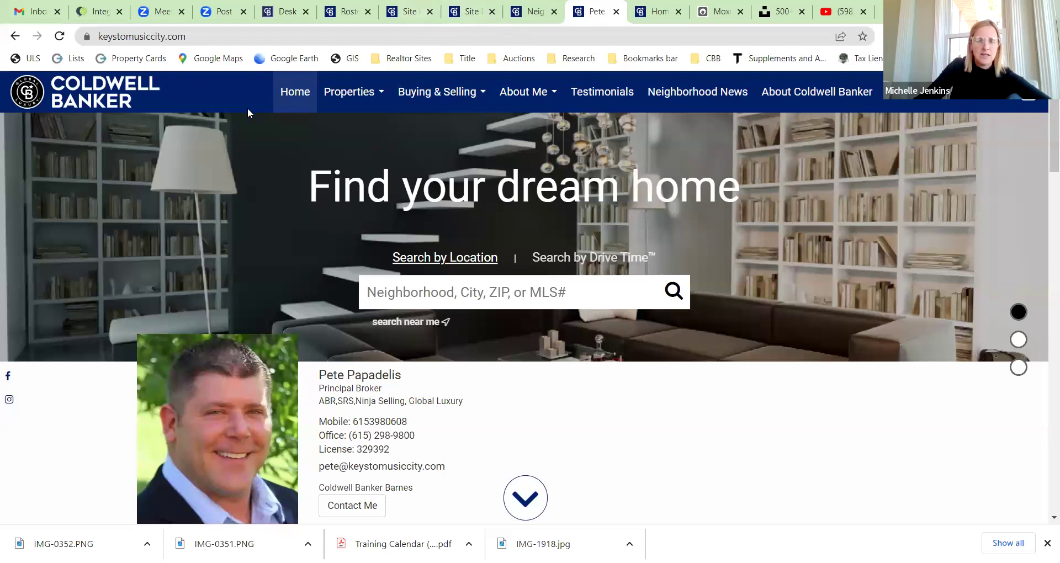
click(608, 95)
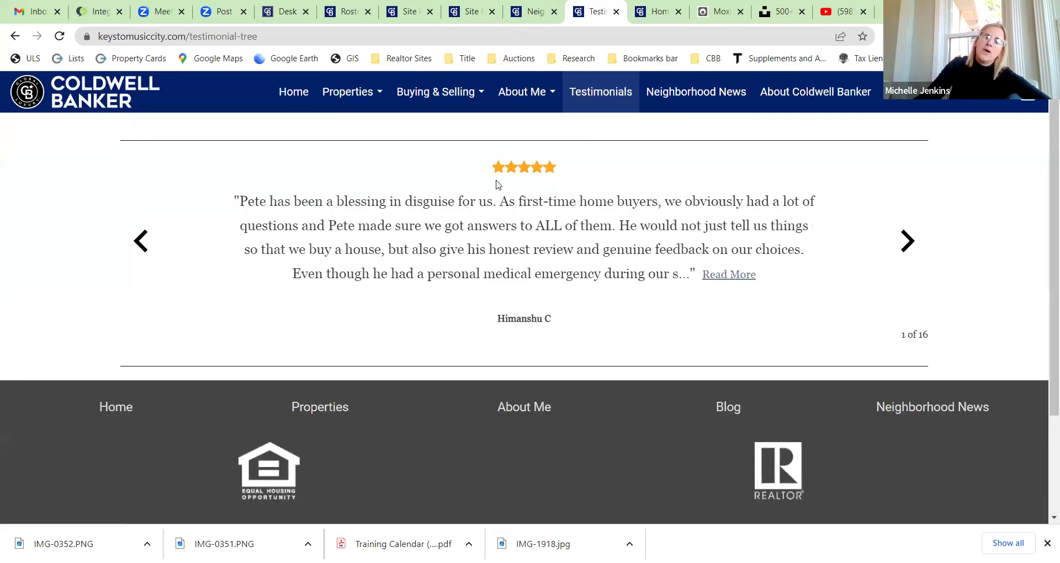
Step: Browse forward and back through the client reviews on the keystomusiccity.com Testimonials page
click(908, 241)
click(908, 240)
click(908, 241)
click(908, 241)
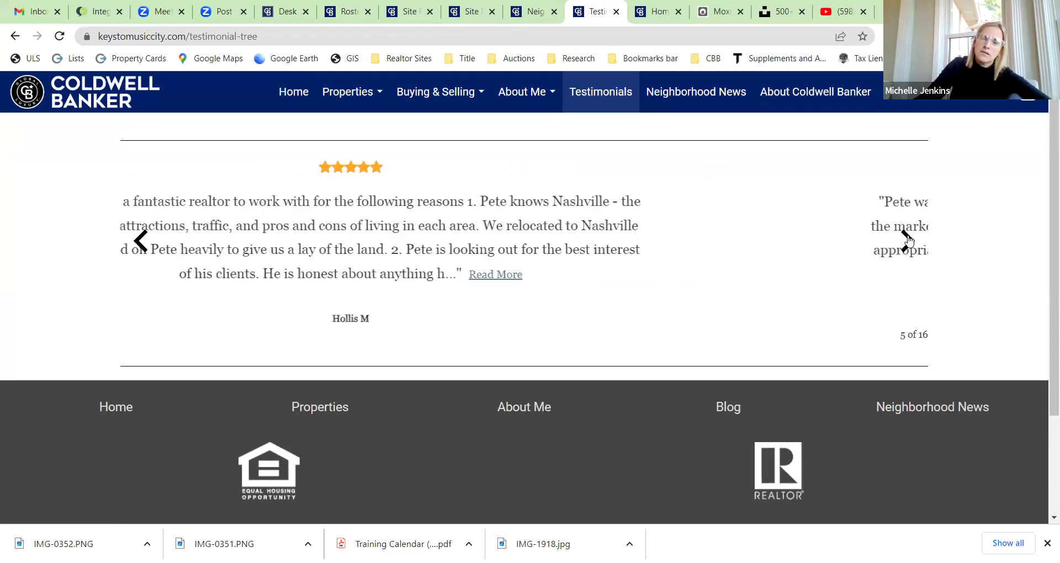
click(140, 243)
click(141, 243)
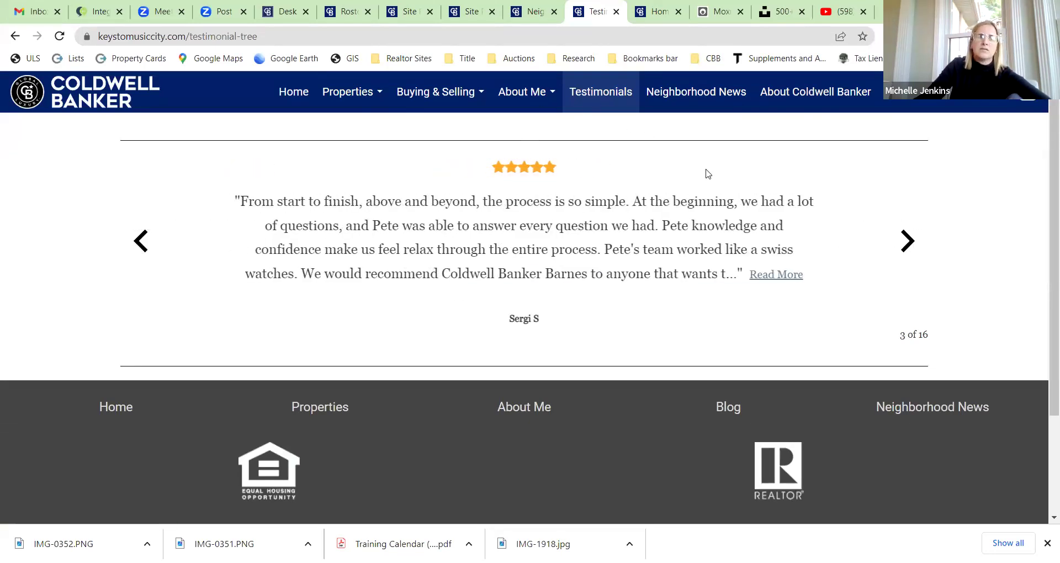
click(141, 242)
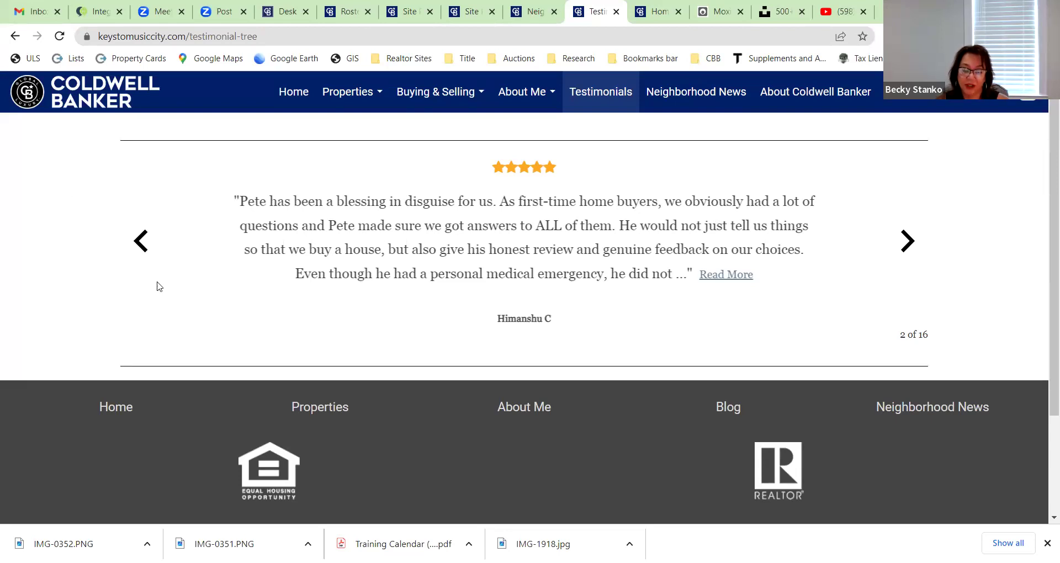
Step: Return to the agent website's All Pages list and look through the full set of site pages, including both Testimonials entries
click(516, 7)
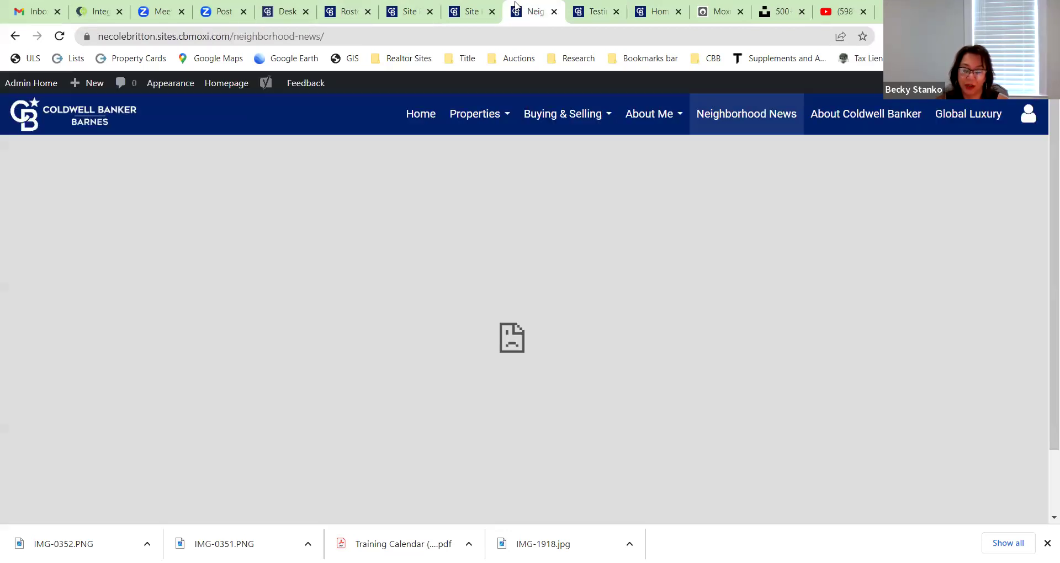
click(481, 6)
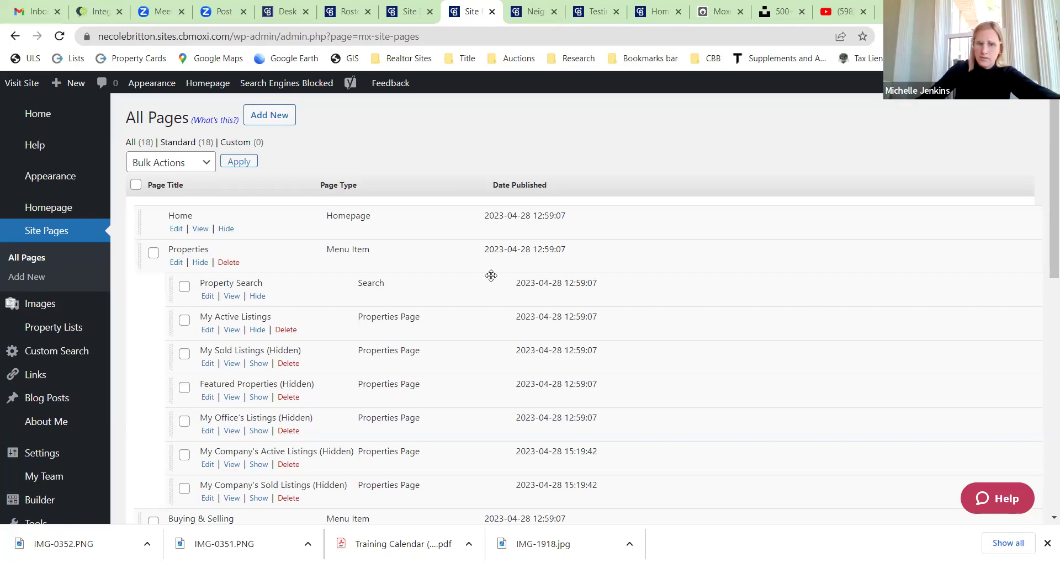
scroll(491, 275, down, 1)
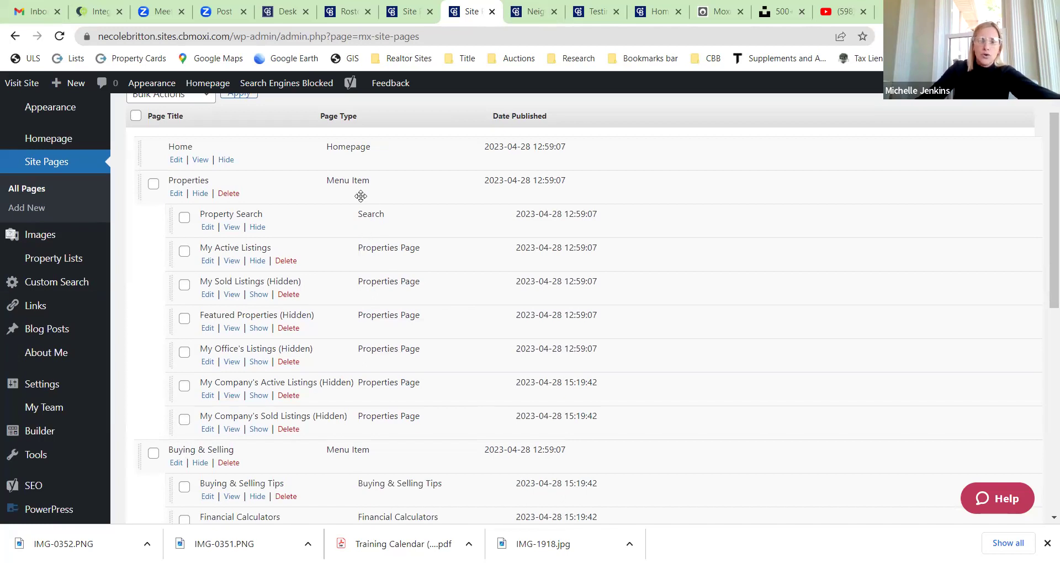
scroll(361, 196, down, 3)
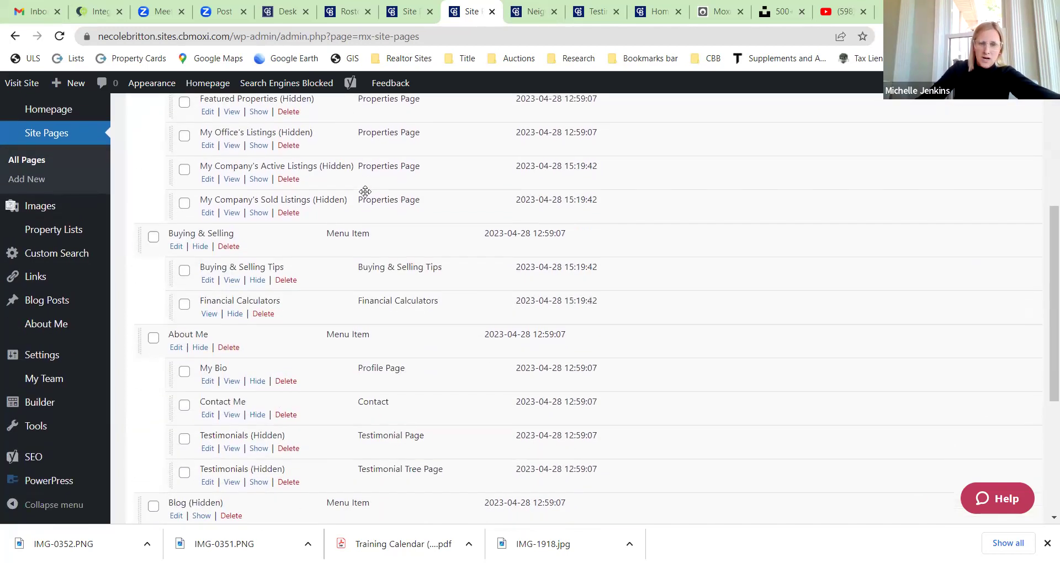
scroll(366, 192, down, 2)
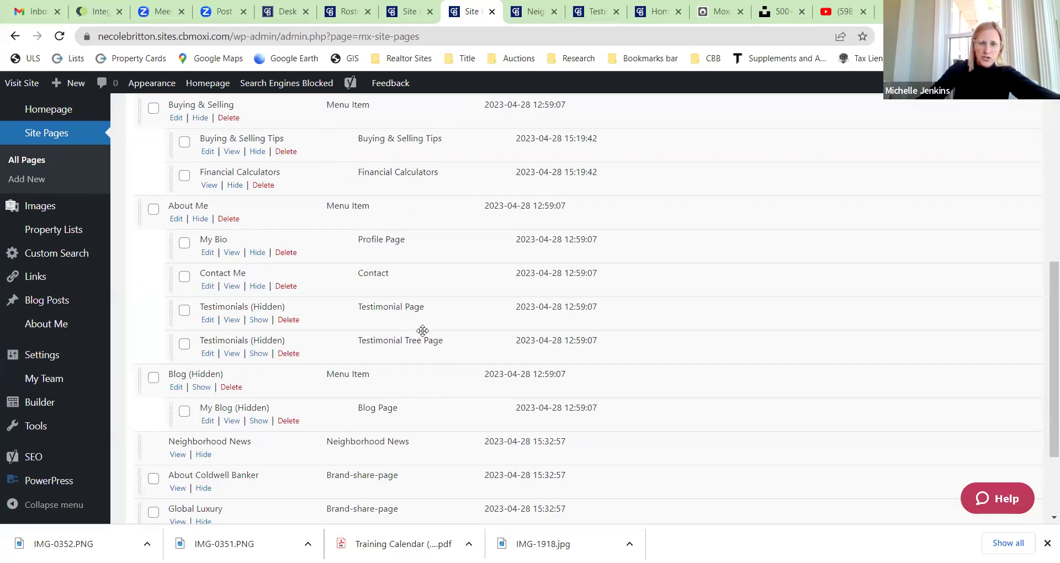
scroll(469, 285, down, 2)
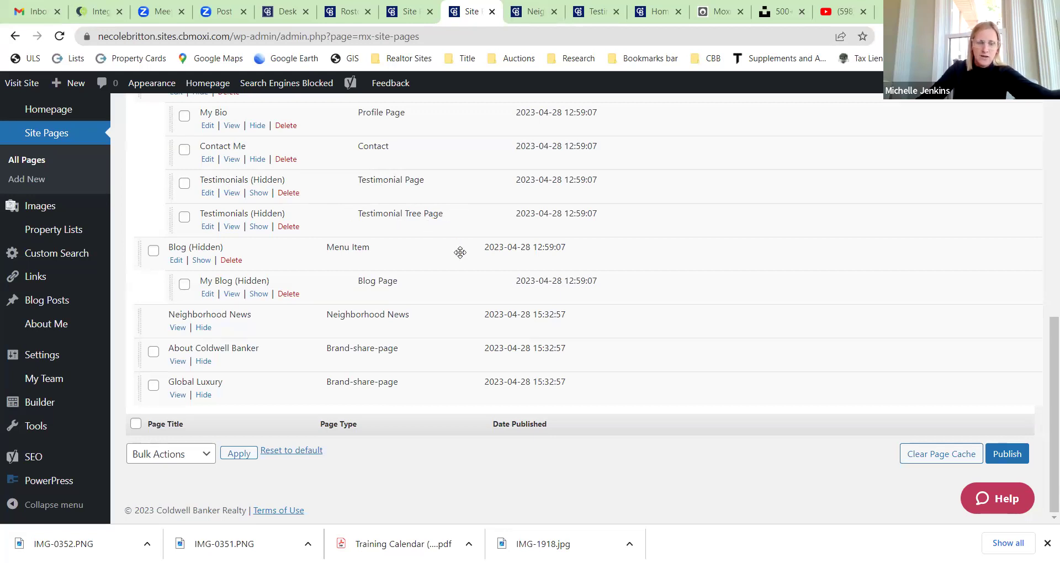
scroll(460, 252, up, 15)
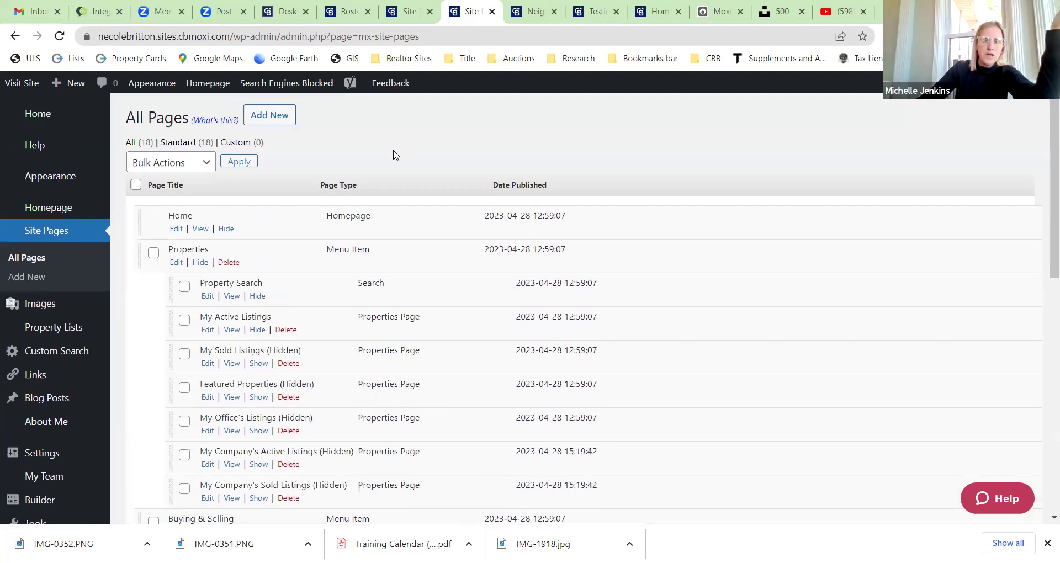
Step: Look over the page types available for adding a new site page, and cancel without adding one
click(280, 121)
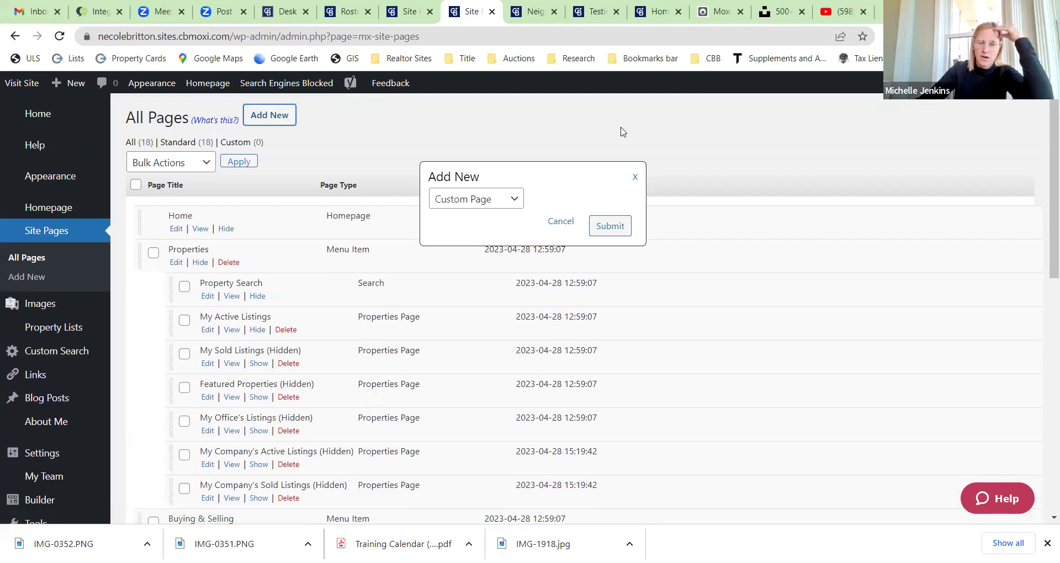
click(516, 200)
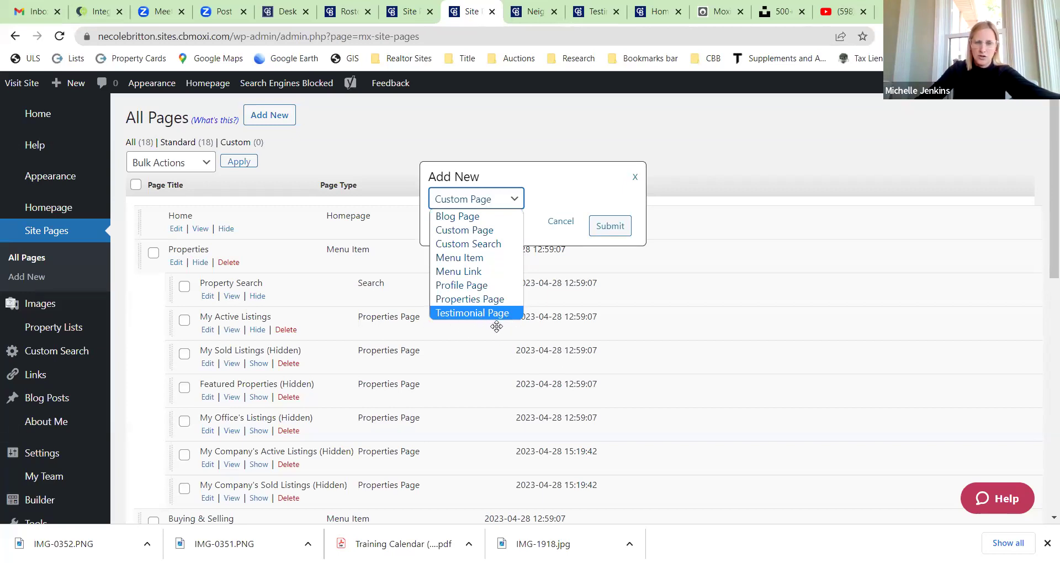
click(625, 240)
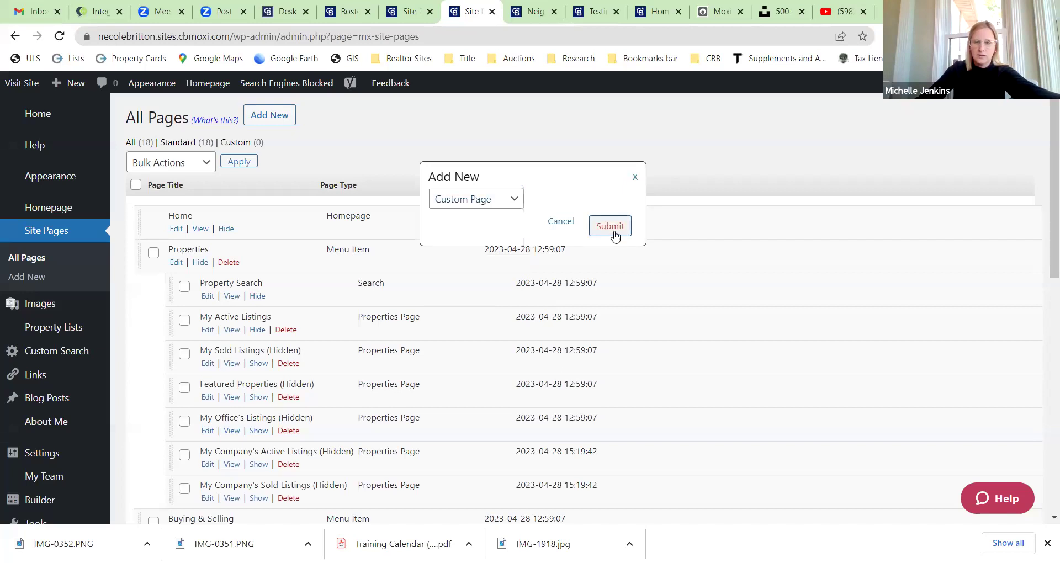
click(569, 221)
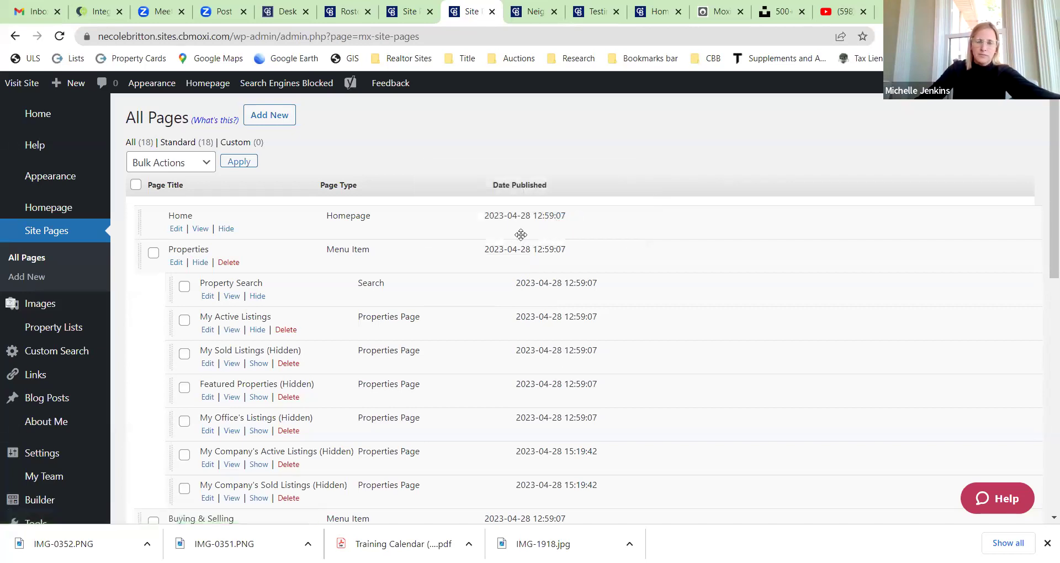
Step: Examine the page types and hidden status of the All Pages entries, especially the Testimonial Page and Testimonial Tree Page under About Me
scroll(520, 235, down, 6)
scroll(521, 234, down, 4)
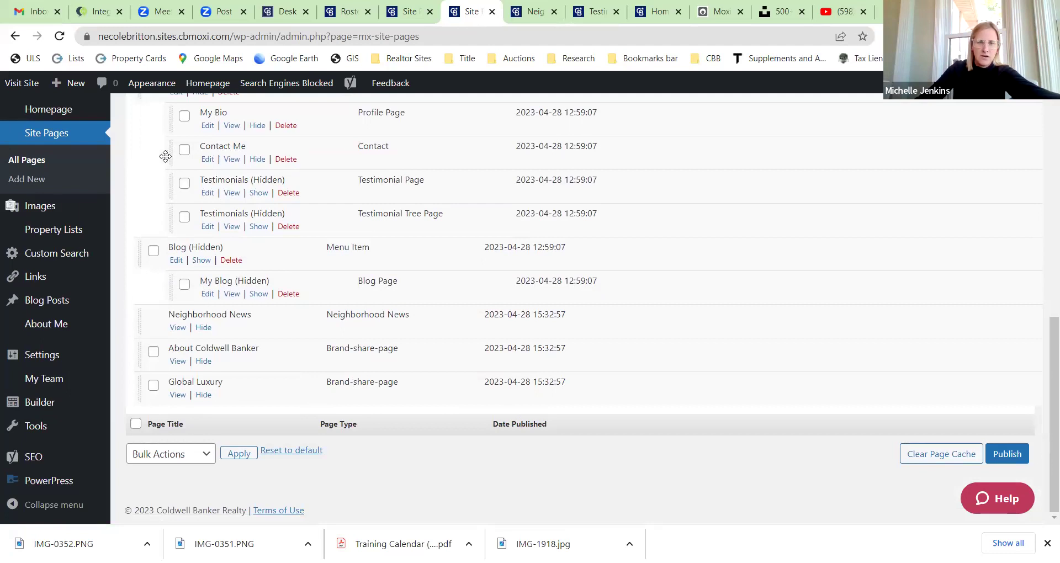
scroll(243, 237, up, 3)
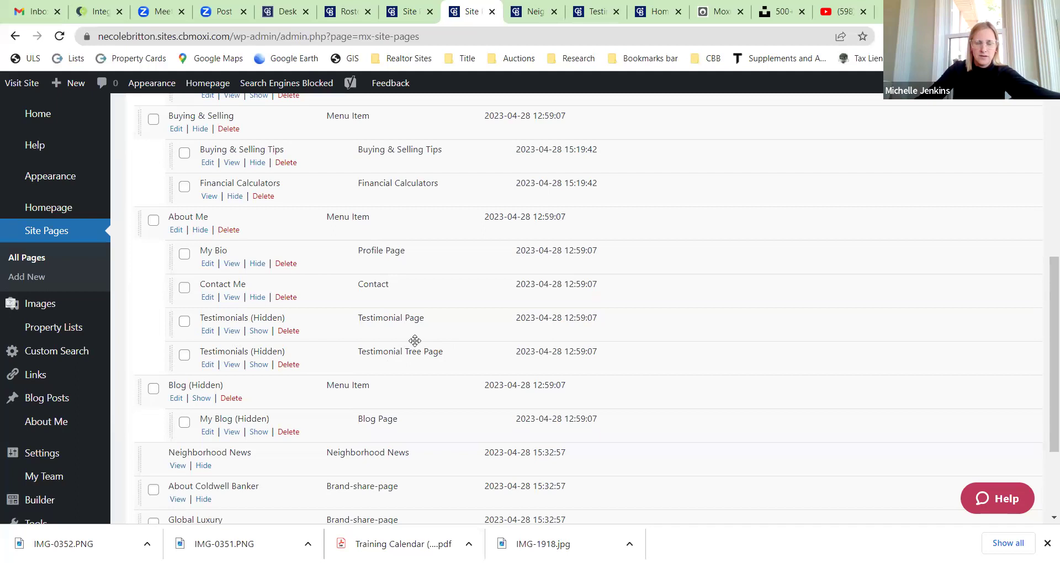
scroll(421, 315, up, 7)
scroll(298, 155, down, 1)
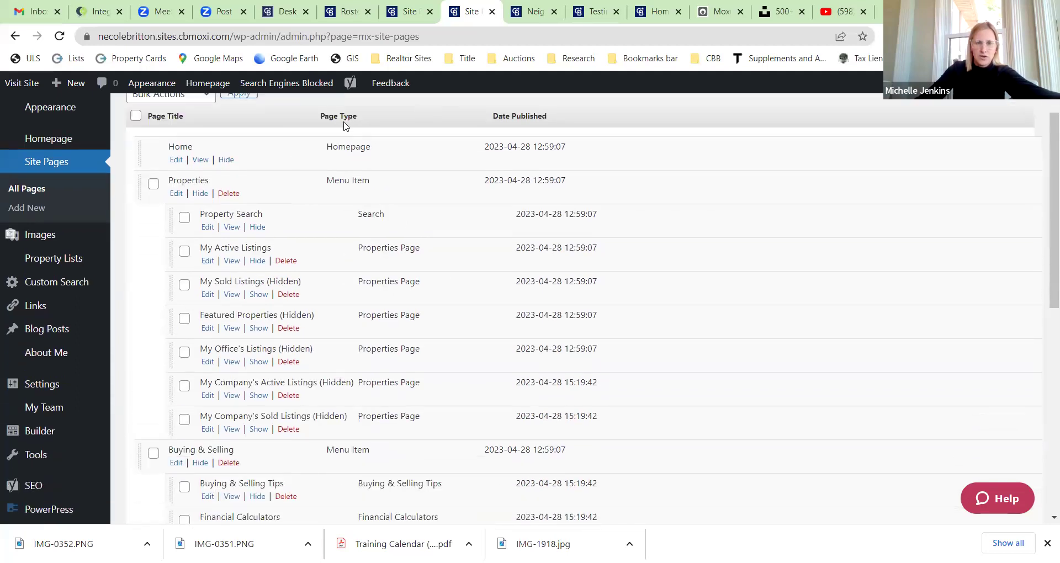
scroll(365, 165, down, 5)
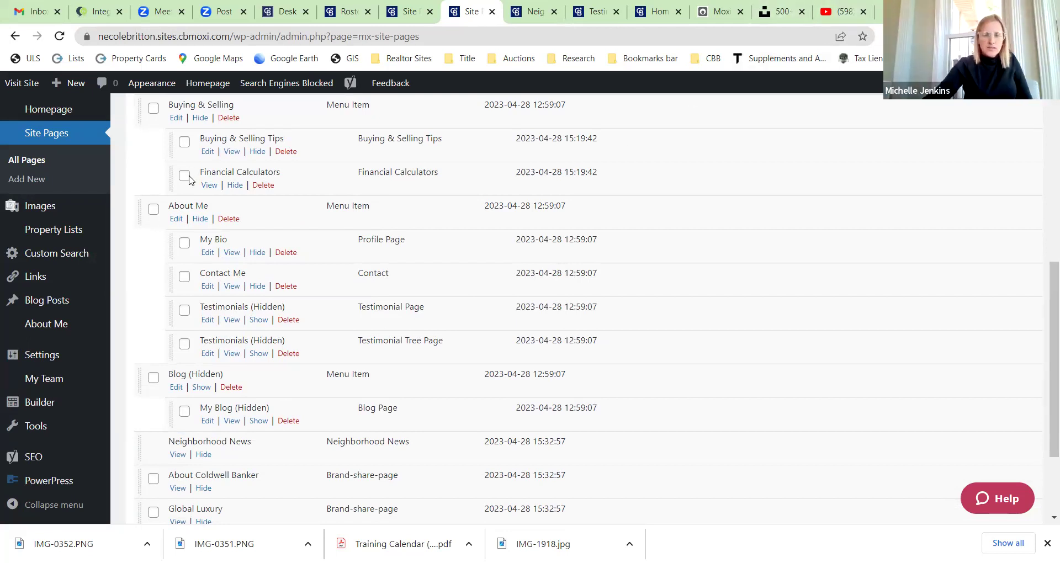
scroll(408, 192, down, 3)
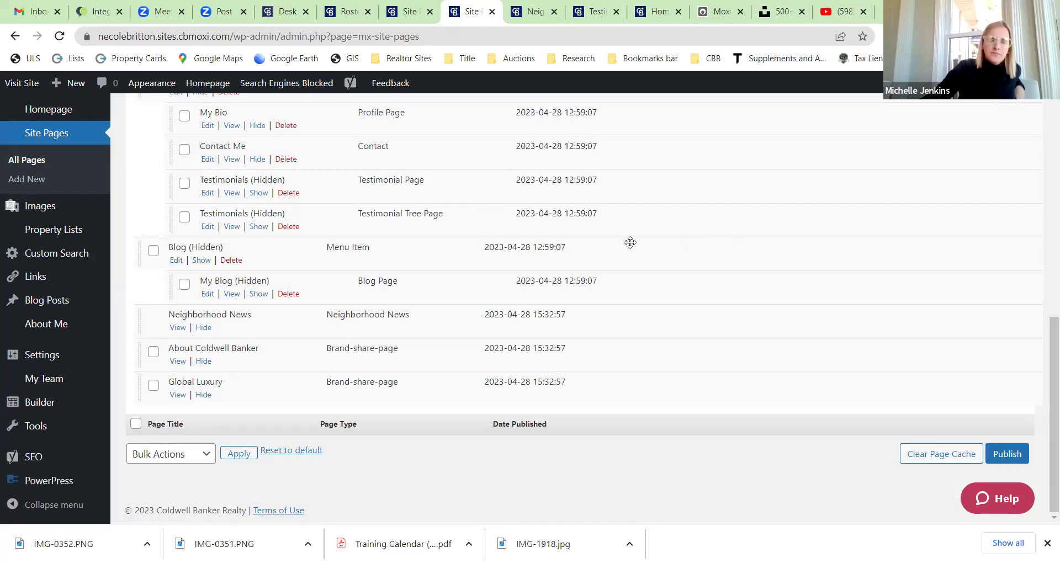
scroll(630, 242, up, 2)
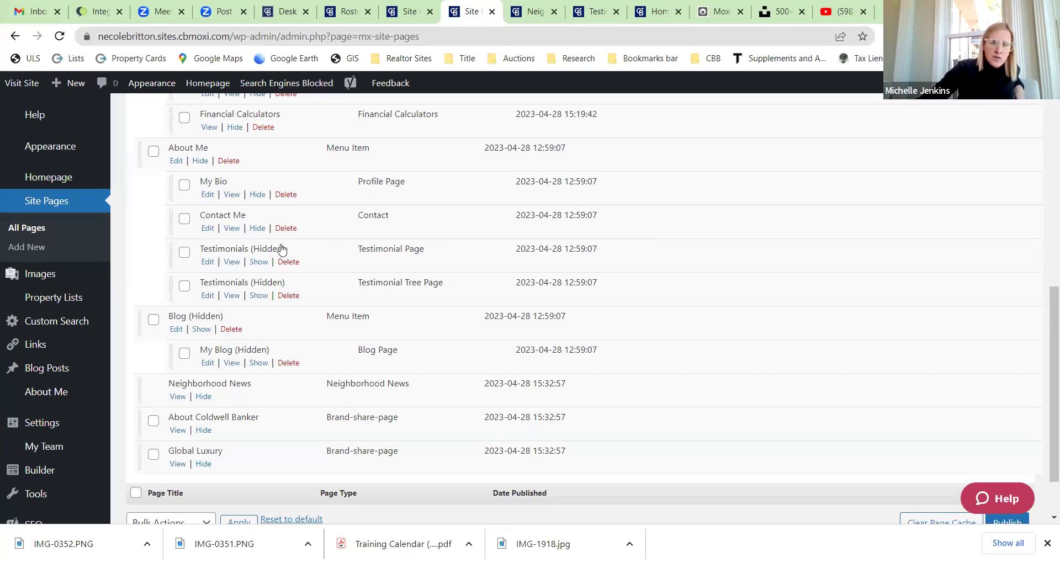
scroll(239, 132, up, 2)
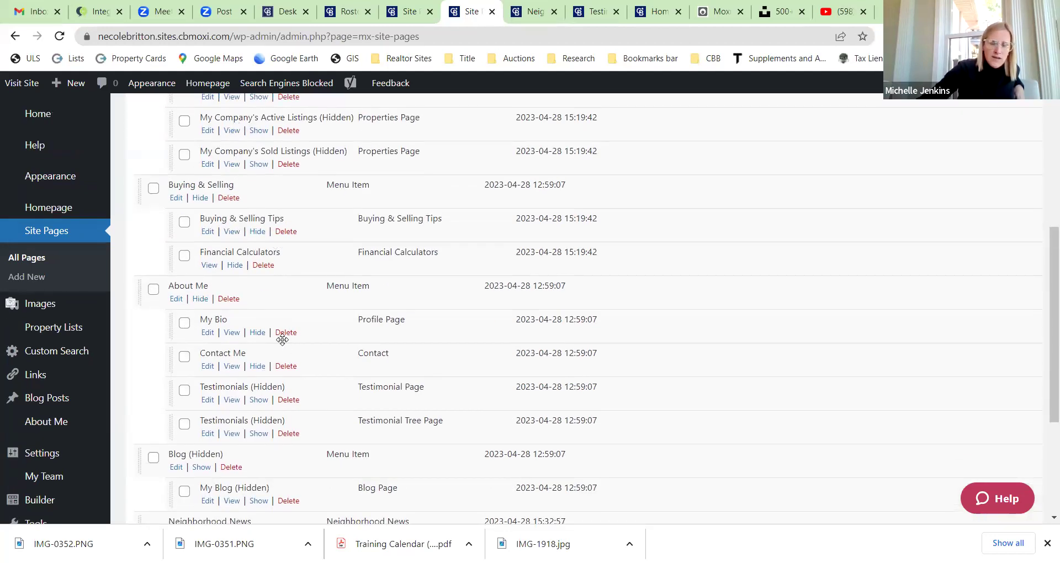
scroll(276, 309, down, 1)
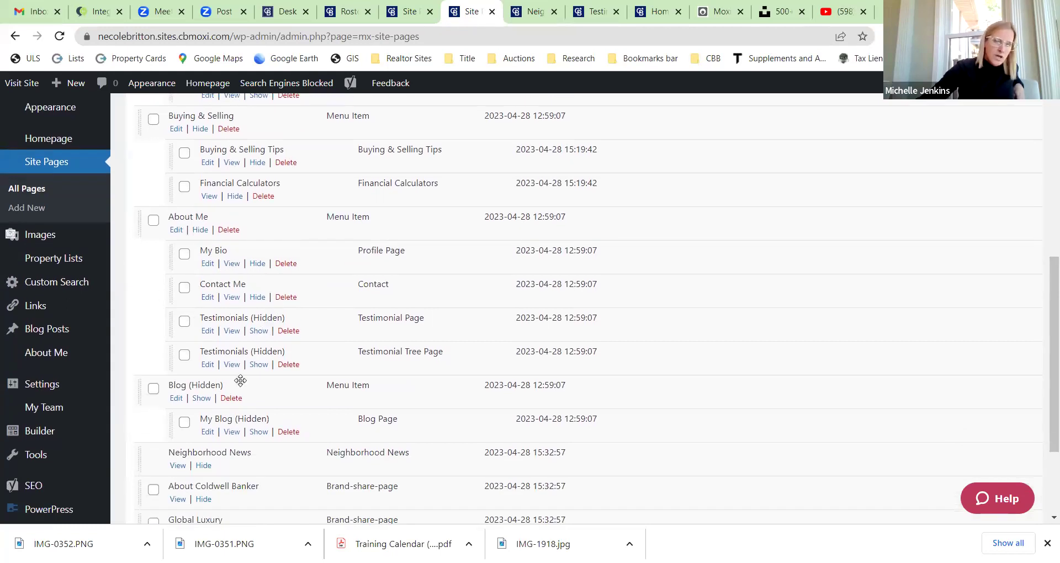
scroll(448, 319, down, 2)
scroll(448, 319, down, 1)
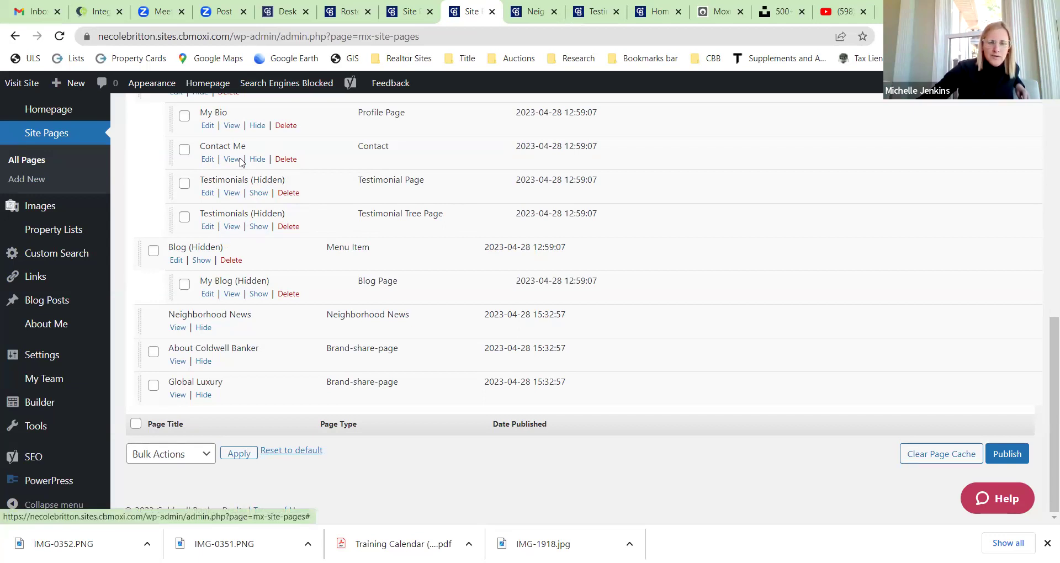
Step: Open the agent website's live homepage and check which pages the Properties, Buying & Selling and About Me menus contain
click(531, 12)
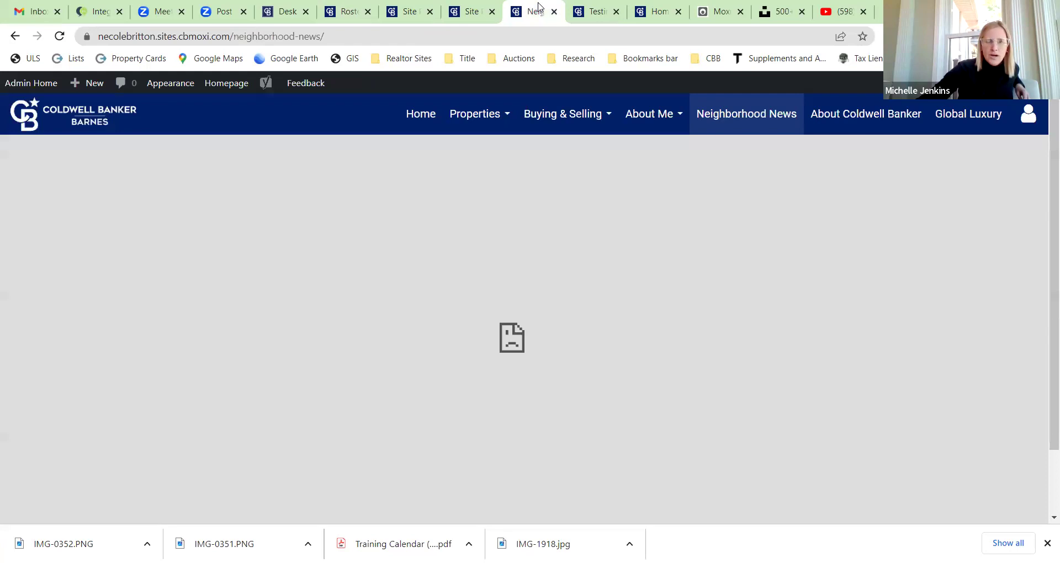
click(423, 117)
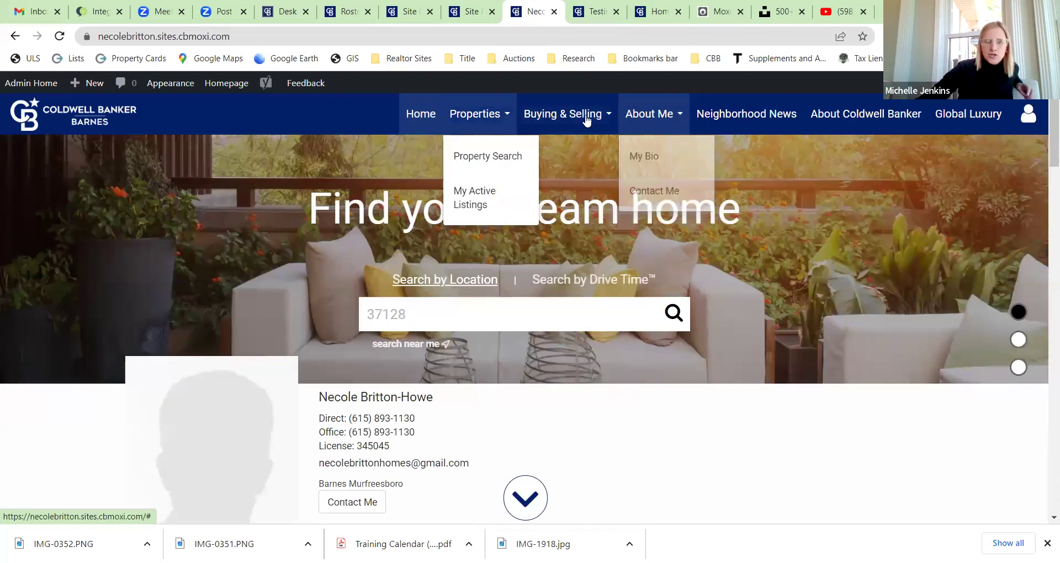
mouse_move(663, 116)
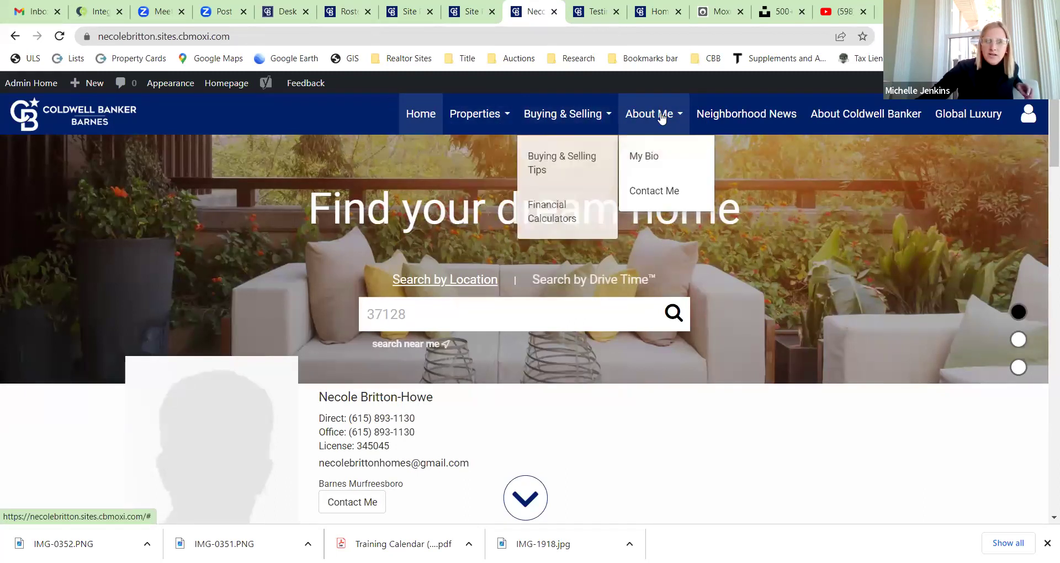
Step: In the All Pages list, show the hidden Testimonials page of type Testimonial Tree Page and publish the navigation change
click(449, 6)
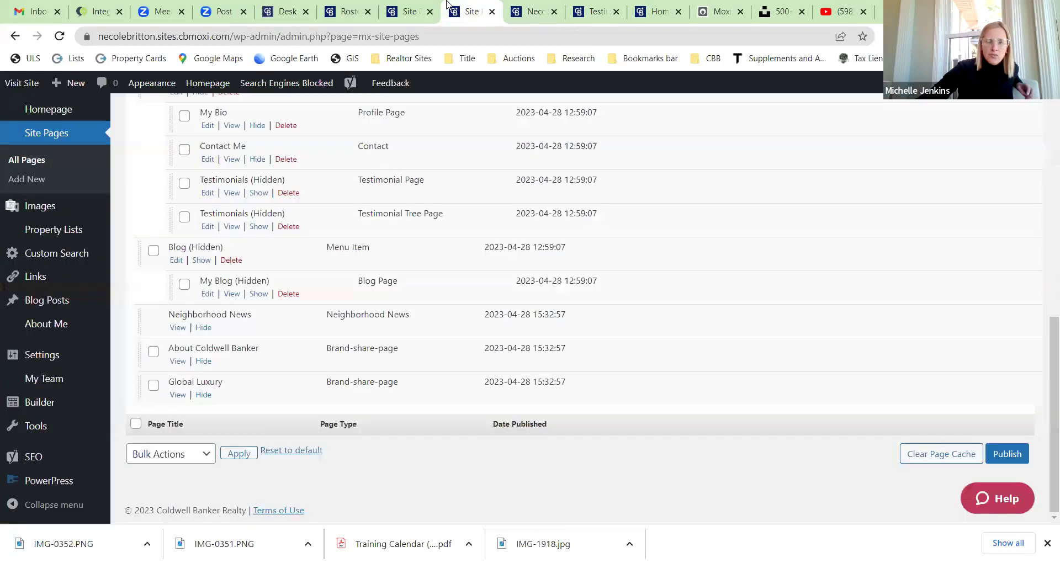
click(257, 226)
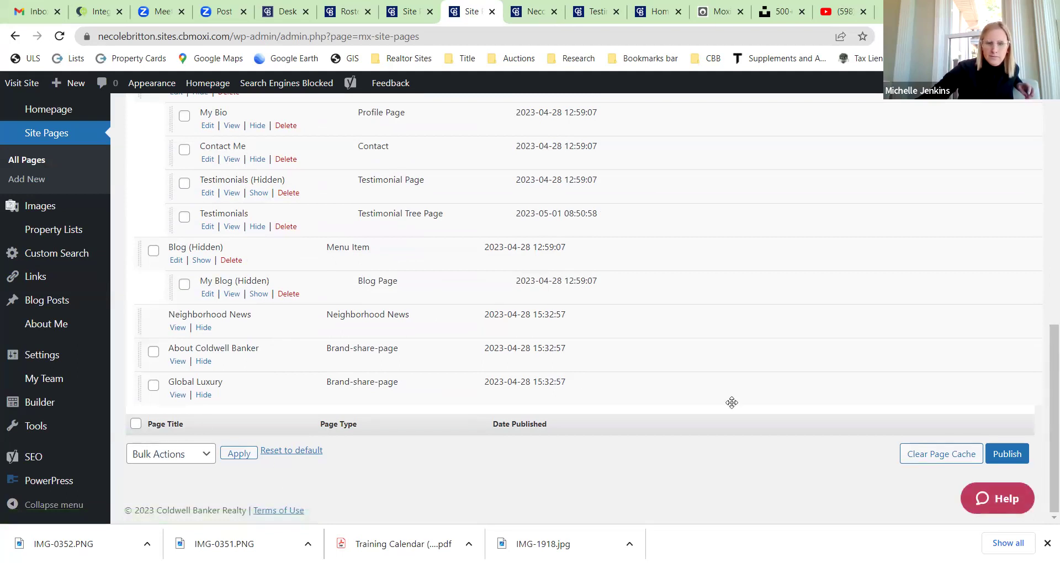
click(1007, 455)
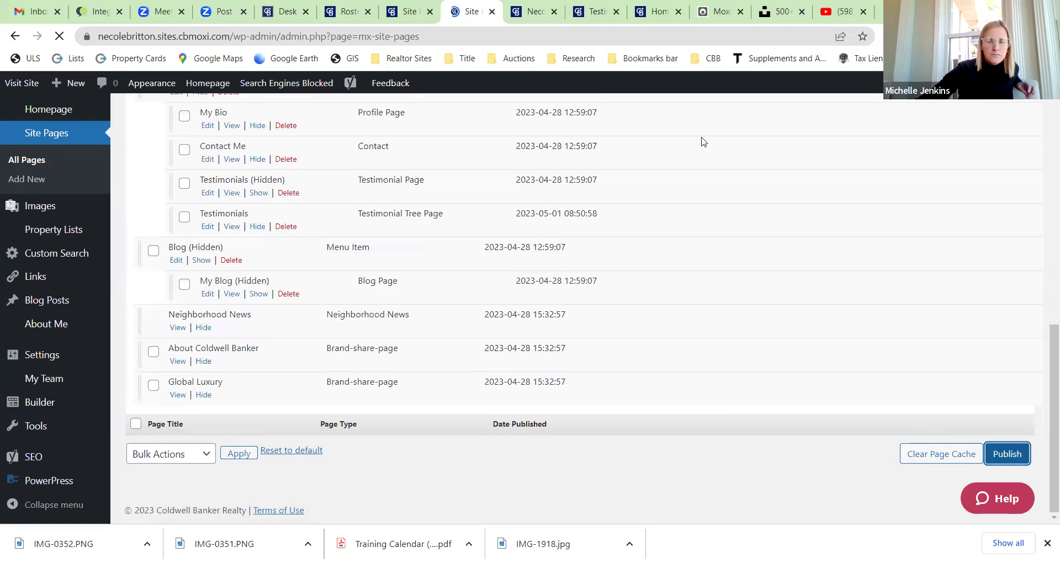
Step: Reload the agent website's live homepage and open the Testimonials page under About Me
click(533, 11)
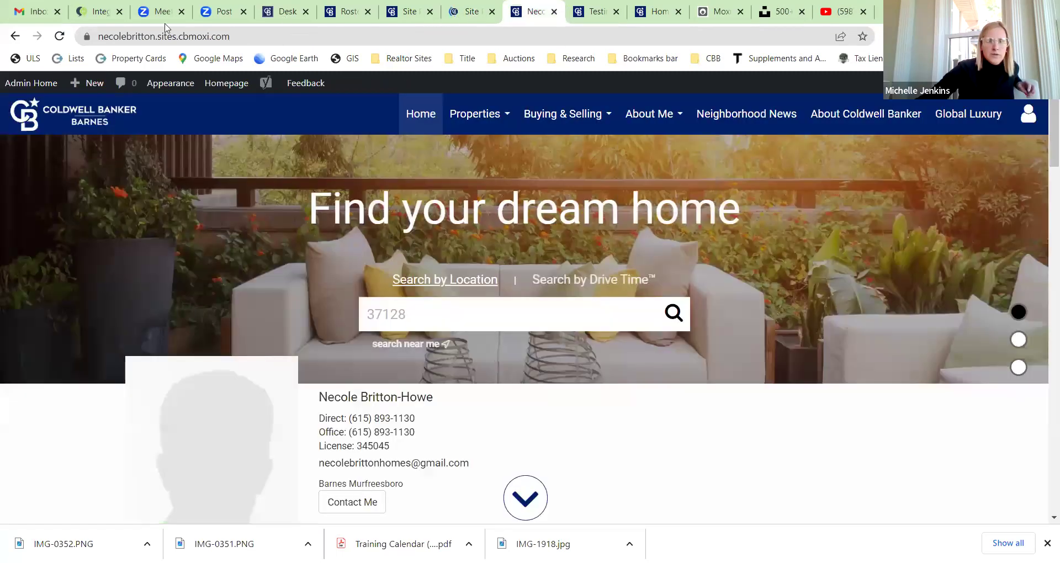
click(59, 36)
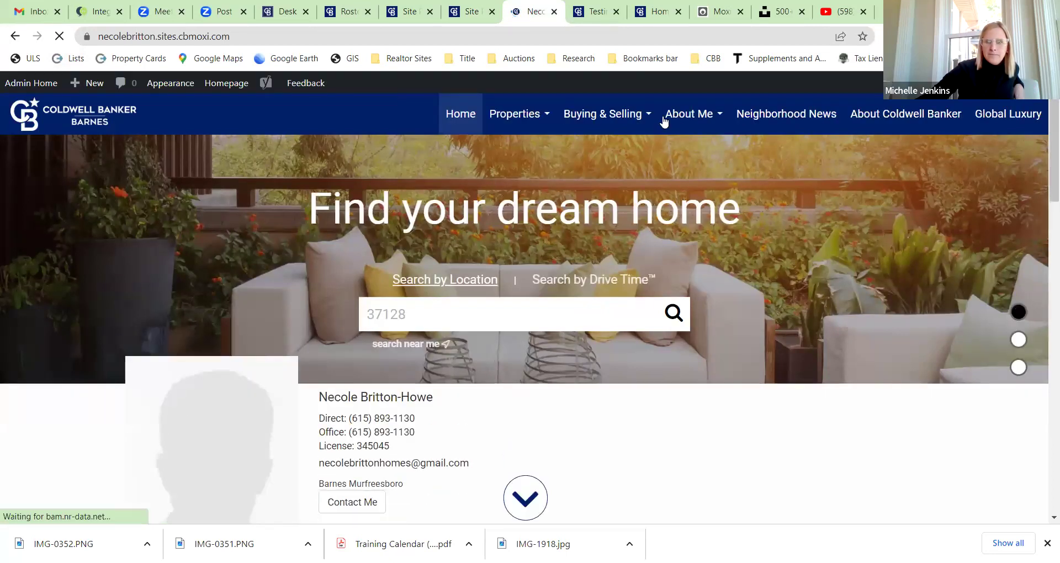
mouse_move(652, 108)
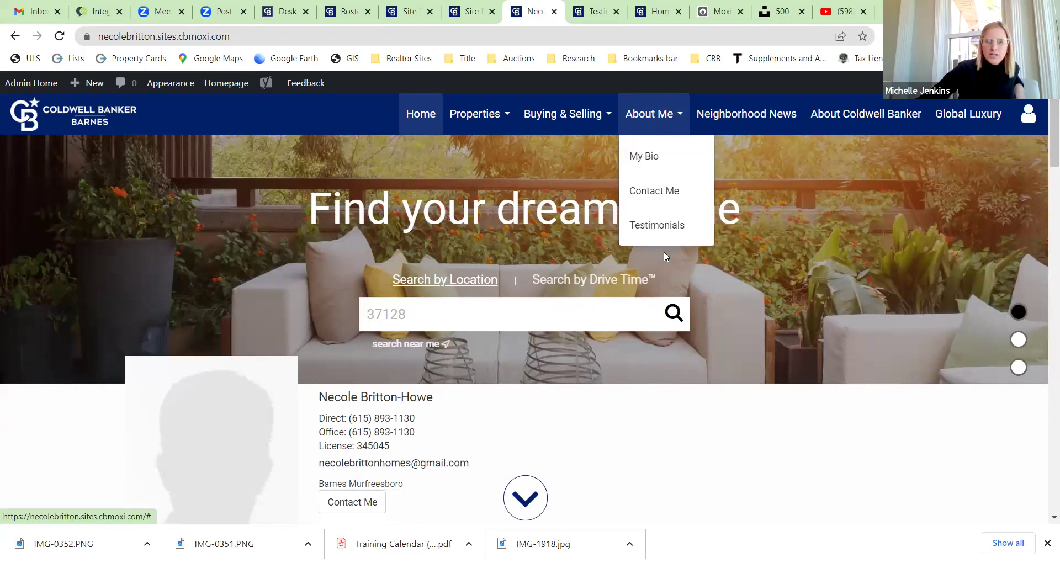
click(660, 227)
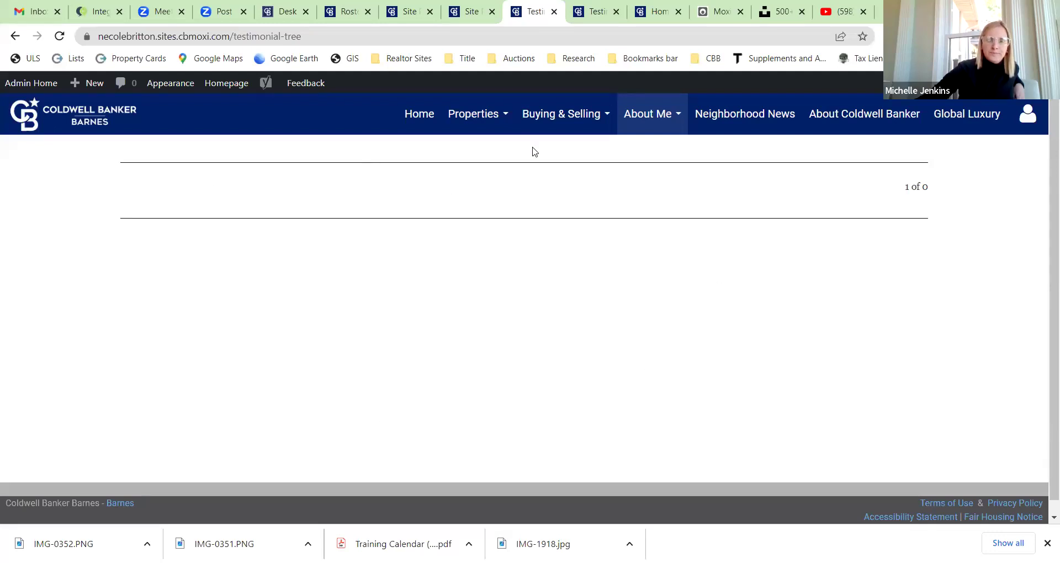
Step: Examine the About Me and Testimonials entries in All Pages and compare them with the other agent site's top-level Testimonials page
click(458, 10)
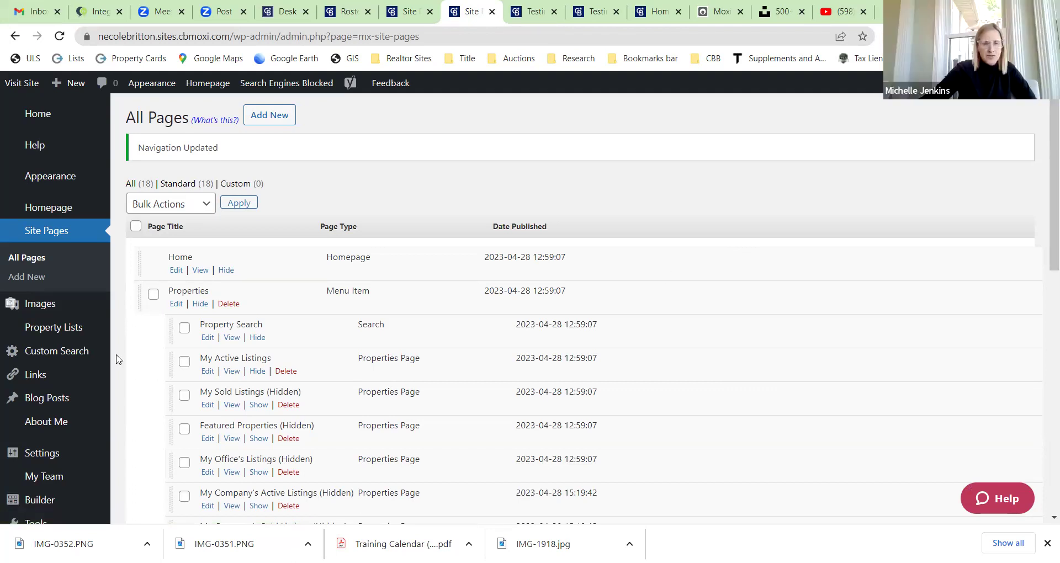
scroll(142, 340, down, 4)
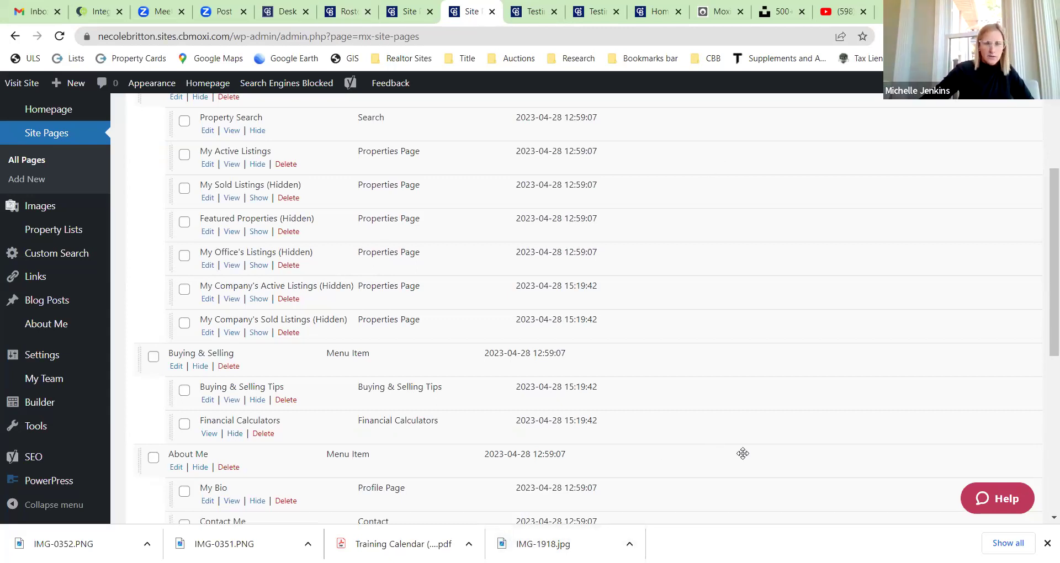
scroll(743, 454, down, 10)
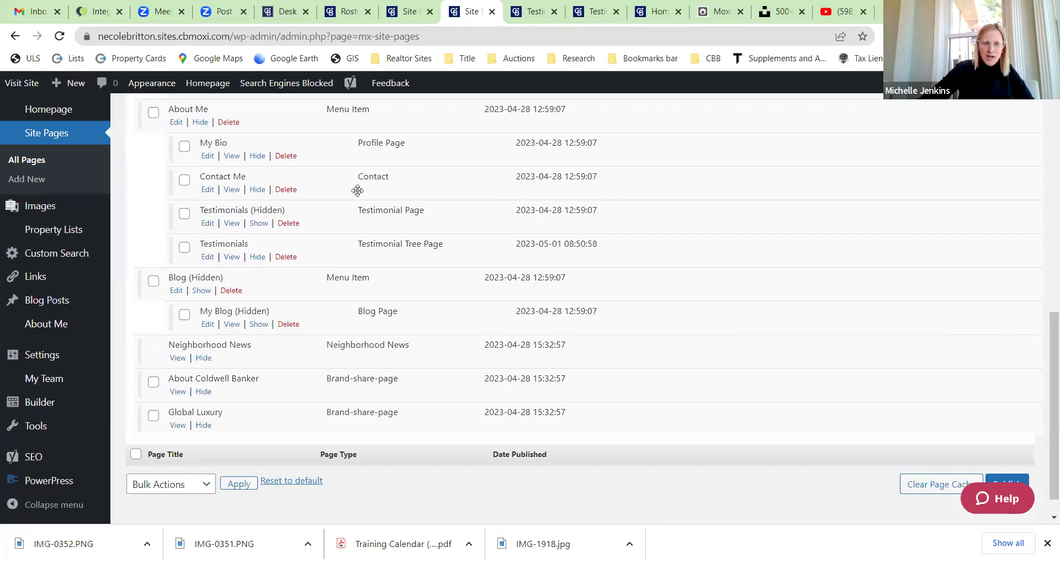
click(541, 6)
click(592, 8)
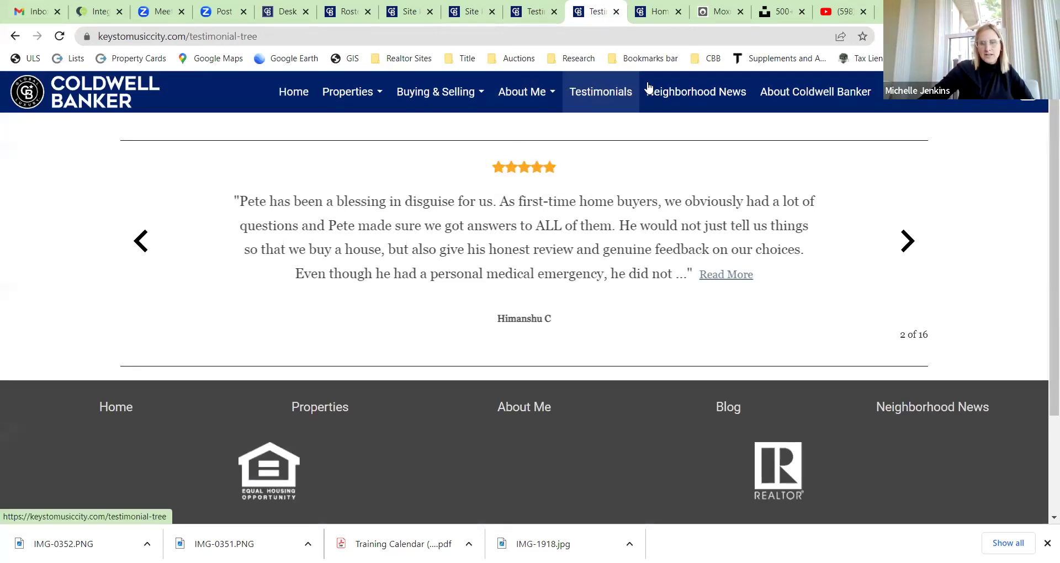
click(546, 7)
click(487, 5)
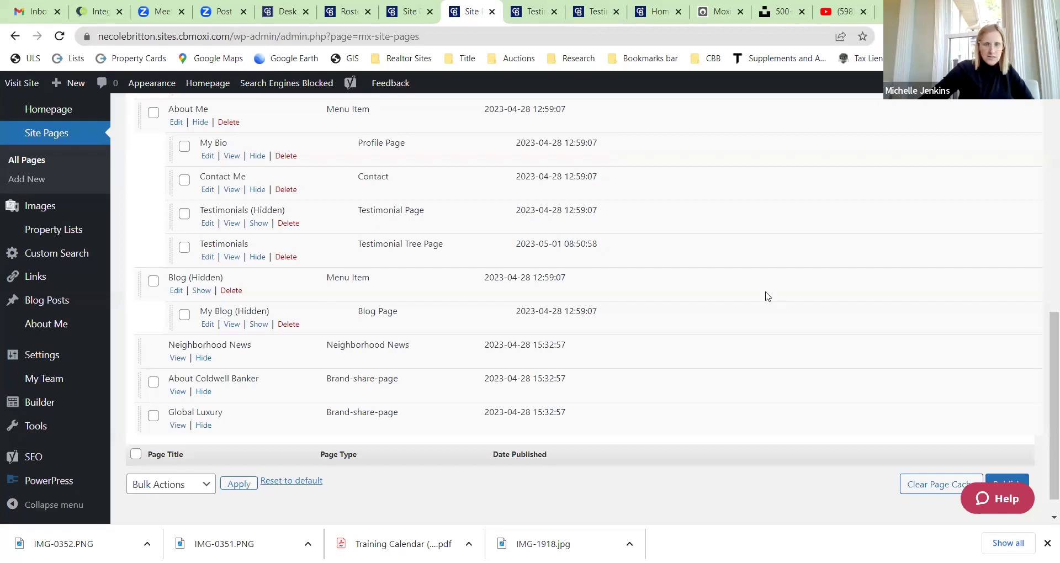
Step: Move the Testimonials page of type Testimonial Tree Page out of About Me to the top level directly above it, and publish
scroll(334, 262, up, 1)
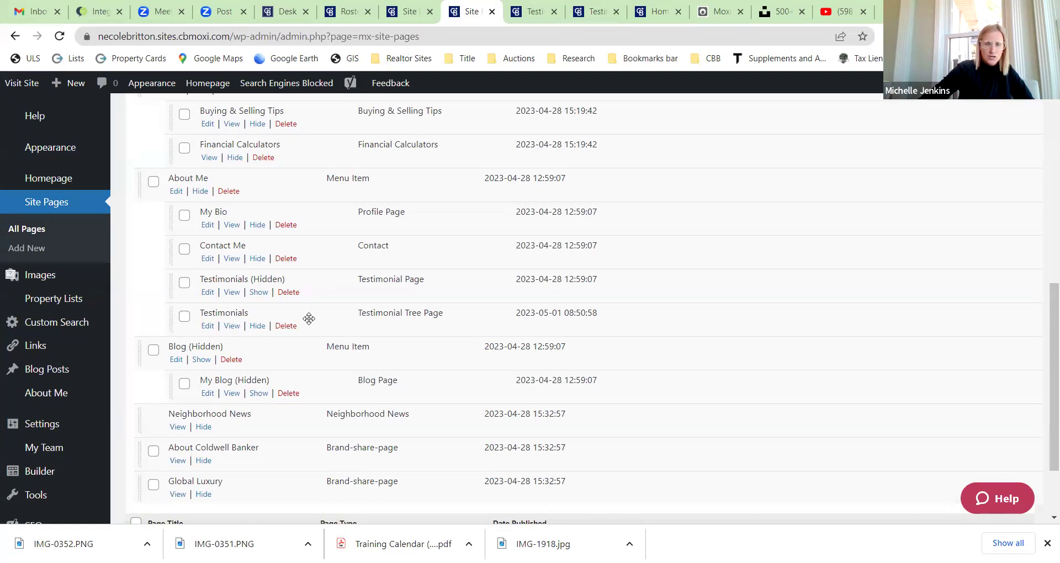
mouse_move(308, 318)
mouse_down()
mouse_move(285, 321)
mouse_move(275, 299)
mouse_move(273, 181)
mouse_move(276, 260)
mouse_move(324, 317)
mouse_move(309, 321)
mouse_up()
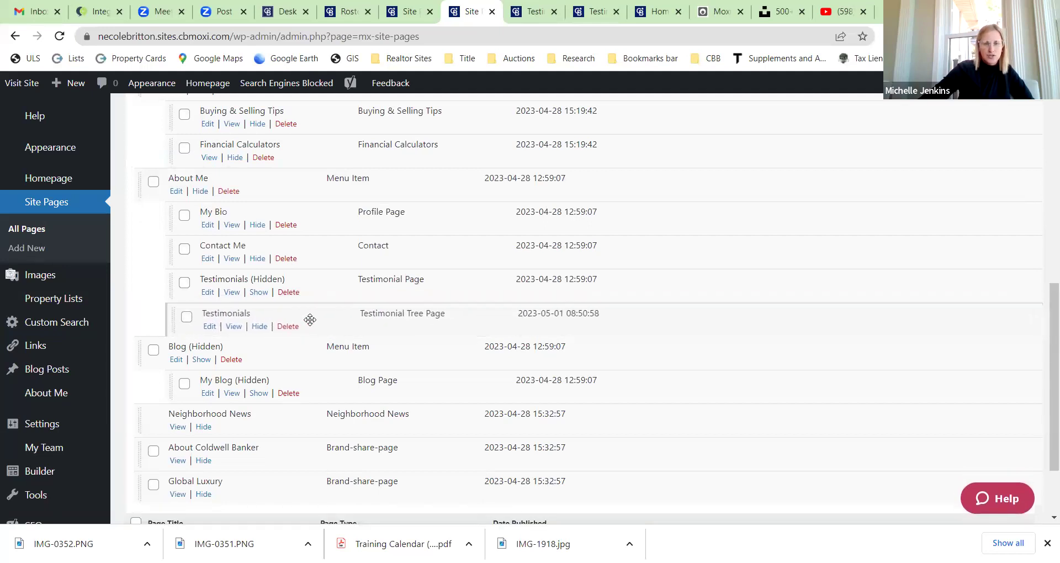
drag(308, 319, 274, 185)
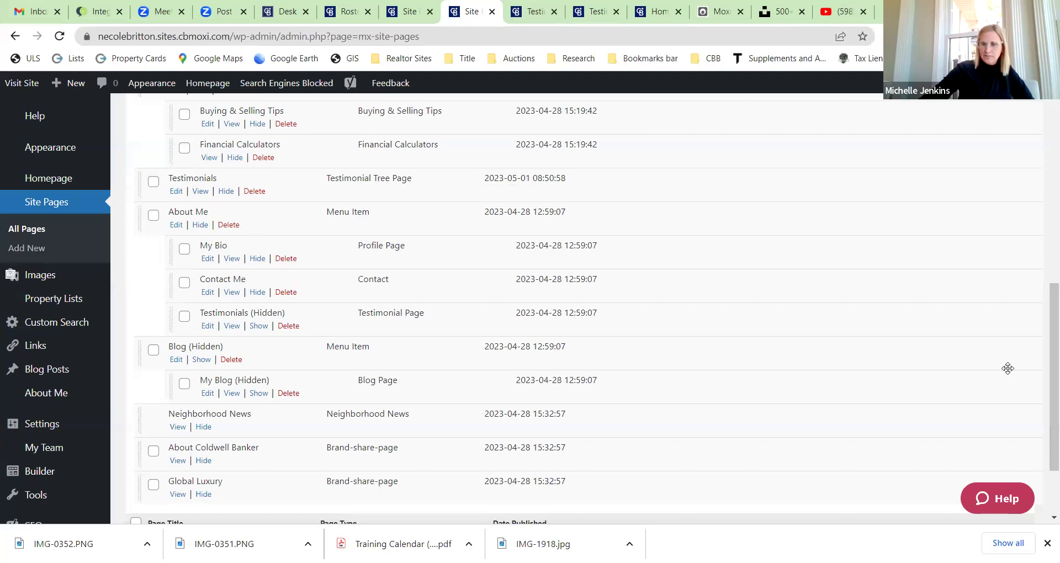
scroll(1006, 369, down, 2)
click(1004, 455)
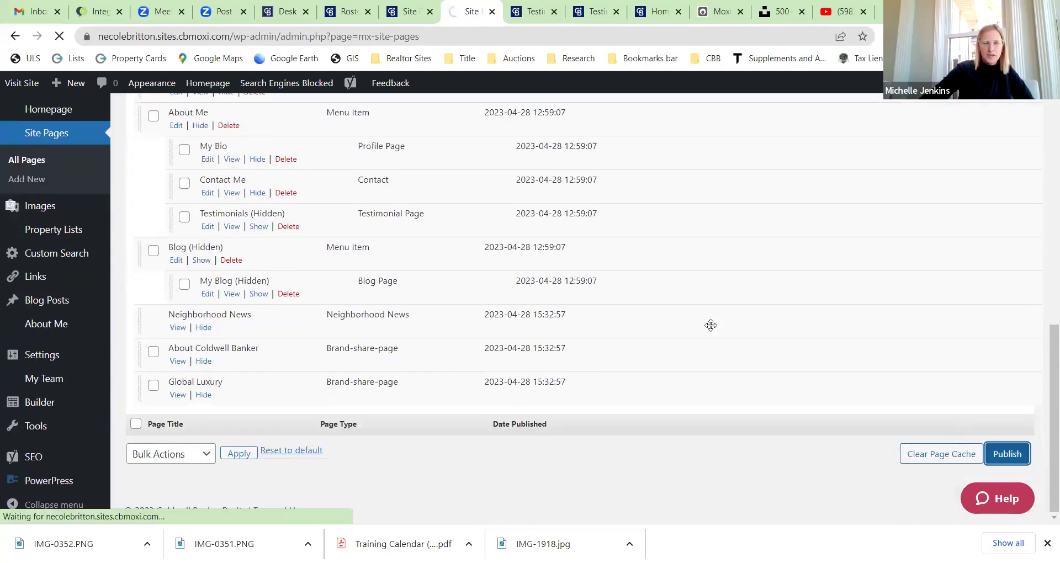
Step: Reload the agent's live testimonials page and compare its navigation with the page order in the All Pages list
click(535, 8)
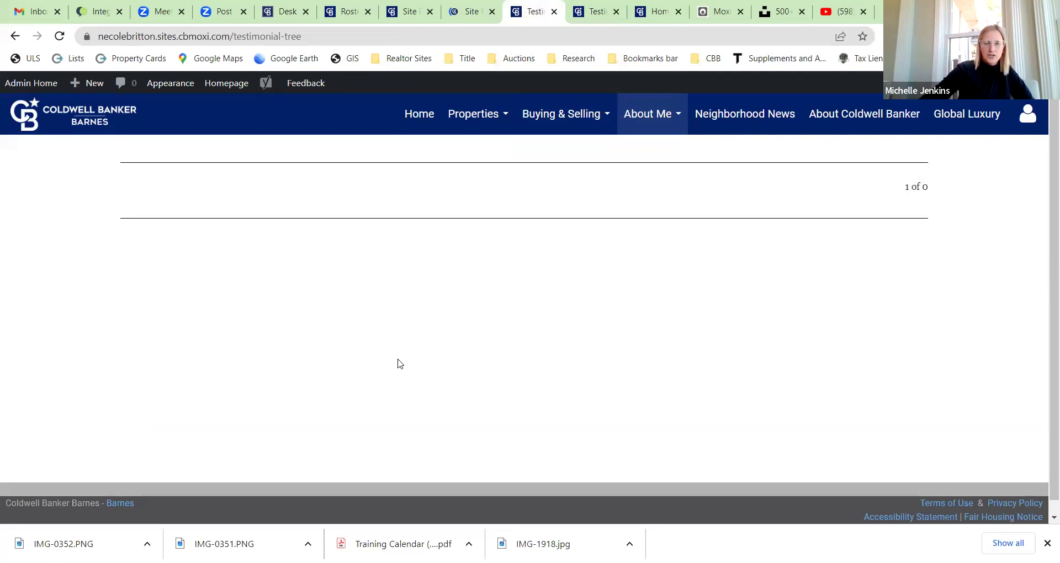
key(F5)
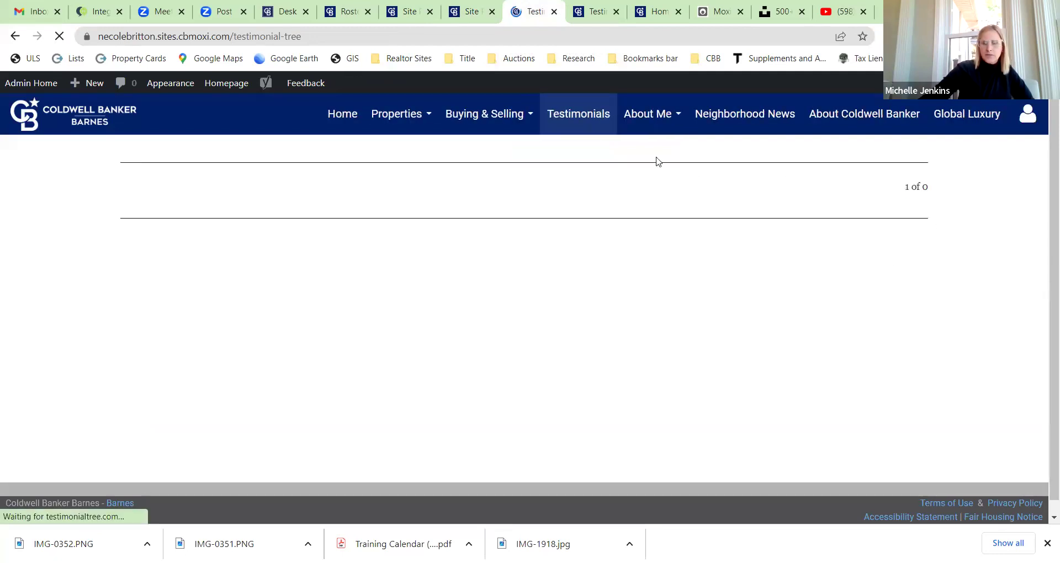
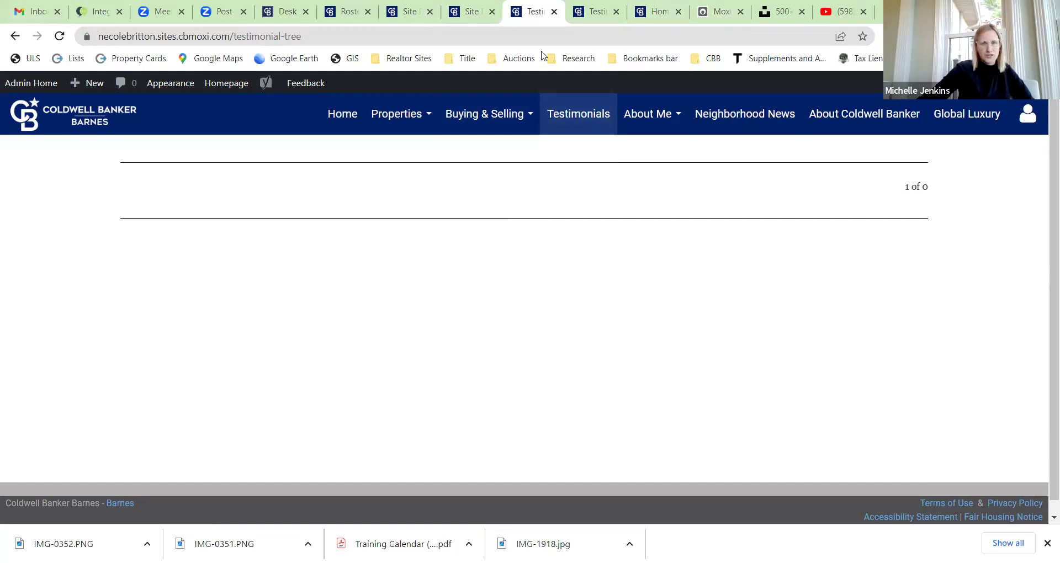
click(464, 11)
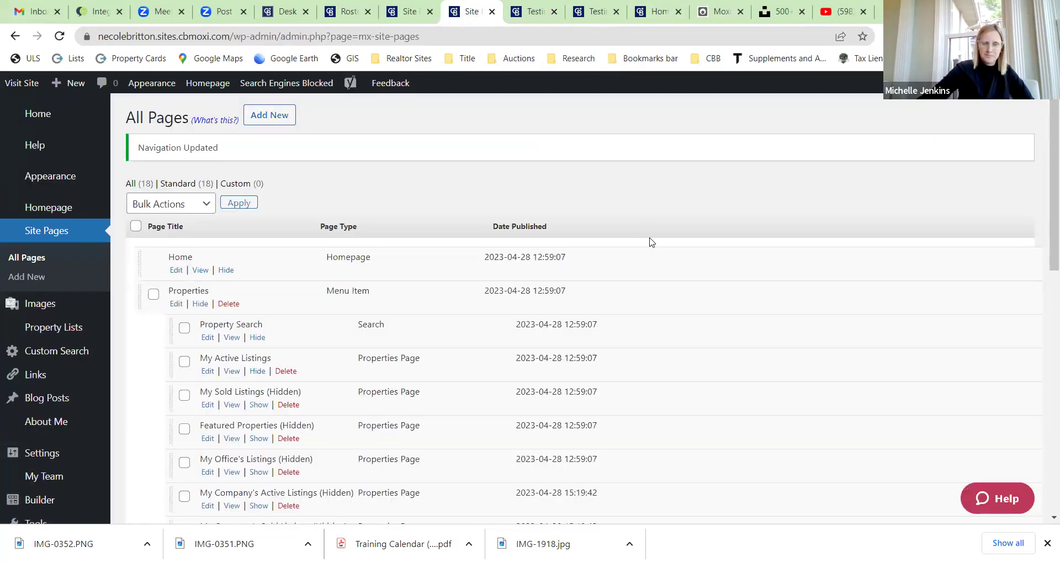
scroll(652, 242, down, 1)
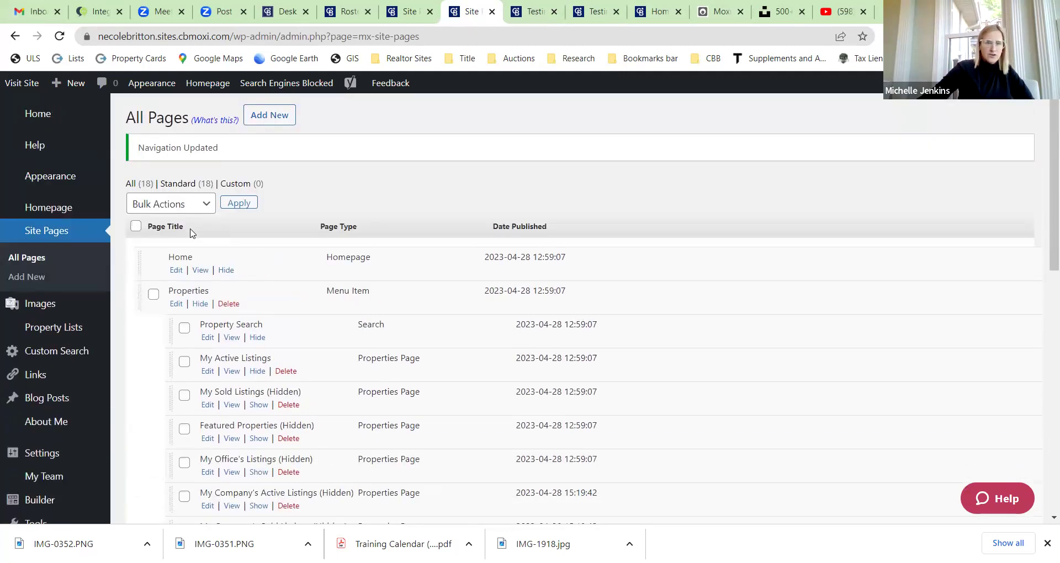
scroll(153, 218, down, 1)
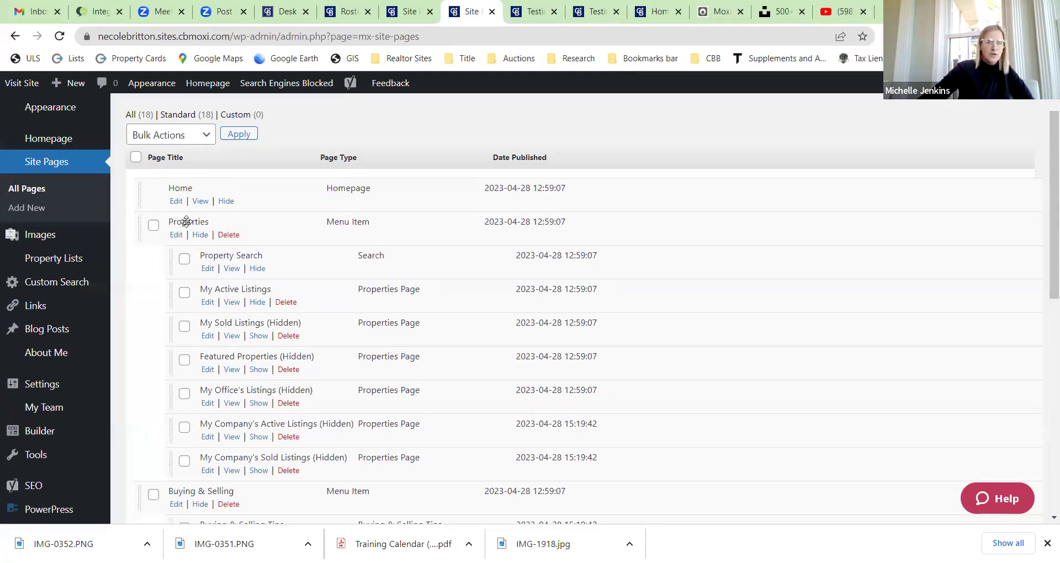
scroll(208, 145, down, 1)
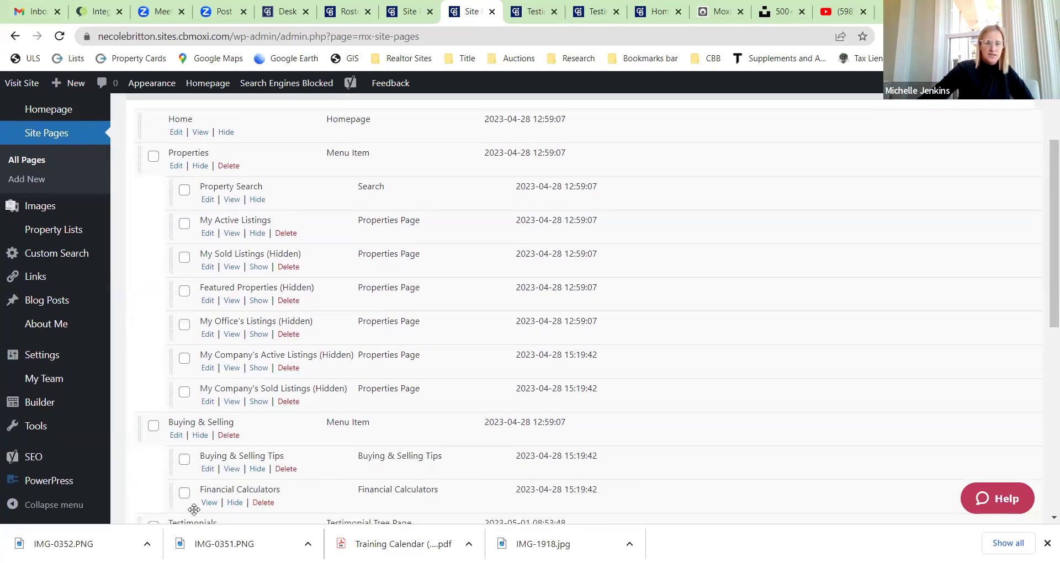
Step: Check which pages the Properties and Buying & Selling menus contain on the agent's live site
click(528, 6)
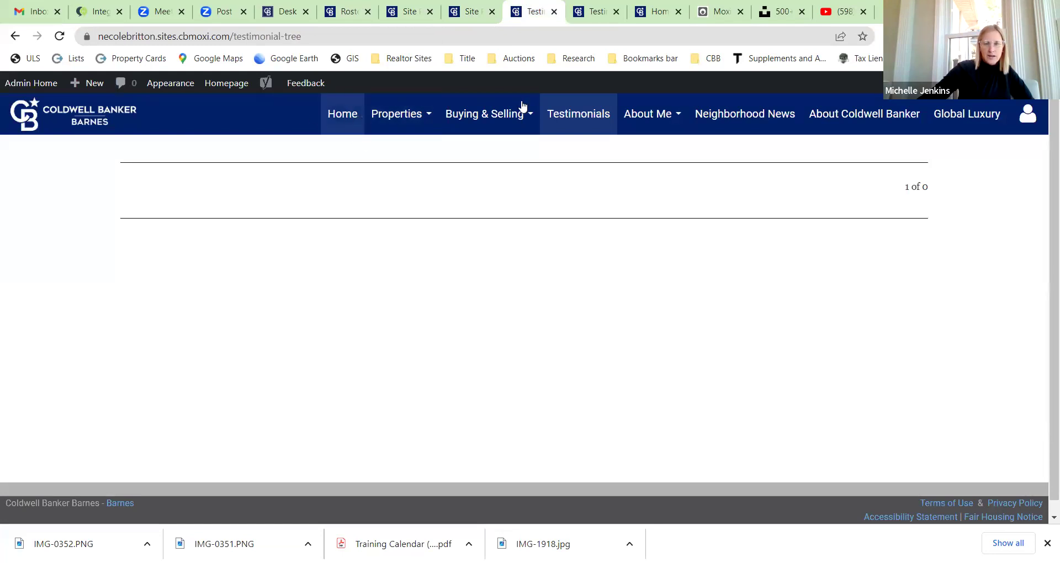
click(525, 107)
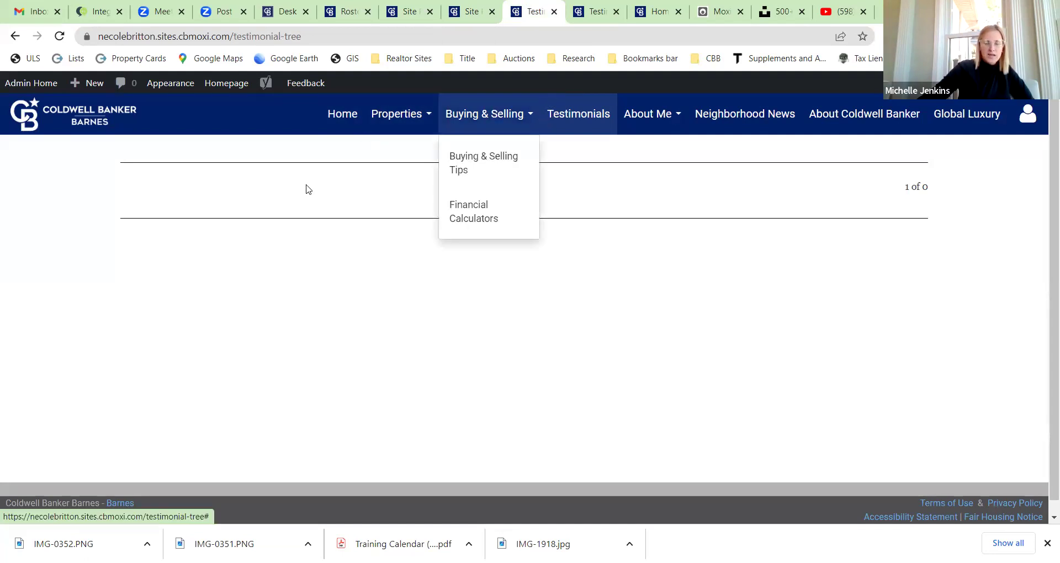
click(308, 190)
click(428, 113)
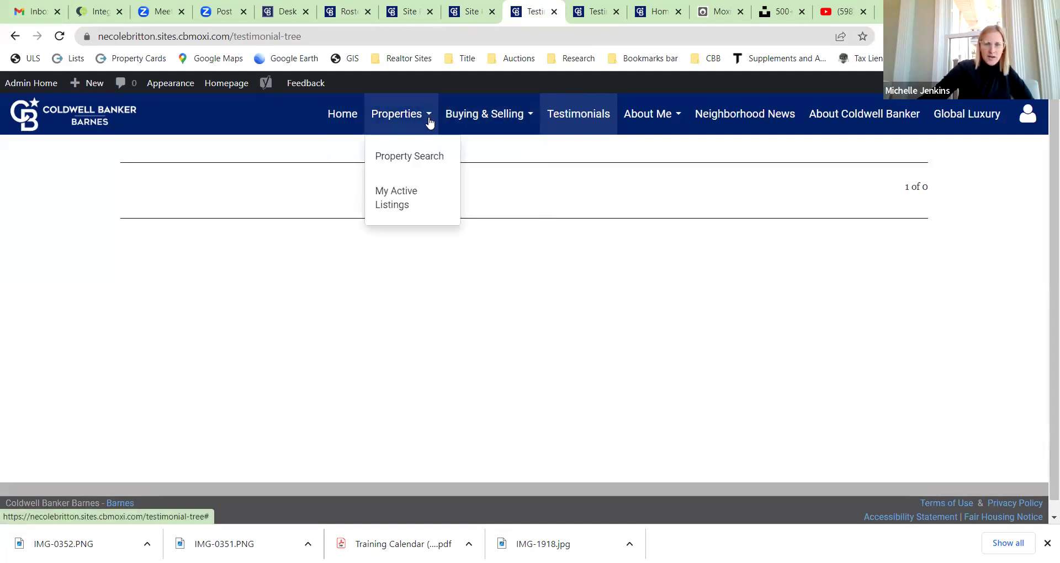
click(485, 124)
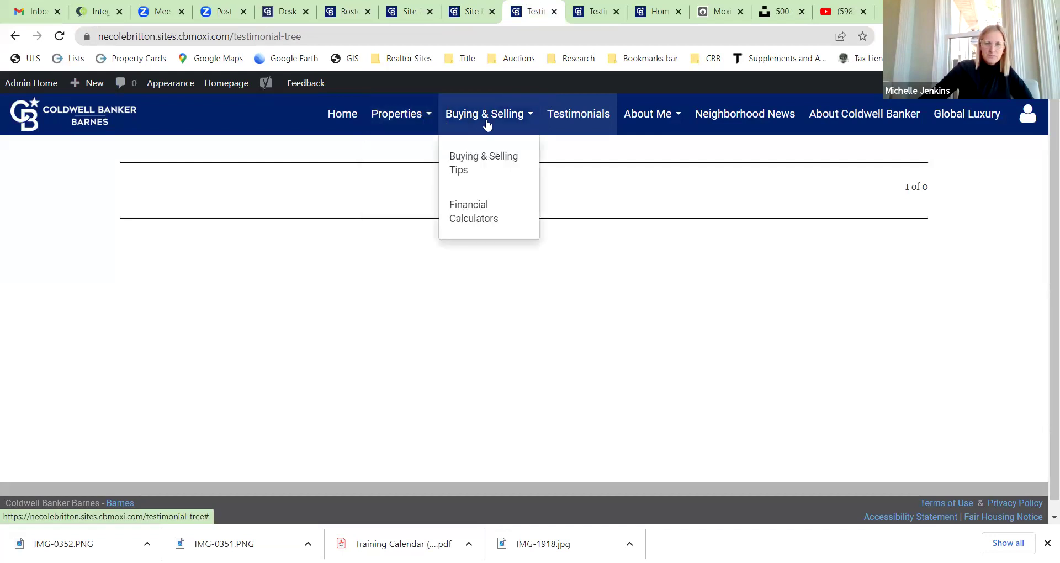
click(394, 120)
click(474, 123)
click(428, 115)
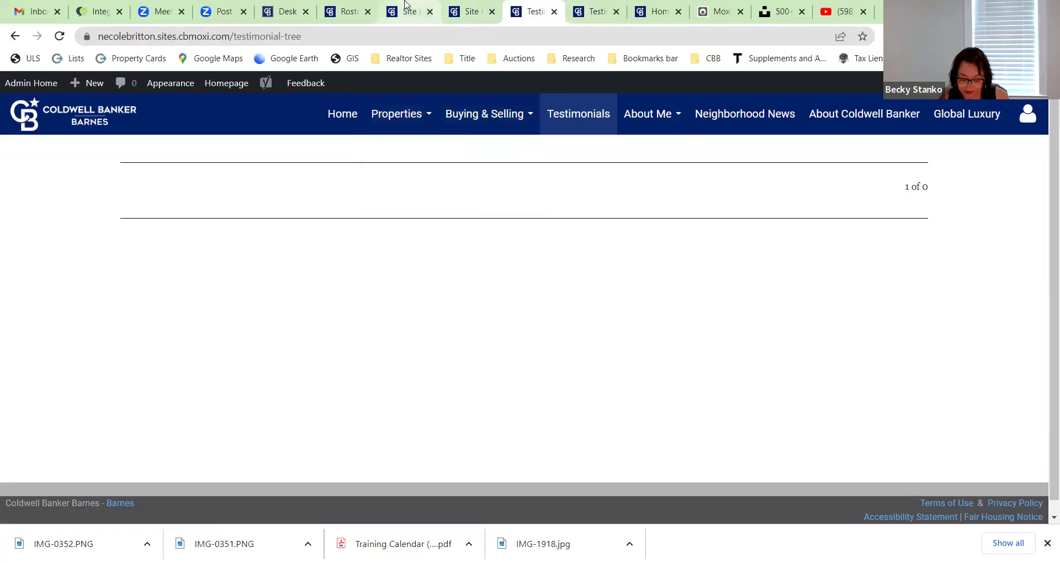
Step: In All Pages, show the hidden My Sold Listings and Featured Properties pages under Properties and publish the navigation change
click(409, 11)
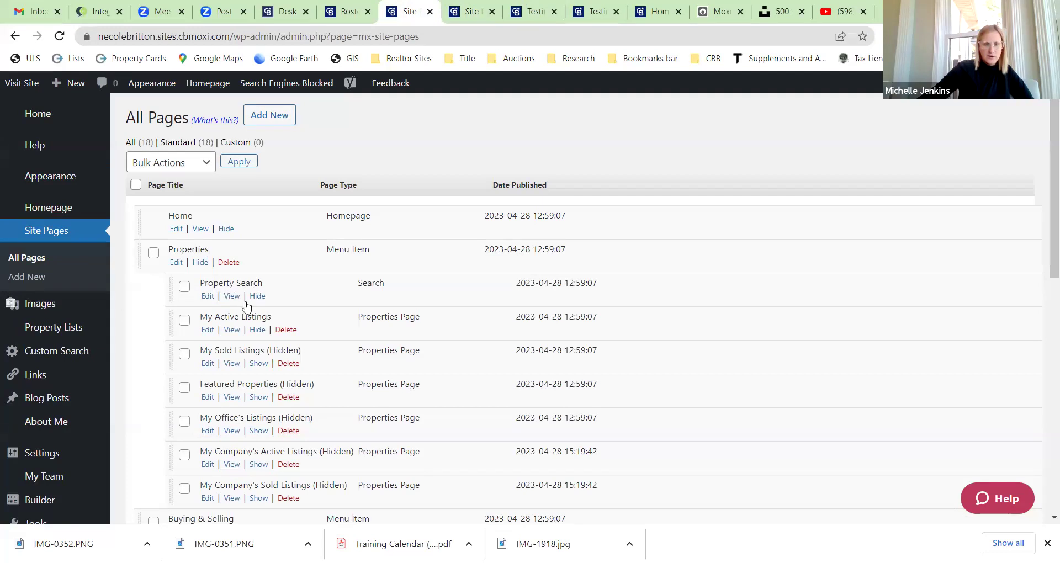
scroll(288, 285, down, 1)
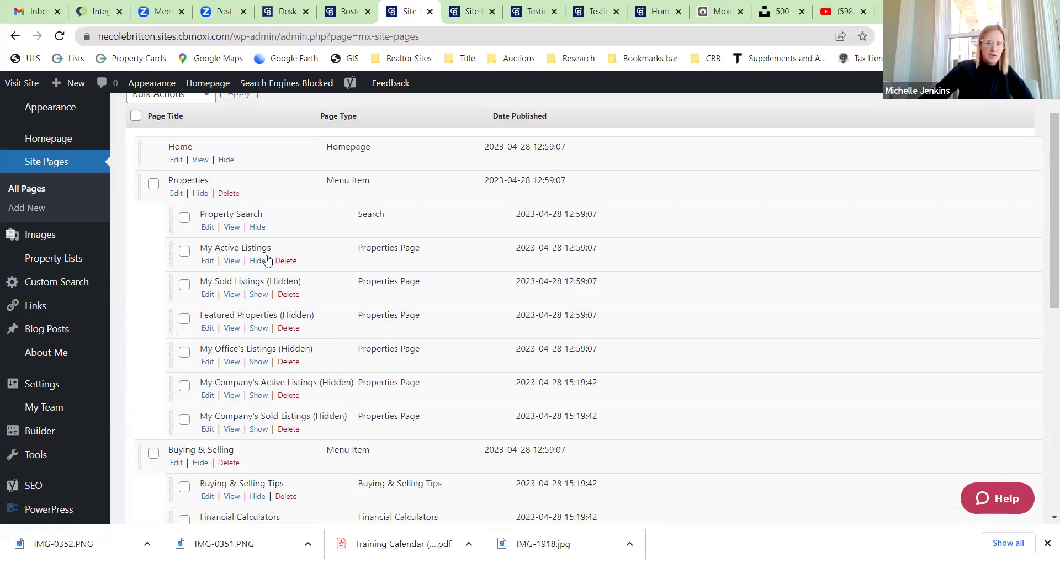
click(258, 294)
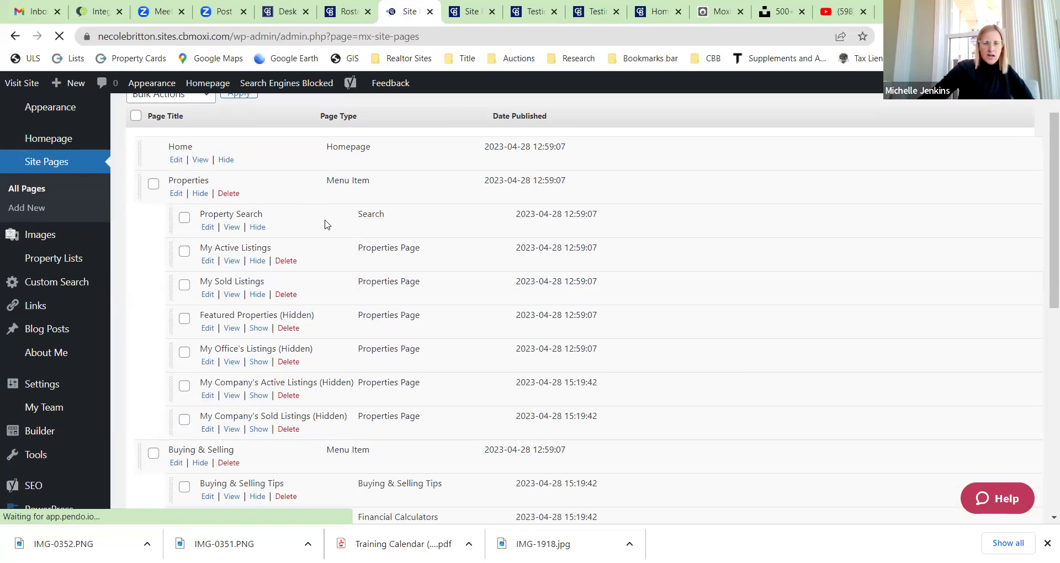
scroll(326, 224, down, 2)
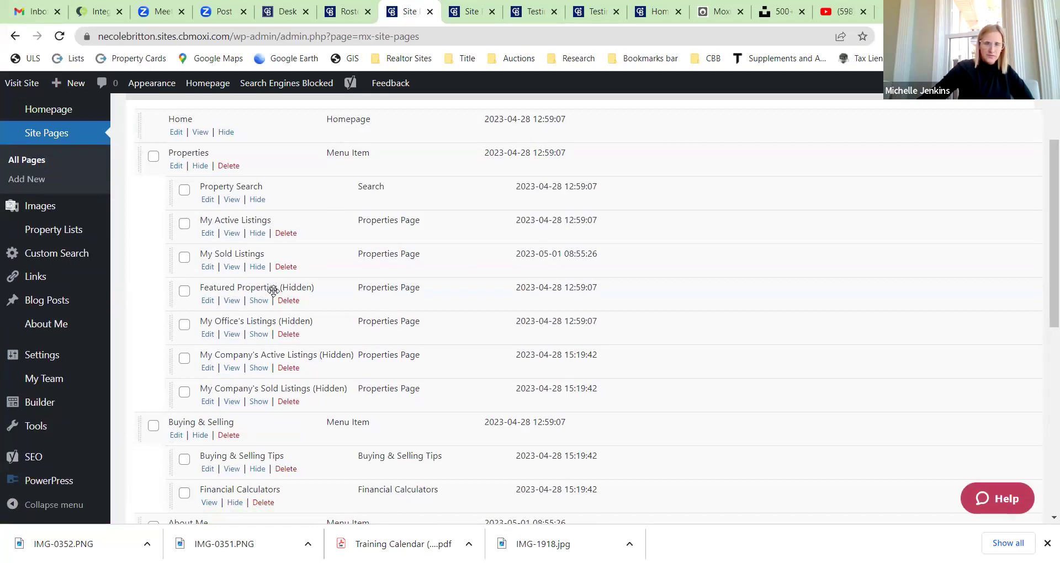
click(255, 301)
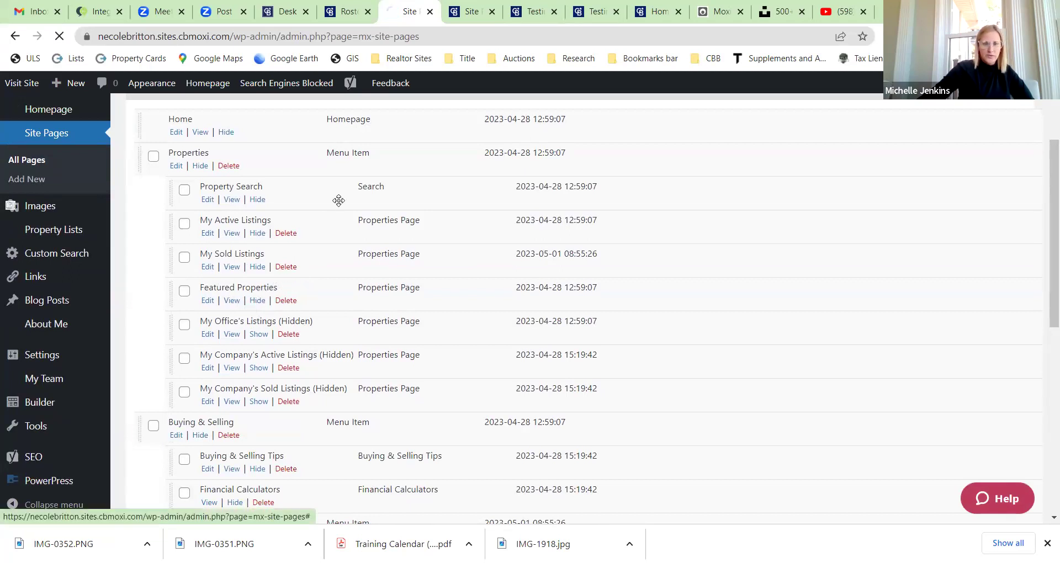
scroll(331, 210, down, 1)
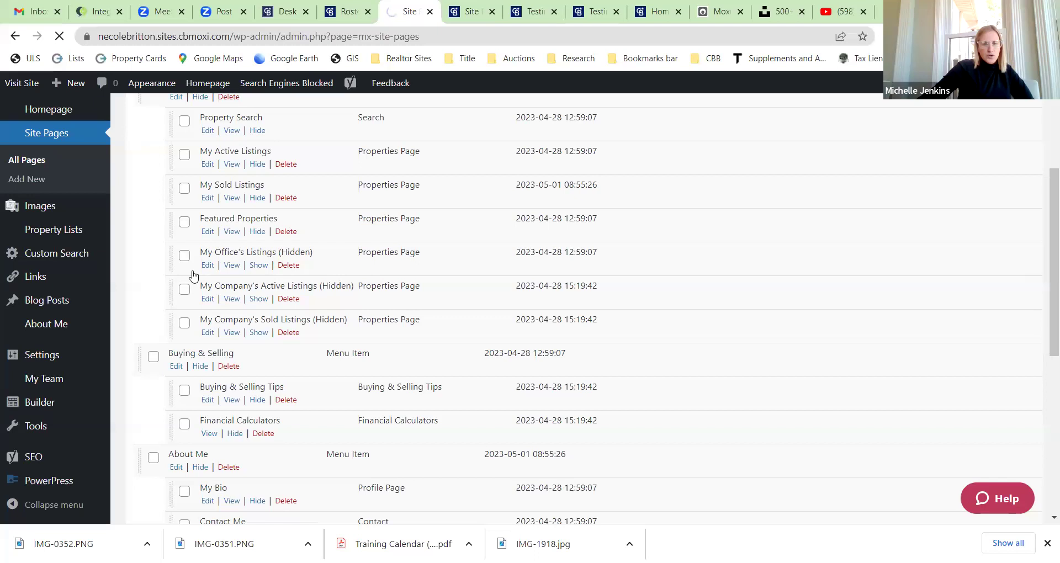
scroll(243, 237, down, 2)
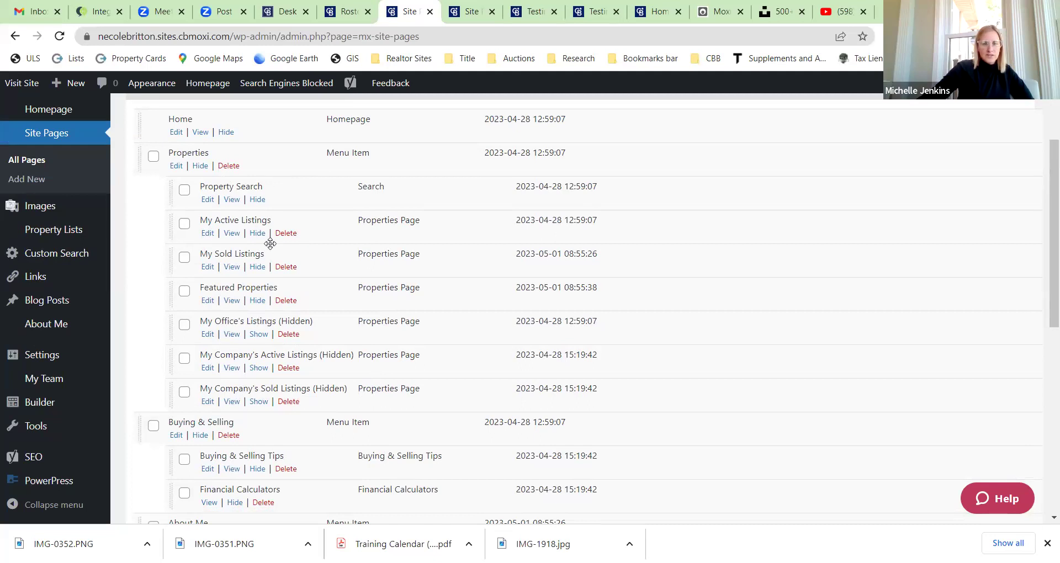
scroll(267, 184, down, 1)
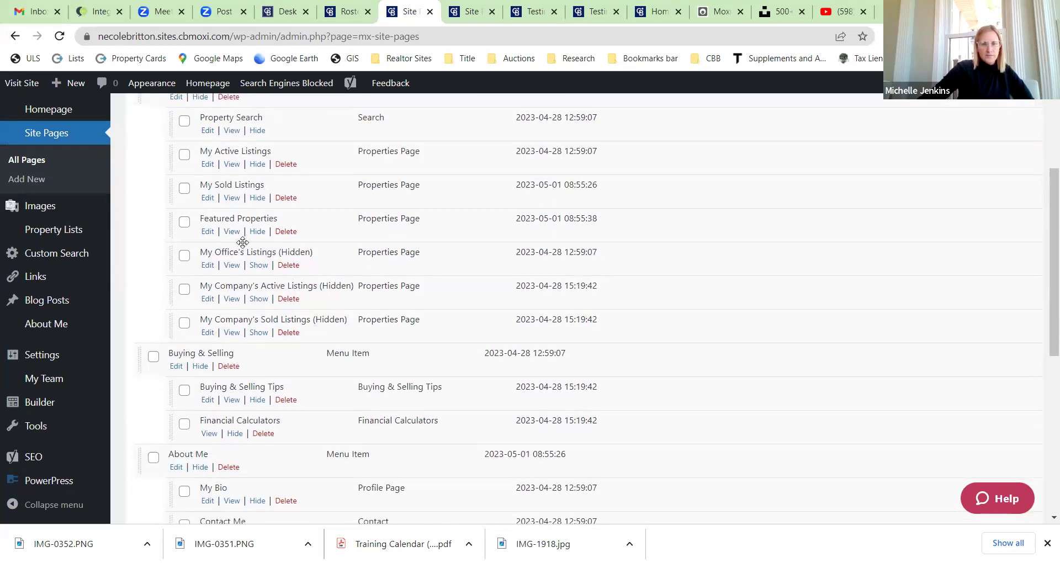
scroll(809, 326, down, 5)
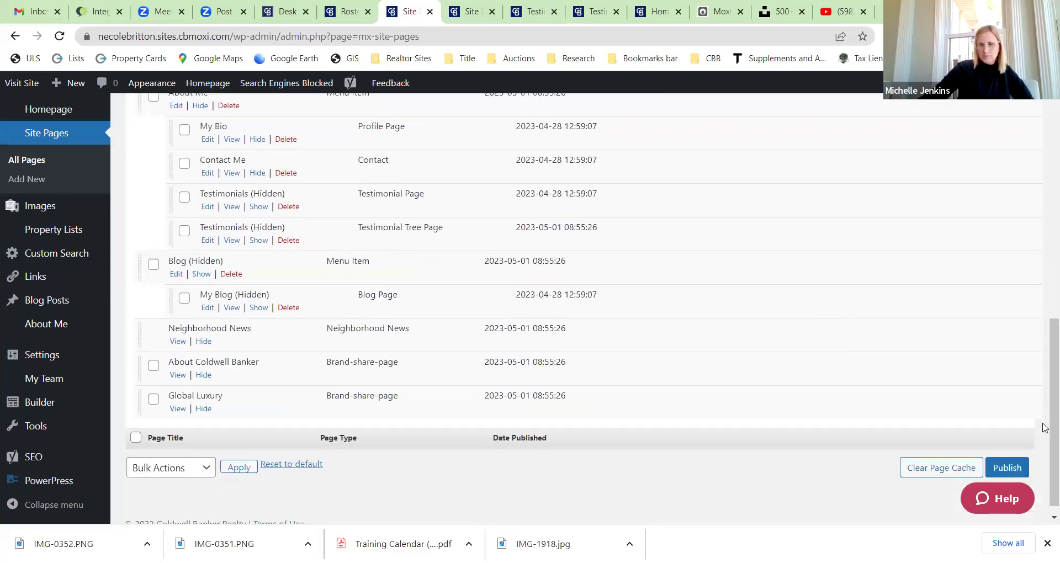
click(1010, 454)
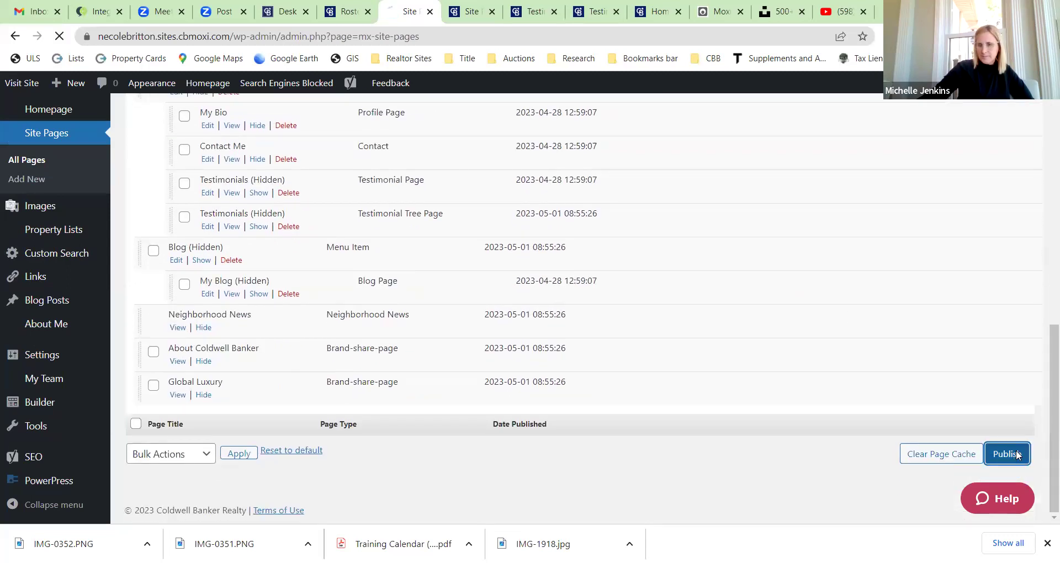
Step: Reload the agent's live site and check the pages in the Properties menu
click(469, 8)
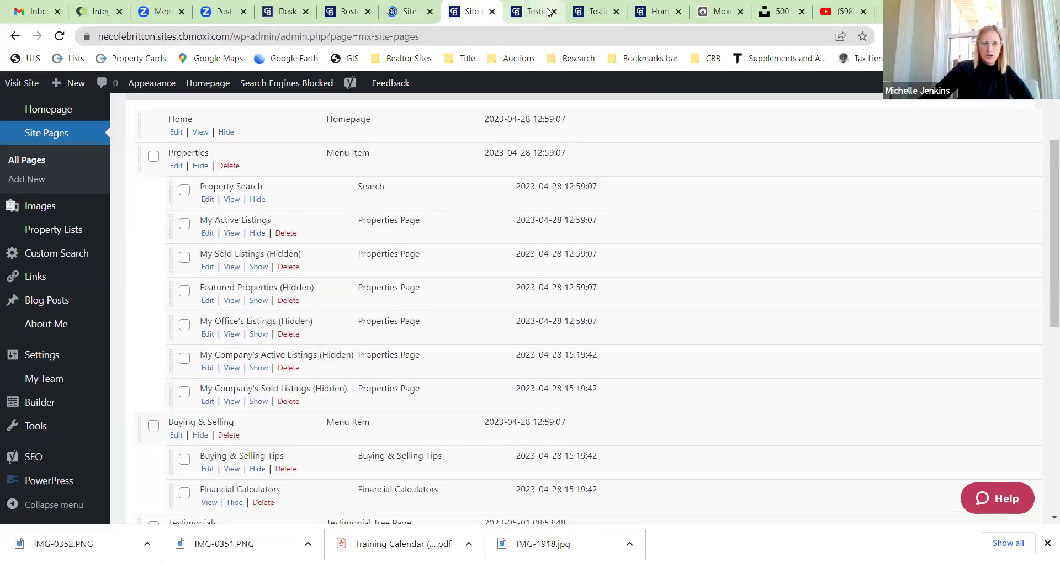
click(531, 11)
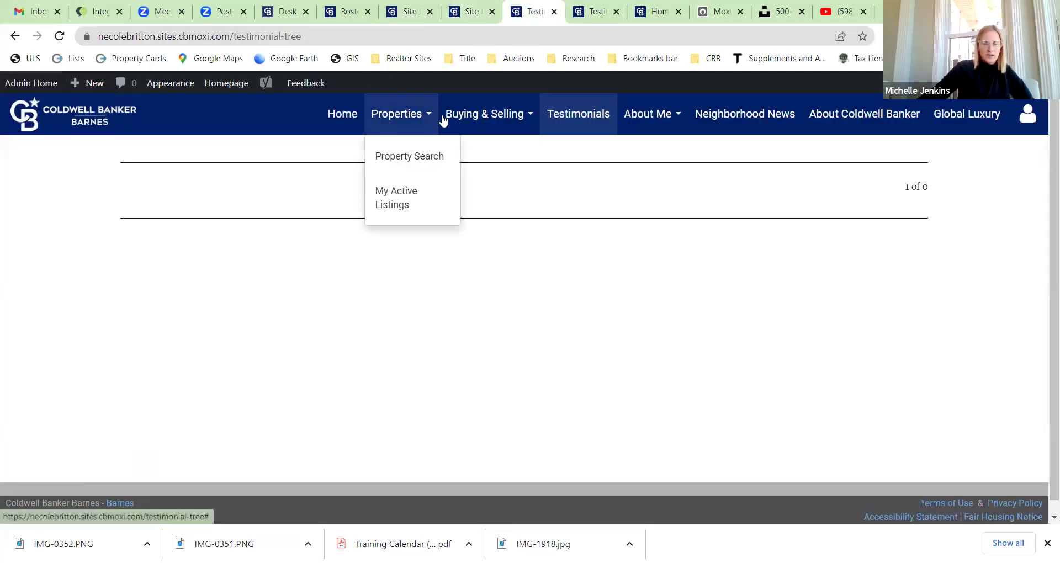
key(F5)
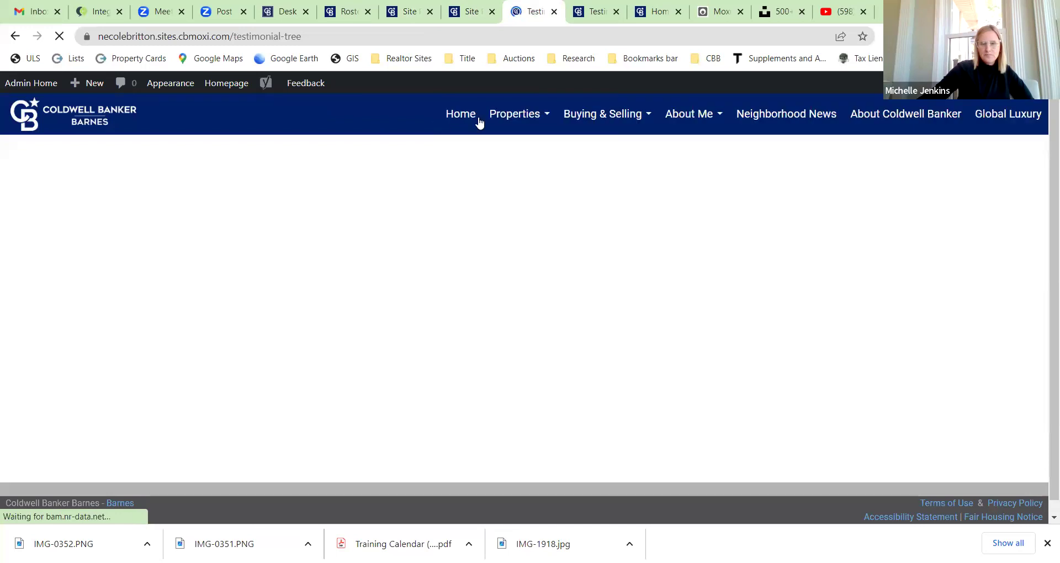
mouse_move(519, 131)
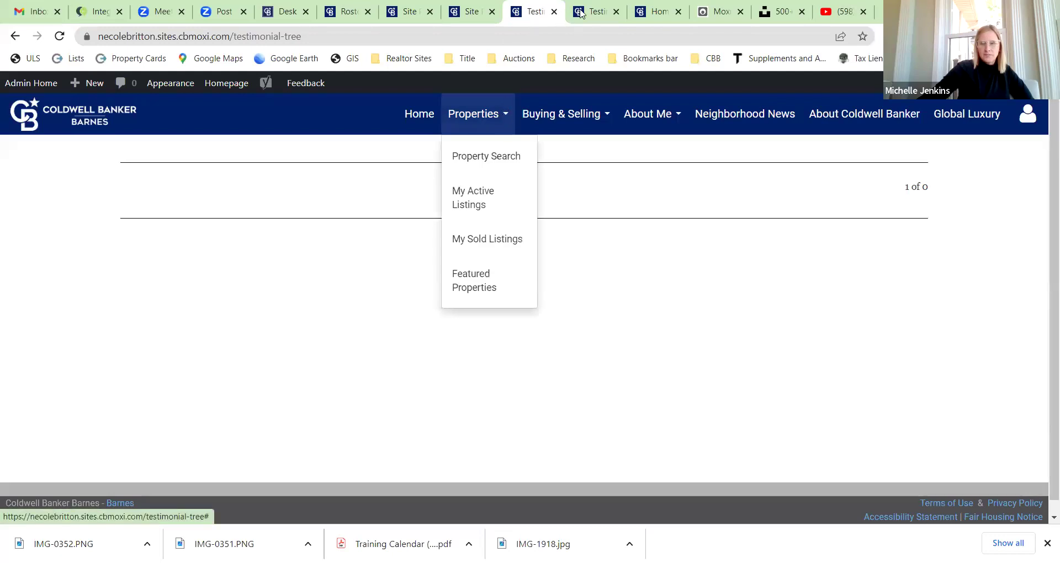
Step: Compare the navigation on the other agent's testimonials site, and hide the Global Luxury page in the agent's All Pages list
click(581, 13)
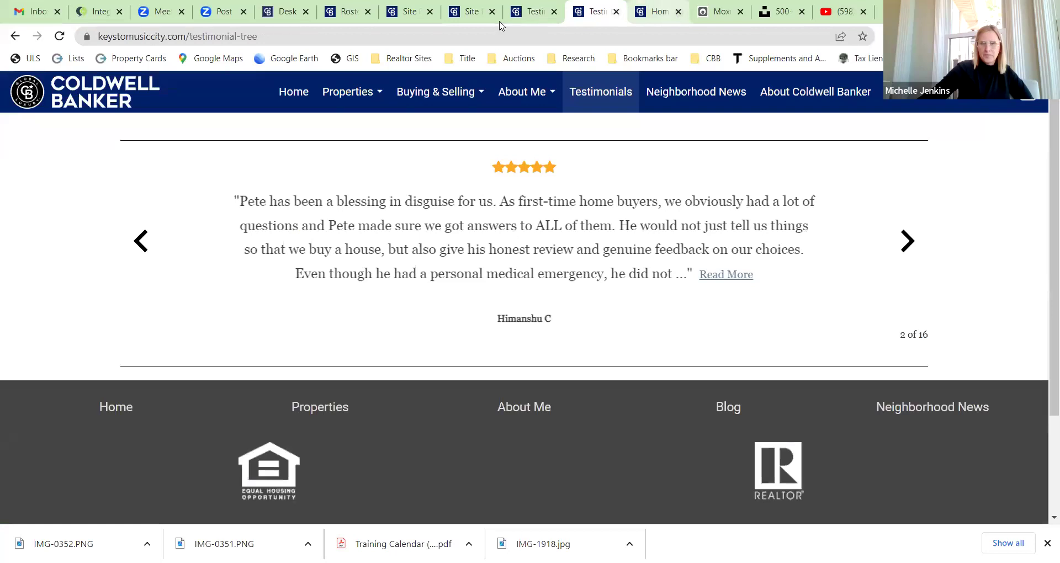
click(410, 11)
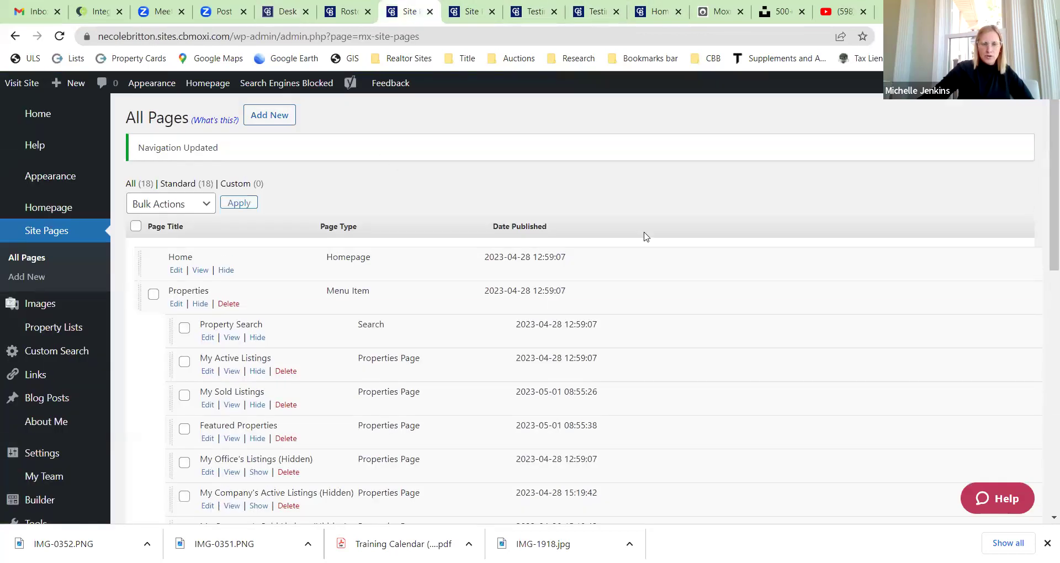
scroll(653, 232, down, 10)
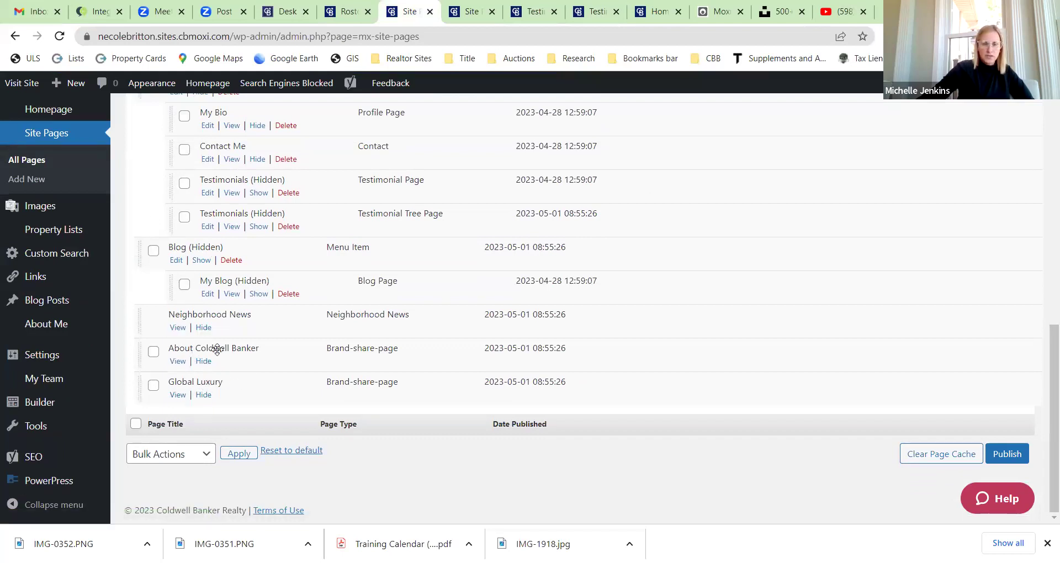
click(203, 395)
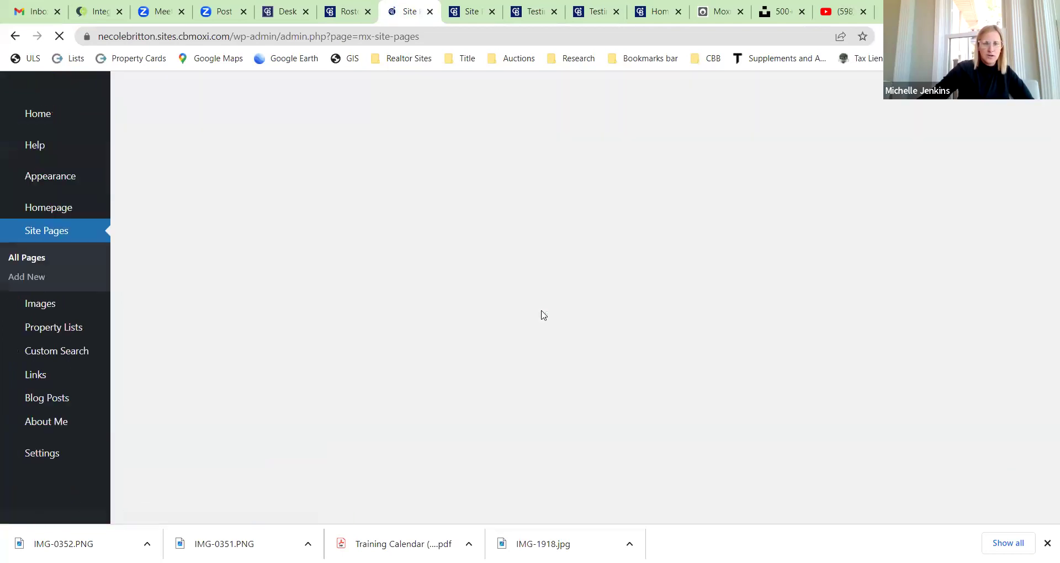
Step: Reorder the About Me menu so My Bio sits directly below Contact Me, and publish the navigation change
scroll(544, 299, down, 10)
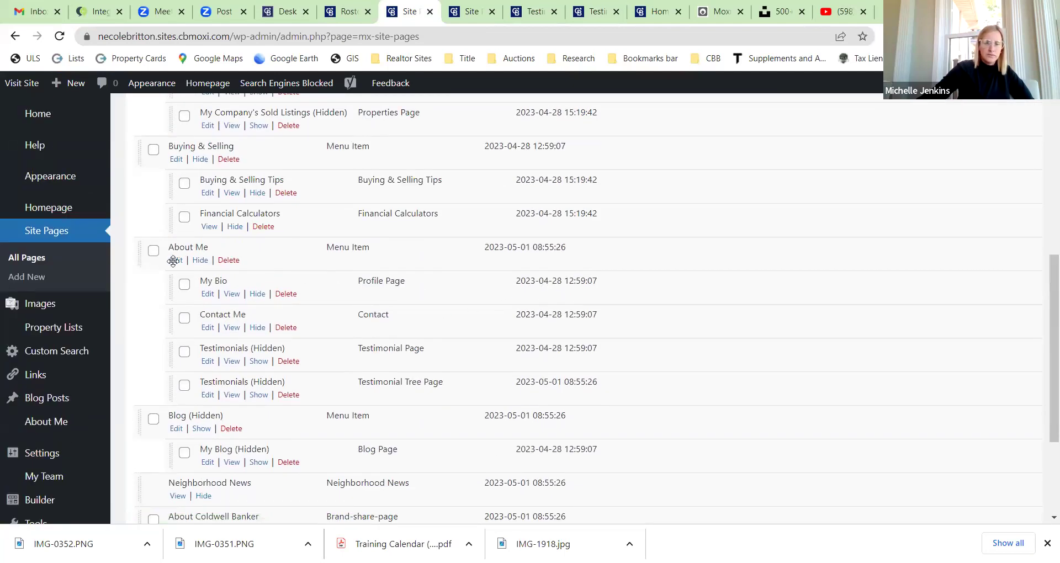
drag(217, 280, 182, 244)
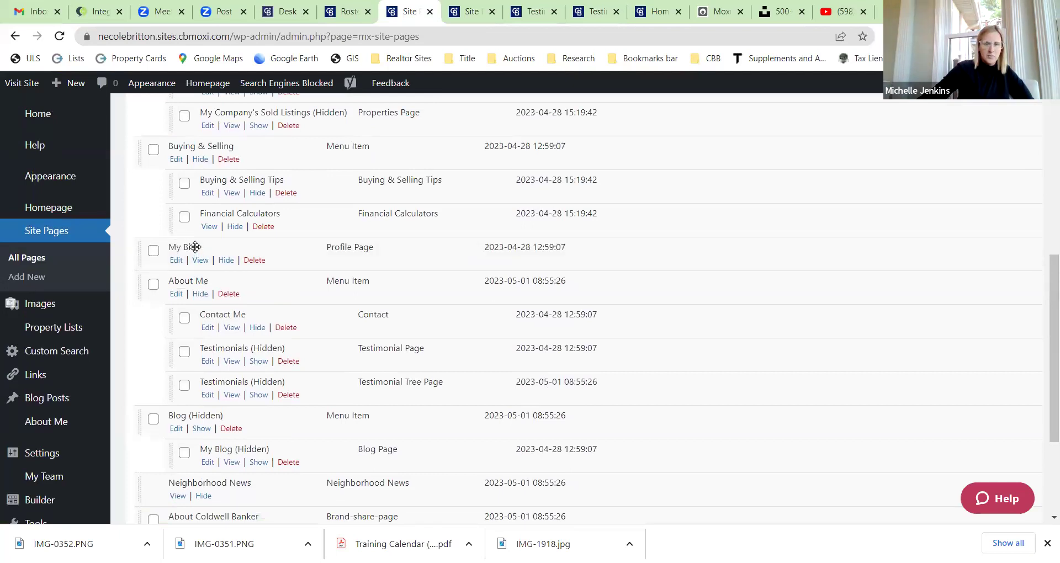
drag(195, 247, 191, 293)
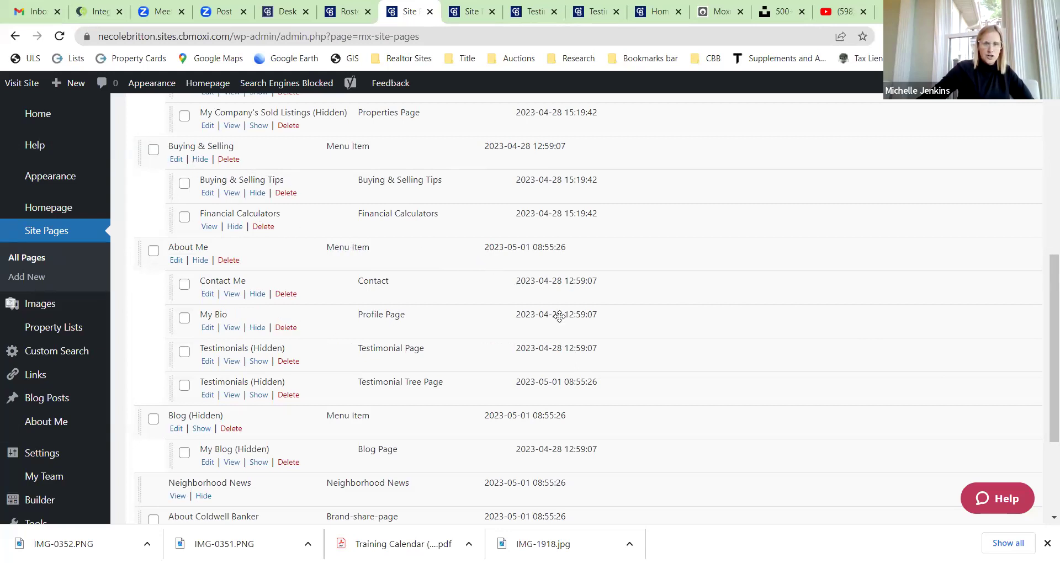
scroll(750, 246, down, 3)
click(1015, 453)
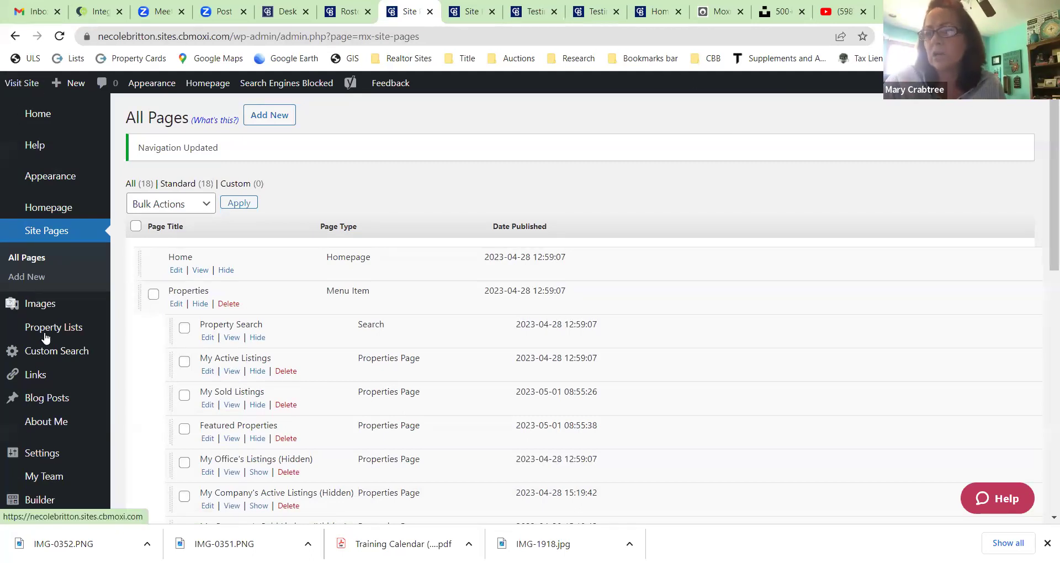
Step: Open the Property Lists overview and open the Featured Properties list to view its feed options
mouse_move(46, 338)
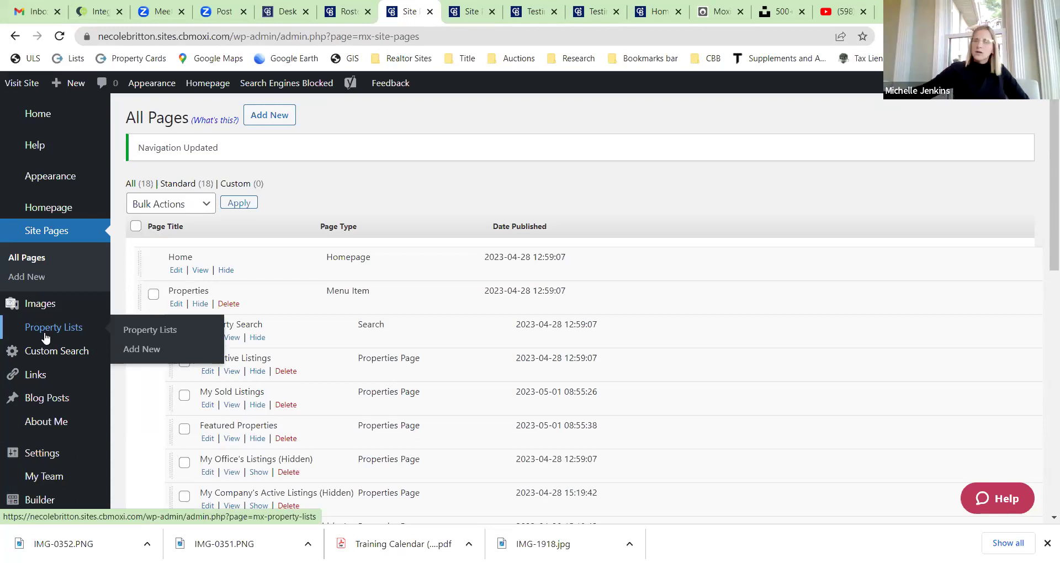
click(65, 331)
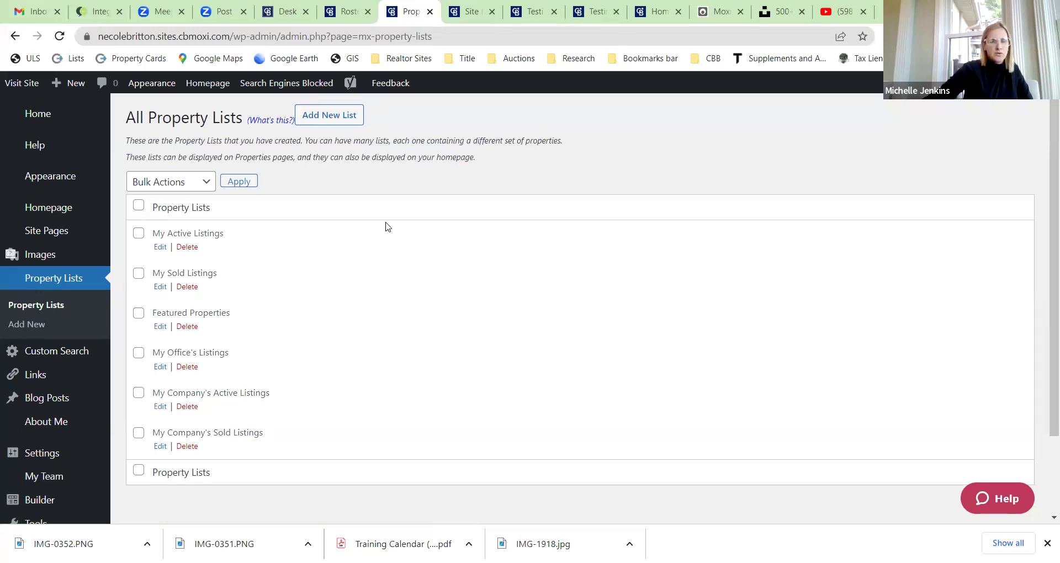
scroll(267, 238, down, 2)
scroll(269, 240, up, 2)
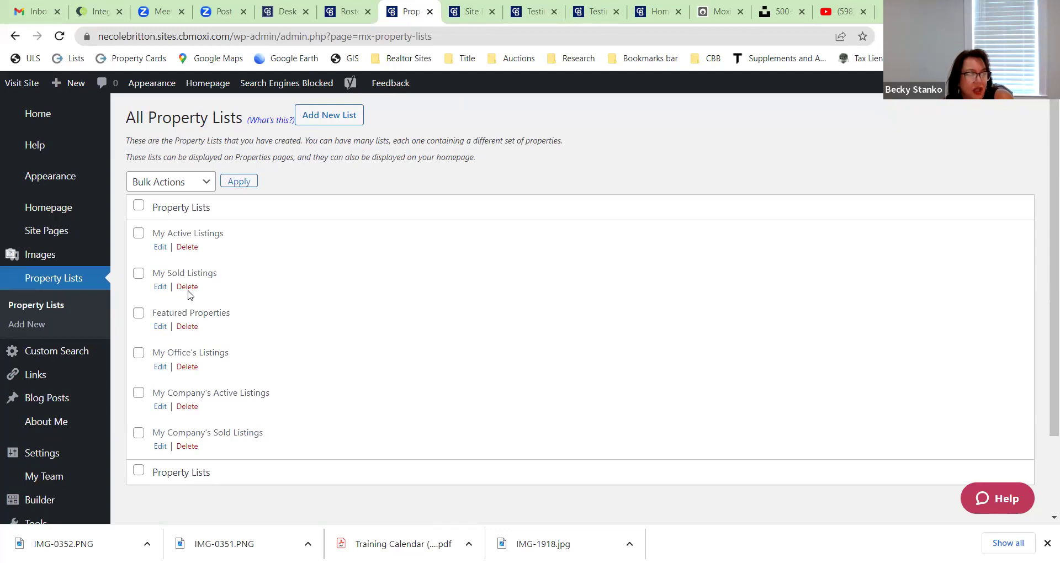
click(157, 328)
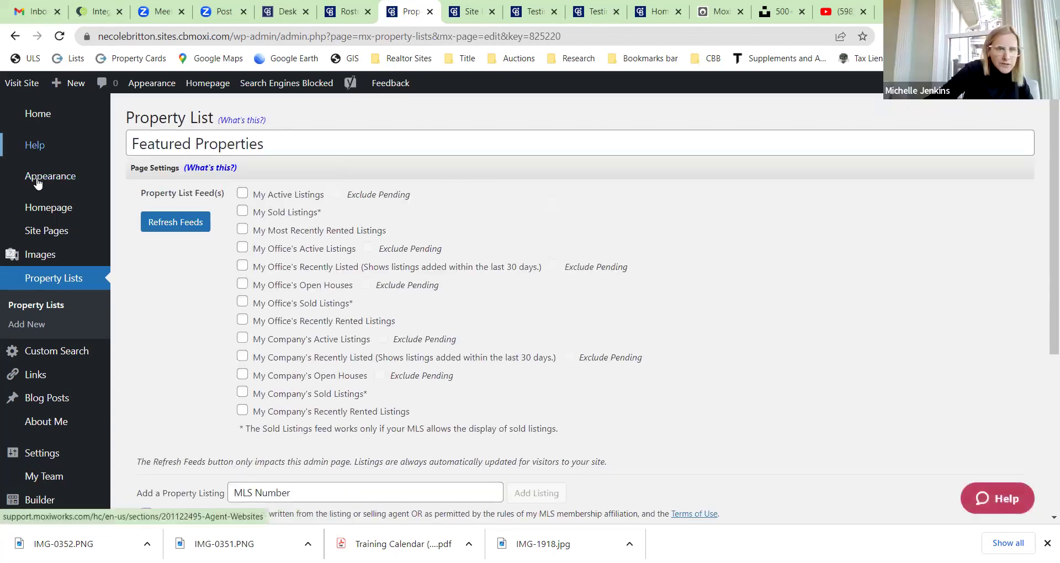
Step: In the Homepage settings, examine the Featured Properties module's property list and number of properties to display
click(54, 212)
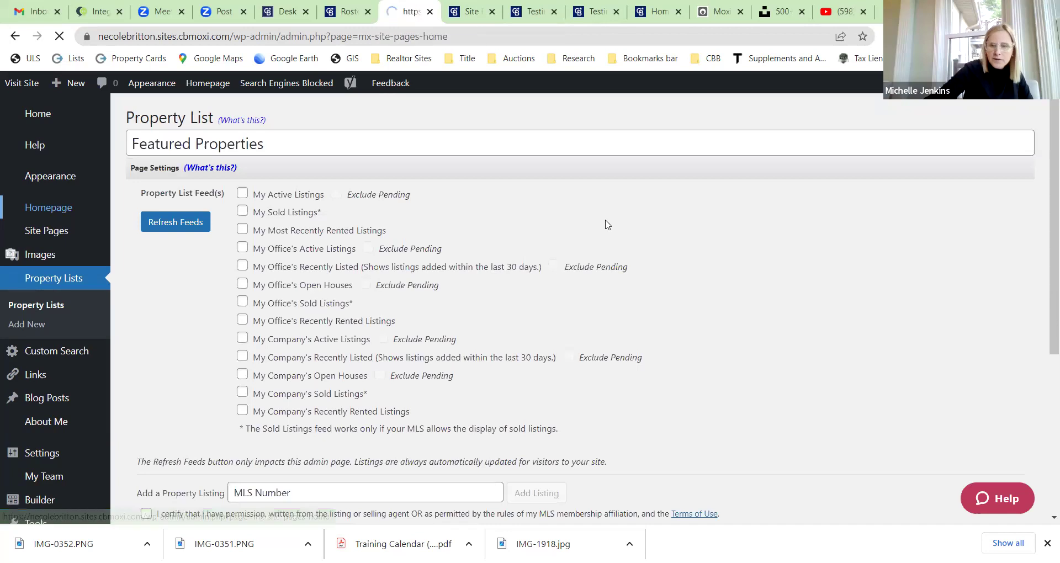
scroll(471, 260, down, 12)
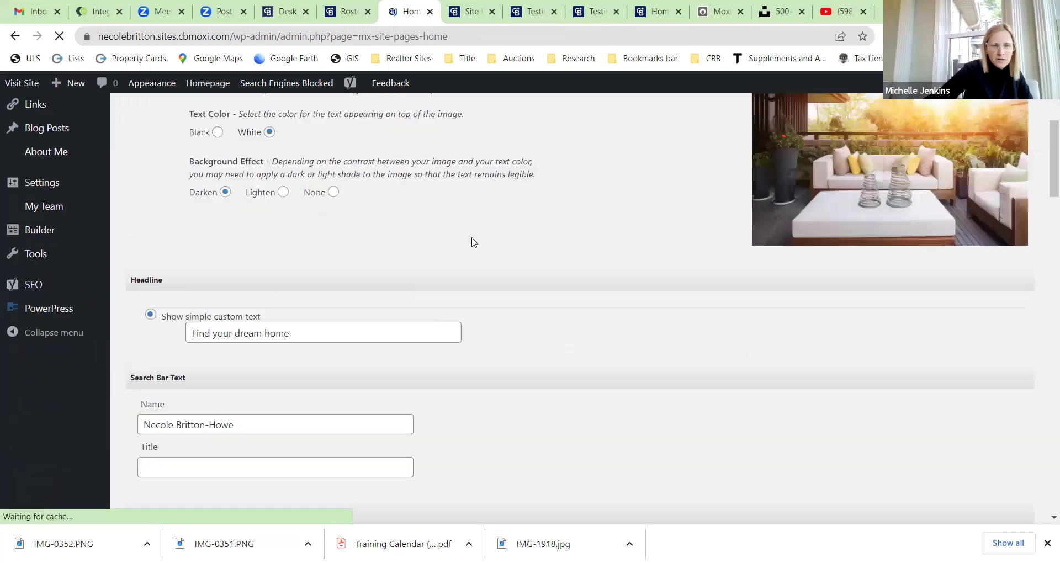
scroll(473, 242, down, 15)
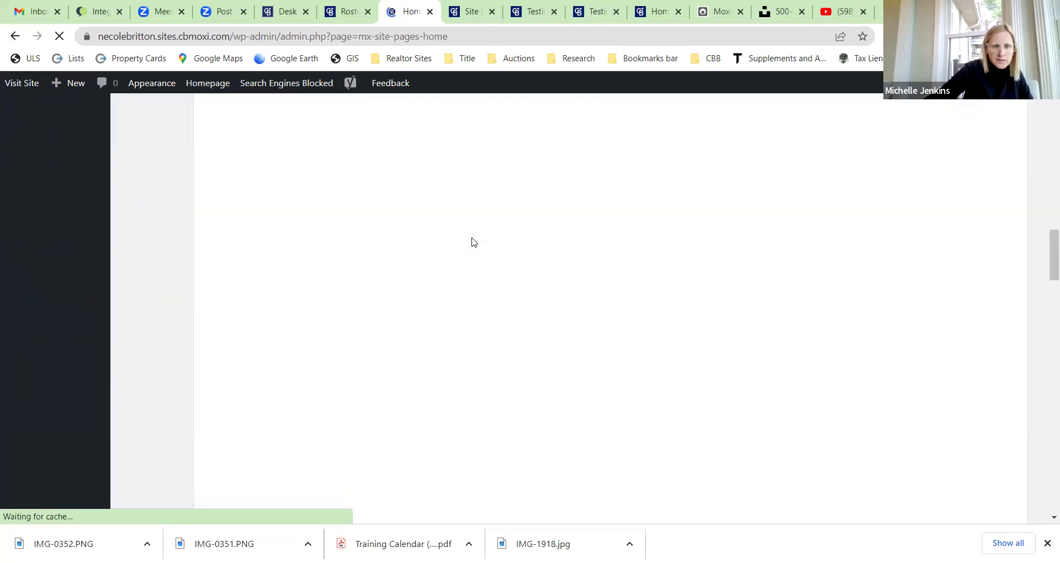
scroll(472, 240, up, 4)
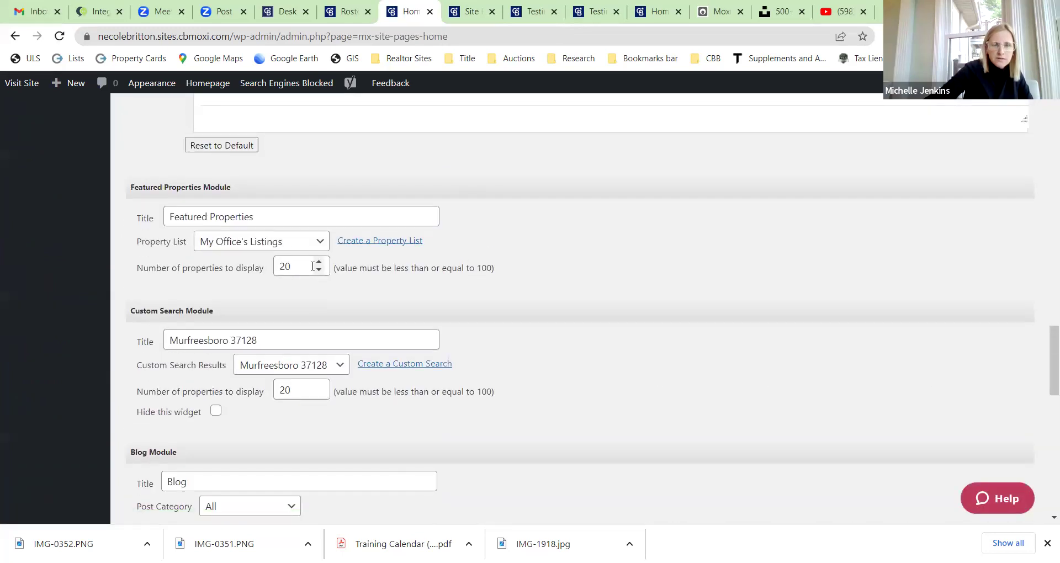
click(319, 263)
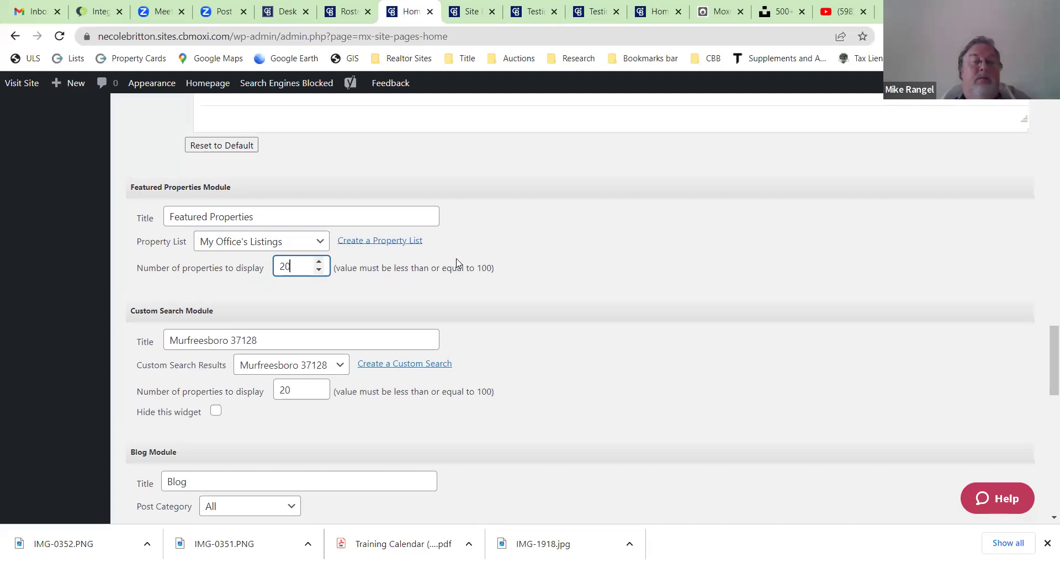
scroll(457, 263, up, 20)
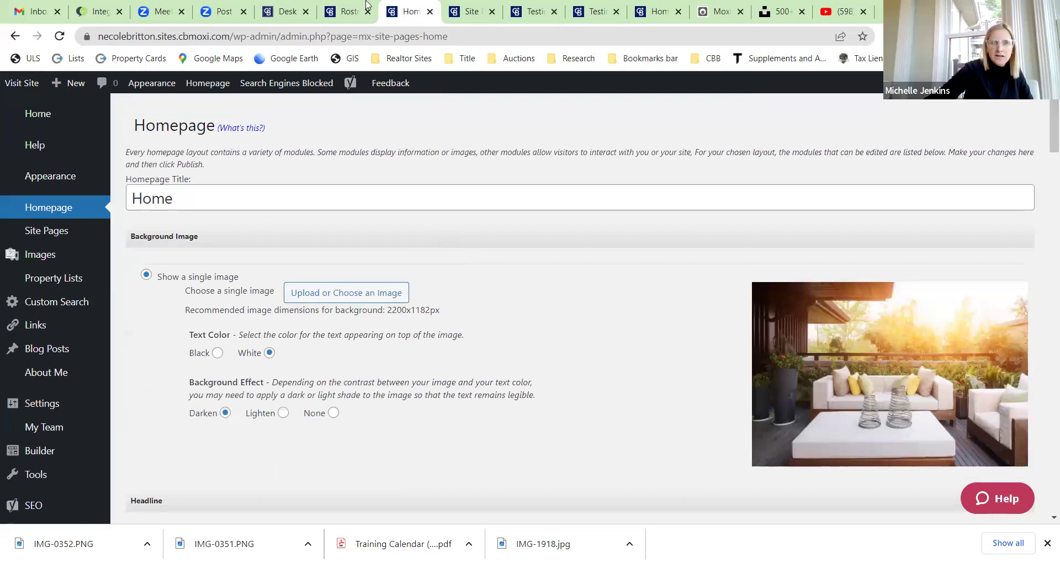
Step: Open the agent's live homepage and examine the listings in its Featured Properties section
click(347, 11)
click(412, 6)
click(471, 11)
click(540, 10)
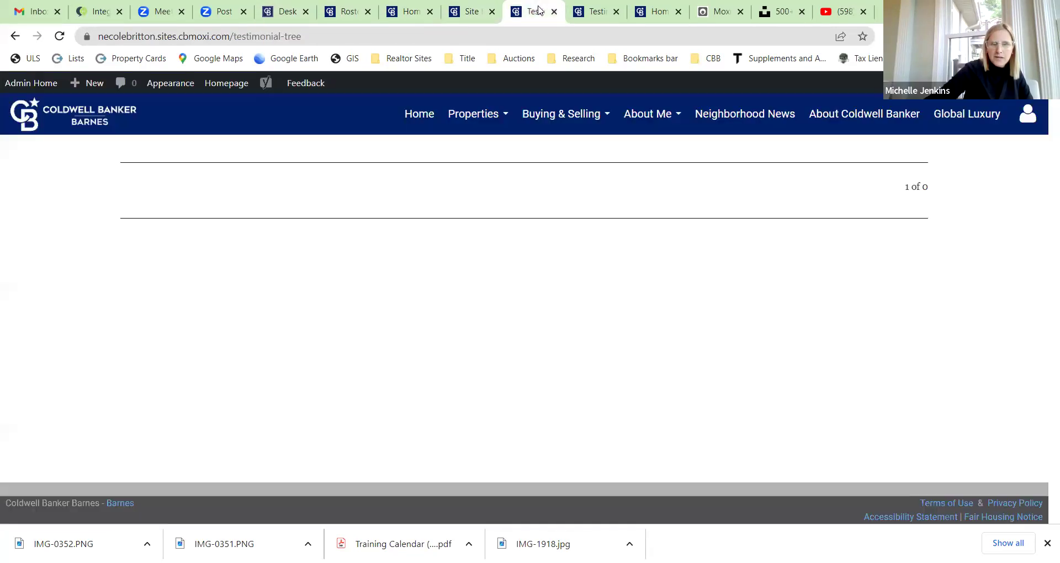
click(128, 125)
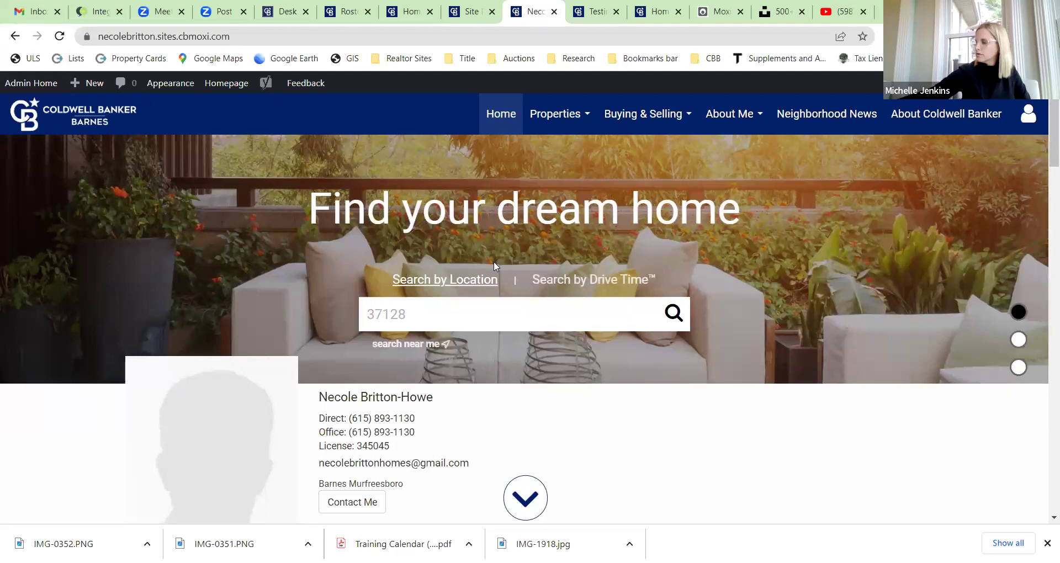
scroll(494, 263, down, 10)
scroll(489, 275, up, 8)
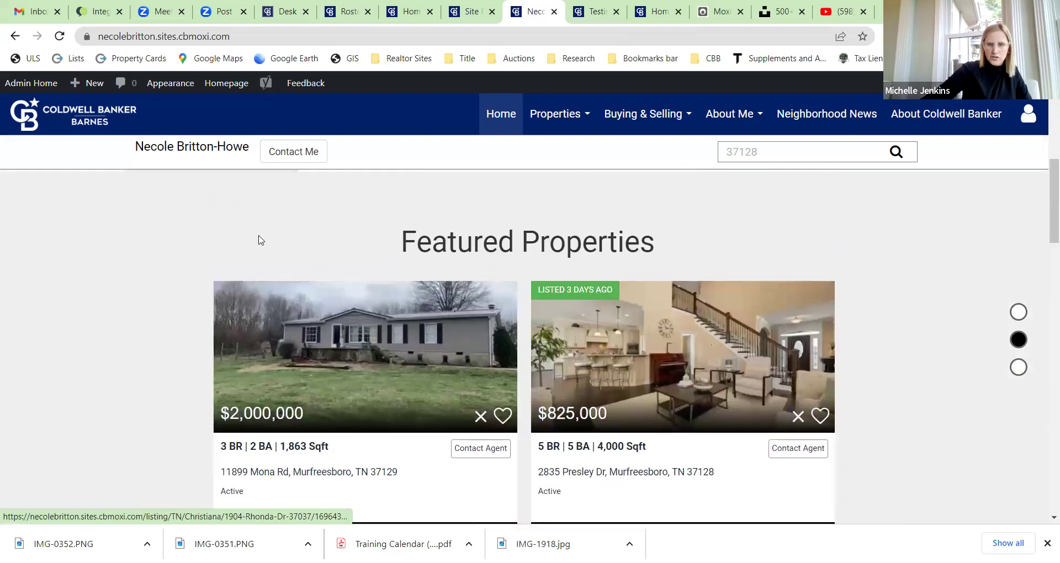
scroll(416, 345, down, 5)
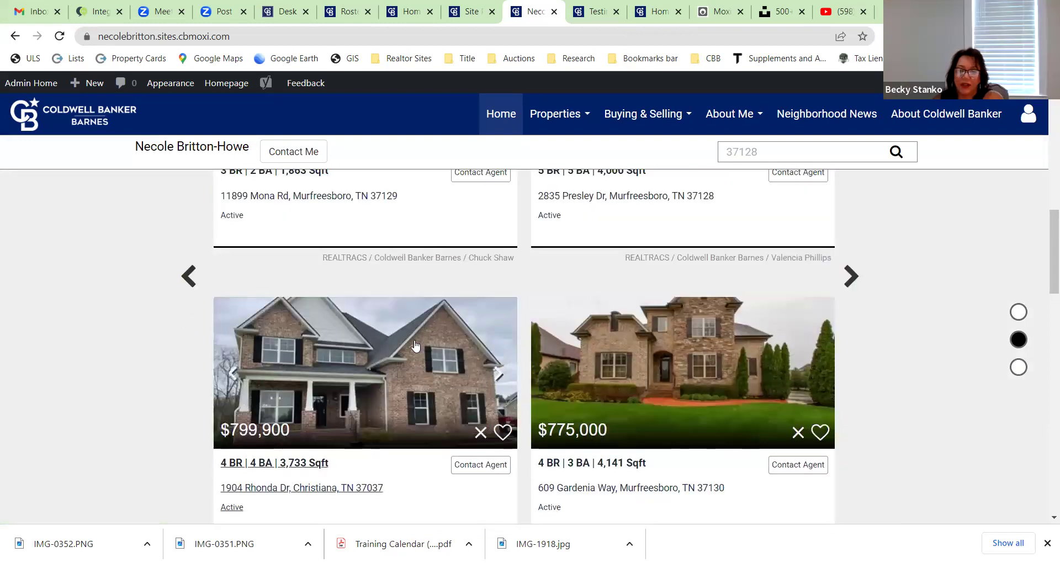
scroll(416, 345, down, 3)
scroll(776, 382, down, 2)
scroll(789, 377, up, 1)
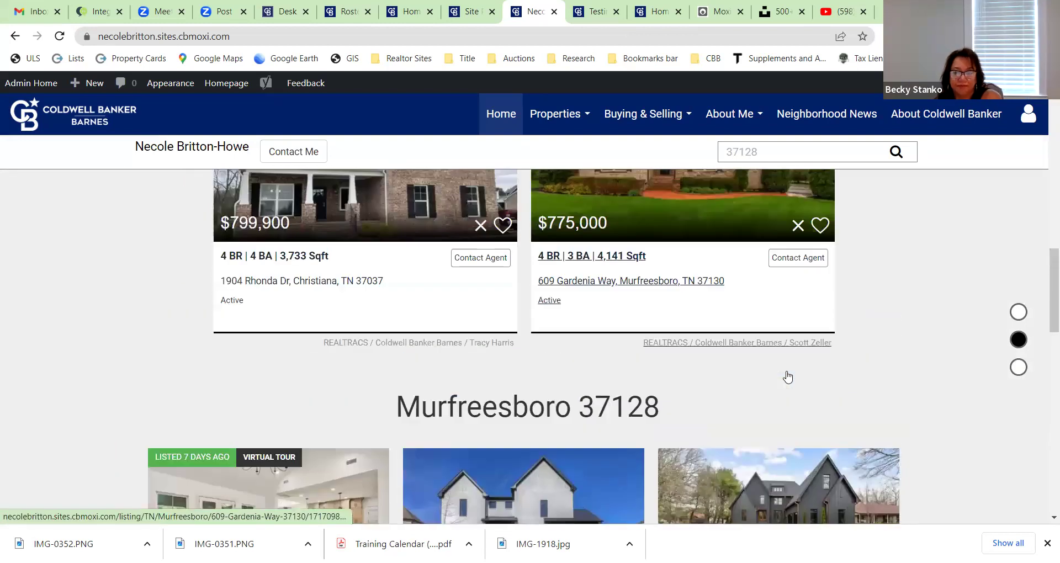
scroll(788, 377, up, 7)
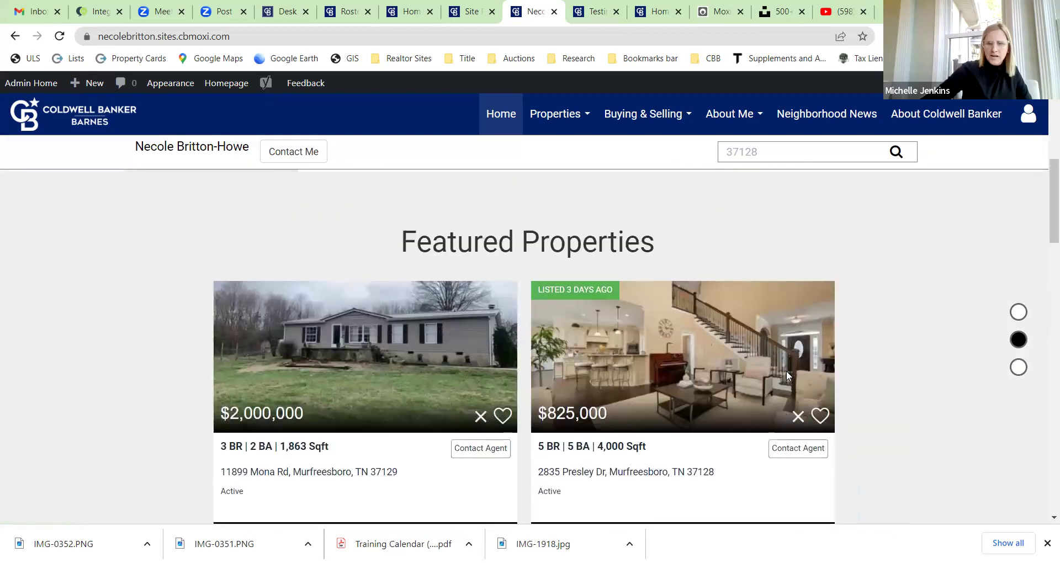
scroll(786, 374, down, 5)
scroll(380, 330, down, 3)
scroll(380, 330, up, 5)
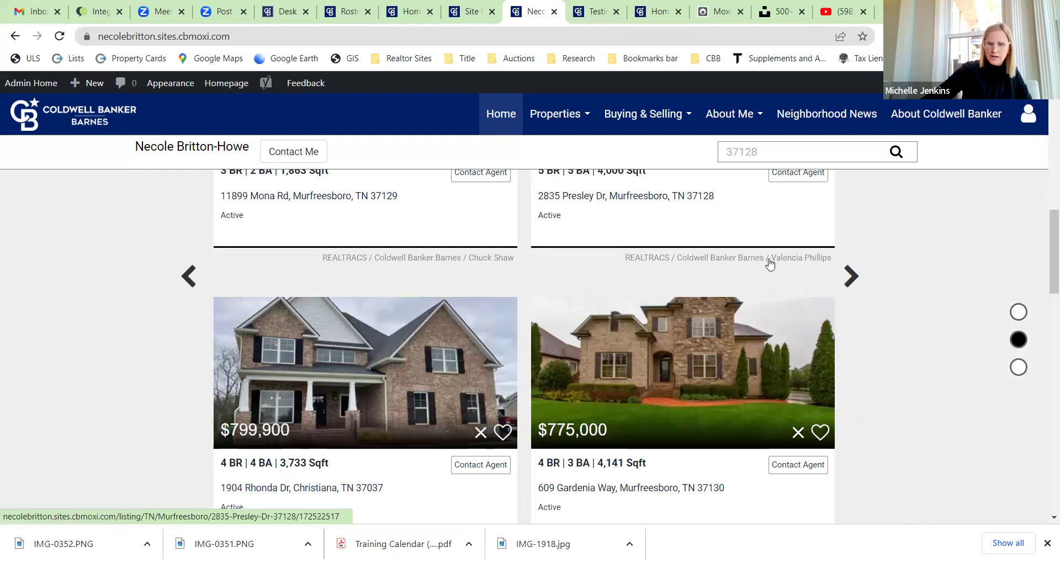
Step: Page backward and forward through the Featured Properties carousel on the live homepage
click(189, 276)
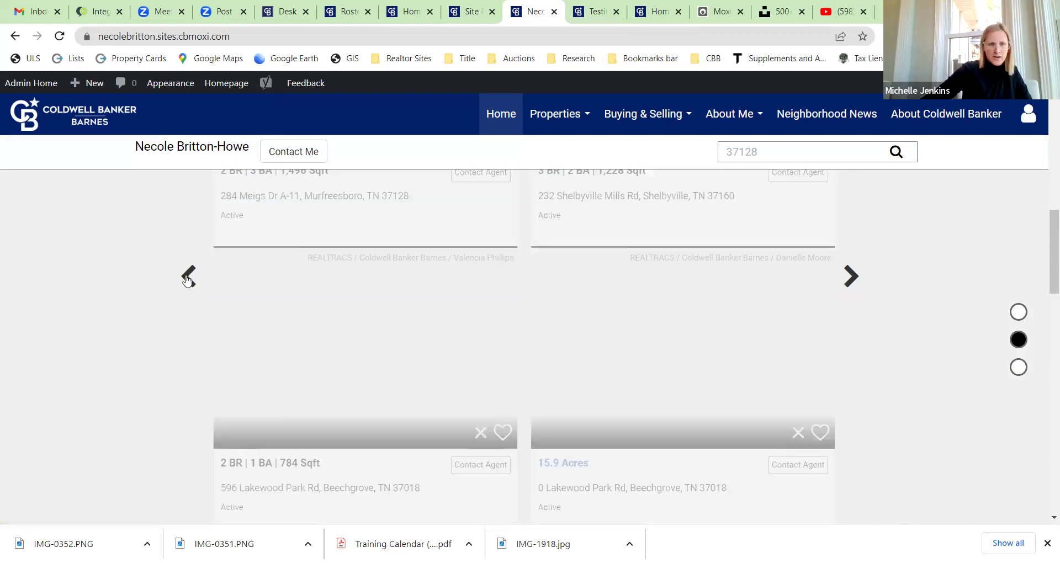
click(851, 276)
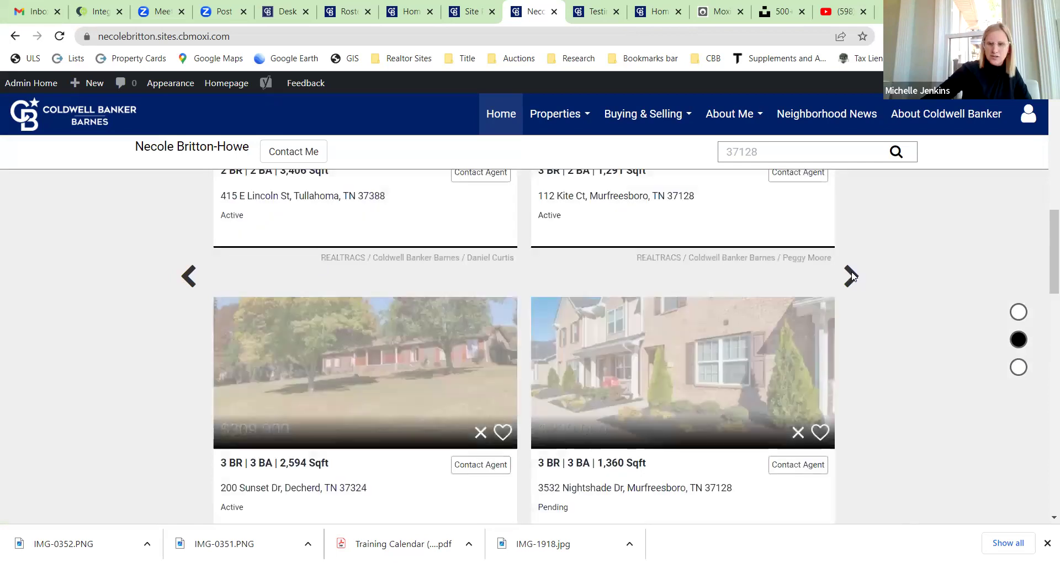
scroll(852, 340, up, 1)
click(851, 345)
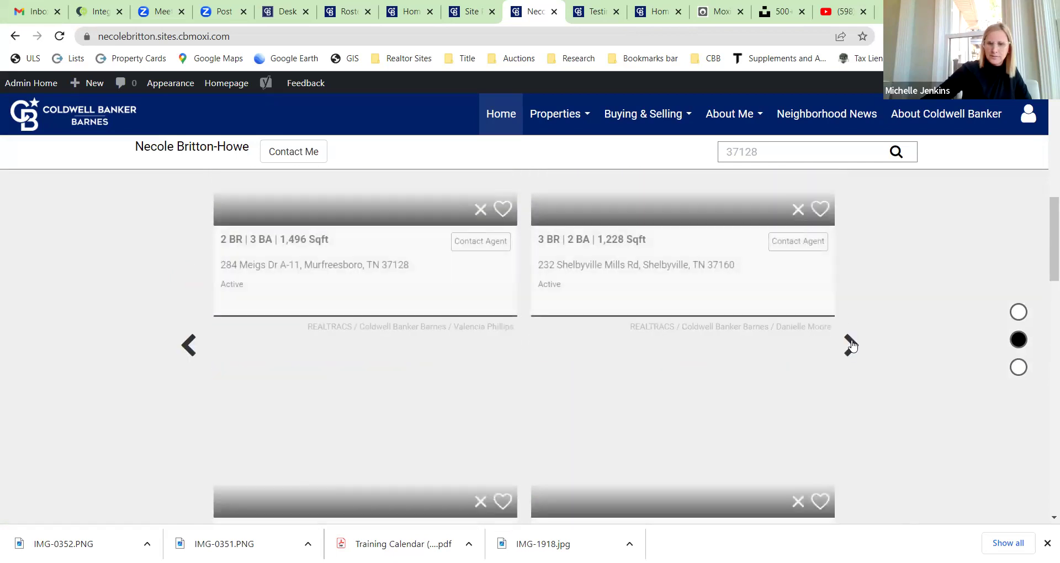
click(851, 346)
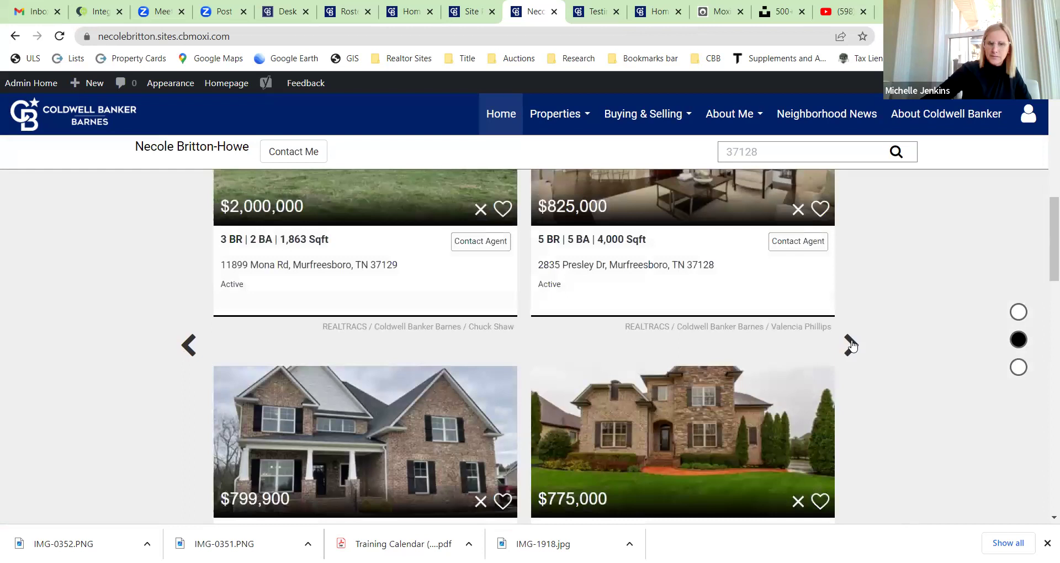
click(851, 345)
scroll(843, 324, up, 10)
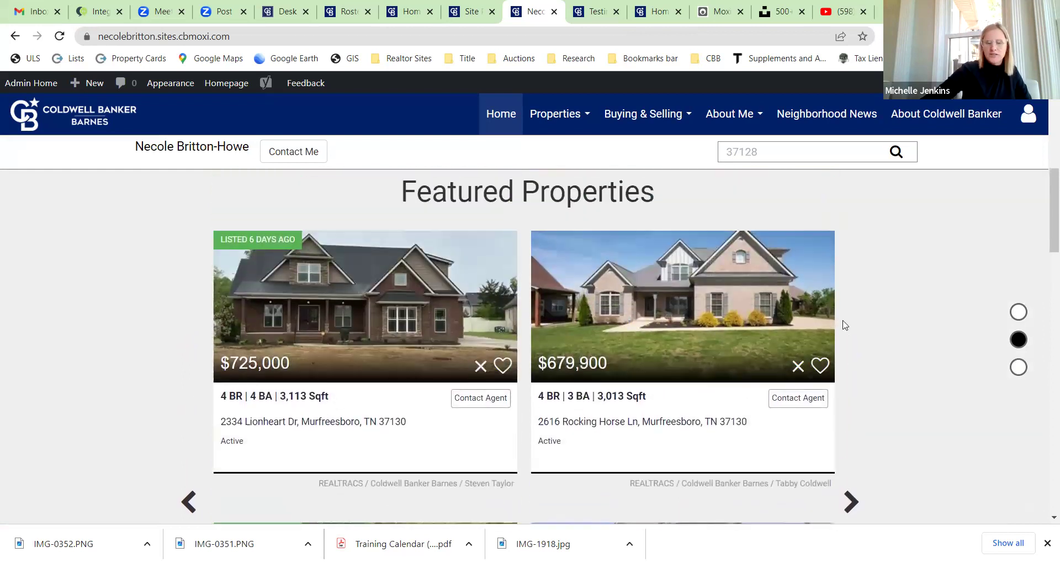
Step: Return to the agent site's Homepage settings and leave them without saving to open the All Pages list
click(595, 4)
click(538, 6)
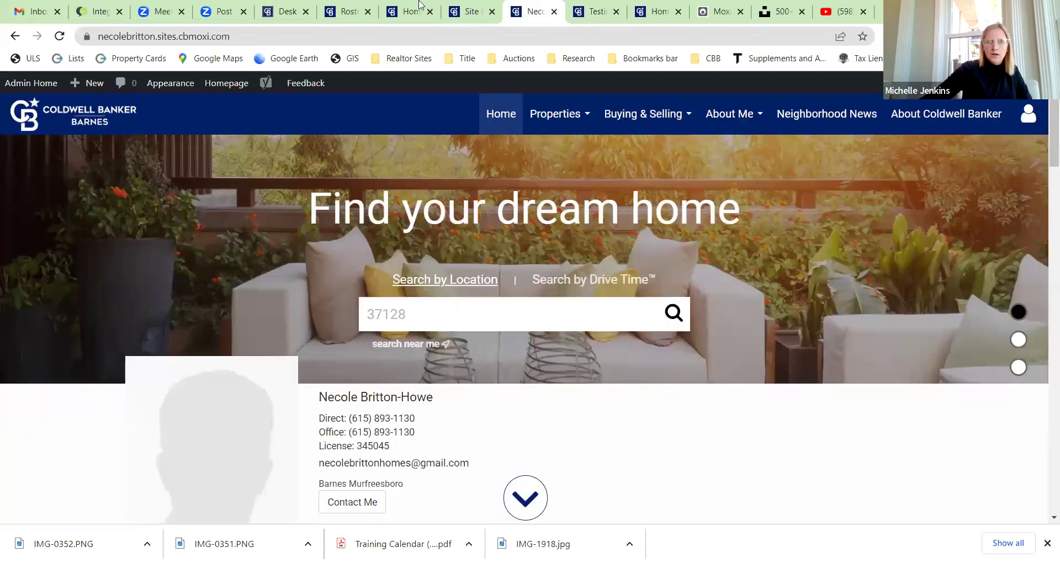
click(410, 8)
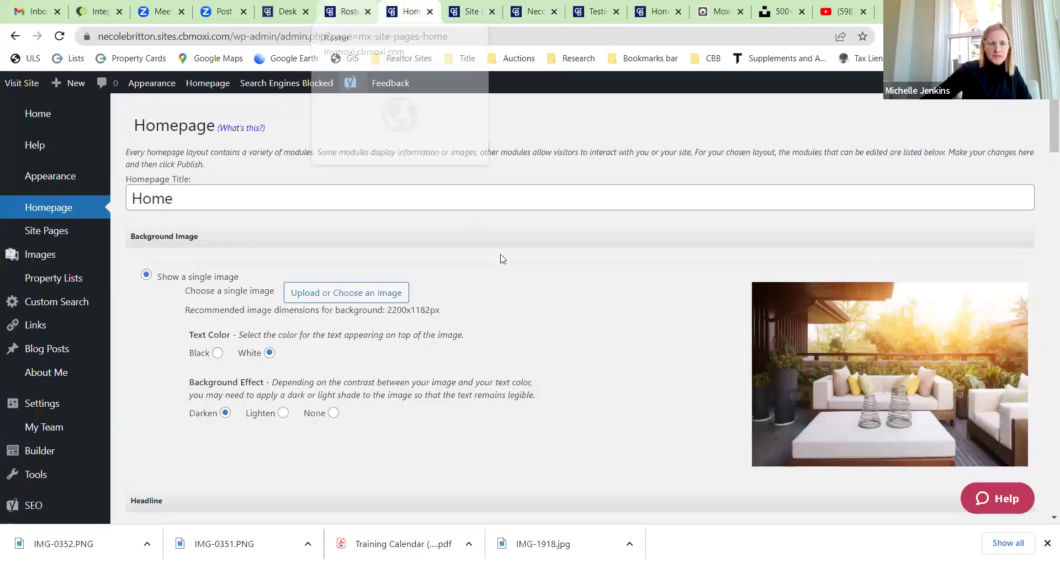
scroll(501, 258, down, 9)
scroll(500, 257, up, 10)
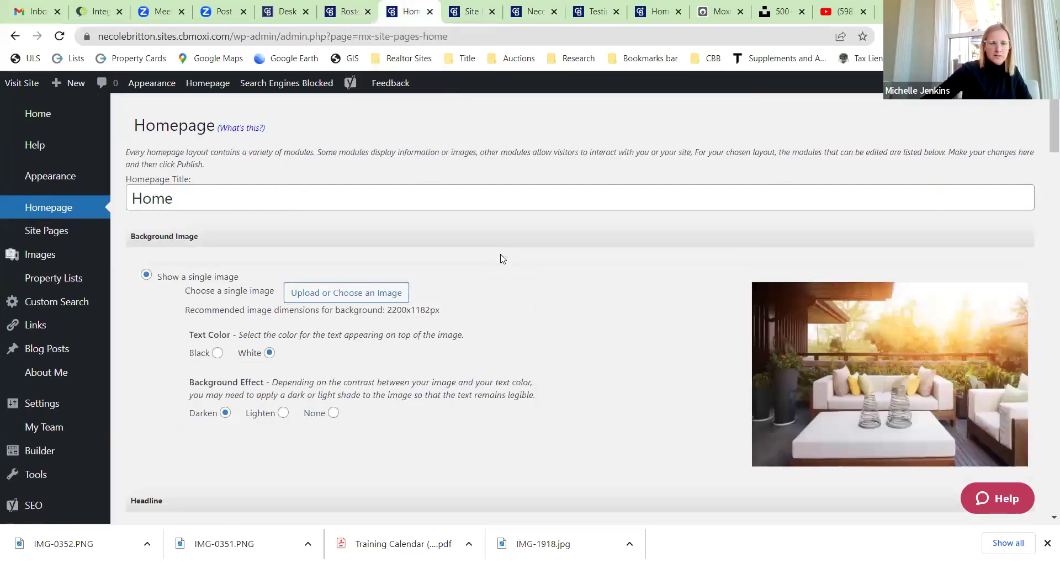
click(33, 231)
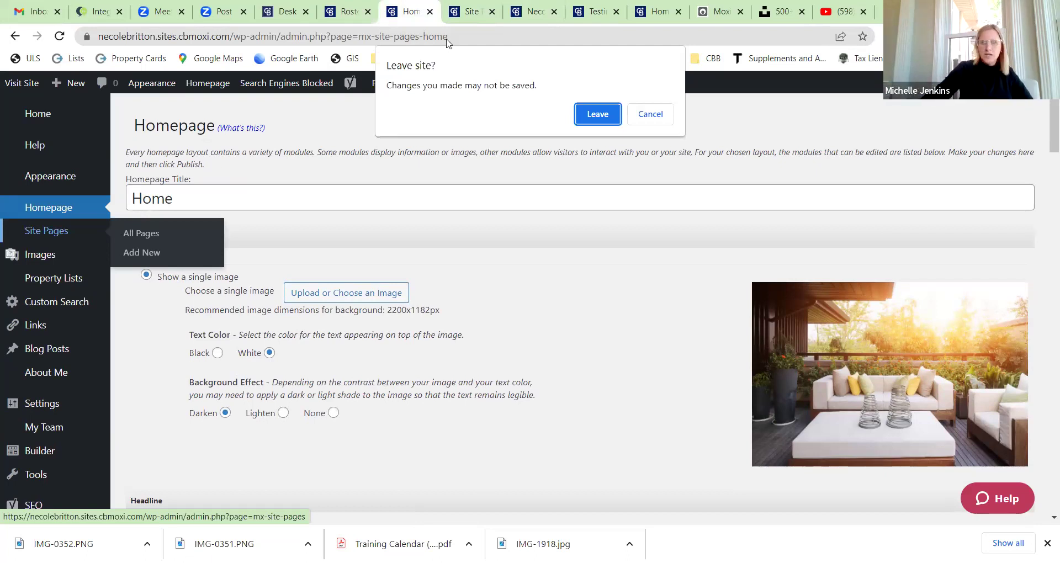
click(607, 119)
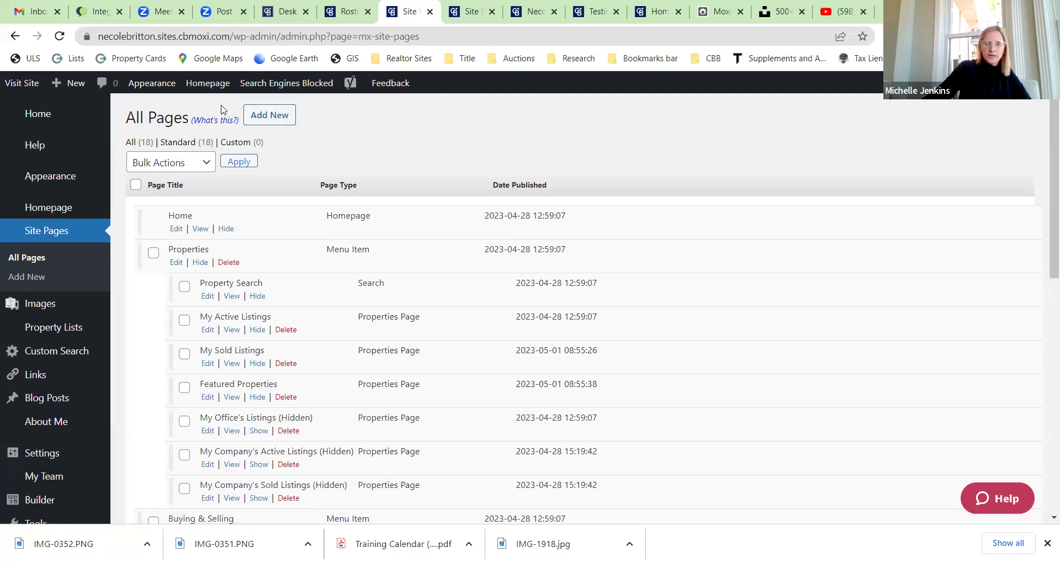
Step: Add a Menu Item page titled MTSU, save it, and publish the updated page list from All Pages
click(269, 115)
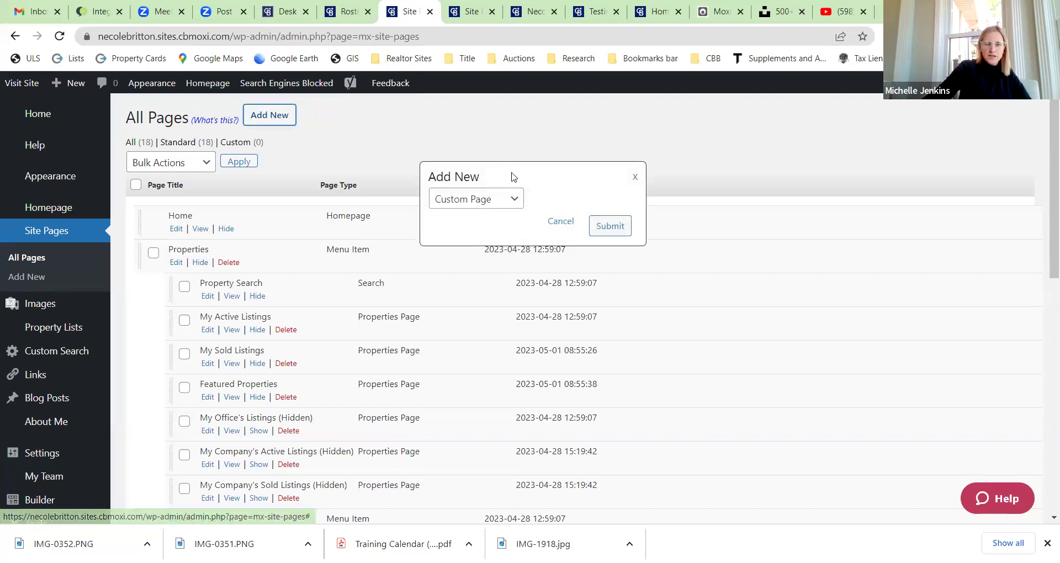
click(513, 203)
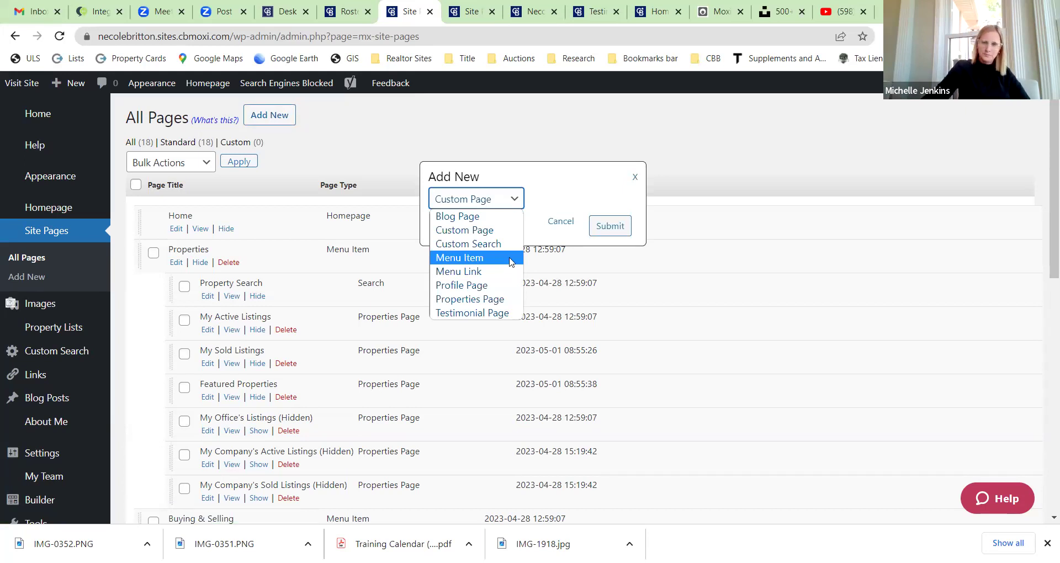
click(511, 258)
click(611, 227)
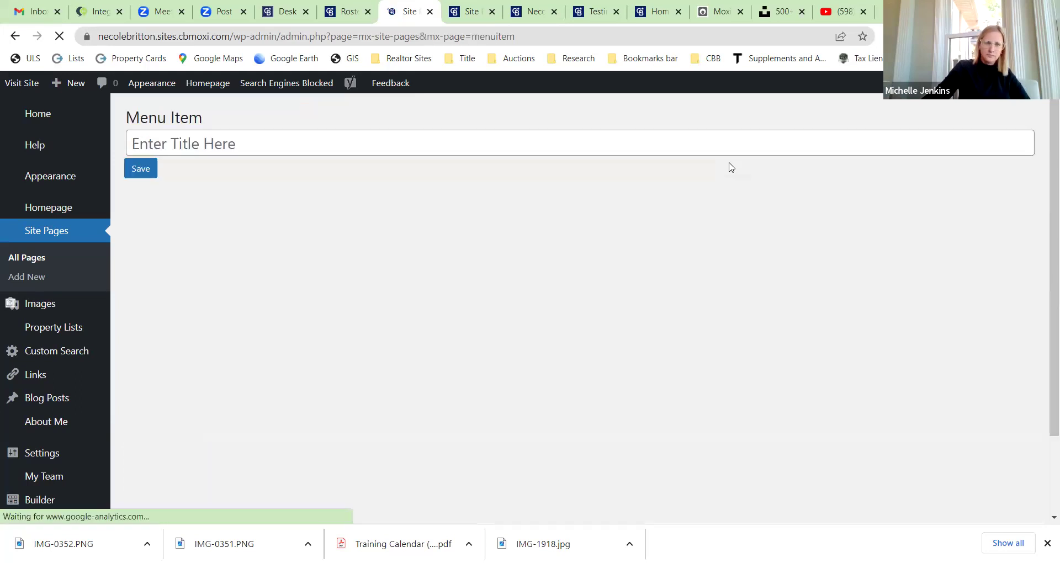
click(238, 148)
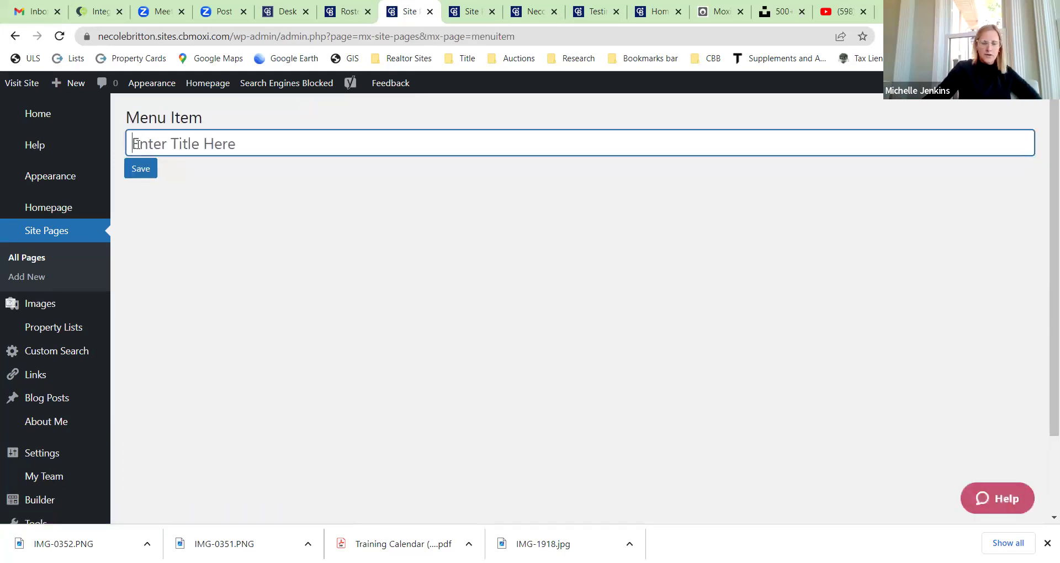
text(MTSU)
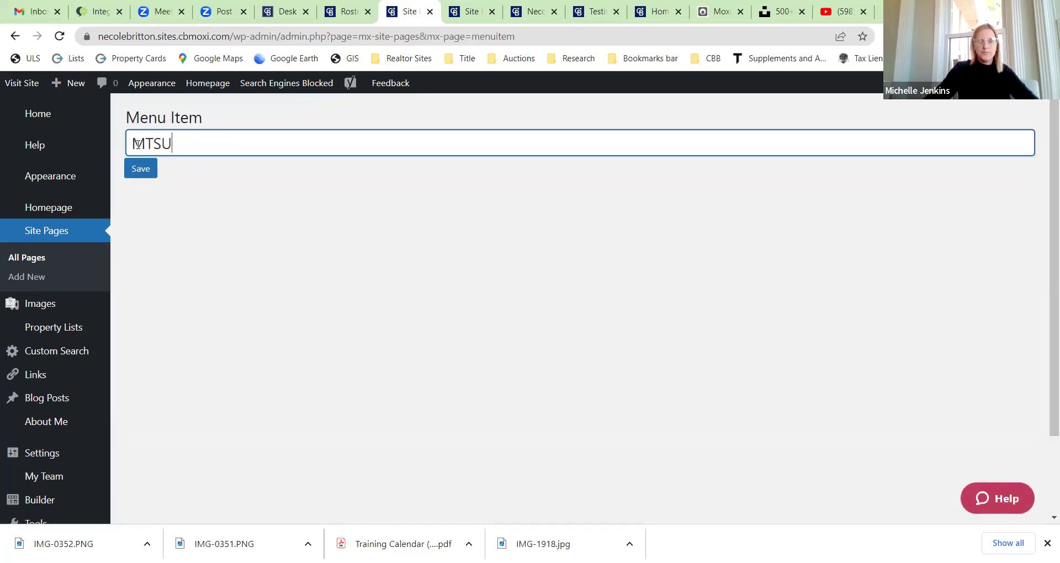
click(146, 172)
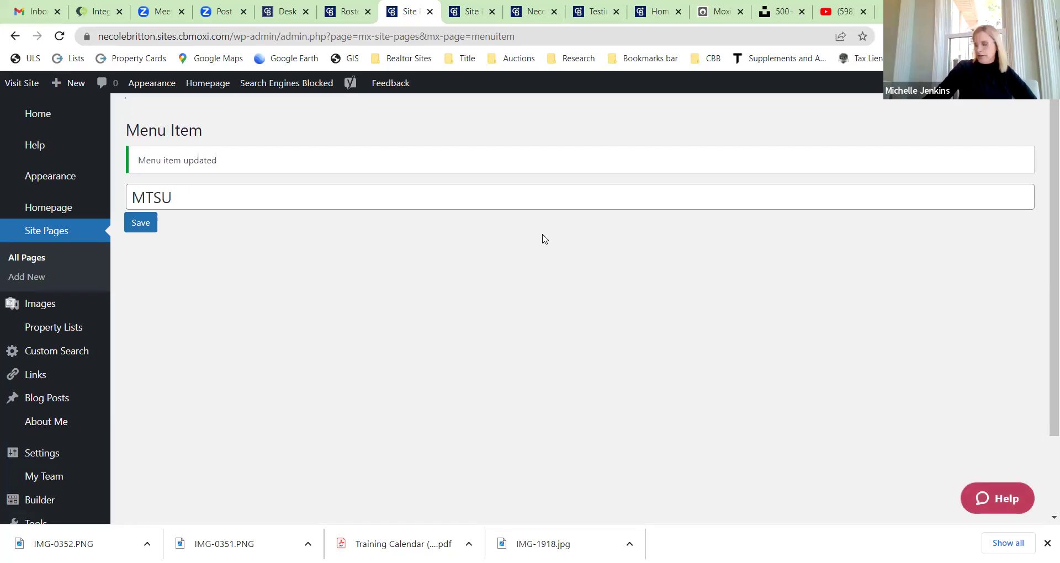
click(50, 240)
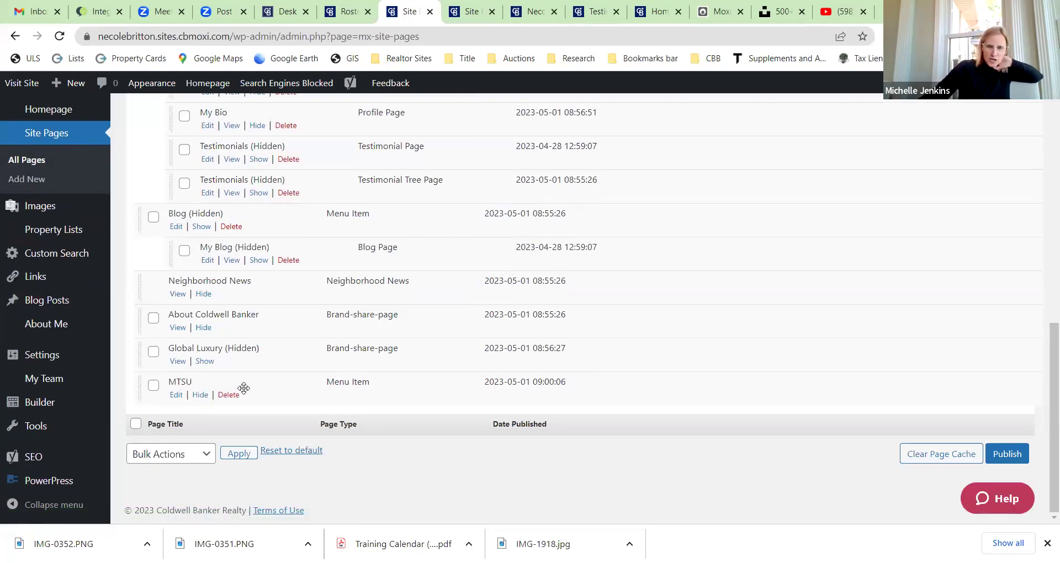
click(1004, 454)
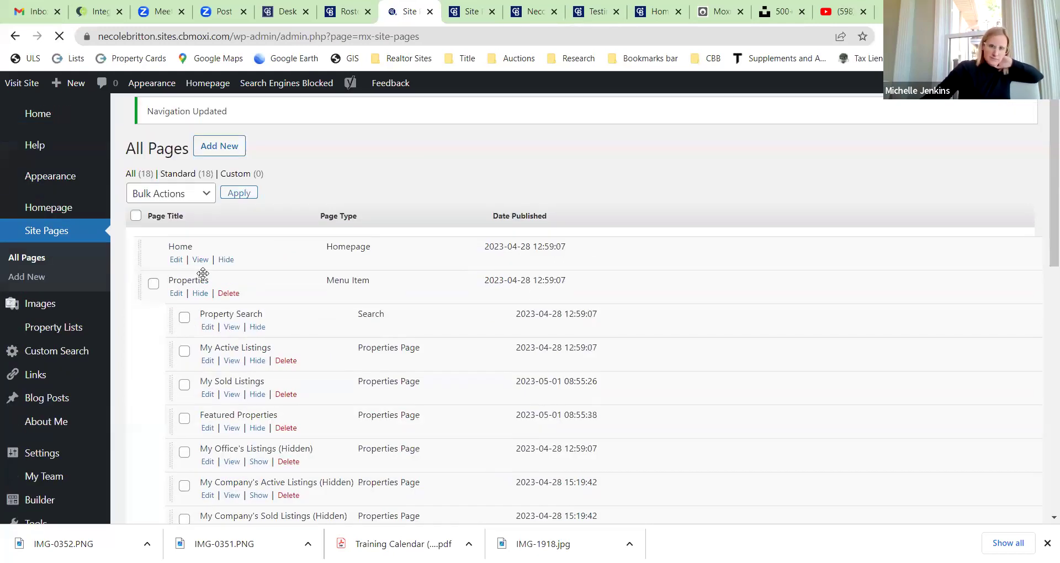
Step: Reload the agent's live homepage and examine its navigation menu
click(468, 5)
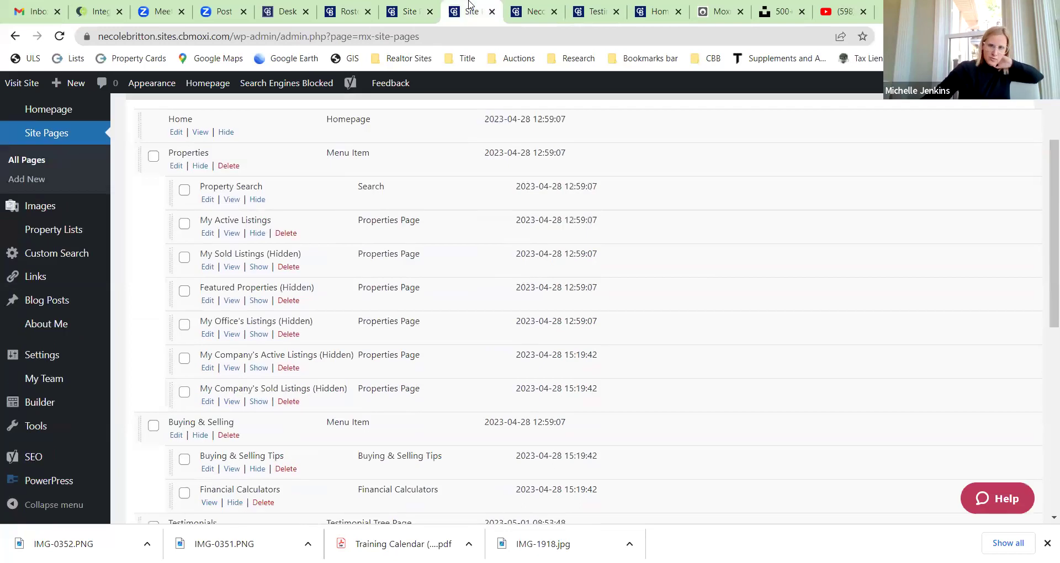
click(533, 12)
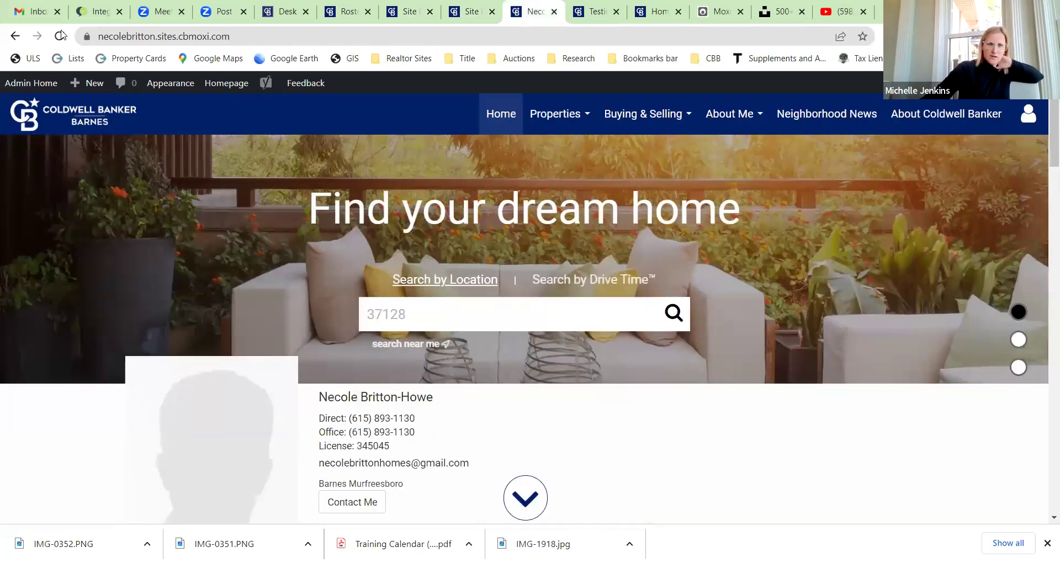
click(34, 12)
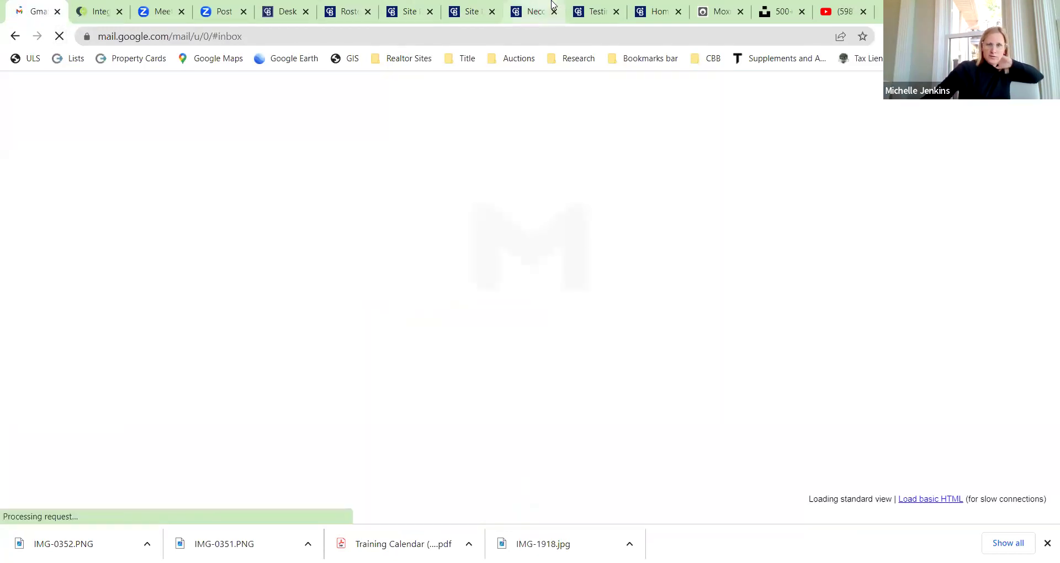
click(533, 11)
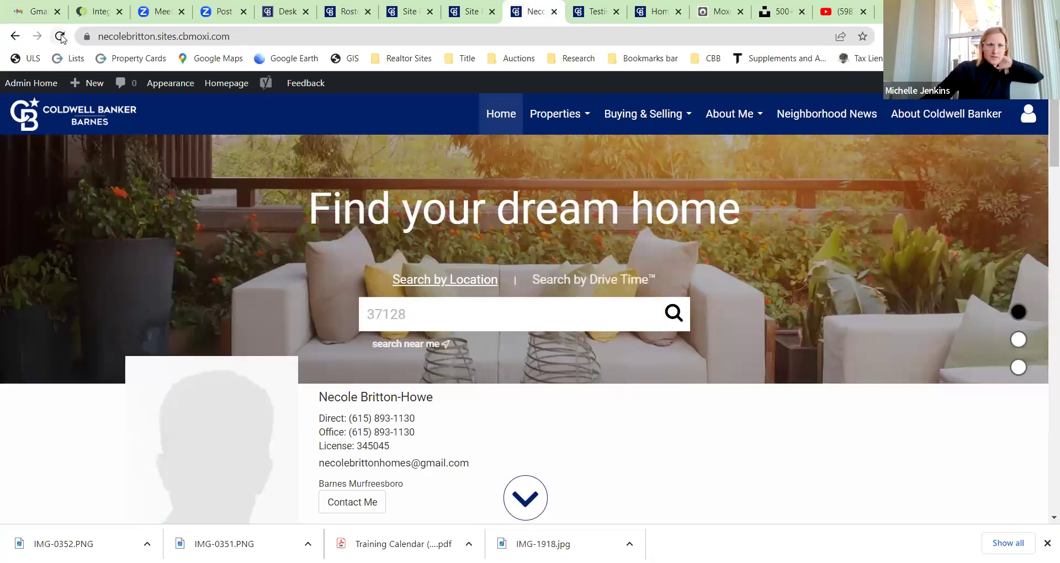
click(61, 37)
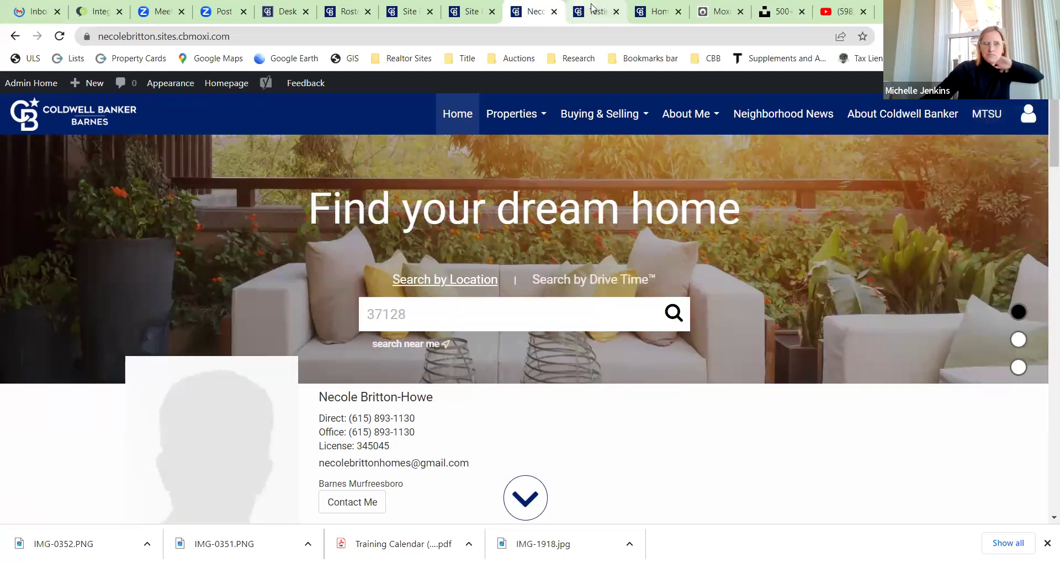
Step: Return to the agent site's All Pages list and add a Menu Link page named MTSU
click(413, 7)
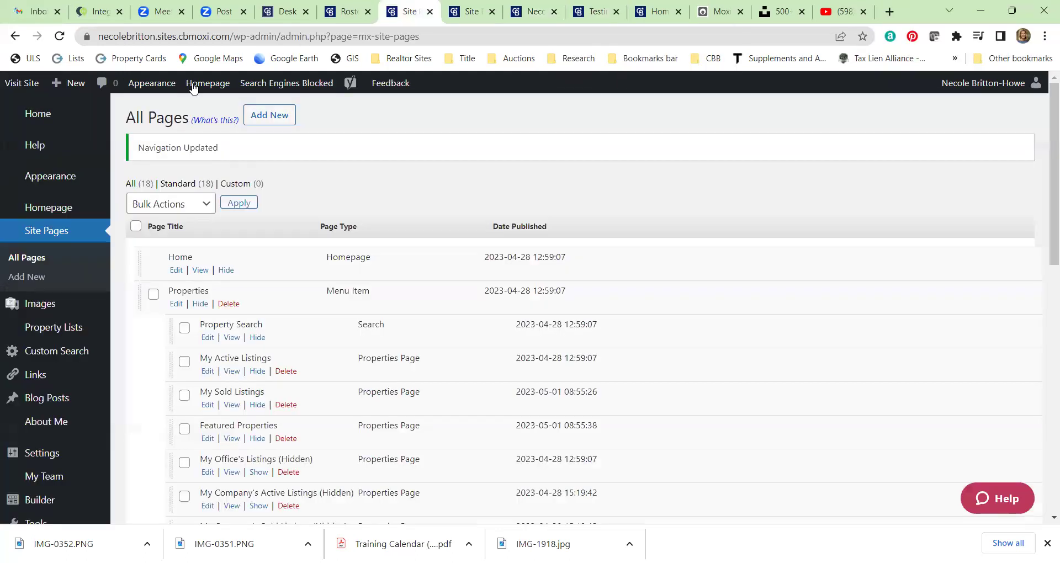
click(272, 118)
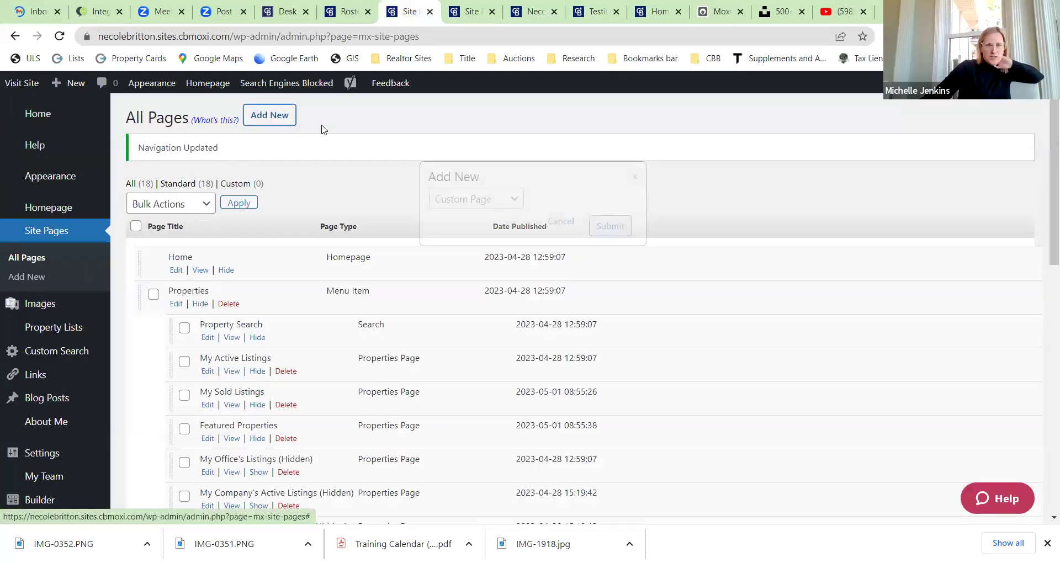
click(518, 200)
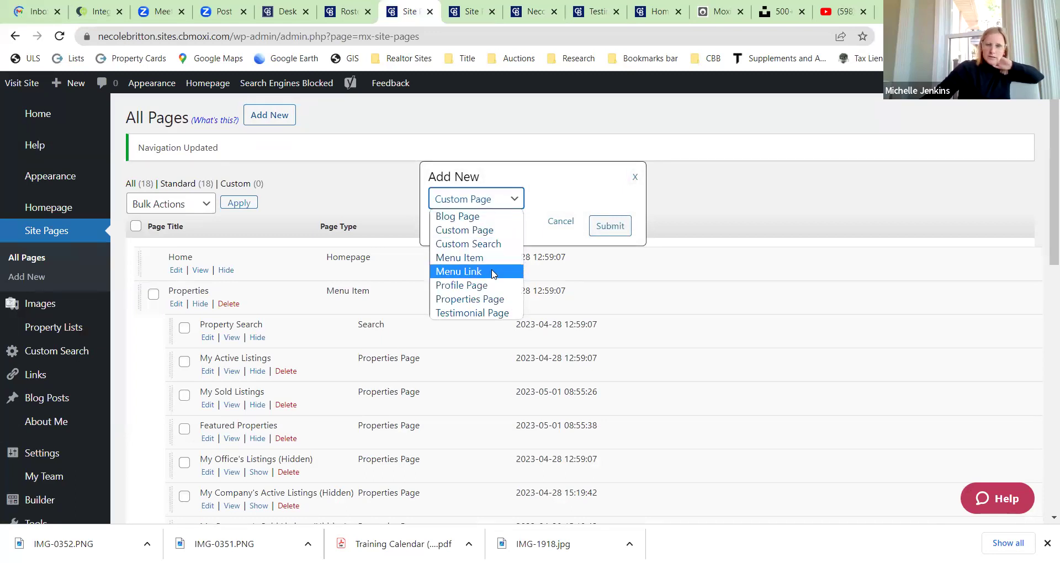
click(493, 273)
click(608, 231)
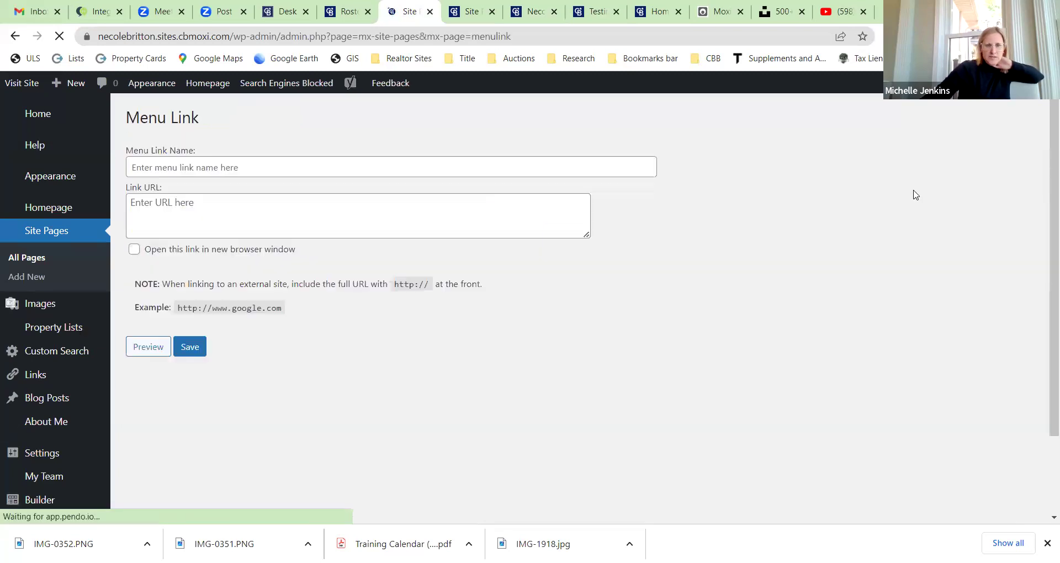
click(224, 167)
text(MTSU)
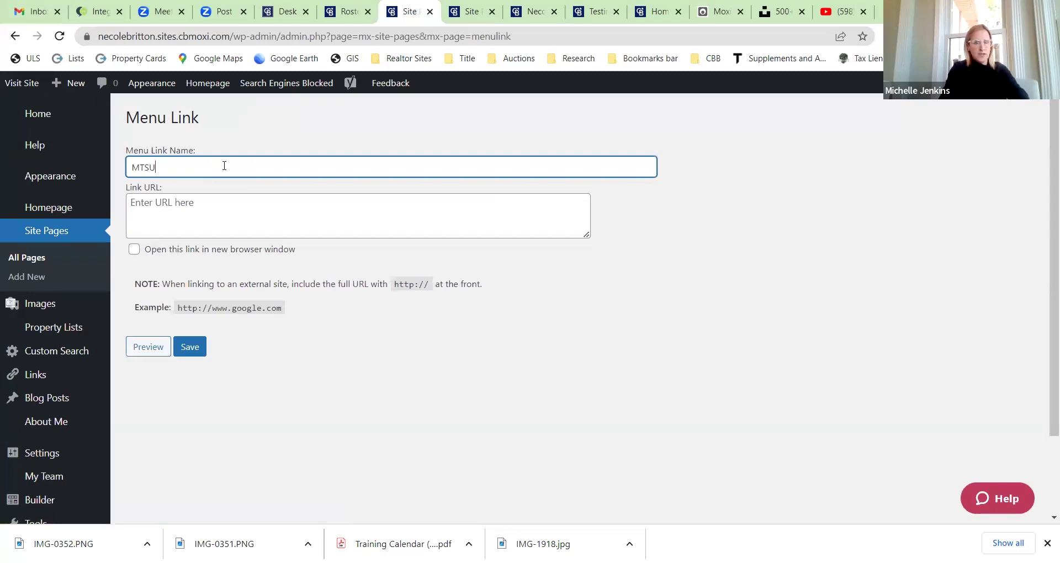
click(151, 209)
Step: Load mtsu.edu in the browser tab holding the Nashville photo search and copy the university site's web address
click(778, 10)
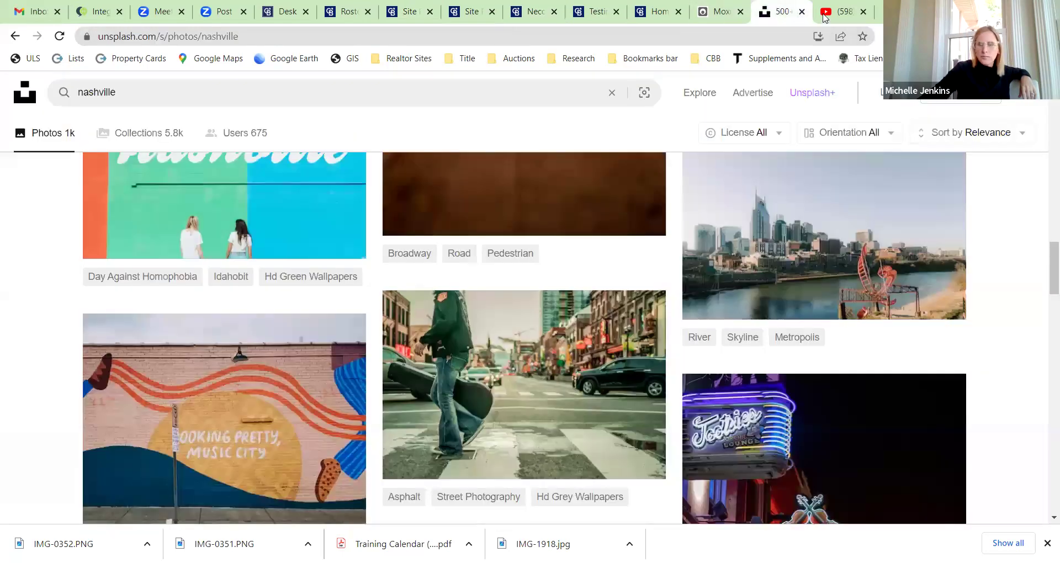
click(724, 29)
text(m)
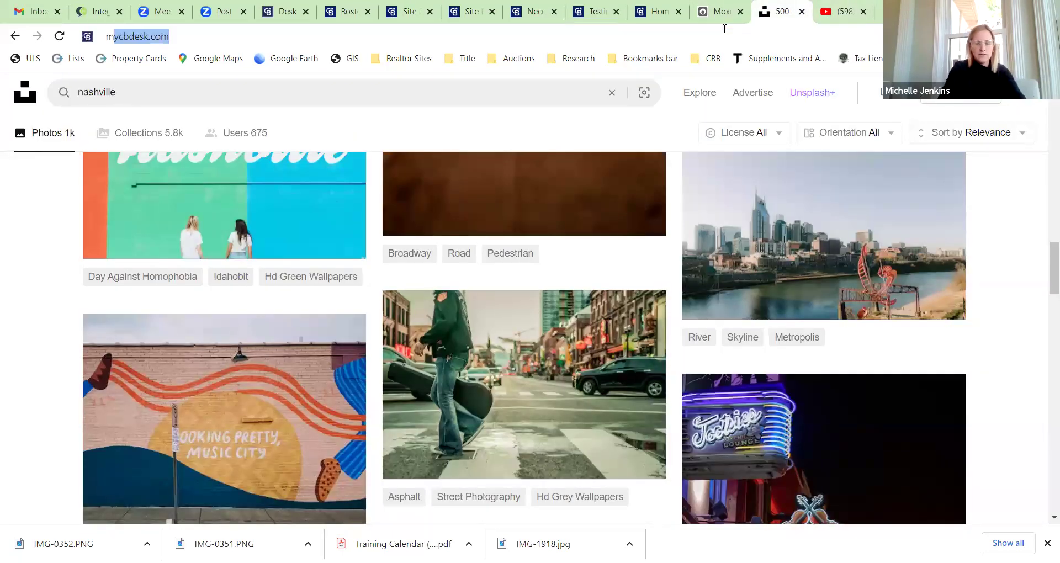
text(tsu.e)
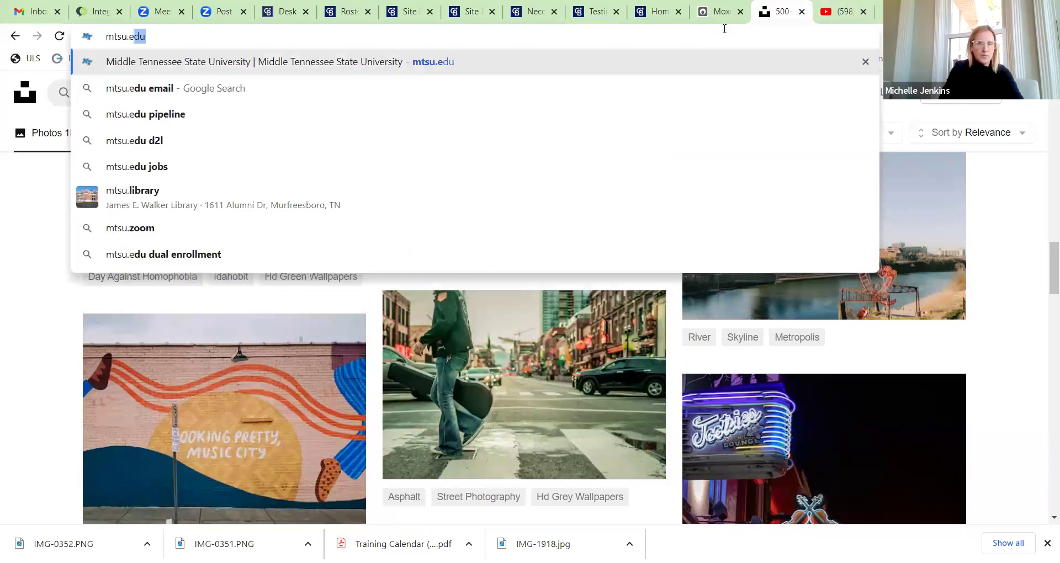
text(du)
key(Return)
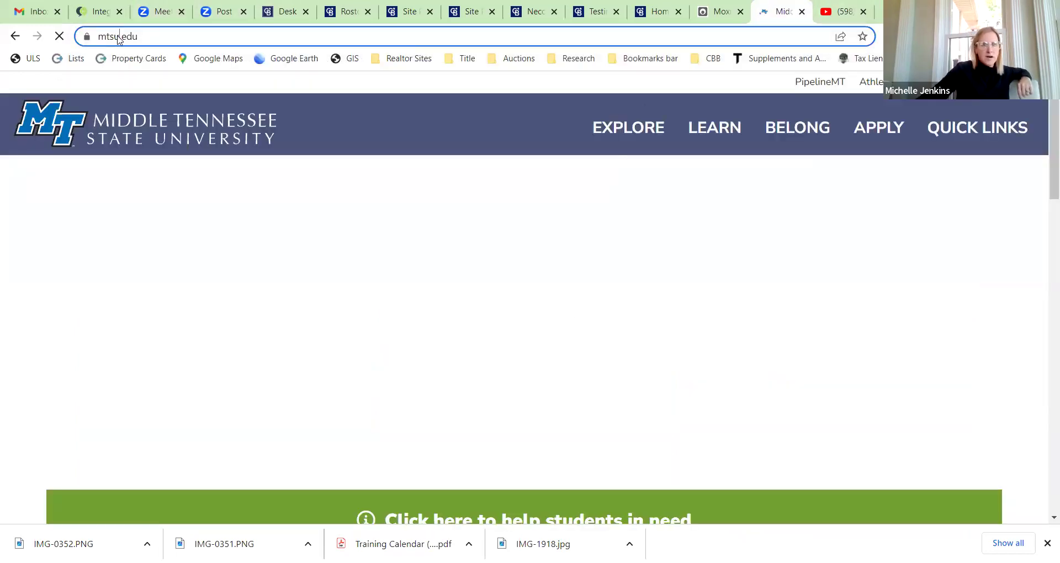
click(118, 38)
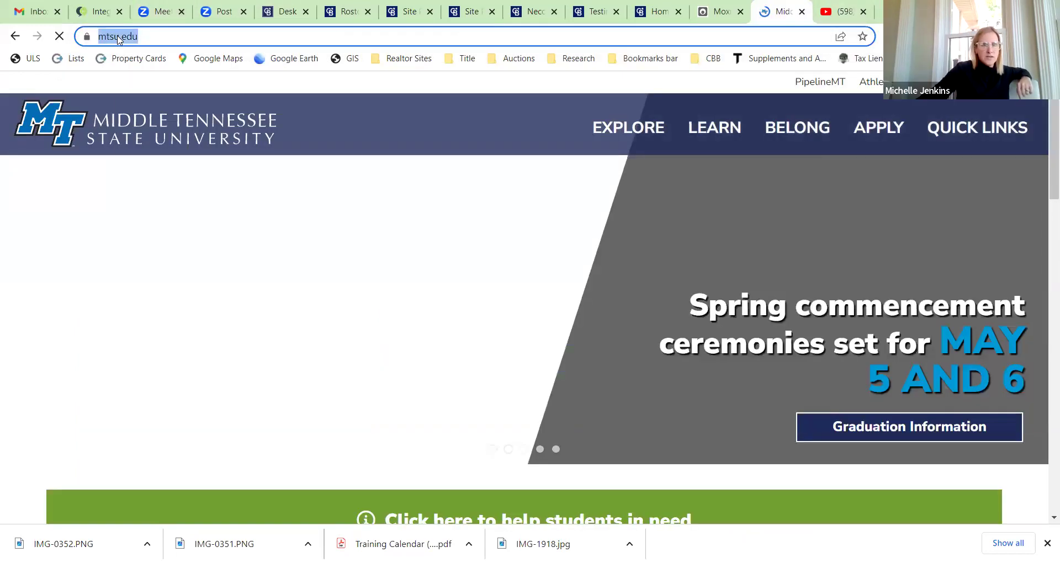
right_click(118, 37)
click(149, 137)
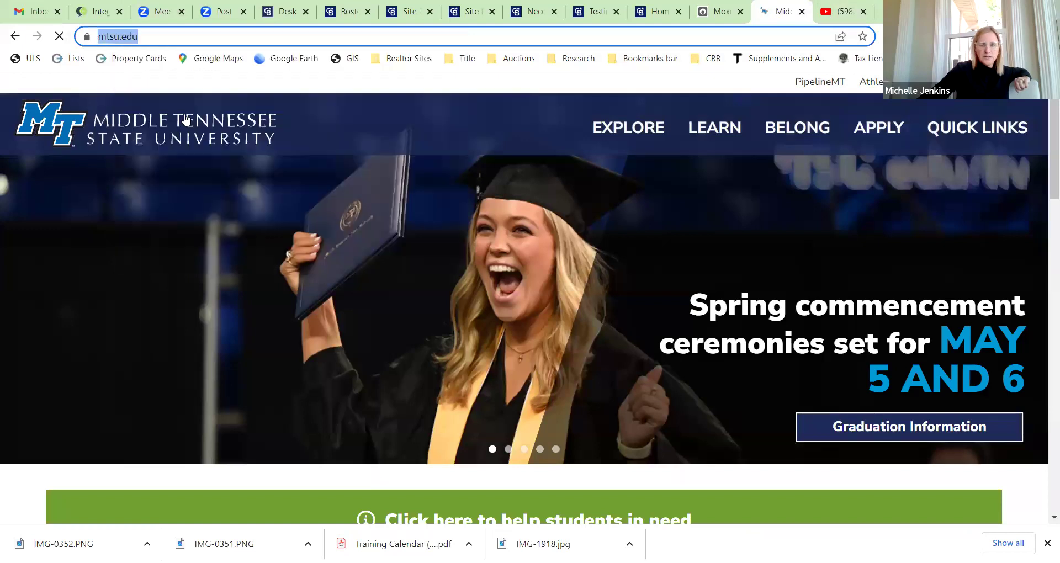
click(408, 10)
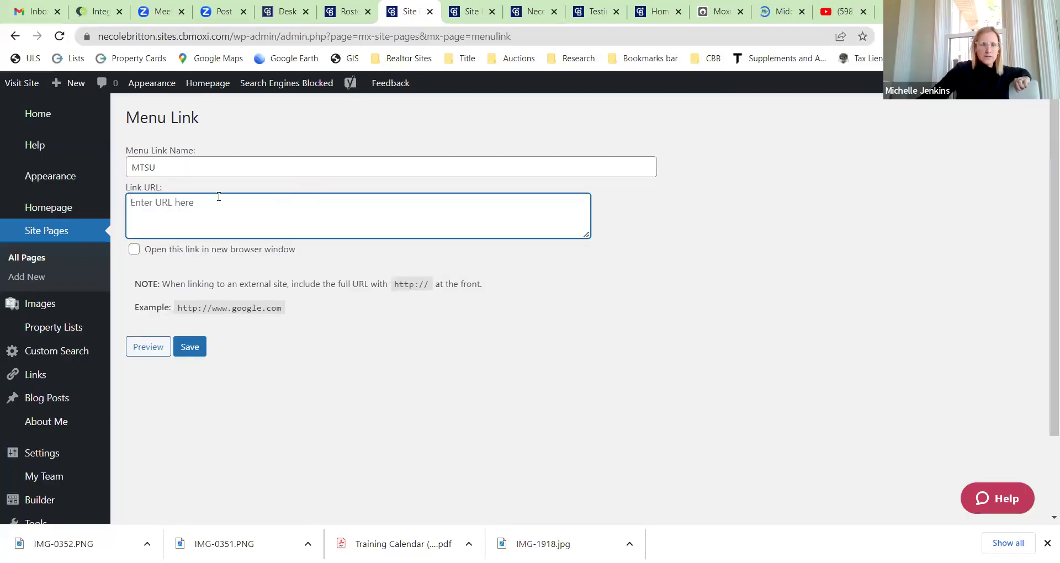
right_click(177, 200)
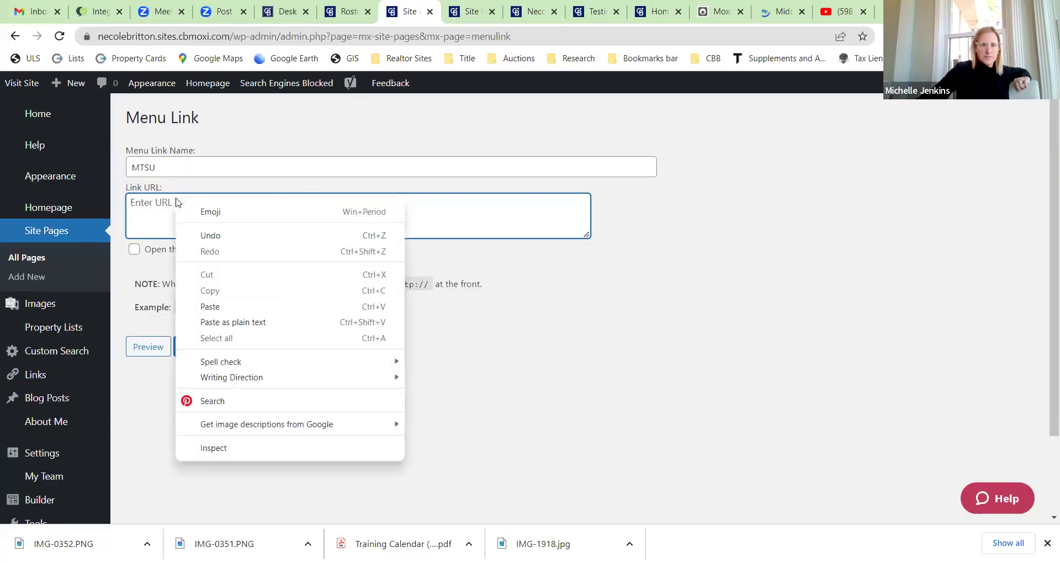
click(212, 306)
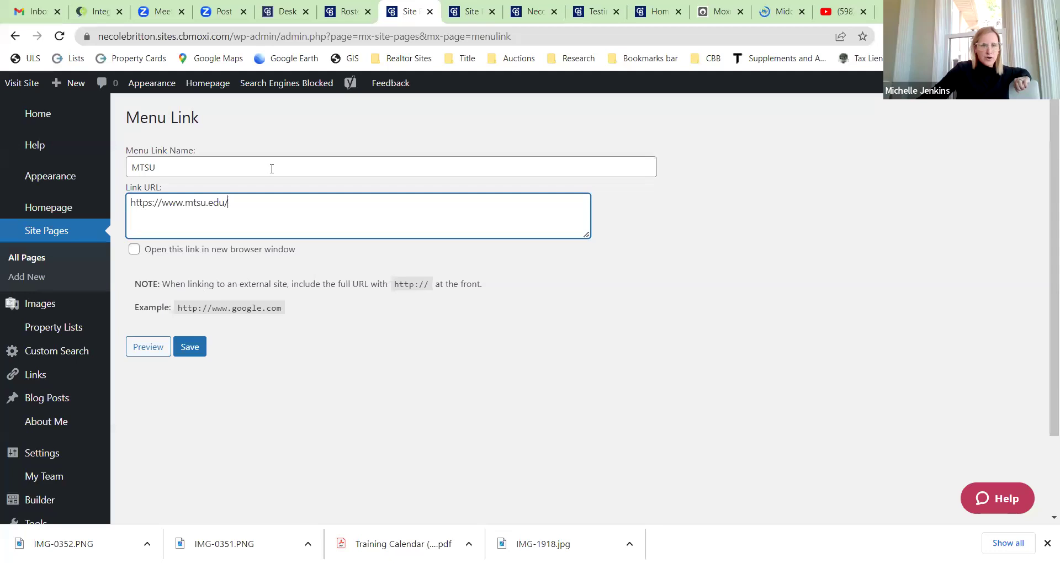
click(135, 251)
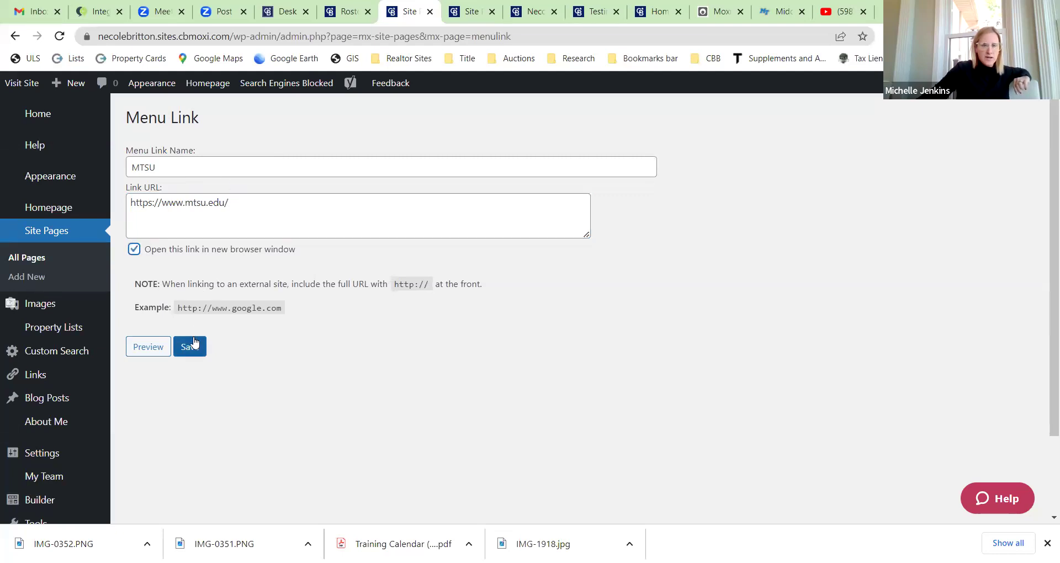
Step: Preview the MTSU menu link, close the previewed university page, and save the link
click(150, 347)
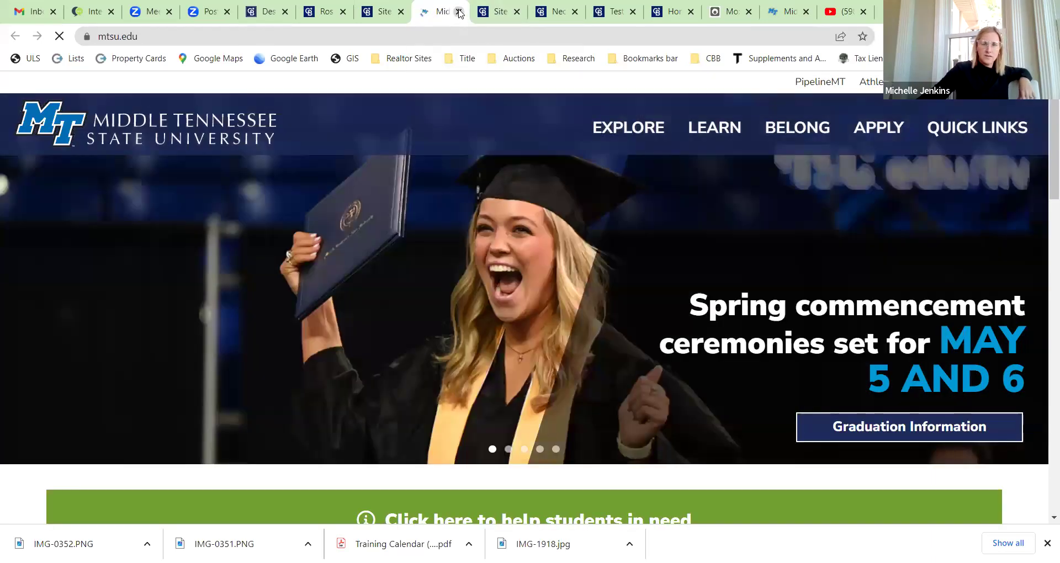
click(459, 12)
click(195, 349)
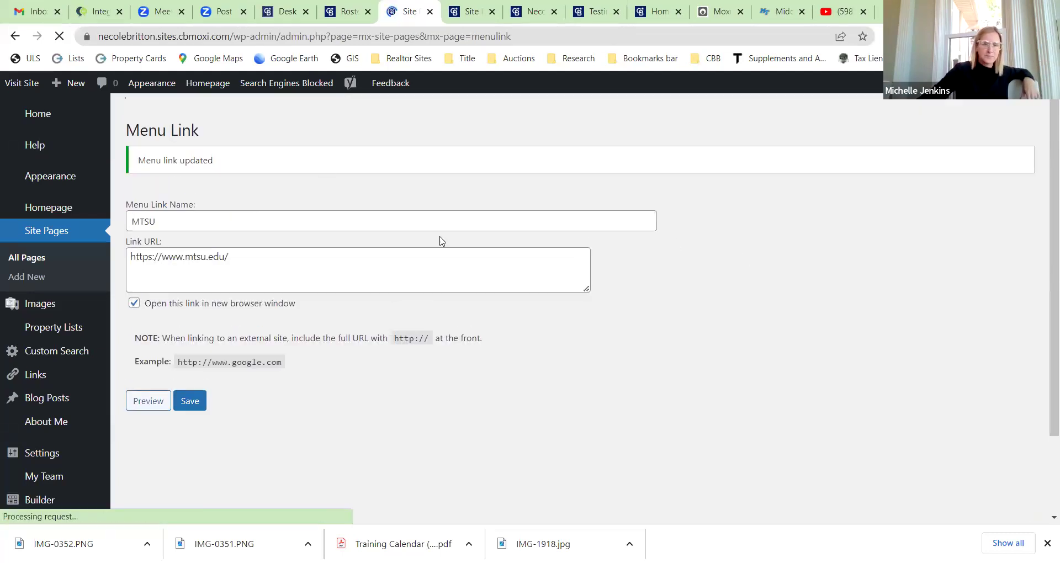
Step: In the All Pages list, nest the MTSU menu link under the MTSU menu item
click(57, 232)
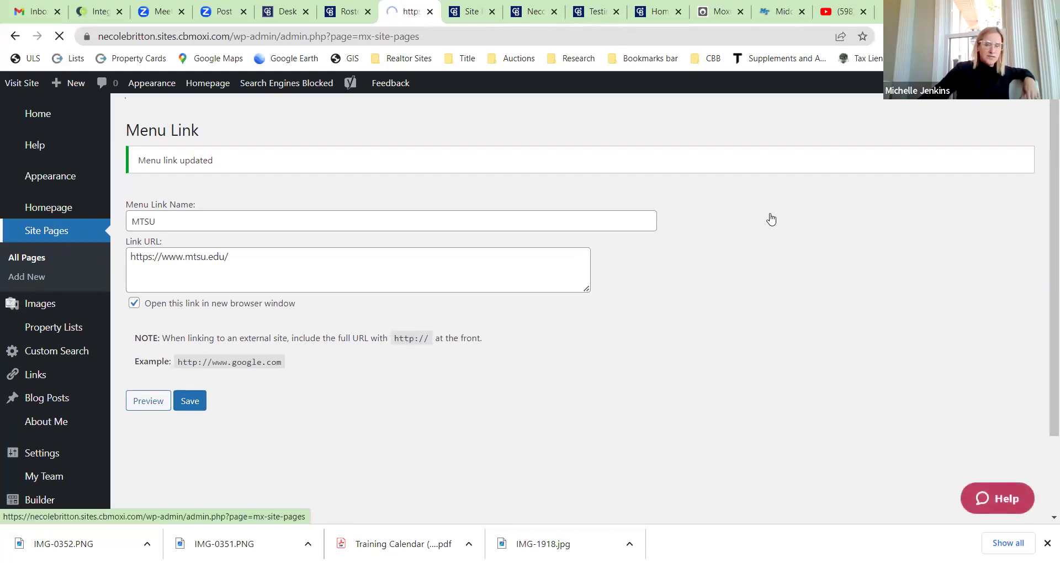
scroll(840, 191, down, 10)
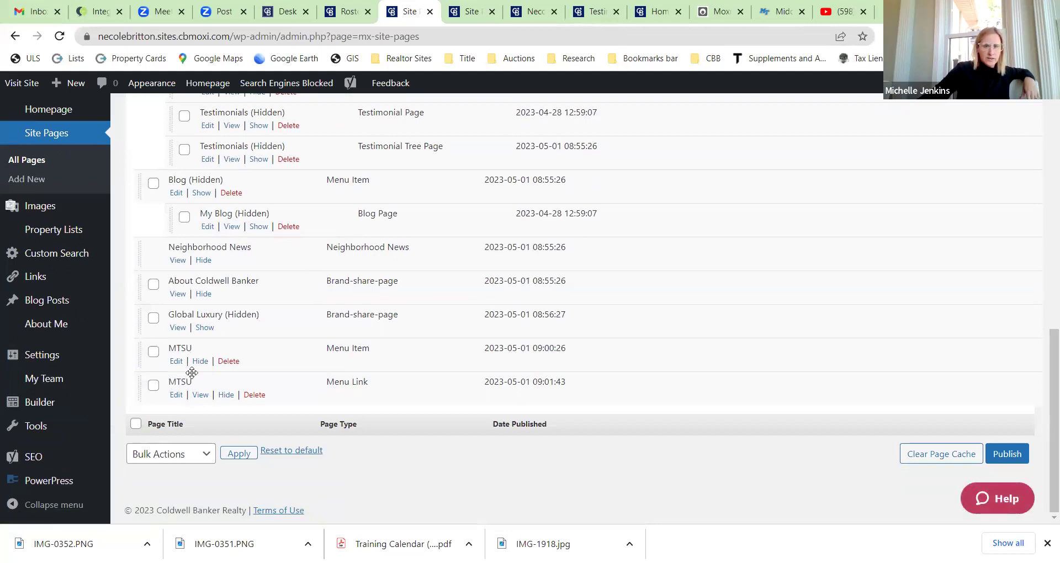
drag(176, 379, 244, 381)
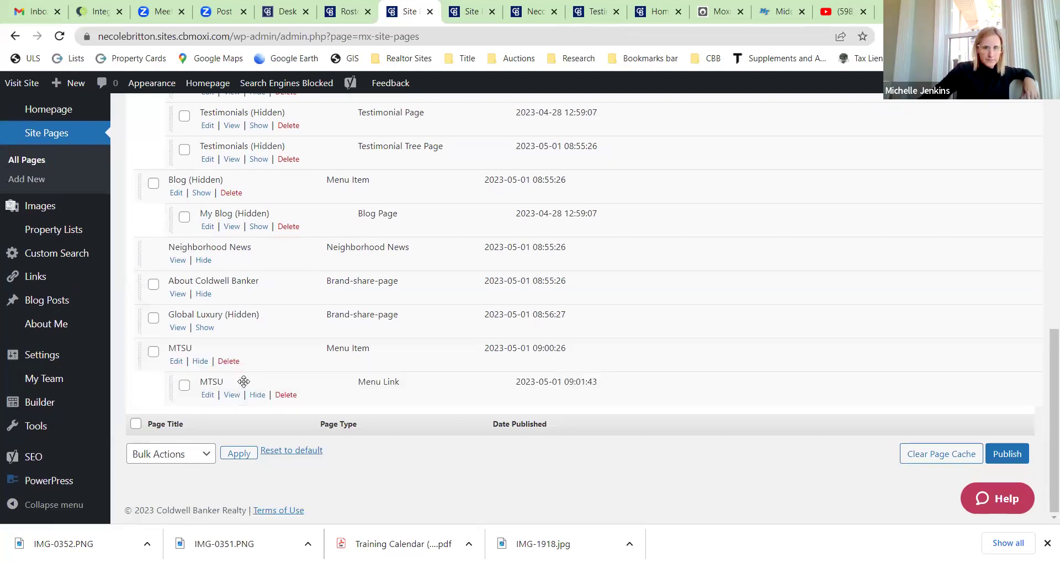
drag(208, 379, 216, 382)
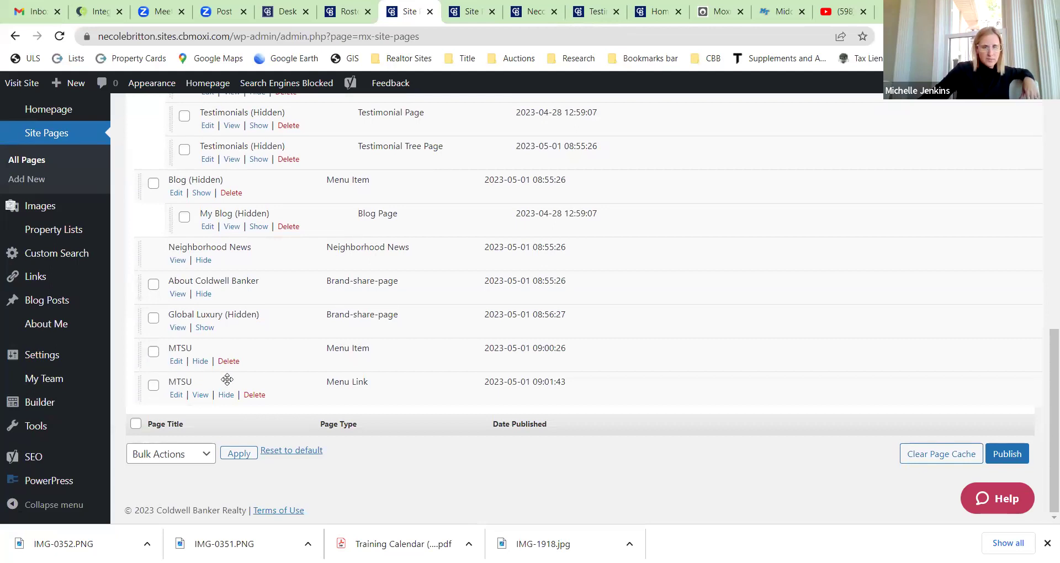
drag(234, 377, 269, 379)
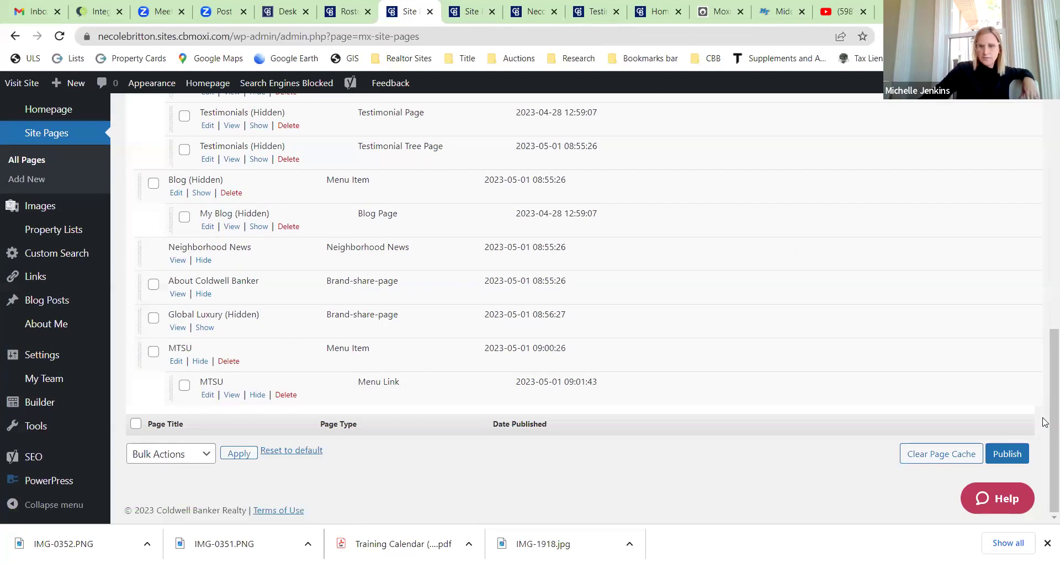
Step: Publish the updated site page navigation and reload the live homepage
click(1001, 462)
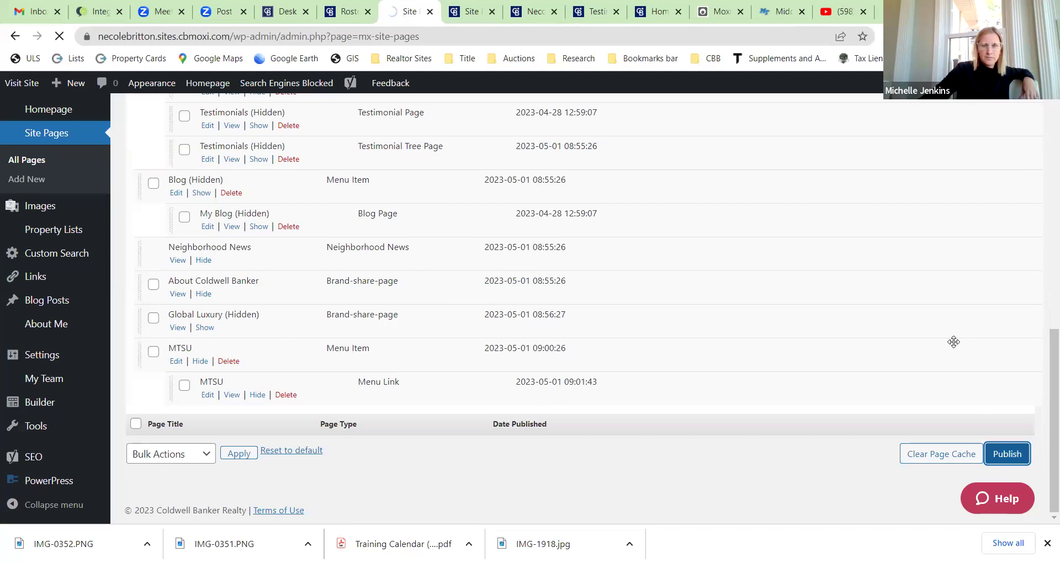
click(534, 7)
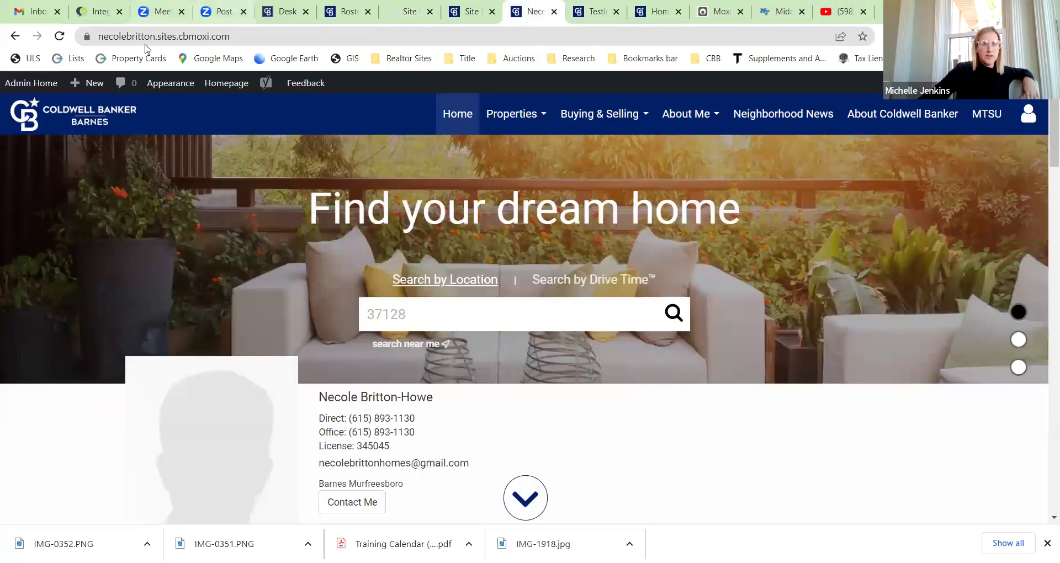
click(61, 36)
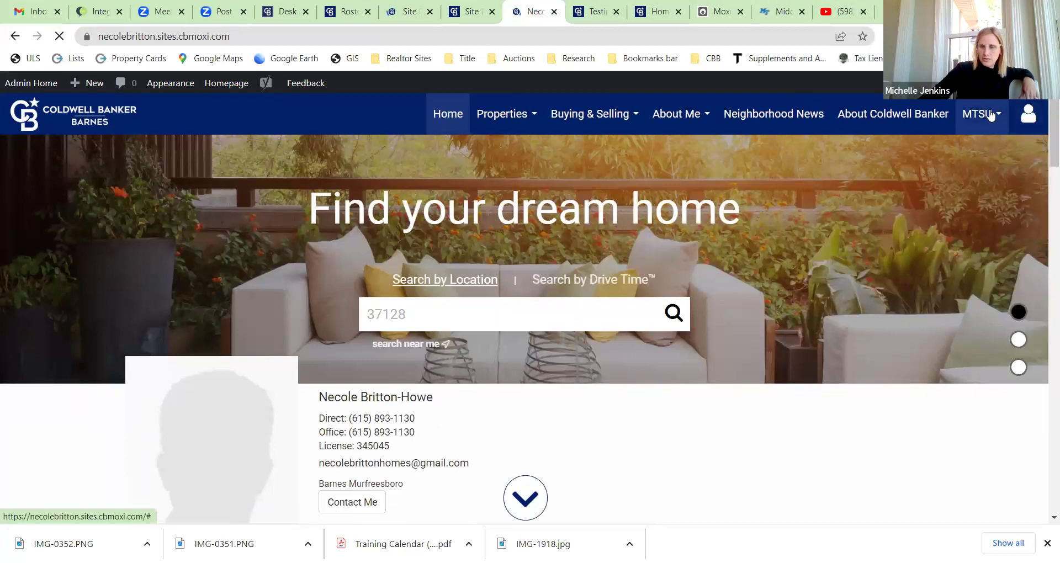
Step: Test the MTSU link under the live site's MTSU menu, close the opened university page, and check the menu again
click(991, 115)
click(983, 156)
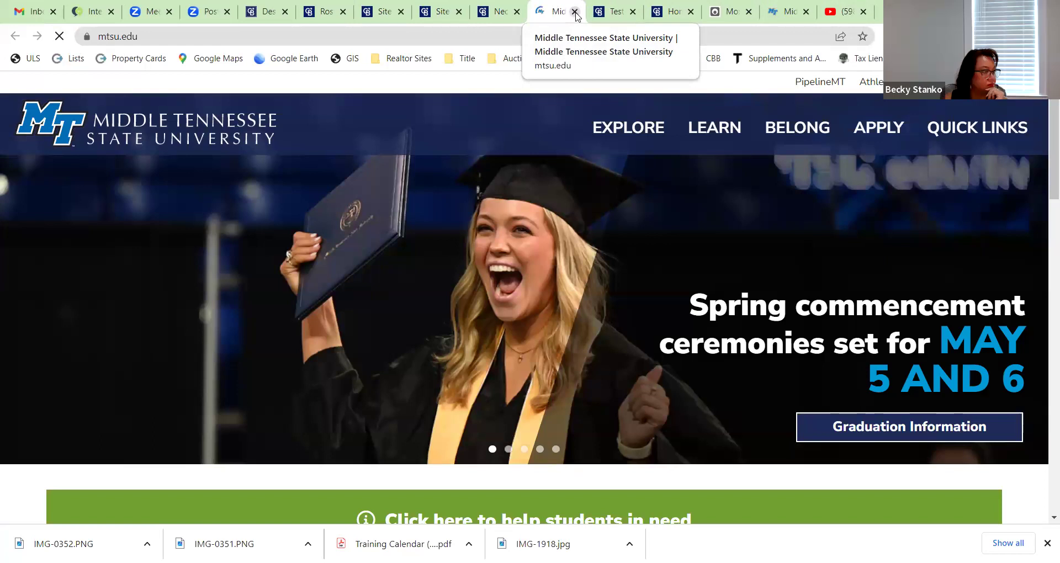
click(575, 15)
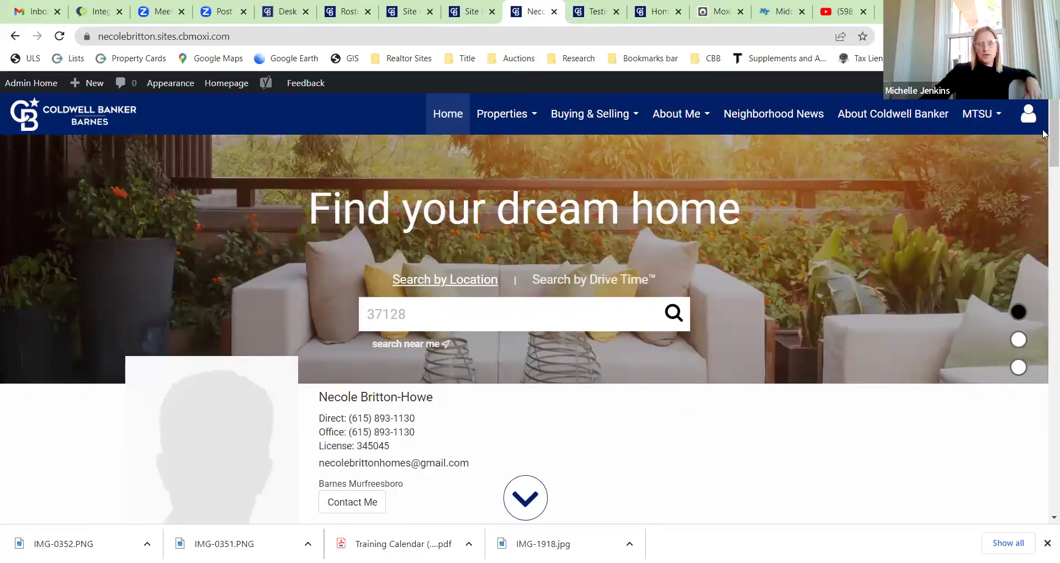
click(988, 118)
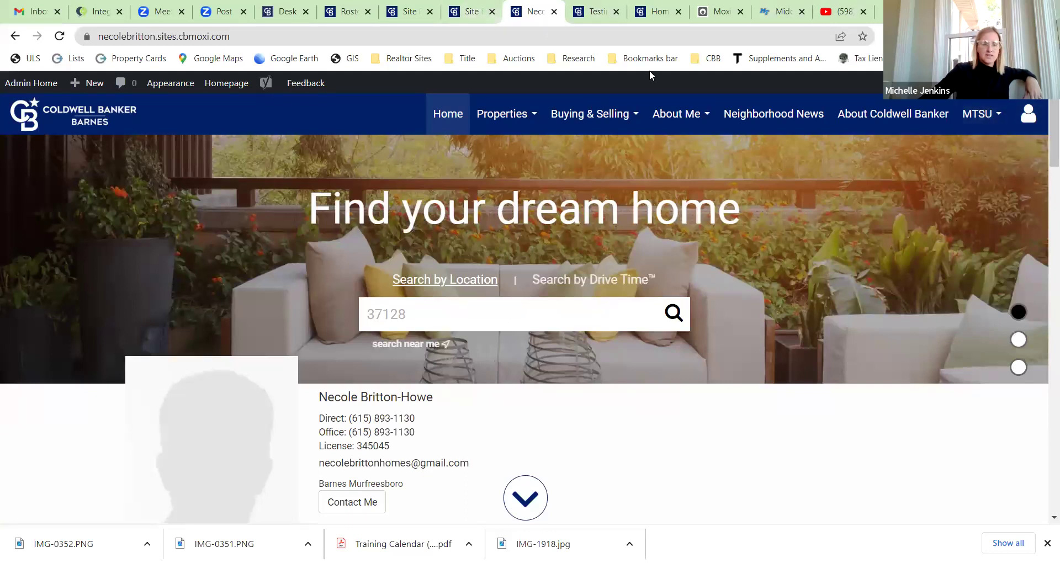
click(993, 118)
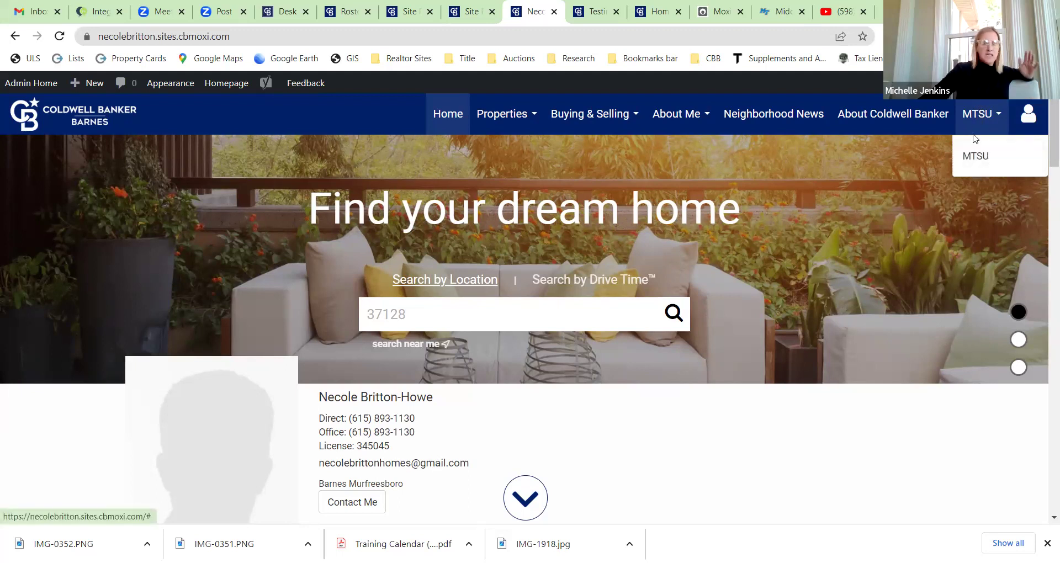
Step: From the other Site Pages tab, go to the site's custom searches and start a new custom property search
mouse_move(471, 3)
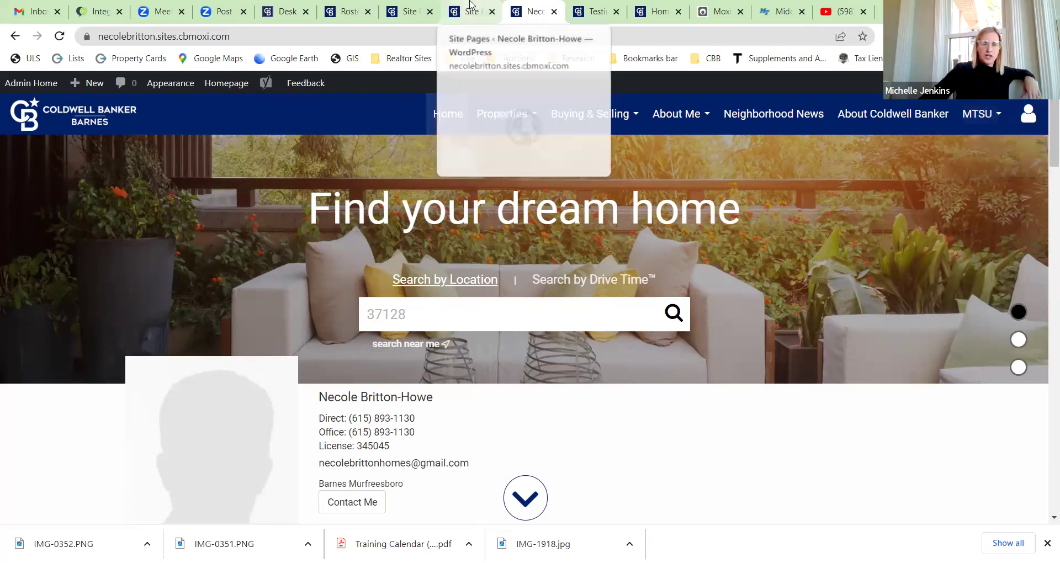
click(471, 5)
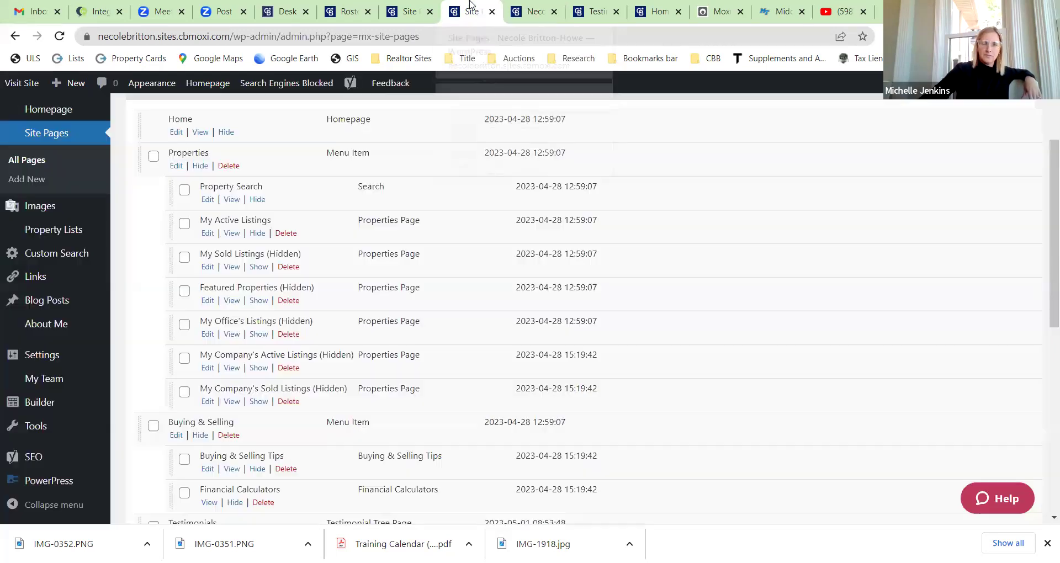
scroll(662, 280, down, 8)
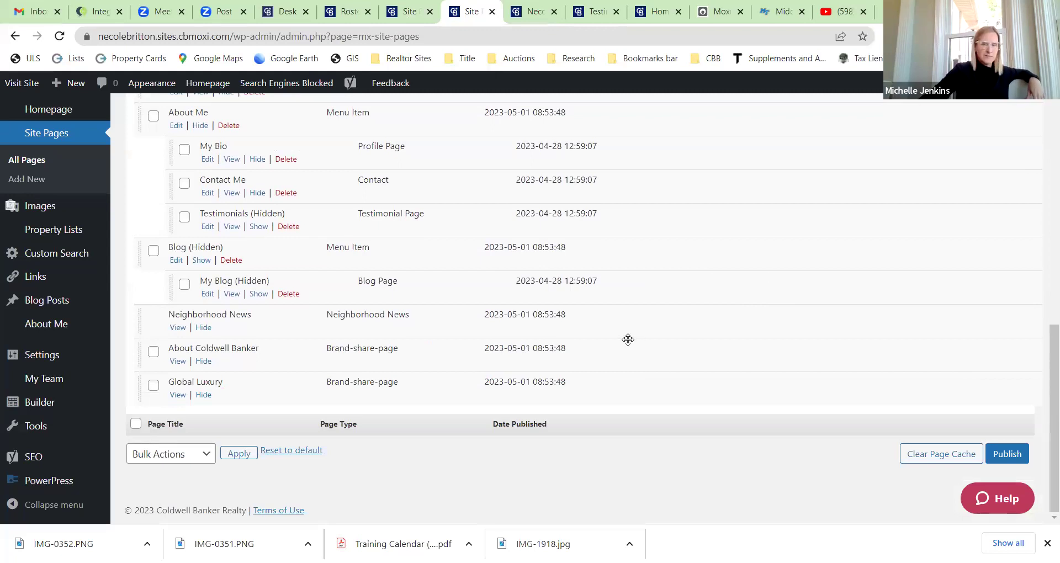
scroll(722, 292, up, 2)
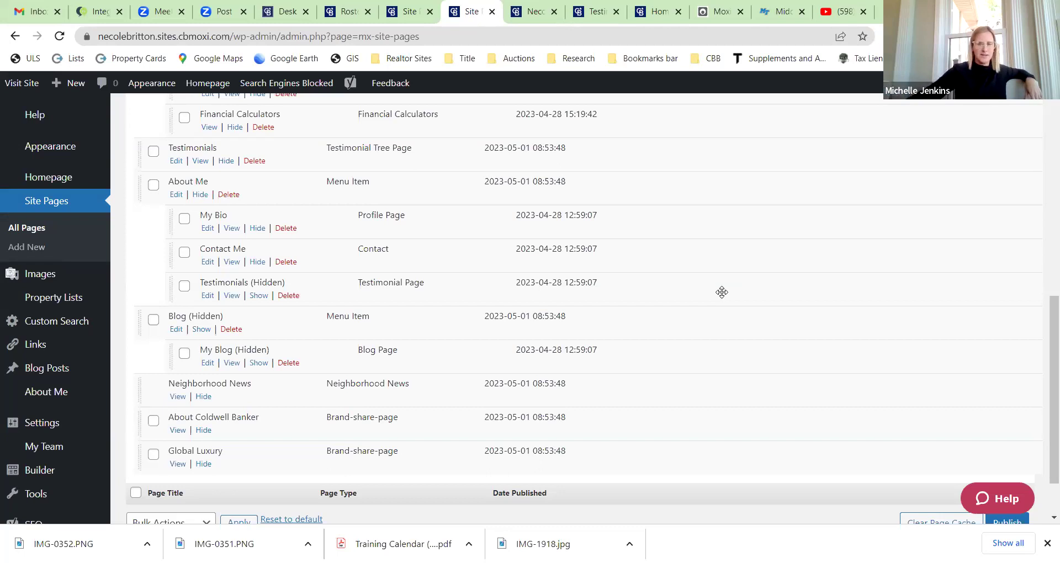
scroll(703, 296, down, 2)
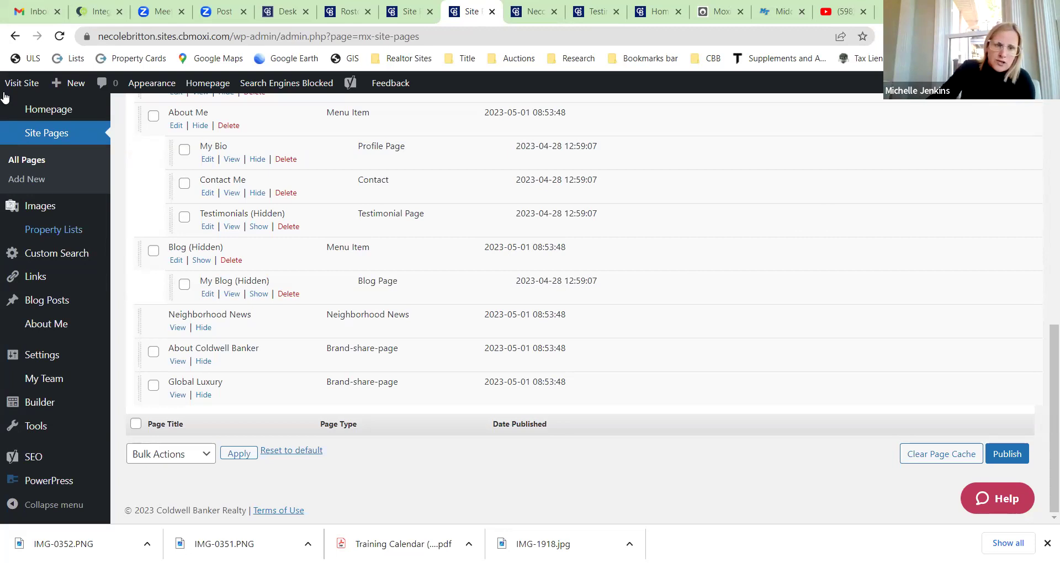
mouse_move(30, 232)
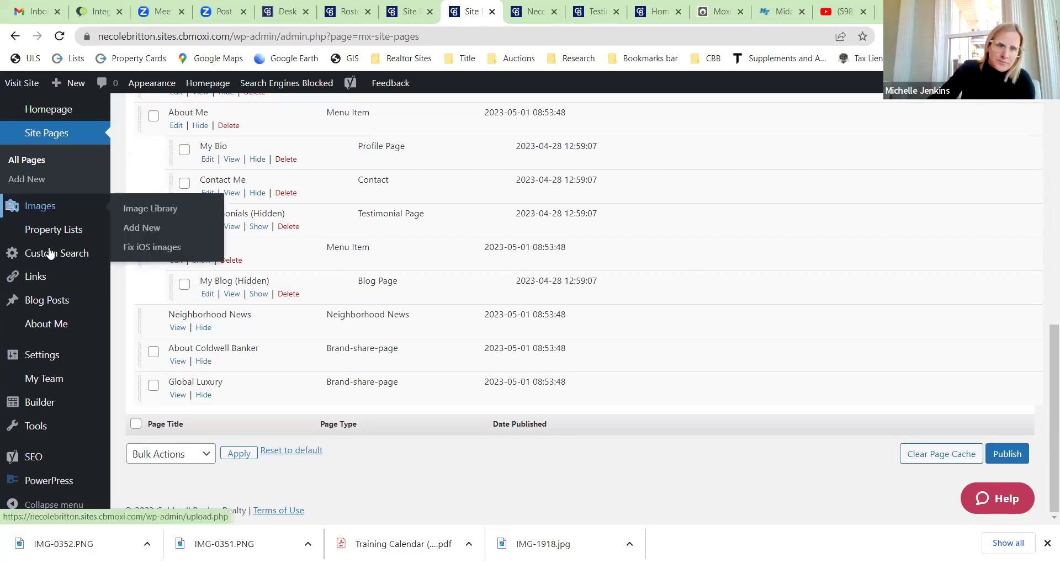
mouse_move(69, 255)
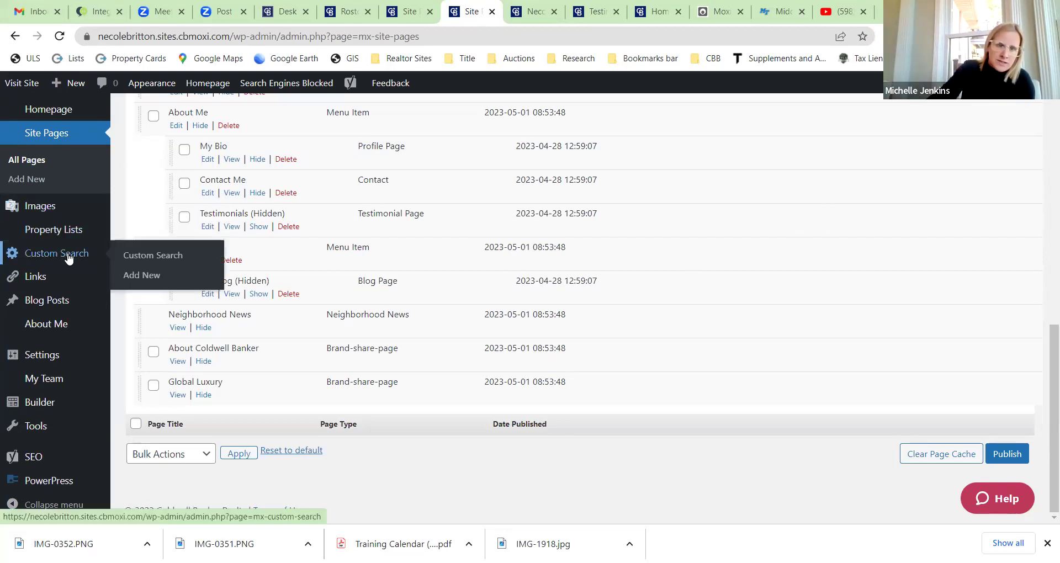
click(146, 255)
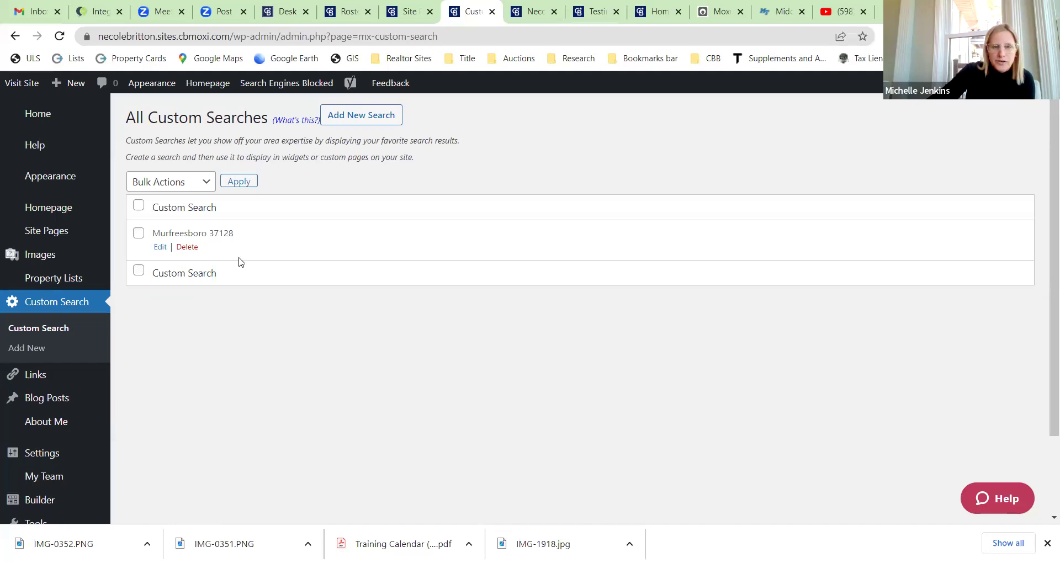
click(368, 115)
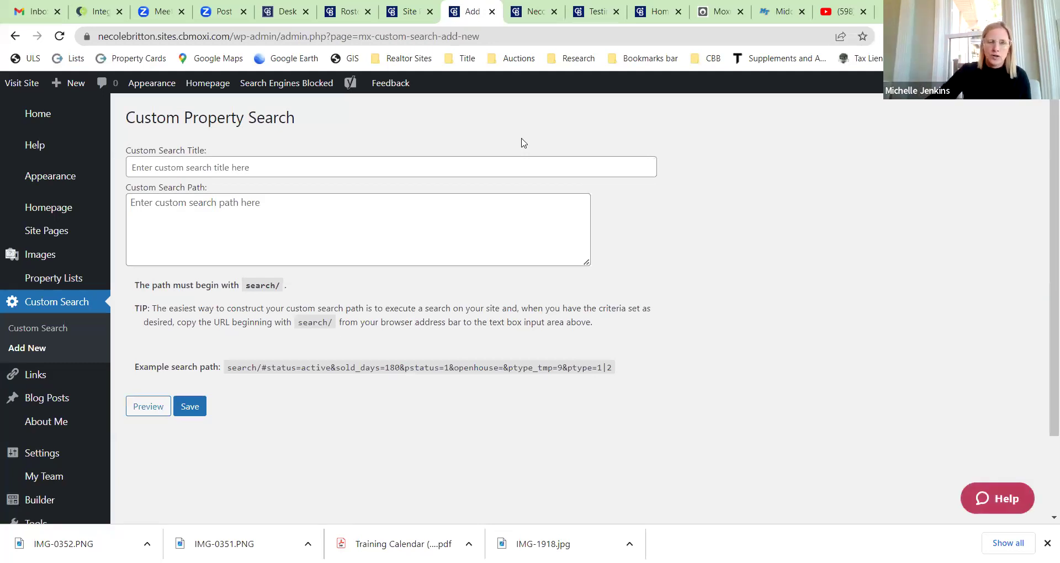
Step: On the keystomusiccity.com site, examine the custom searches under Properties and view The Gulch search as an example
click(532, 11)
click(593, 11)
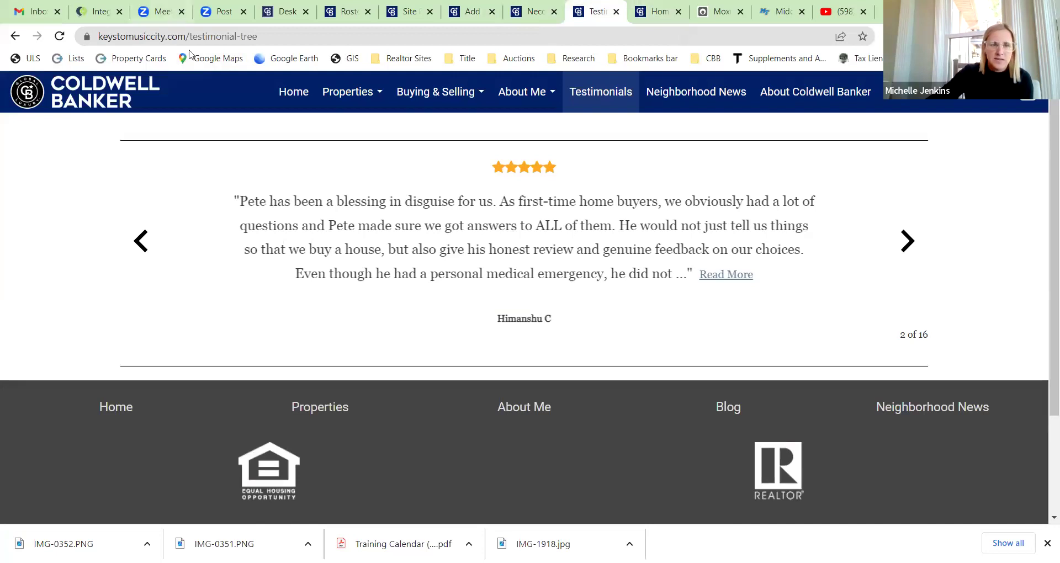
click(375, 94)
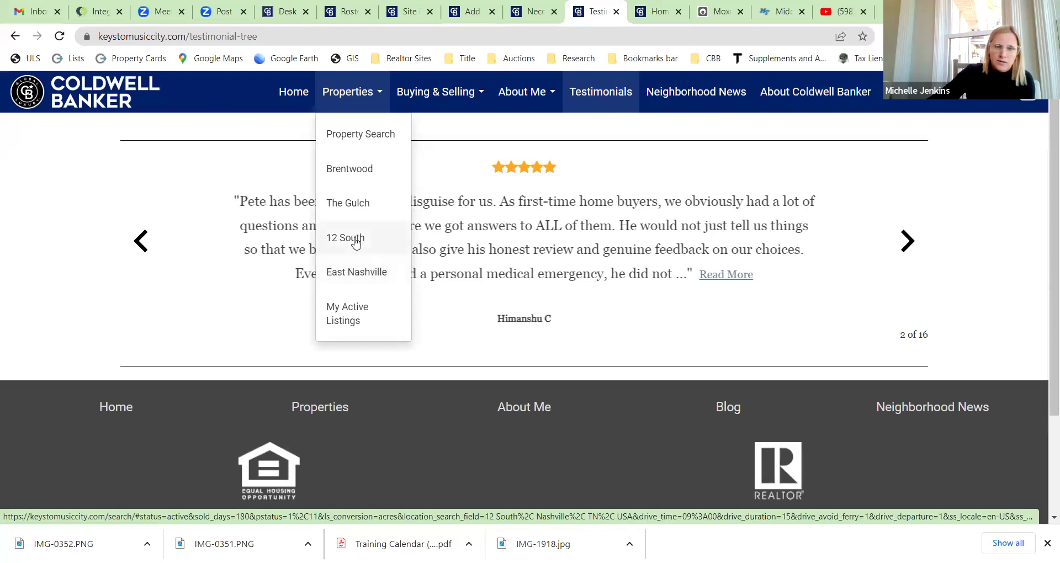
click(356, 213)
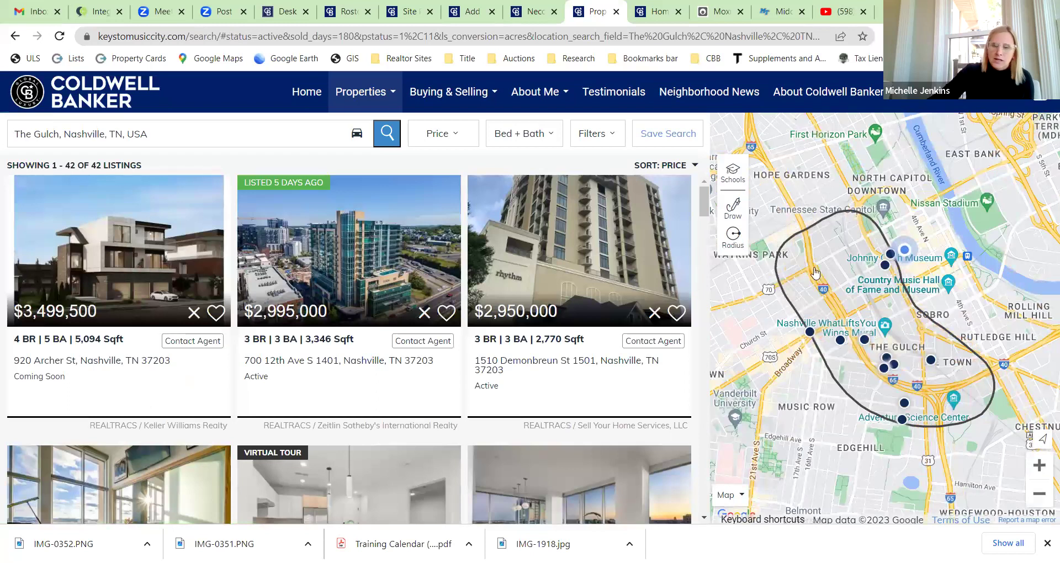
click(362, 91)
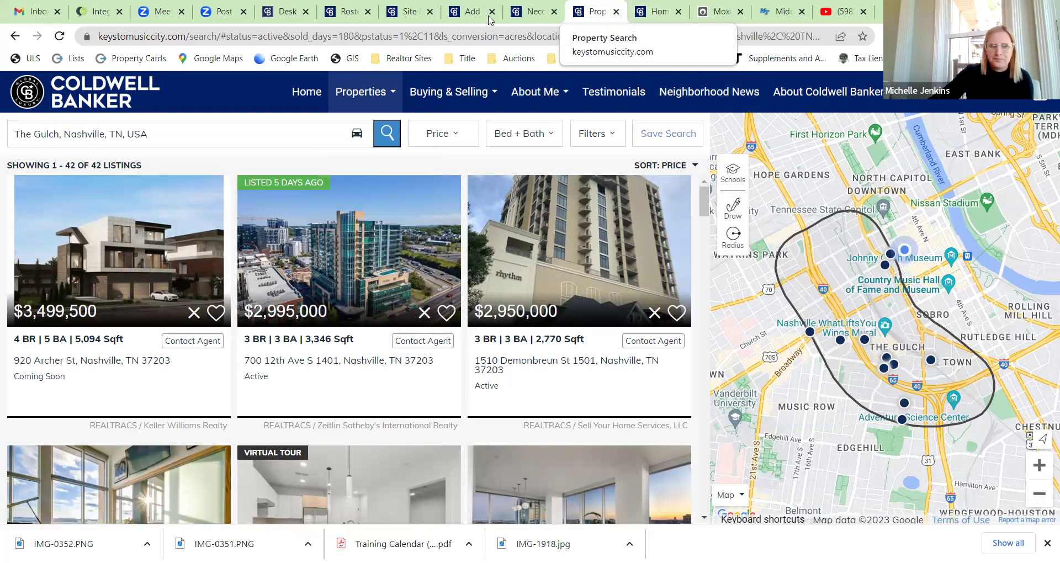
Step: Title the new custom property search "East Nashville Under 500k"
click(400, 9)
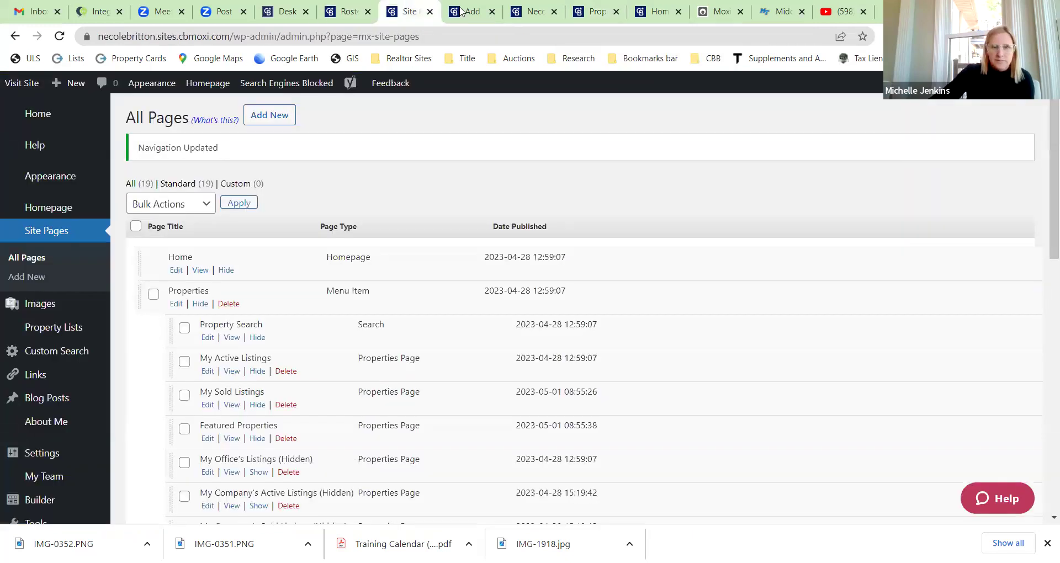
click(461, 11)
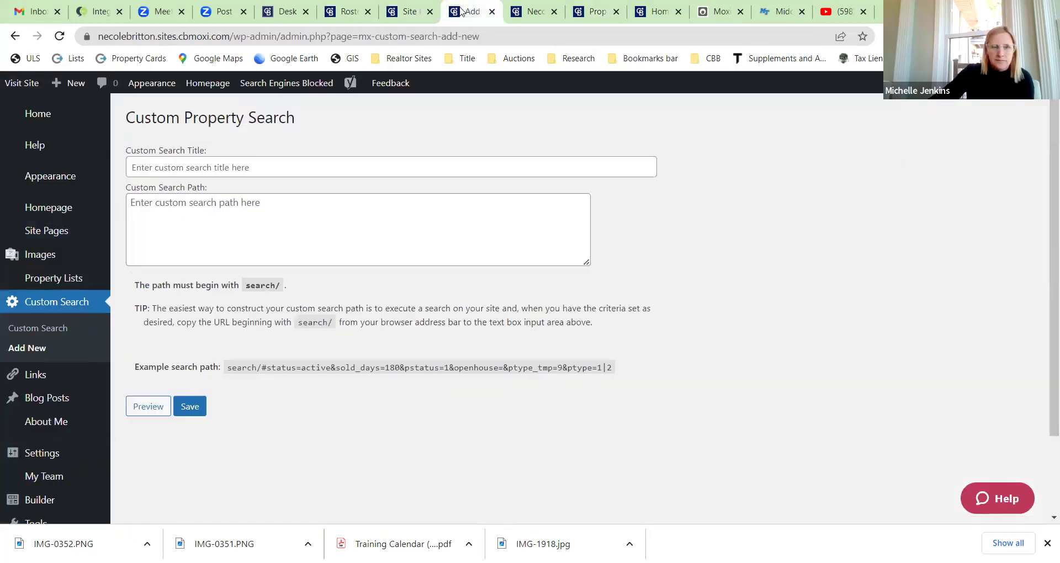
click(255, 169)
text(East Nashville Under)
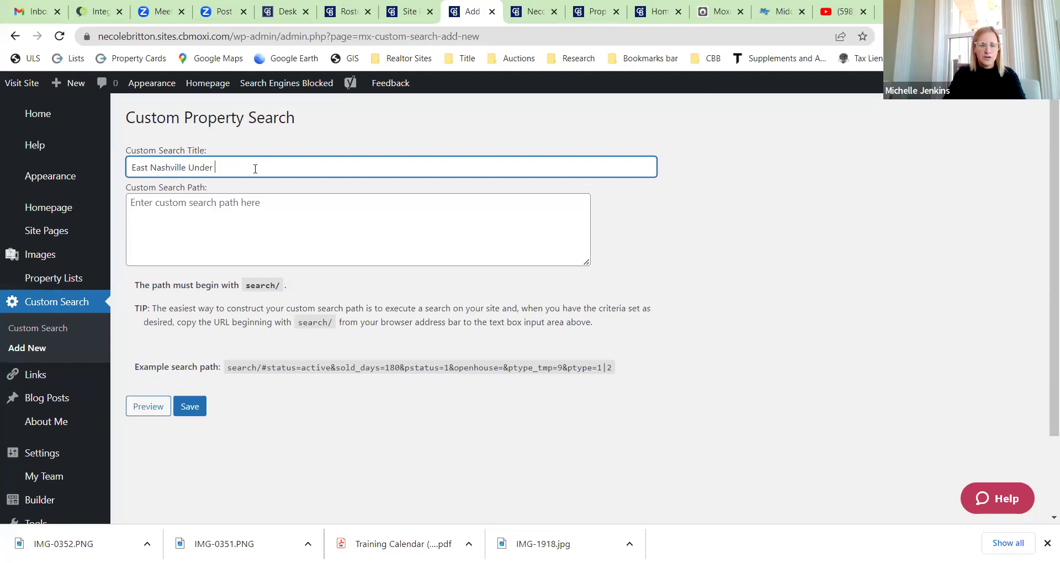
click(229, 208)
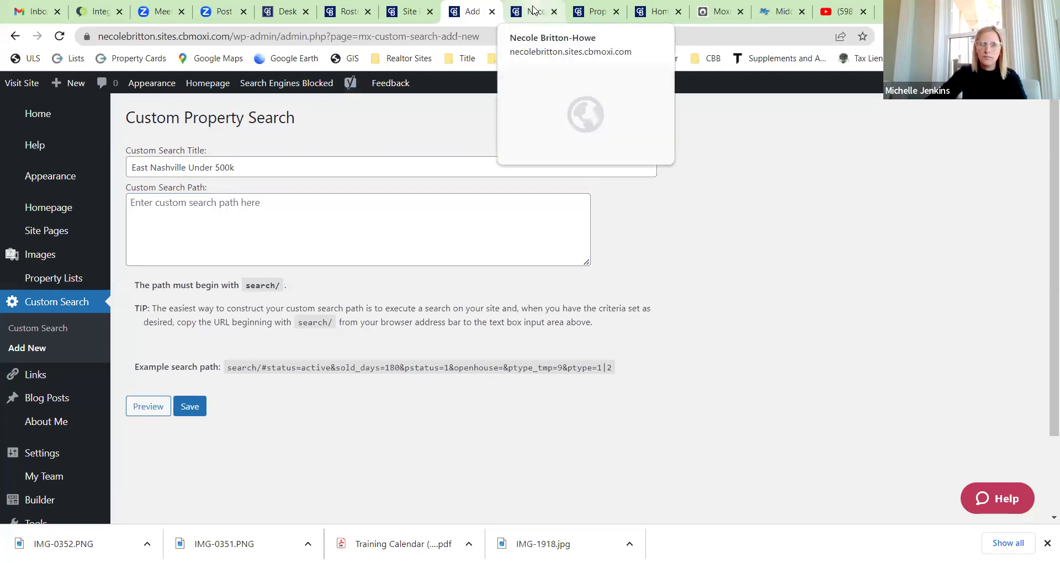
Step: On the agent's live homepage, search for properties in East Nashville, Nashville, TN
click(532, 10)
double_click(419, 317)
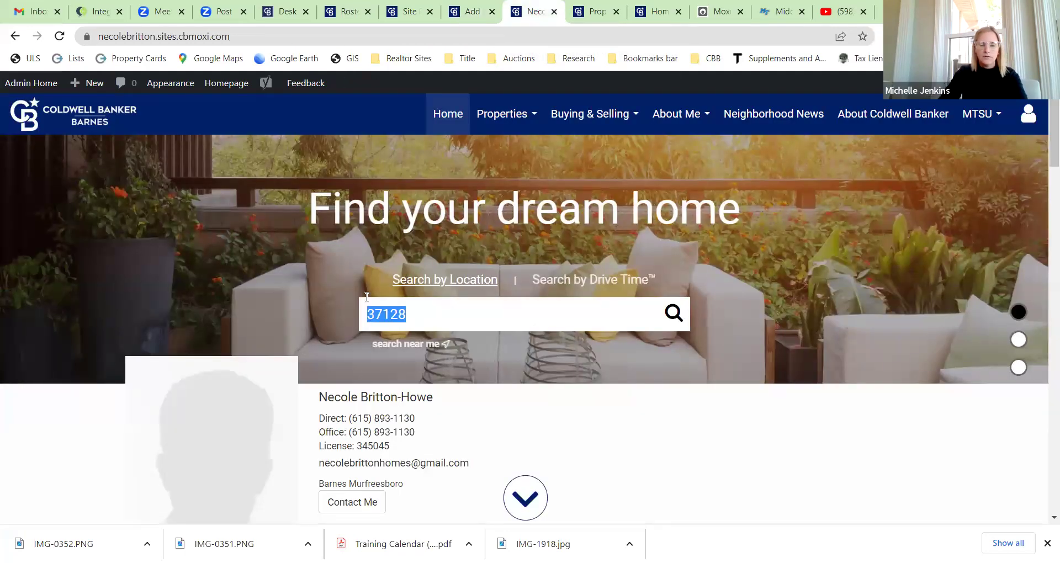
text(east nashville)
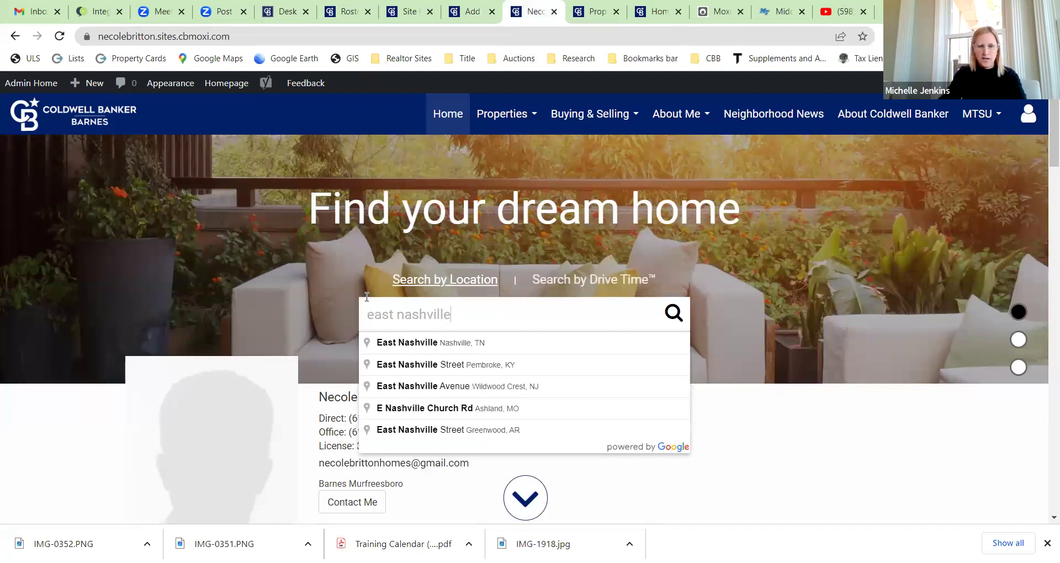
click(454, 343)
click(685, 318)
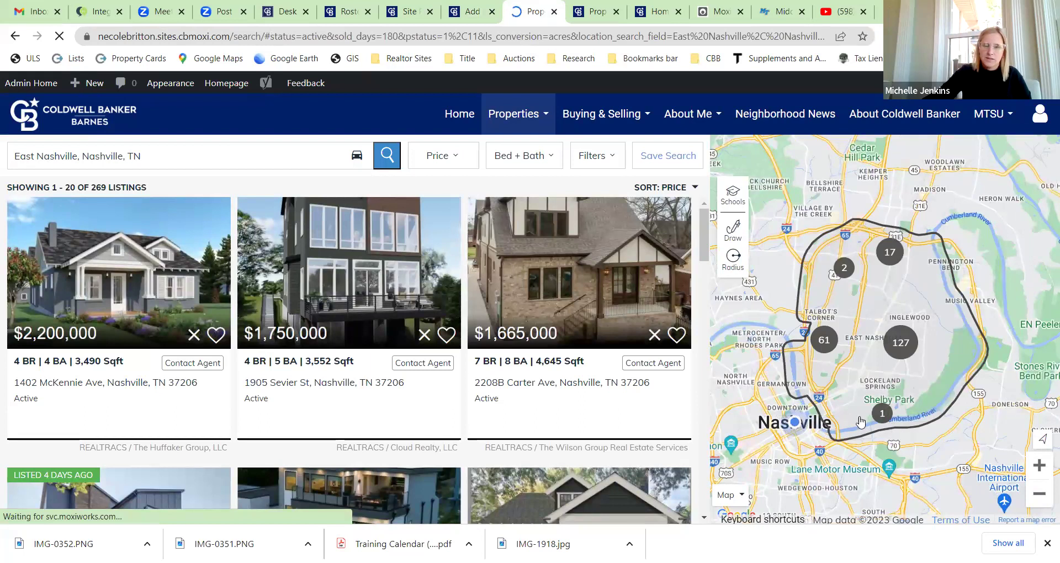
Step: Limit the East Nashville property search to a maximum price of 500,000
click(460, 159)
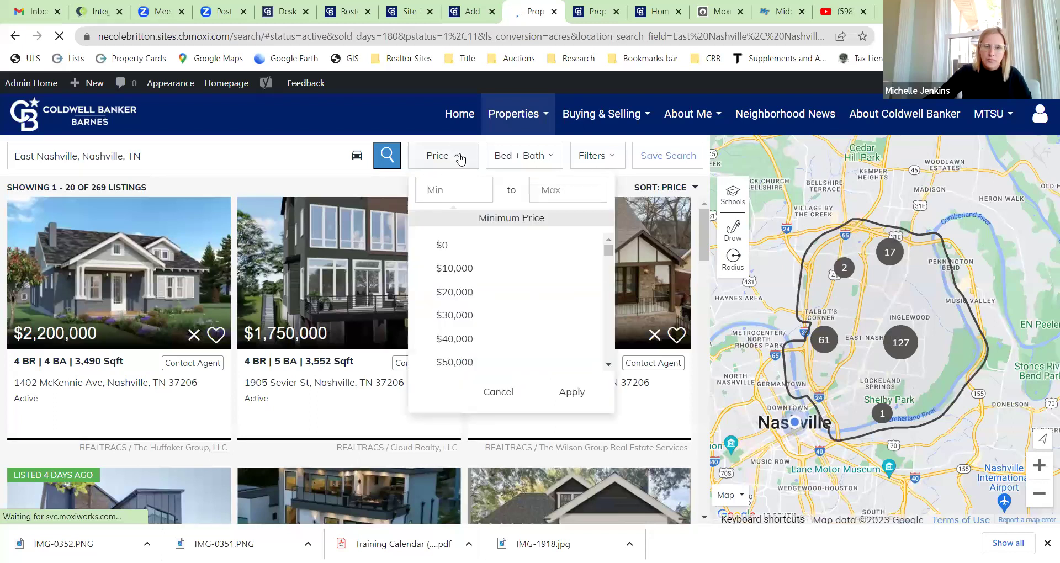
click(555, 189)
text(500,00)
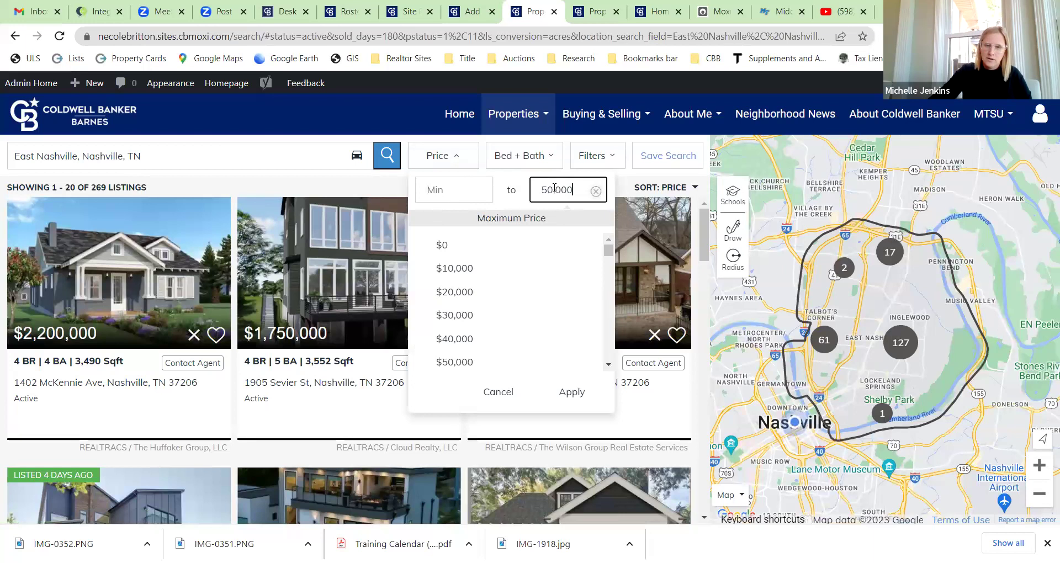
text(0)
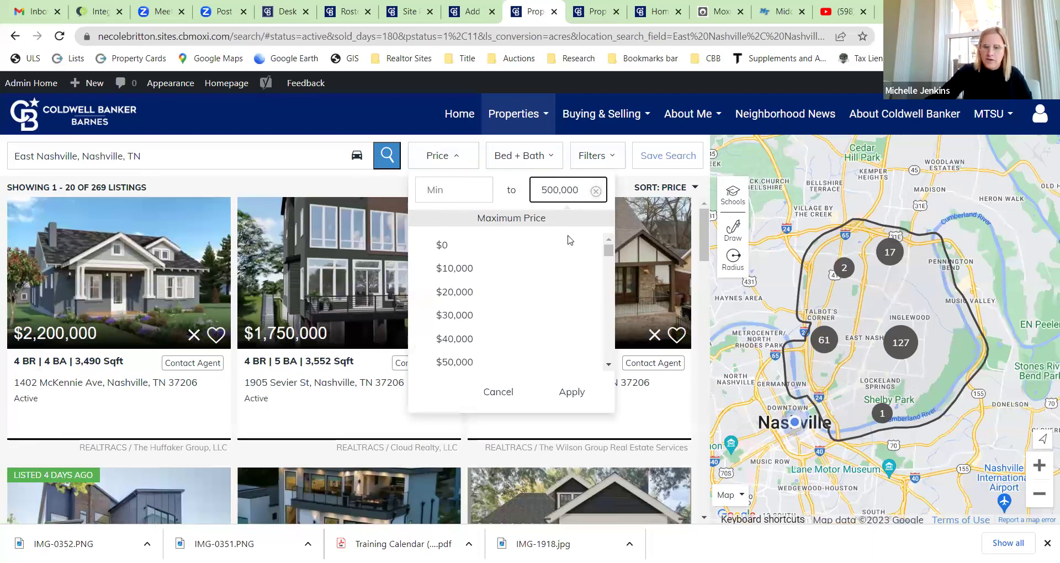
click(572, 392)
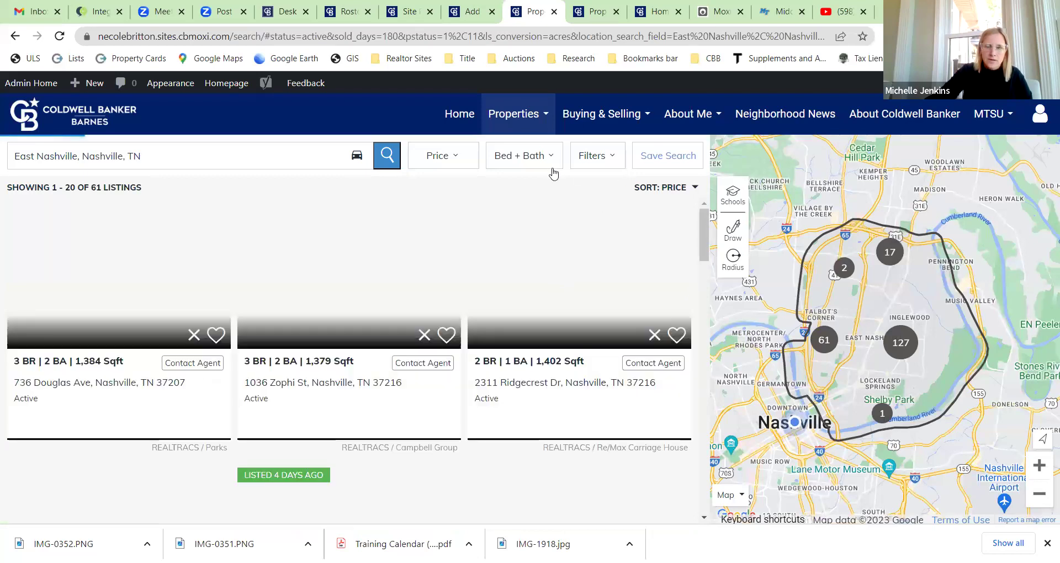
Step: Filter the search to single-family homes only by excluding the Townhouse and Condo property types
click(604, 160)
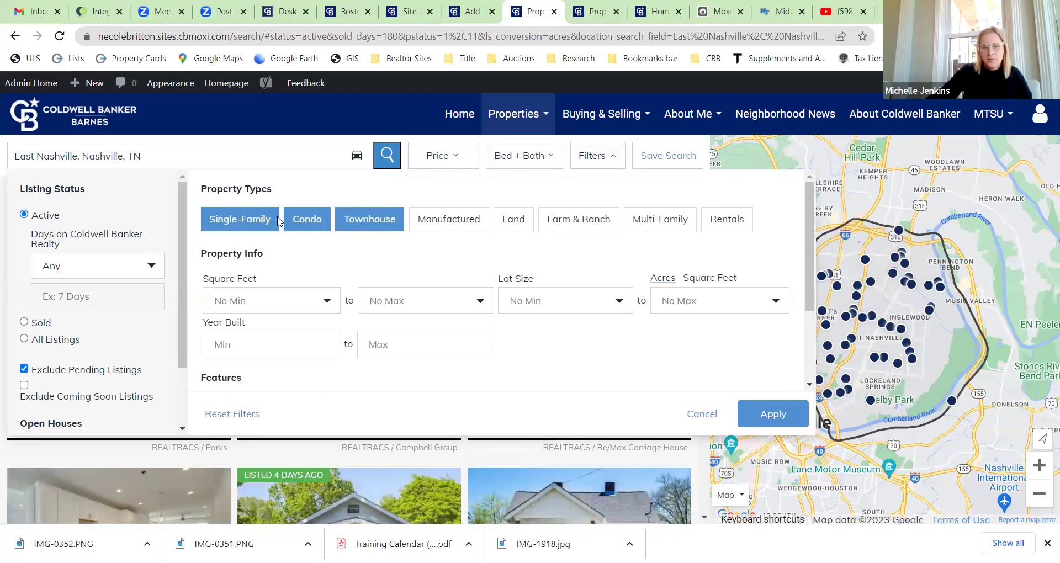
click(369, 220)
click(302, 222)
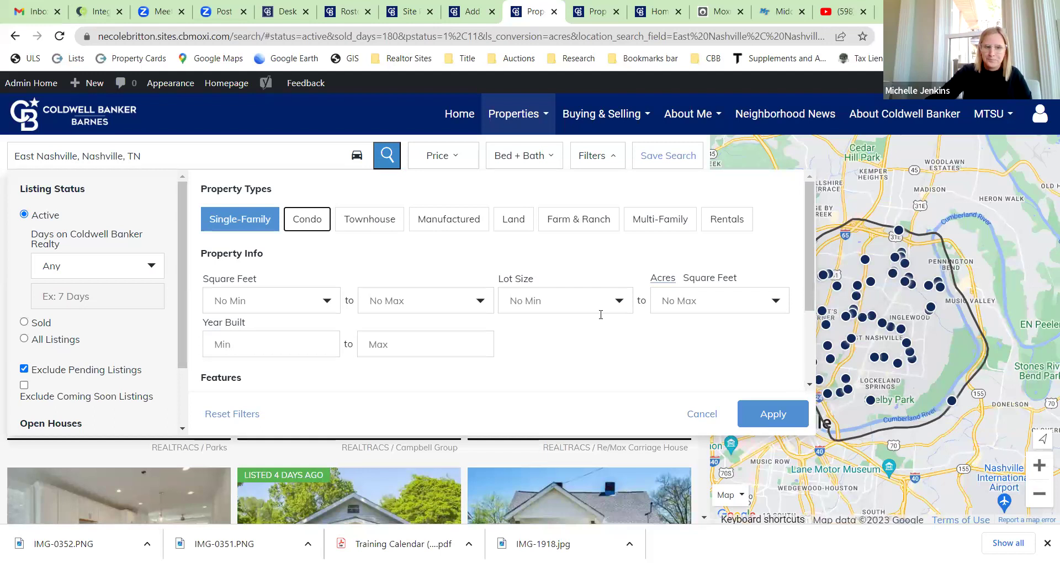
click(774, 414)
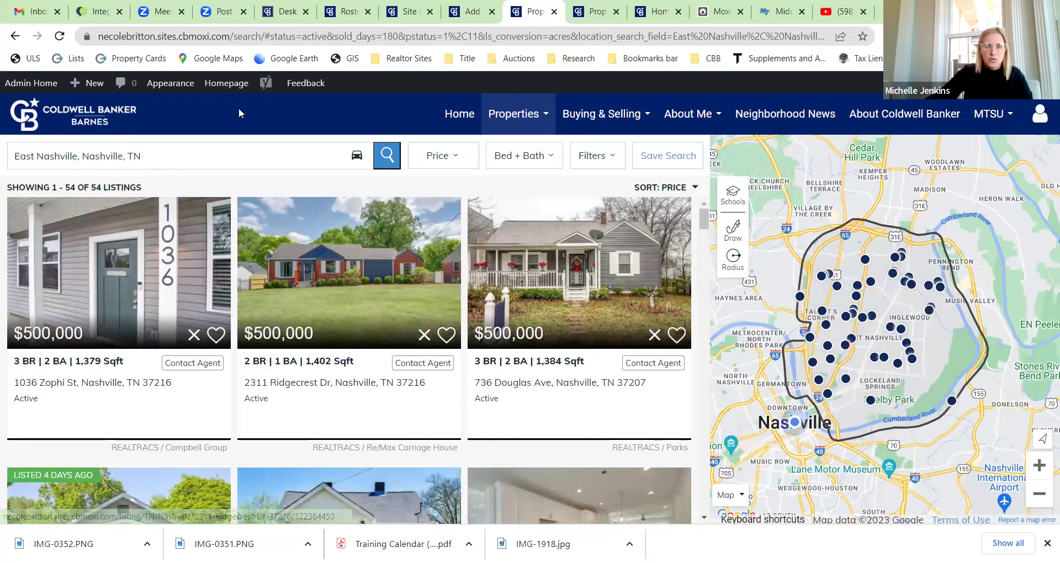
Step: Copy the filtered East Nashville search results URL into the custom search path of the East Nashville Under 500k search
click(165, 37)
right_click(166, 38)
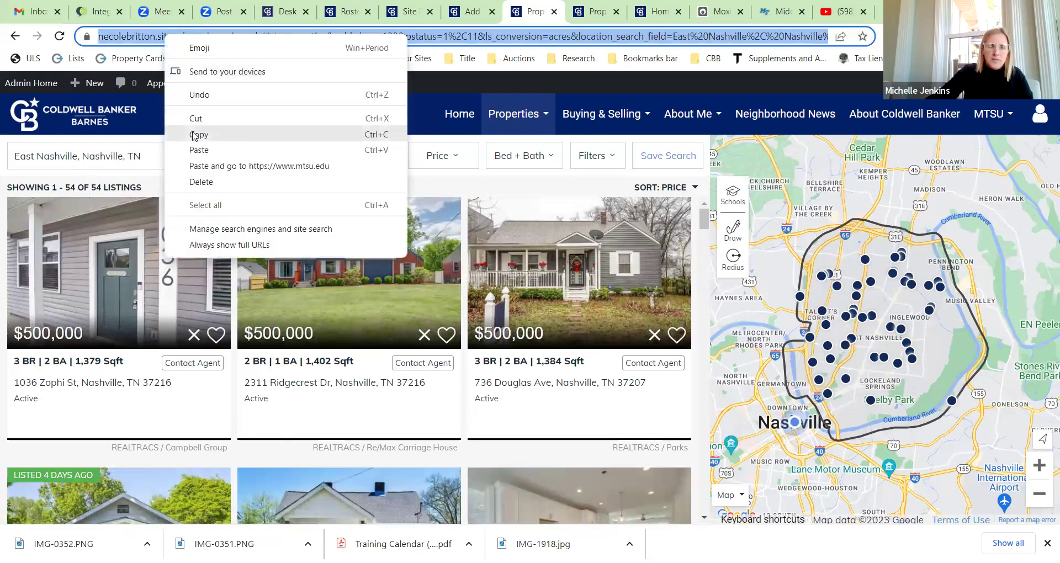
click(194, 136)
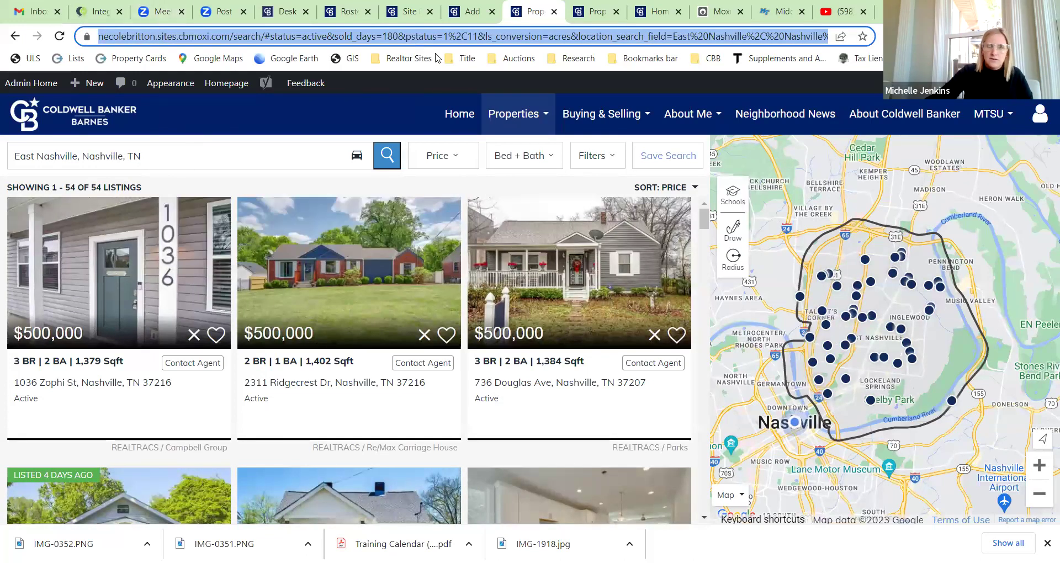
click(470, 11)
right_click(148, 204)
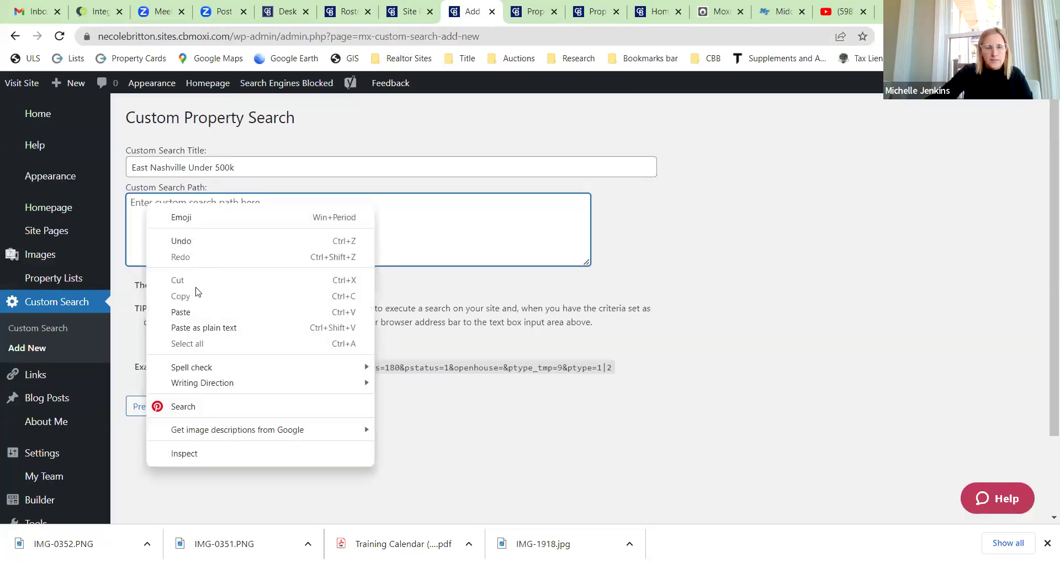
click(196, 307)
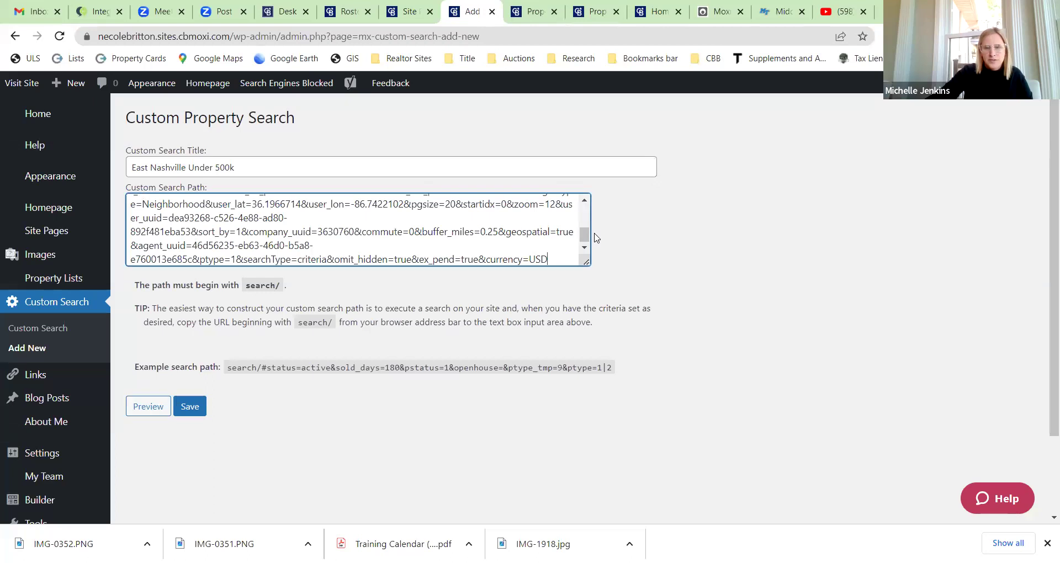
Step: Remove the domain portion from the custom search path so that it begins with "search/"
drag(584, 234, 487, 200)
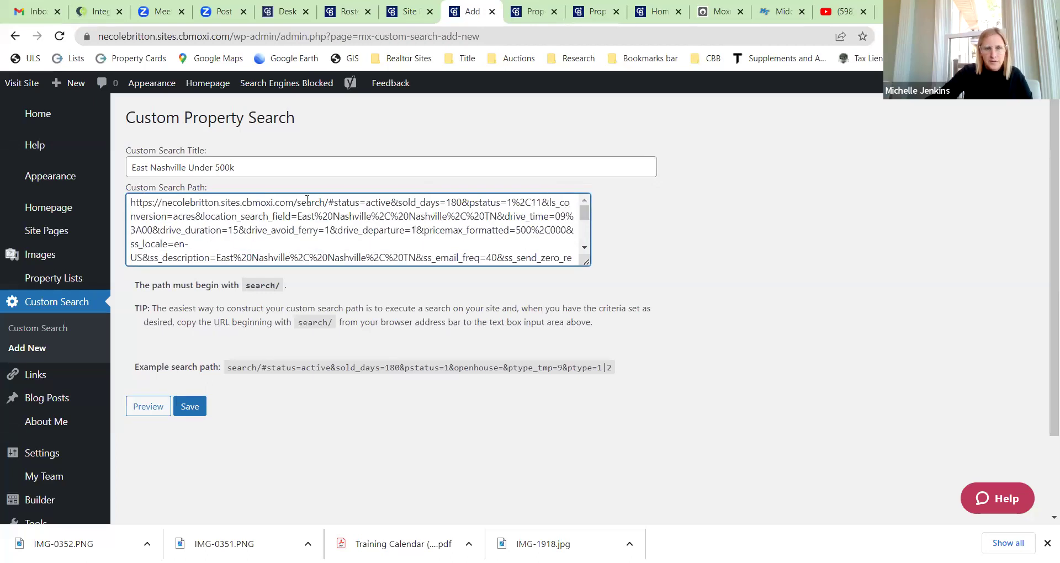
drag(297, 203, 128, 201)
key(BackSpace)
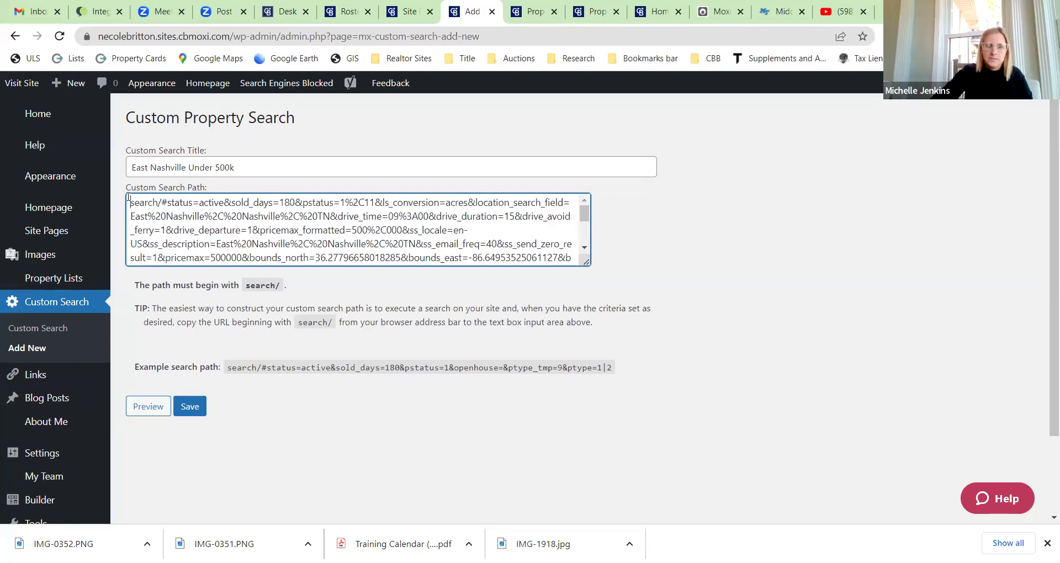
Step: Preview the East Nashville Under 500k custom search and save it
click(147, 408)
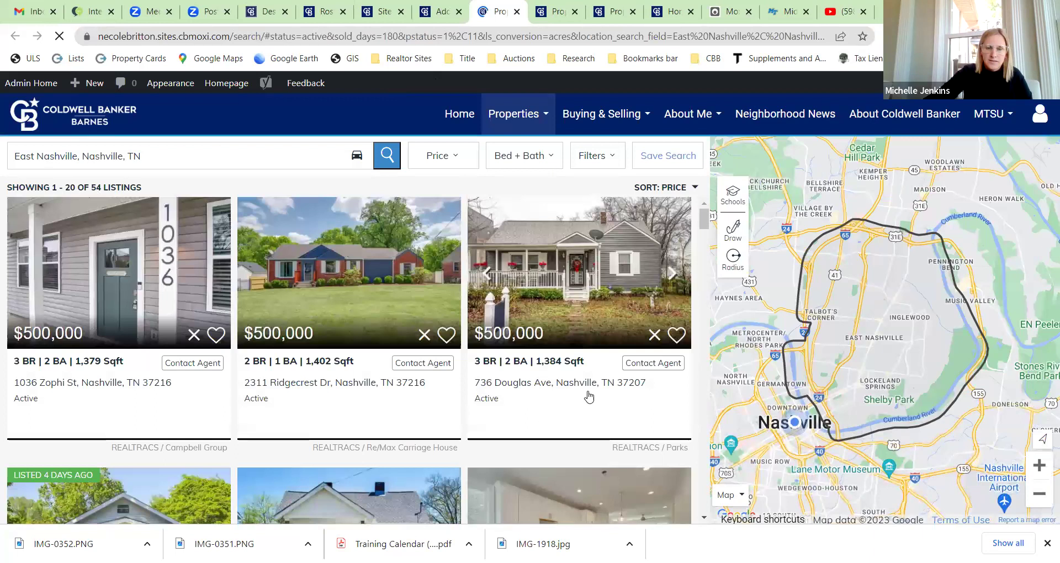
click(440, 5)
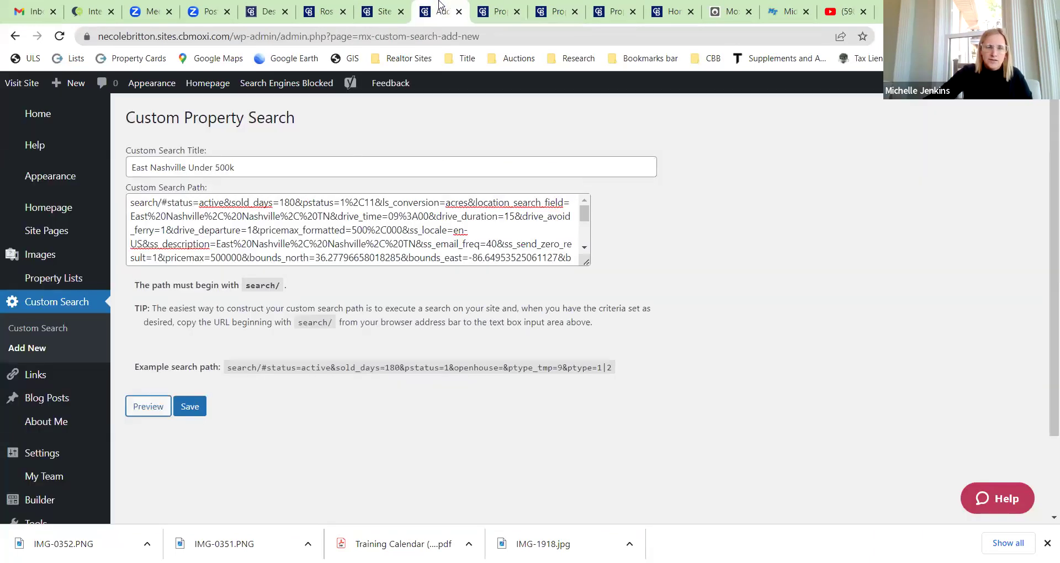
click(194, 411)
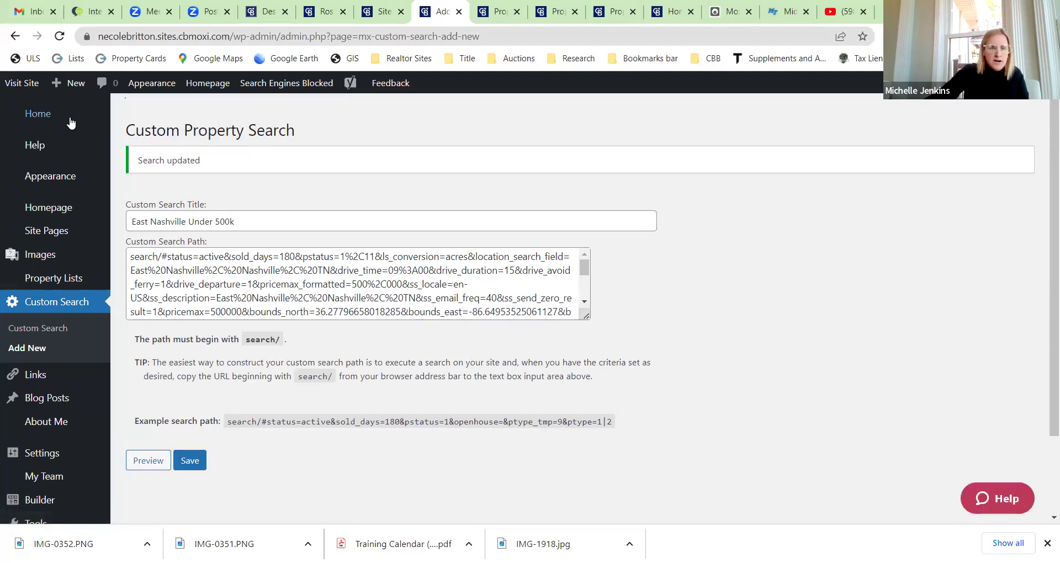
Step: Add a new site page of the type Custom Search
mouse_move(67, 231)
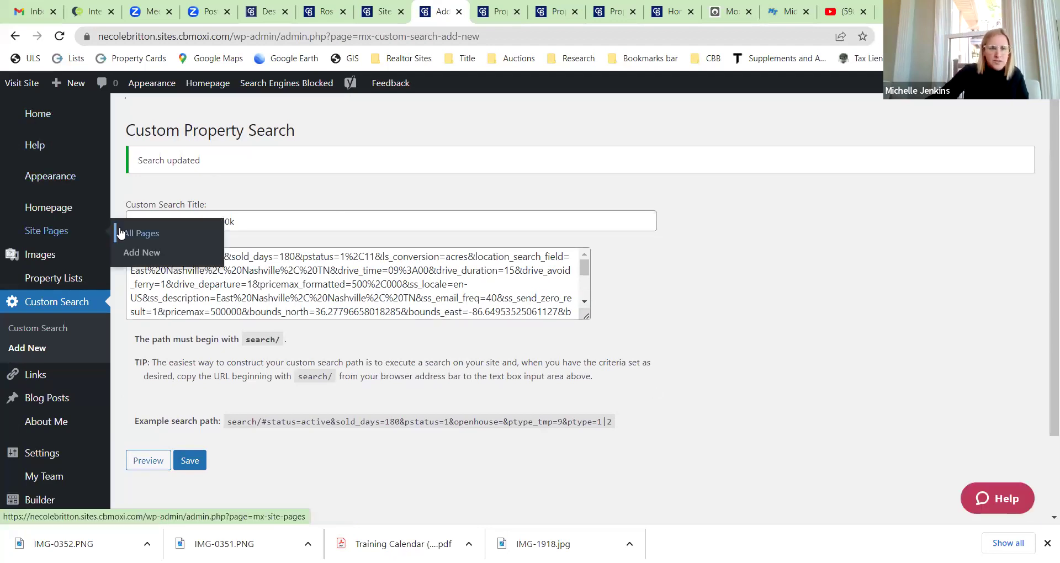
click(123, 234)
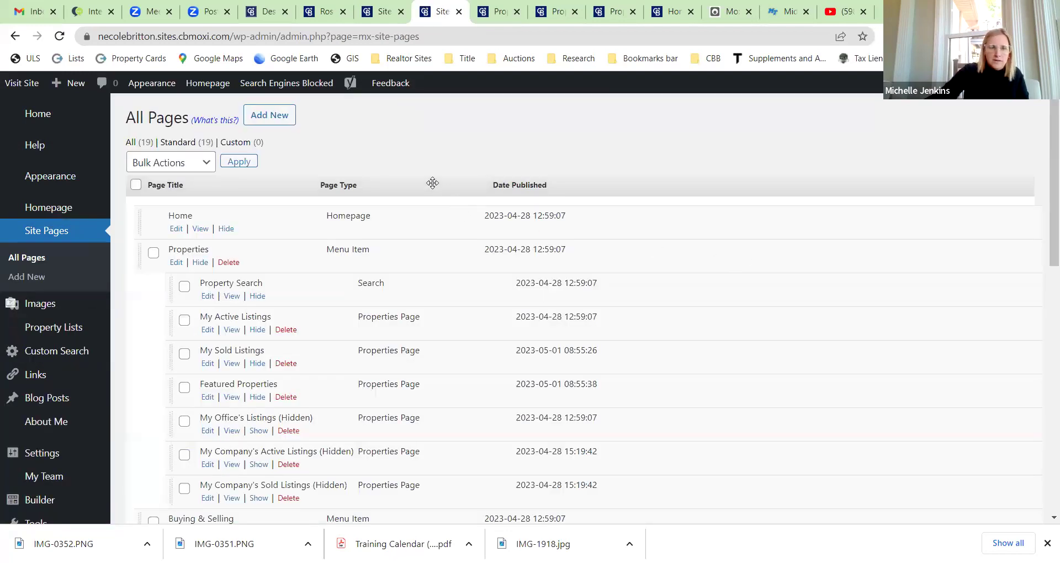
click(279, 114)
click(509, 202)
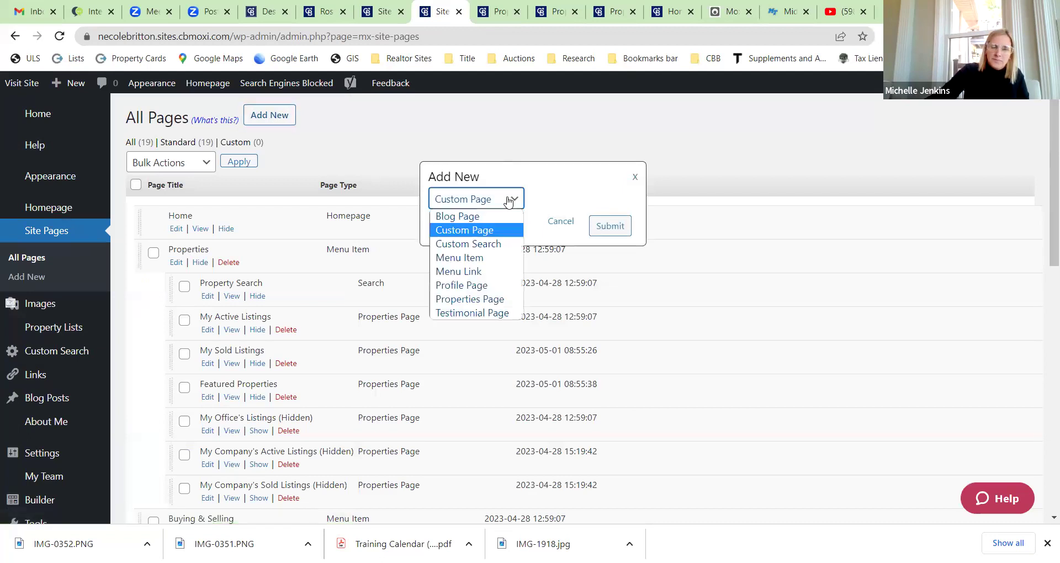
click(496, 245)
click(611, 228)
click(610, 228)
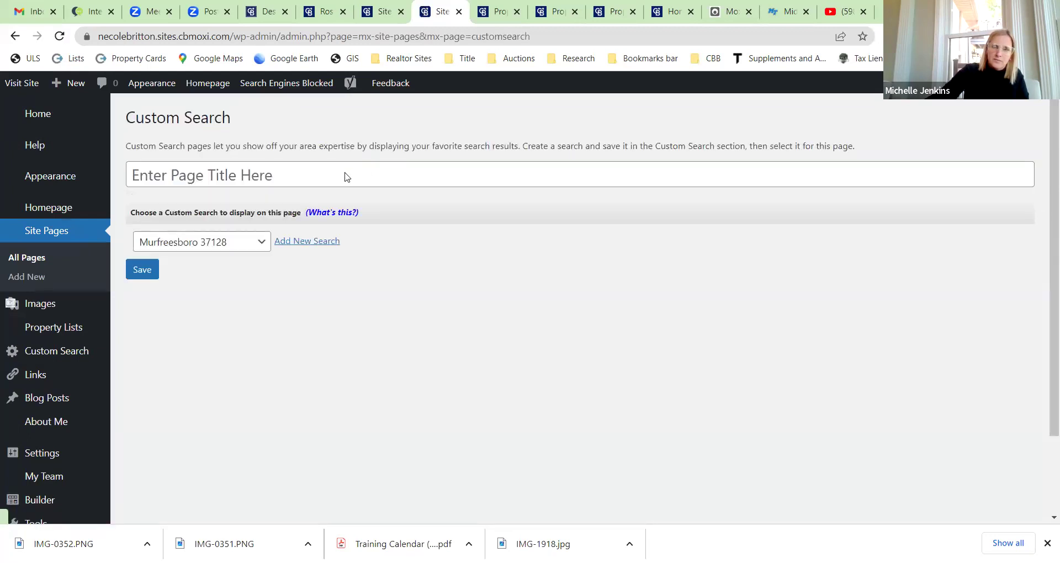
Step: Title the custom search page "East Nashville Under 500k" and save it
click(279, 177)
text(E)
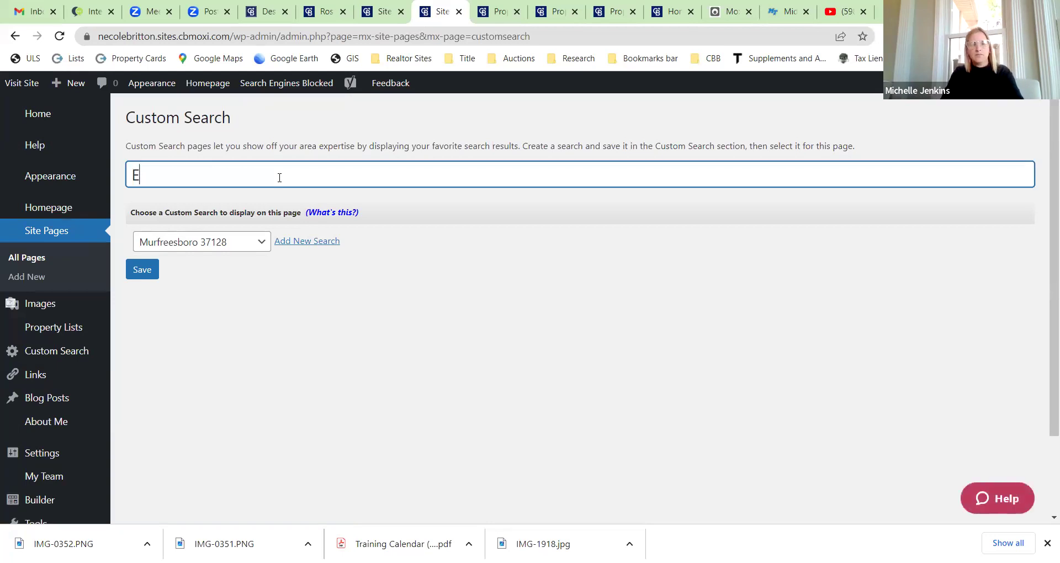
text(ast Nashville )
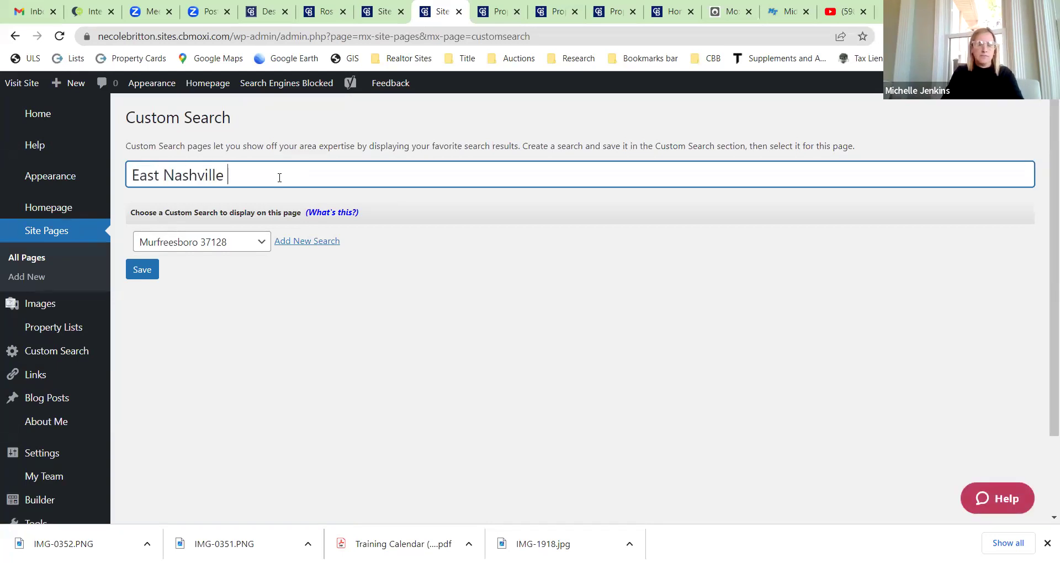
text(Under 500k)
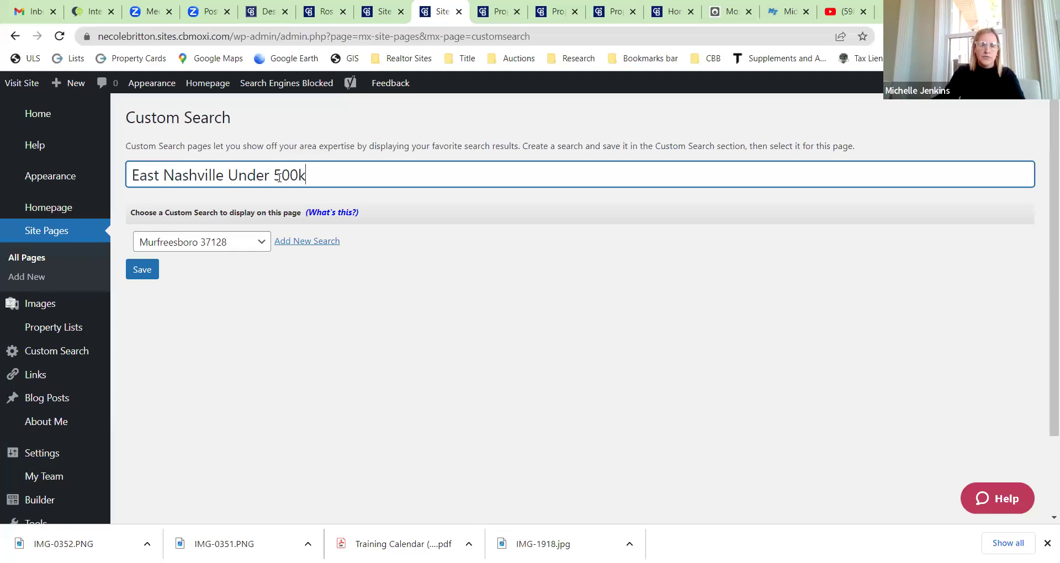
click(142, 269)
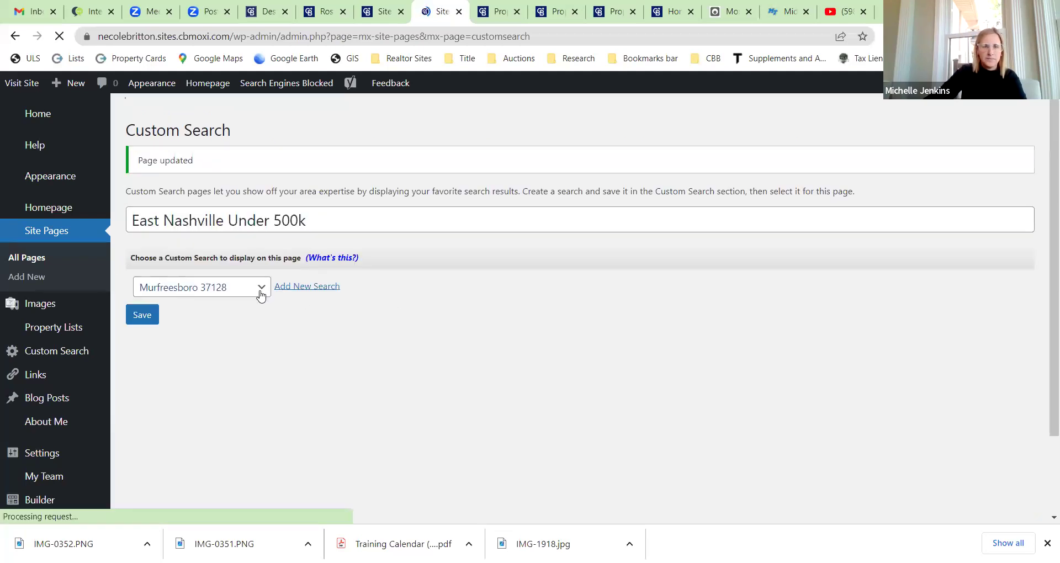
Step: Assign the East Nashville Under 500k custom search to the page and save it
click(262, 296)
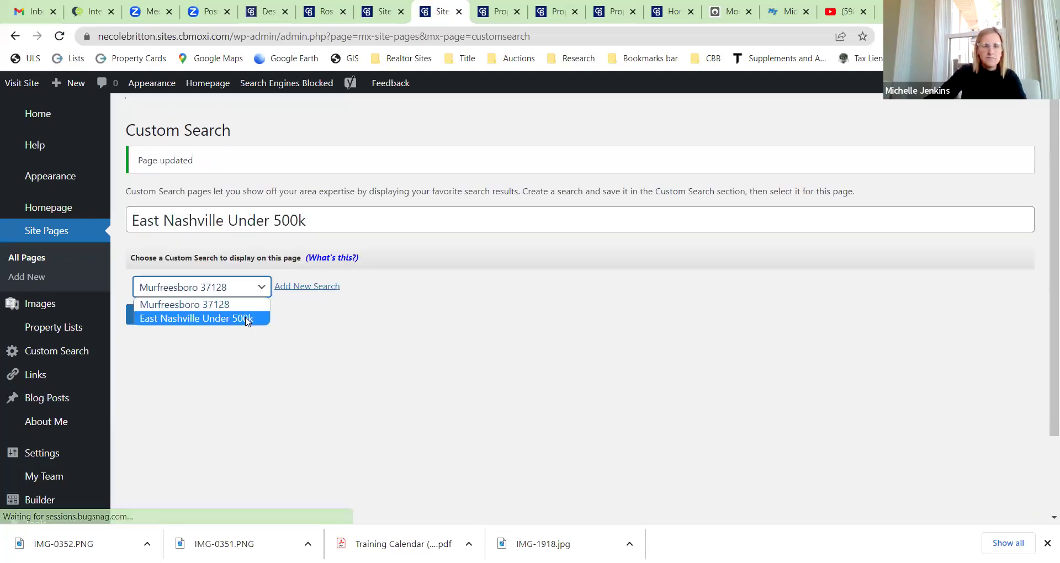
click(209, 322)
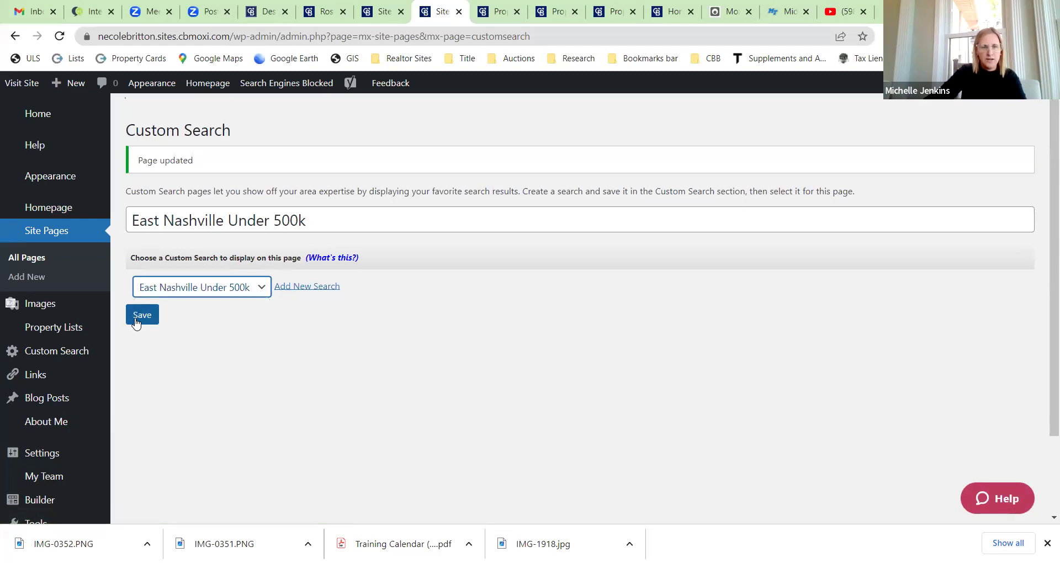
click(141, 319)
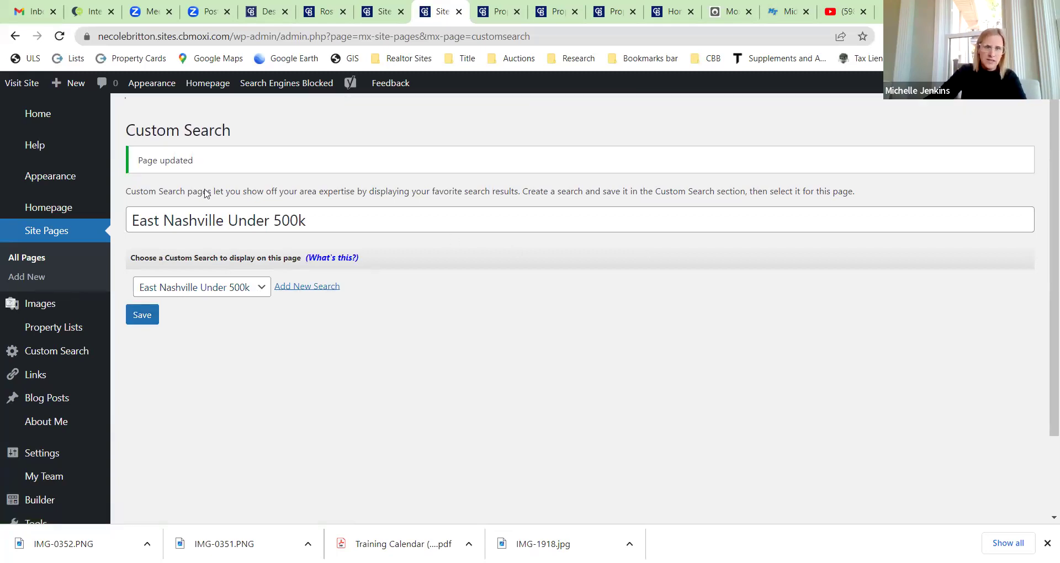
Step: Move the East Nashville Under 500k page to the first place under the Properties menu item and publish the site pages
click(55, 231)
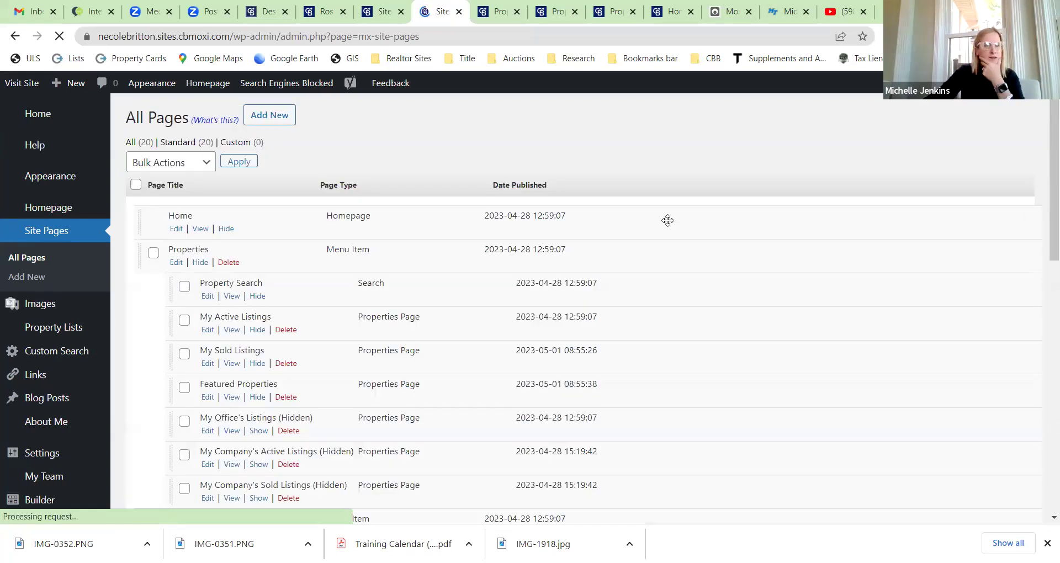
scroll(668, 218, down, 10)
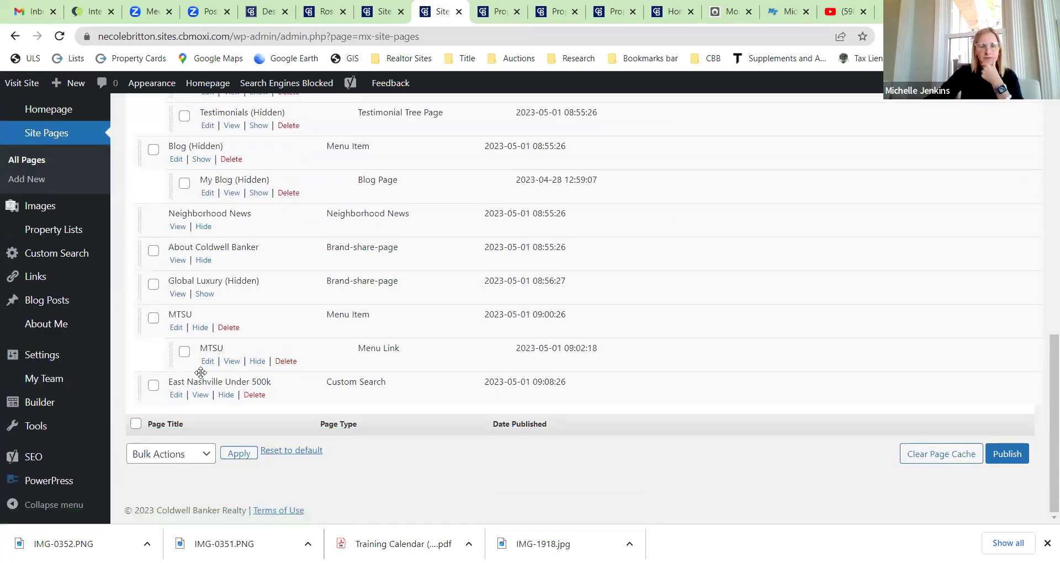
drag(226, 381, 251, 193)
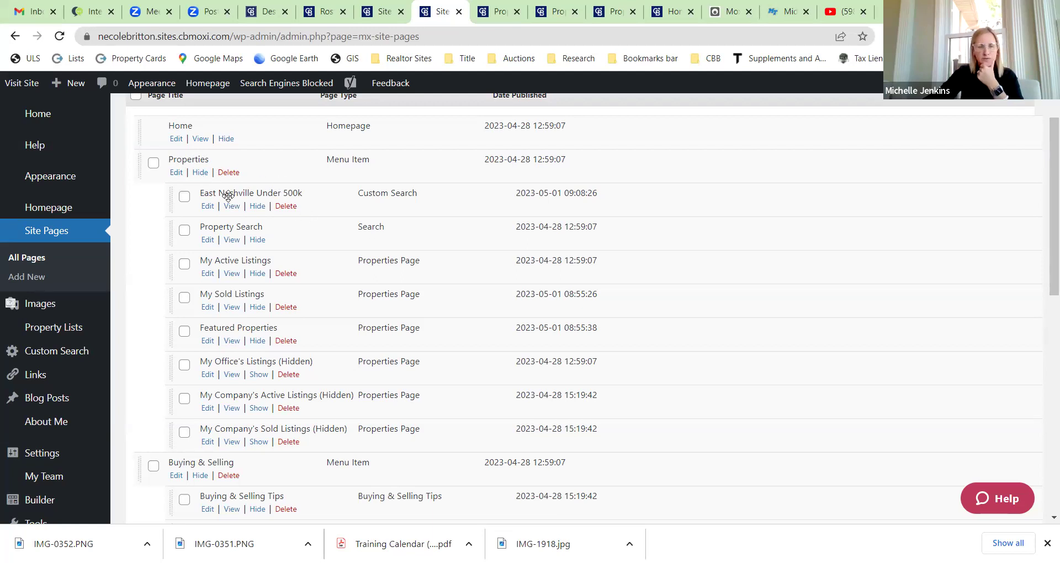
scroll(902, 303, down, 10)
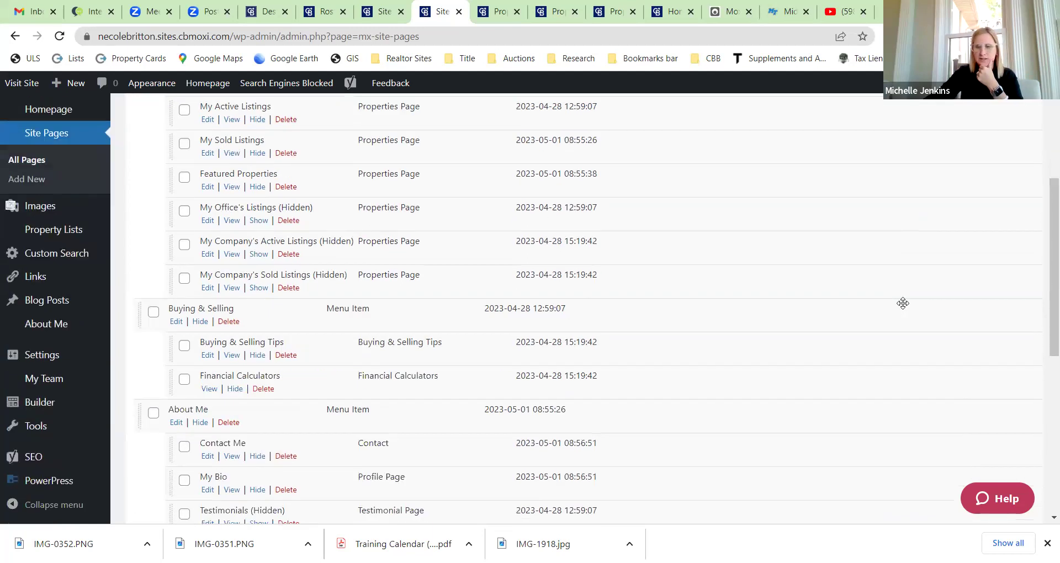
click(1007, 456)
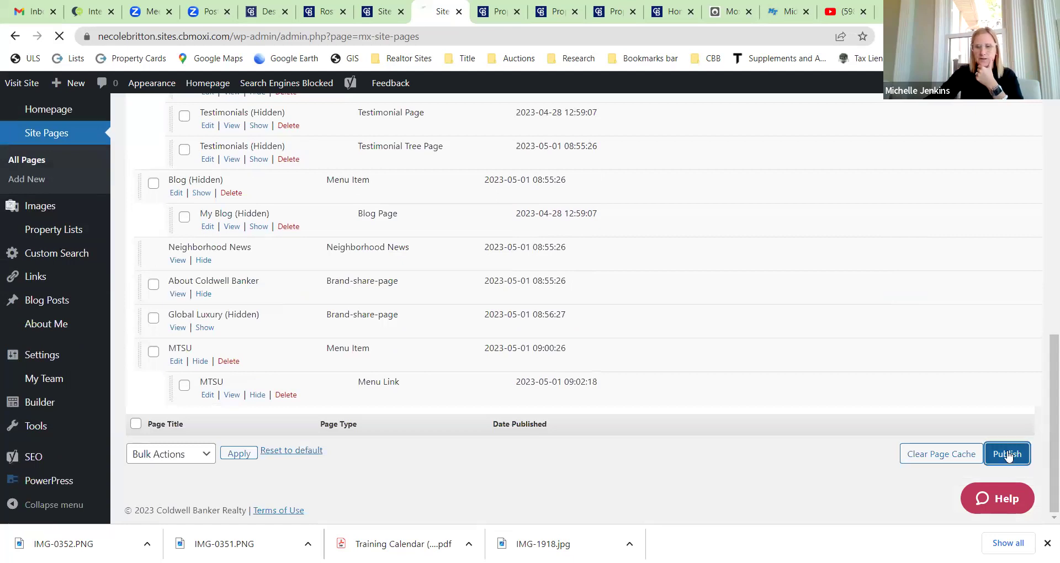
Step: Reload the live site, view the East Nashville Under 500k page from its Properties menu, and compare it with the original search
click(506, 10)
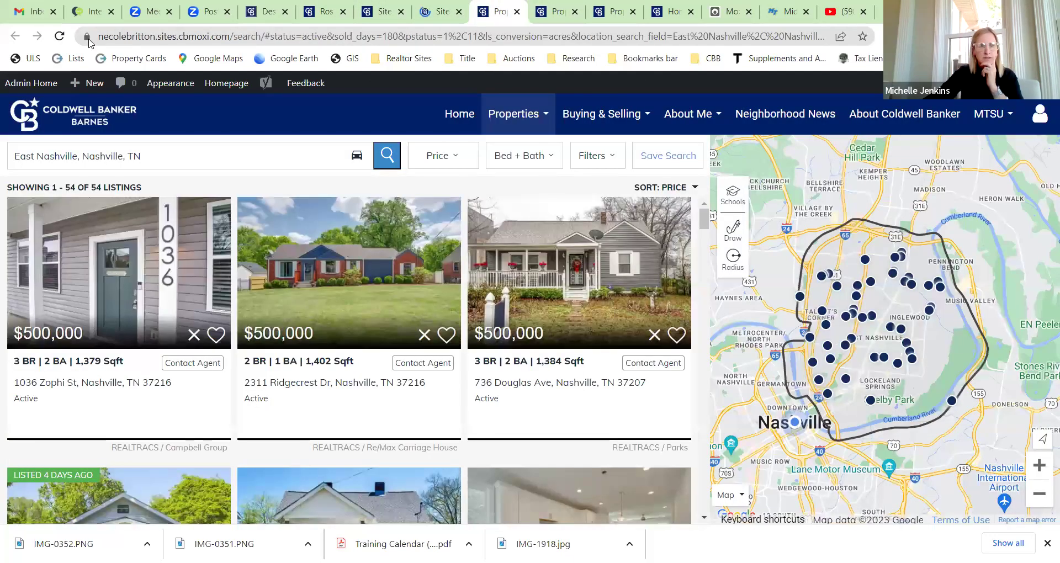
click(59, 36)
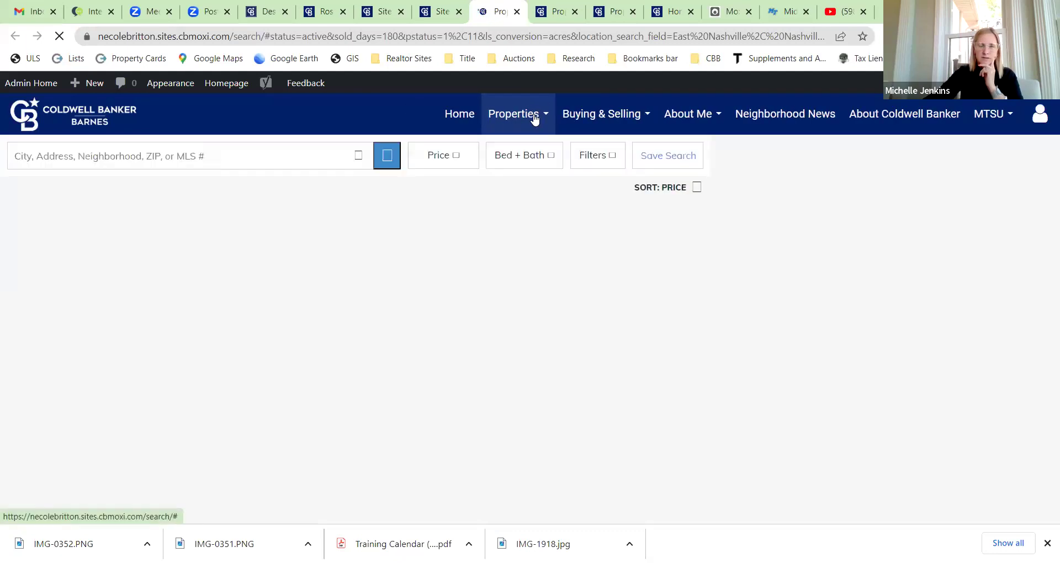
click(534, 118)
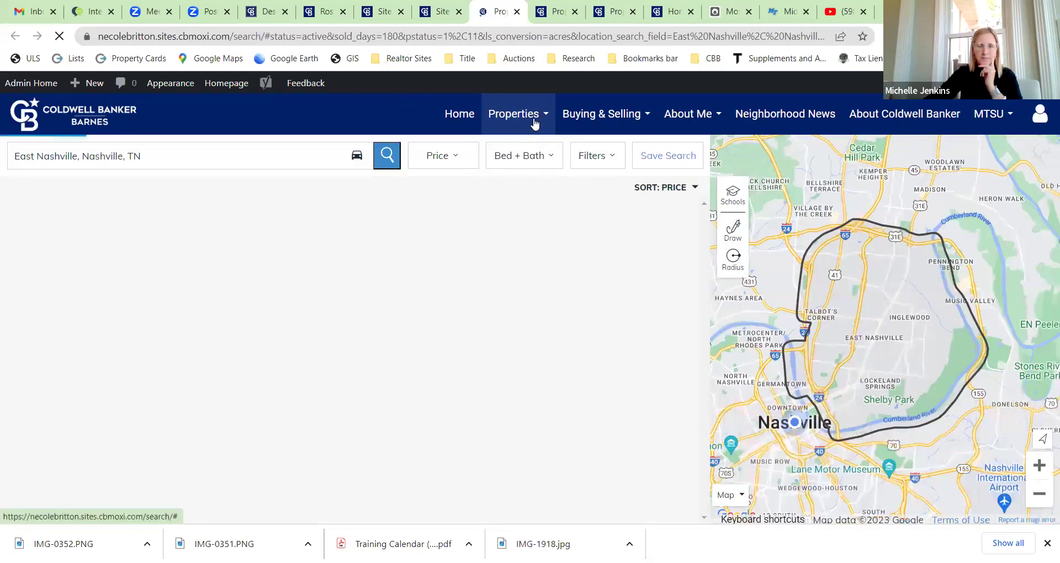
click(534, 119)
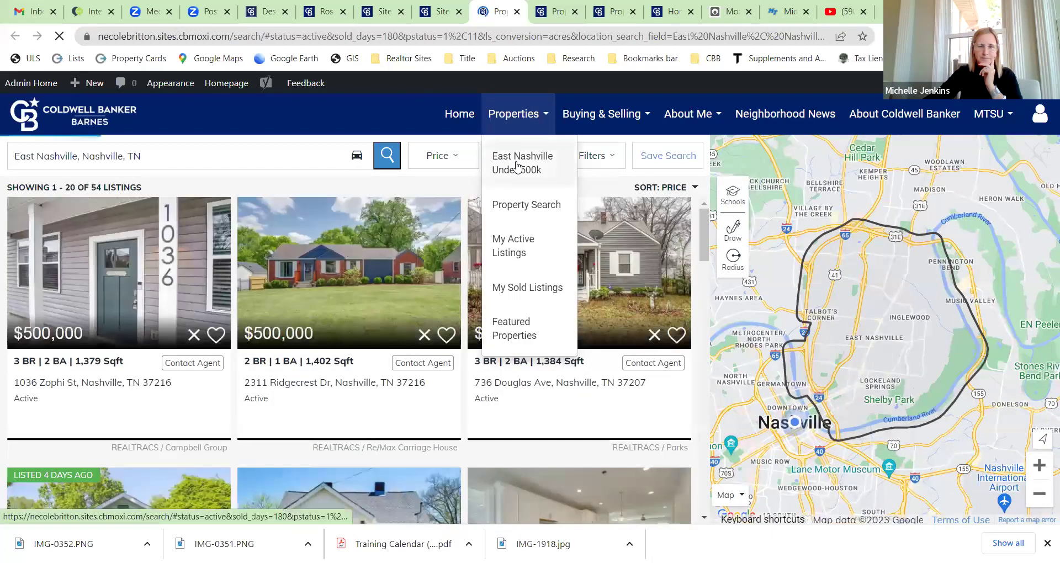
click(516, 166)
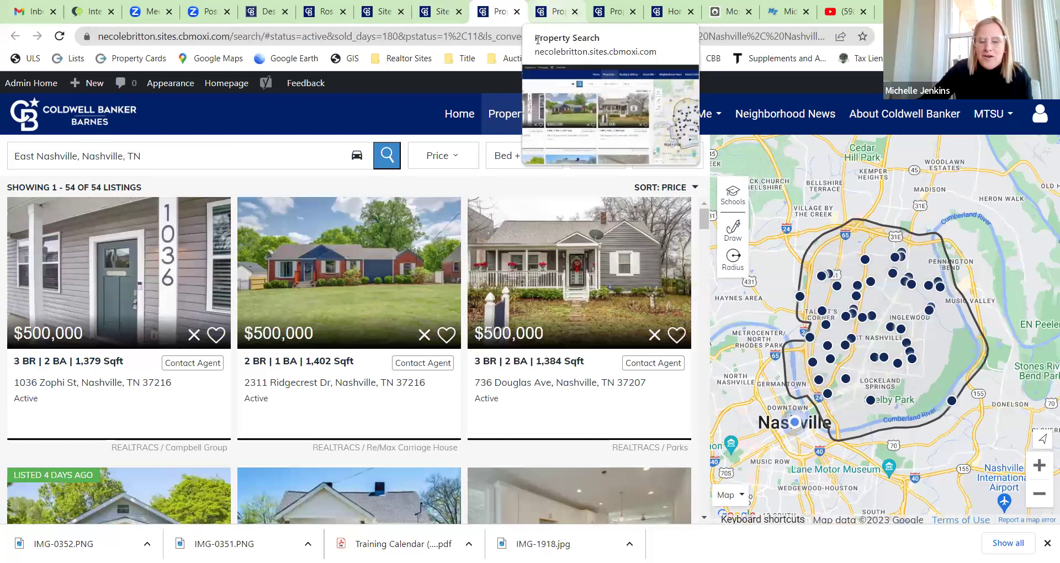
click(563, 18)
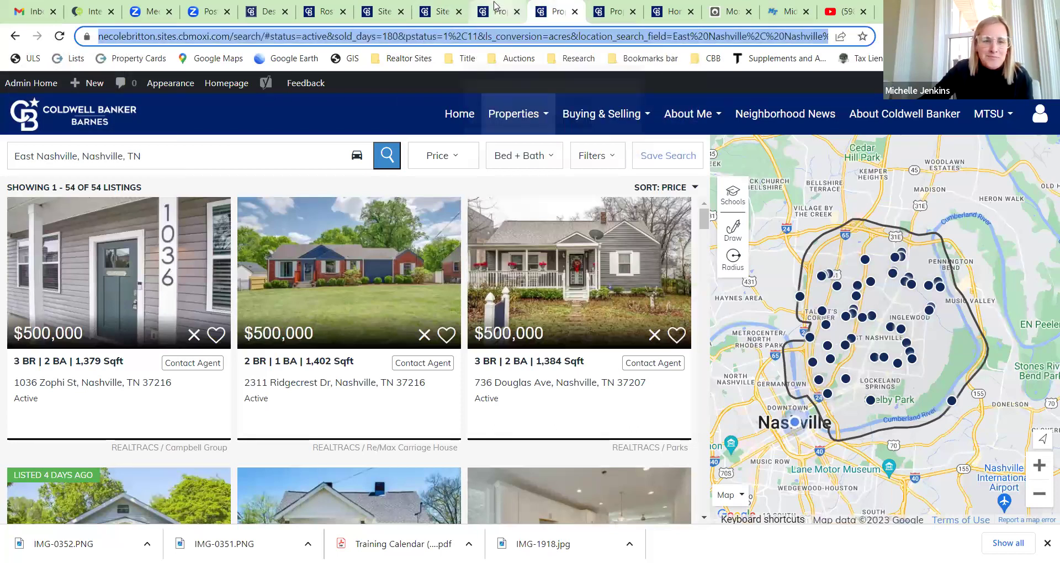
click(495, 7)
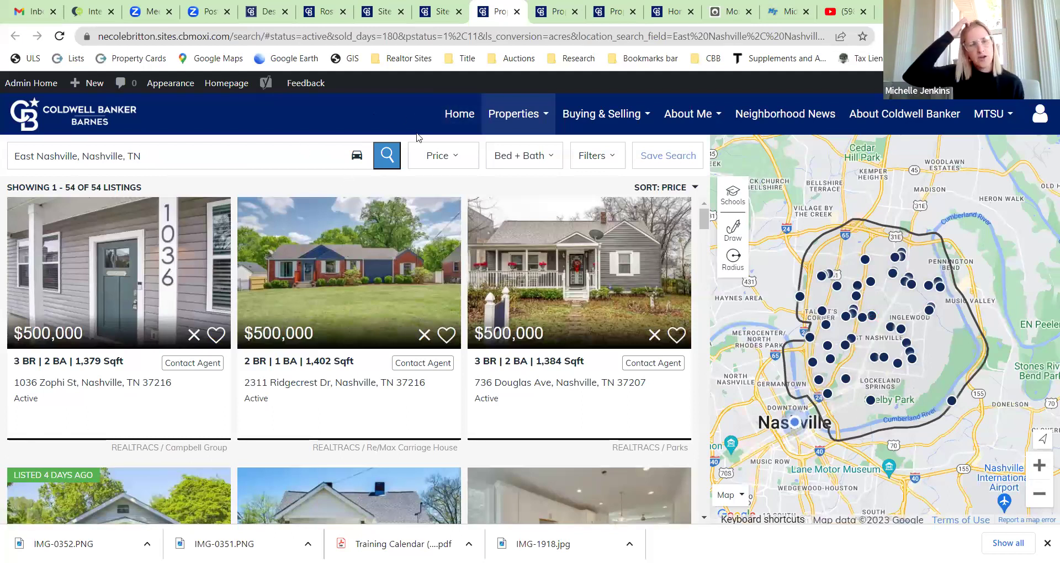
Step: Filter the East Nashville property search to homes with 3+ beds and 2+ baths
click(548, 158)
click(574, 157)
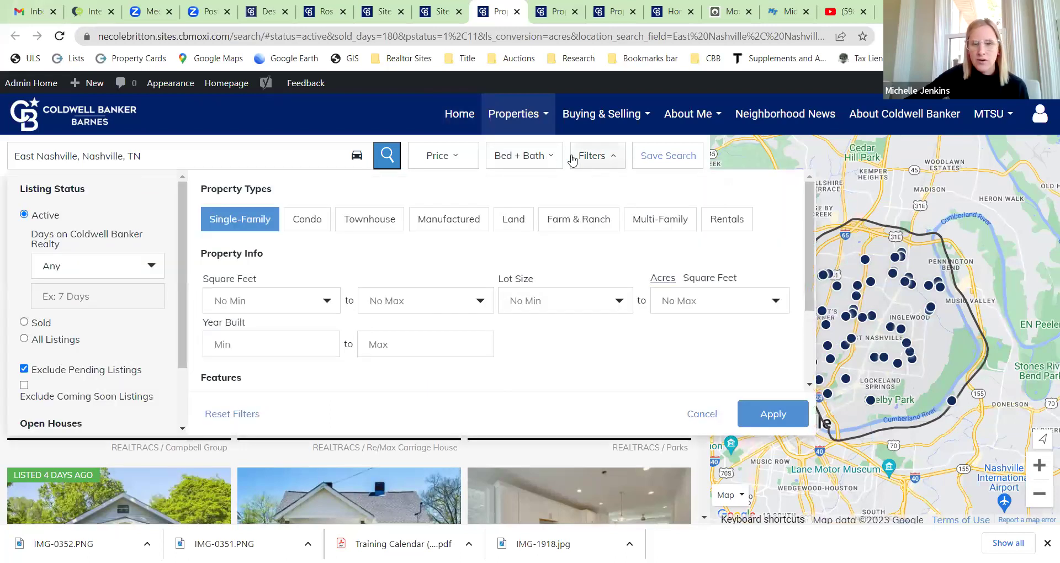
click(544, 157)
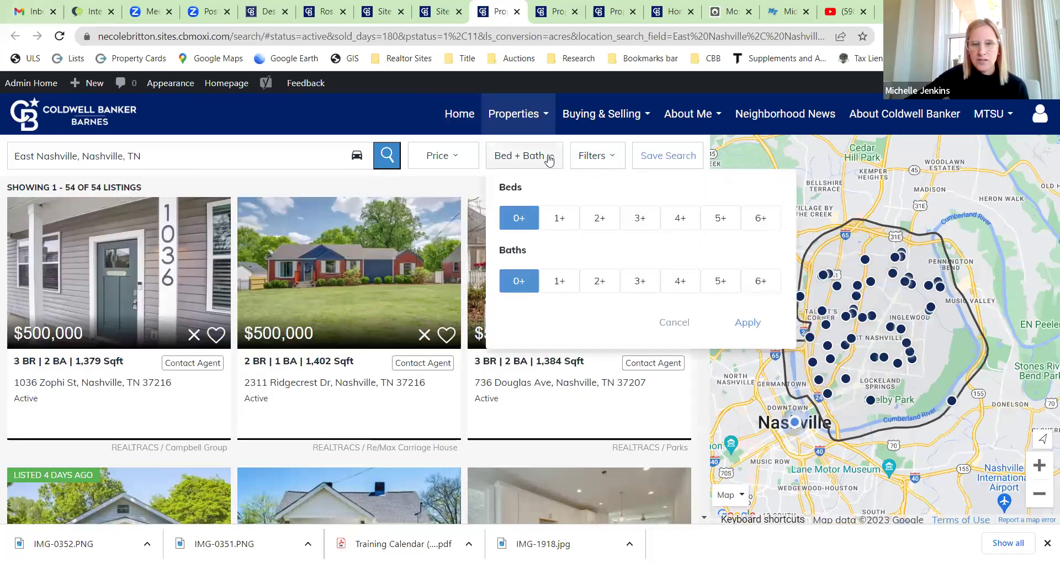
click(645, 219)
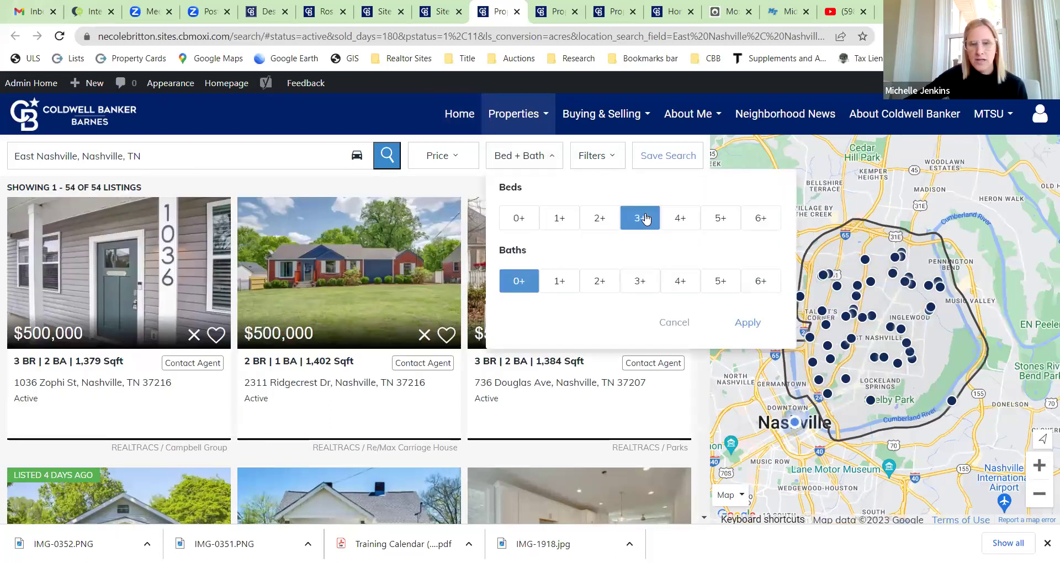
click(592, 281)
click(749, 323)
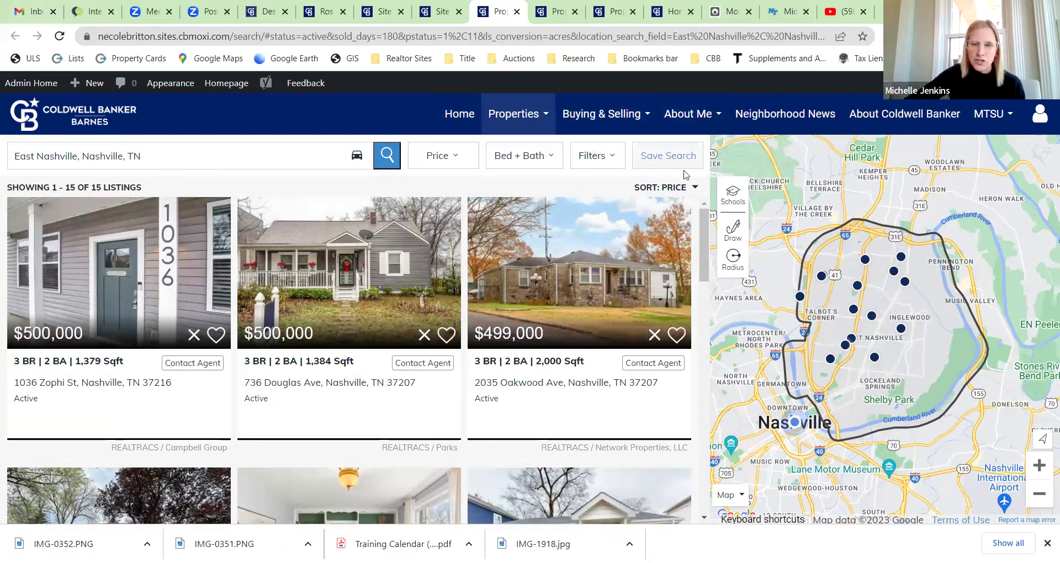
Step: Save the filtered search as "East Nashville, Nashville, TN" with hourly email frequency
click(670, 160)
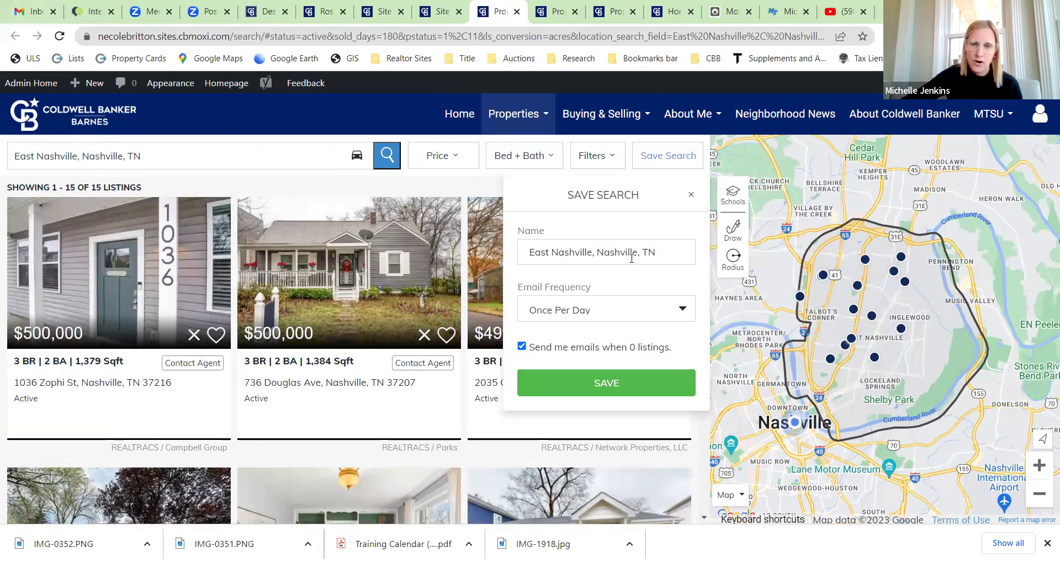
click(653, 314)
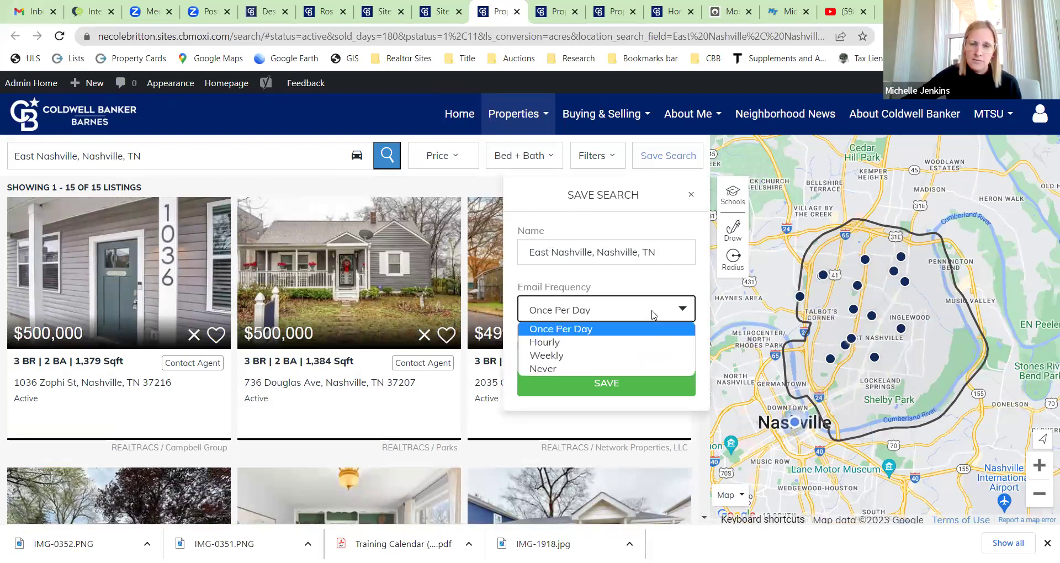
click(563, 342)
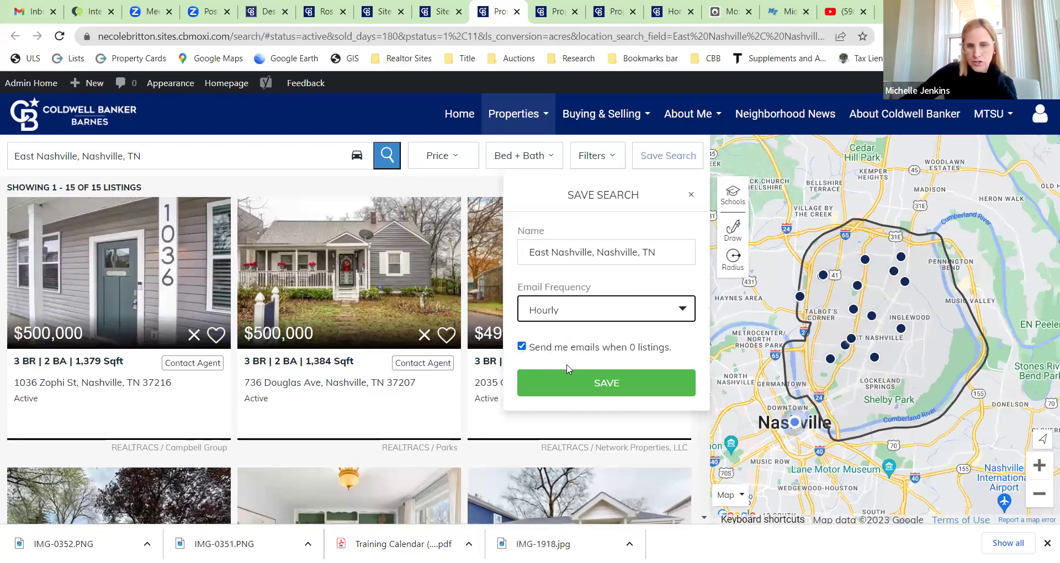
click(599, 381)
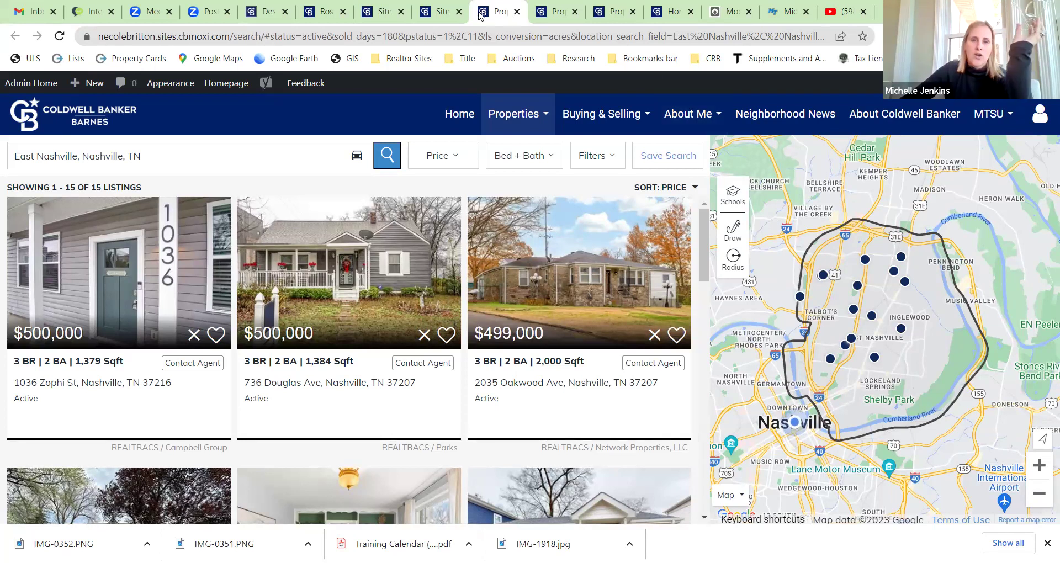
Step: Open the details of the first listing in the East Nashville results and mark it as a favorite
click(320, 10)
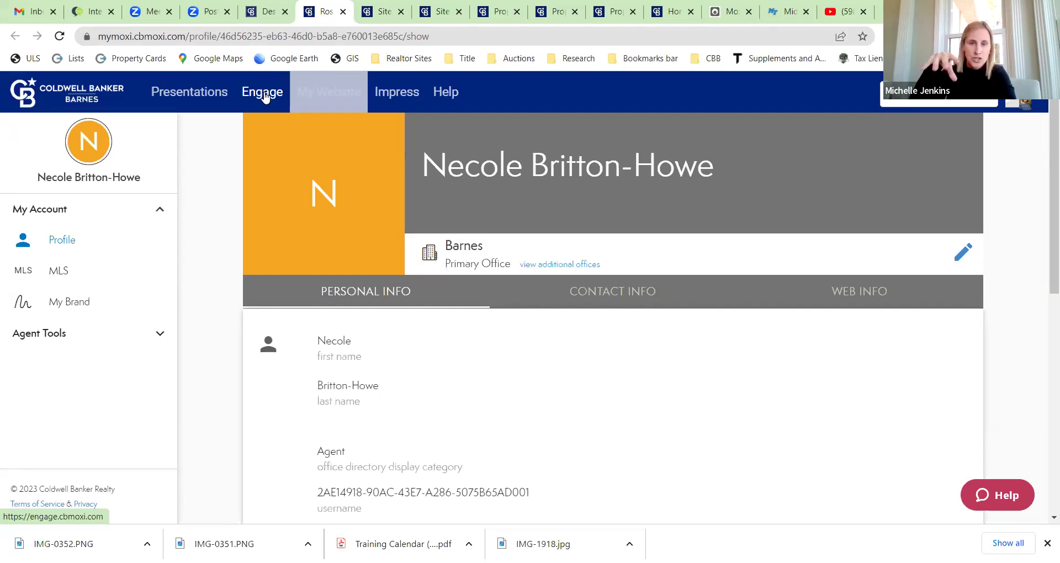
click(483, 6)
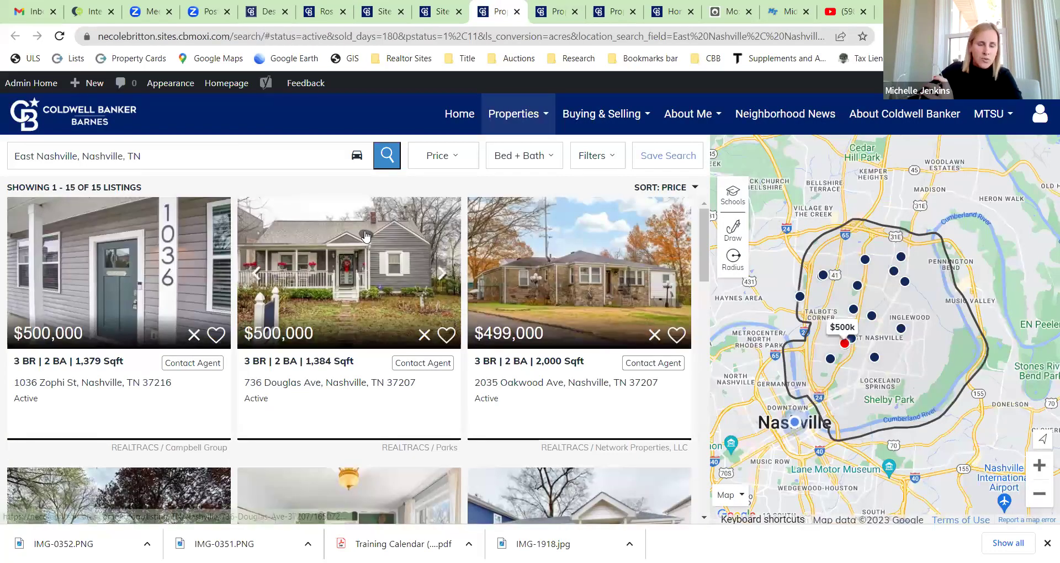
click(216, 335)
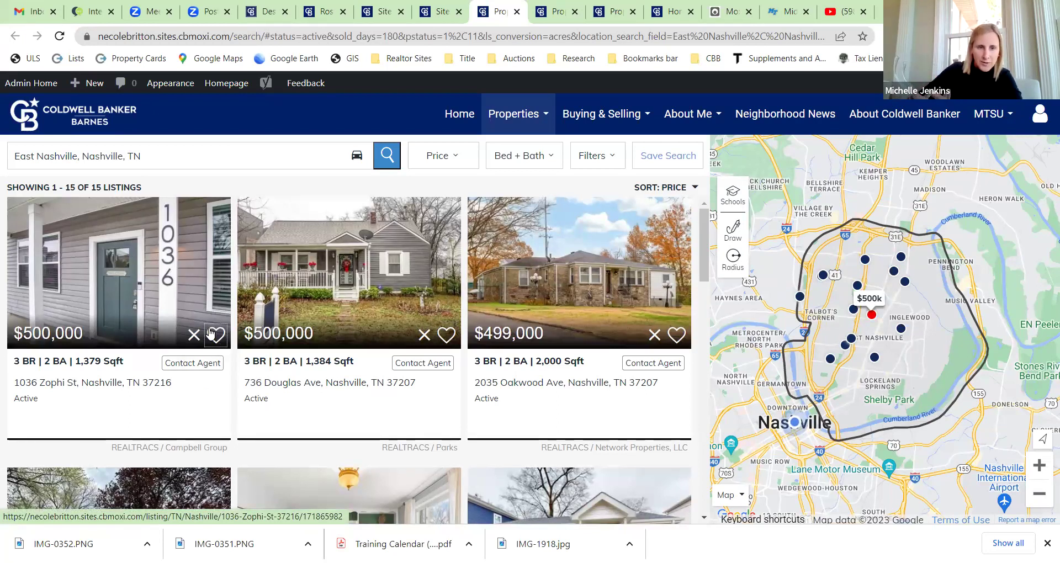
click(181, 297)
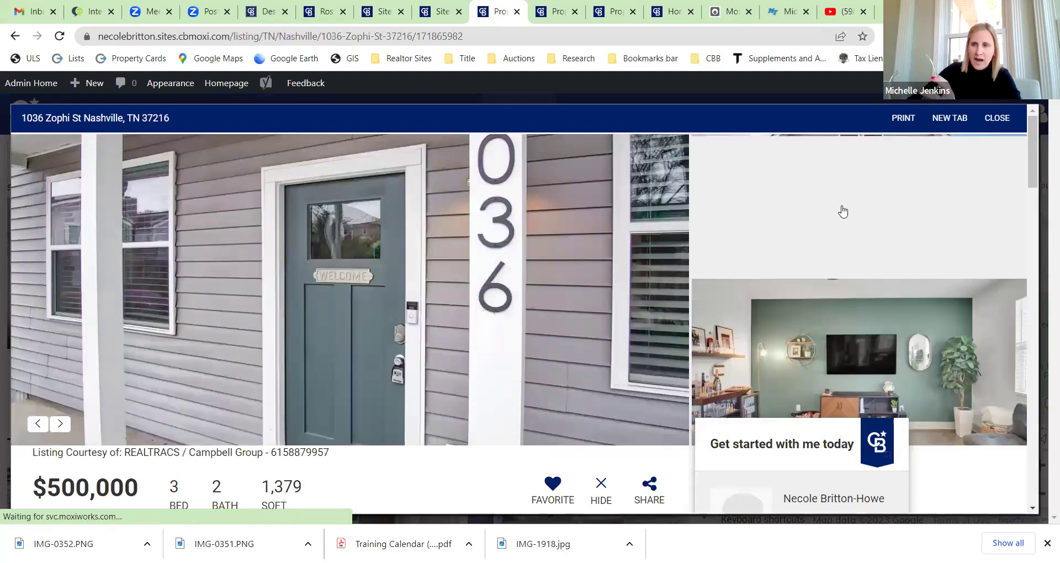
scroll(643, 261, down, 3)
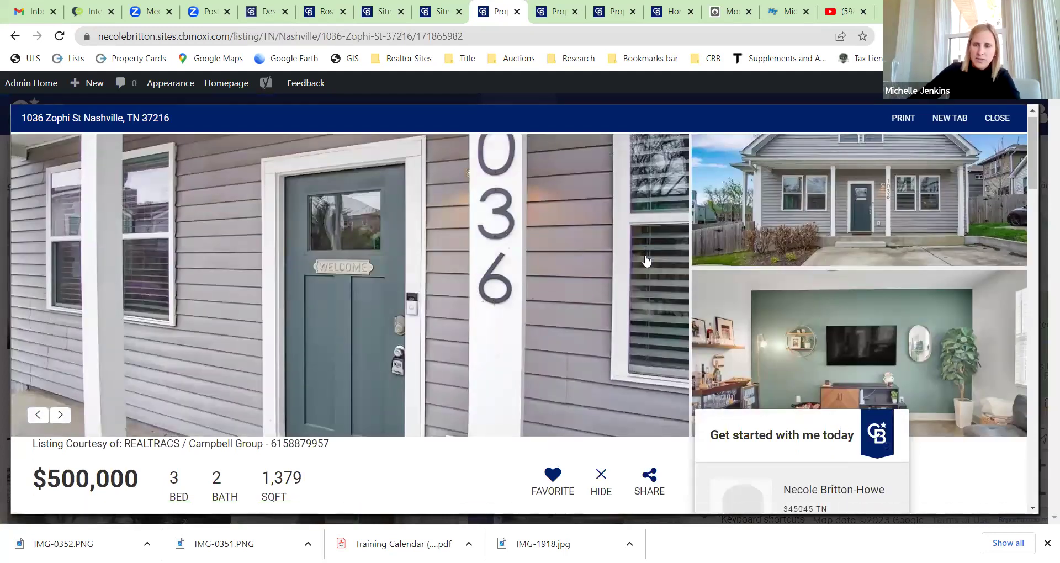
scroll(648, 260, up, 1)
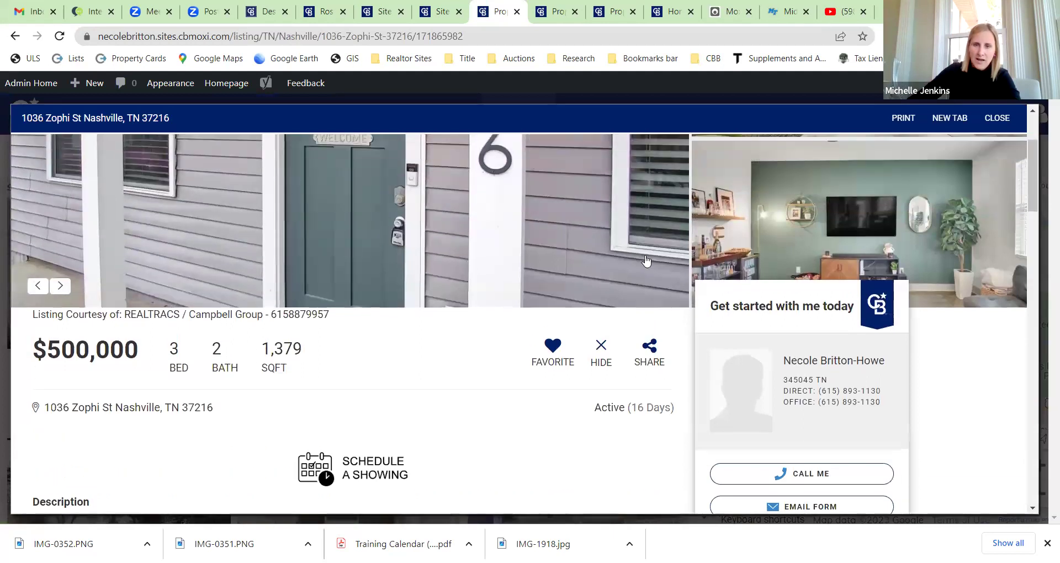
click(549, 352)
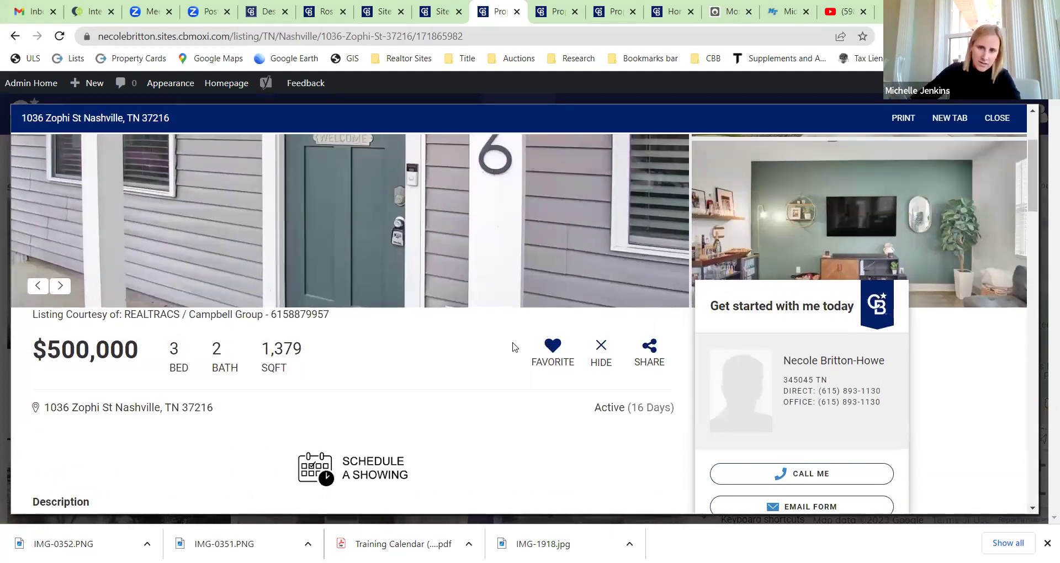
Step: Review the favorited listing's description and property details, and close the listing
scroll(496, 340, down, 1)
scroll(495, 341, down, 2)
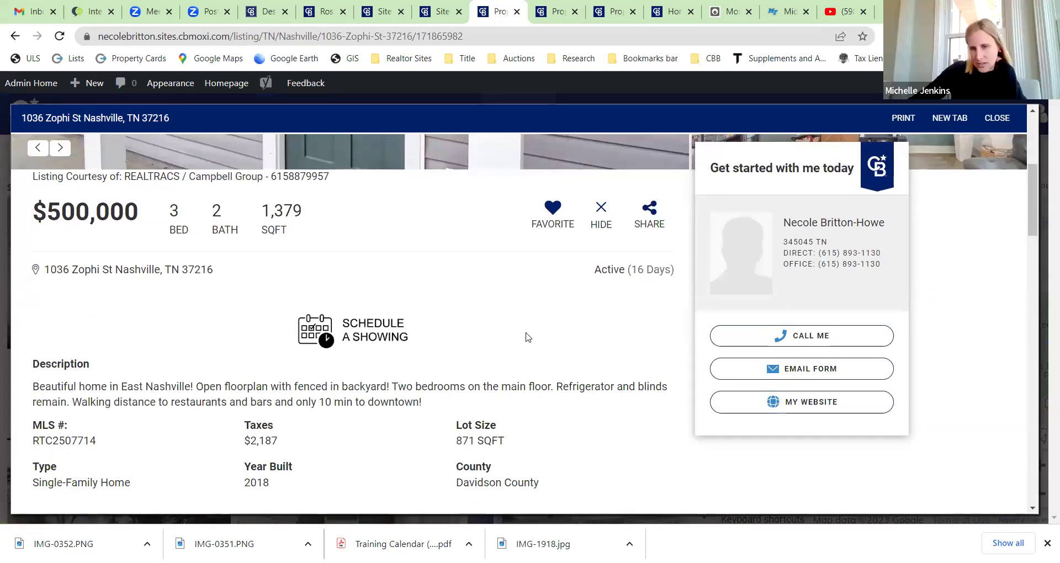
scroll(480, 316, up, 5)
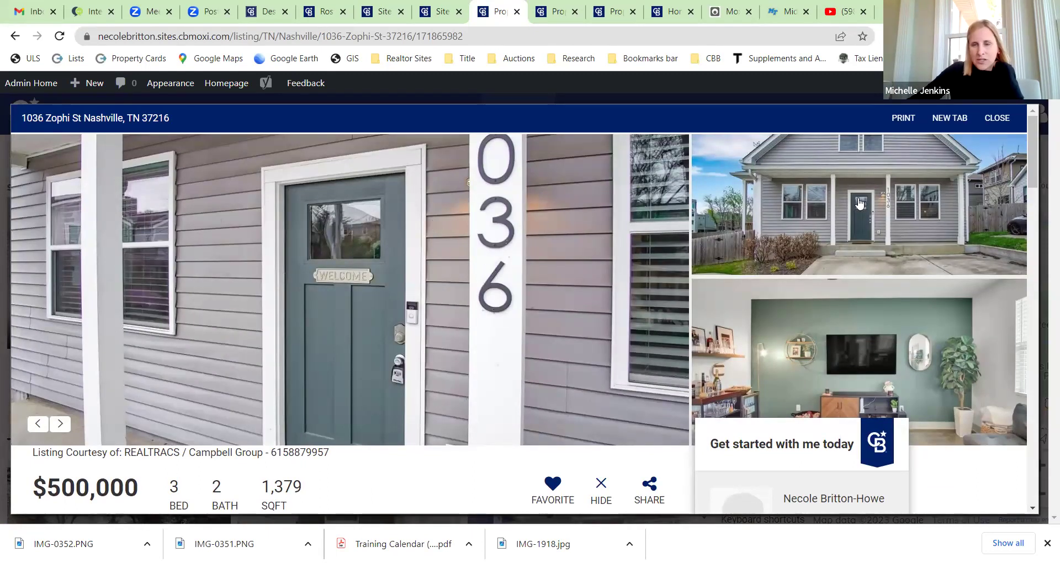
click(1003, 118)
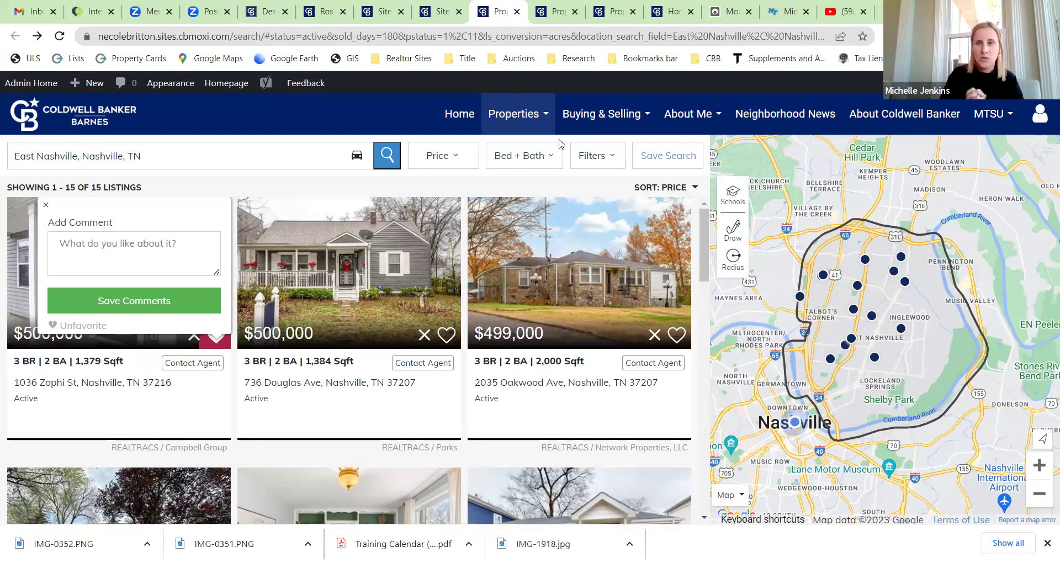
Step: Switch to the MoxiWorks Success Portal, open the MoxiWebsites category and look through its help articles
click(737, 16)
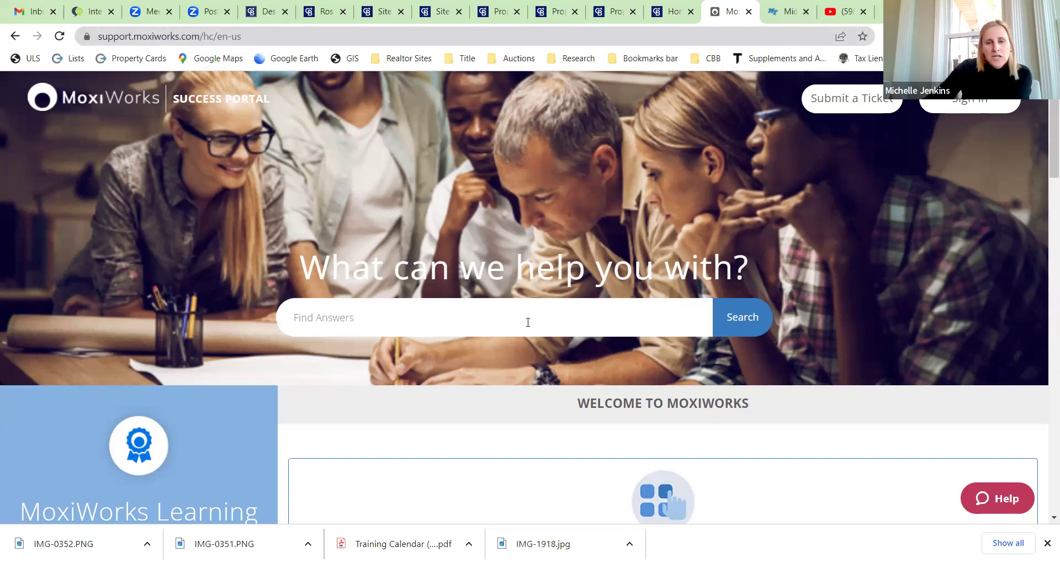
scroll(551, 304, down, 5)
scroll(552, 305, down, 6)
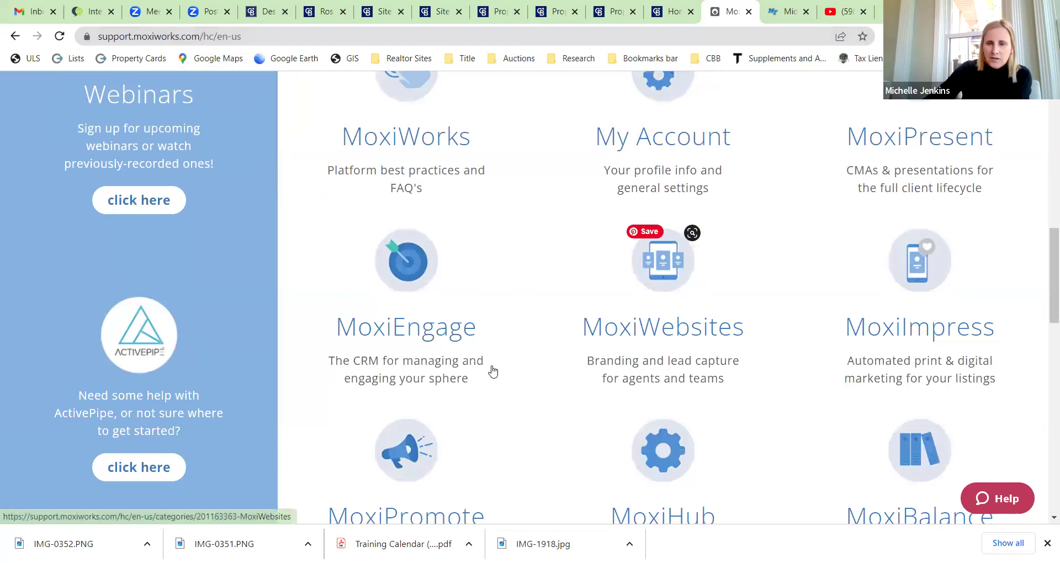
click(606, 319)
scroll(417, 186, down, 2)
scroll(432, 191, down, 9)
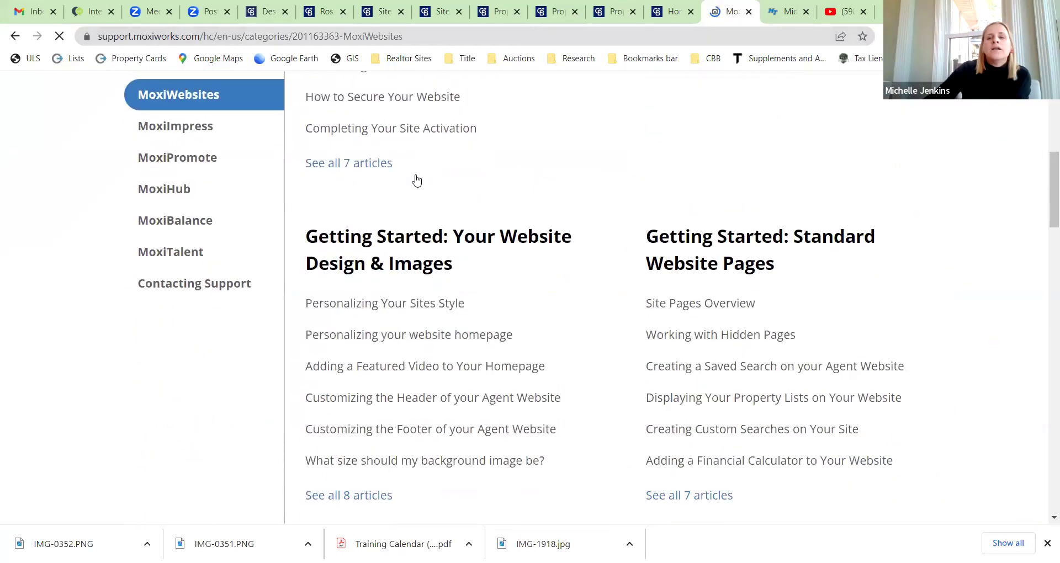
scroll(476, 196, down, 3)
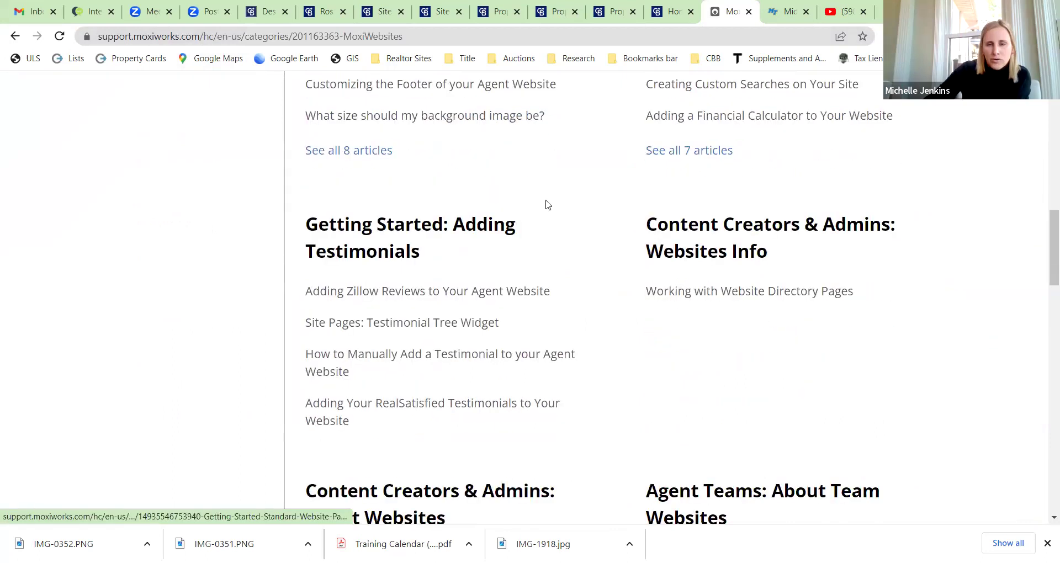
scroll(547, 204, up, 8)
scroll(547, 204, up, 6)
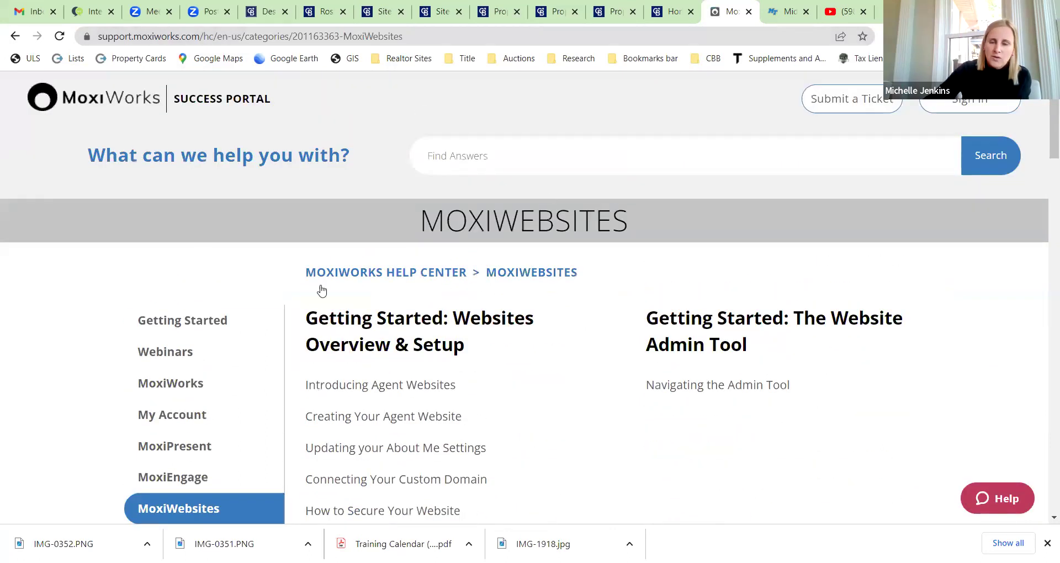
scroll(505, 225, down, 5)
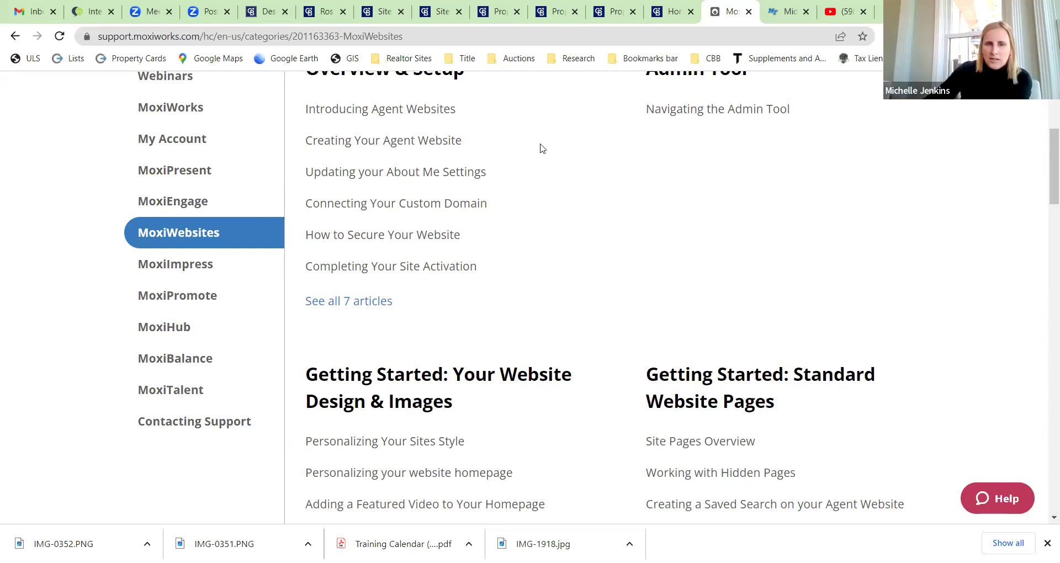
Step: Look over the agent's account profile page and its Help option, and return to the MoxiWebsites help articles
click(371, 4)
click(334, 6)
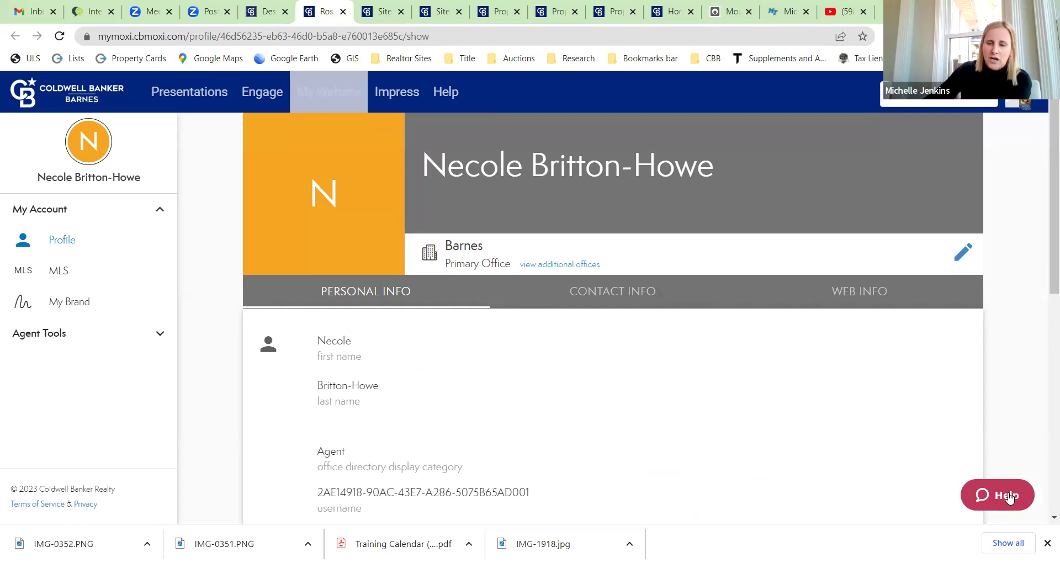
click(583, 293)
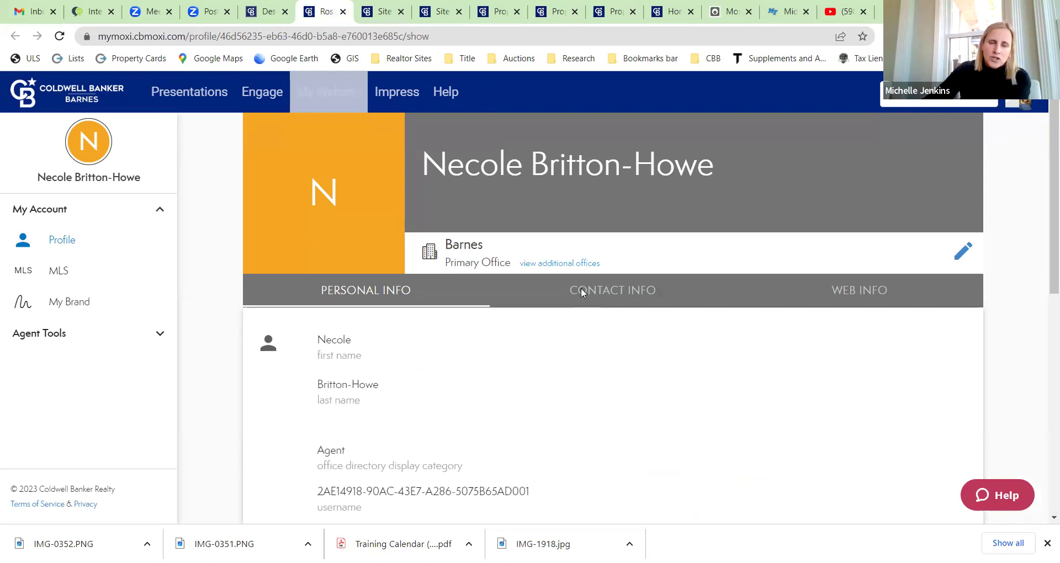
scroll(582, 293, down, 1)
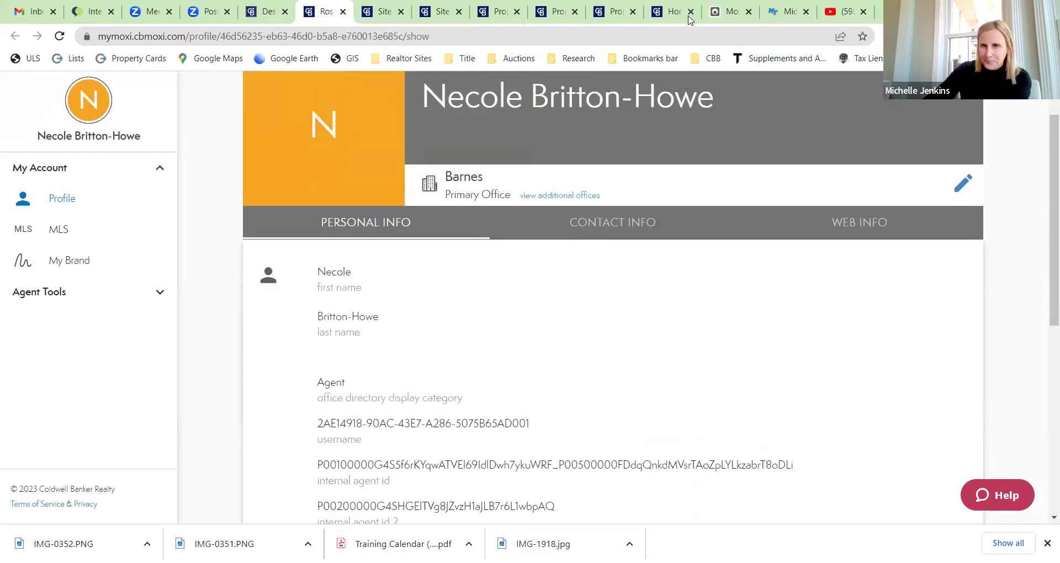
click(728, 12)
scroll(733, 231, up, 5)
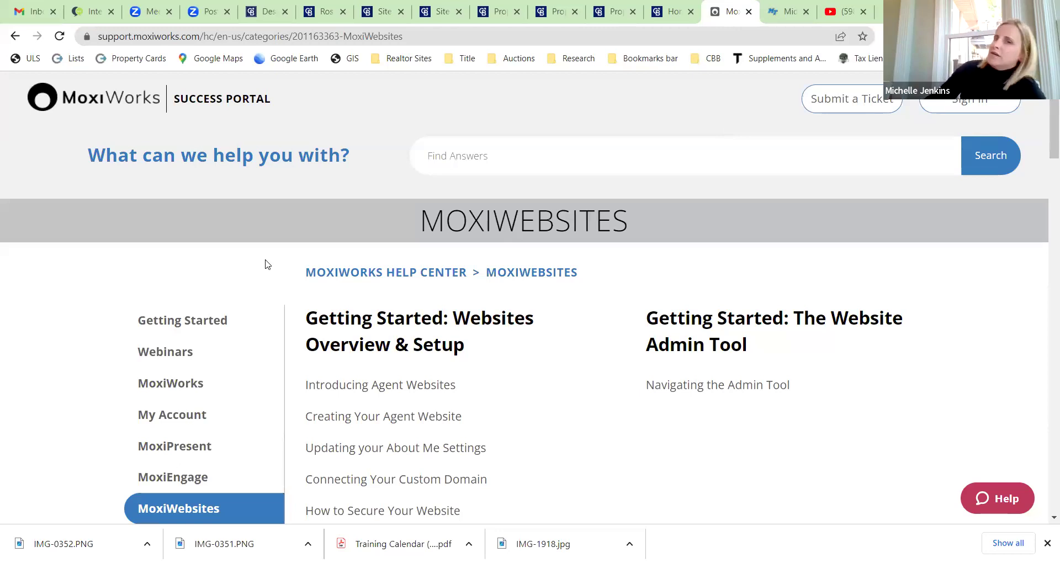
Step: Revisit the site pages lists, the East Nashville and The Gulch property searches, and the homepage module settings
click(442, 11)
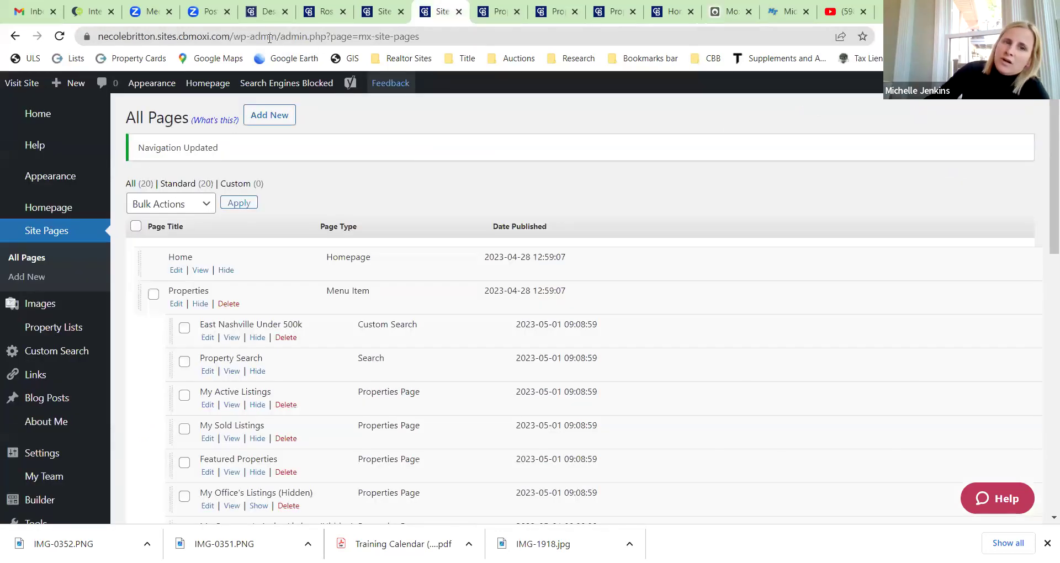
click(511, 5)
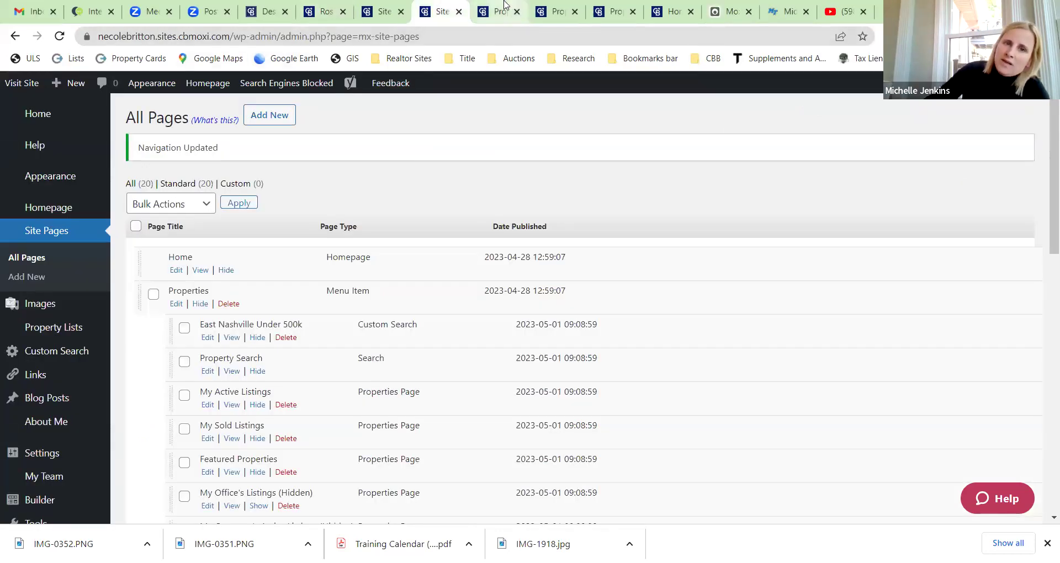
click(571, 5)
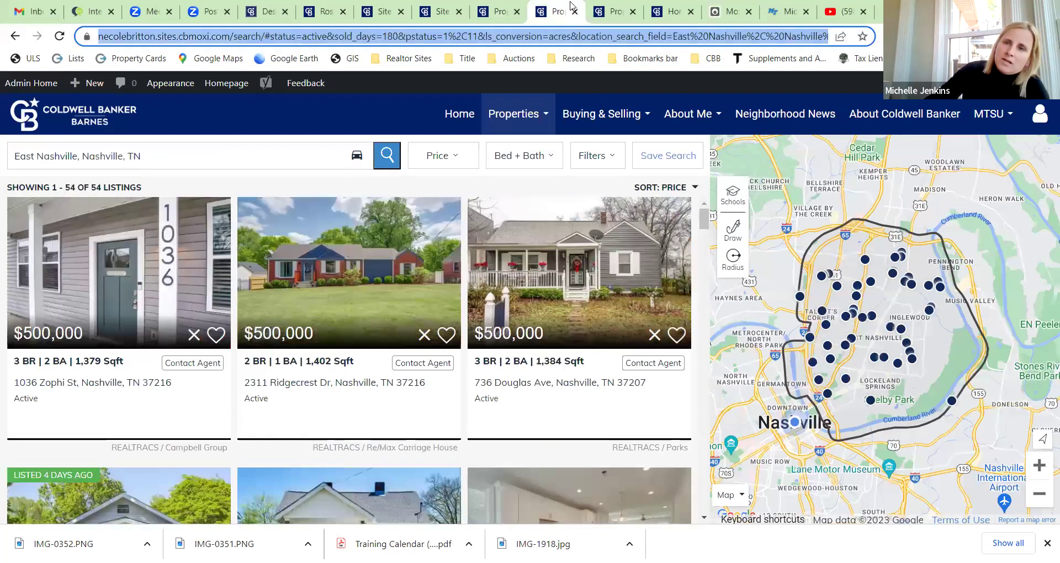
click(614, 10)
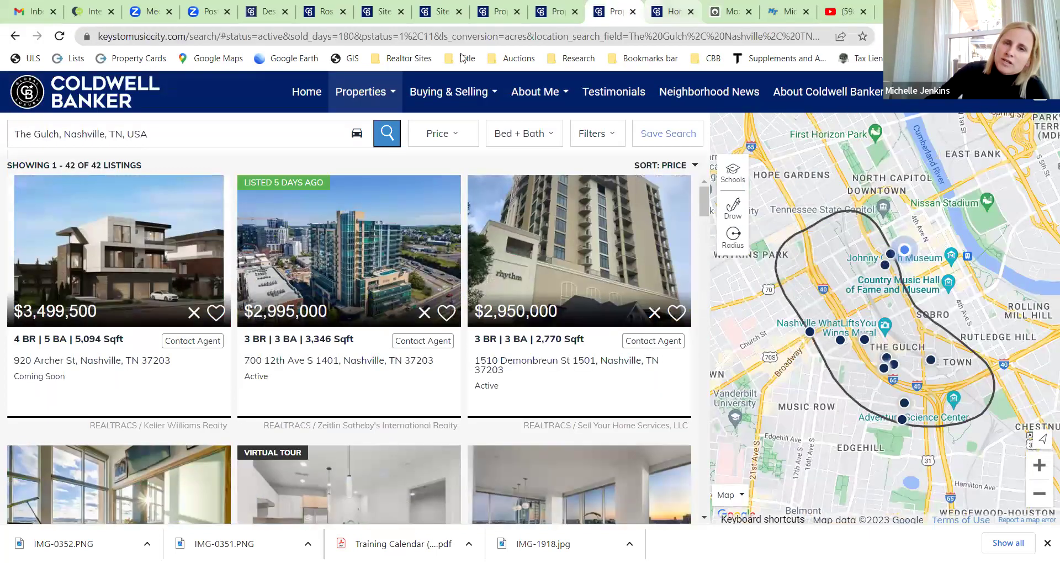
click(670, 6)
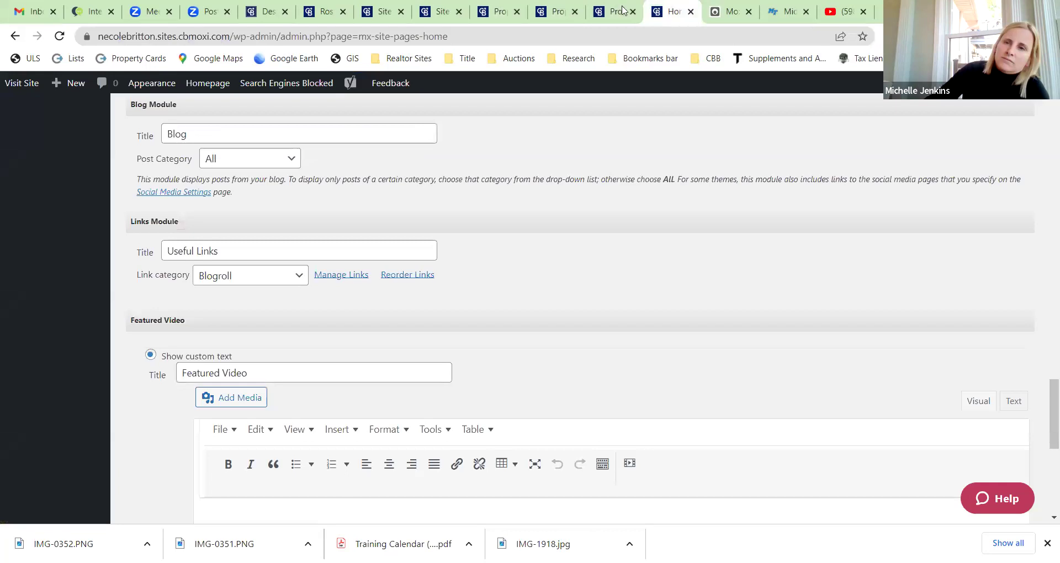
click(610, 12)
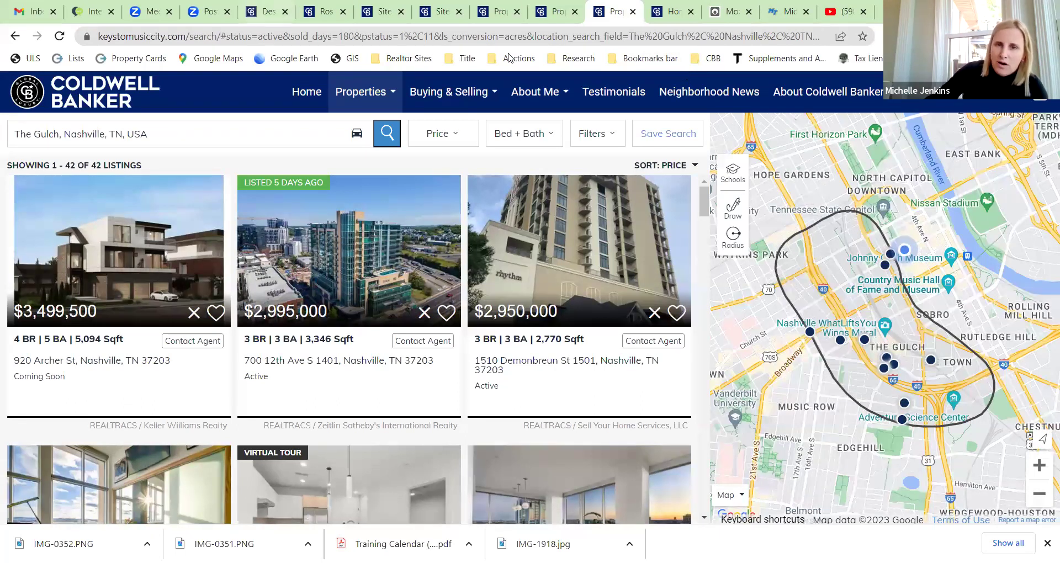
click(440, 10)
click(385, 11)
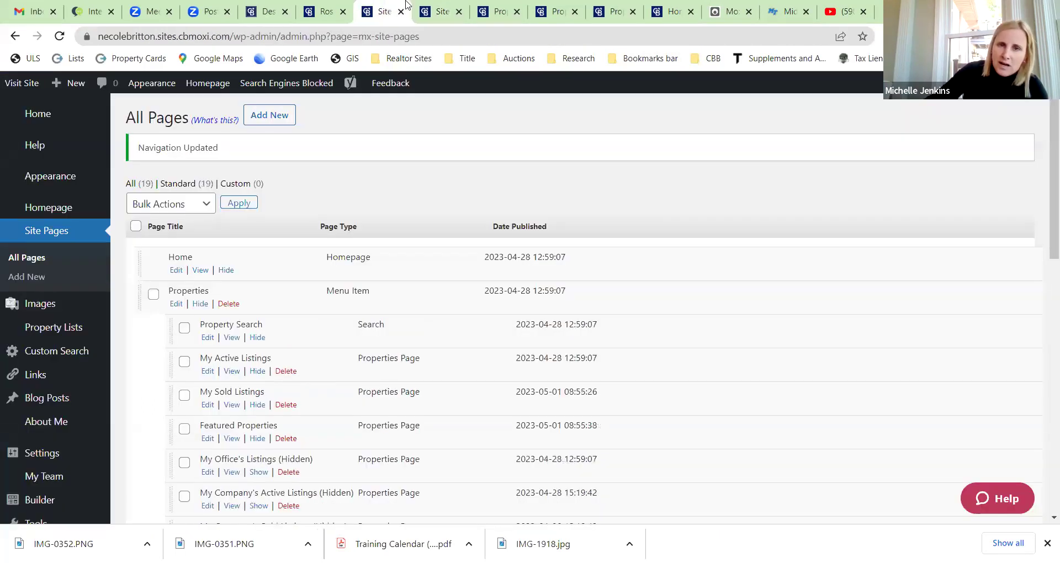
Step: Review the full list of site pages, including the Properties, Buying & Selling, About Me, Blog and MTSU menu items
mouse_move(431, 3)
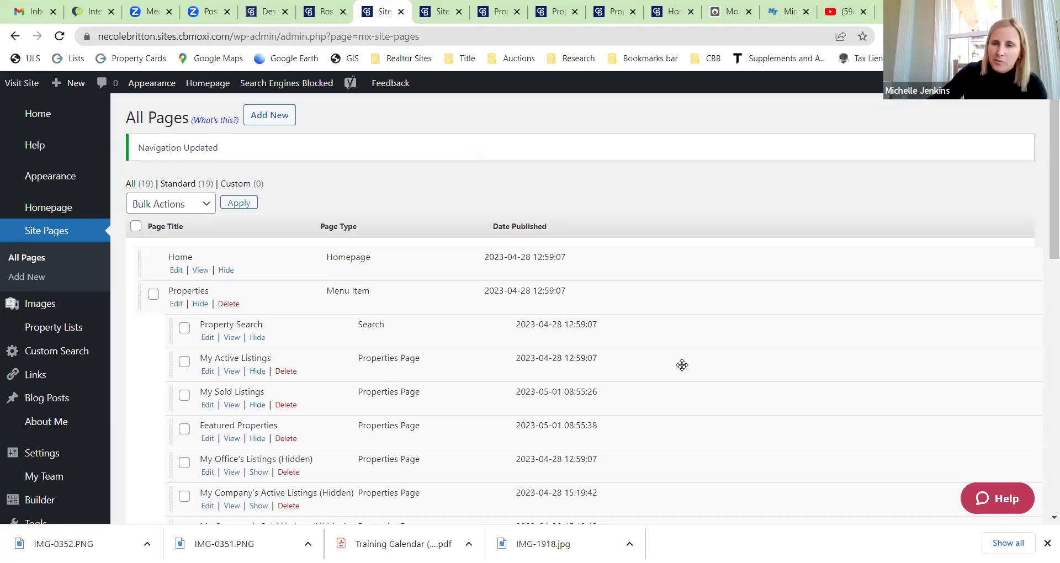
scroll(689, 338, down, 5)
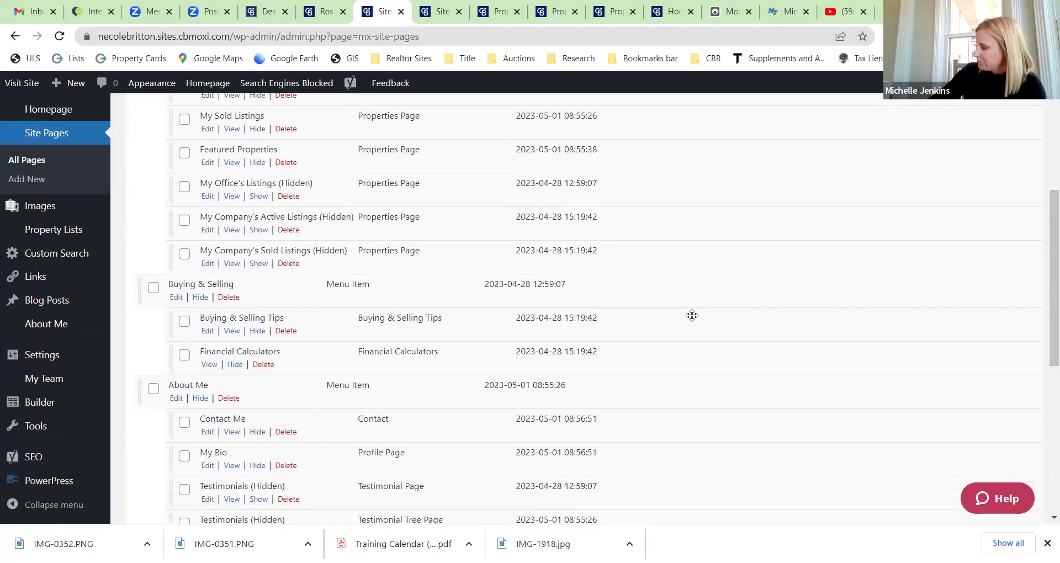
scroll(692, 315, down, 7)
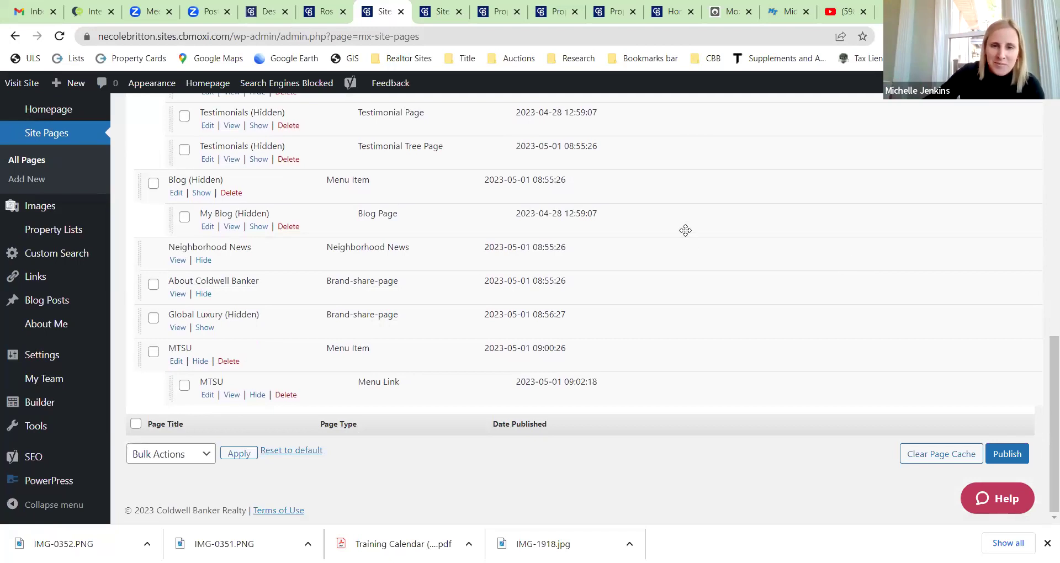
scroll(785, 315, up, 3)
scroll(784, 315, up, 10)
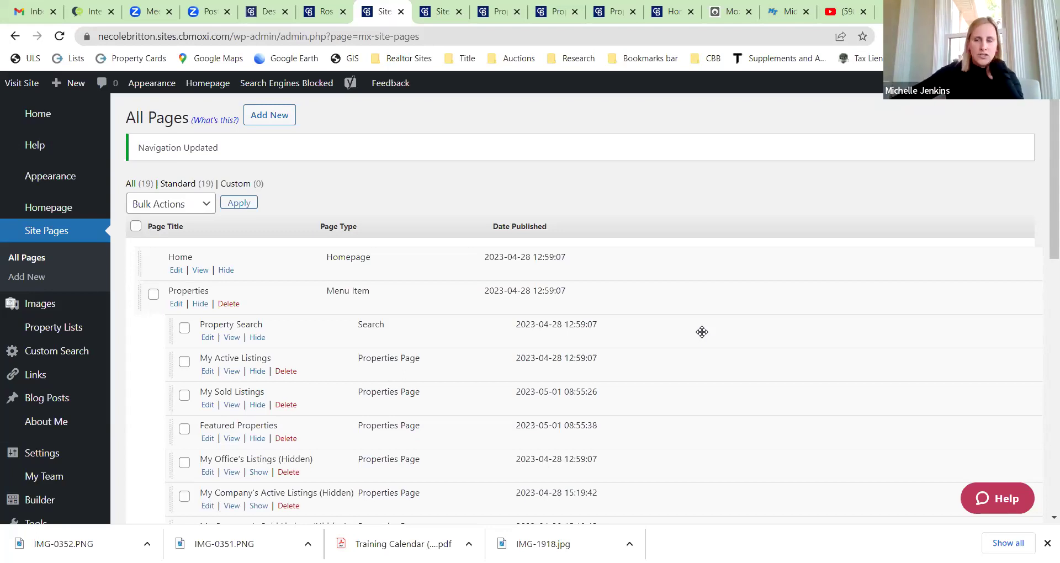
scroll(756, 314, down, 1)
scroll(756, 314, down, 10)
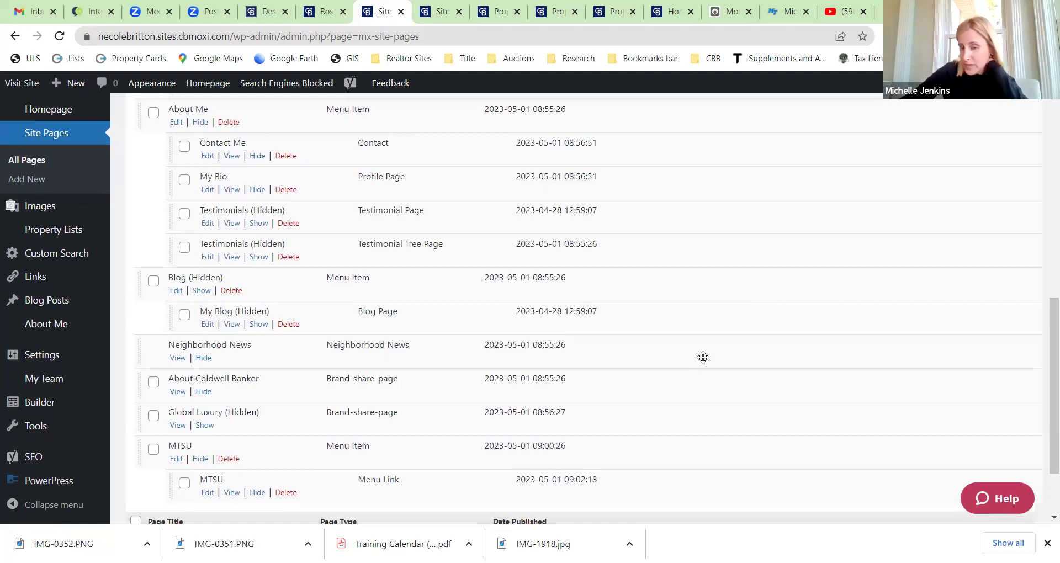
scroll(692, 370, up, 3)
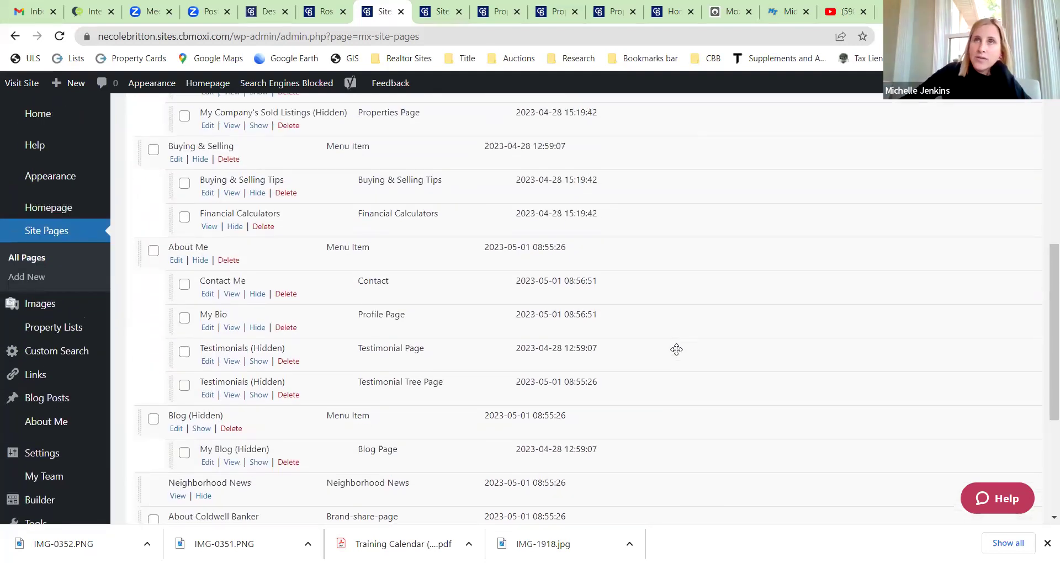
scroll(676, 350, up, 1)
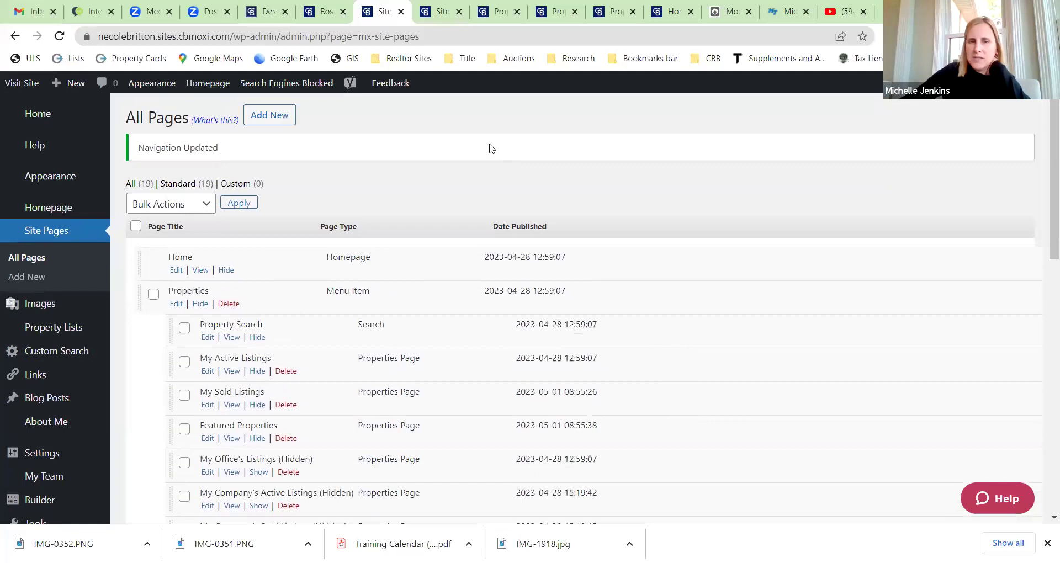